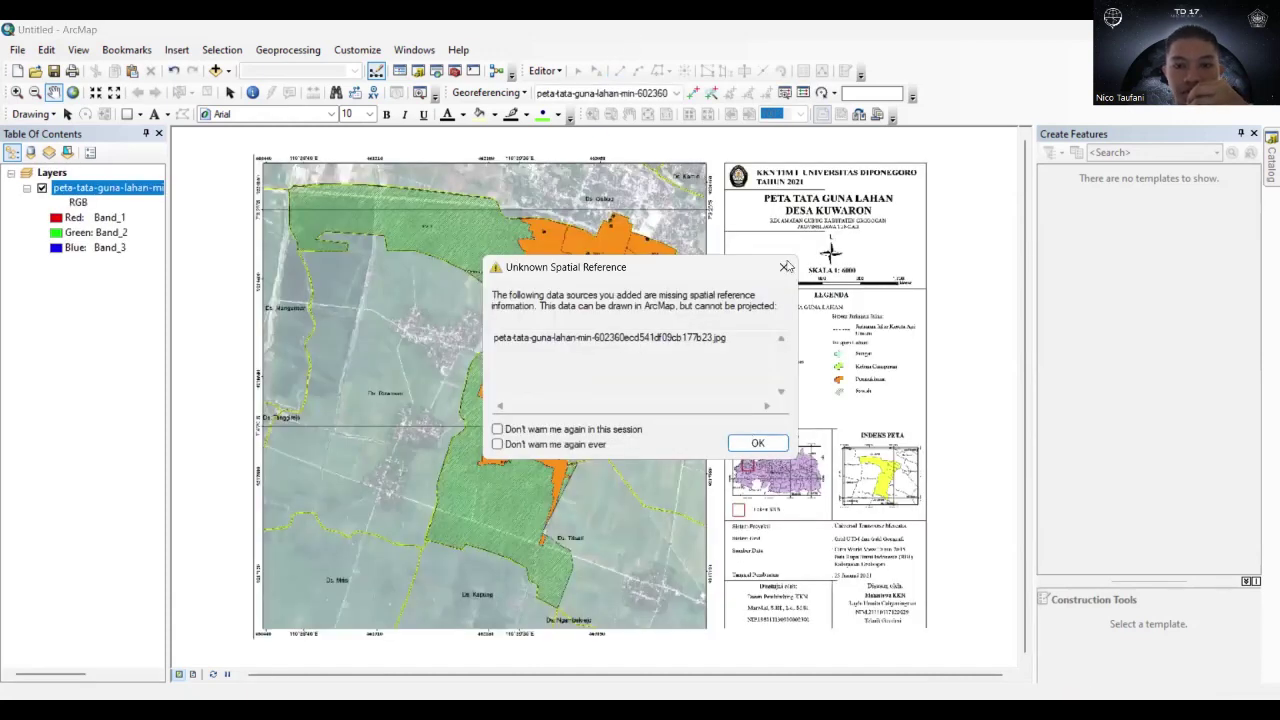
# Dismiss the missing spatial reference warning and examine the projection and grid system details in the scanned map's legend block.
pyautogui.click(758, 442)
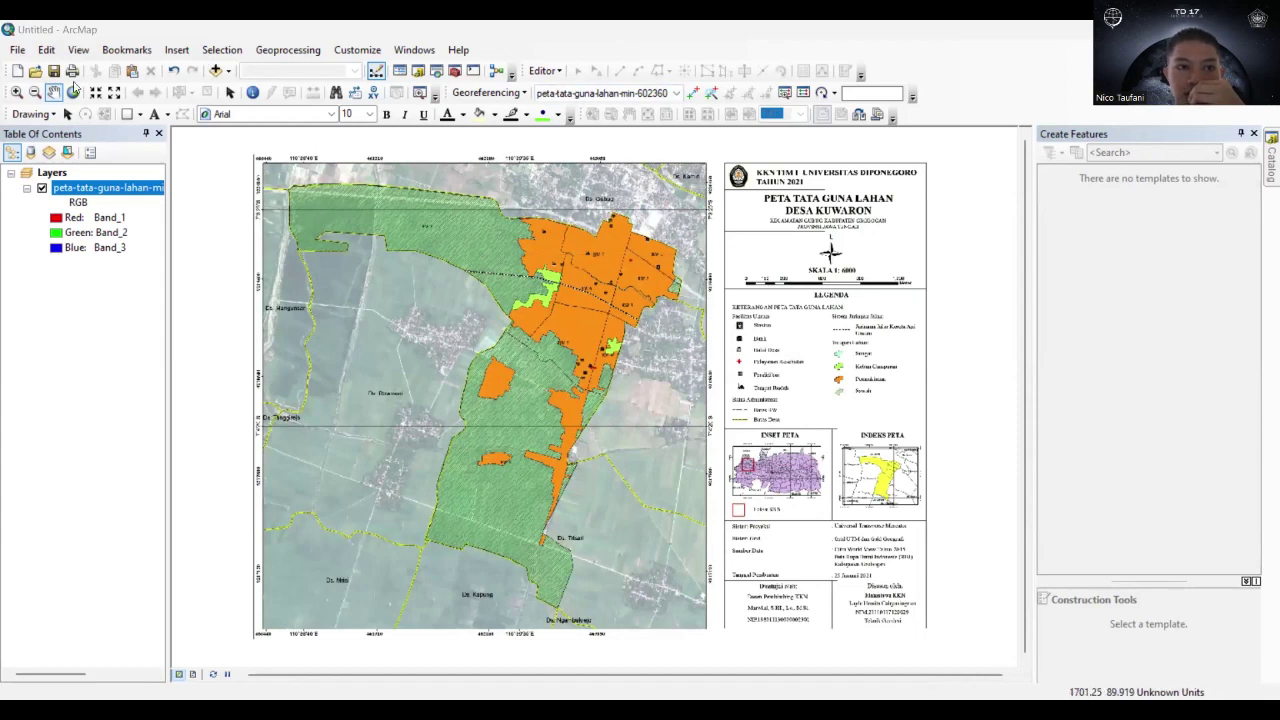
pyautogui.click(17, 94)
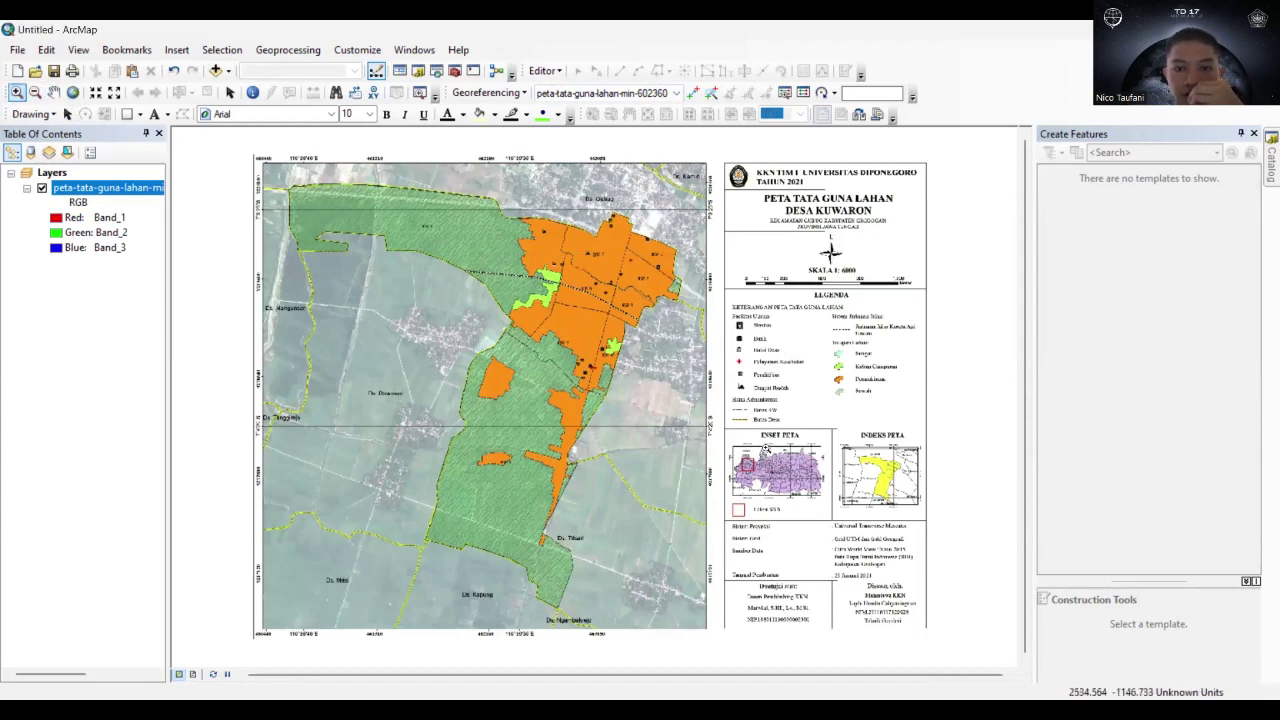
pyautogui.moveTo(714, 520); pyautogui.dragTo(950, 646)
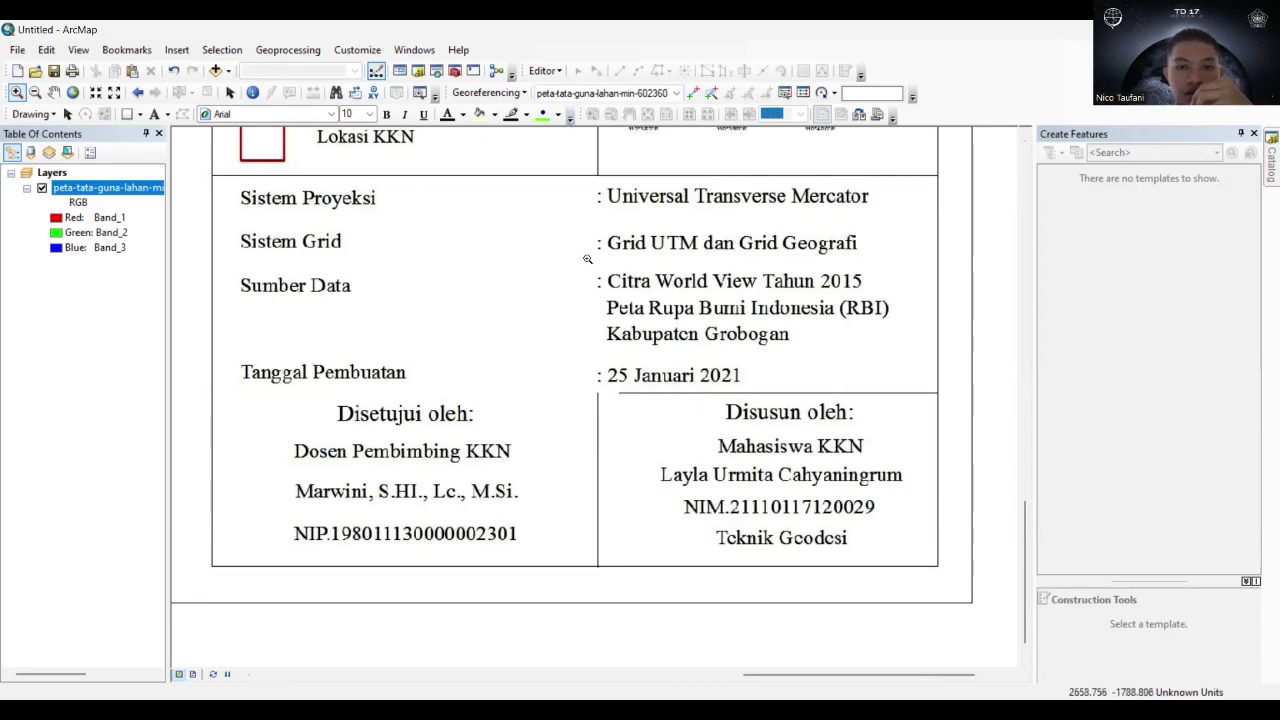
pyautogui.click(72, 92)
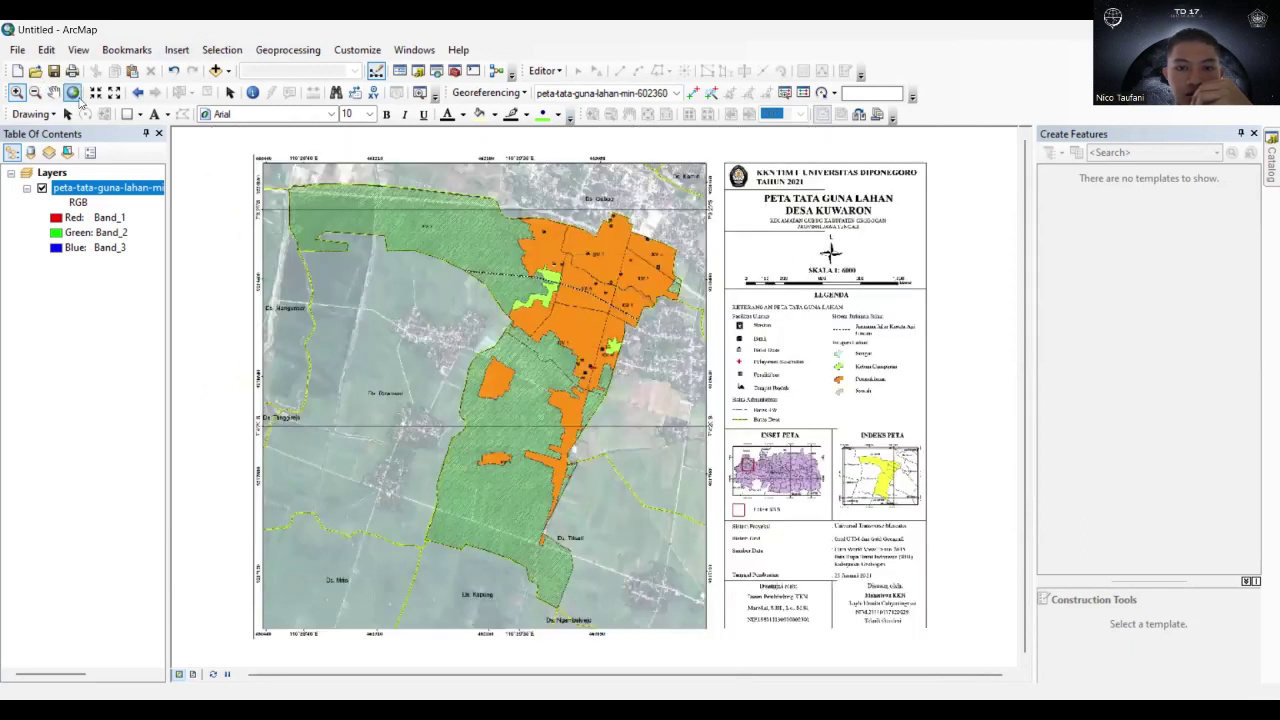
# Set the Layers data frame's coordinate system to the geographic system WGS 1984 from the World group.
pyautogui.click(54, 186)
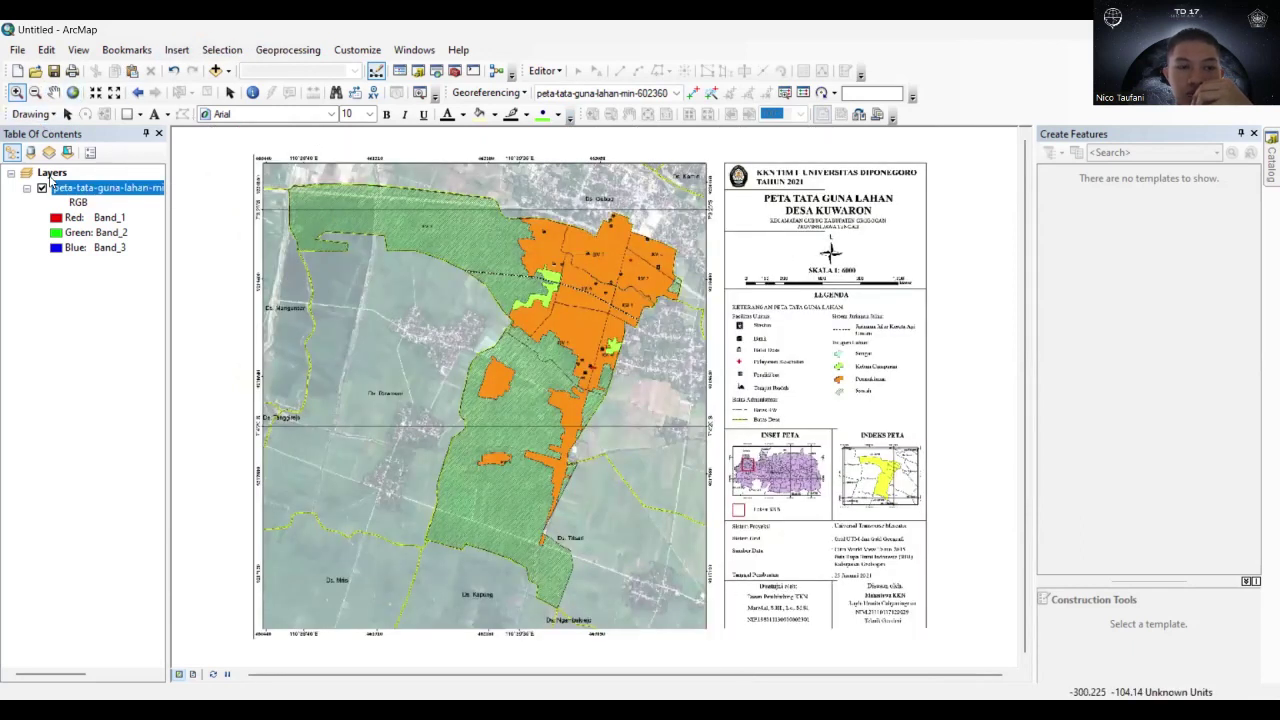
pyautogui.click(52, 174)
pyautogui.rightClick(55, 173)
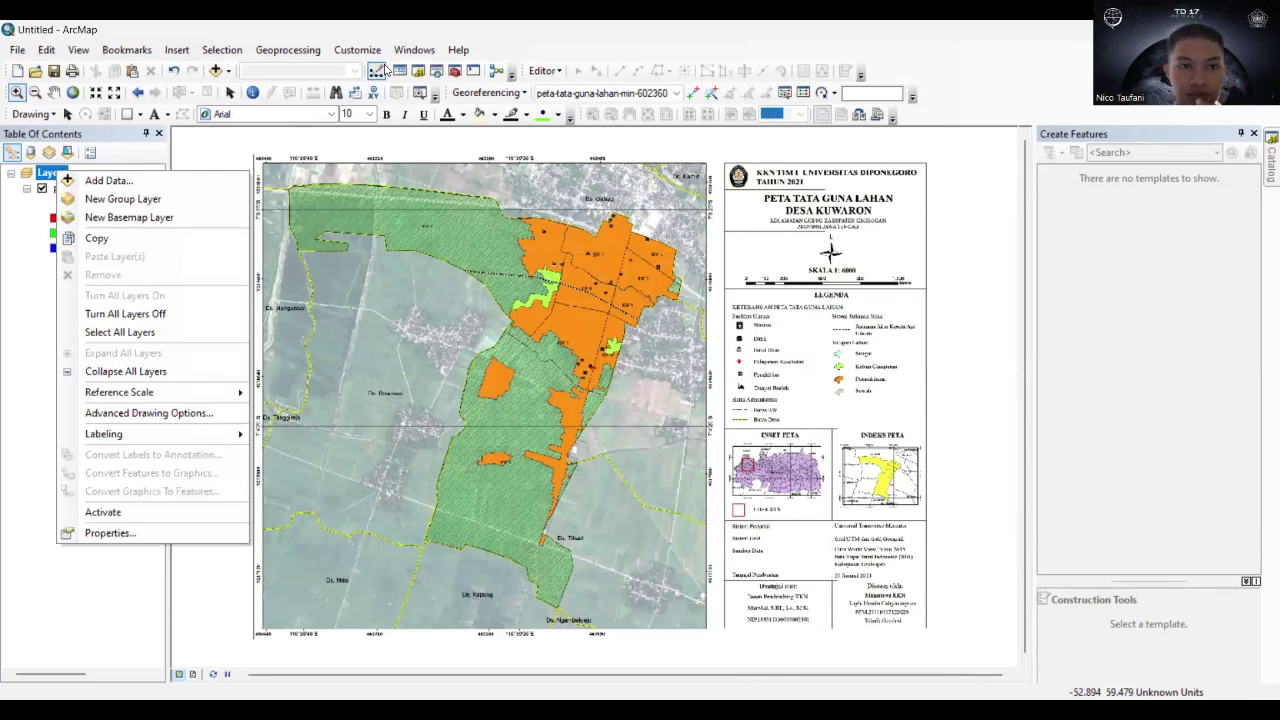
pyautogui.click(142, 532)
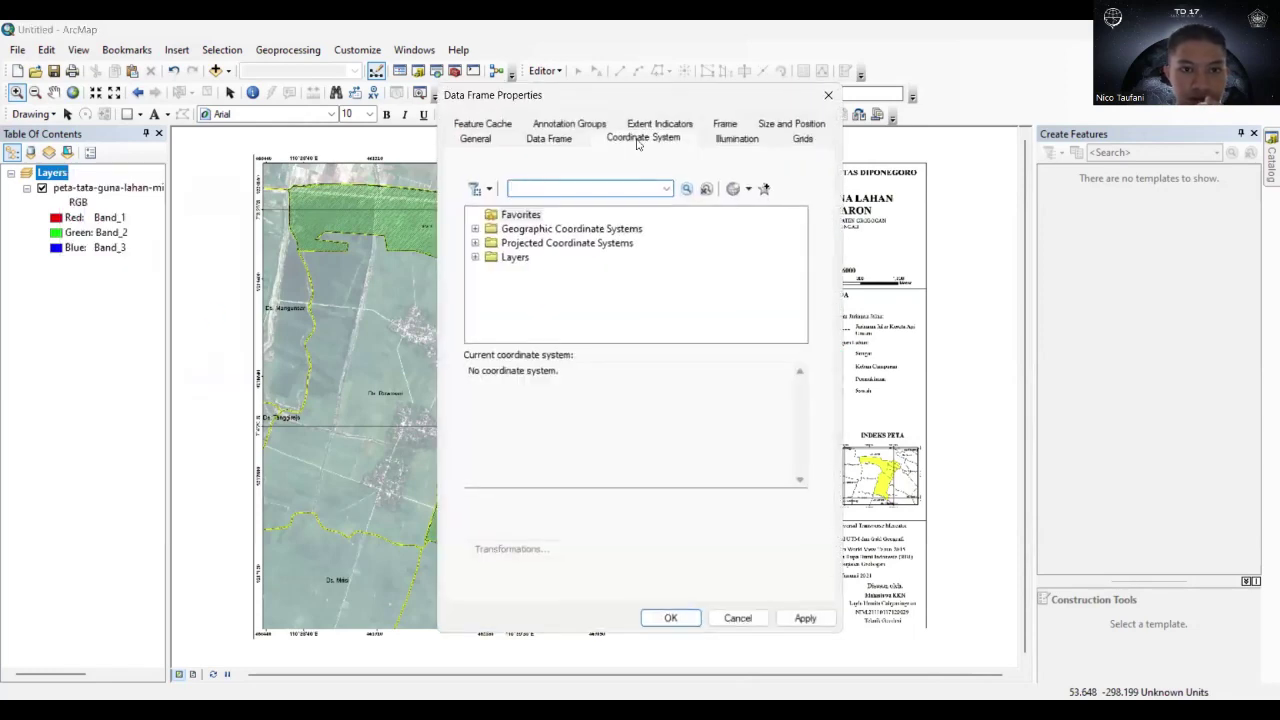
pyautogui.click(476, 230)
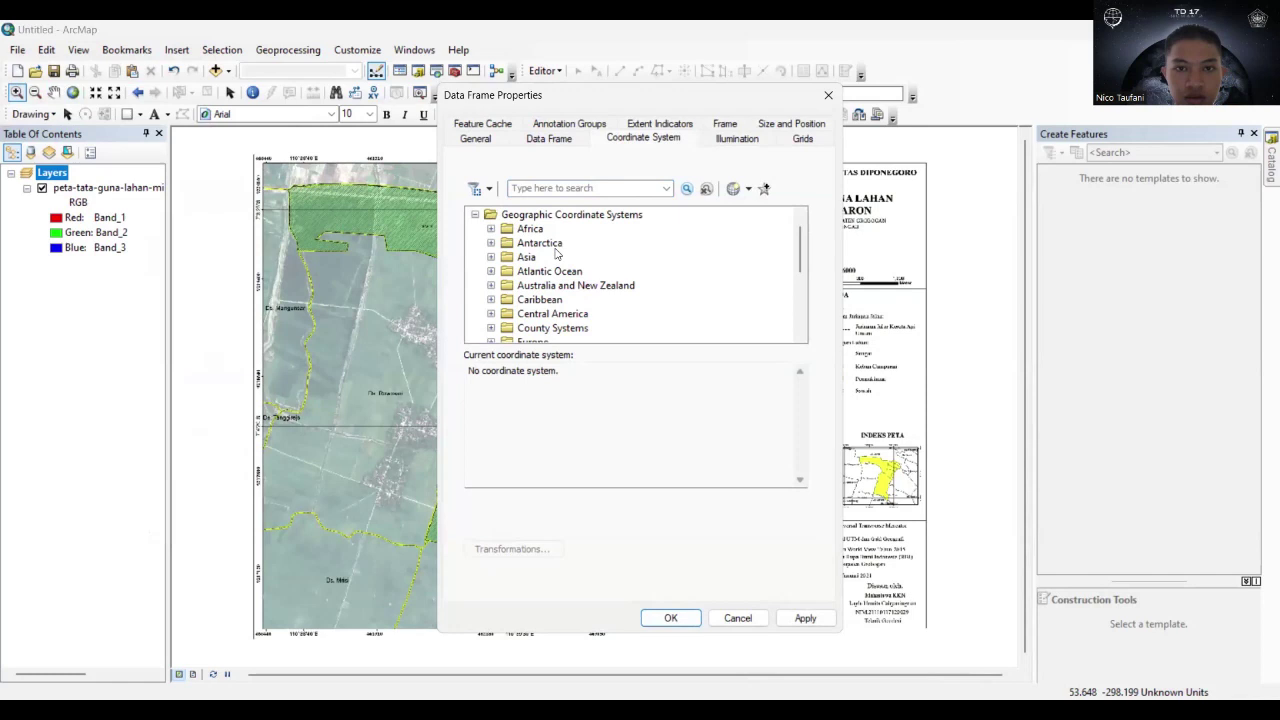
pyautogui.scroll(-3, 558, 290)
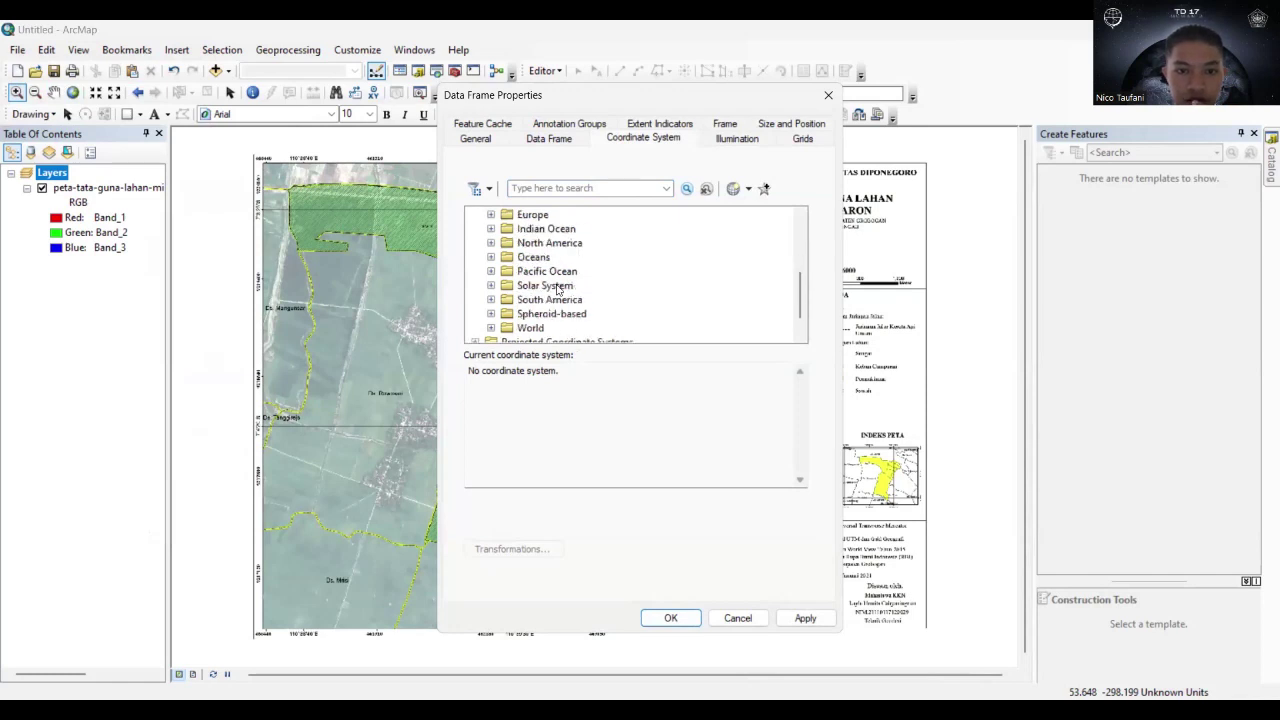
pyautogui.click(490, 328)
pyautogui.scroll(-3, 570, 275)
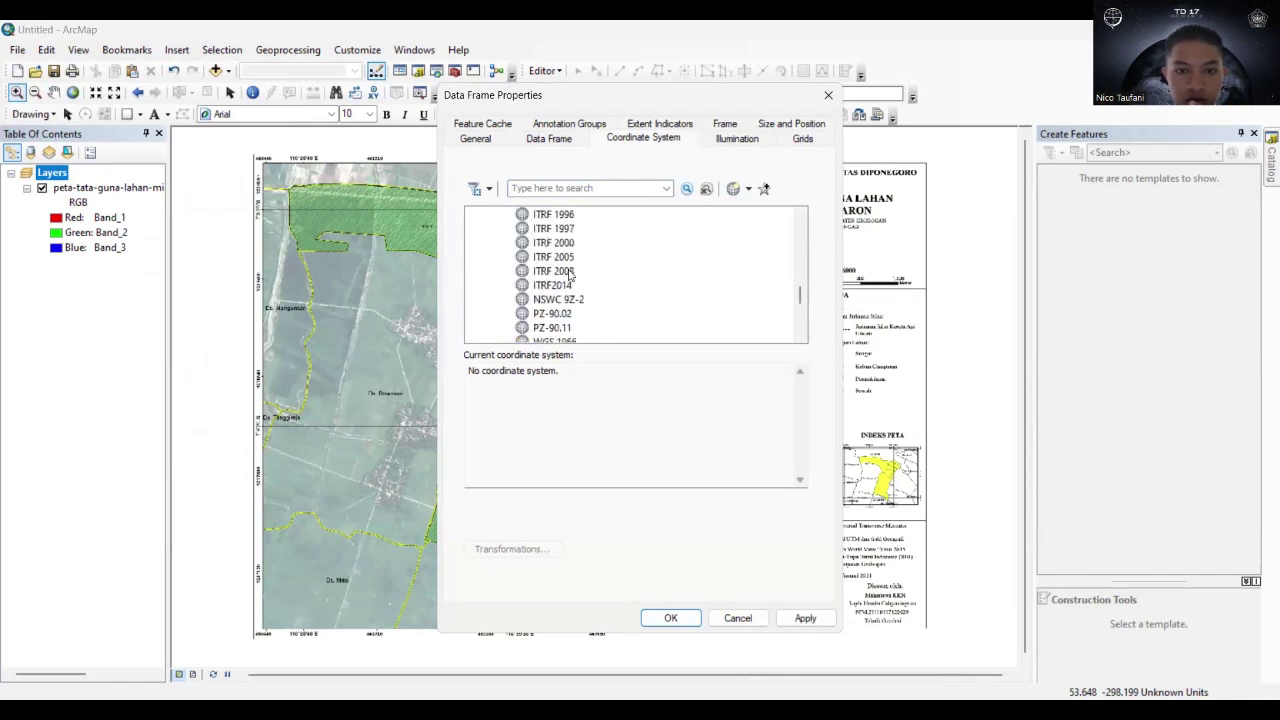
pyautogui.scroll(-3, 570, 275)
pyautogui.click(547, 260)
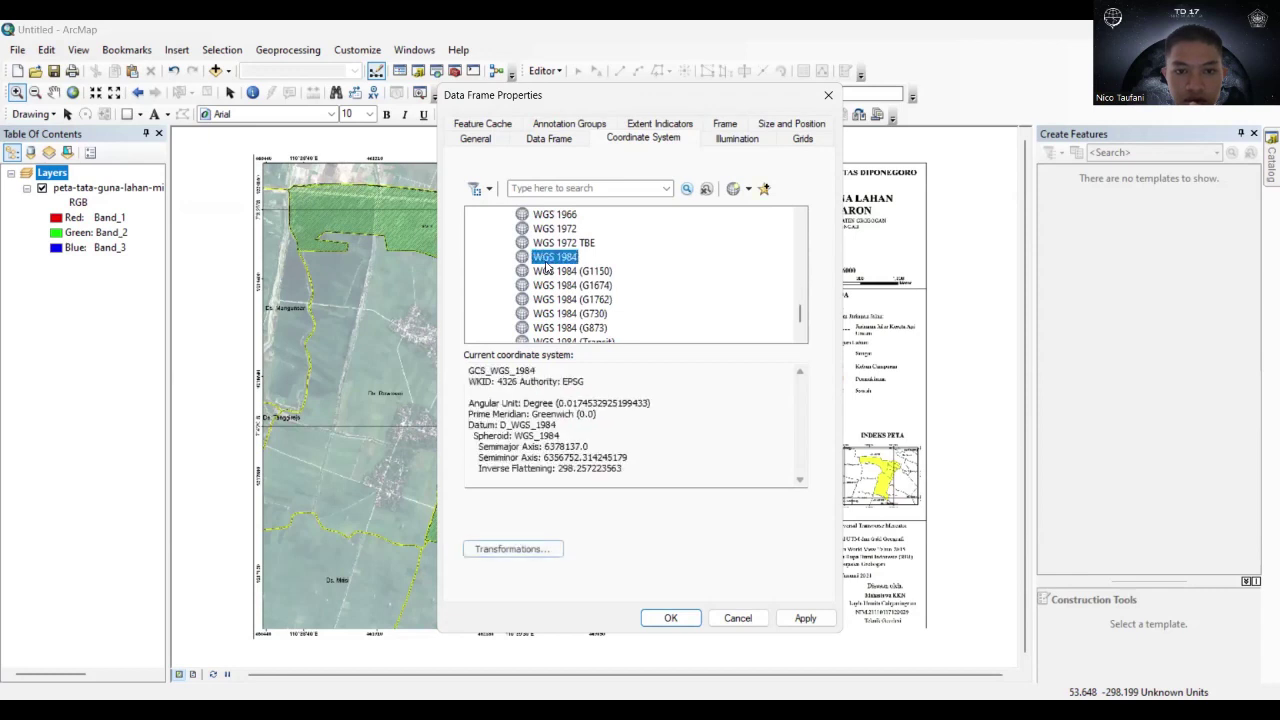
pyautogui.click(805, 618)
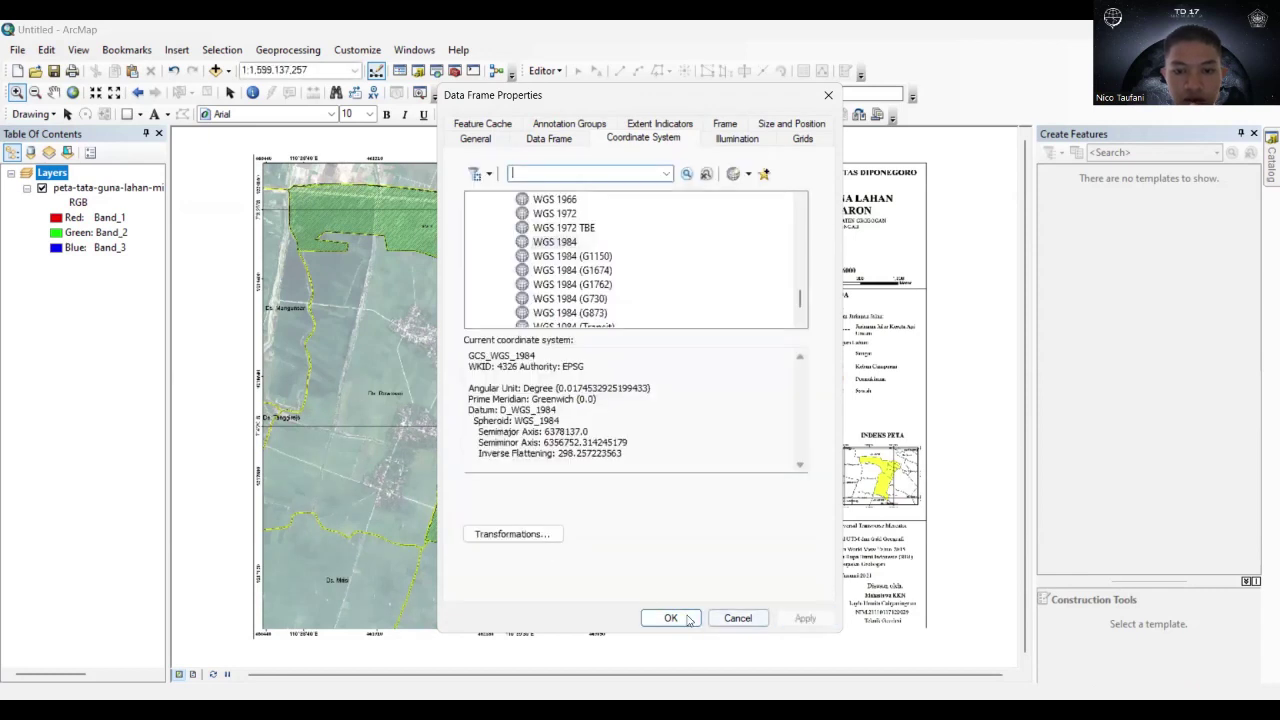
pyautogui.click(668, 620)
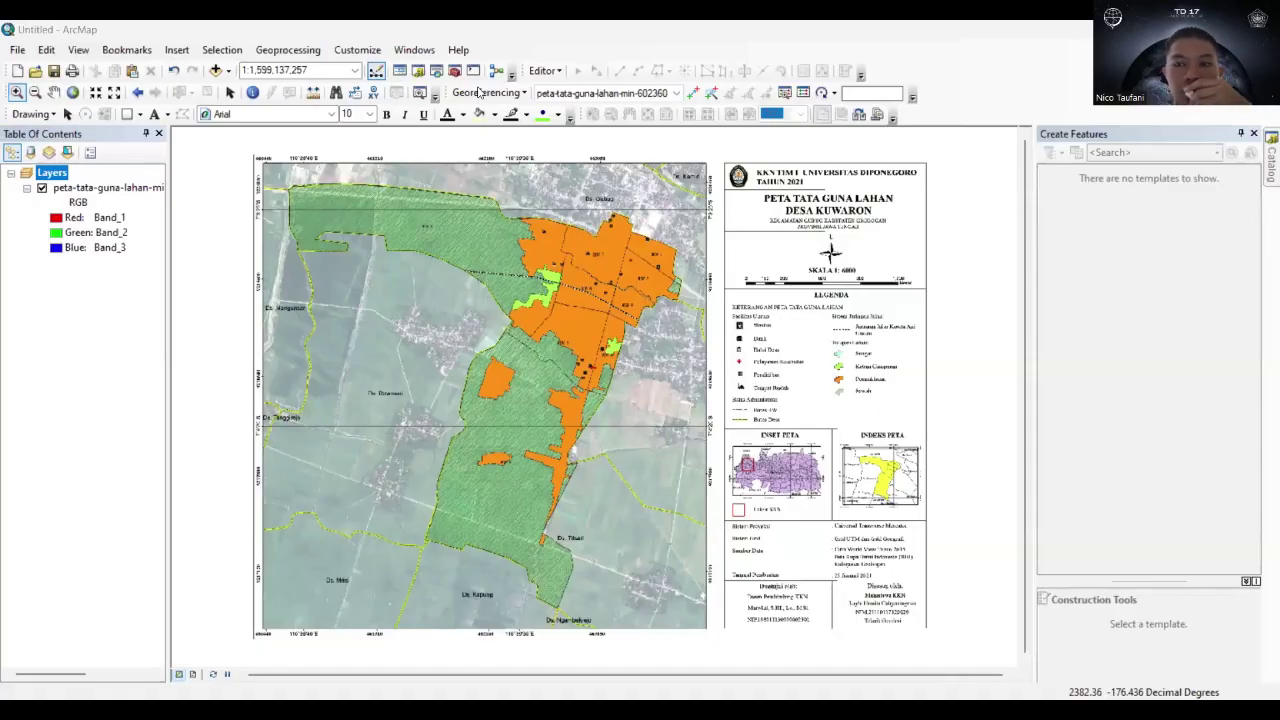
# Place the first georeferencing control point on the graticule line intersection near the map image's northwest corner.
pyautogui.click(696, 94)
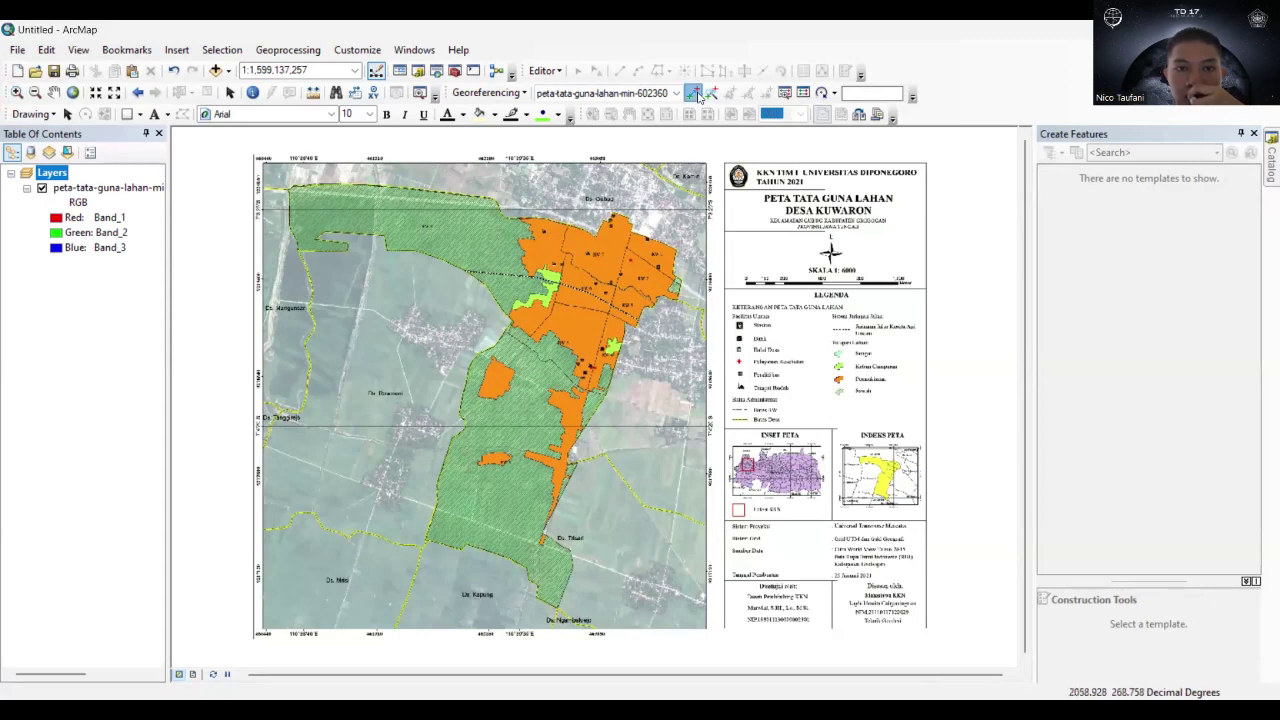
pyautogui.click(15, 93)
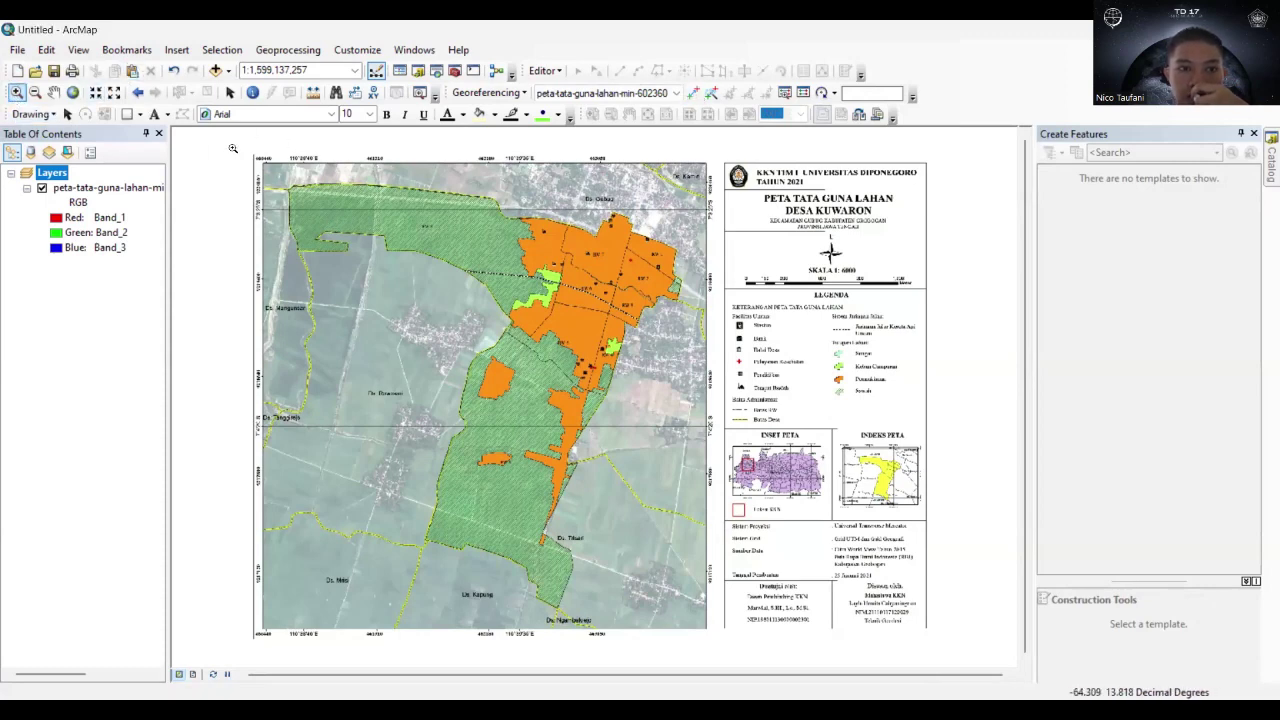
pyautogui.moveTo(351, 228); pyautogui.dragTo(242, 156)
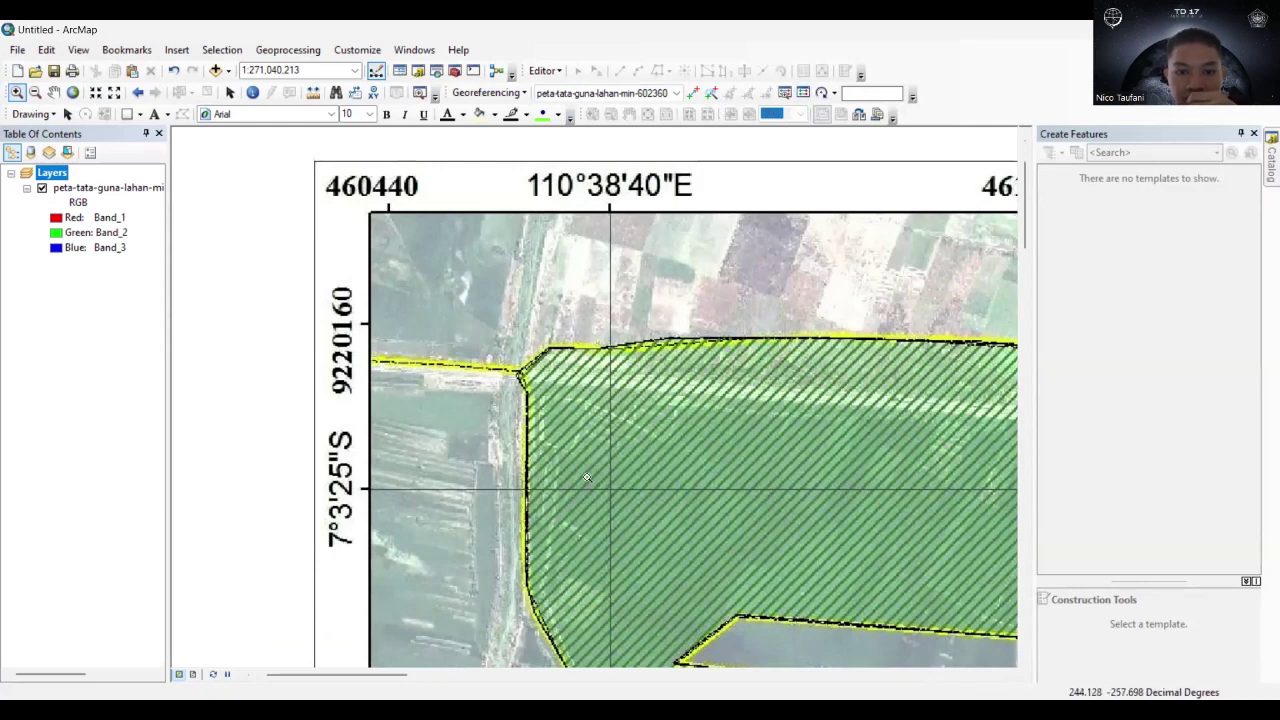
pyautogui.moveTo(565, 480); pyautogui.dragTo(640, 503)
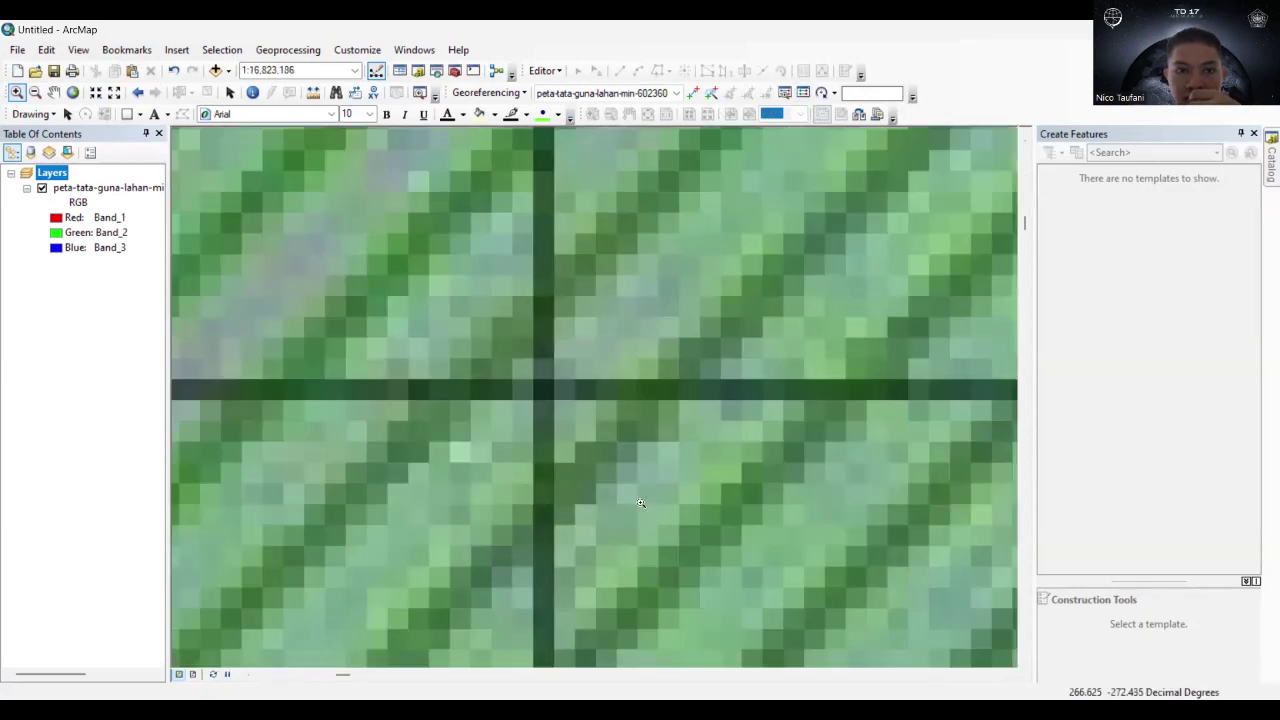
pyautogui.click(693, 92)
pyautogui.click(543, 388)
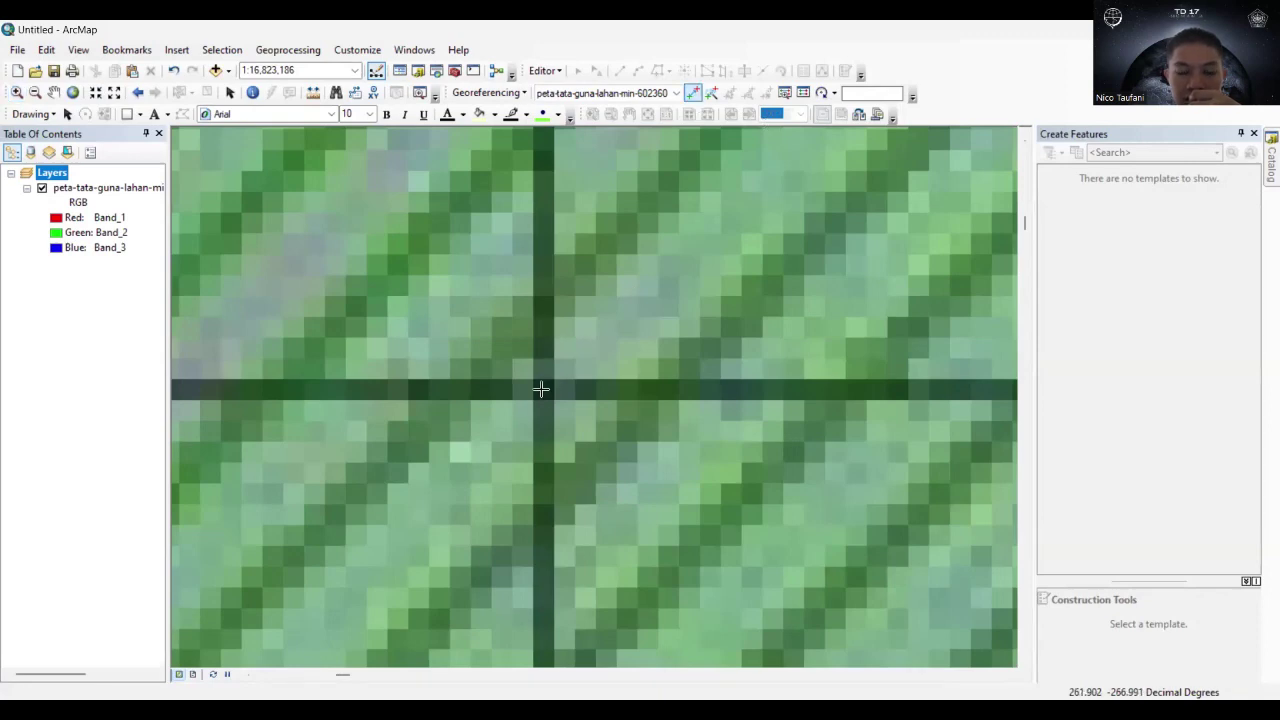
# Enter the control point's DMS longitude as 110 degrees, 38 minutes, 40 seconds East.
pyautogui.rightClick(669, 260)
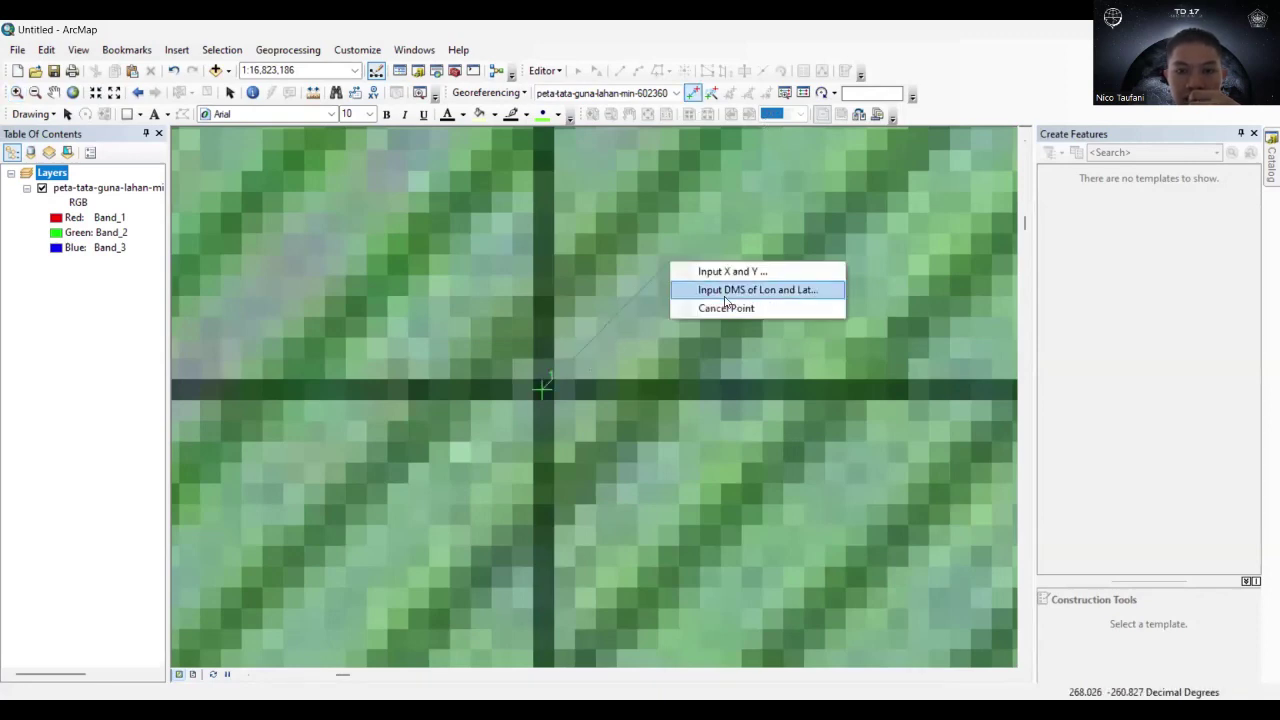
pyautogui.click(725, 290)
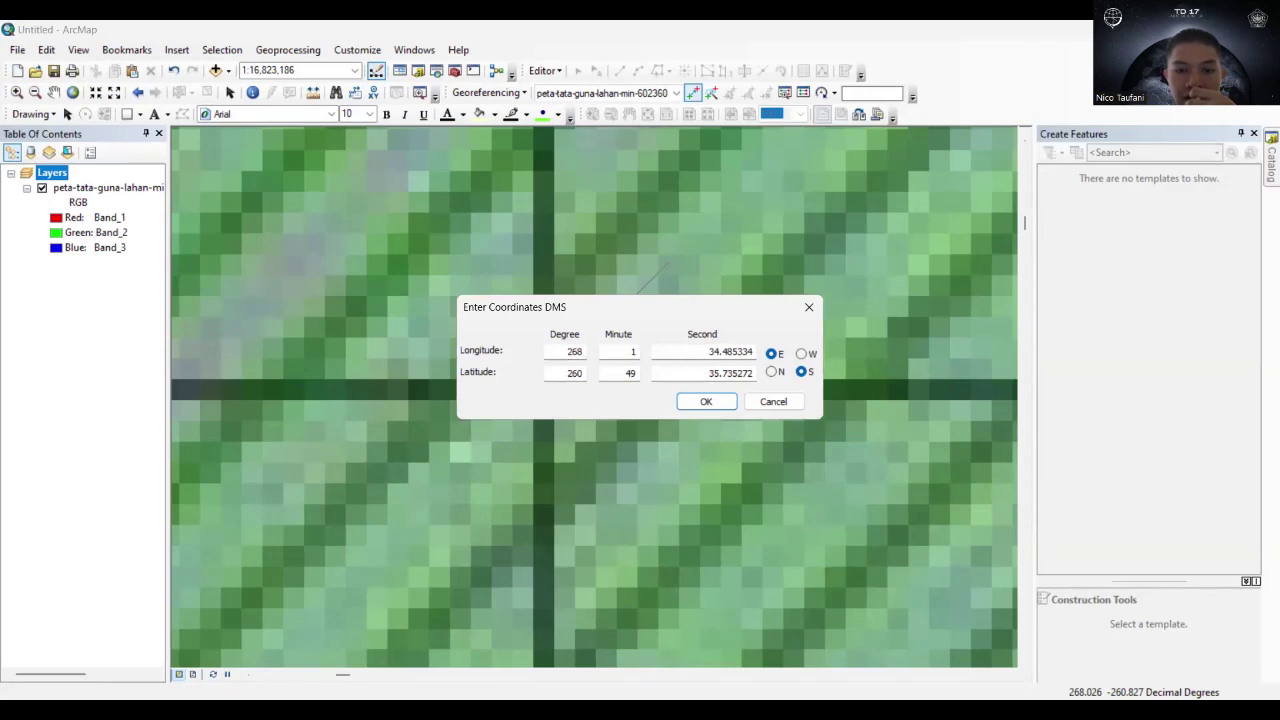
pyautogui.hotkey('alt', 'Tab')
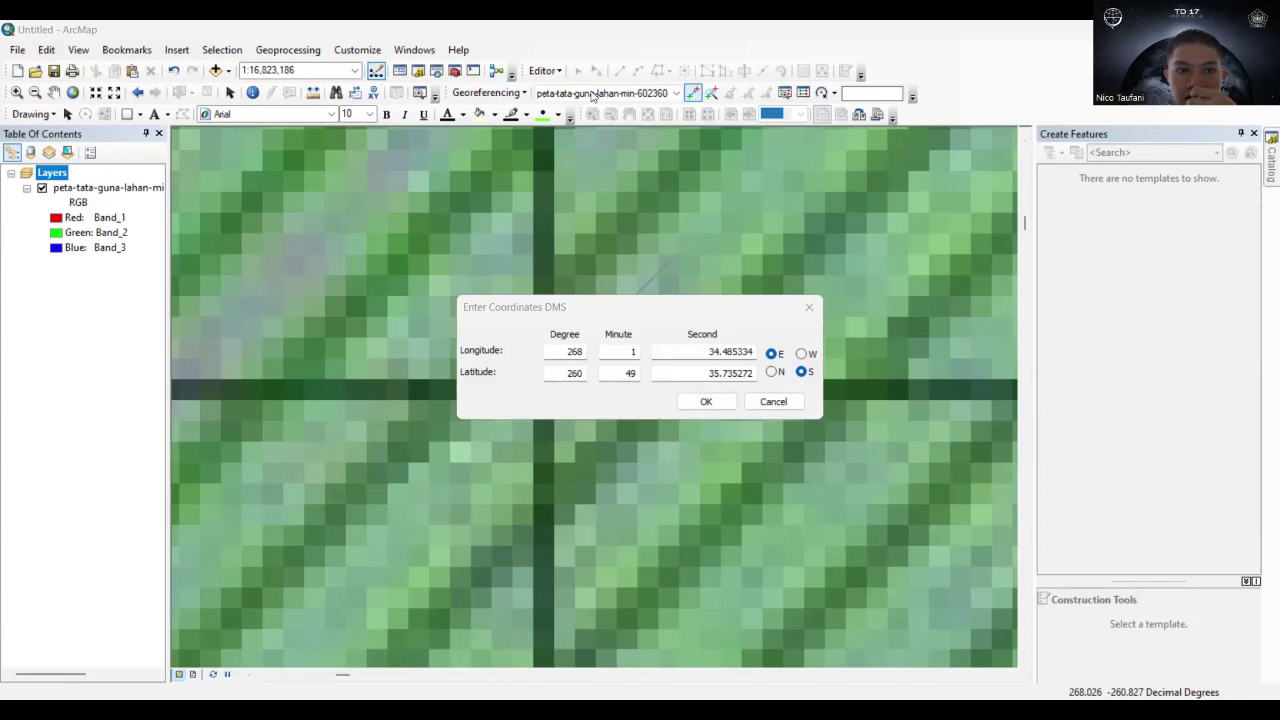
pyautogui.doubleClick(571, 351)
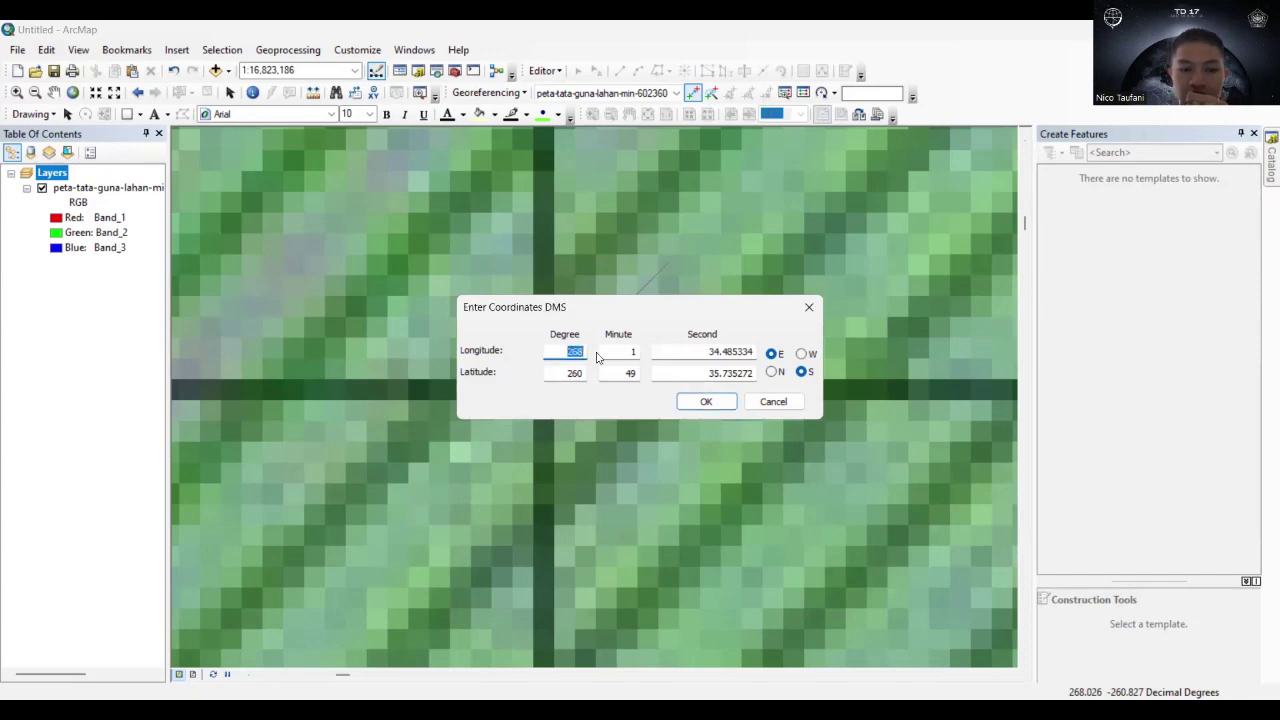
pyautogui.write('110')
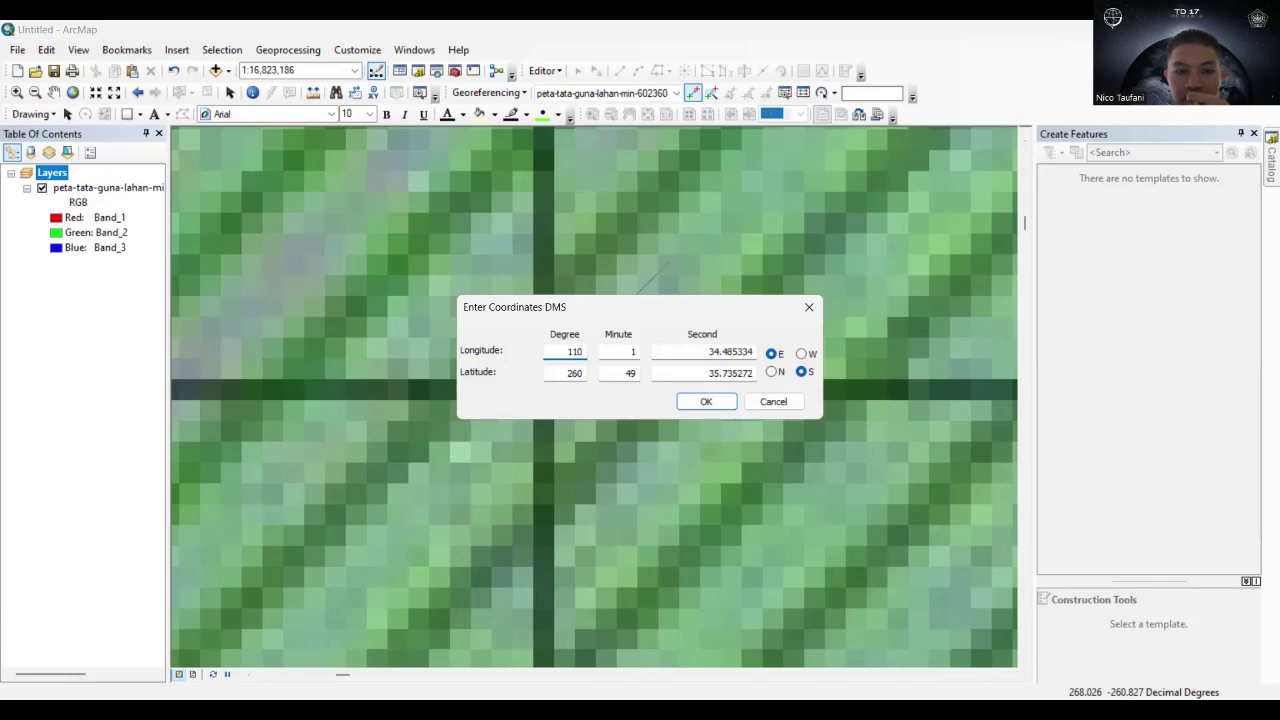
pyautogui.click(282, 286)
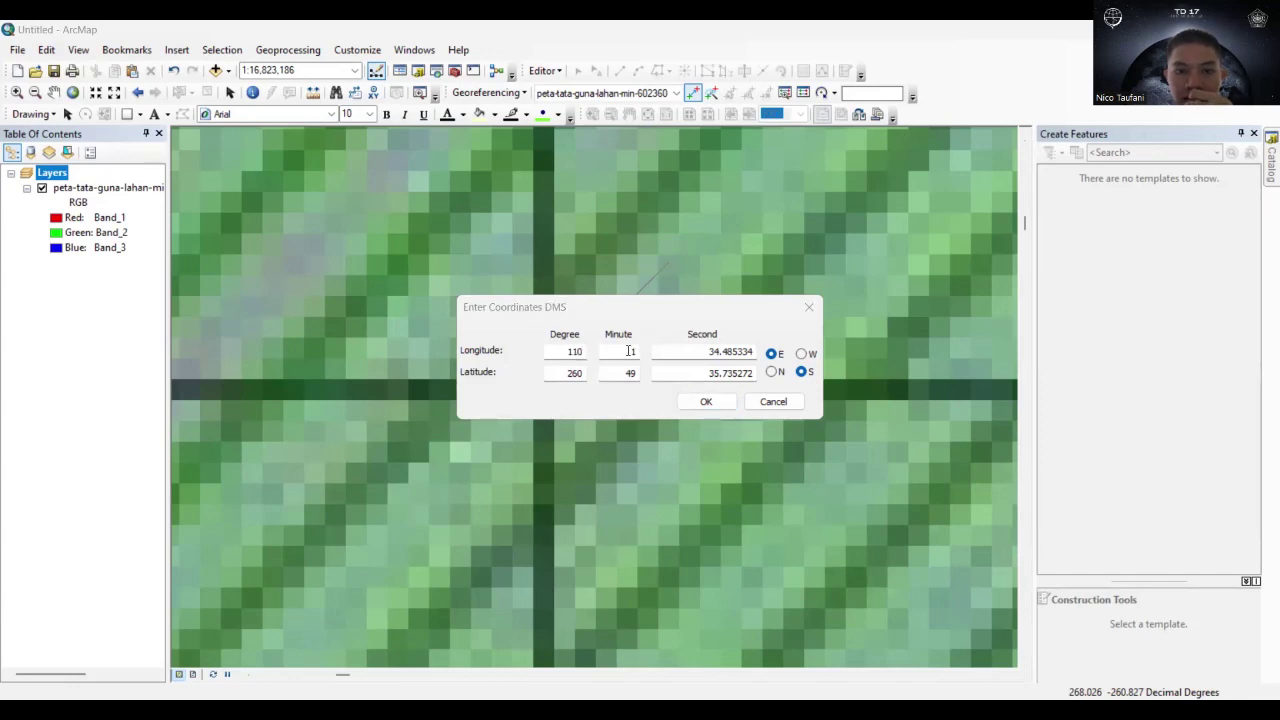
pyautogui.doubleClick(632, 352)
pyautogui.write('38')
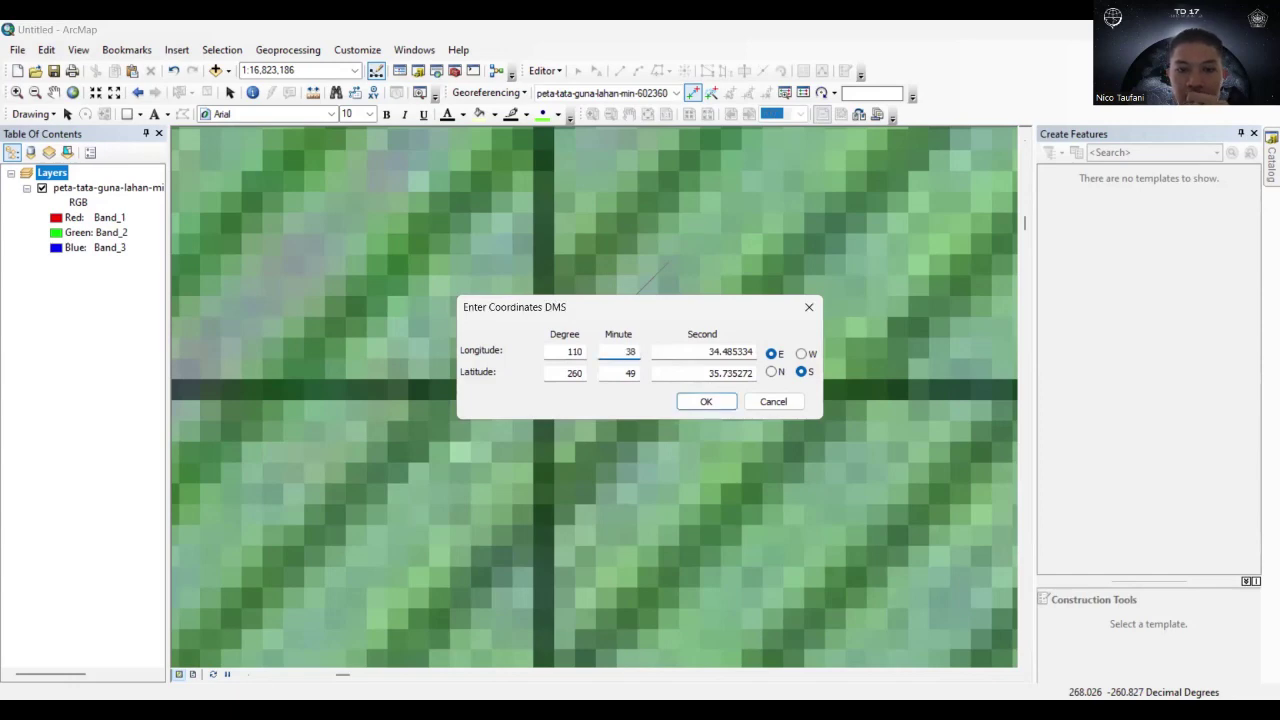
pyautogui.doubleClick(705, 352)
pyautogui.write('40')
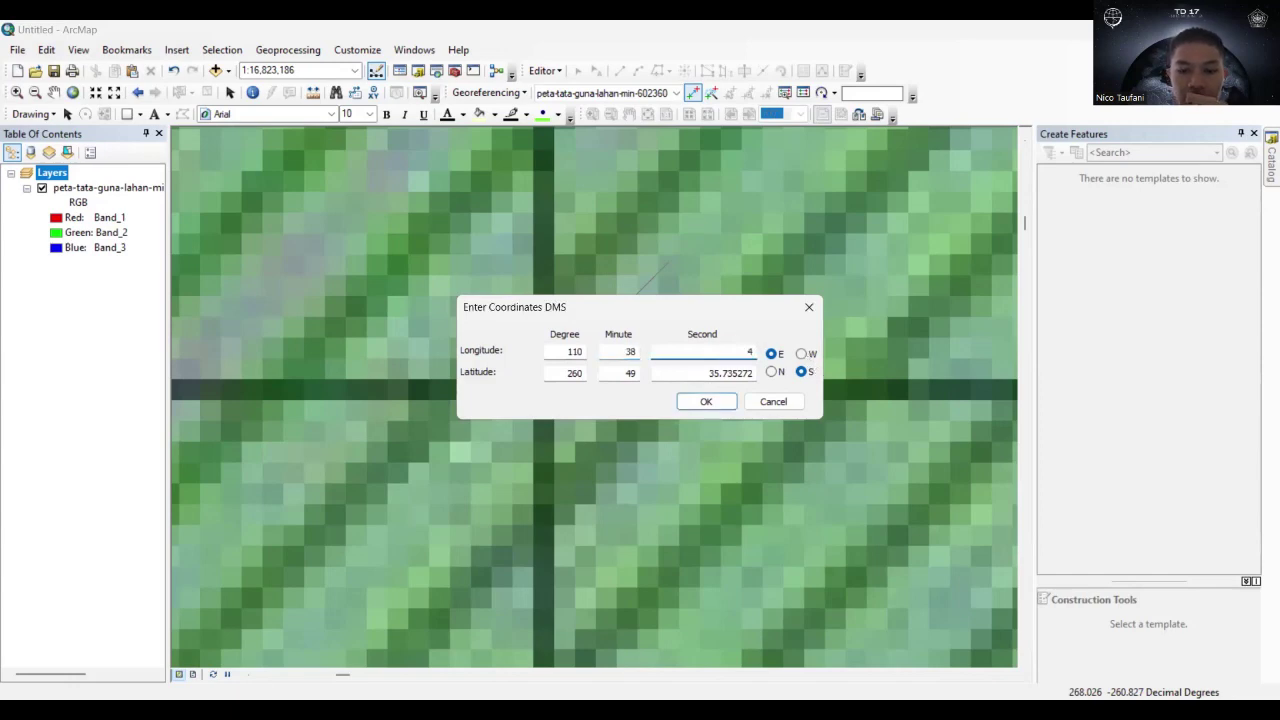
# Set the control point's latitude to 7 degrees, 3 minutes, 25 seconds South and accept the coordinates.
pyautogui.doubleClick(570, 373)
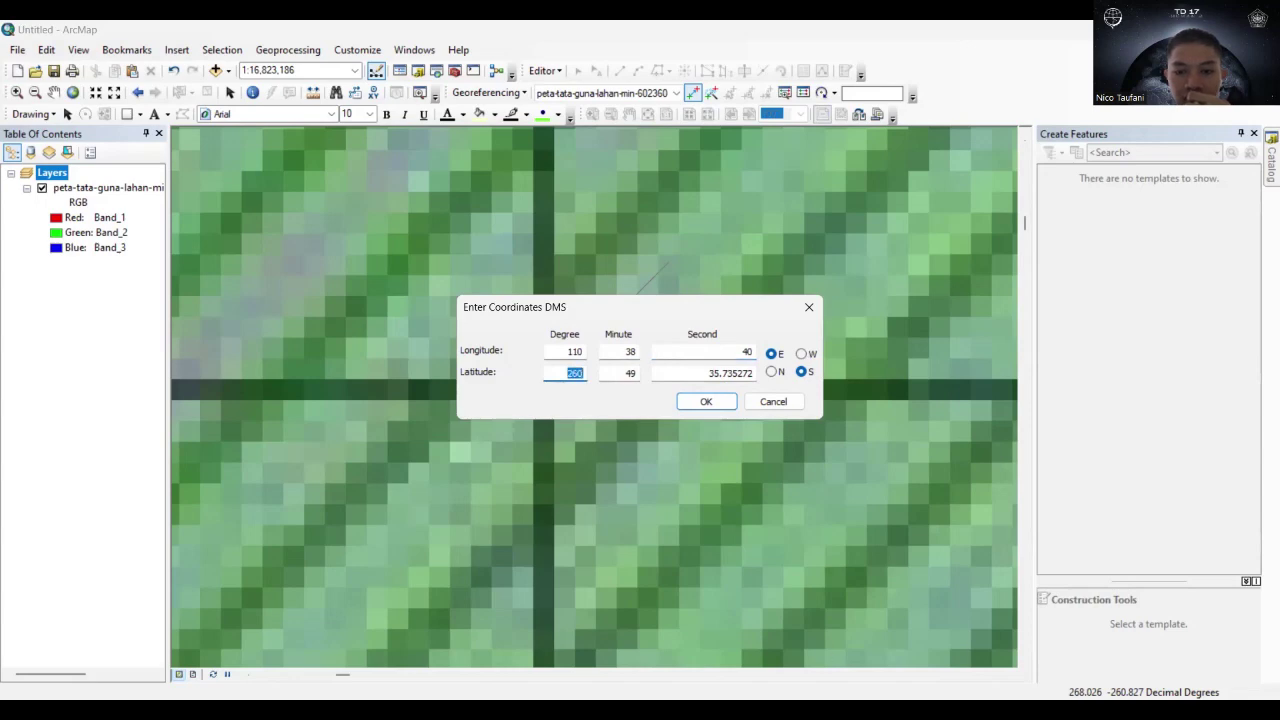
pyautogui.click(342, 298)
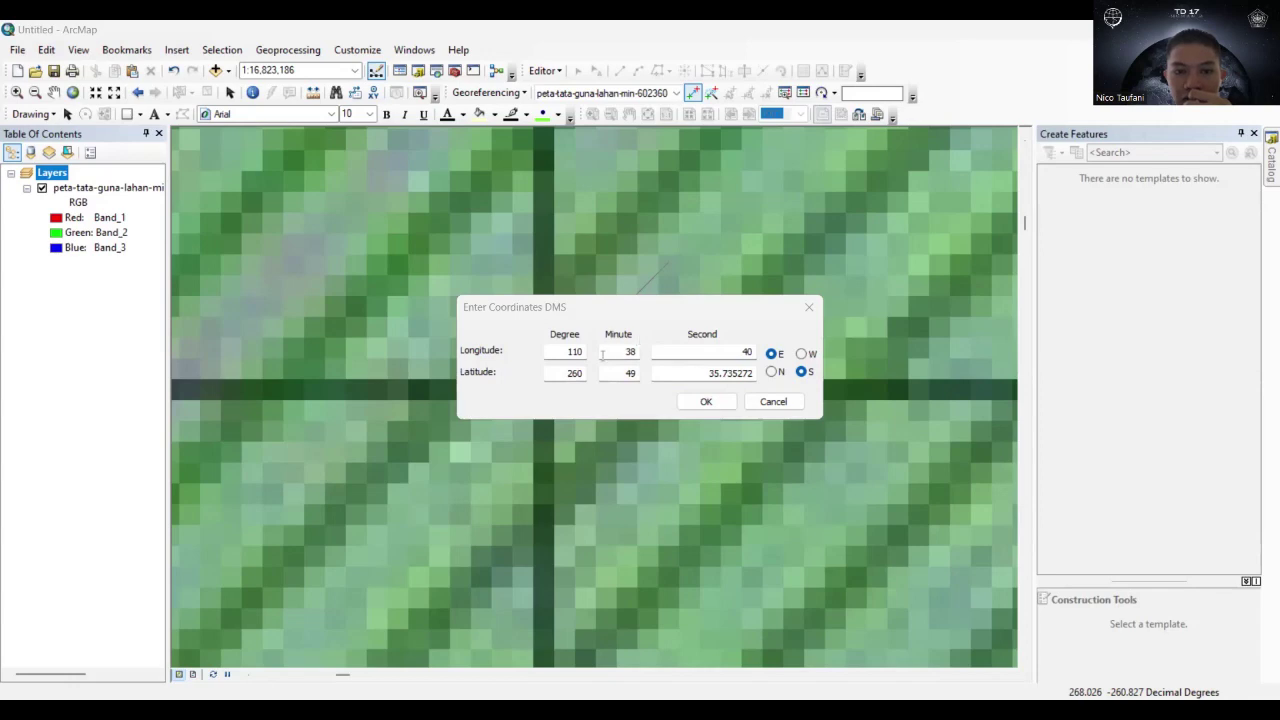
pyautogui.click(623, 382)
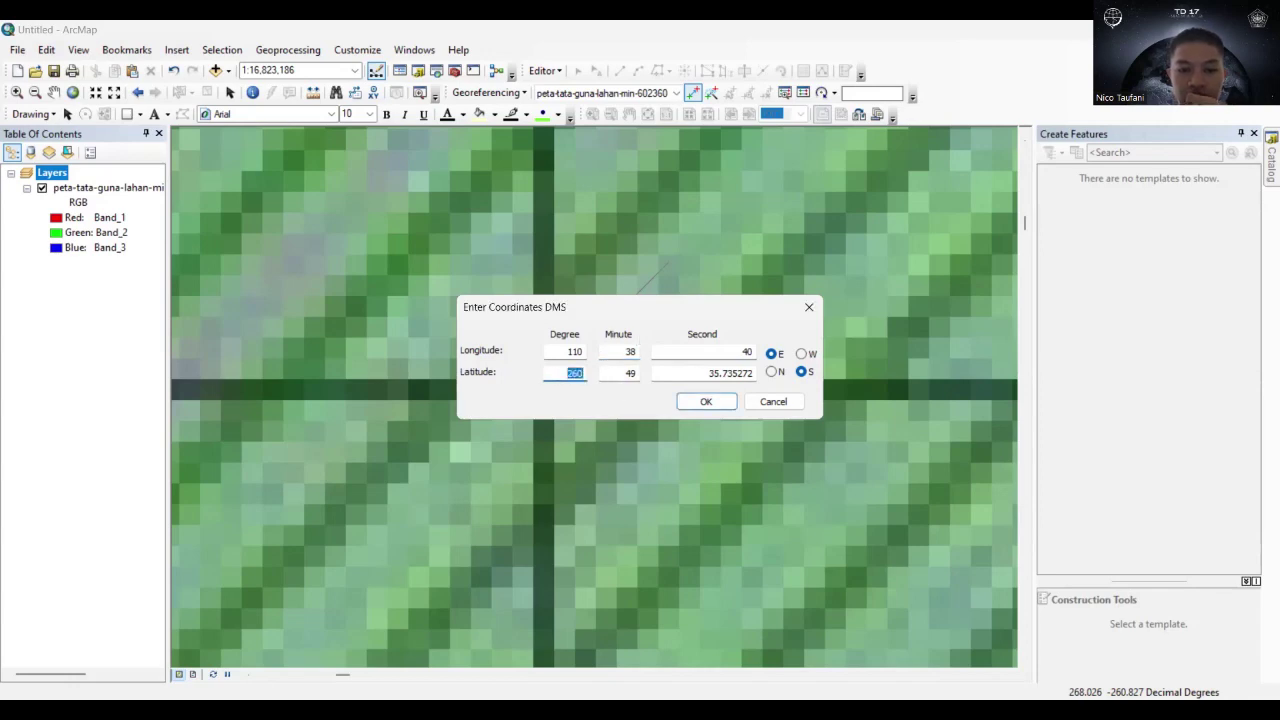
pyautogui.write('7')
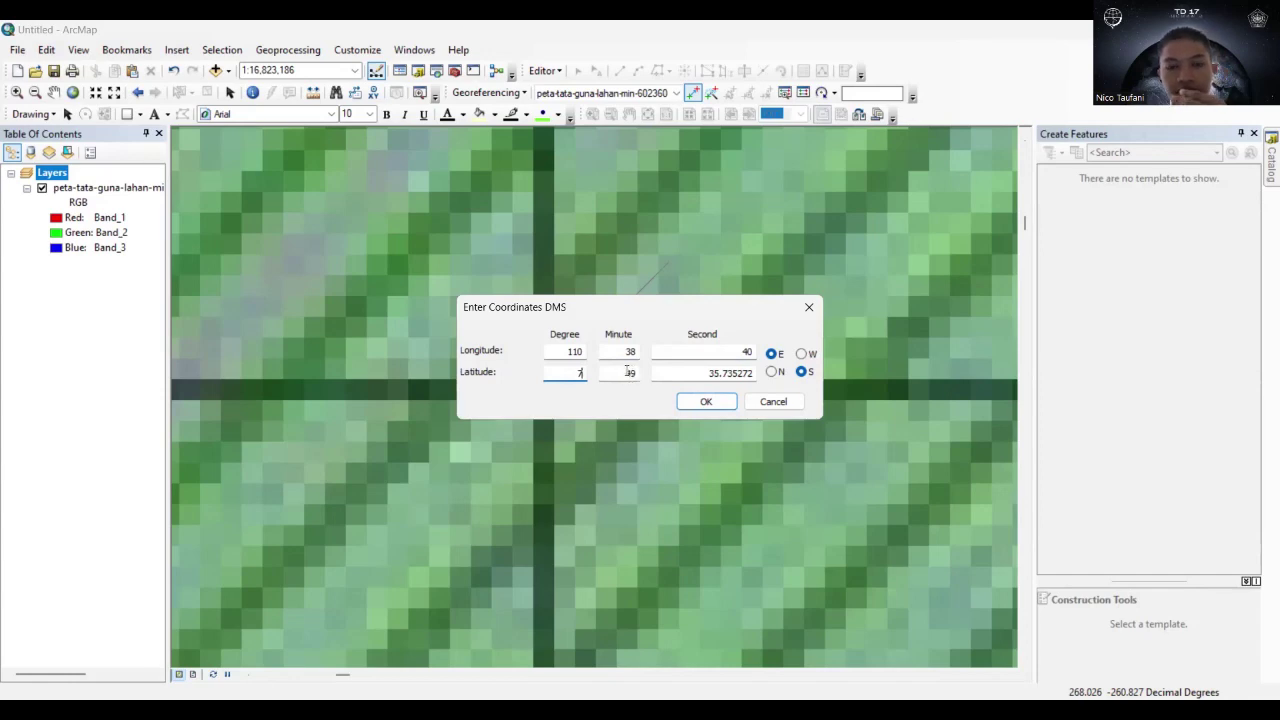
pyautogui.click(694, 375)
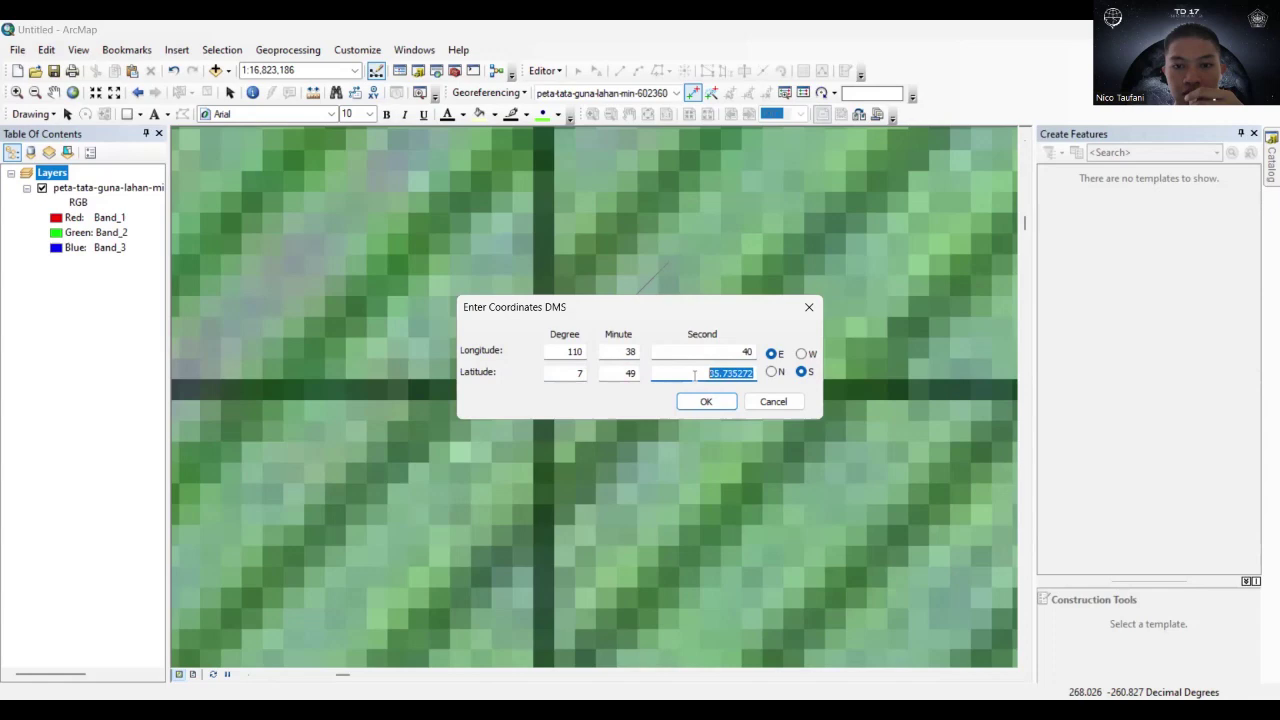
pyautogui.click(630, 376)
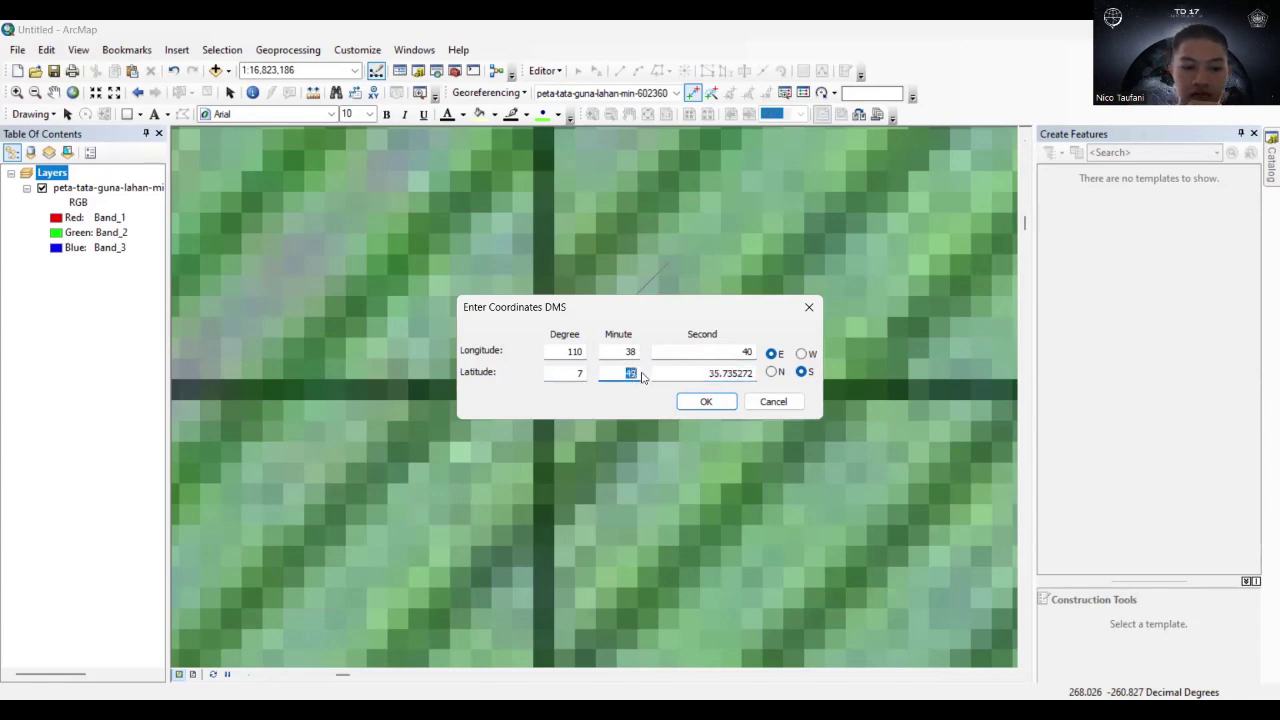
pyautogui.write('3')
pyautogui.click(690, 373)
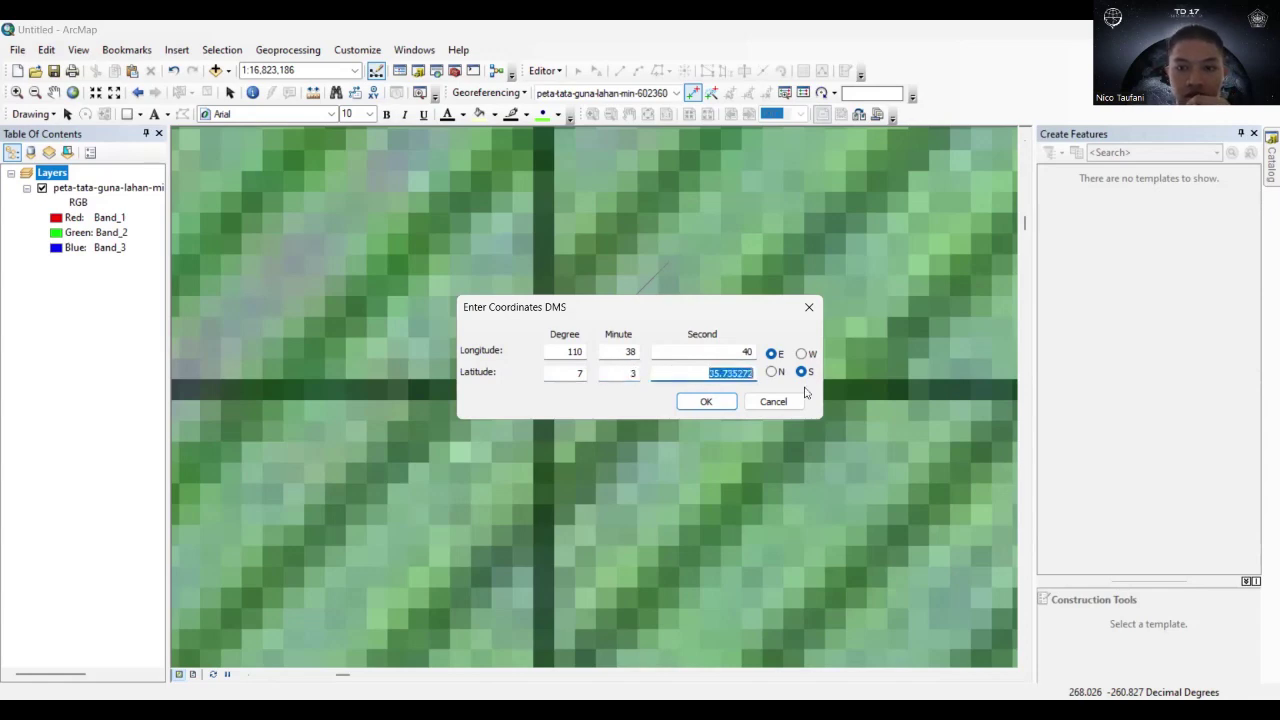
pyautogui.write('25')
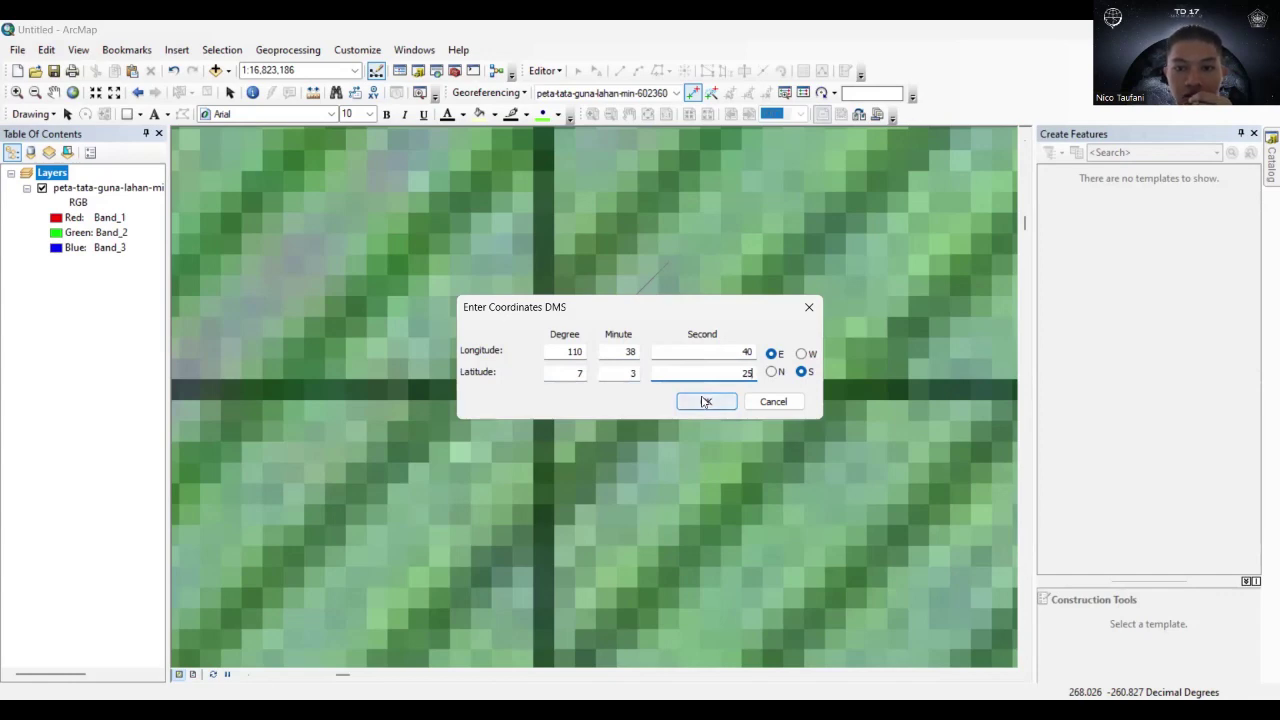
pyautogui.click(705, 401)
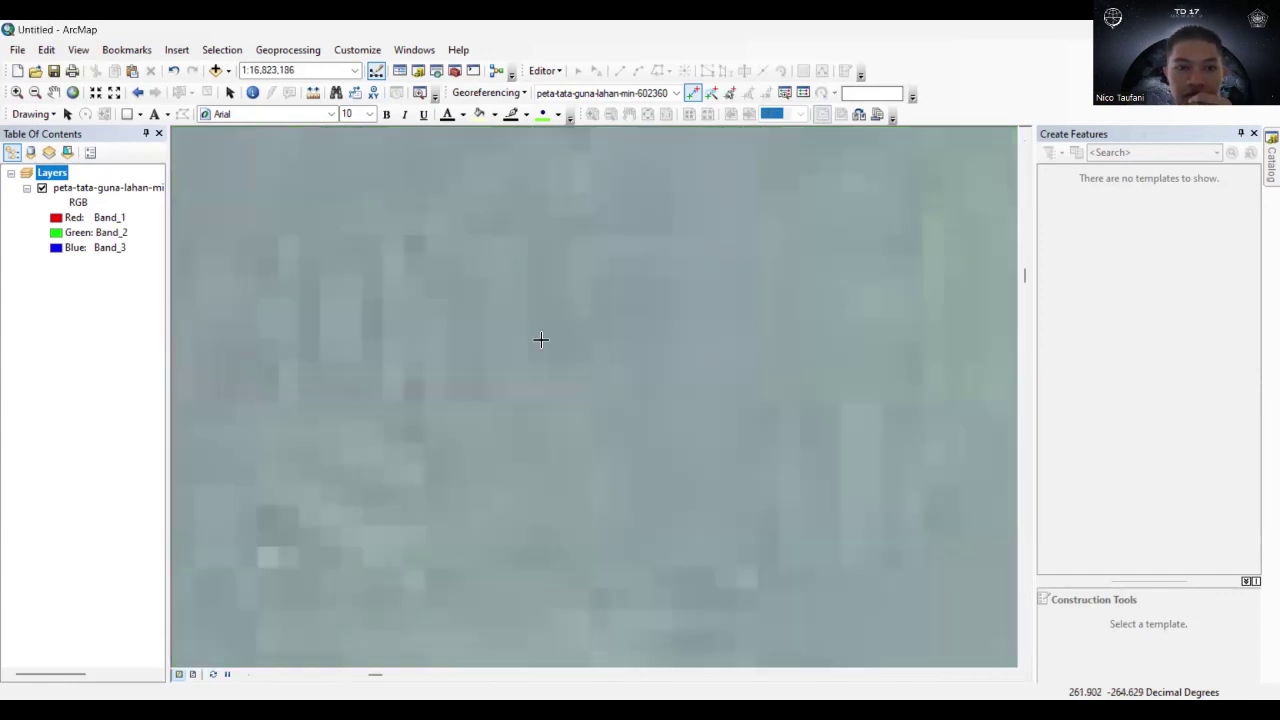
# Place the second control point at the graticule line intersection just northwest of the orange settlement area, east of the first point.
pyautogui.click(72, 93)
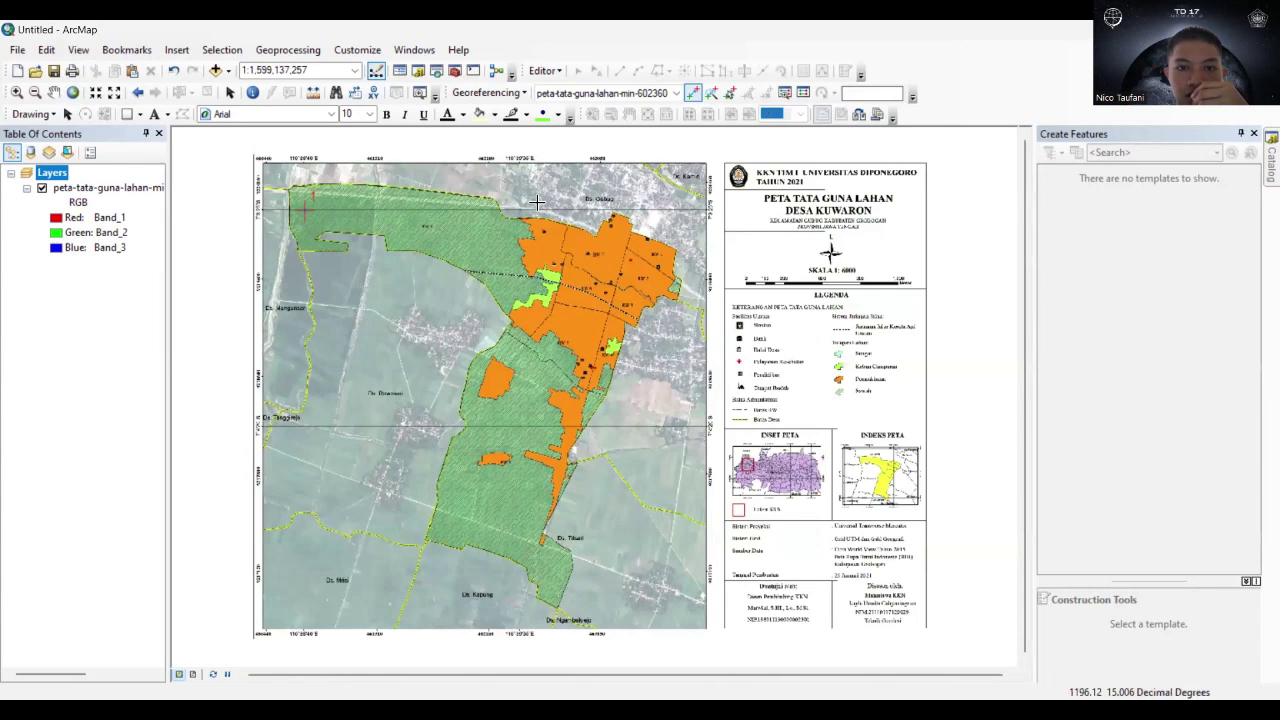
pyautogui.click(16, 92)
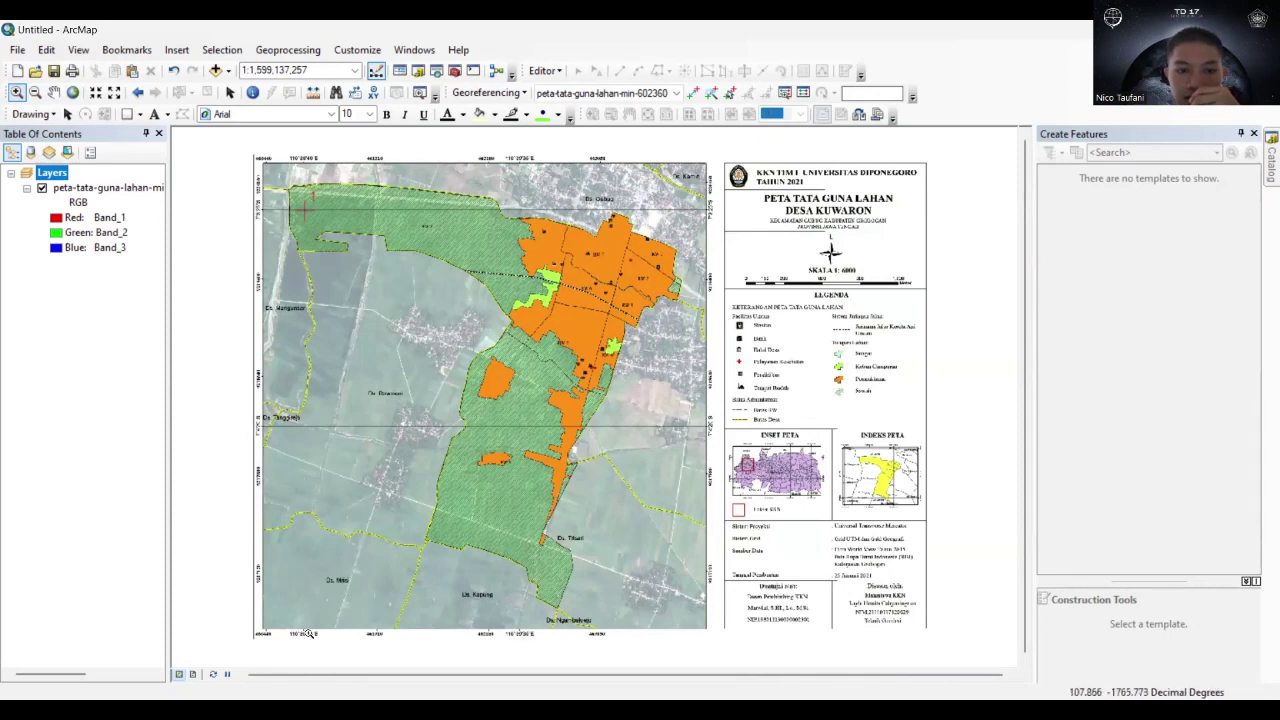
pyautogui.click(547, 218)
pyautogui.click(524, 303)
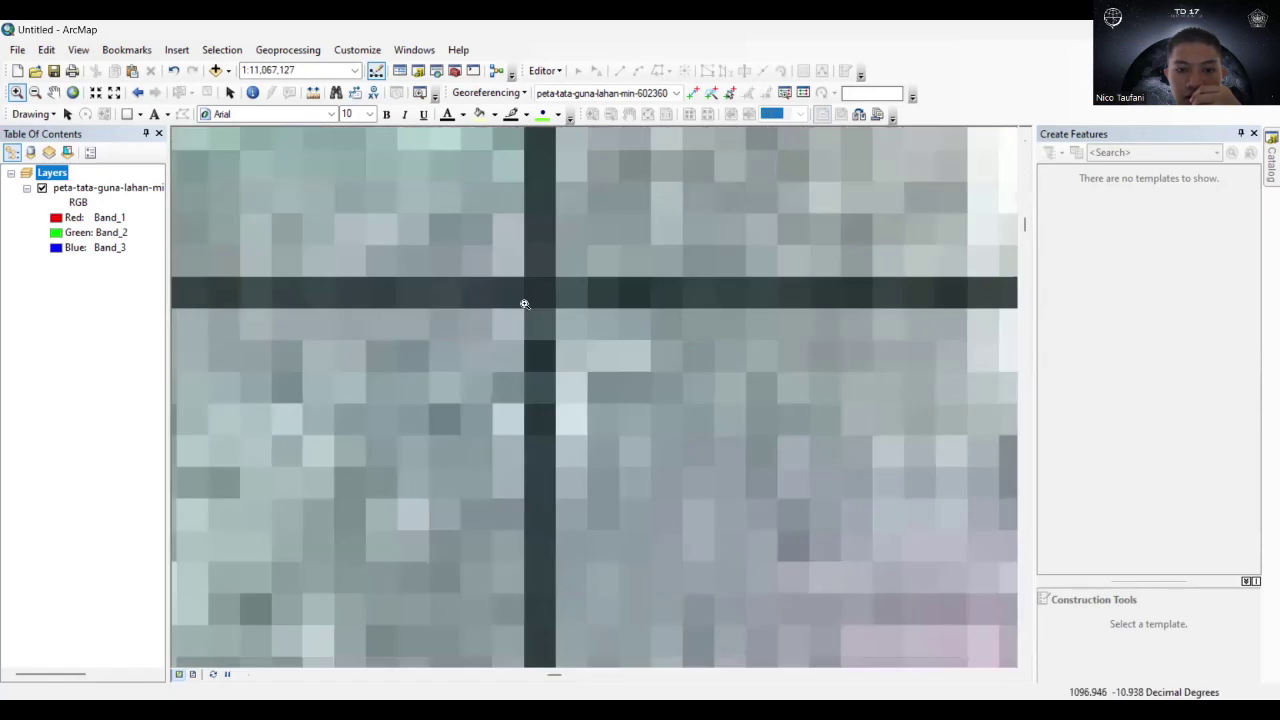
pyautogui.moveTo(500, 264); pyautogui.dragTo(573, 311)
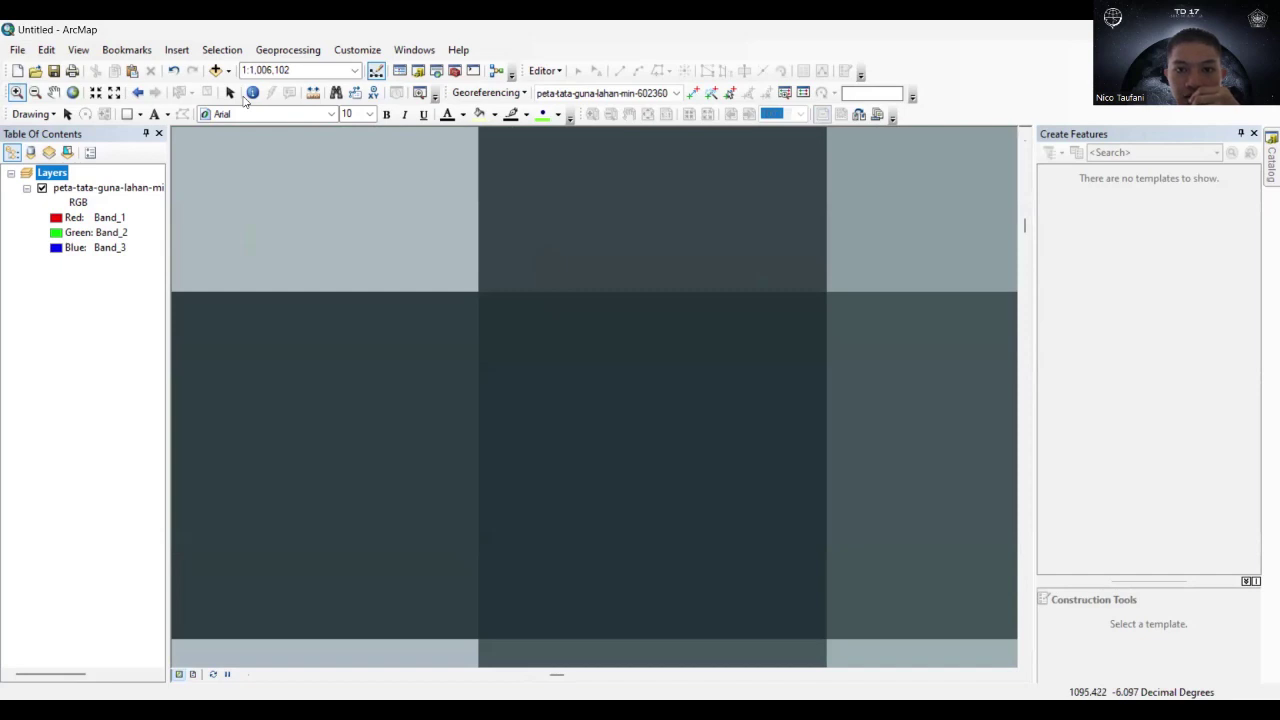
pyautogui.click(693, 92)
pyautogui.click(643, 468)
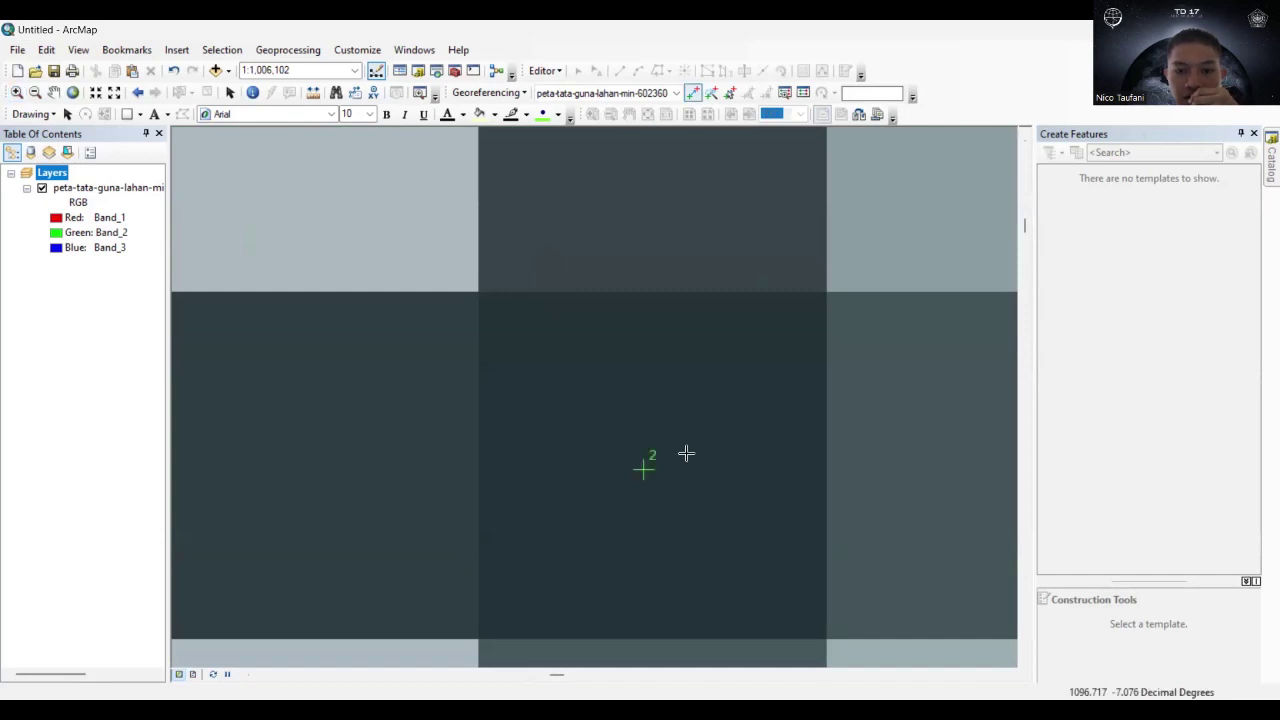
# Enter the second control point's DMS longitude as 110 degrees, 39 minutes, 35 seconds East.
pyautogui.rightClick(764, 345)
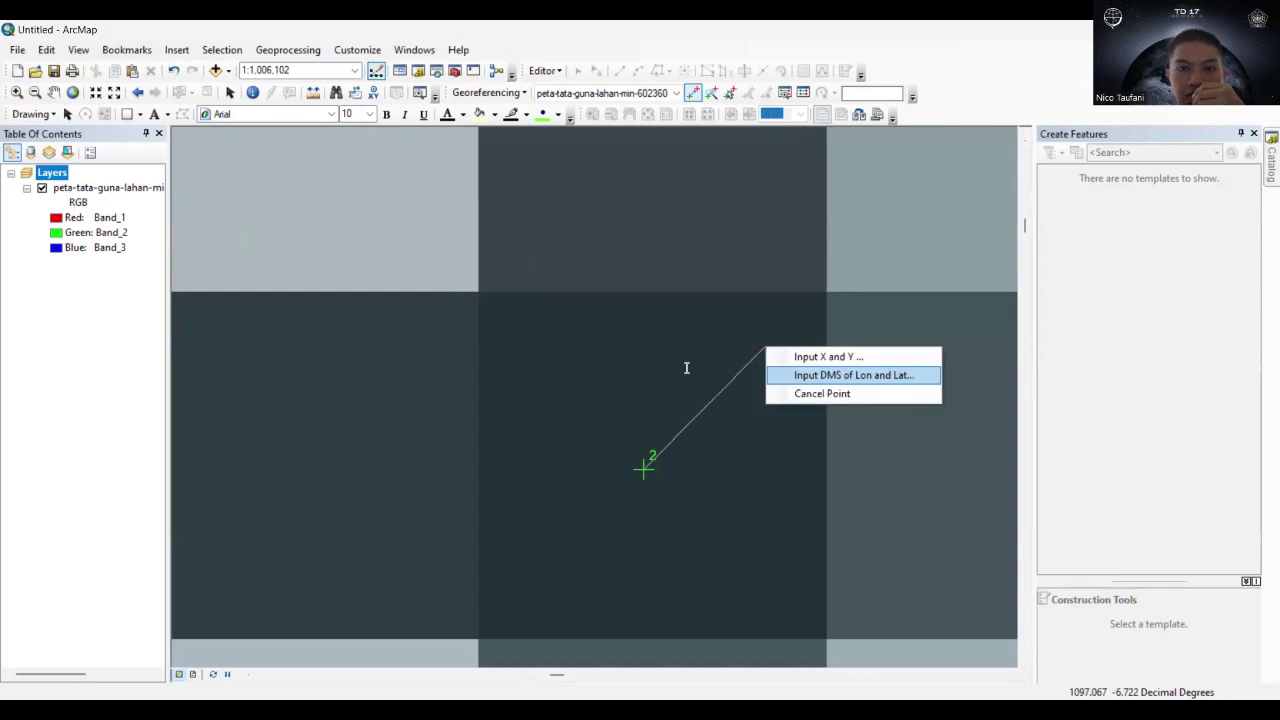
pyautogui.click(838, 376)
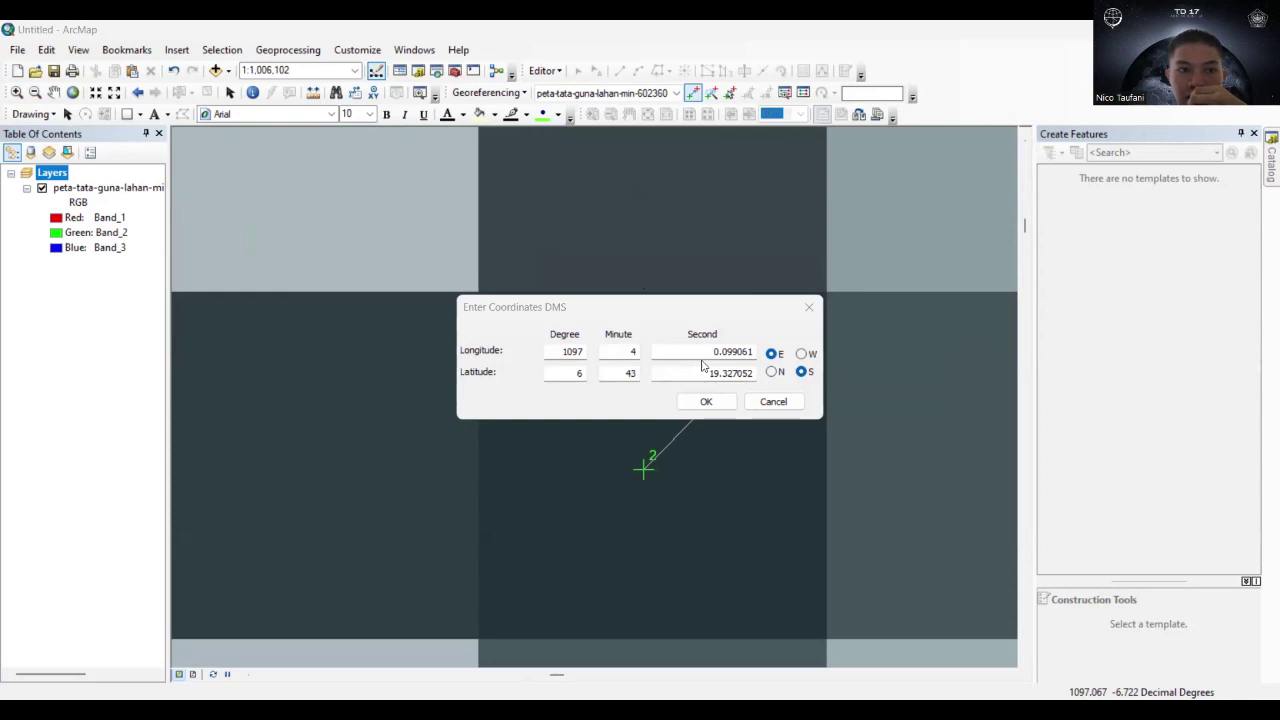
pyautogui.doubleClick(566, 352)
pyautogui.write('110')
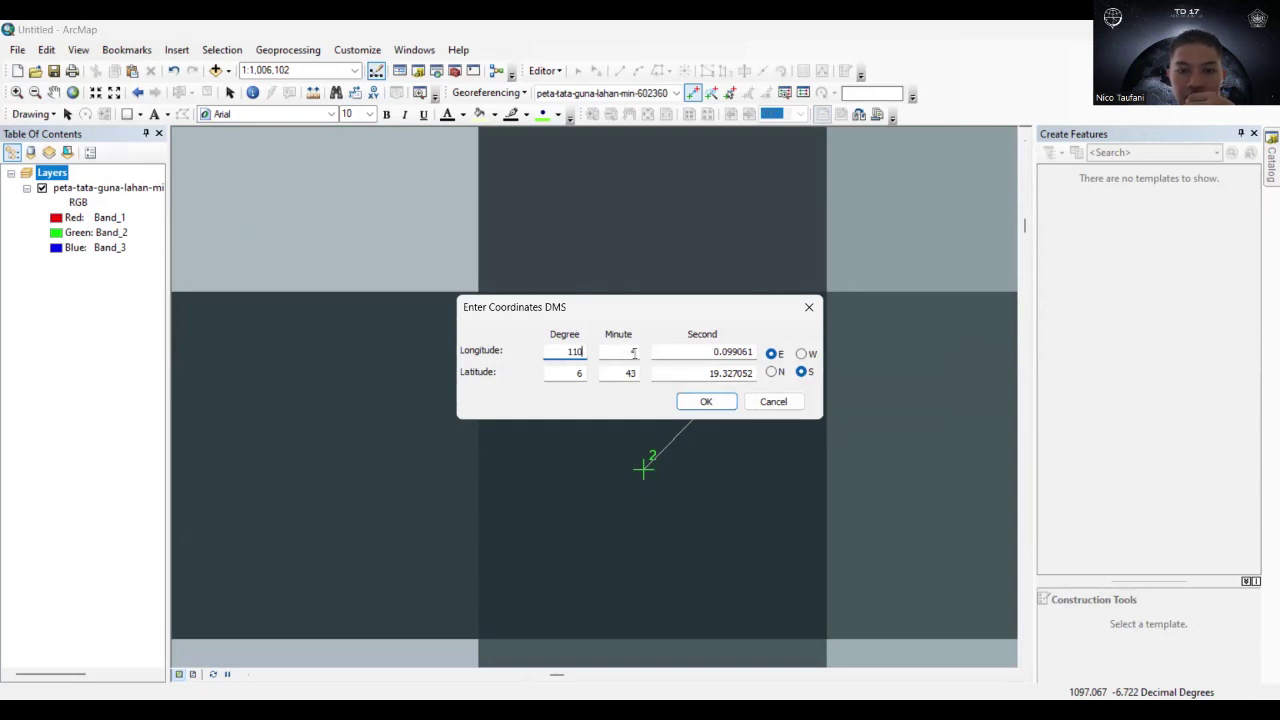
pyautogui.click(631, 352)
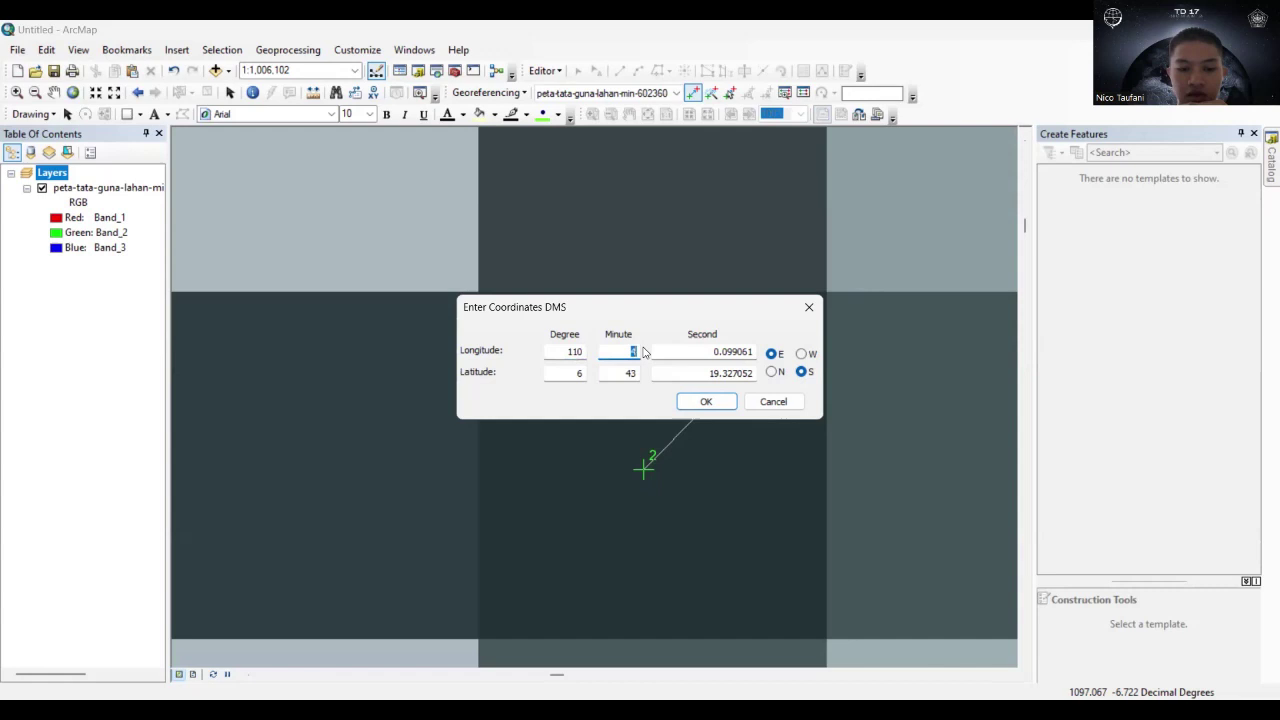
pyautogui.write('9')
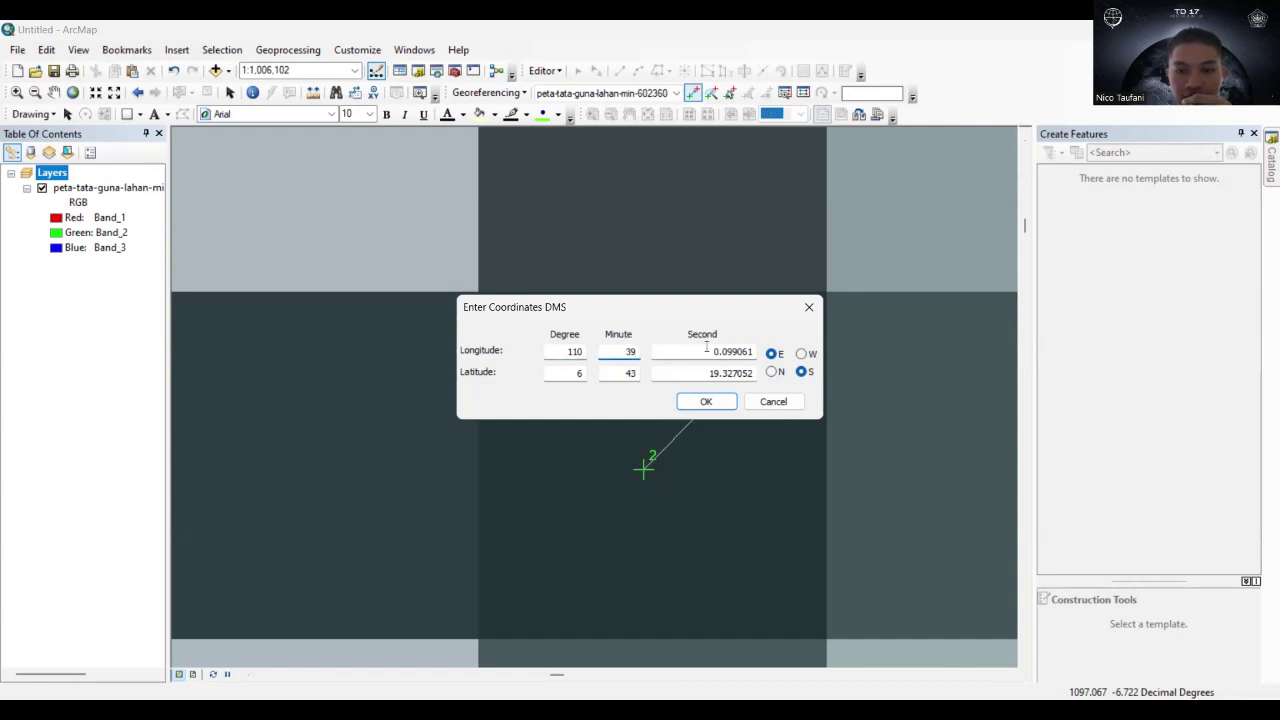
pyautogui.press('Tab')
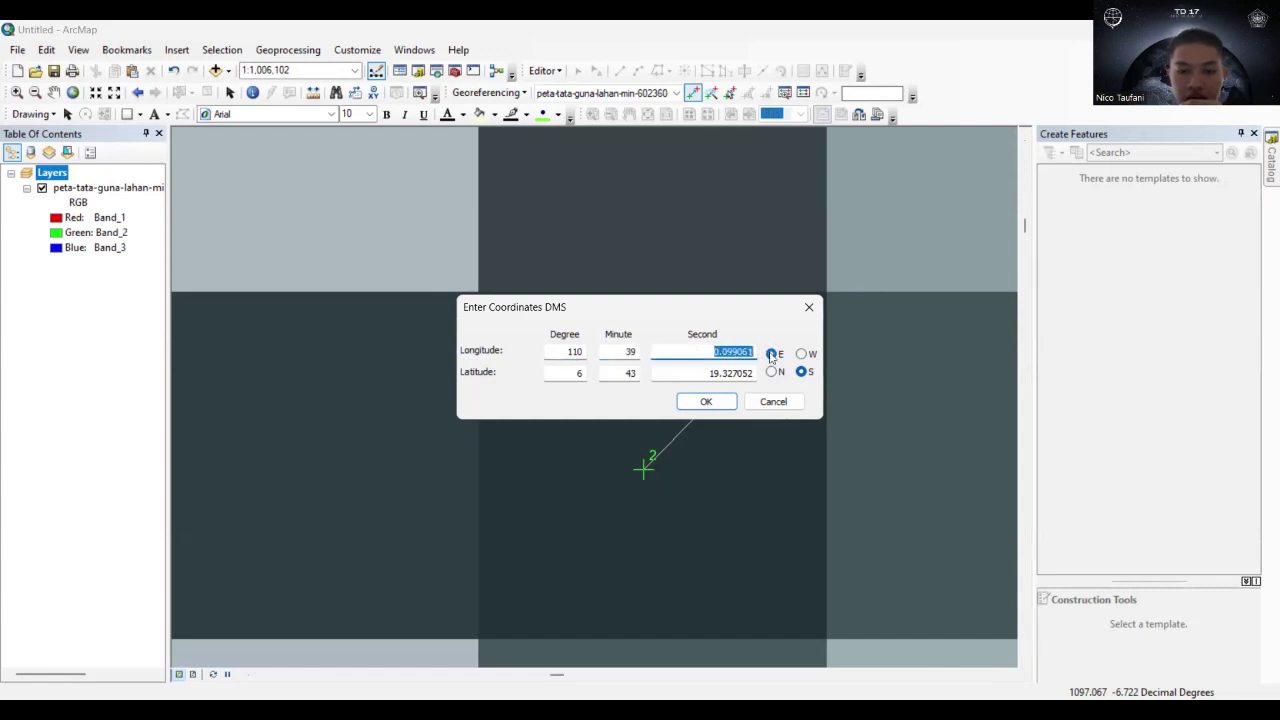
pyautogui.write('35')
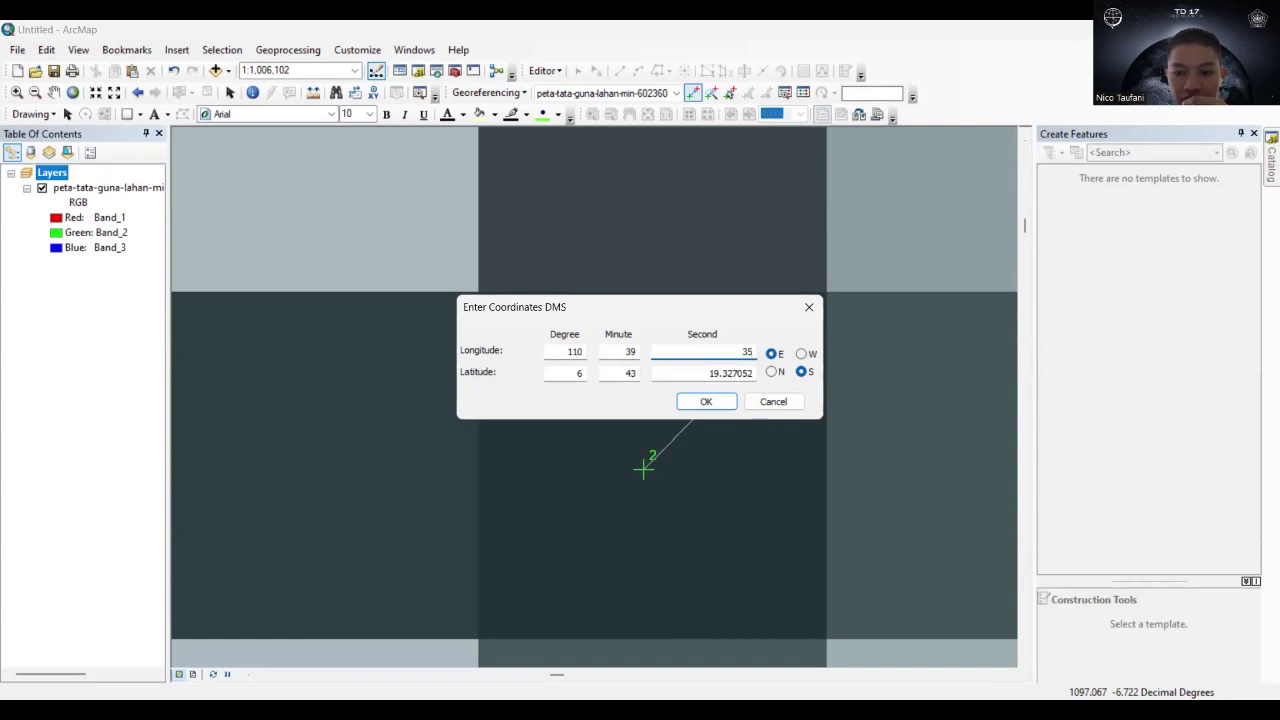
pyautogui.click(325, 317)
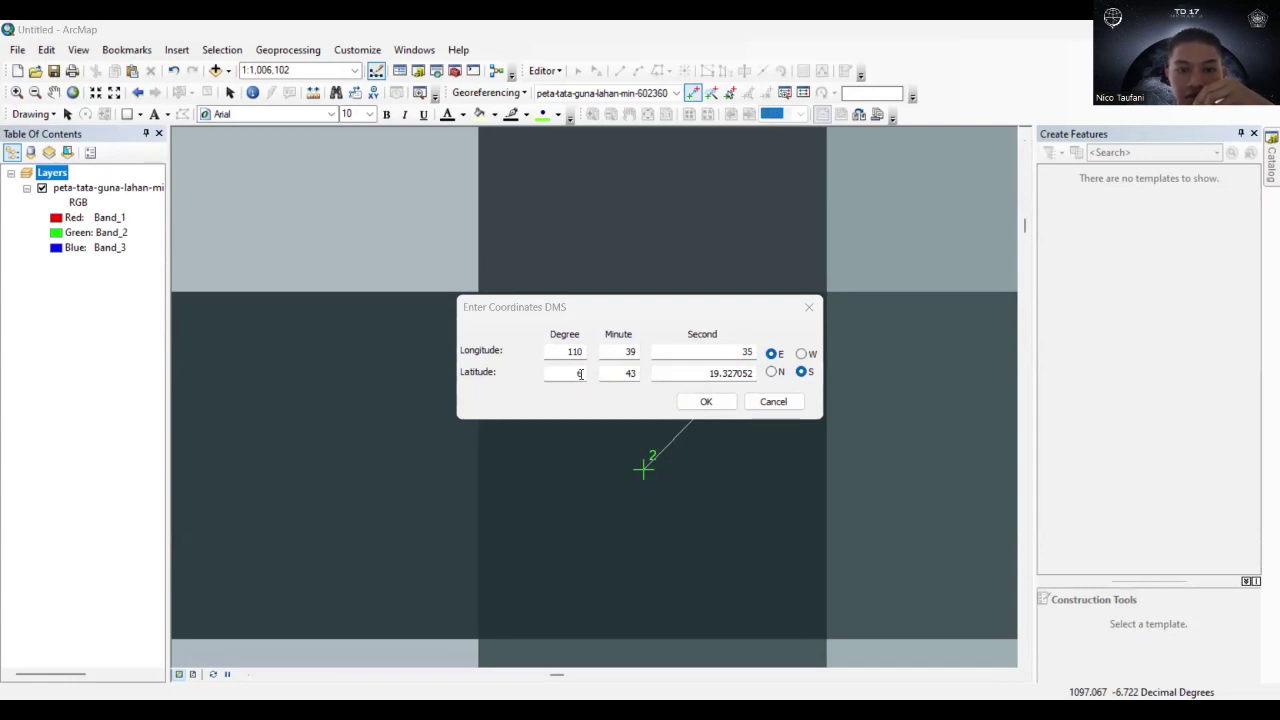
# Set the second control point's latitude to 7 degrees, 3 minutes, 25 seconds South and accept the coordinates.
pyautogui.doubleClick(577, 373)
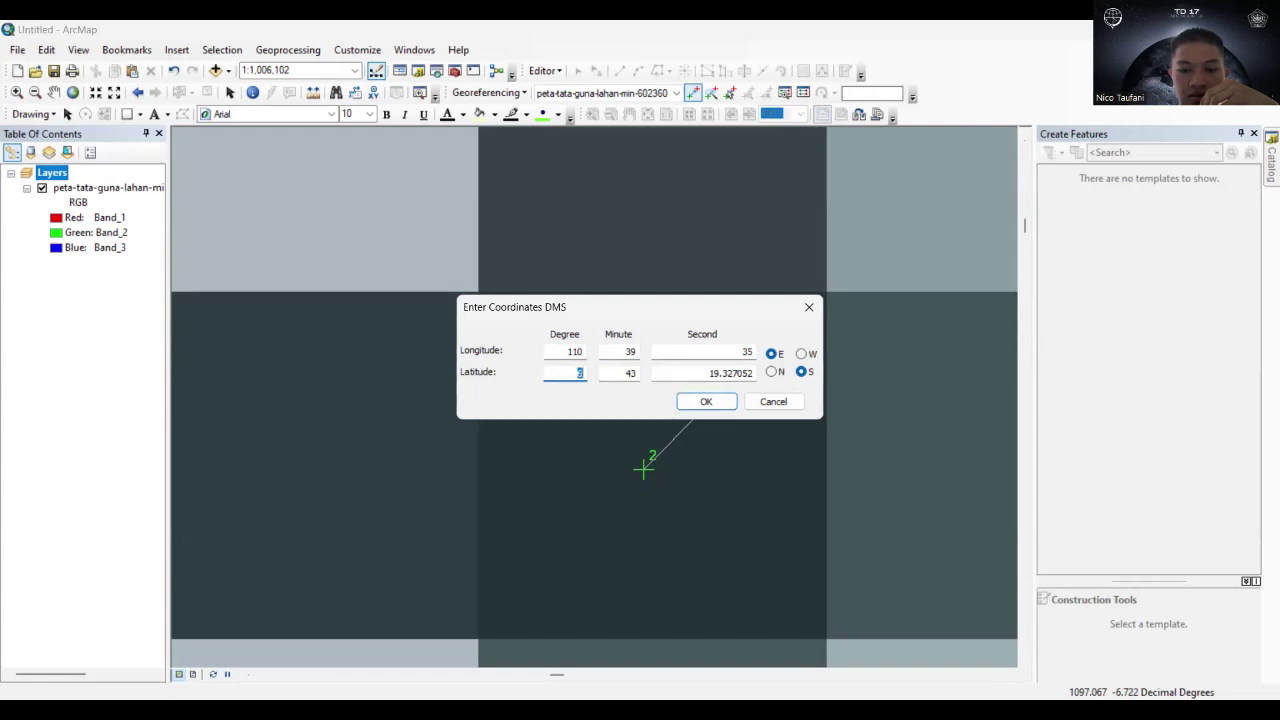
pyautogui.write('7')
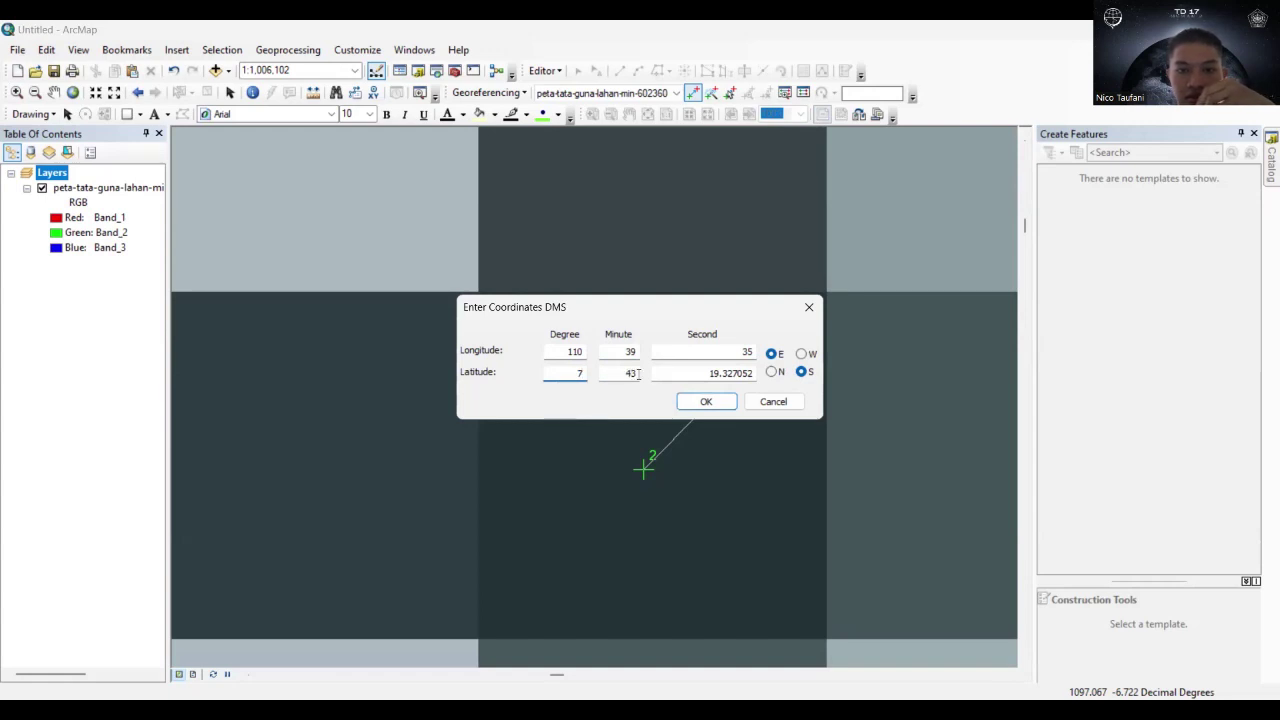
pyautogui.doubleClick(632, 373)
pyautogui.write('3')
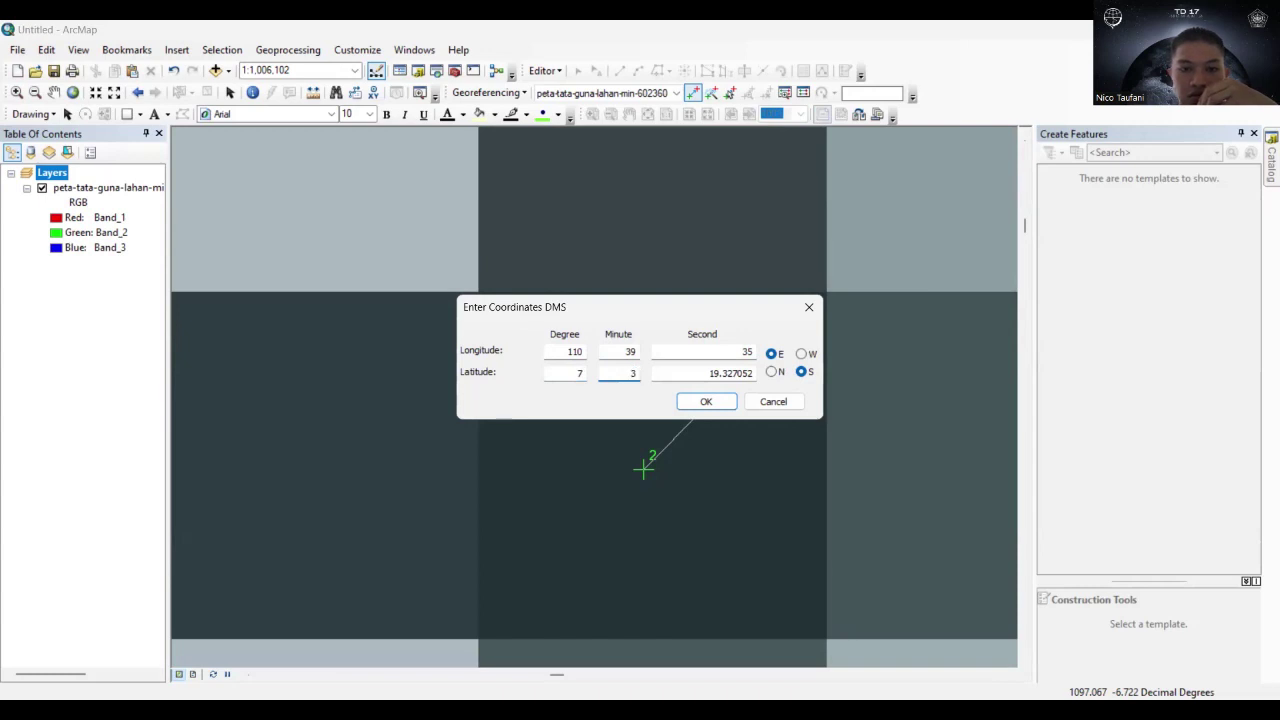
pyautogui.moveTo(710, 376); pyautogui.dragTo(777, 373)
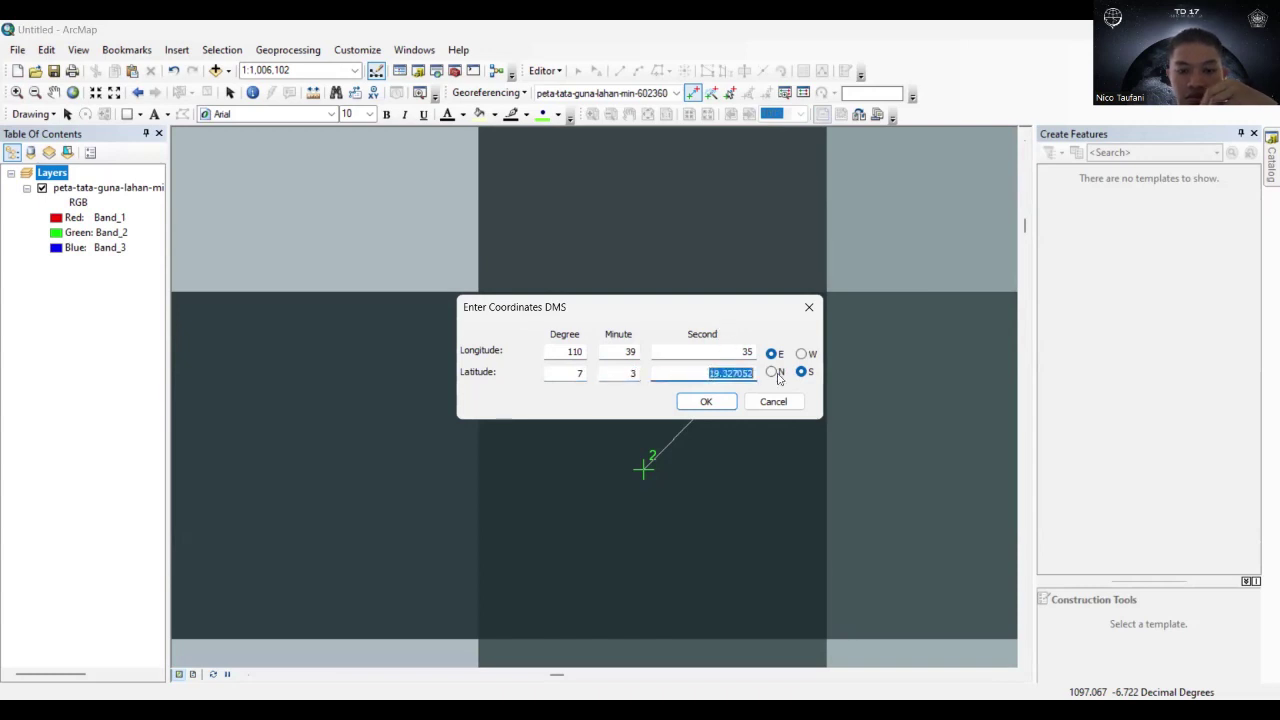
pyautogui.write('25')
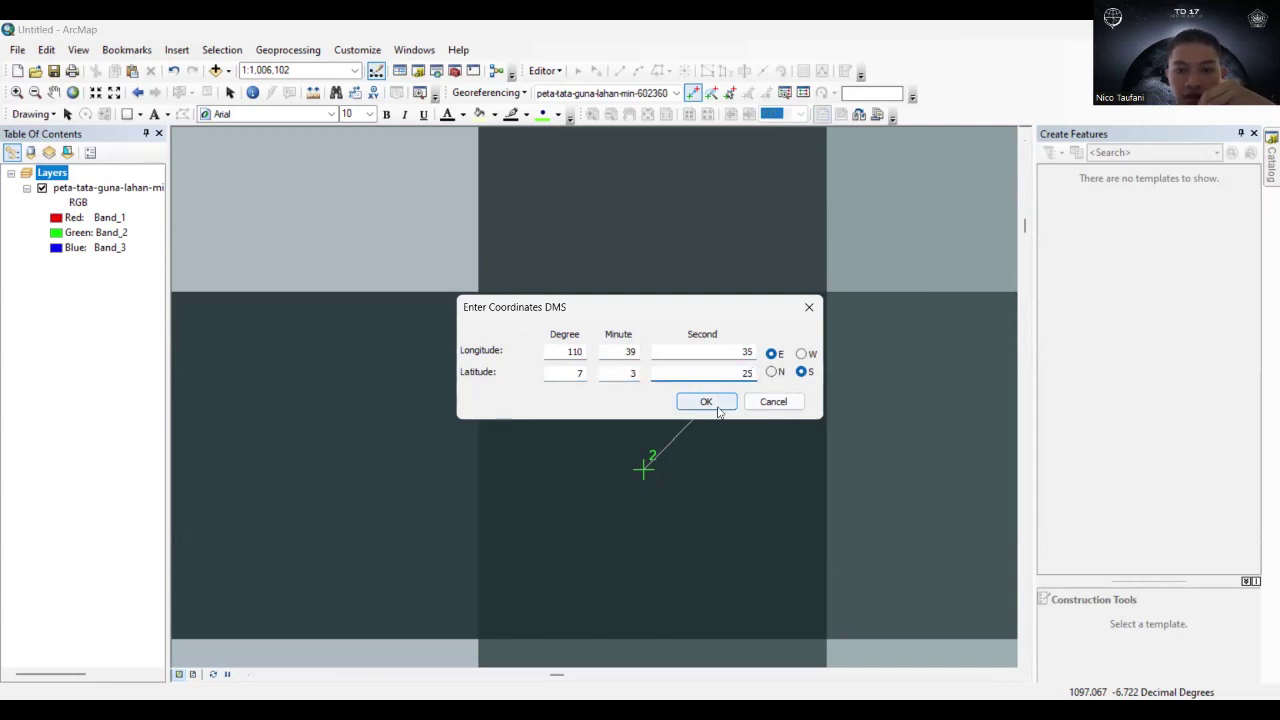
pyautogui.click(718, 412)
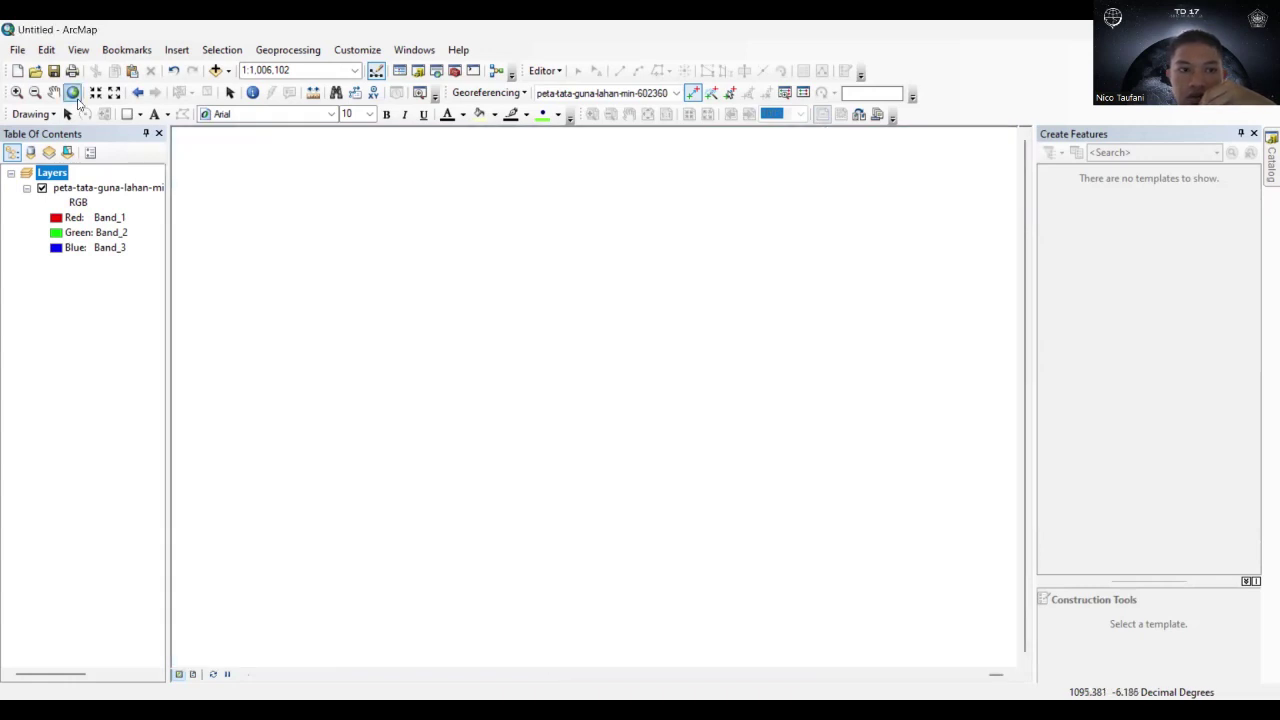
# Place the third control point on the graticule intersection directly south of point 2 and open its DMS longitude and latitude entry.
pyautogui.click(76, 96)
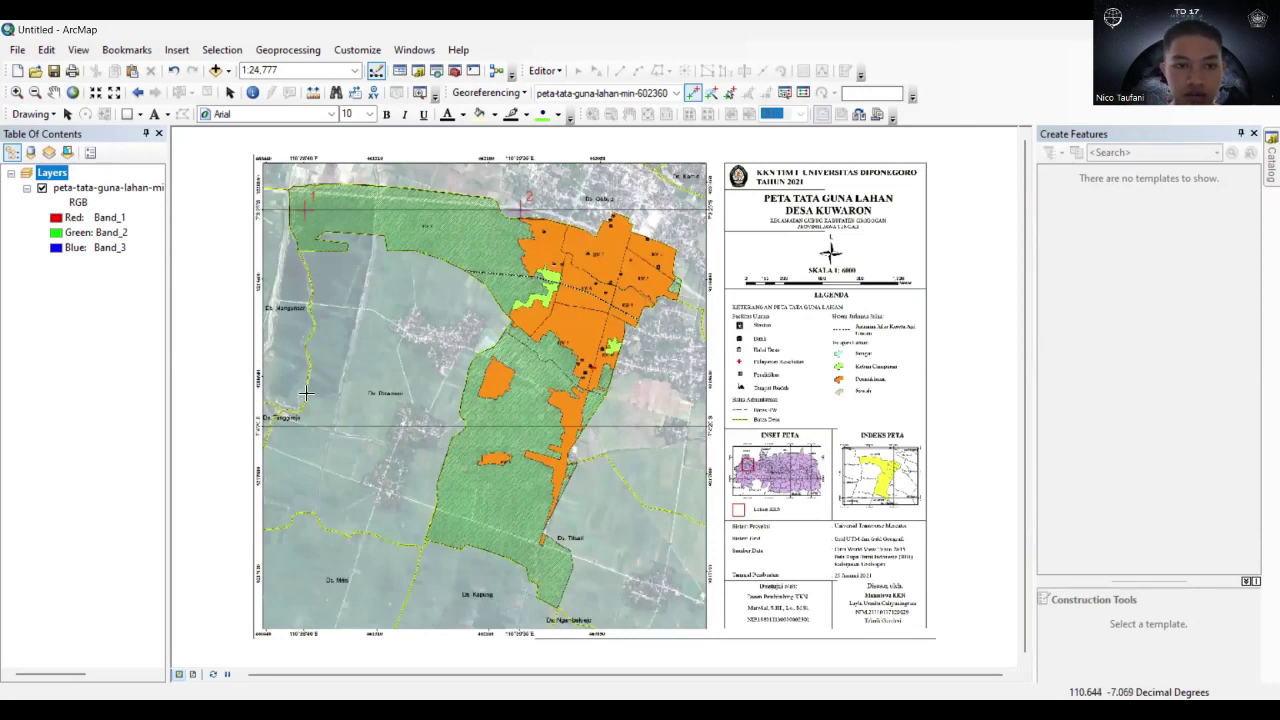
pyautogui.click(52, 93)
pyautogui.click(16, 92)
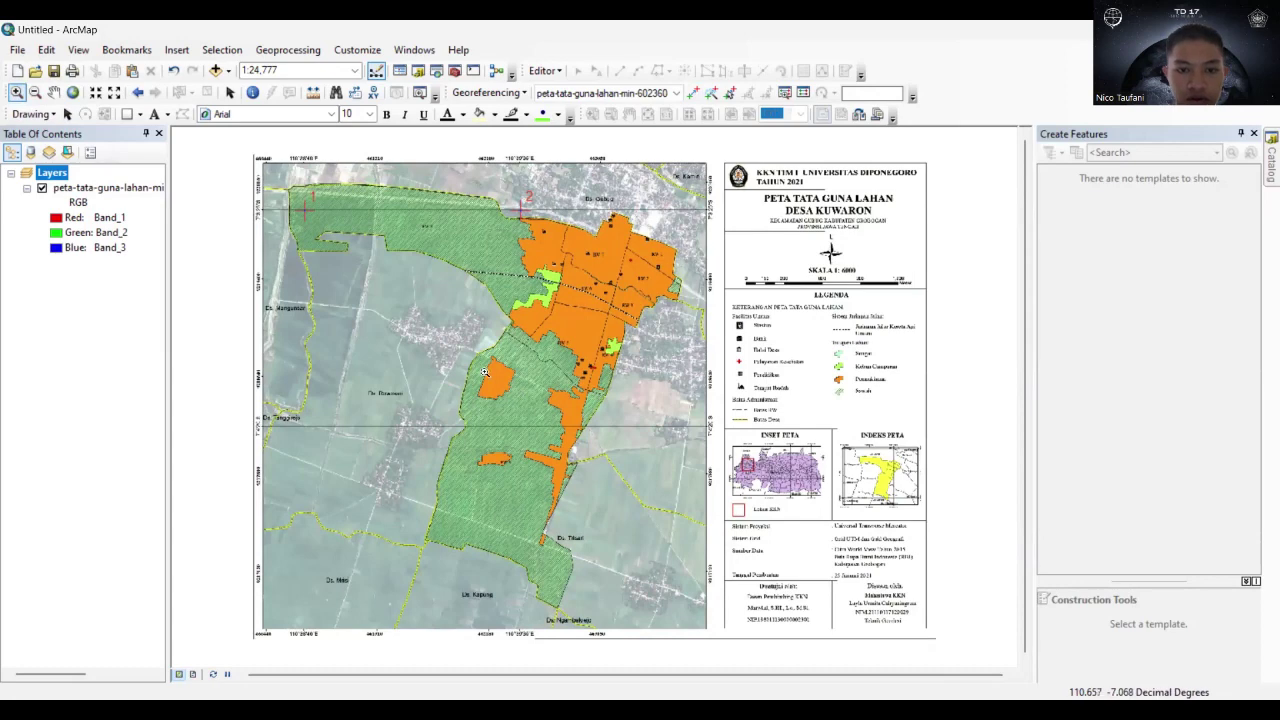
pyautogui.moveTo(486, 372); pyautogui.dragTo(729, 697)
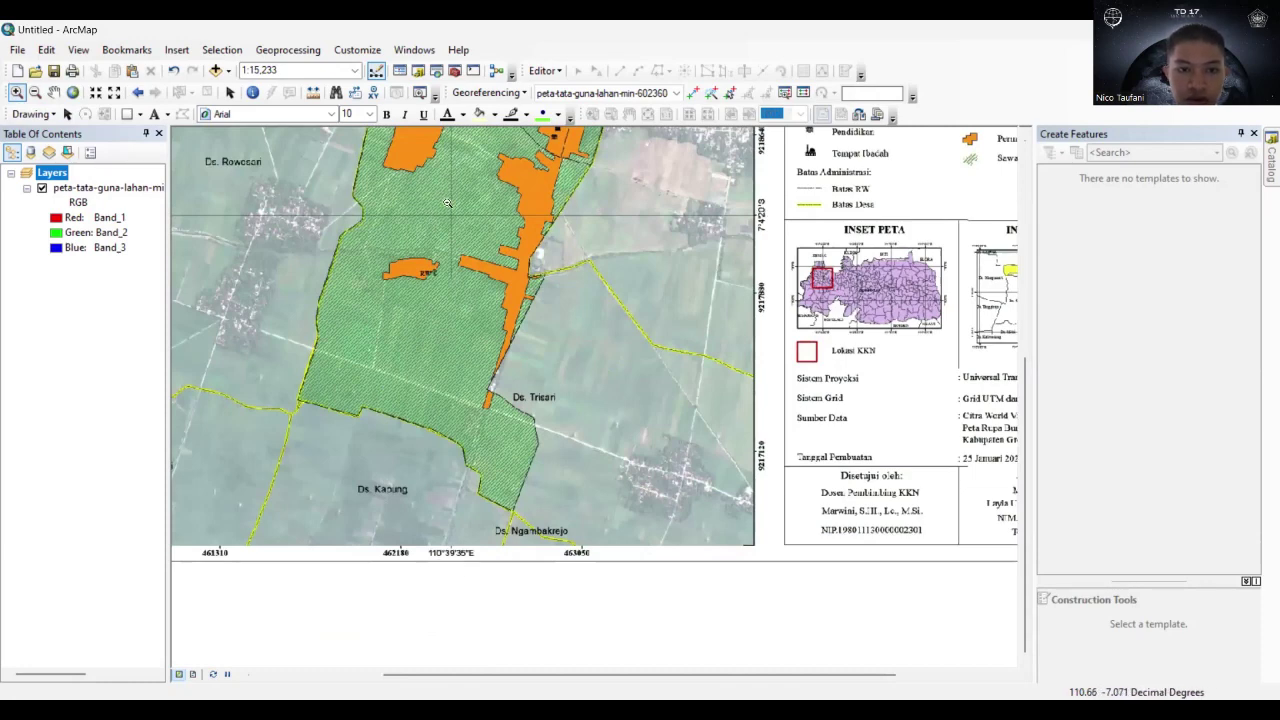
pyautogui.moveTo(447, 203); pyautogui.dragTo(469, 226)
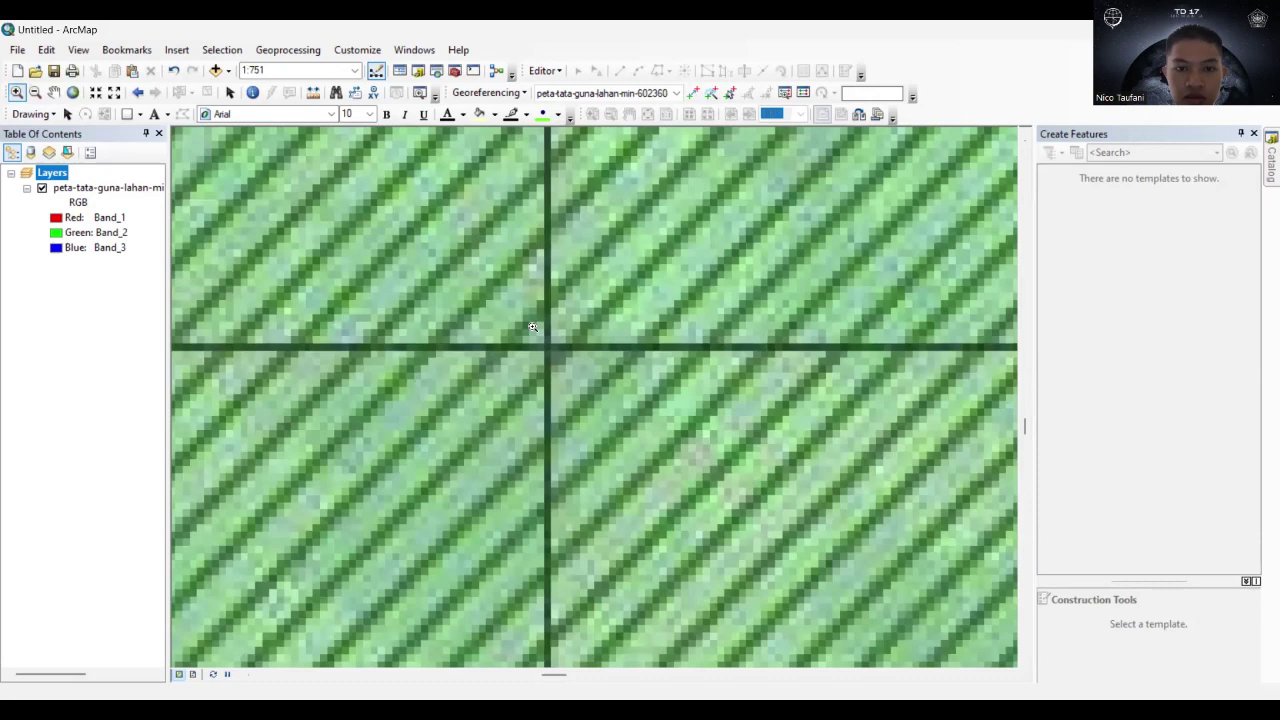
pyautogui.moveTo(533, 328); pyautogui.dragTo(579, 374)
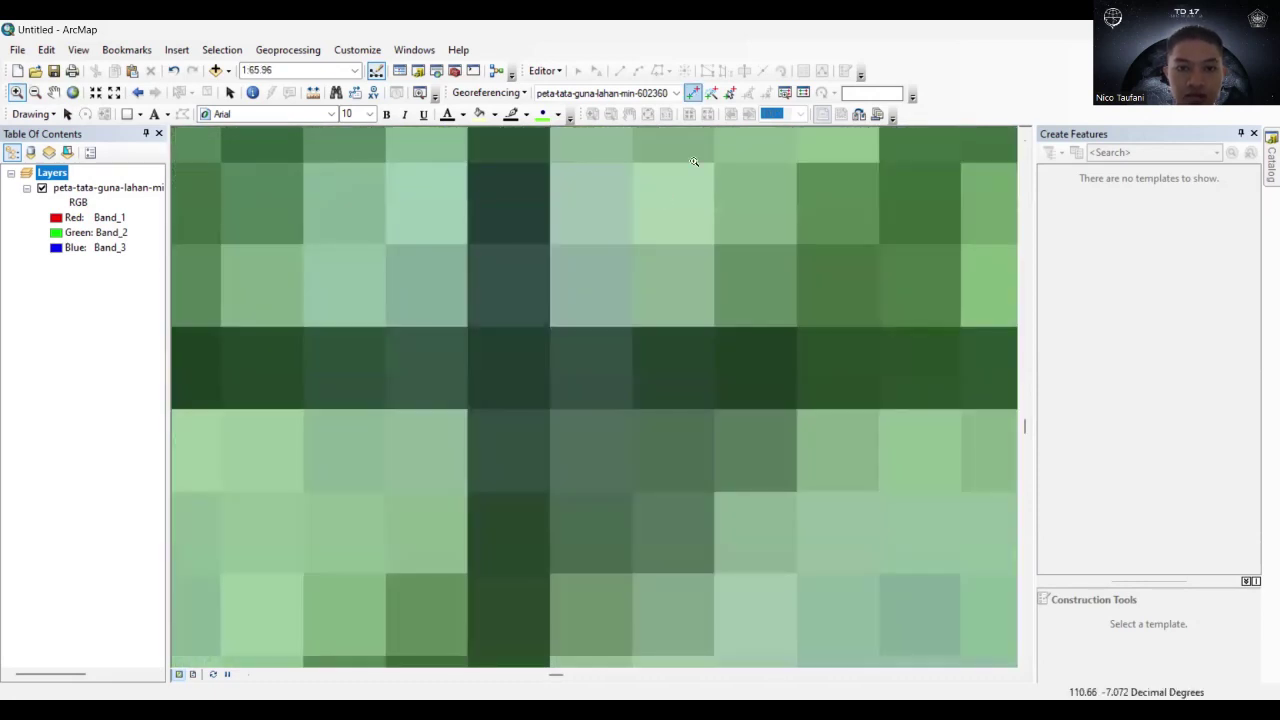
pyautogui.click(512, 365)
pyautogui.rightClick(618, 274)
pyautogui.click(692, 306)
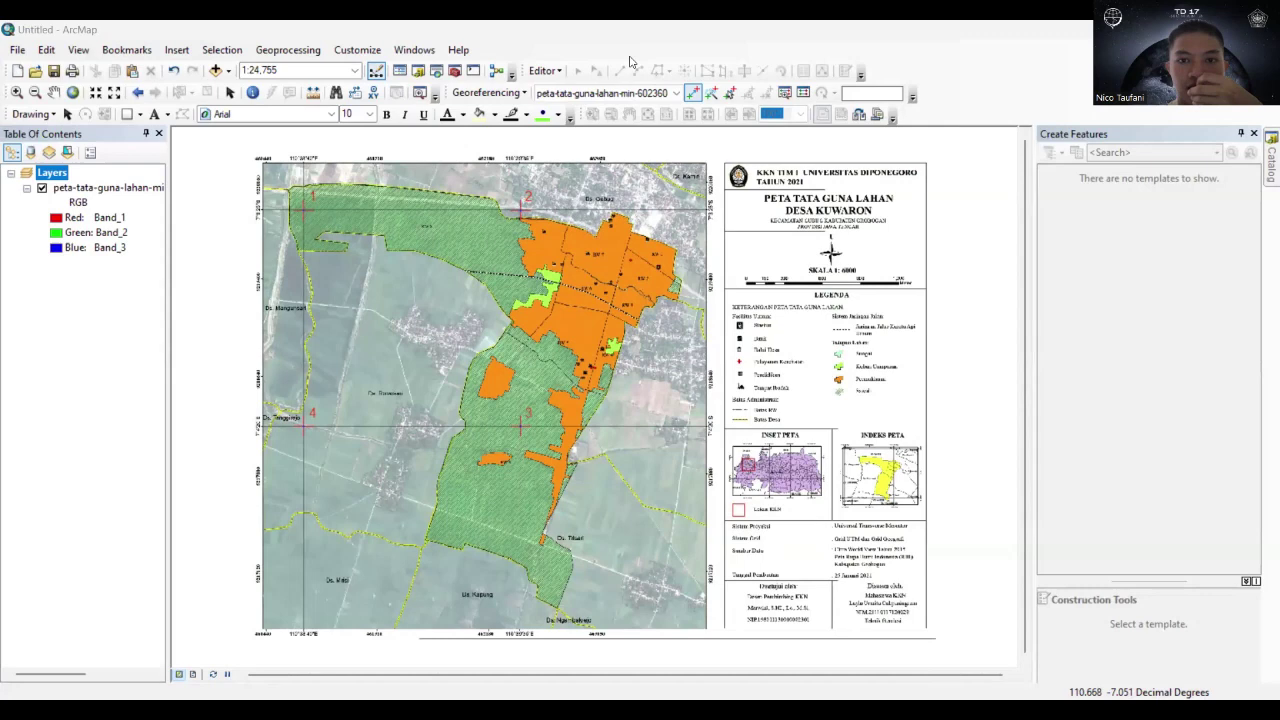
# Open the georeferencing link table to review the four control points.
pyautogui.click(802, 93)
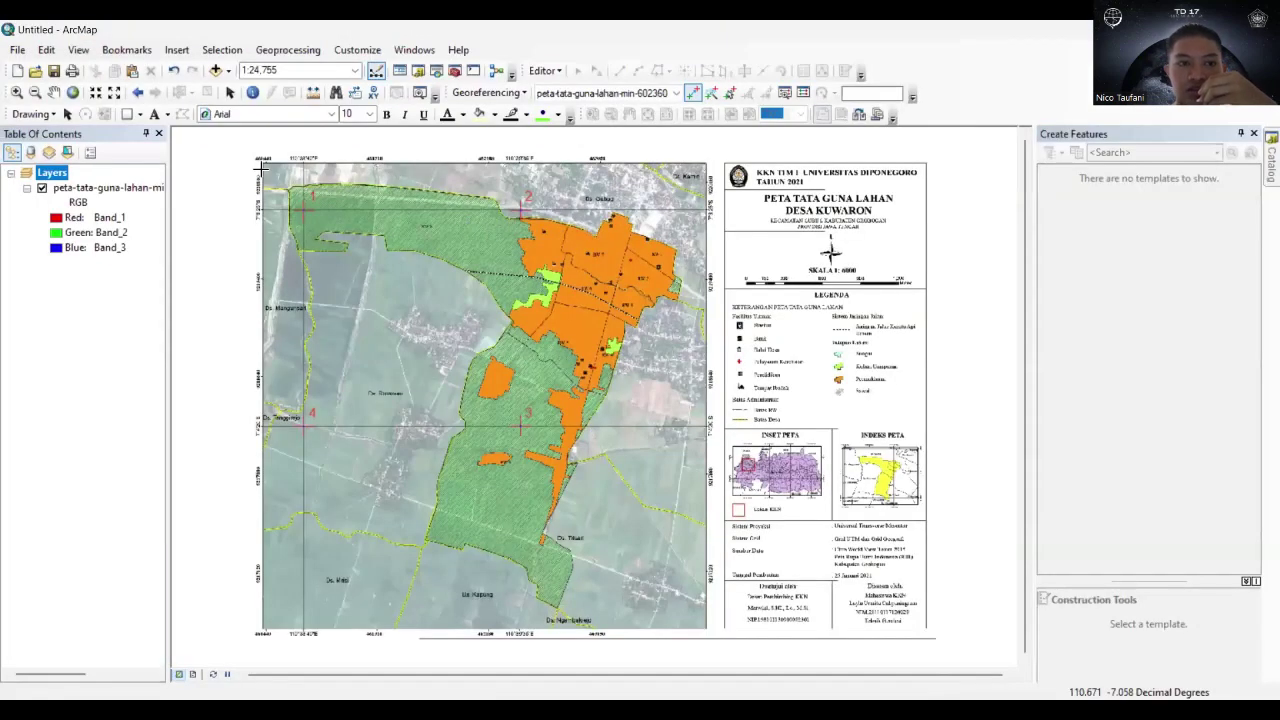
# Save the map document as TUGAS BESAR UTS in the TUGAS BESAR UUTS_FIX folder.
pyautogui.click(17, 49)
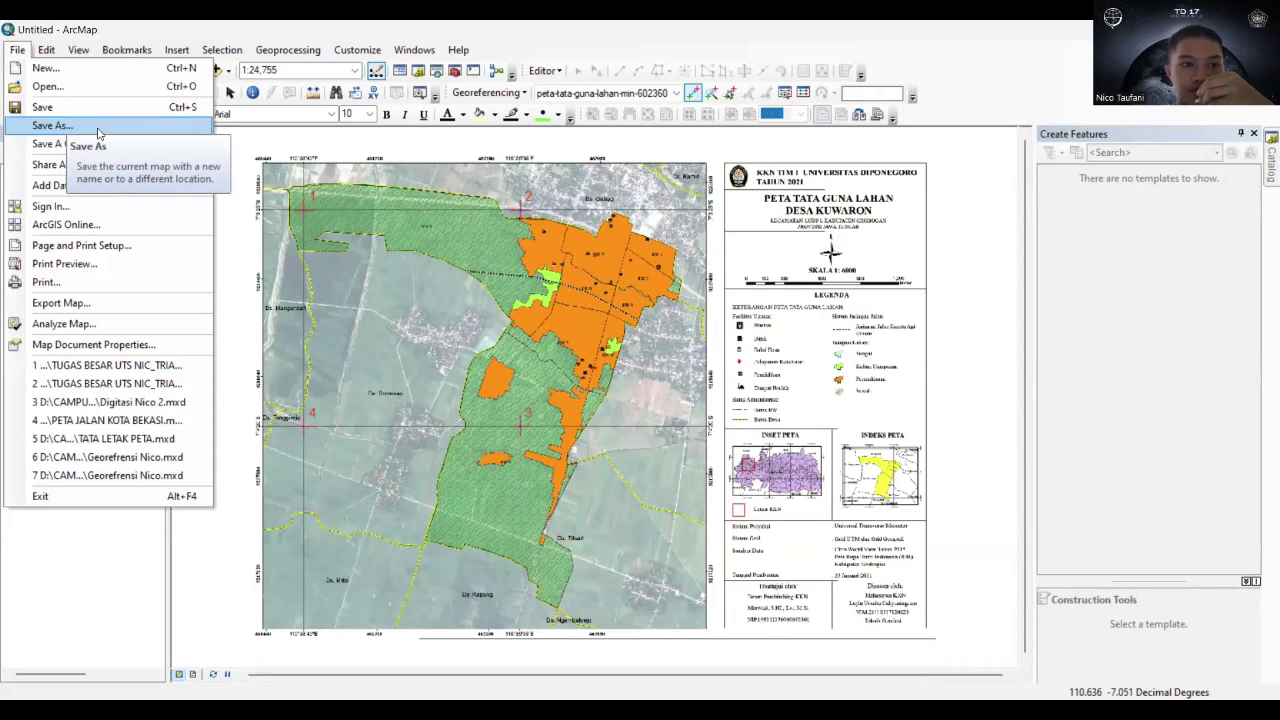
pyautogui.press('Return')
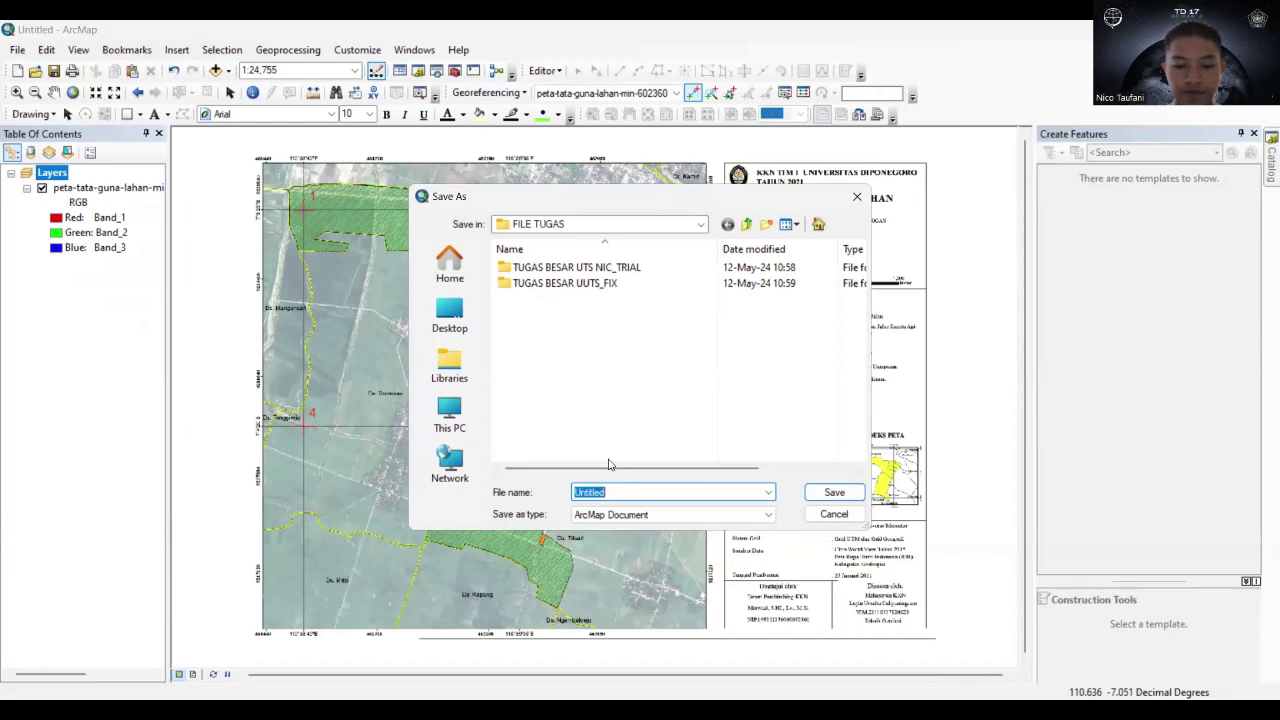
pyautogui.write('TUGAS BES')
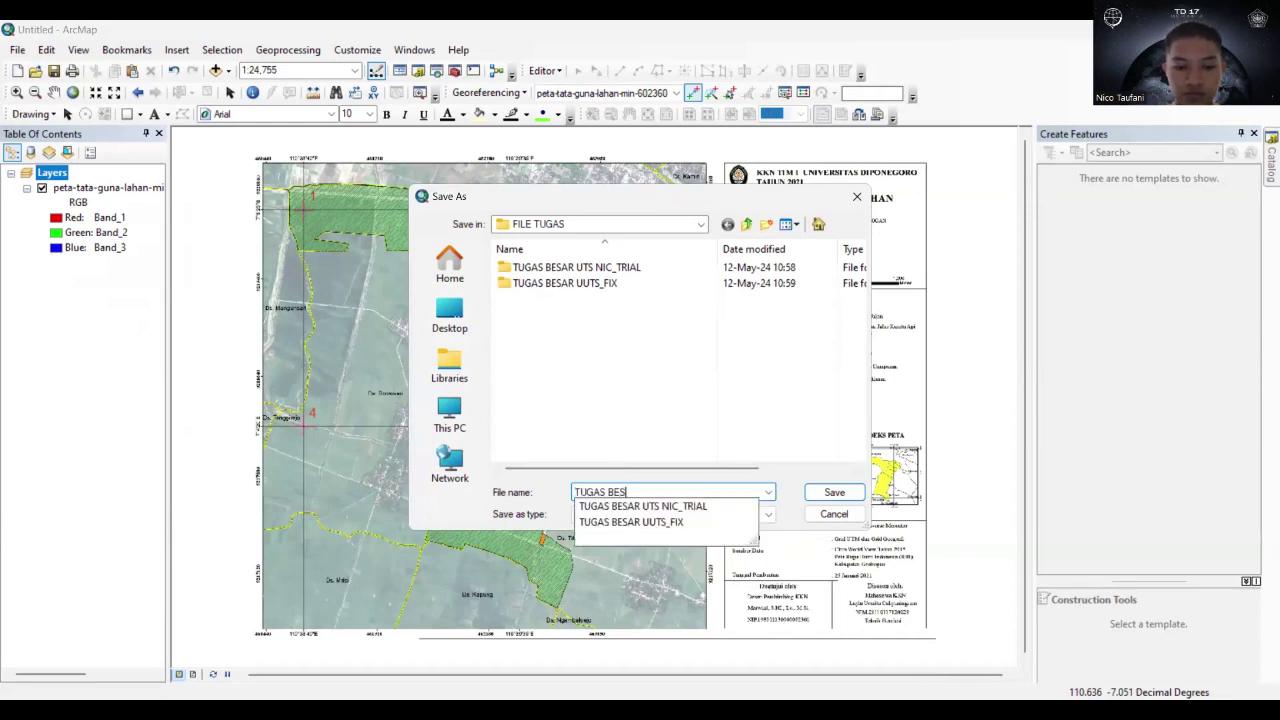
pyautogui.write('AR UTS')
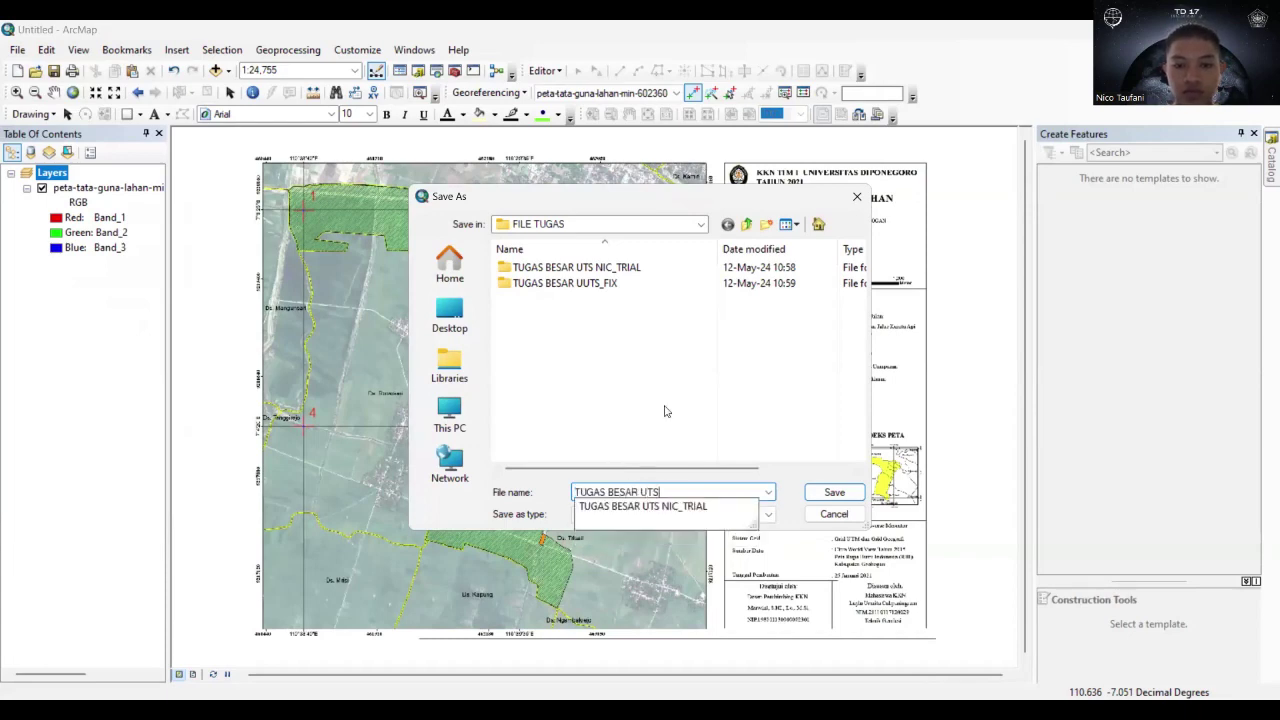
pyautogui.doubleClick(565, 284)
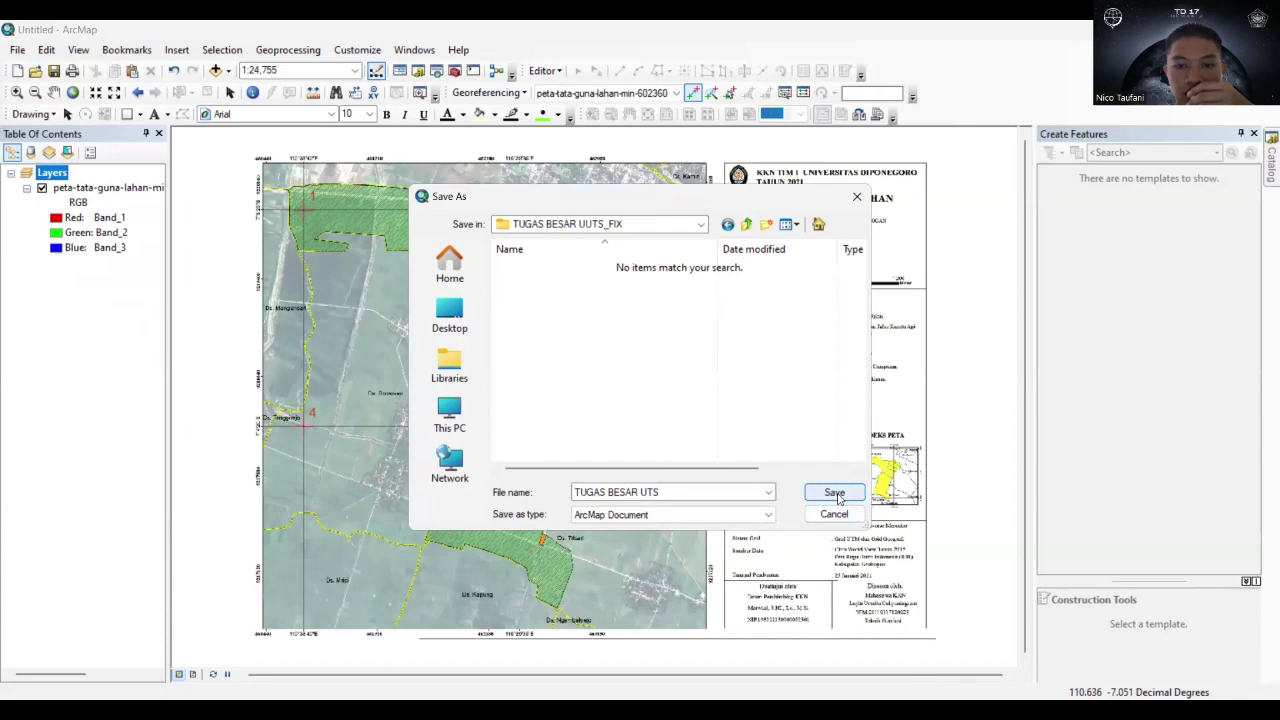
pyautogui.click(835, 493)
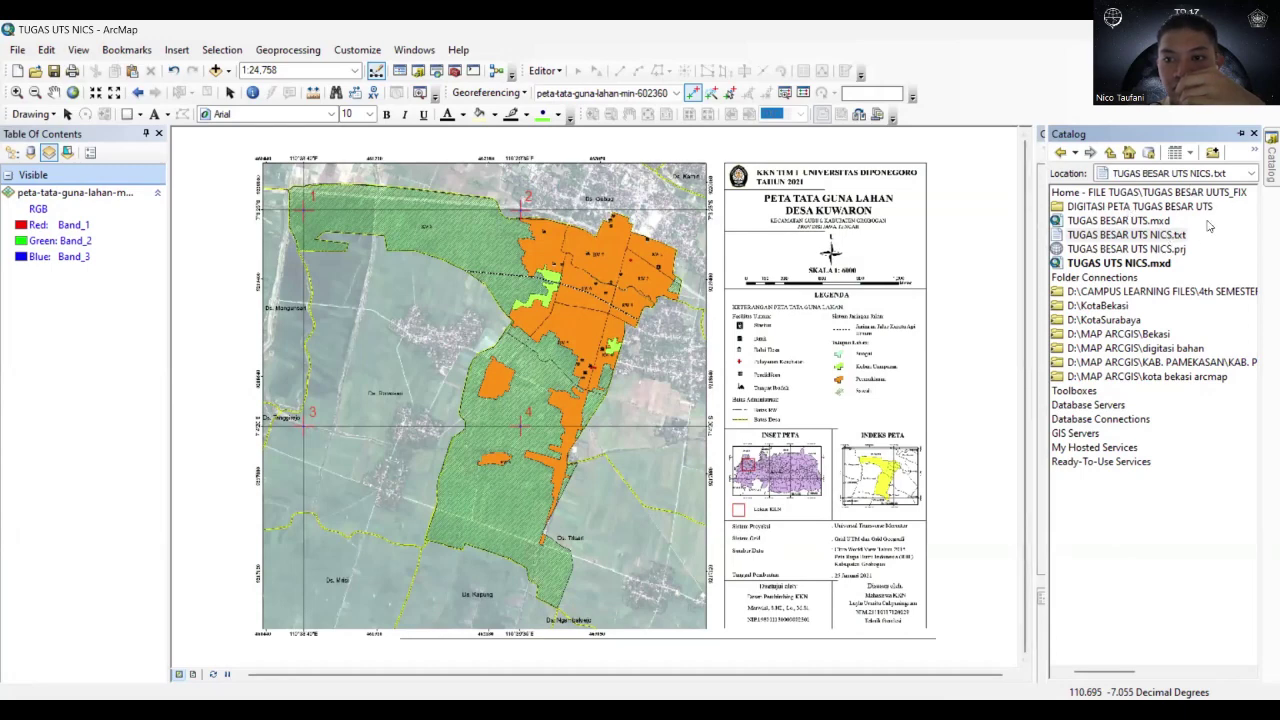
# Start a new shapefile named TITIK LOKASI with the Point feature type in the DIGITASI PETA TUGAS BESAR UTS folder.
pyautogui.click(1090, 208)
pyautogui.rightClick(1090, 208)
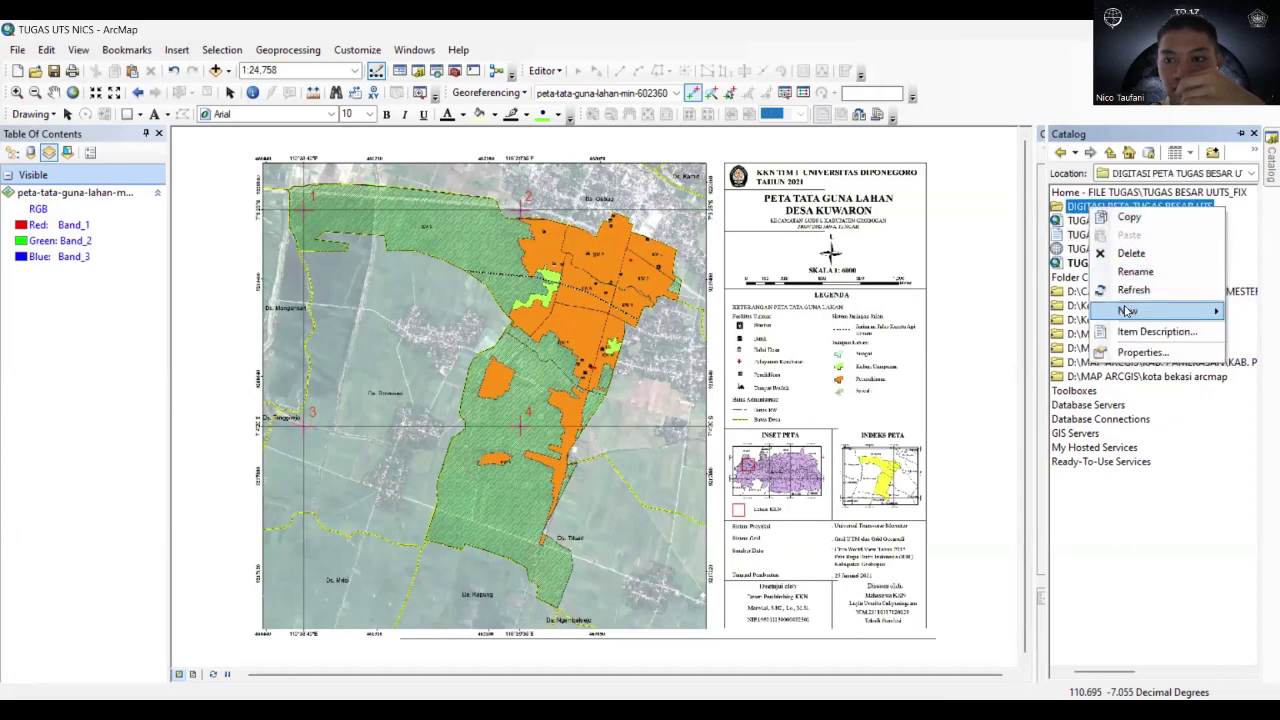
pyautogui.moveTo(1127, 312)
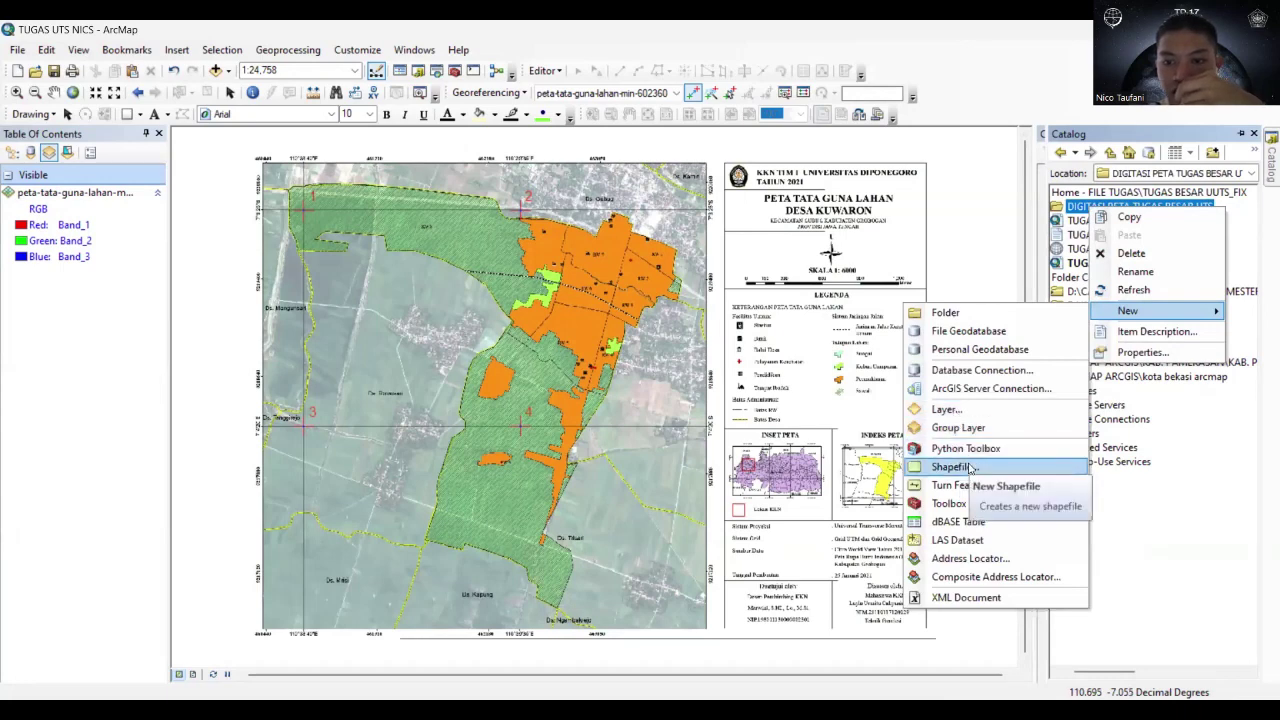
pyautogui.click(951, 467)
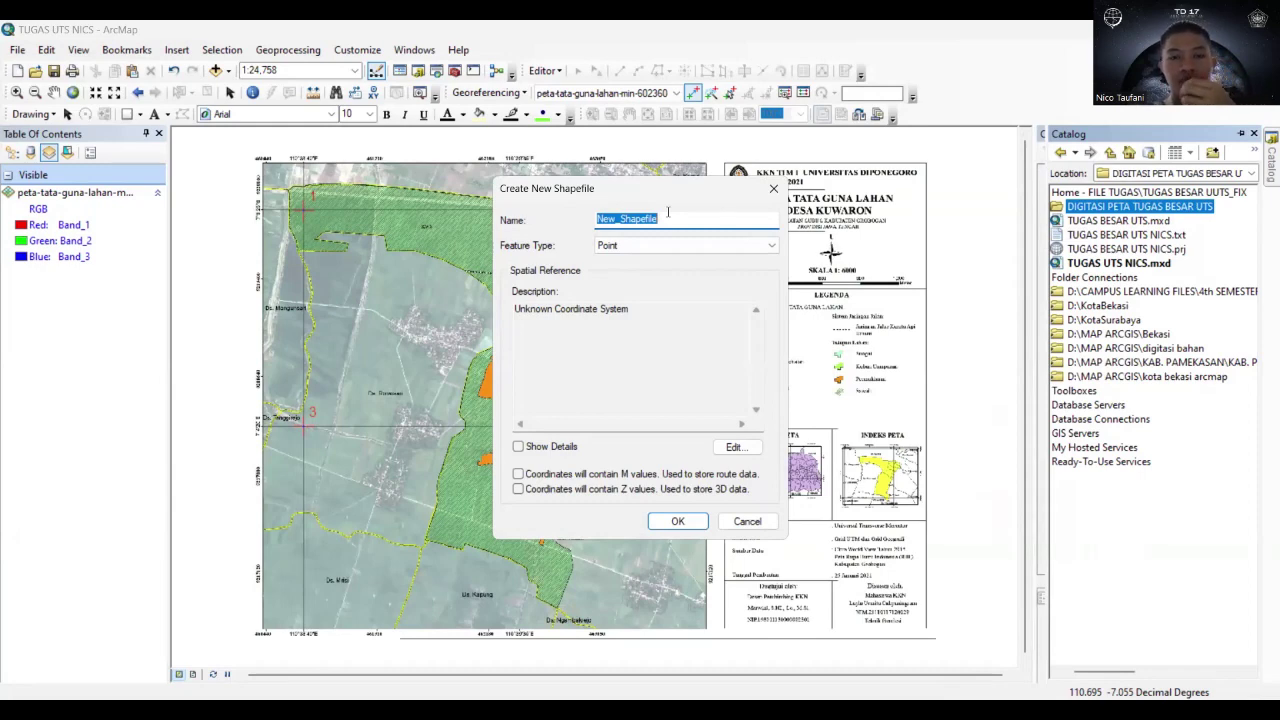
pyautogui.write('TITI')
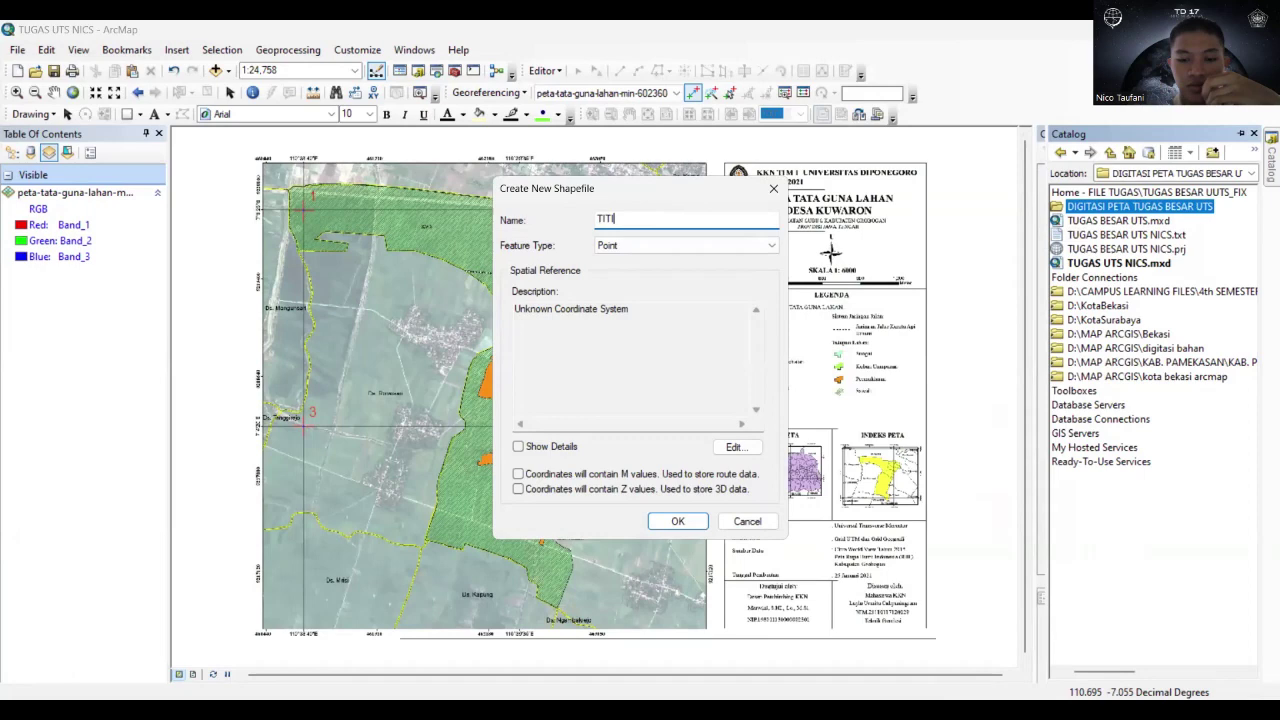
pyautogui.write('K LOKASI')
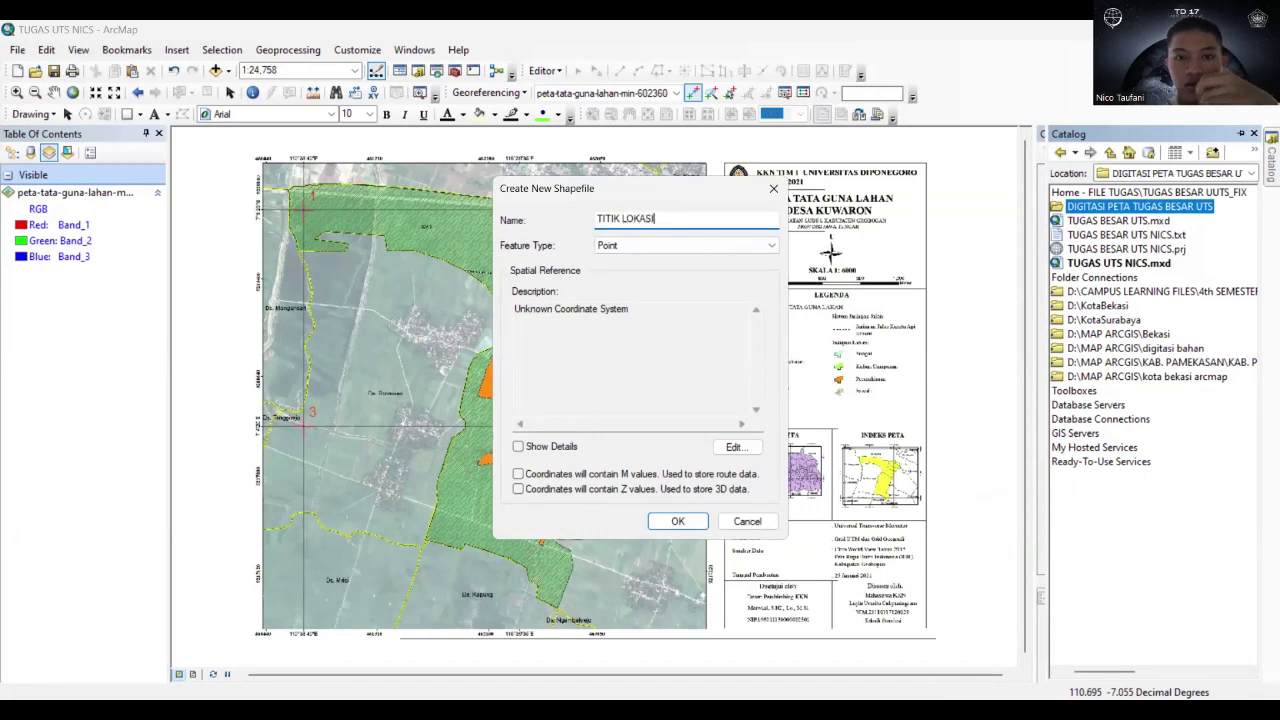
pyautogui.click(636, 248)
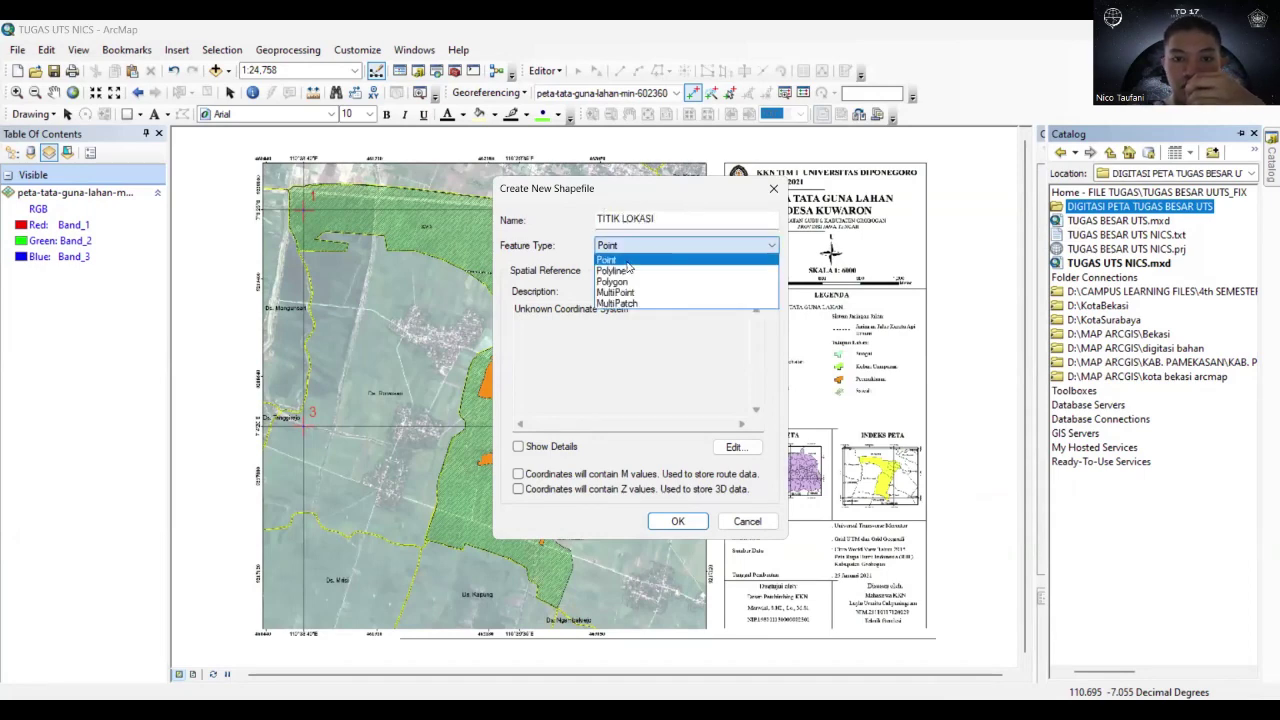
pyautogui.click(628, 262)
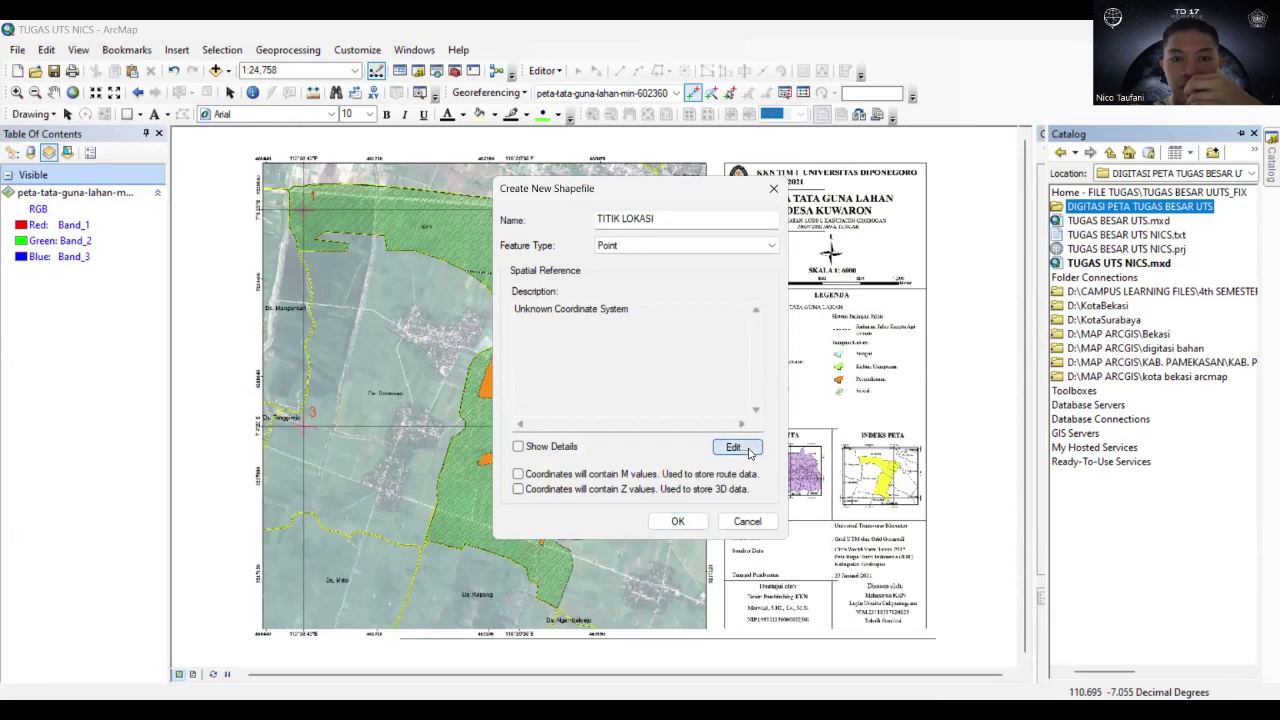
# Assign the World geographic coordinate system WGS 1984 to the TITIK LOKASI shapefile and create it.
pyautogui.click(749, 452)
pyautogui.click(485, 245)
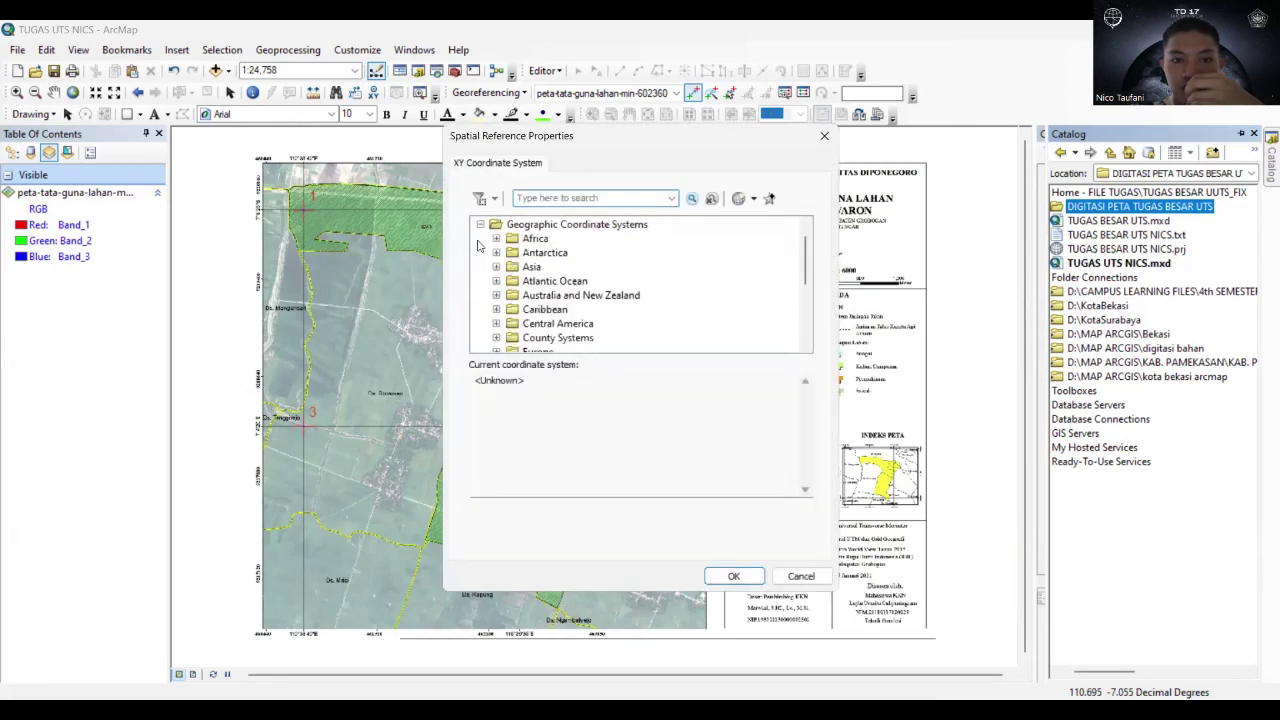
pyautogui.scroll(-4, 549, 287)
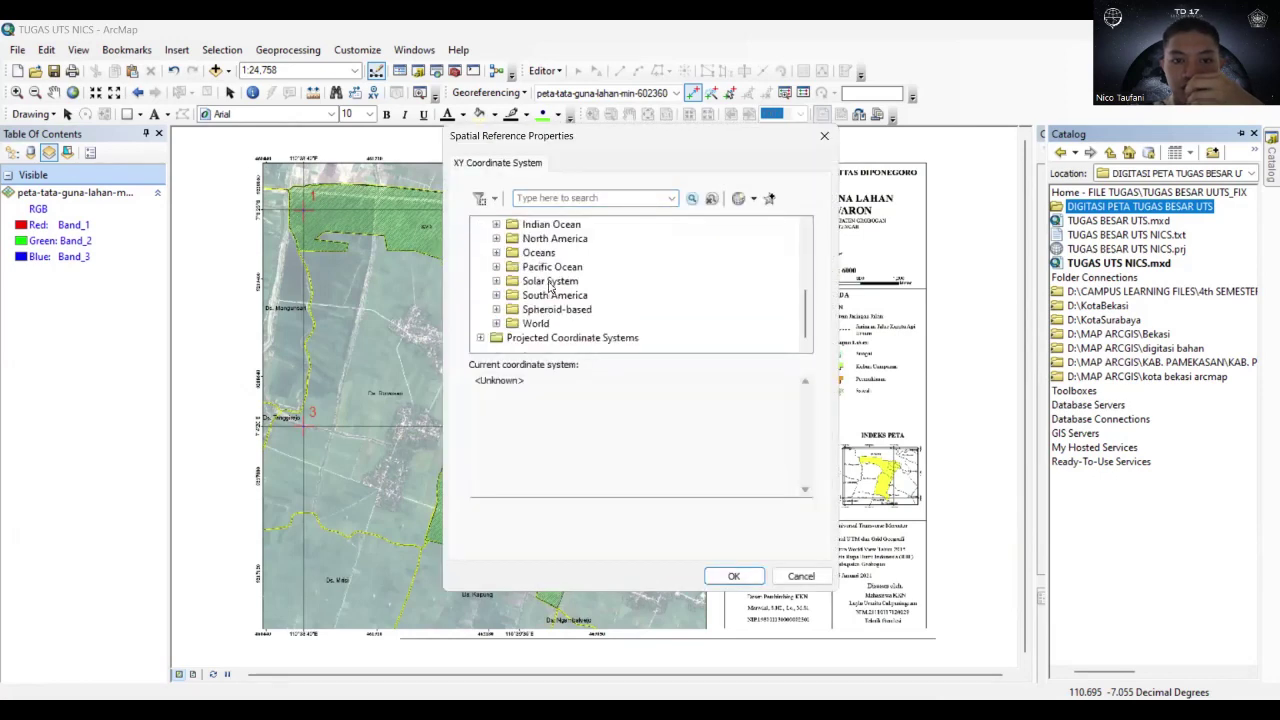
pyautogui.click(496, 323)
pyautogui.scroll(-1, 550, 328)
pyautogui.scroll(-3, 557, 329)
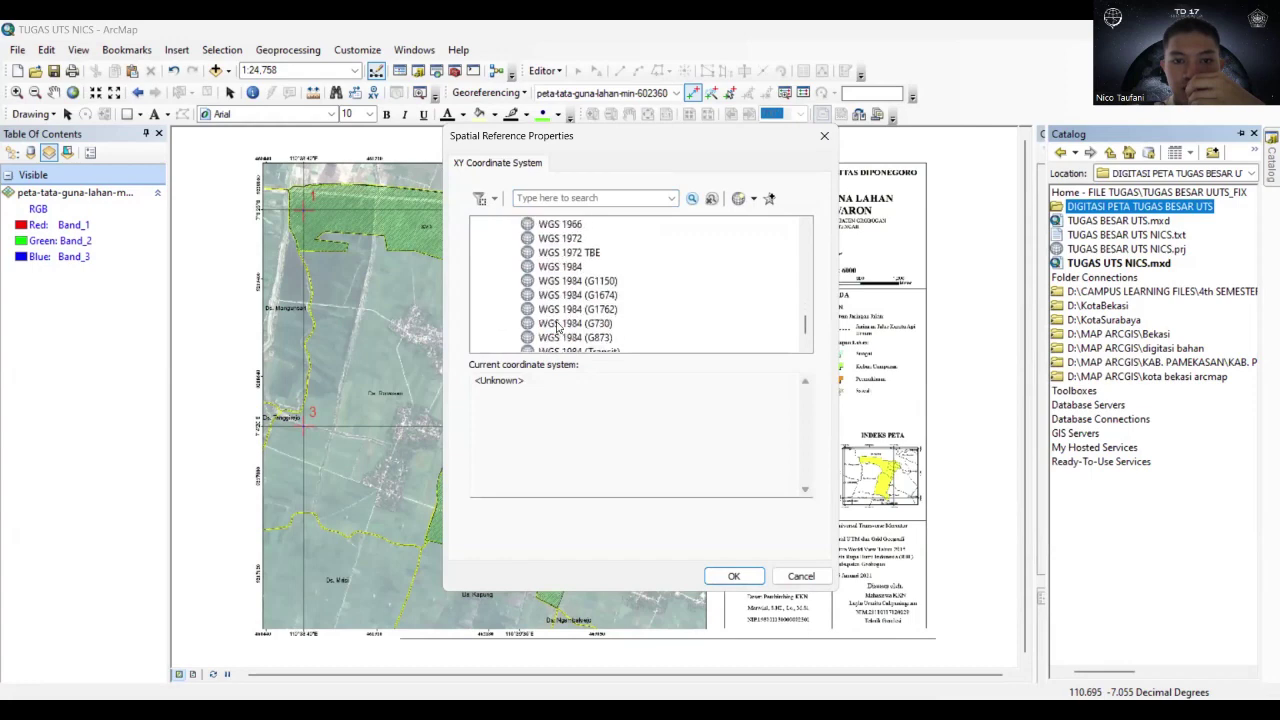
pyautogui.click(560, 266)
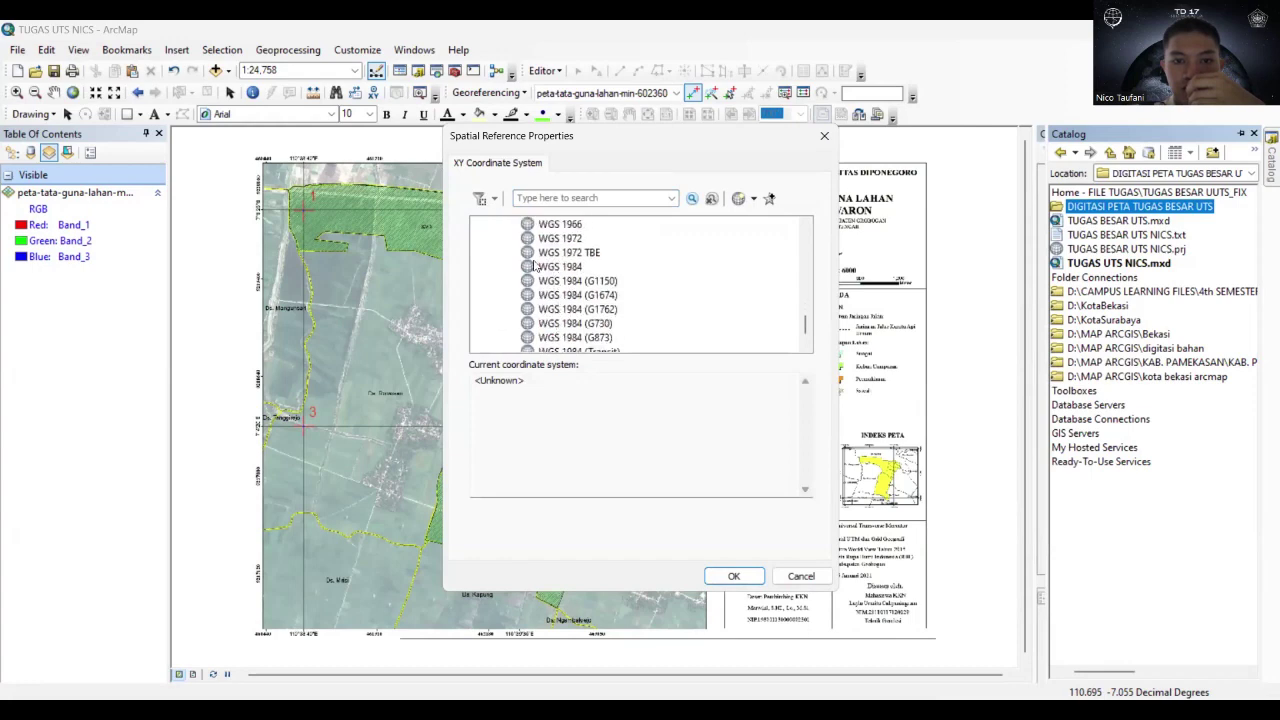
pyautogui.click(736, 580)
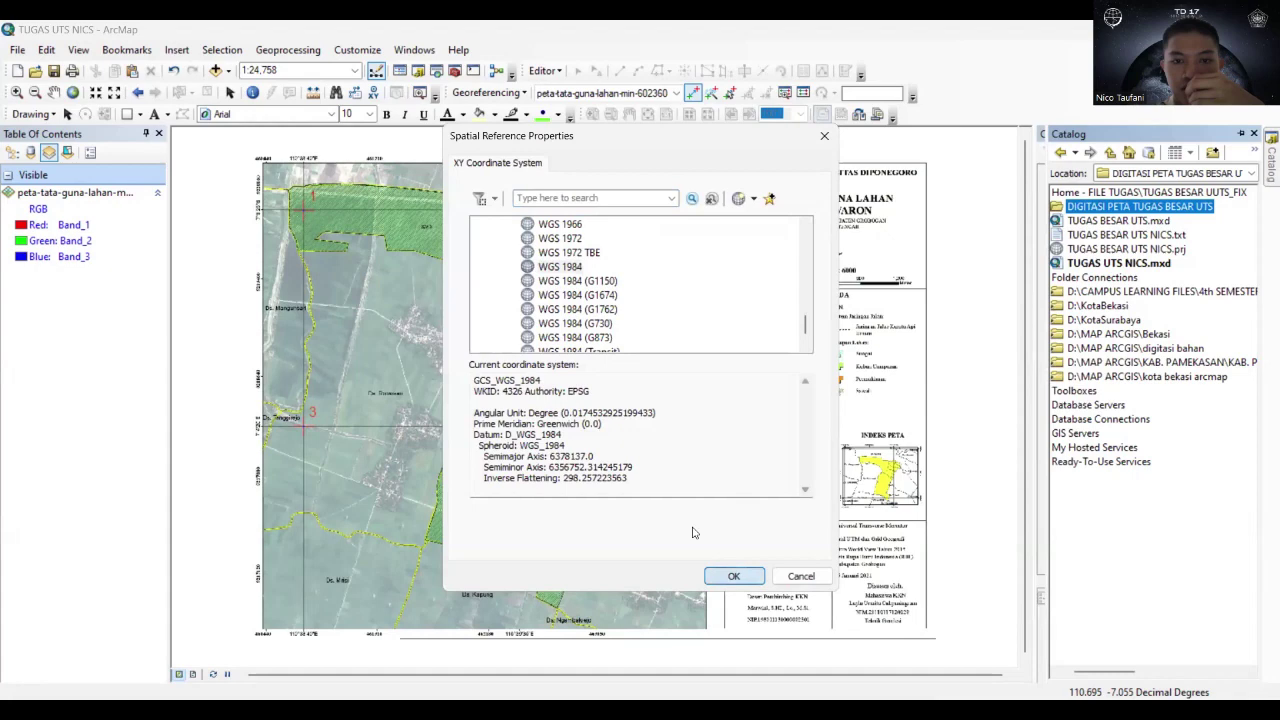
pyautogui.press('Return')
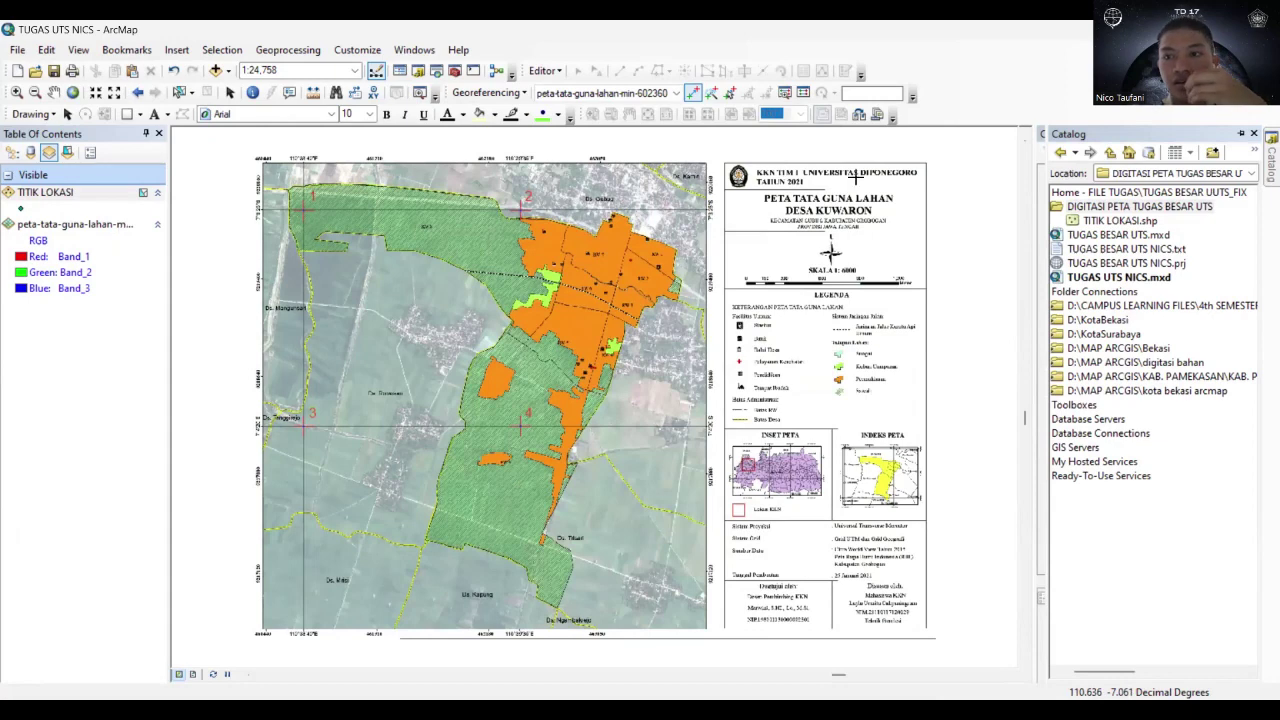
# Start a new shapefile named JALUR KA with the Polyline feature type in the DIGITASI PETA TUGAS BESAR UTS folder.
pyautogui.rightClick(1111, 208)
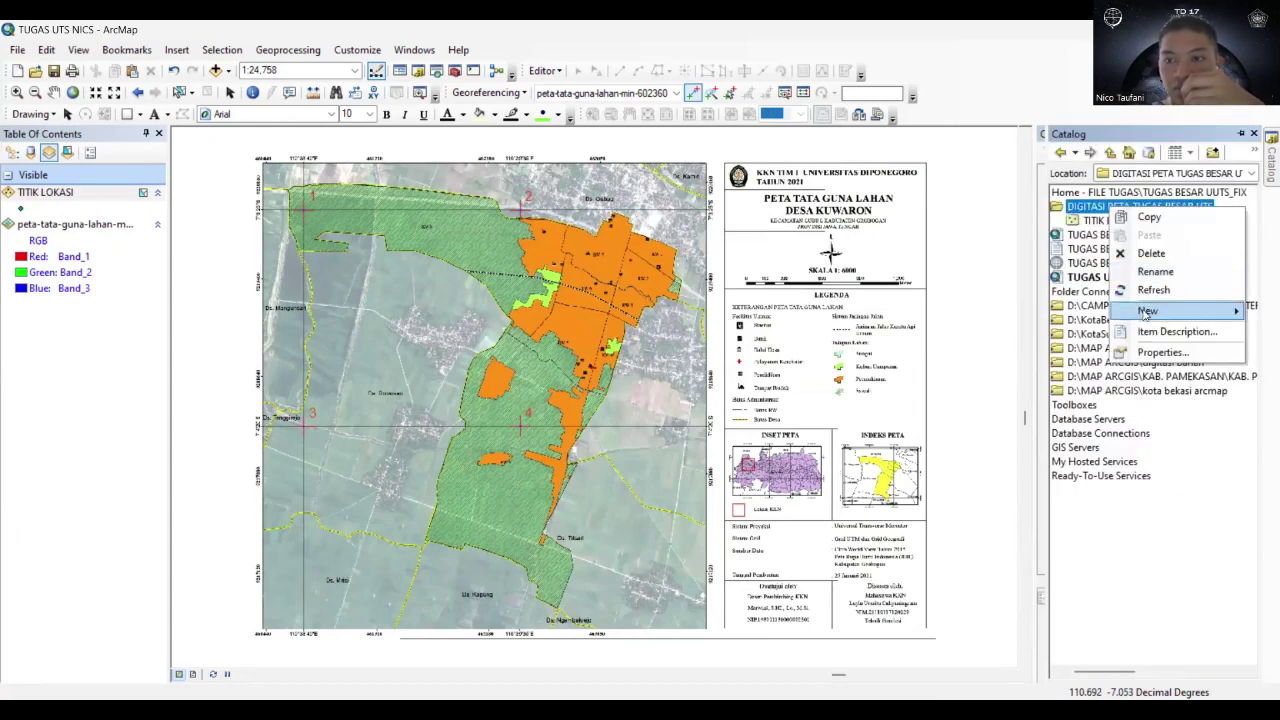
pyautogui.moveTo(1146, 313)
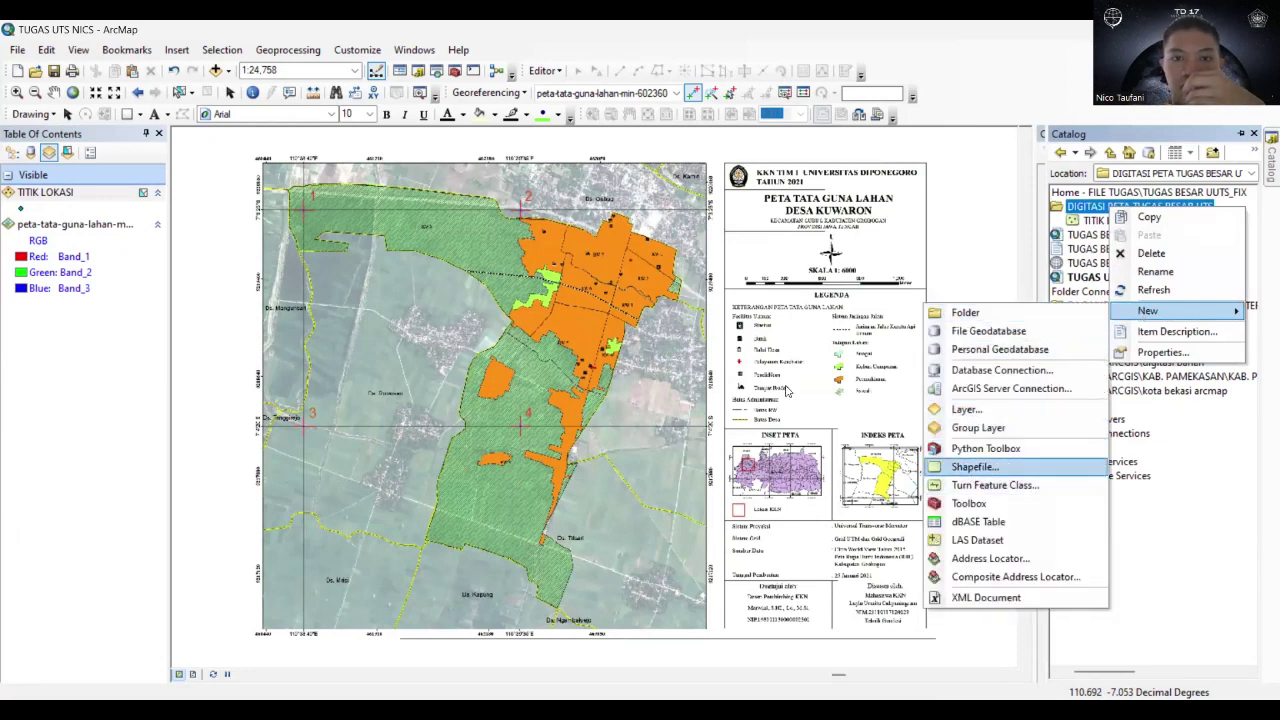
pyautogui.click(971, 468)
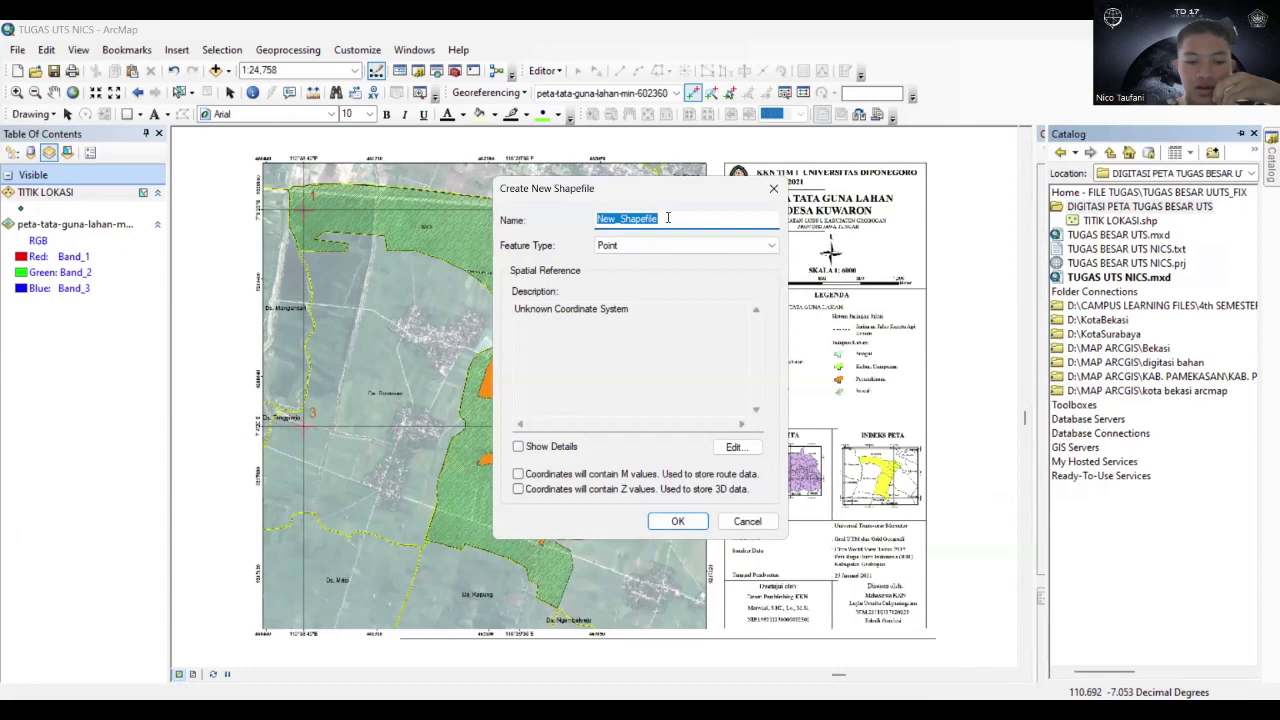
pyautogui.write('JAL')
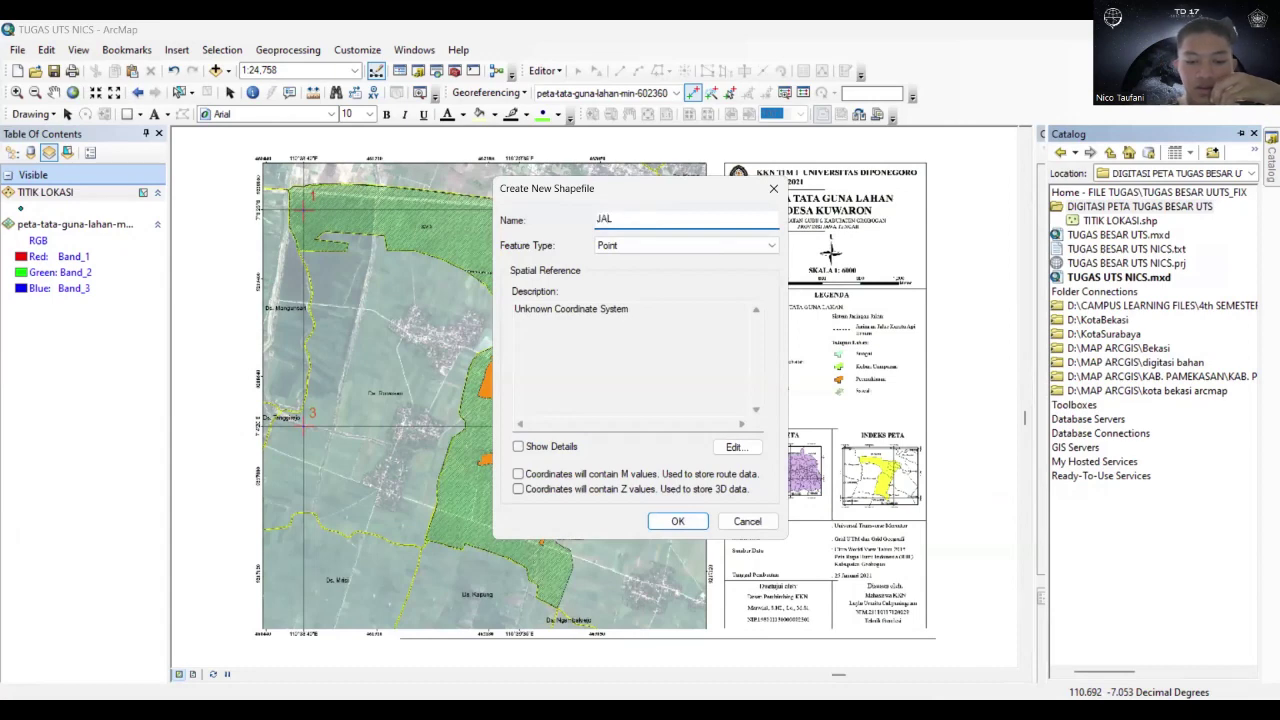
pyautogui.write('UR KA')
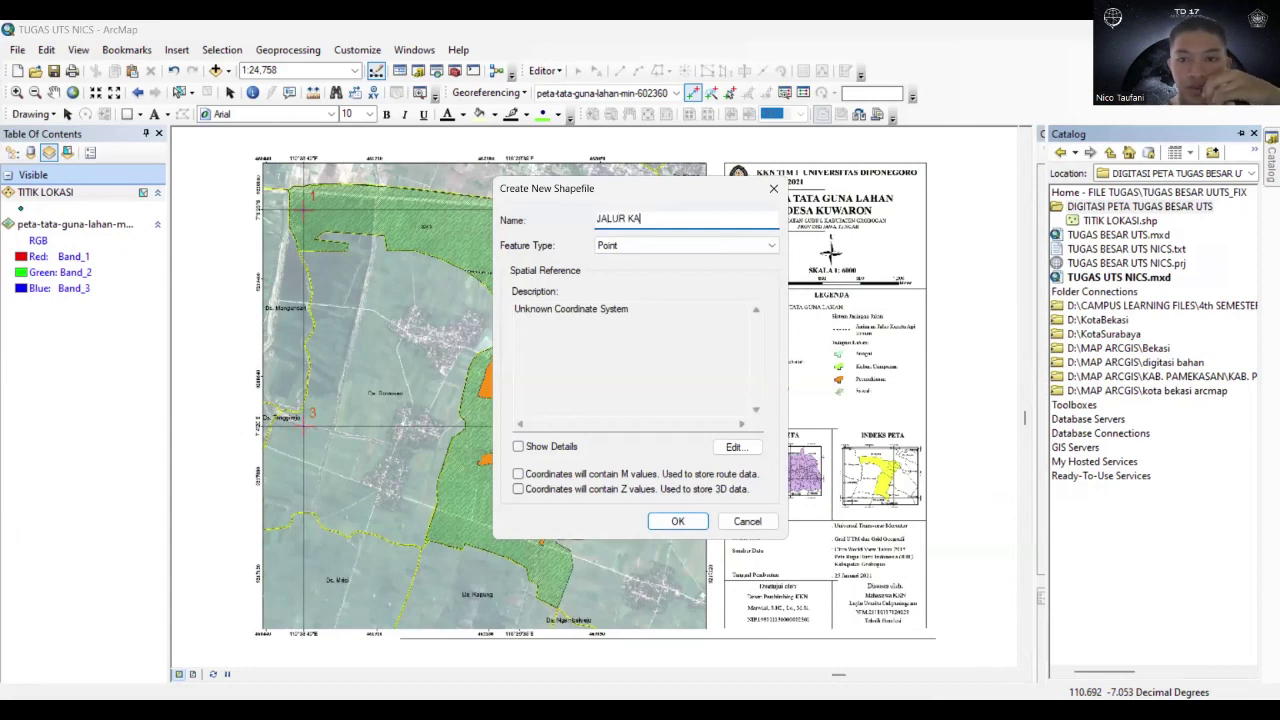
pyautogui.click(682, 247)
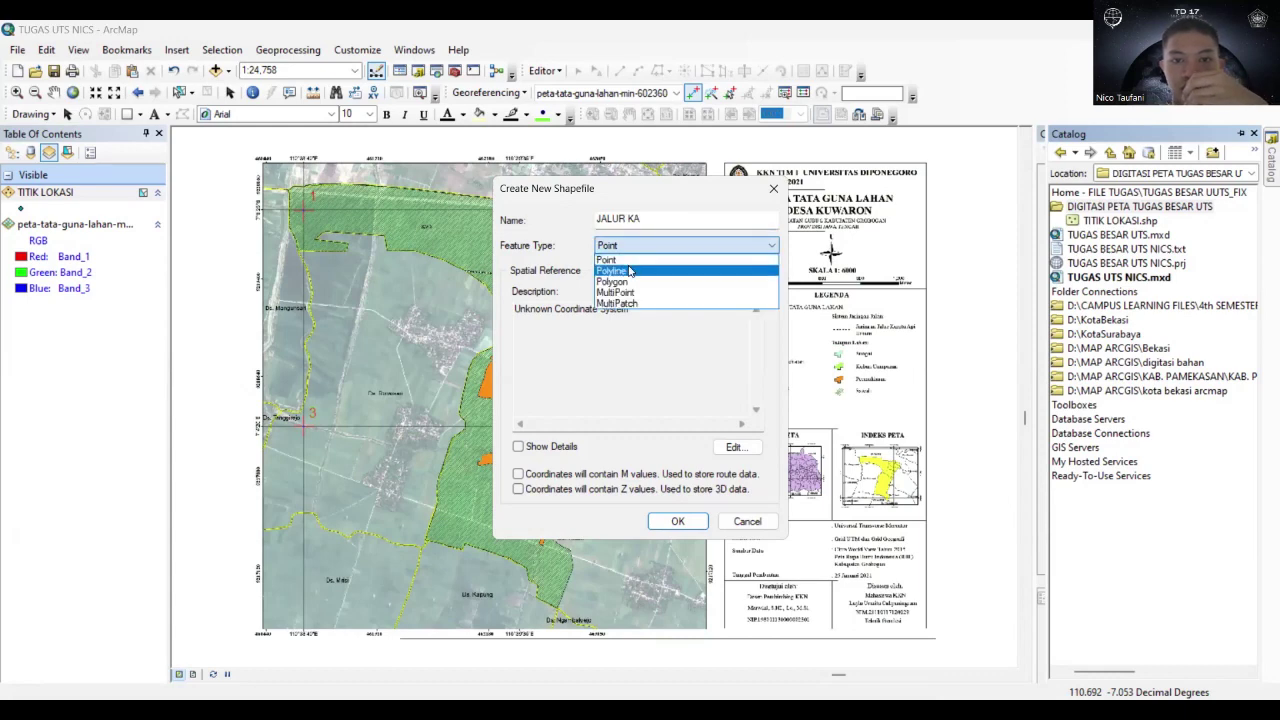
pyautogui.click(629, 270)
# Assign the World geographic coordinate system WGS 1984 to the JALUR KA shapefile and create it.
pyautogui.click(737, 450)
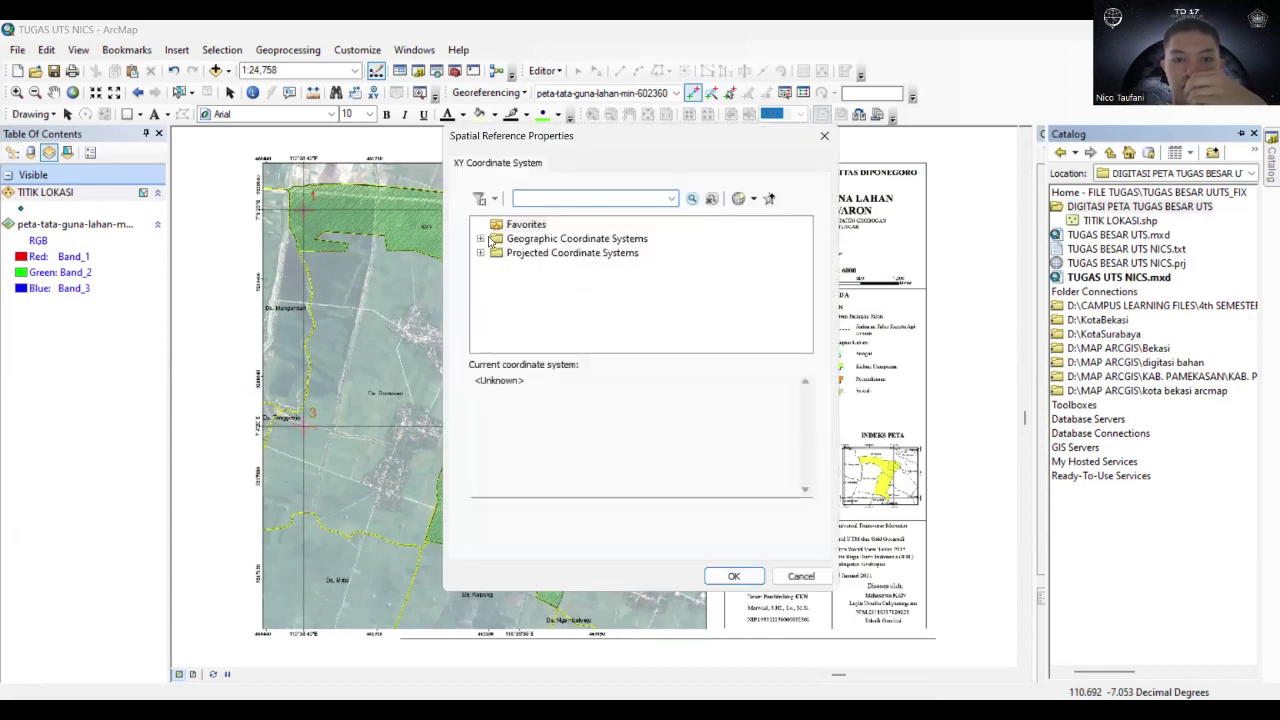
pyautogui.click(481, 240)
pyautogui.scroll(-3, 548, 297)
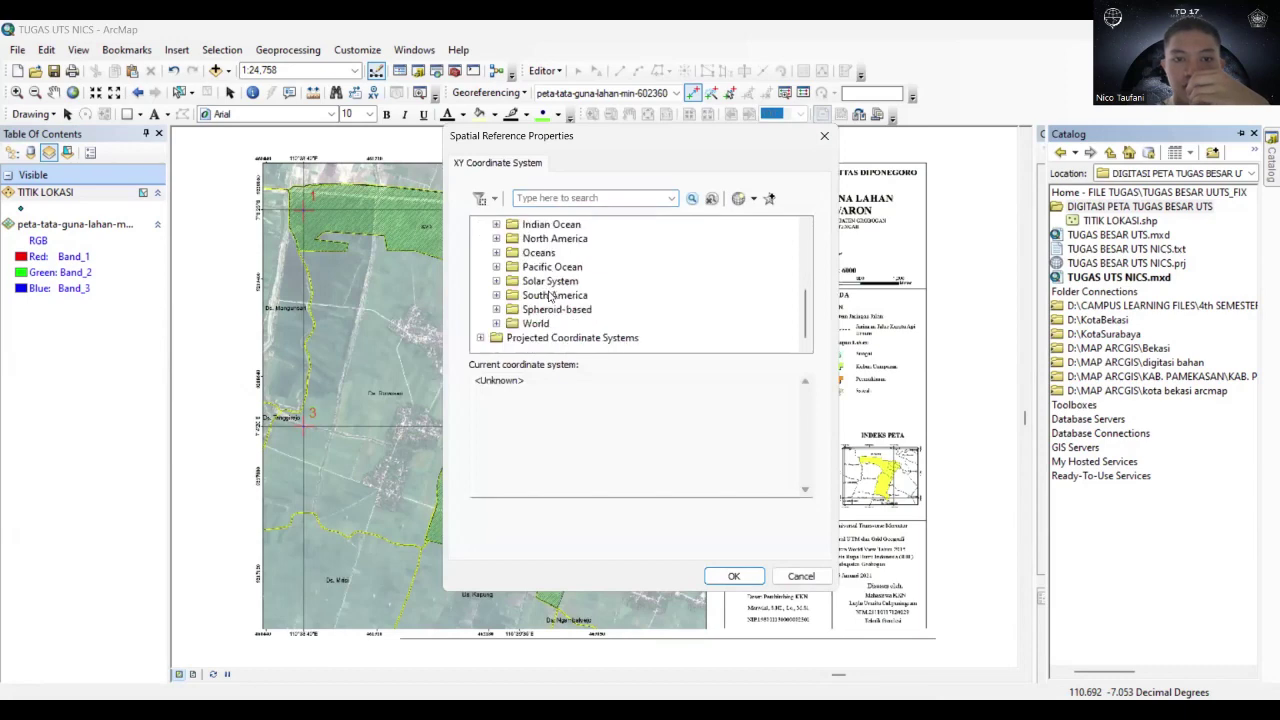
pyautogui.click(496, 323)
pyautogui.scroll(-3, 584, 311)
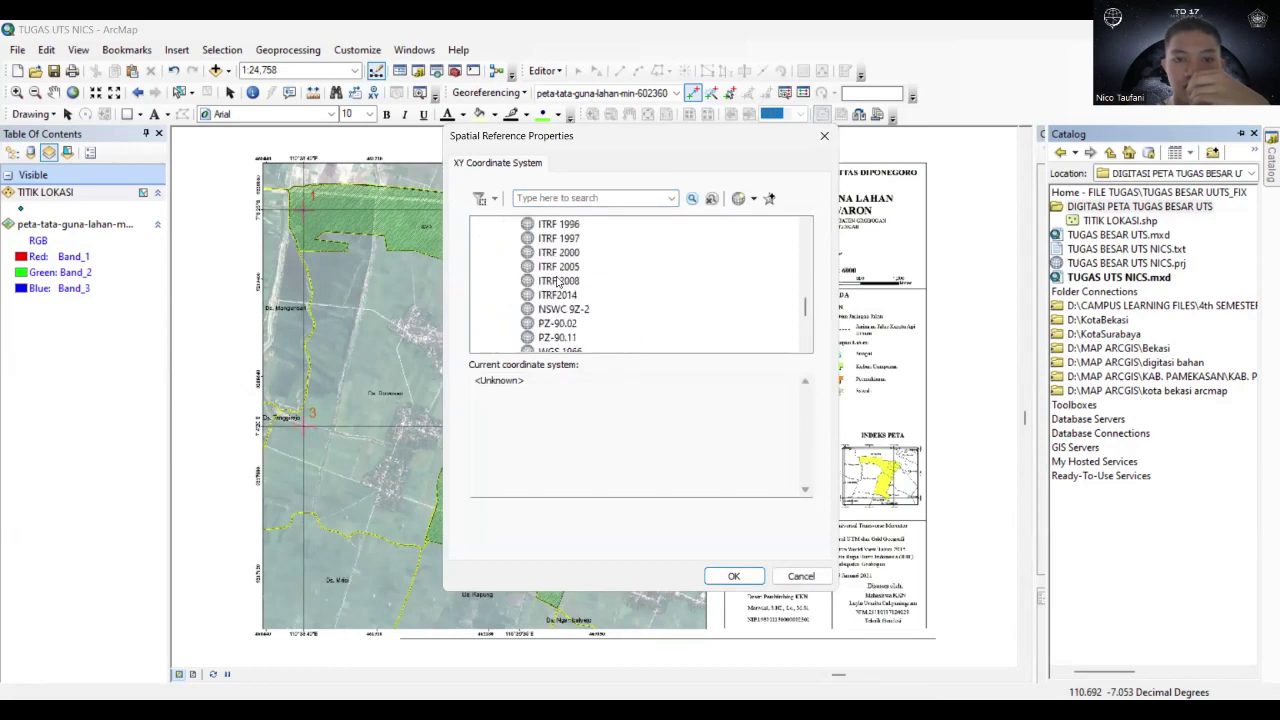
pyautogui.scroll(-4, 551, 335)
pyautogui.click(547, 238)
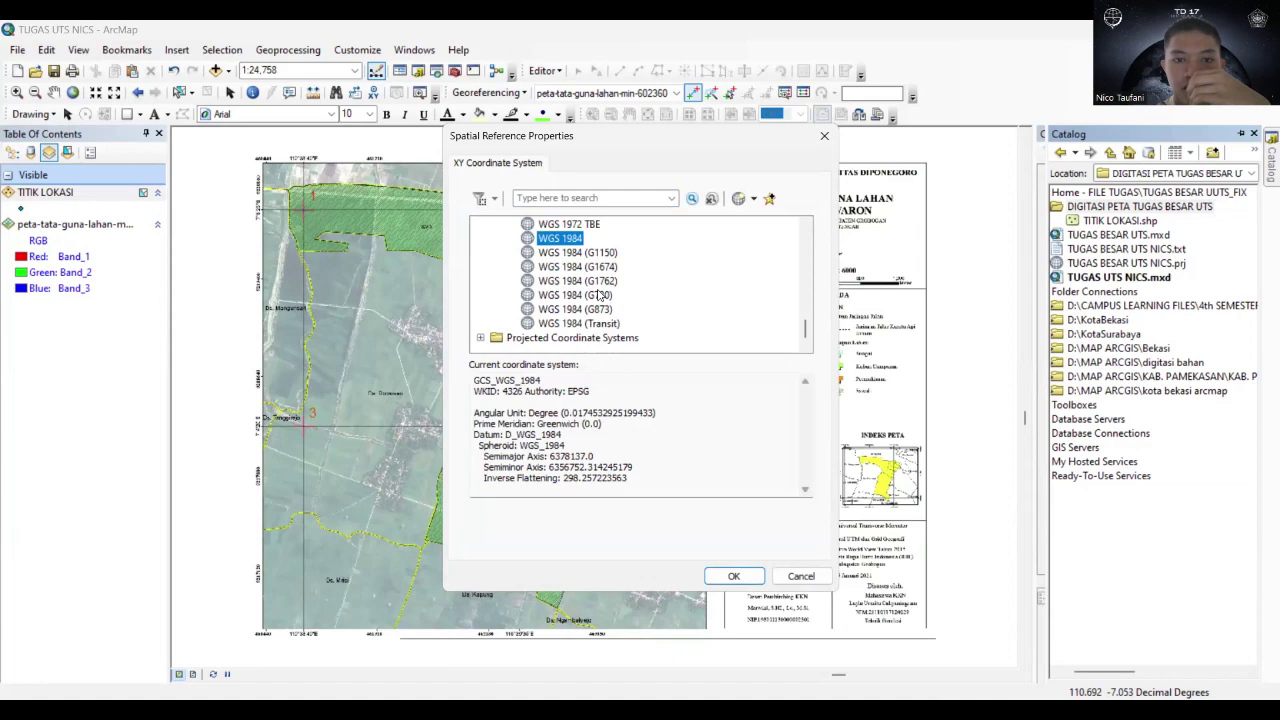
pyautogui.click(733, 578)
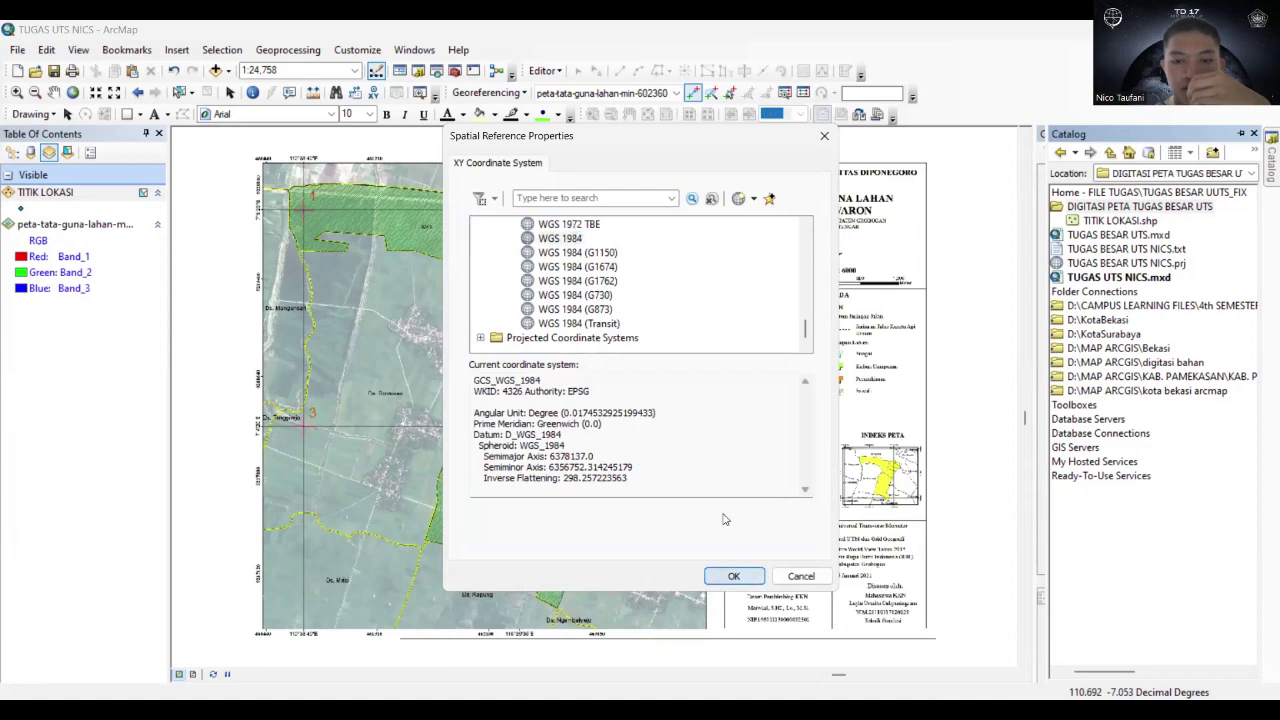
pyautogui.press('Return')
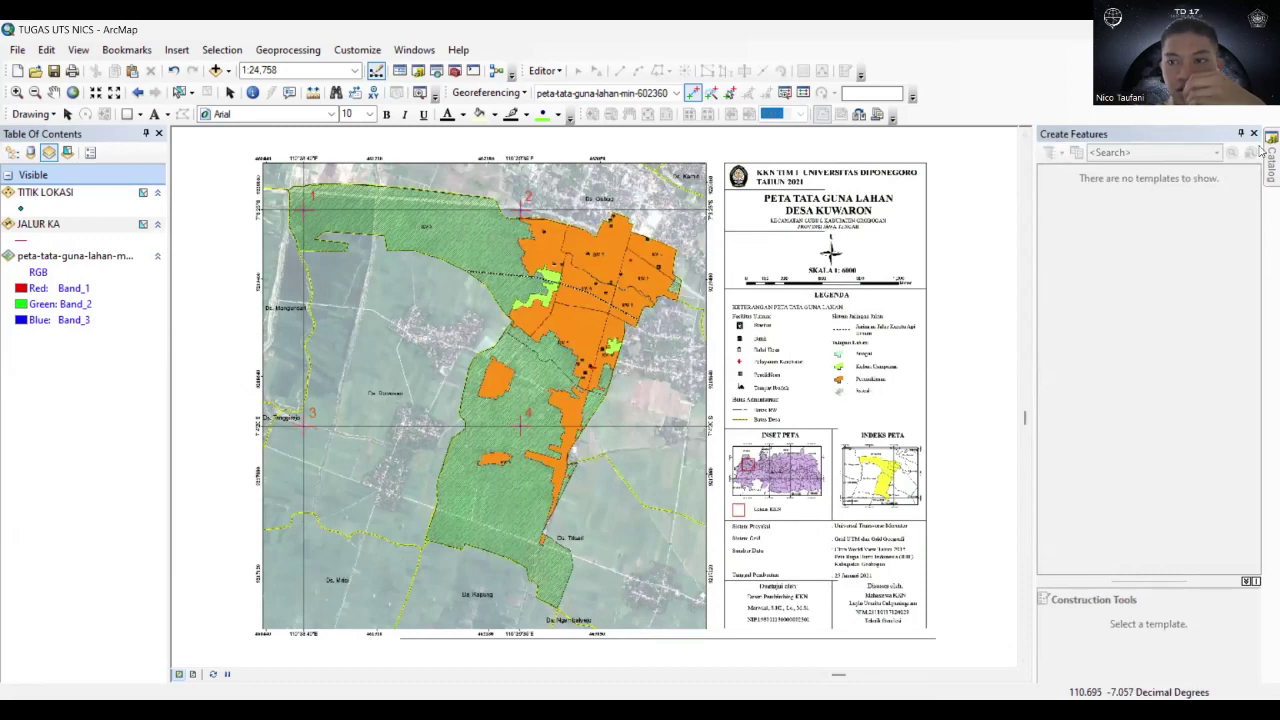
# Start a new shapefile named TATA GUNA LAHAN with the Polygon feature type in the DIGITASI PETA TUGAS BESAR UTS folder.
pyautogui.moveTo(1263, 152)
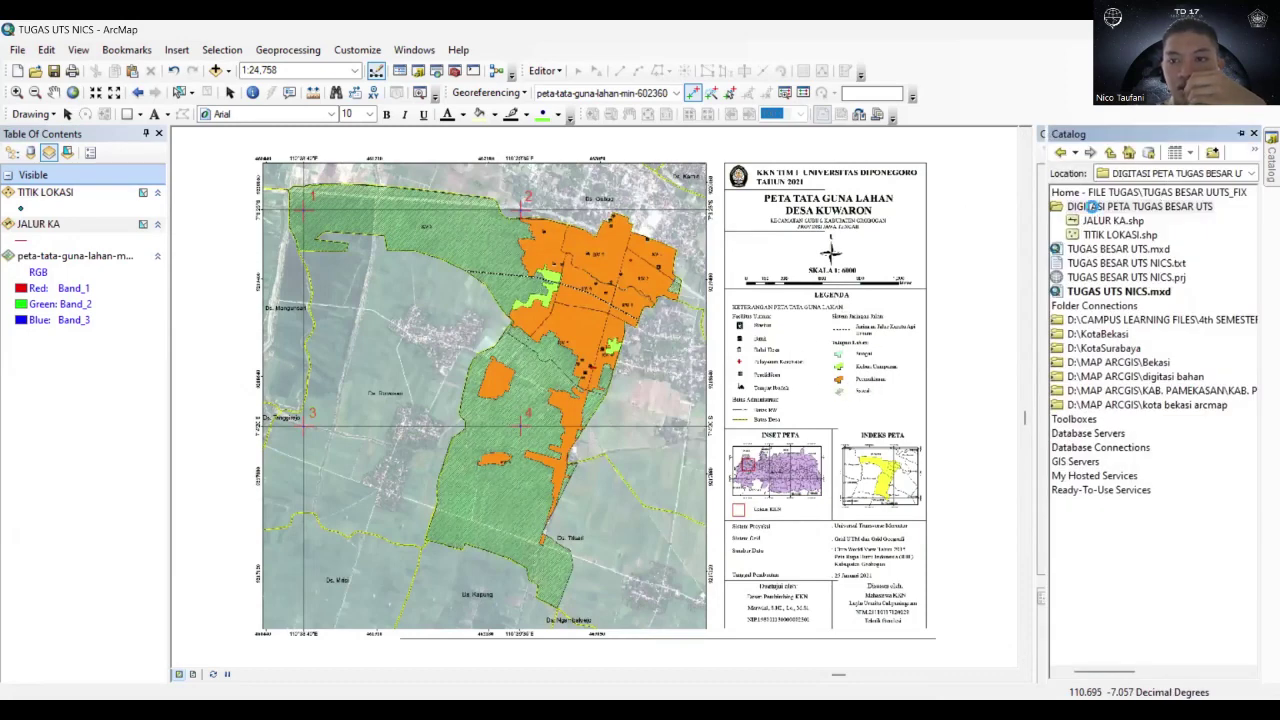
pyautogui.rightClick(1091, 205)
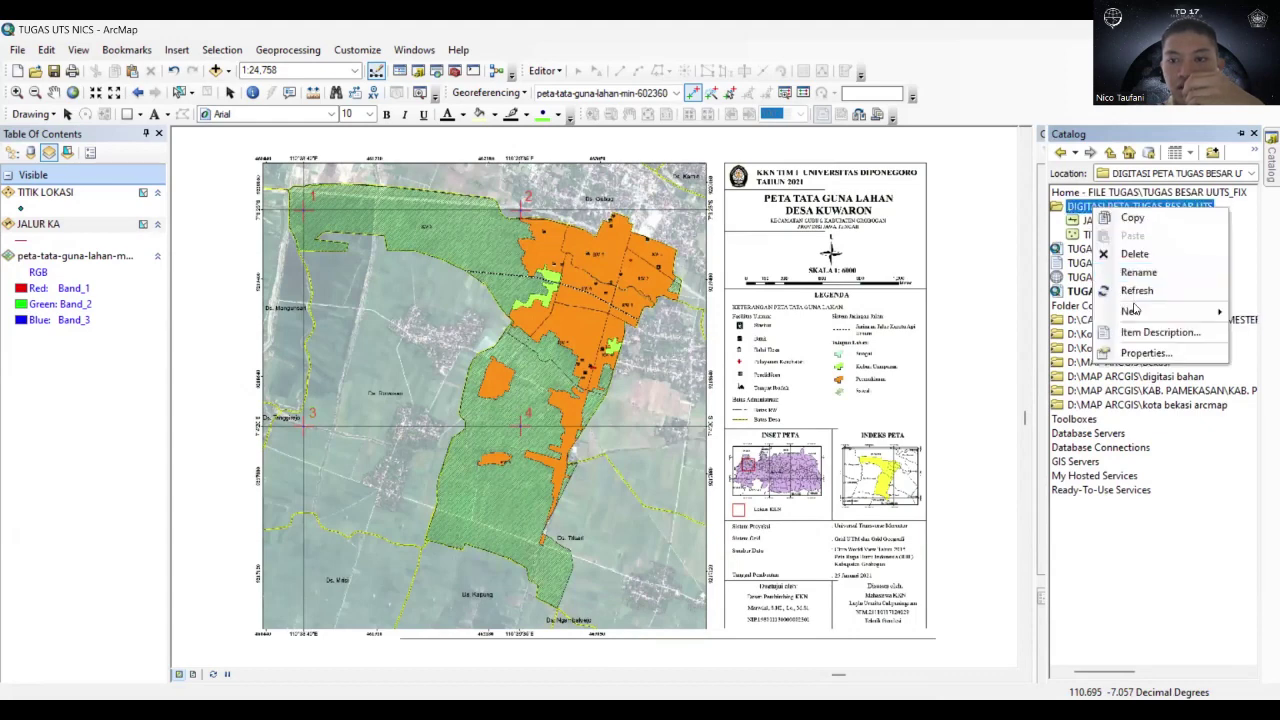
pyautogui.moveTo(1130, 311)
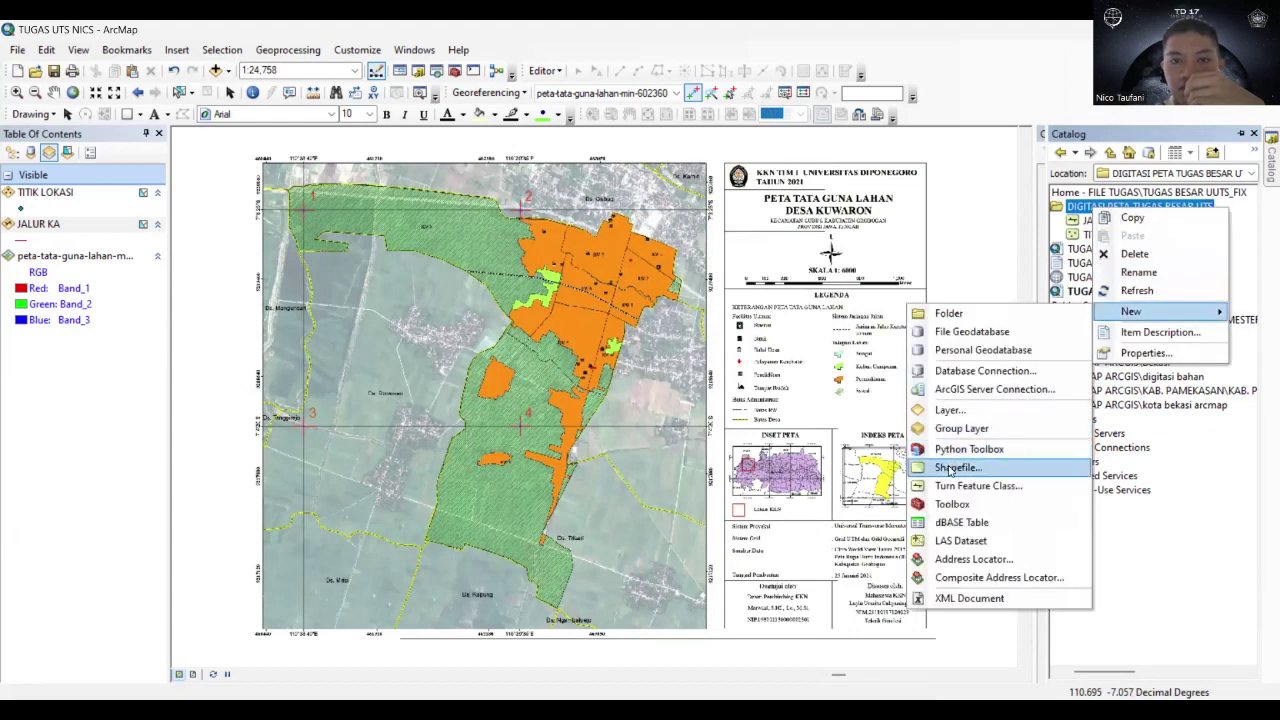
pyautogui.click(958, 467)
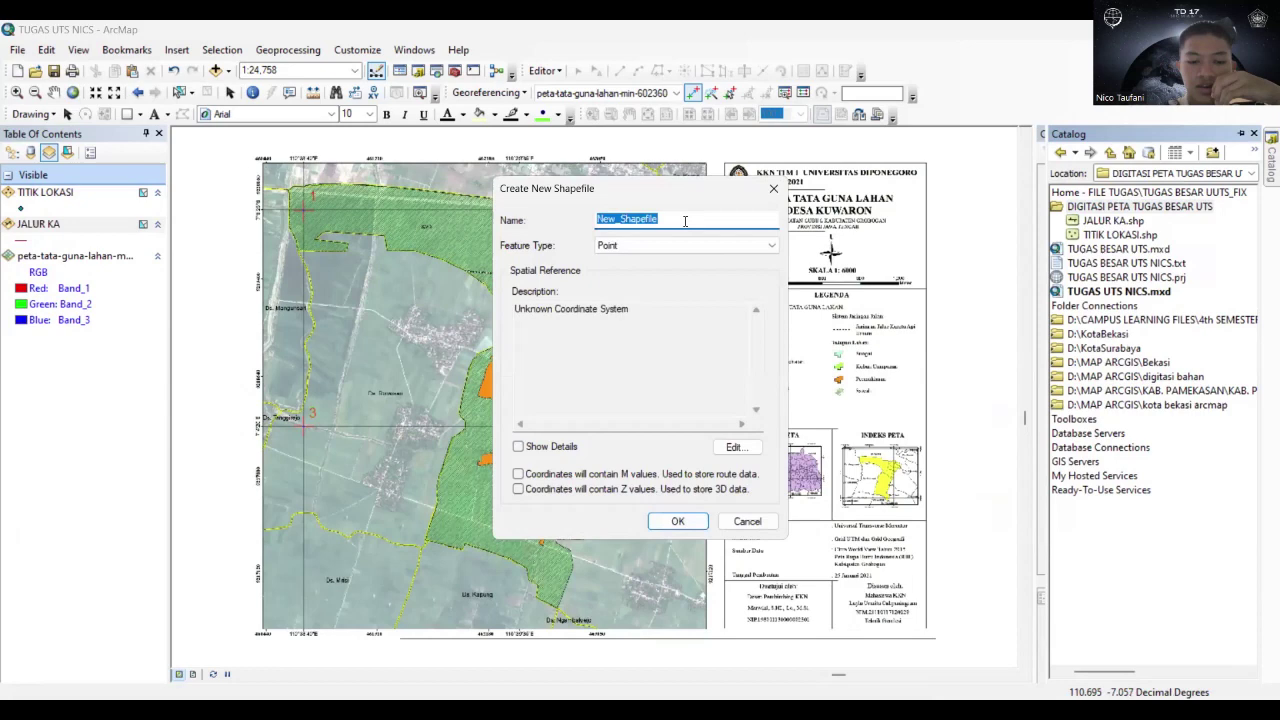
pyautogui.write('TATA ')
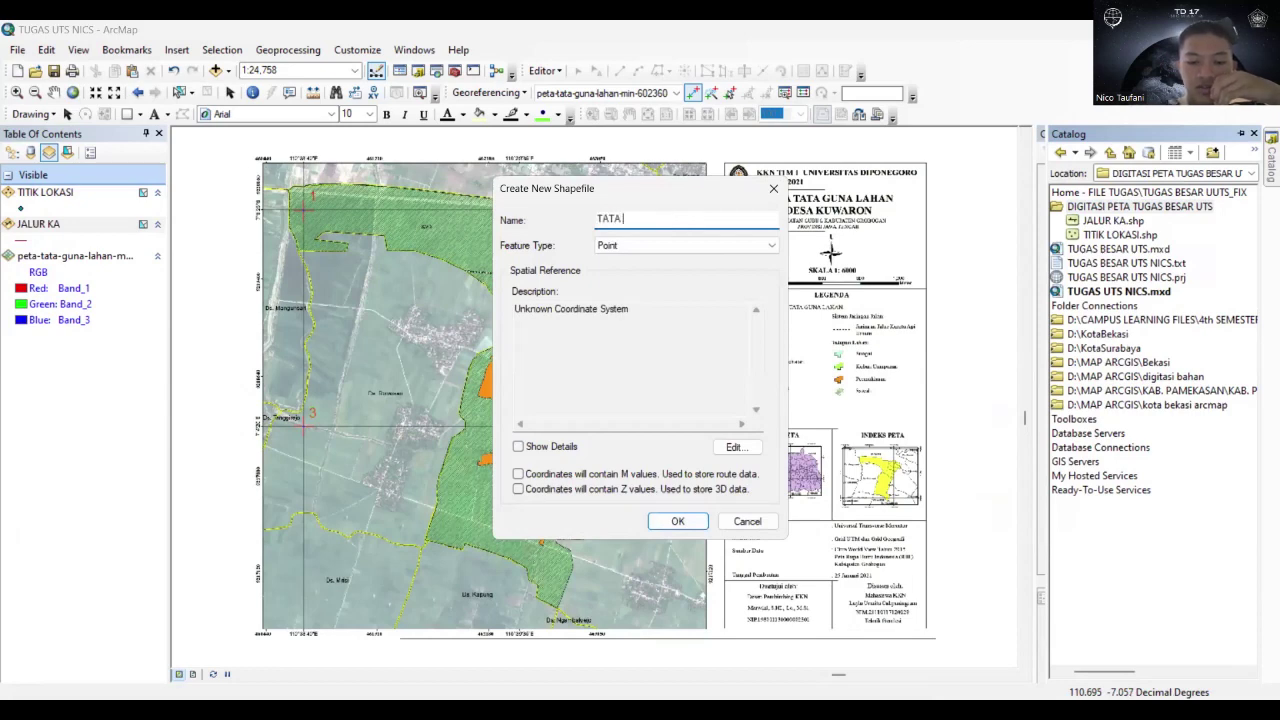
pyautogui.write('GUNA LAH')
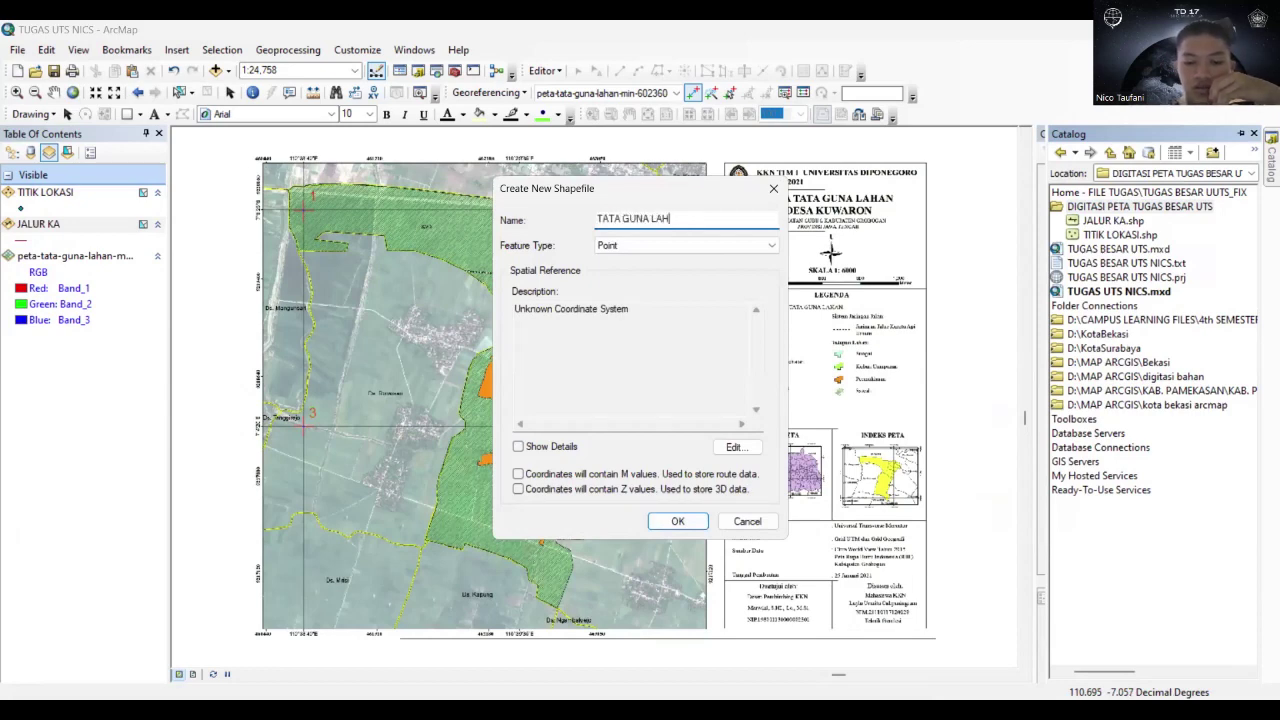
pyautogui.write('AN')
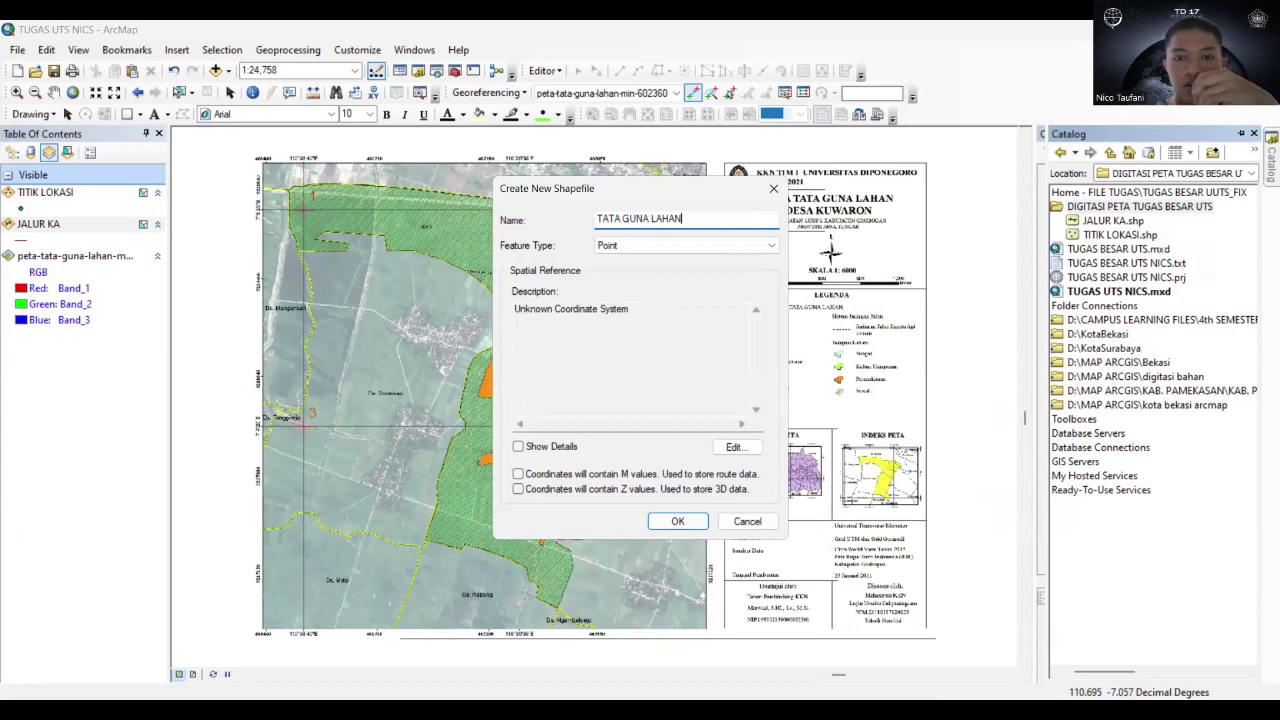
pyautogui.click(616, 249)
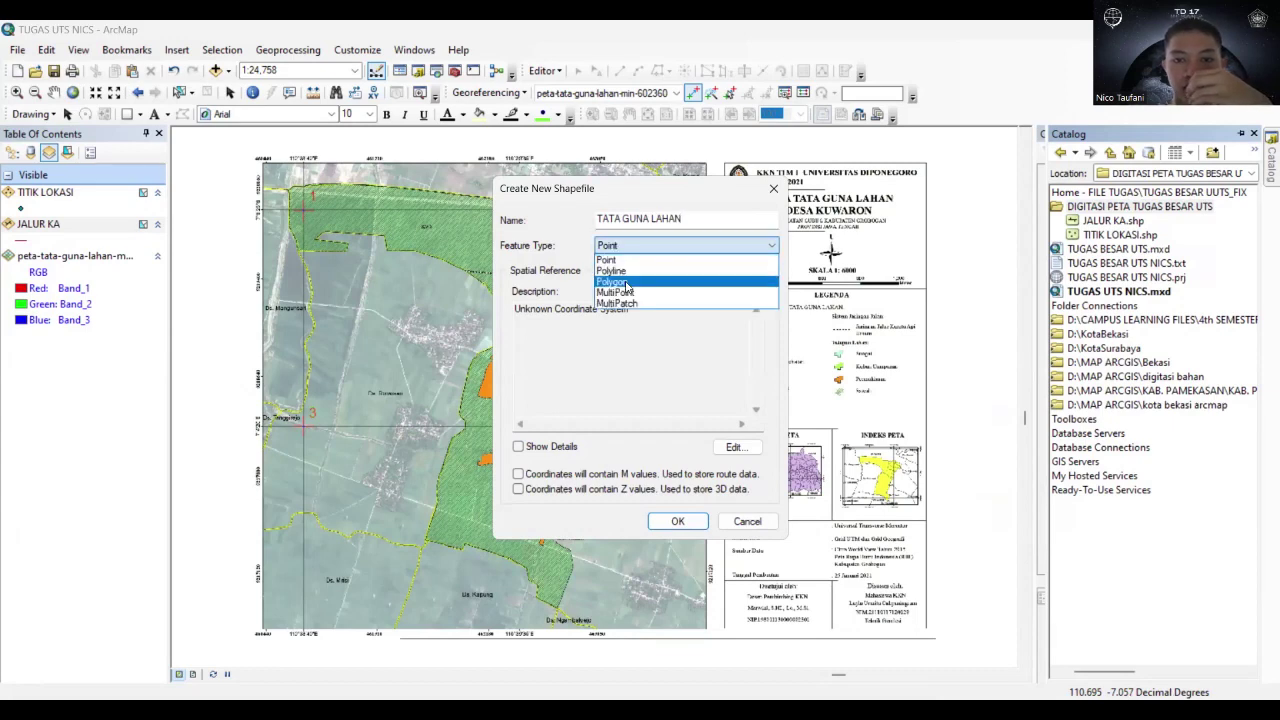
pyautogui.click(627, 283)
# Assign the World geographic coordinate system WGS 1984 to the TATA GUNA LAHAN shapefile and create it.
pyautogui.click(735, 447)
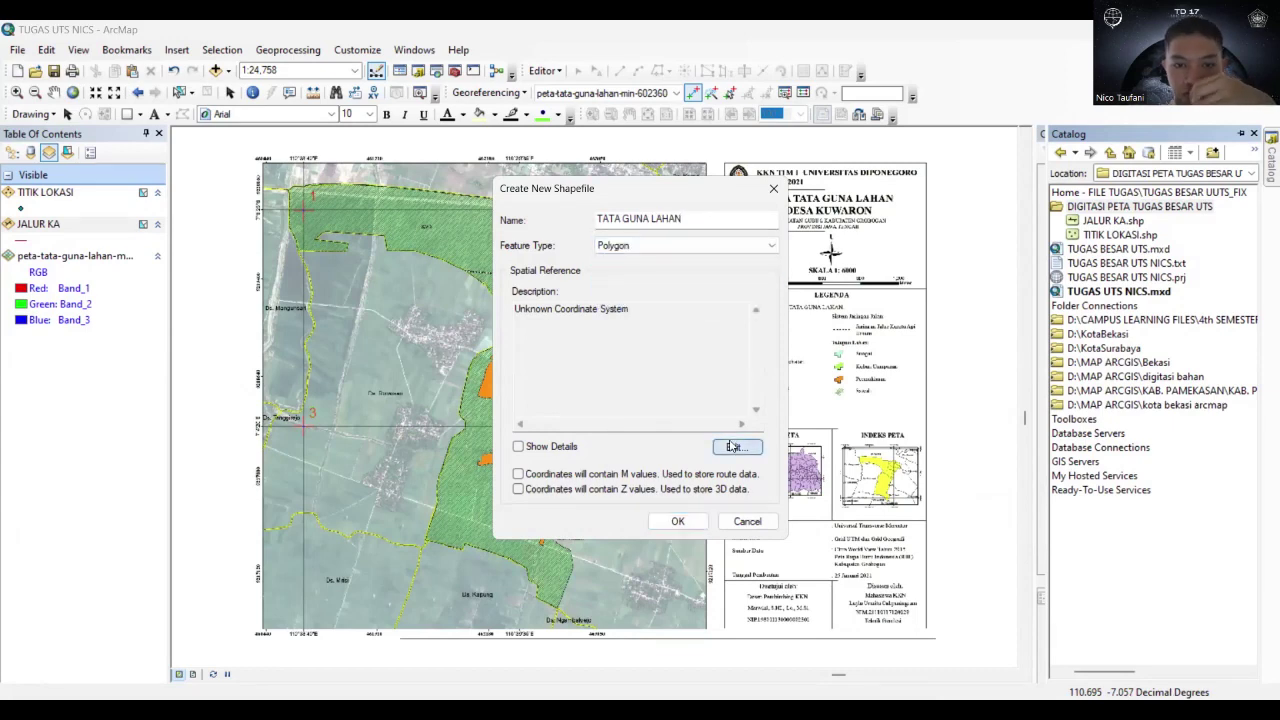
pyautogui.click(480, 244)
pyautogui.scroll(-3, 490, 280)
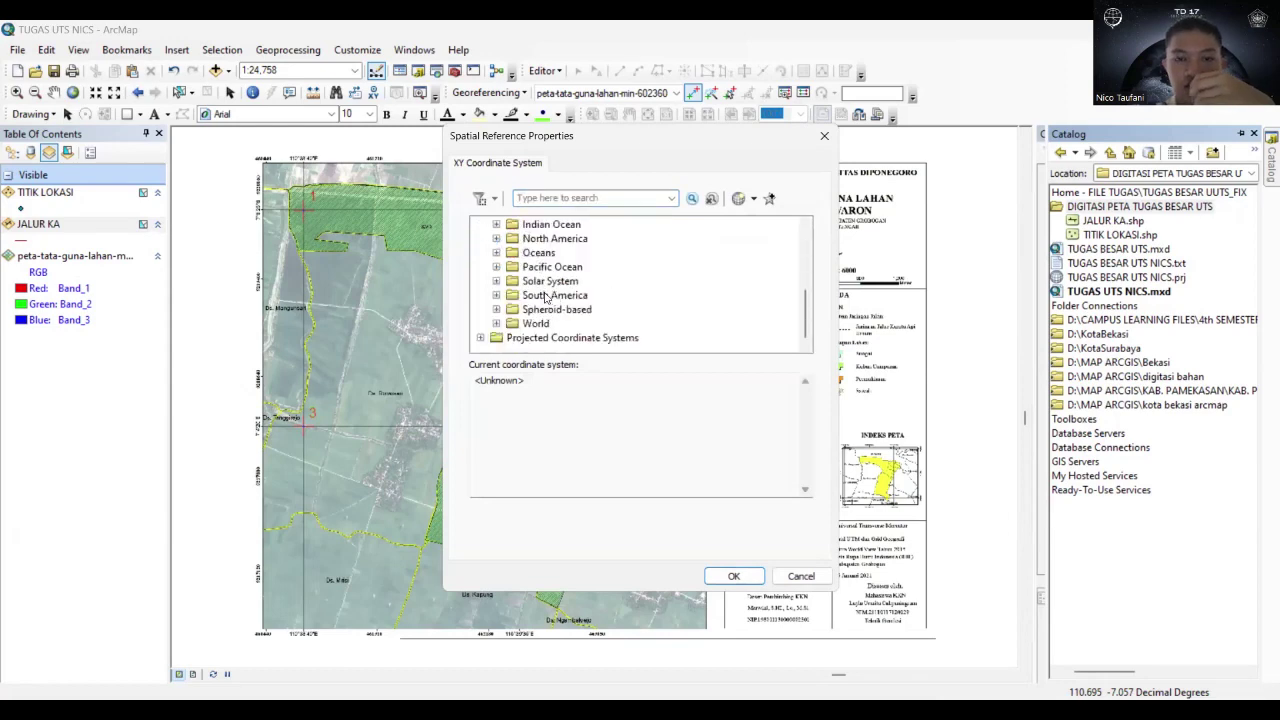
pyautogui.click(497, 336)
pyautogui.scroll(-8, 501, 327)
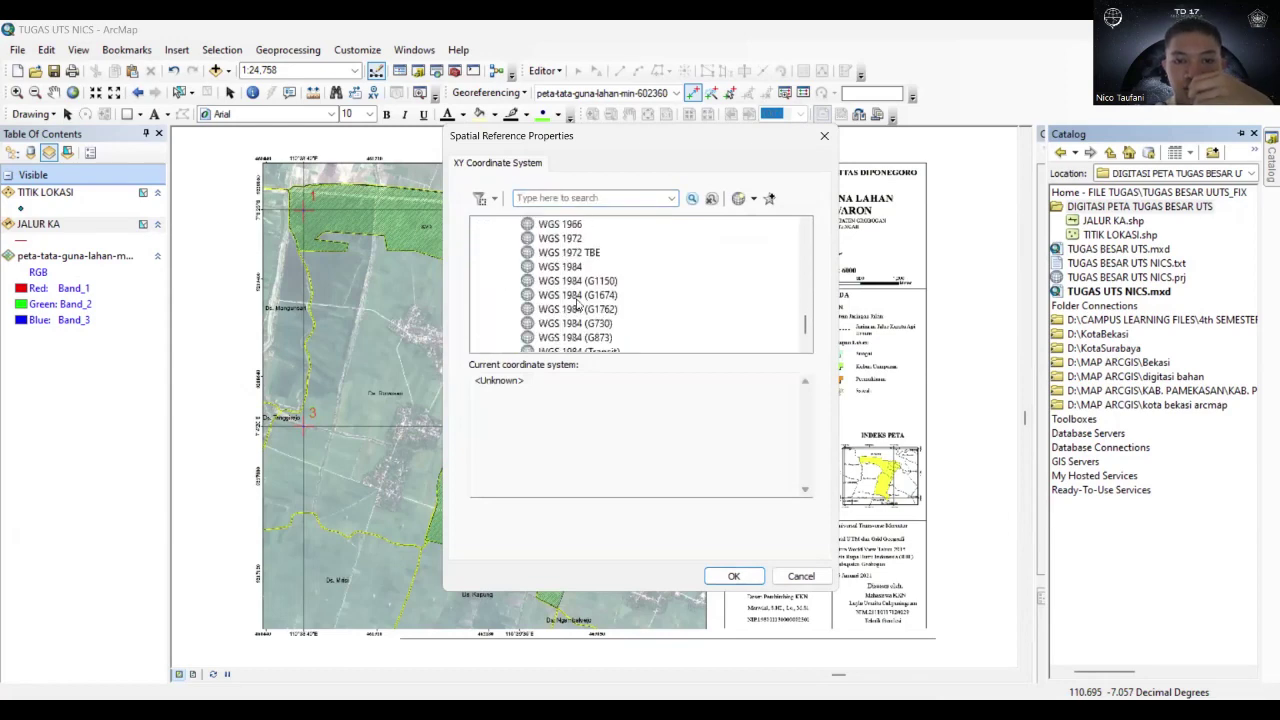
pyautogui.click(560, 266)
pyautogui.click(733, 577)
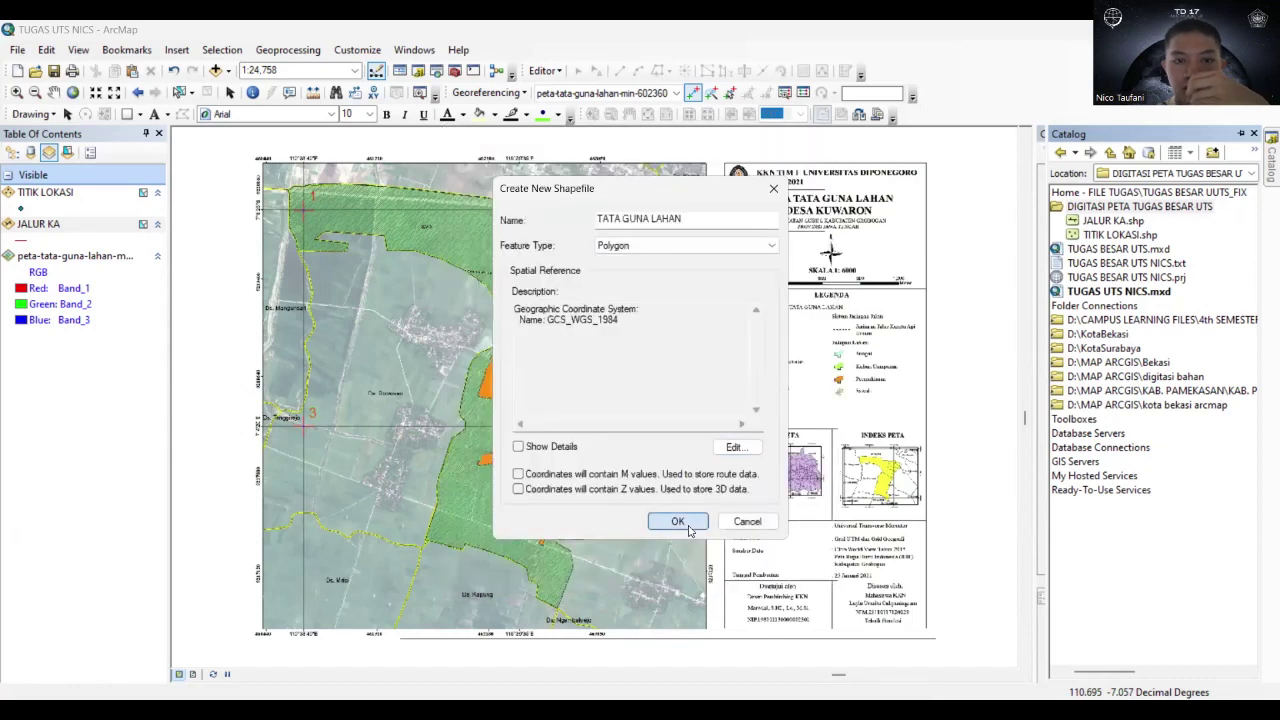
pyautogui.click(678, 521)
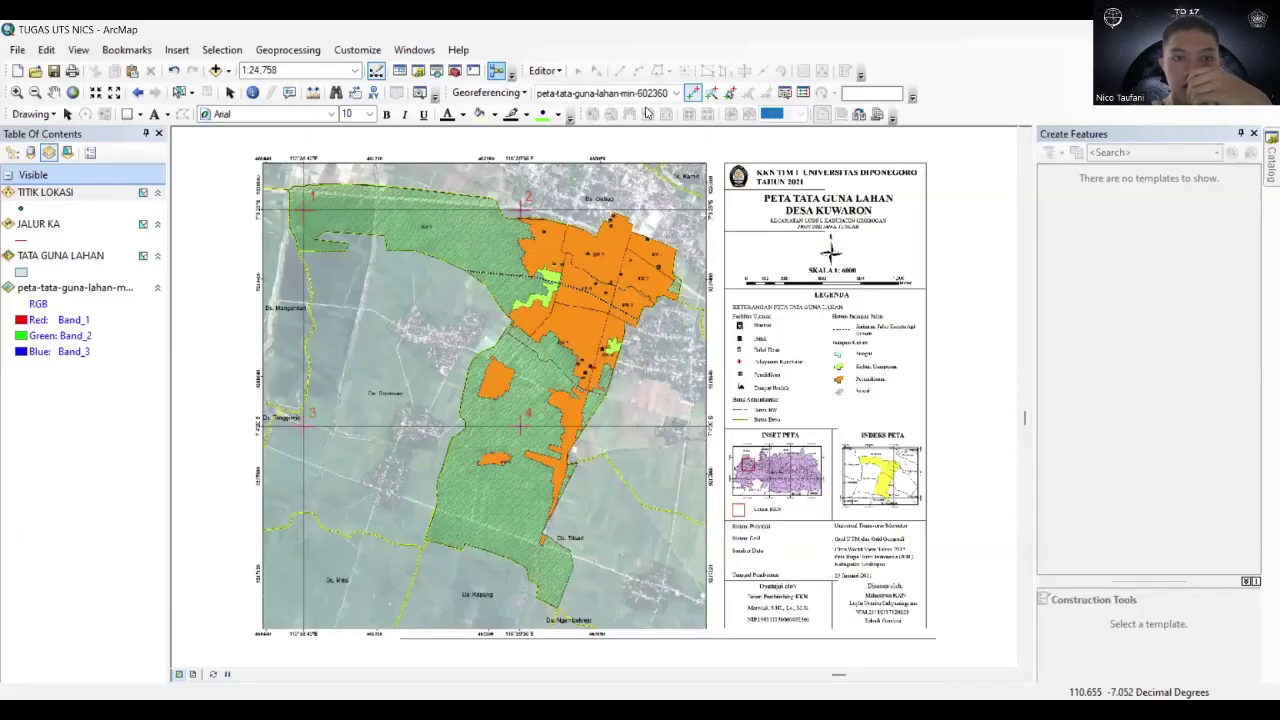
# Add a Text field named KETERANGAN to the TITIK LOKASI attribute table and close the table.
pyautogui.click(16, 92)
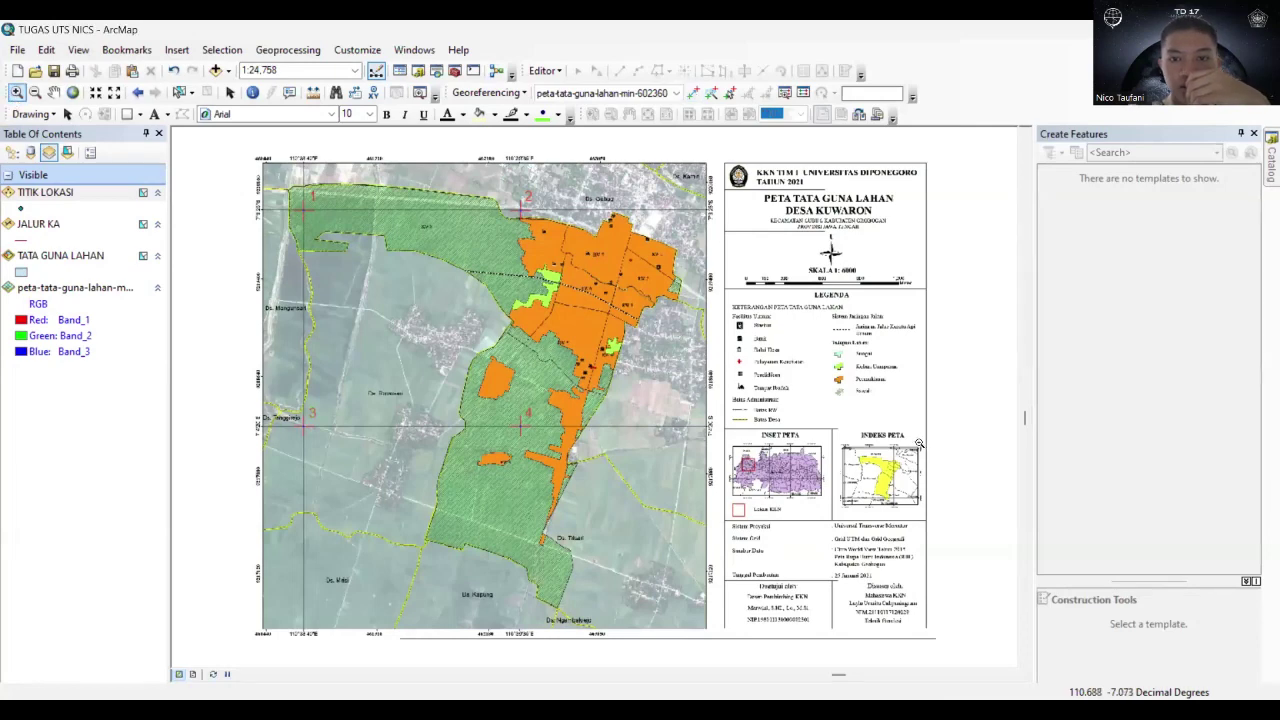
pyautogui.moveTo(918, 443); pyautogui.dragTo(705, 276)
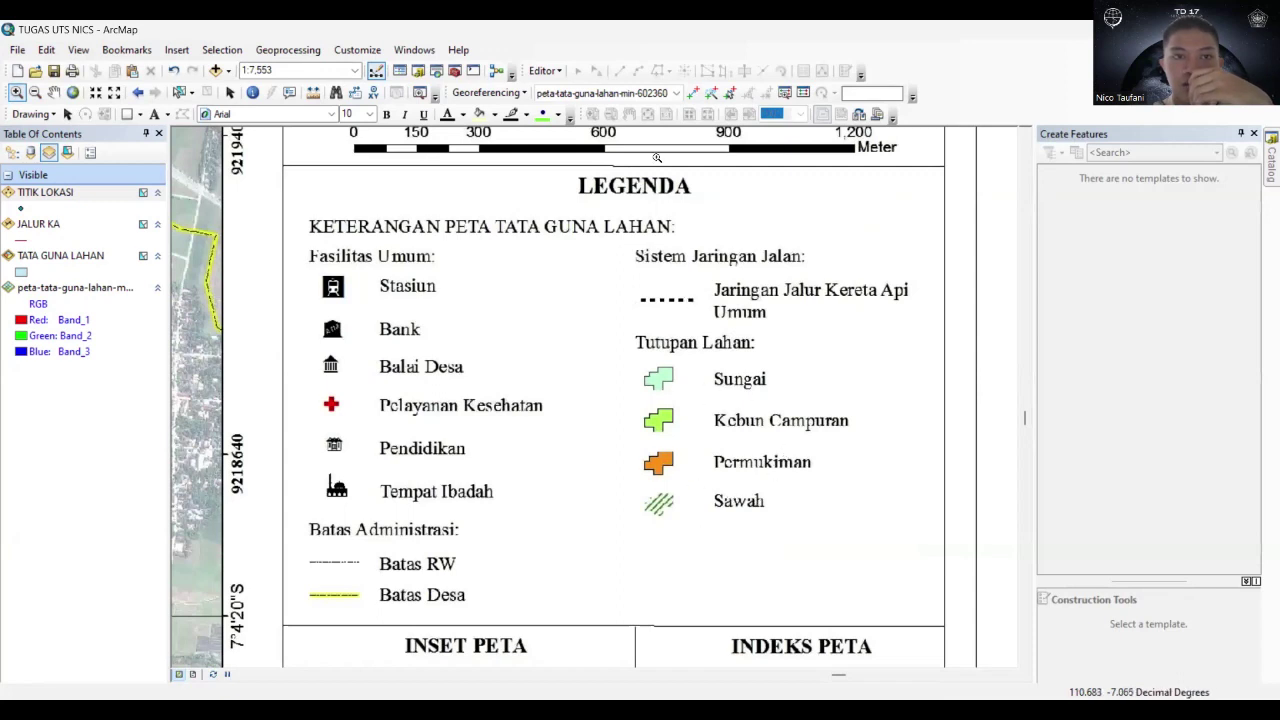
pyautogui.rightClick(68, 194)
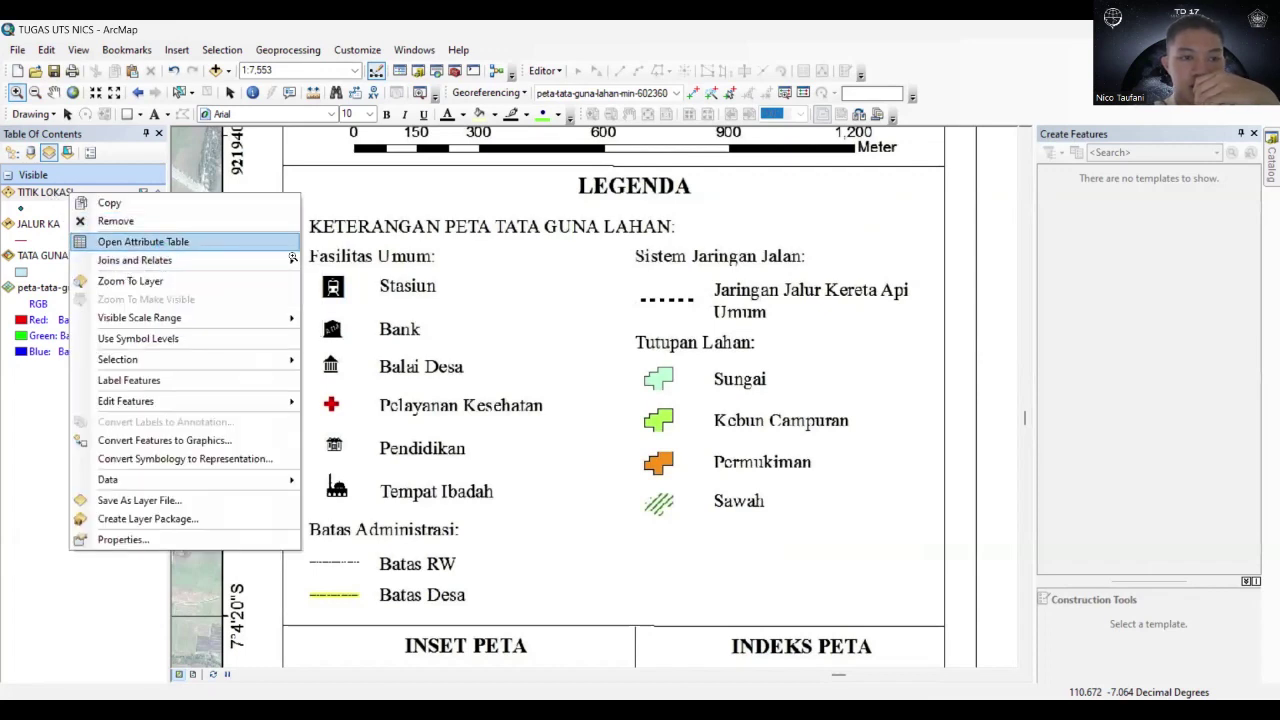
pyautogui.click(290, 250)
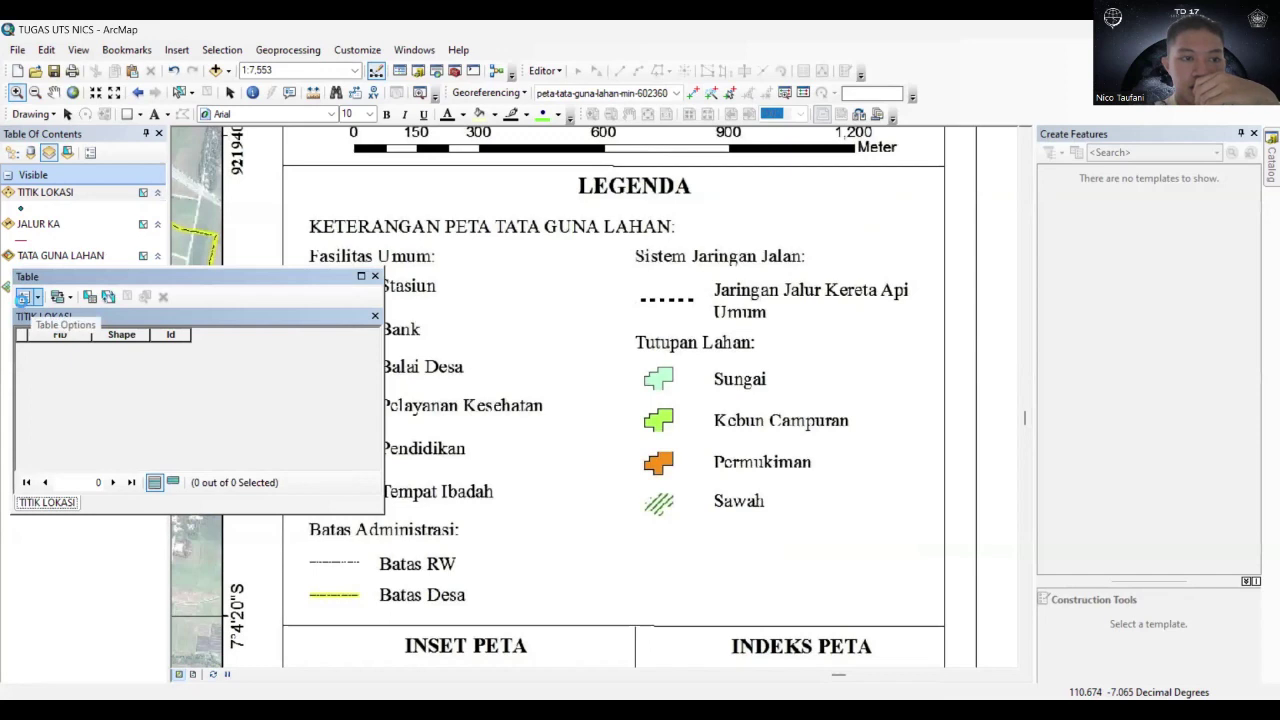
pyautogui.click(23, 297)
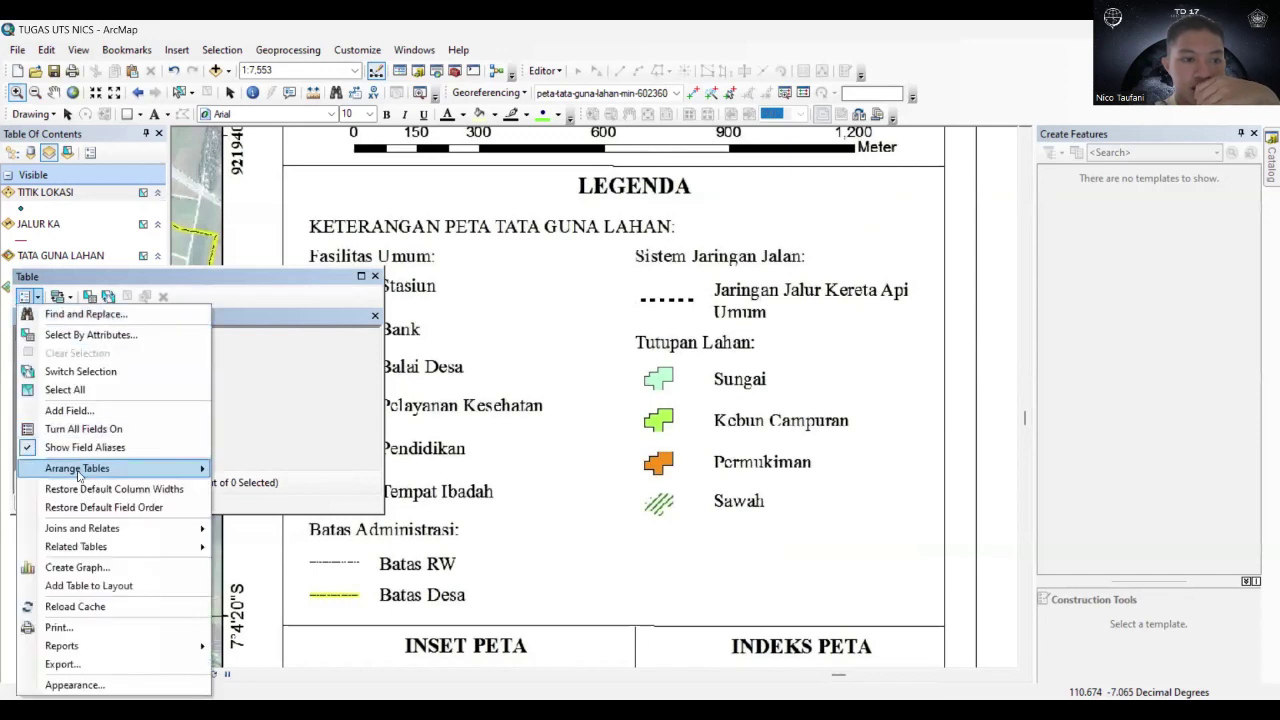
pyautogui.click(100, 412)
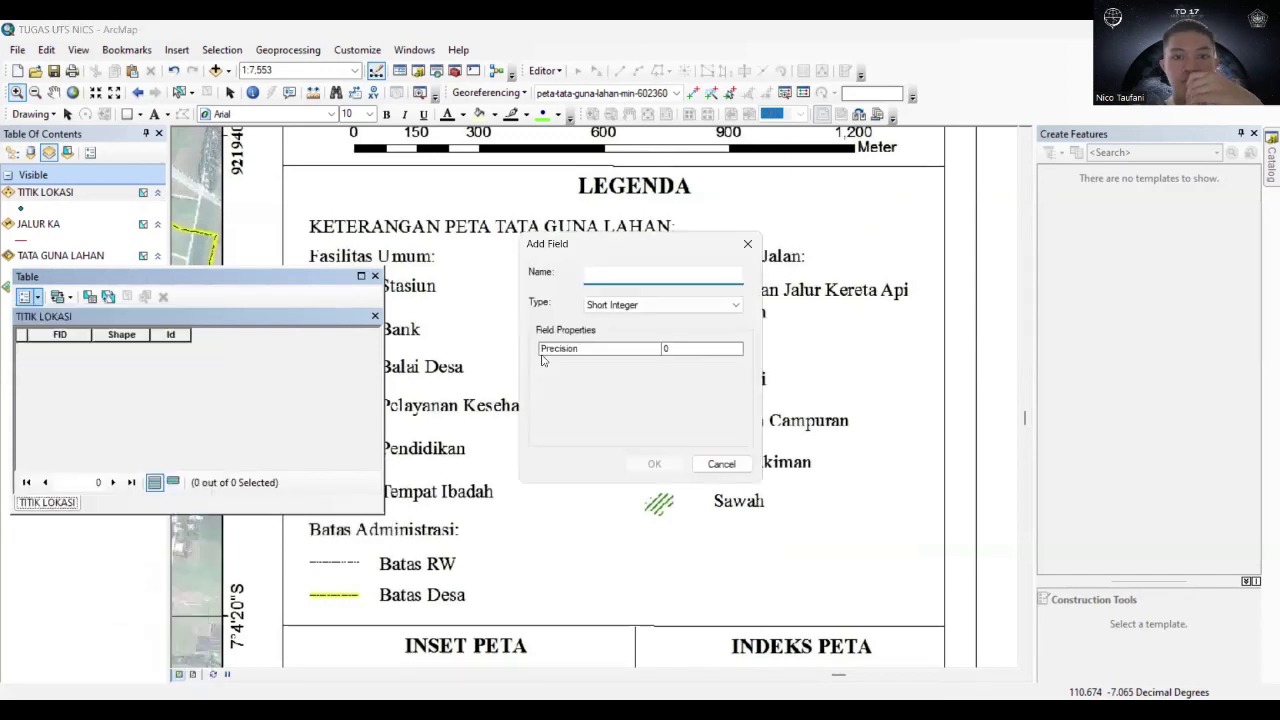
pyautogui.write('KETE')
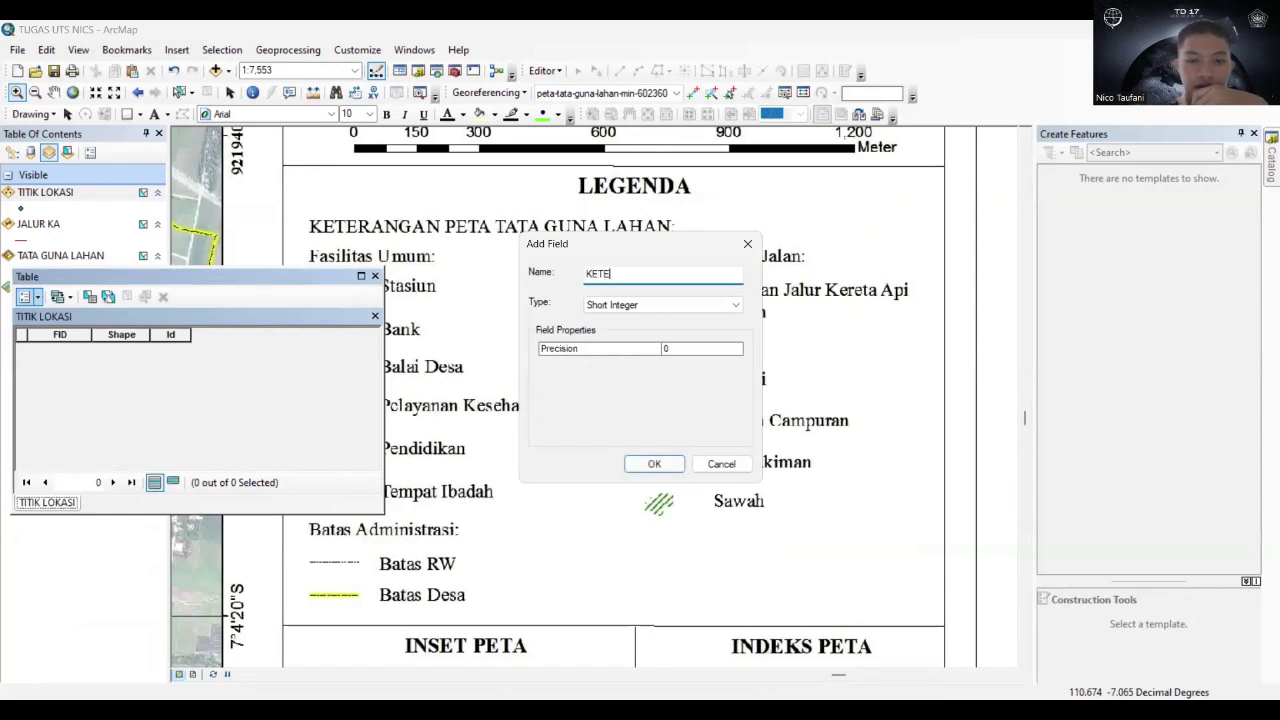
pyautogui.write('RANGAN')
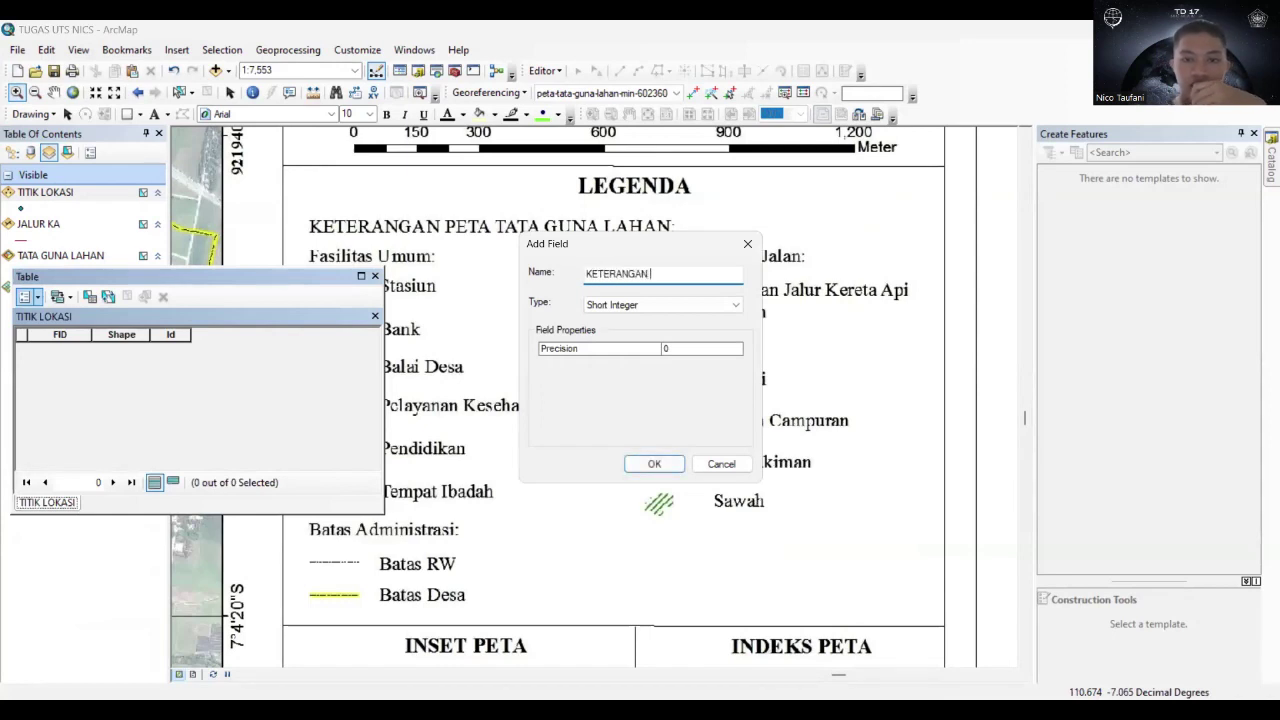
pyautogui.press('Tab')
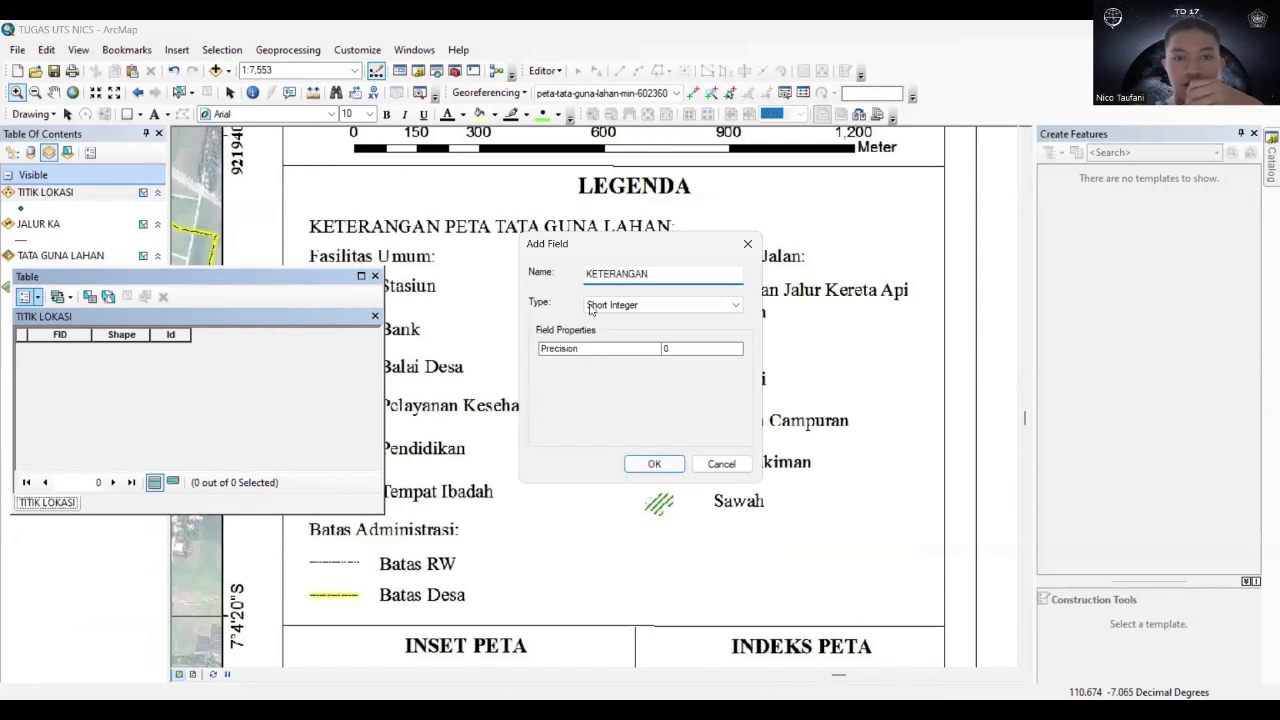
pyautogui.click(679, 314)
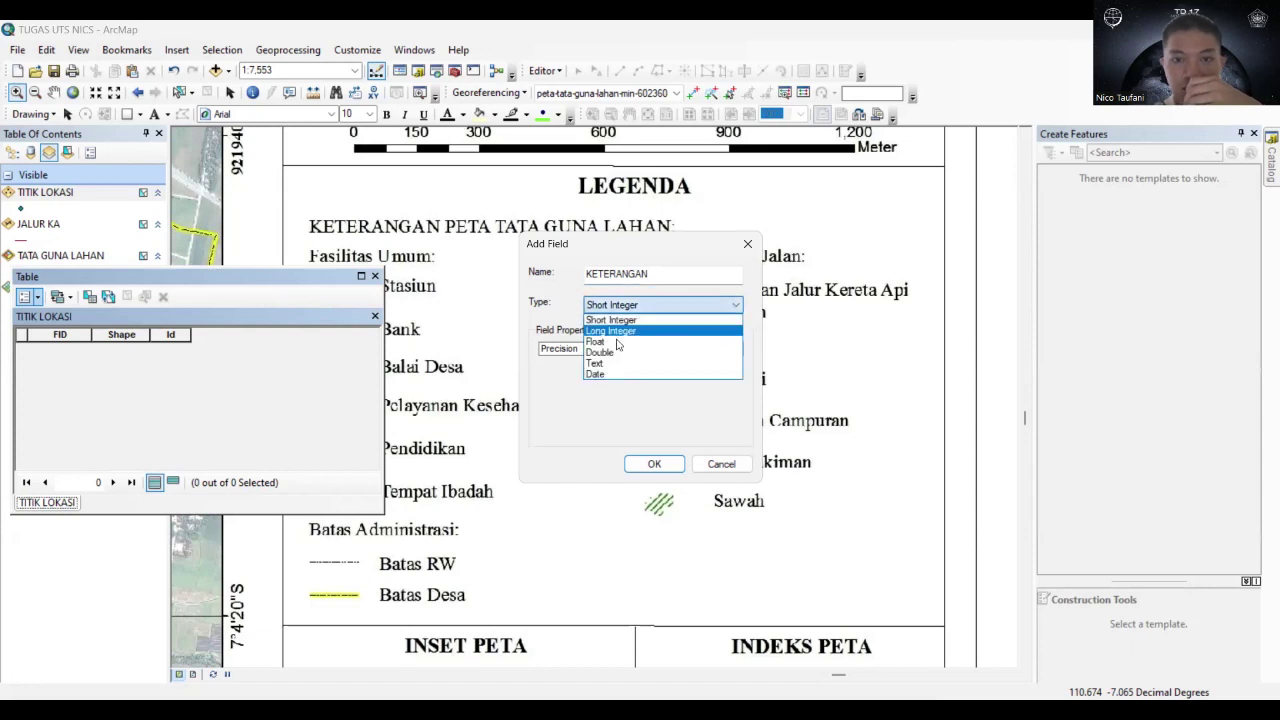
pyautogui.click(600, 369)
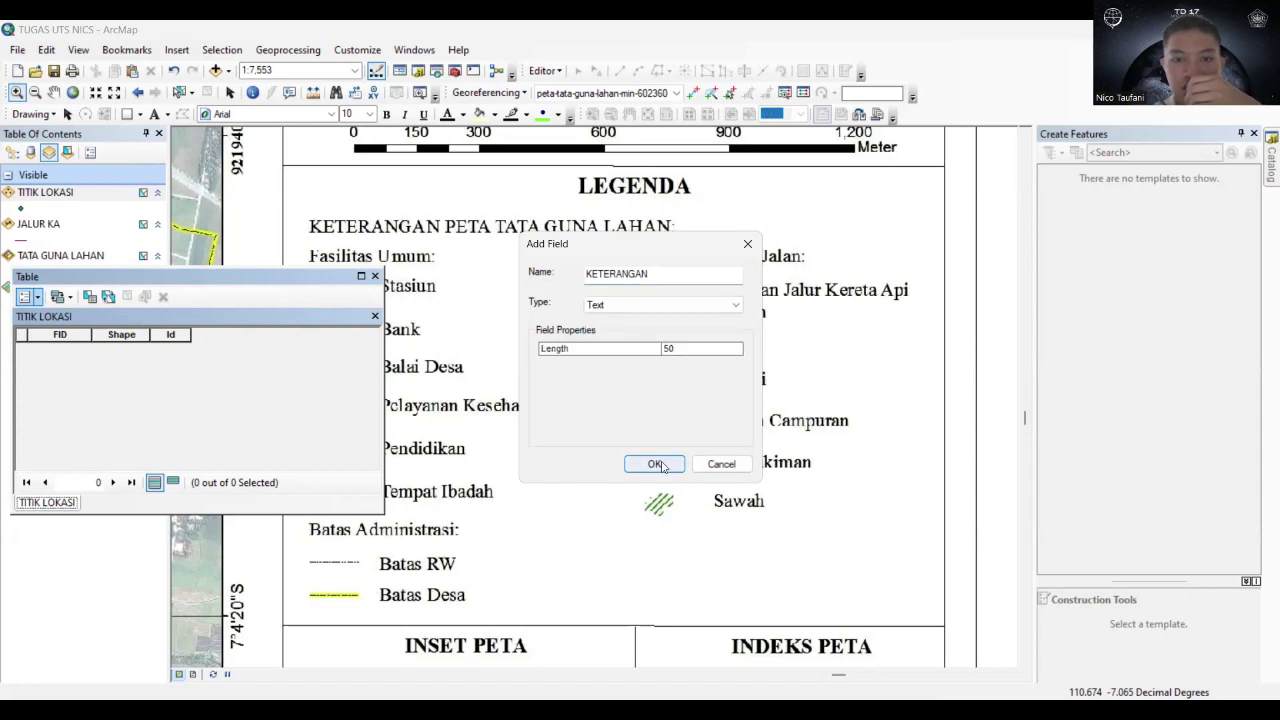
pyautogui.click(654, 463)
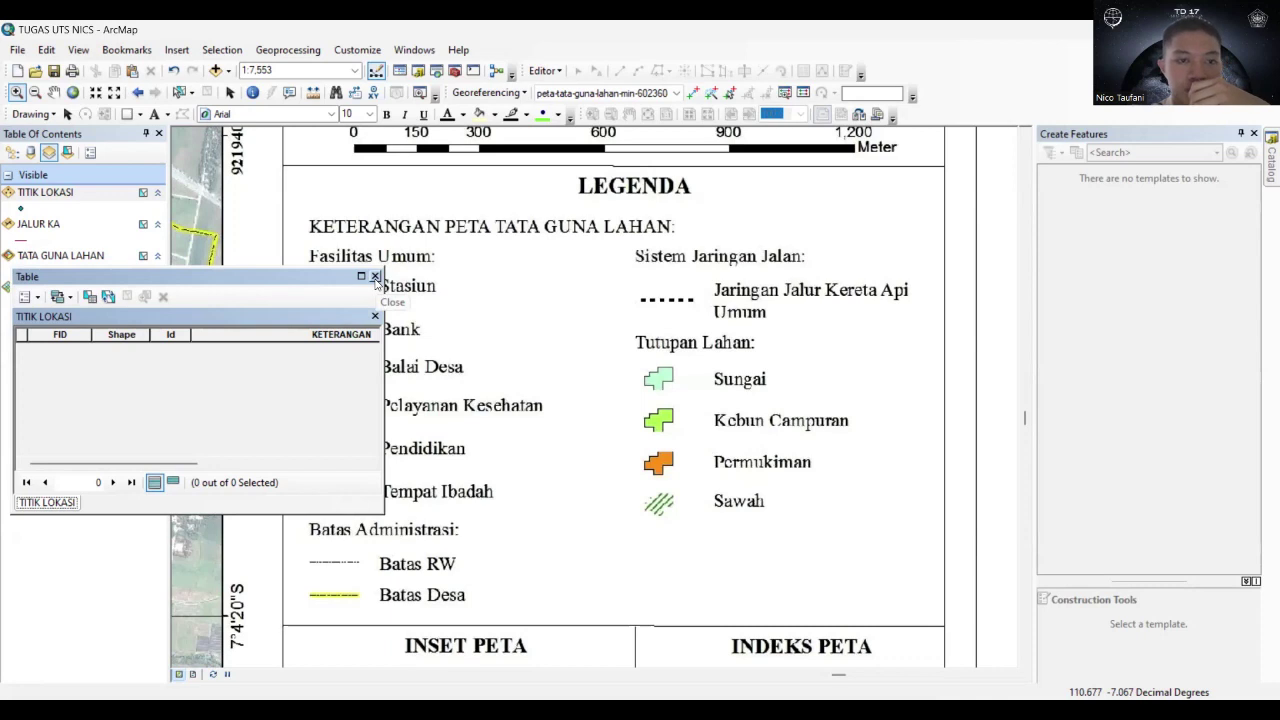
pyautogui.click(375, 277)
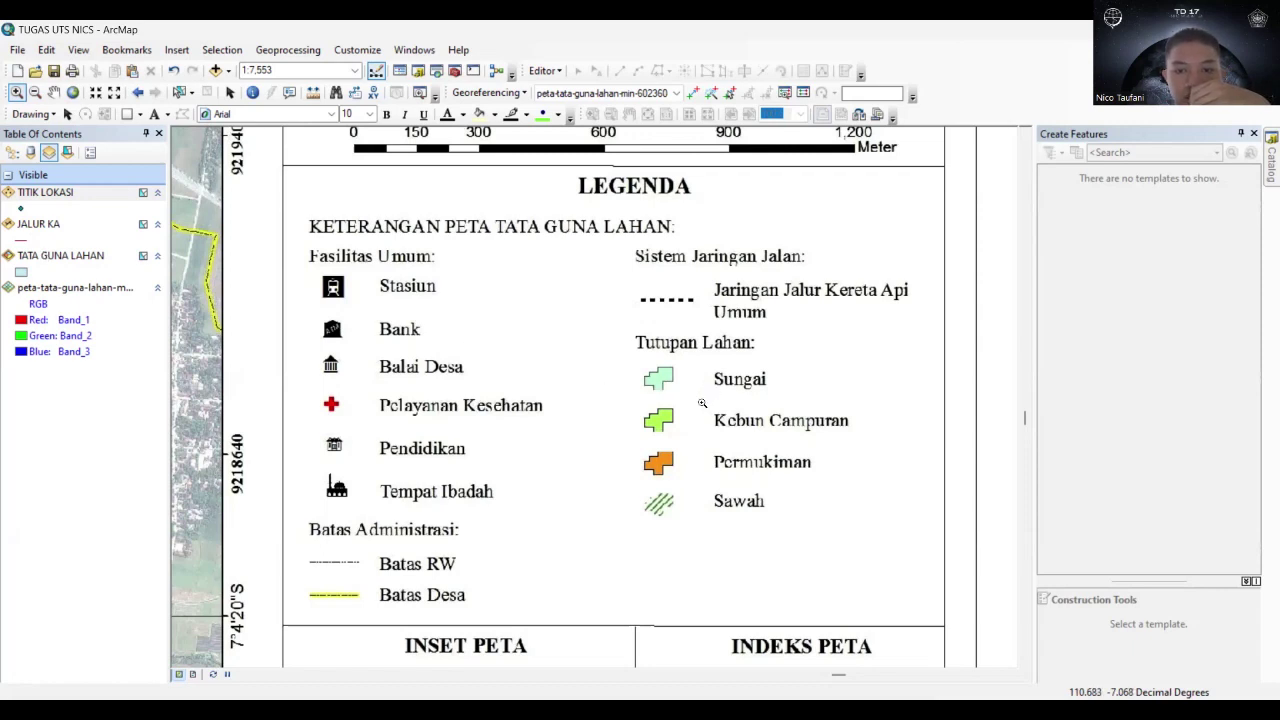
# Add a Text field named KETERANGAN to the TATA GUNA LAHAN attribute table and close the table.
pyautogui.rightClick(68, 259)
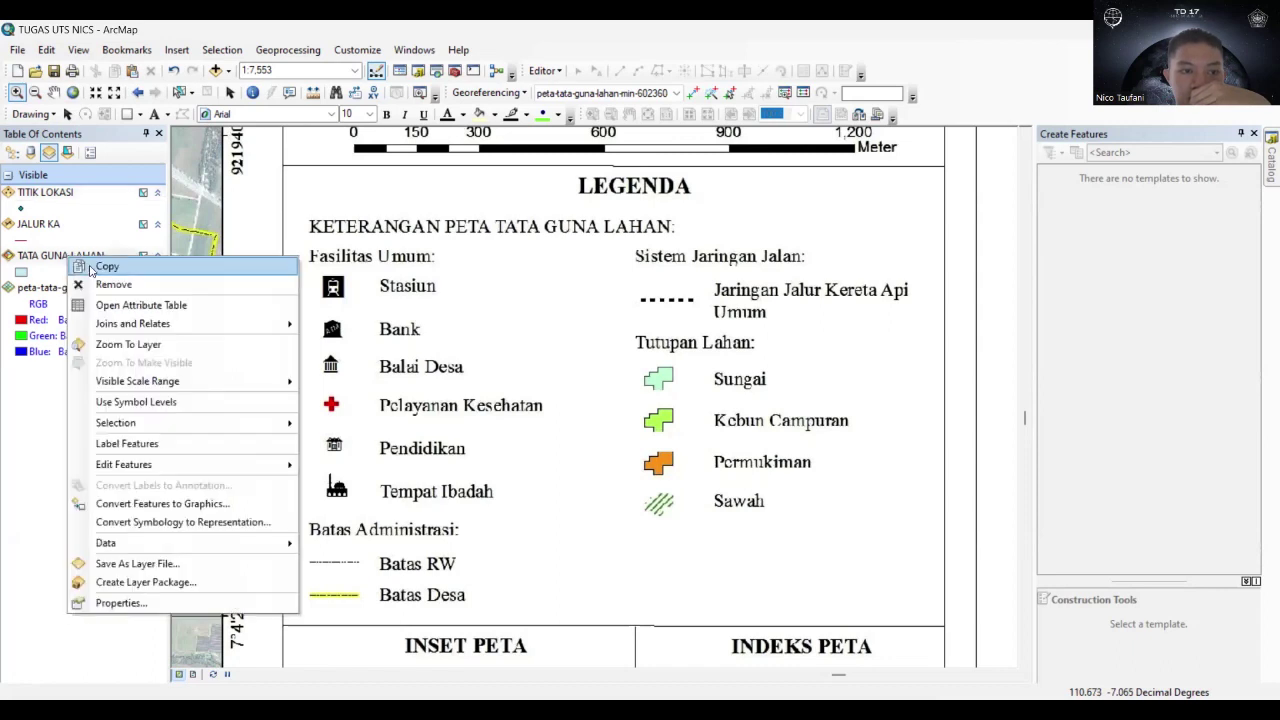
pyautogui.click(134, 305)
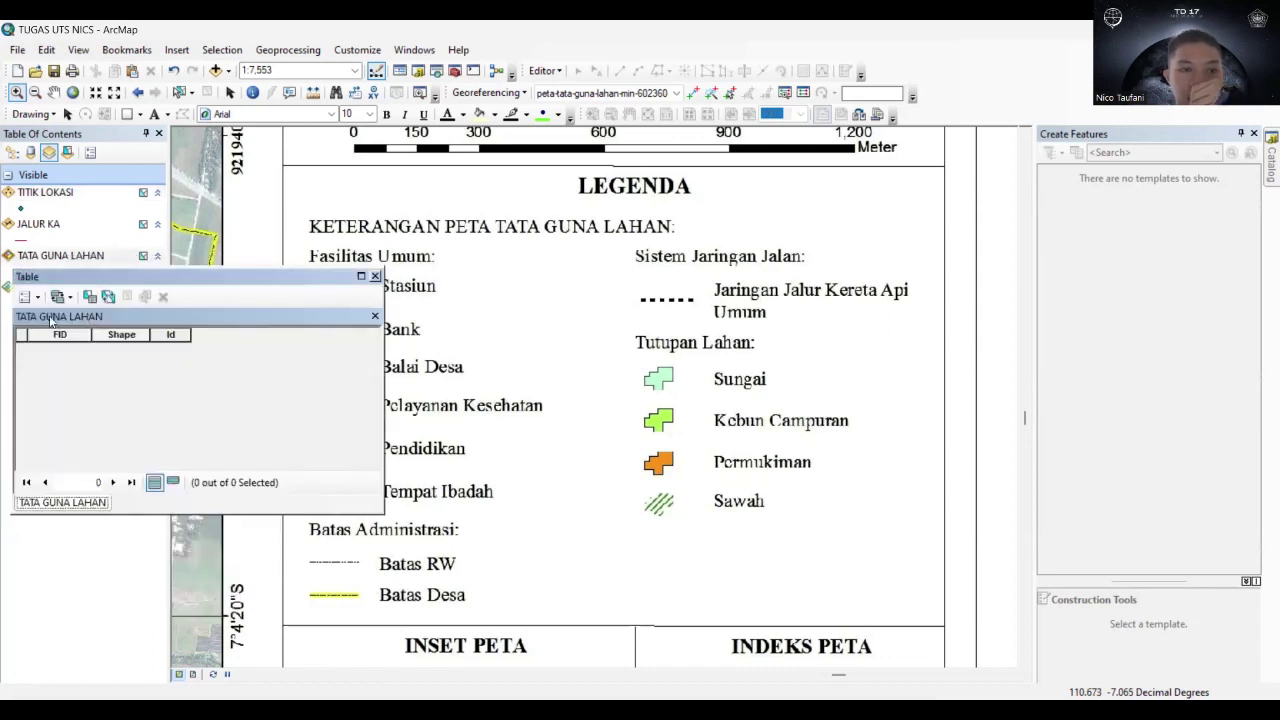
pyautogui.click(30, 296)
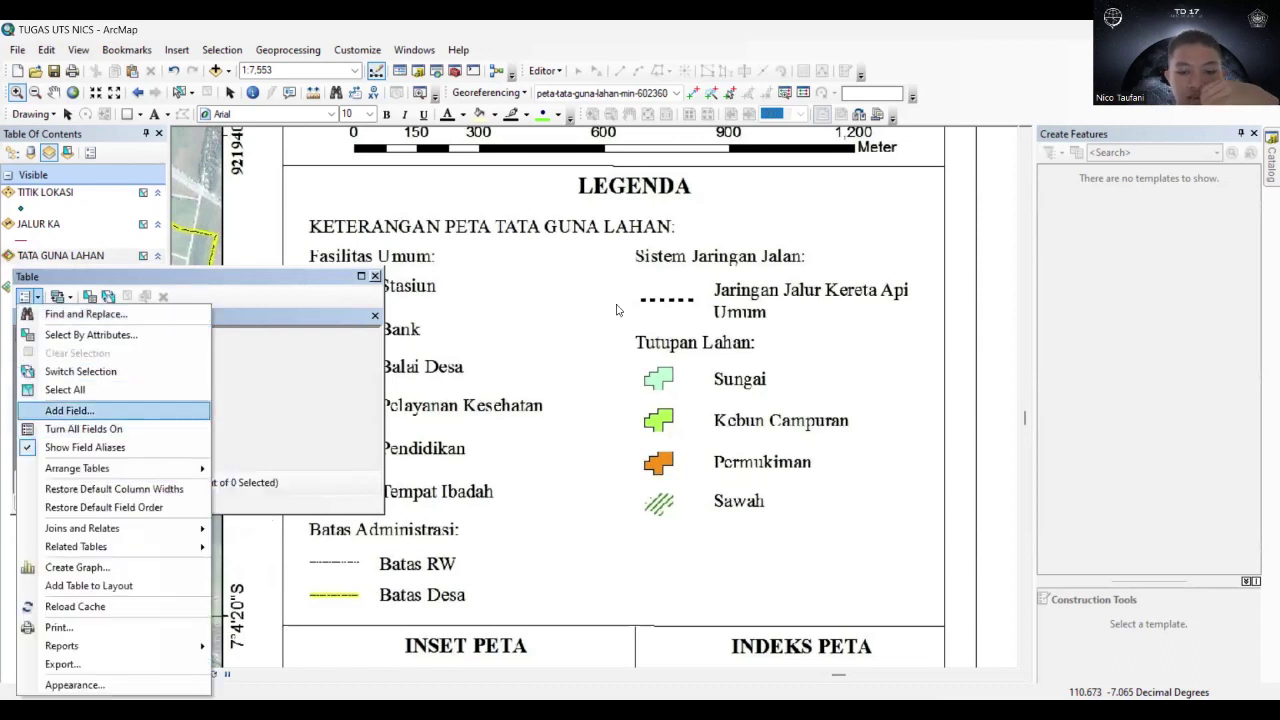
pyautogui.click(72, 414)
pyautogui.write('KETERANGAN')
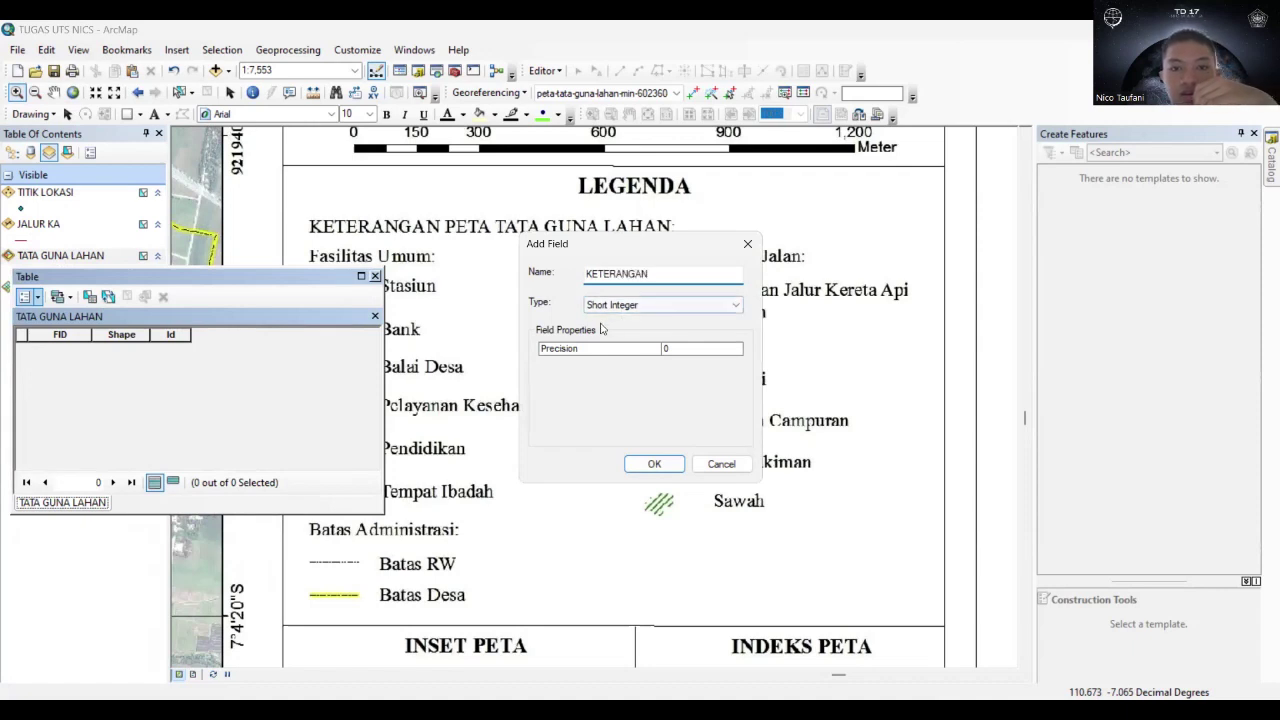
pyautogui.click(664, 306)
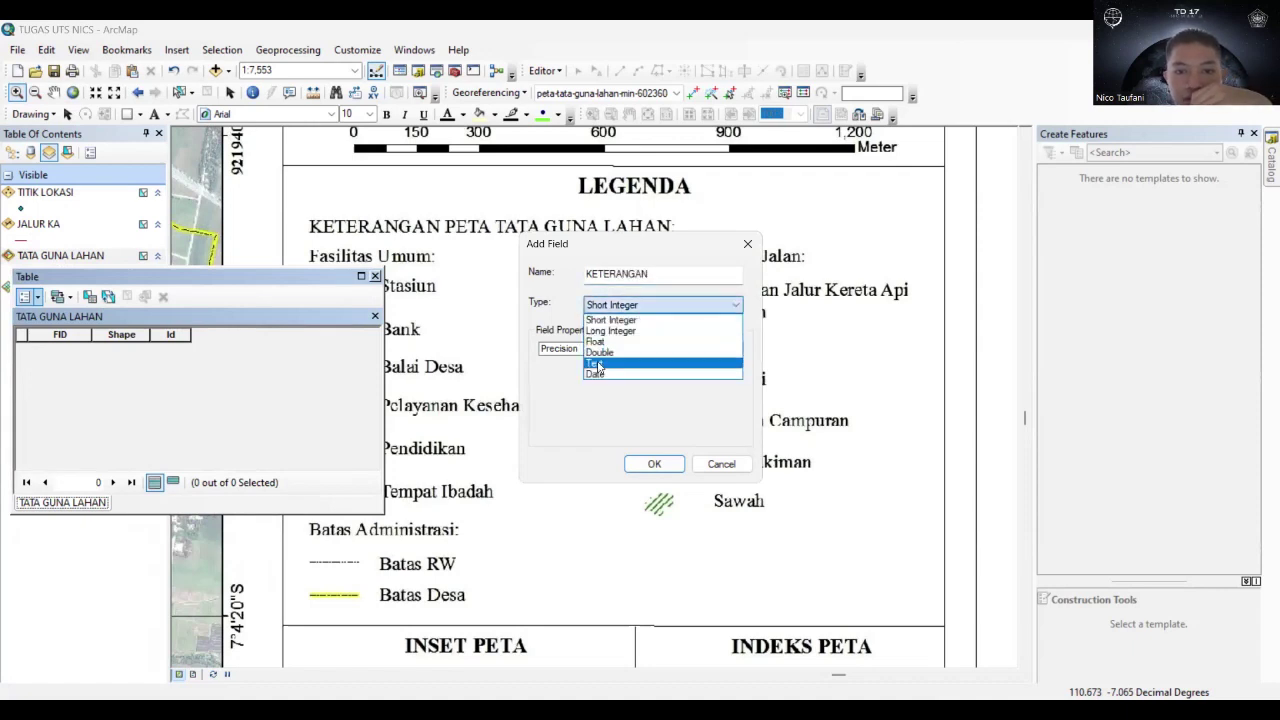
pyautogui.click(597, 366)
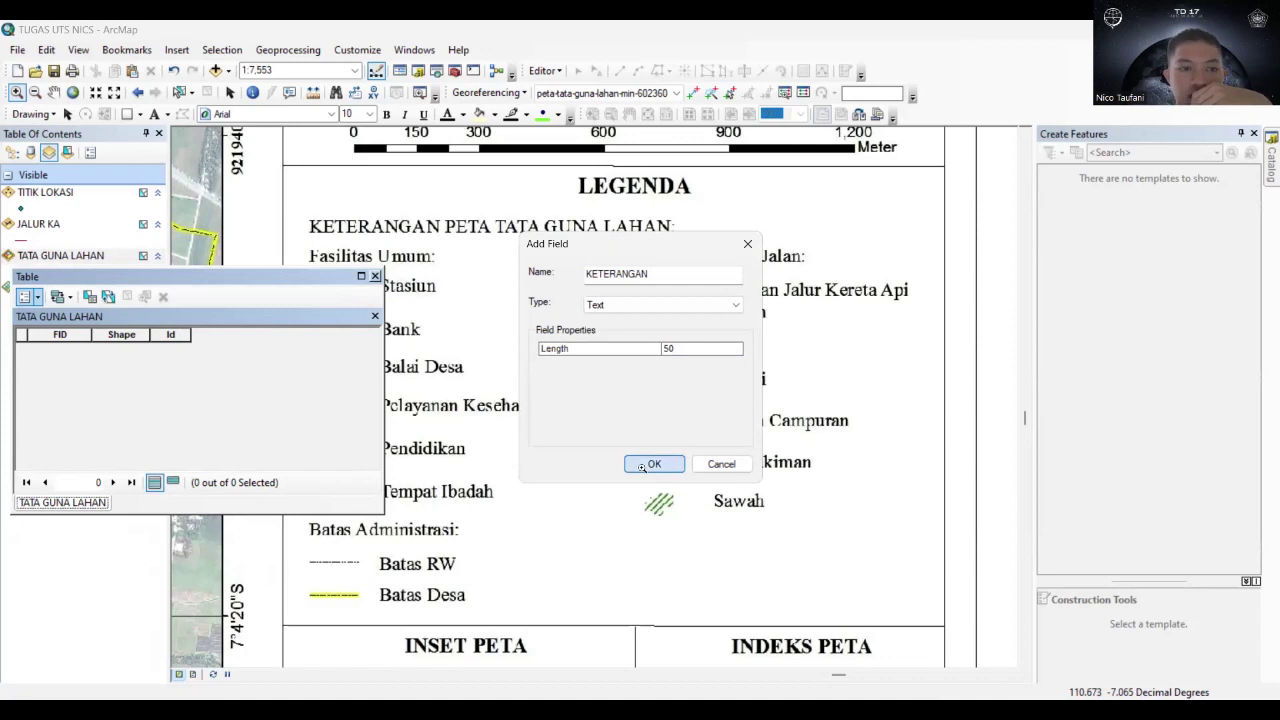
pyautogui.click(646, 466)
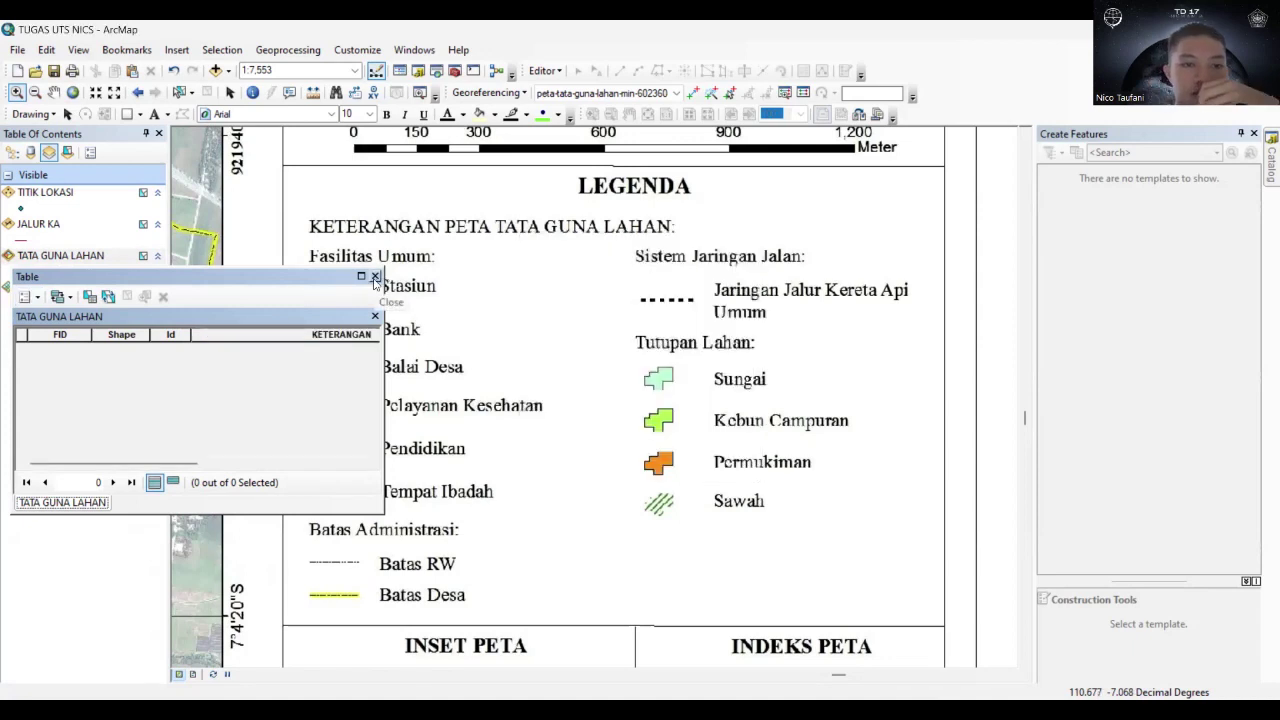
pyautogui.click(375, 277)
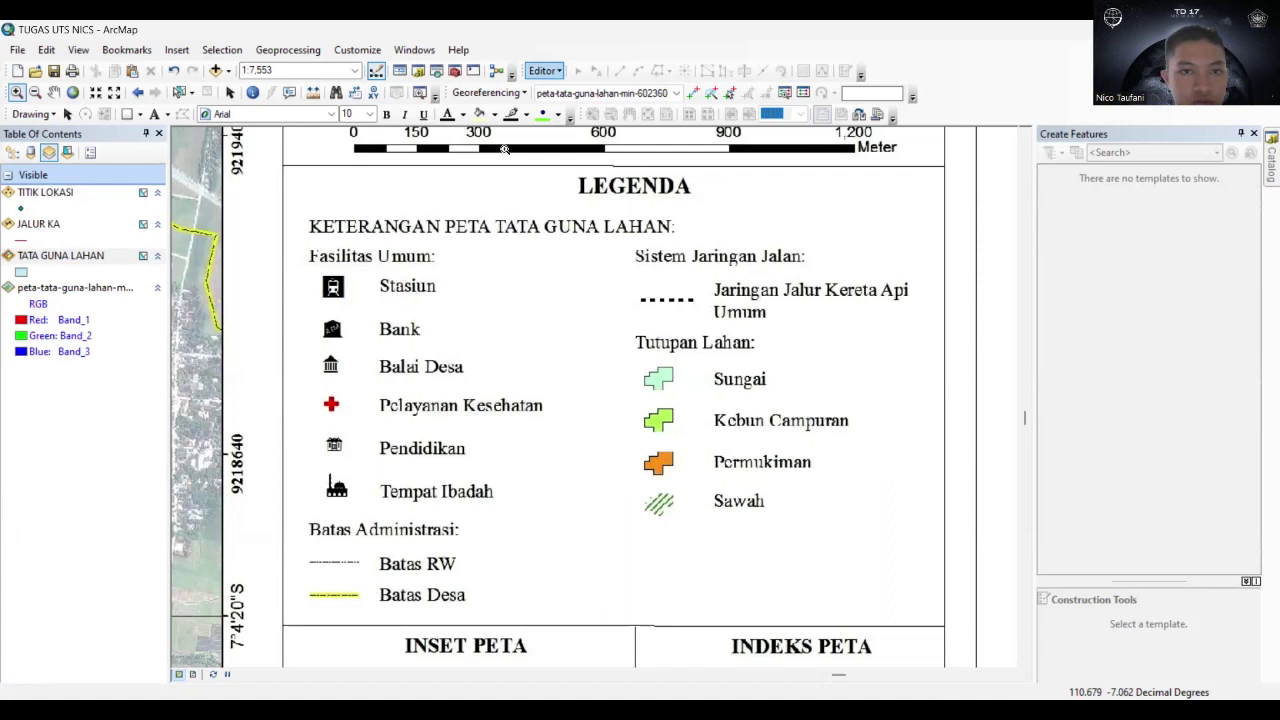
# Start an edit session and set the Create Features window to auto-hide.
pyautogui.click(545, 72)
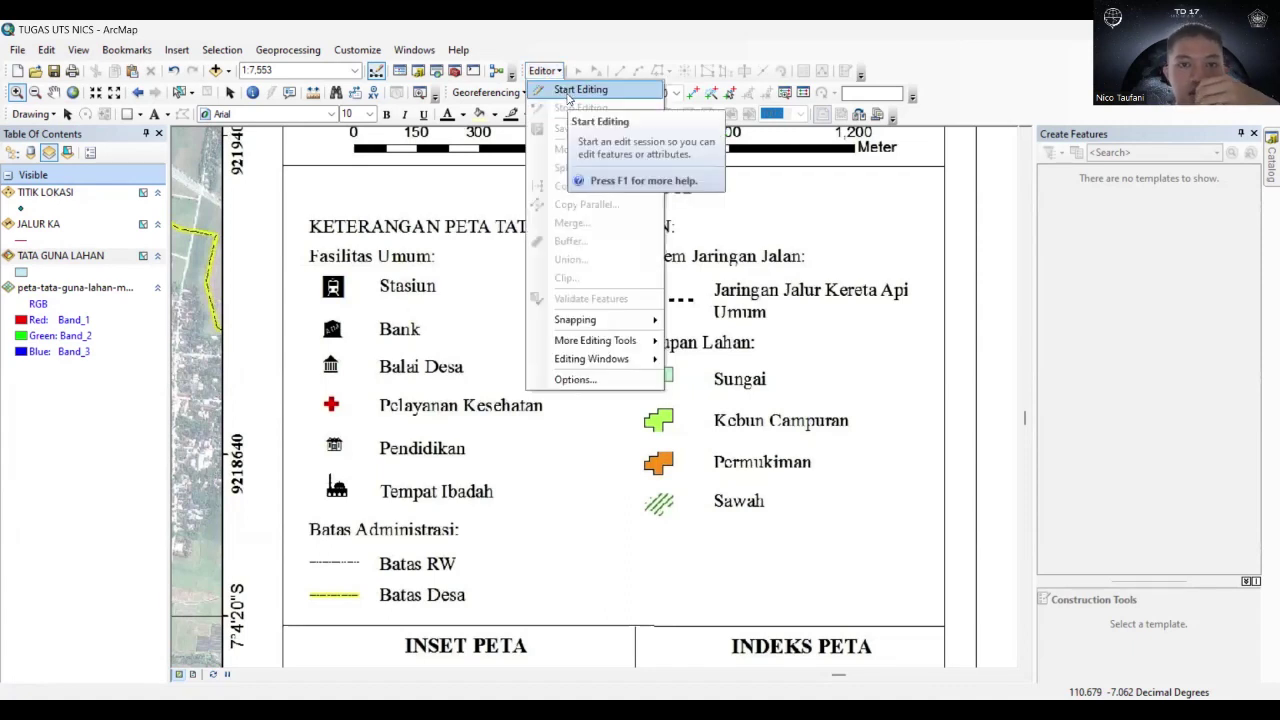
pyautogui.click(568, 92)
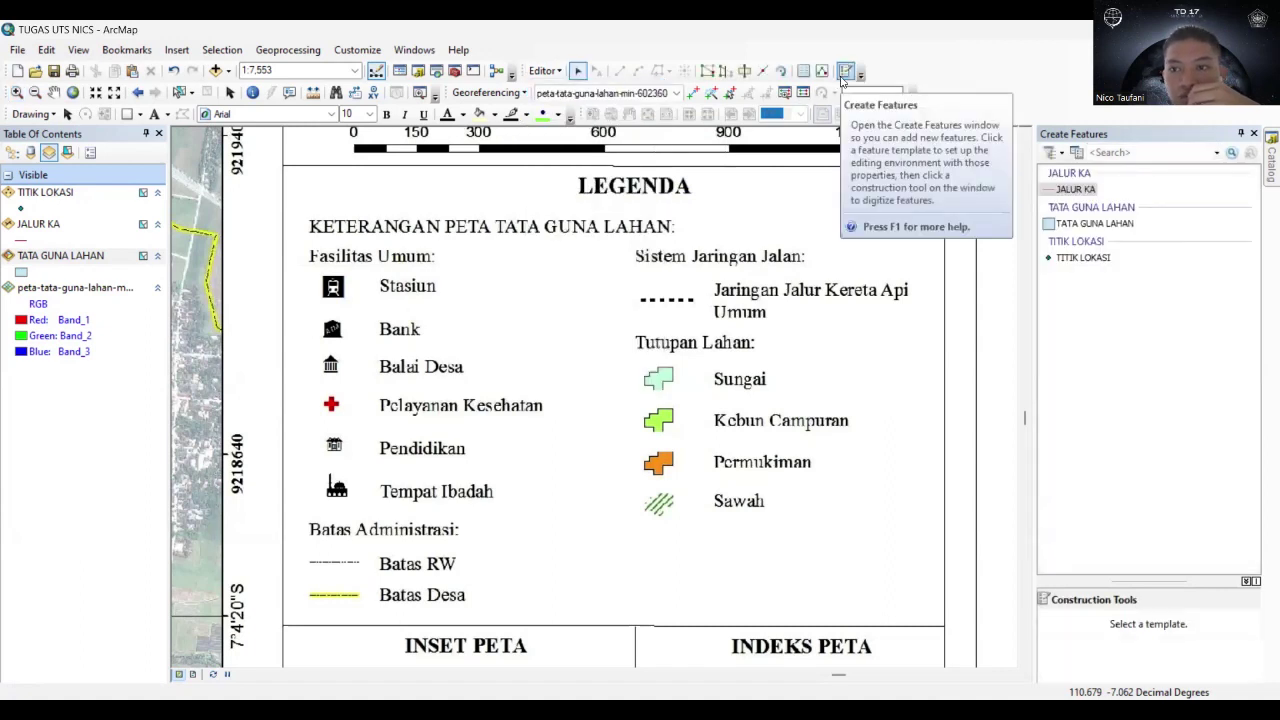
pyautogui.click(845, 72)
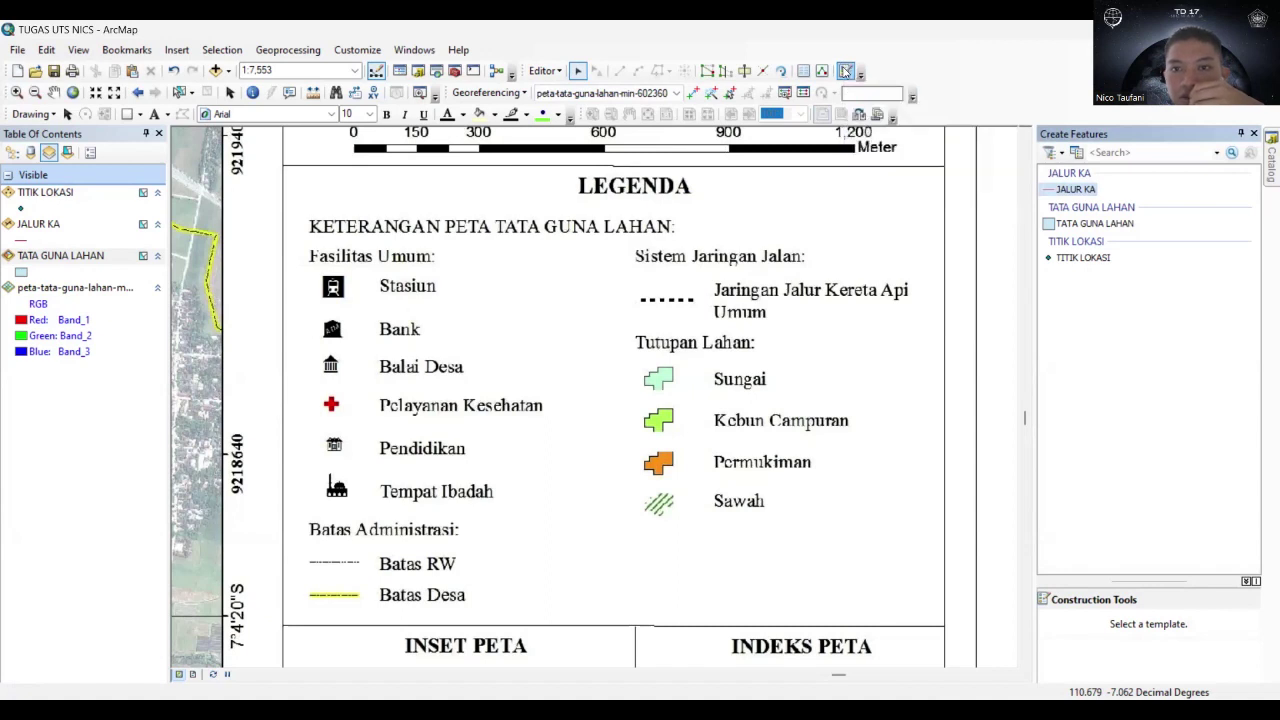
pyautogui.click(1241, 136)
pyautogui.moveTo(1264, 213)
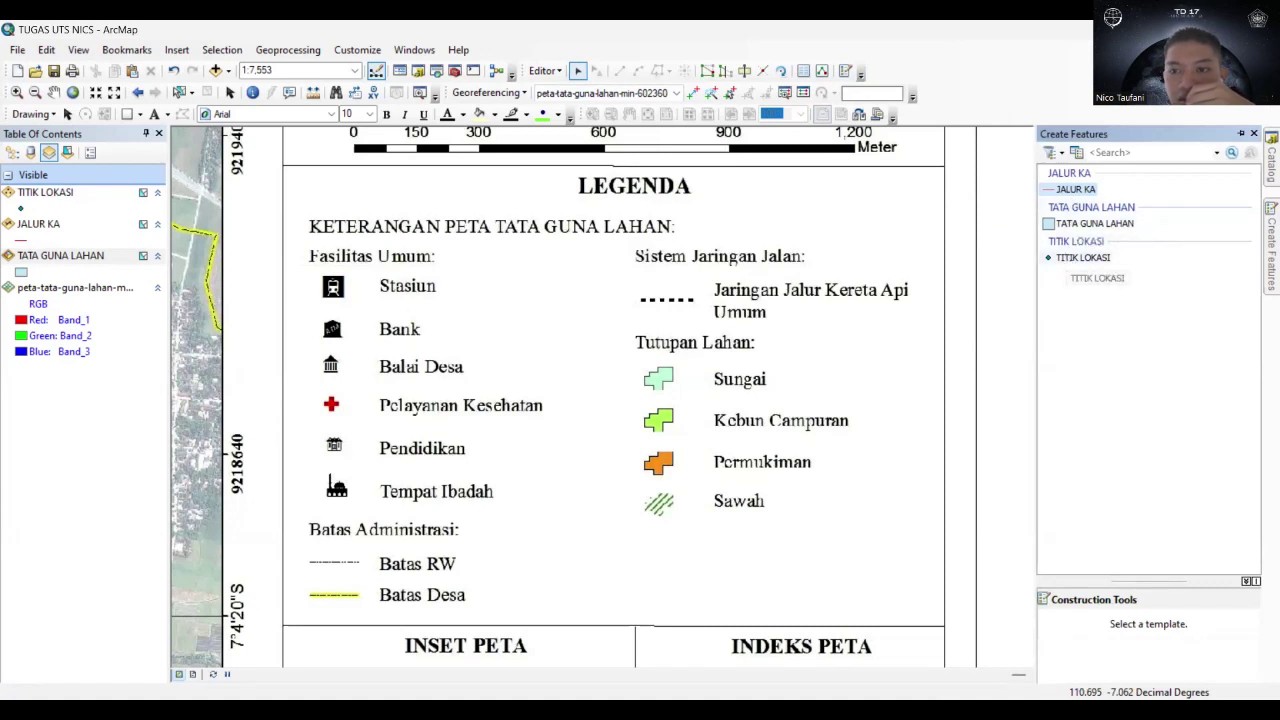
# Open the feature template organizer and show the templates of the TITIK LOKASI layer.
pyautogui.rightClick(1080, 258)
pyautogui.click(1105, 324)
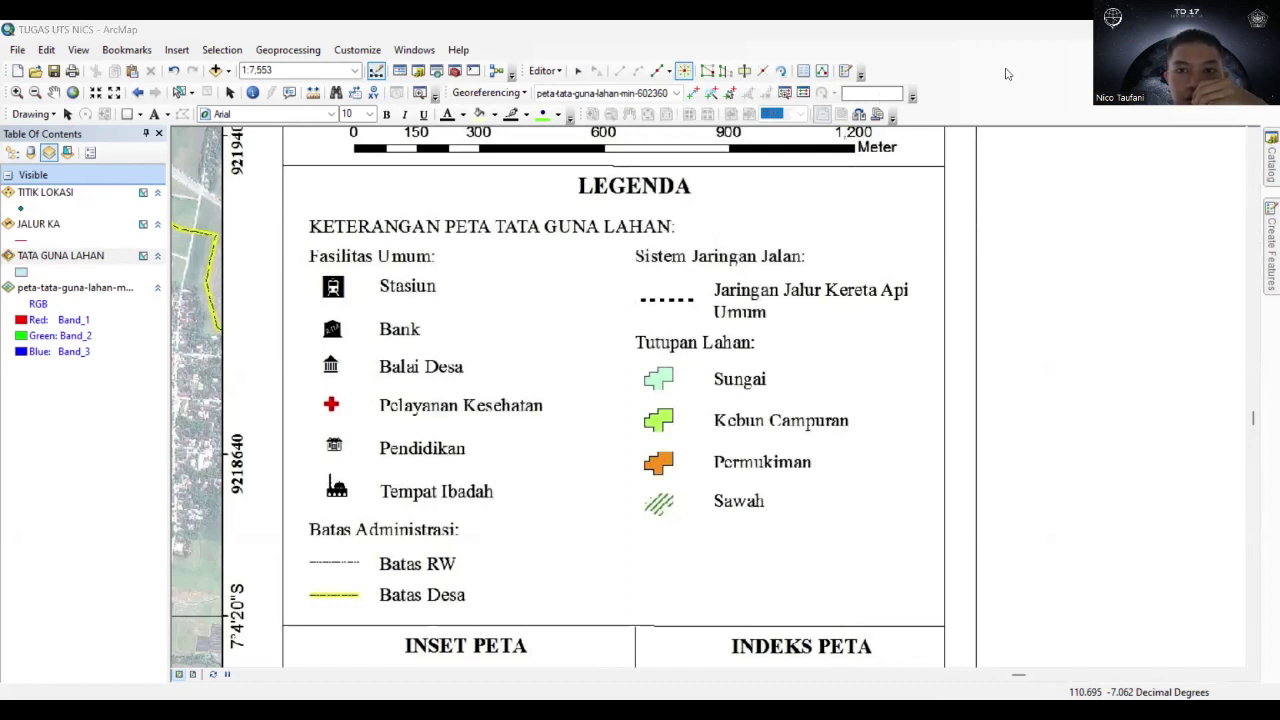
pyautogui.click(1263, 223)
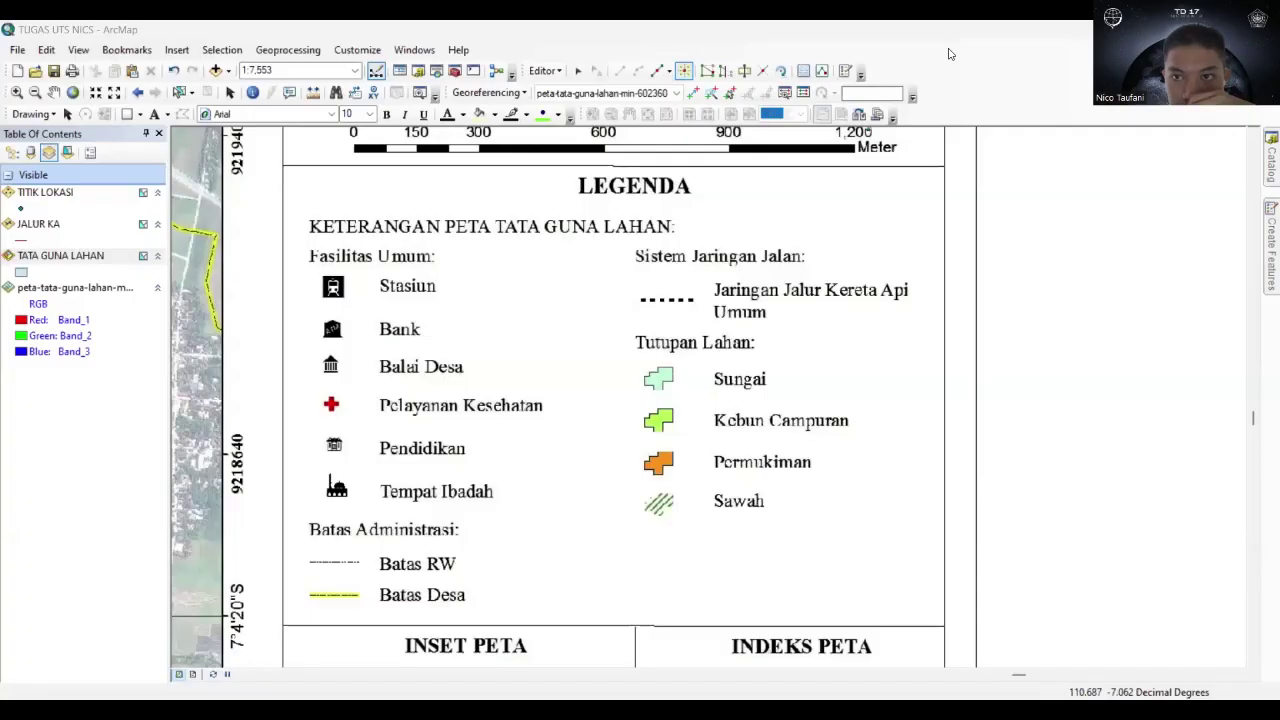
pyautogui.click(1263, 232)
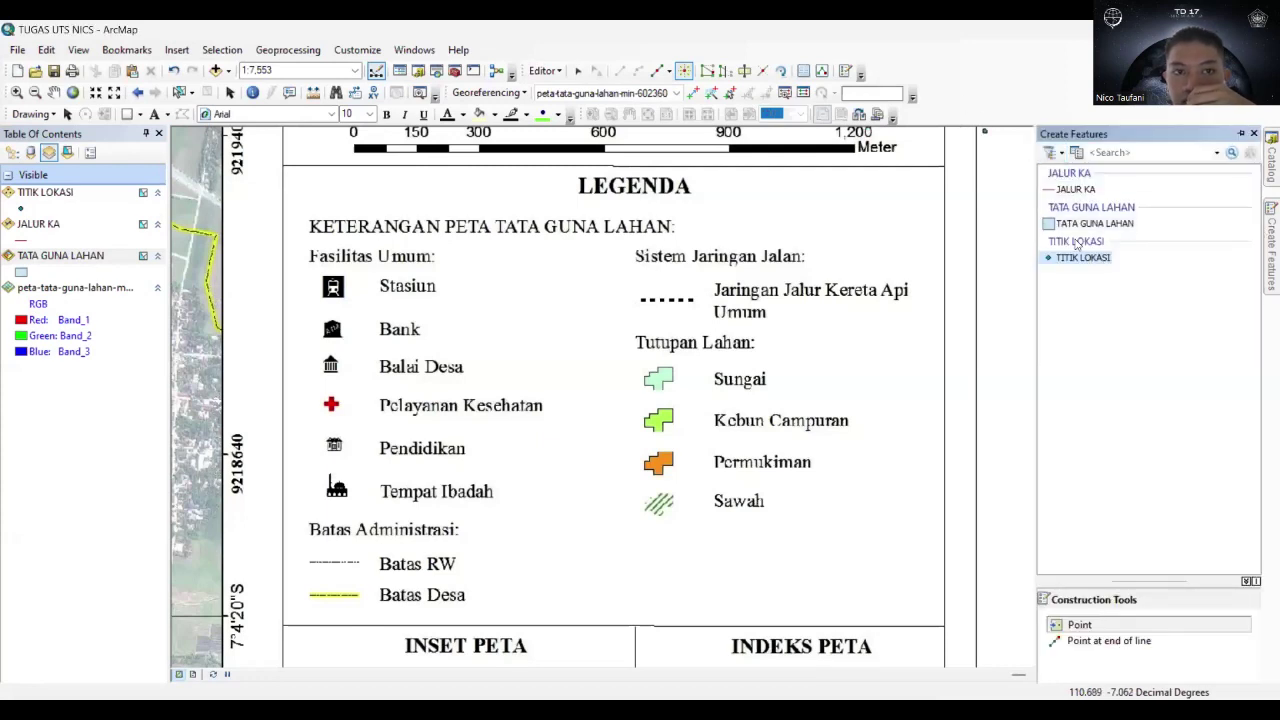
pyautogui.click(1074, 155)
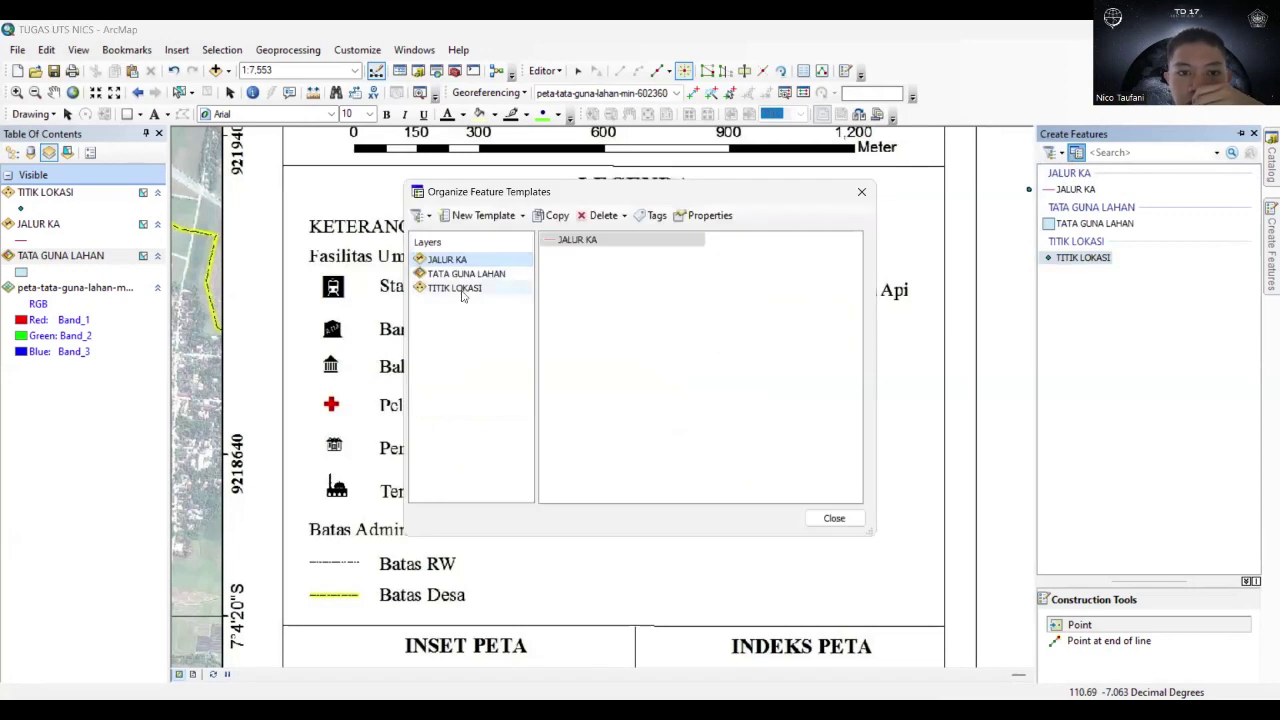
pyautogui.click(463, 290)
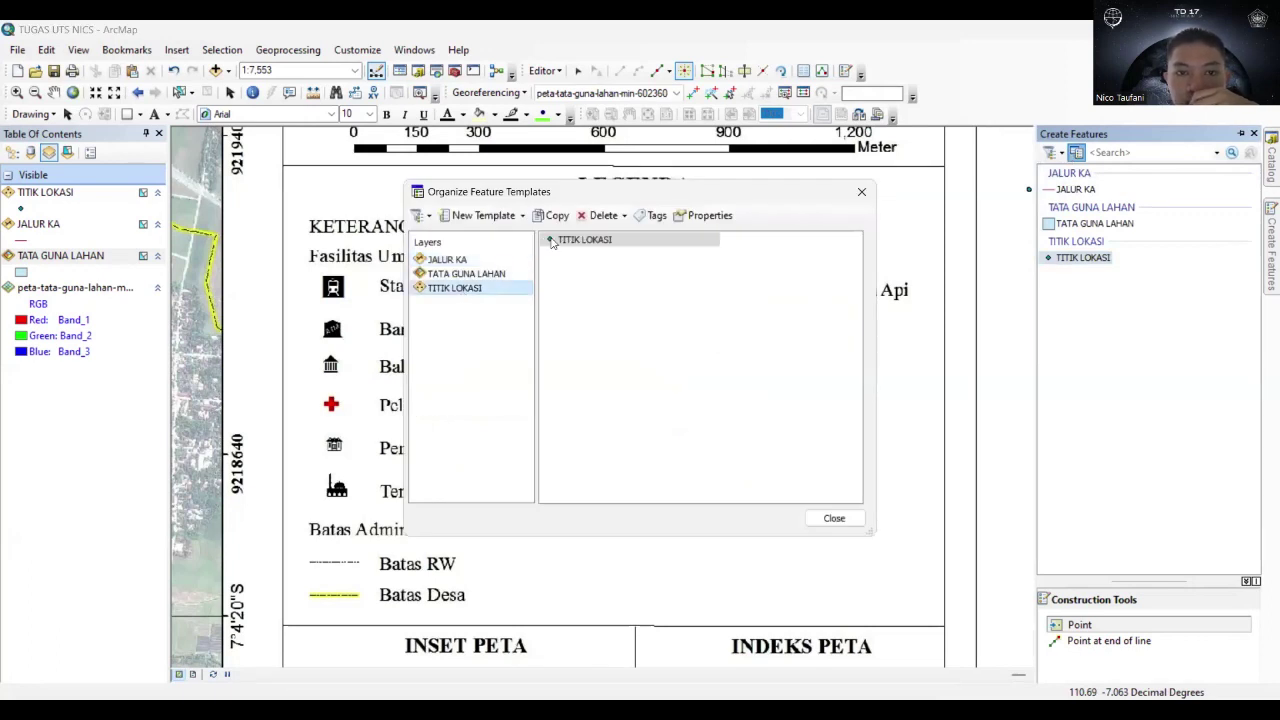
# Create five additional feature templates for the TITIK LOKASI layer.
pyautogui.click(505, 226)
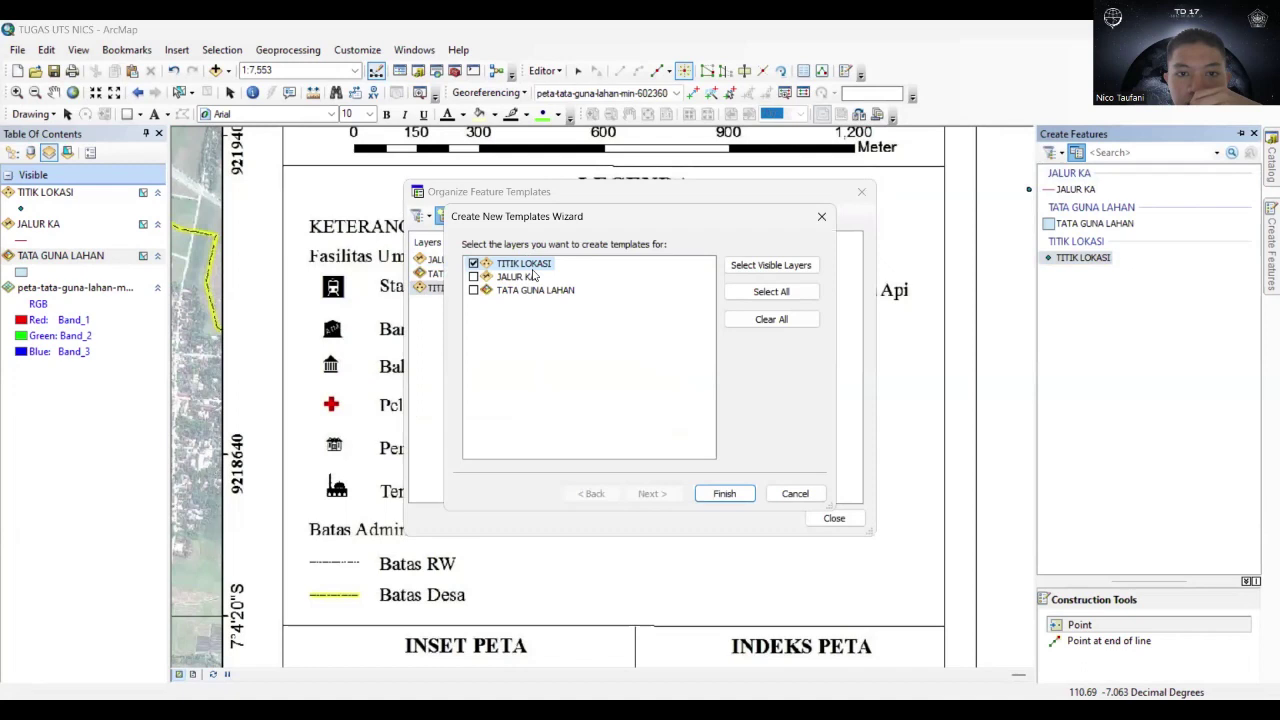
pyautogui.click(733, 496)
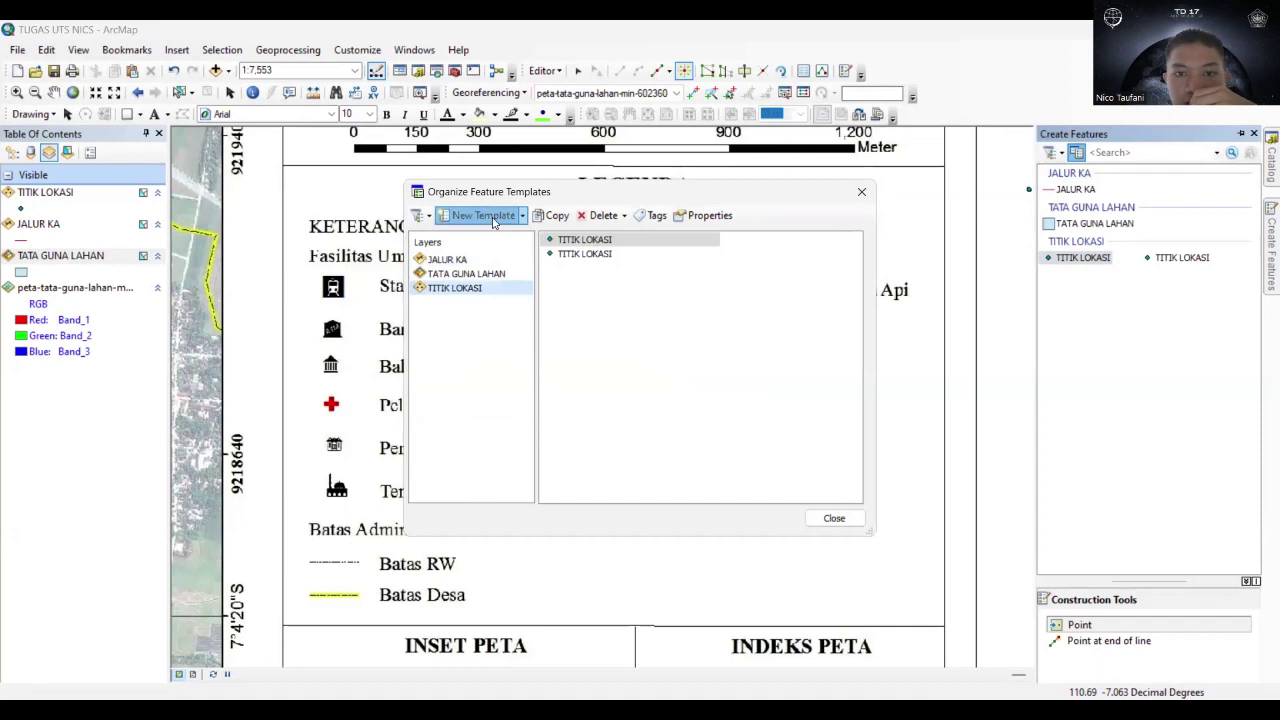
pyautogui.click(490, 216)
pyautogui.click(707, 500)
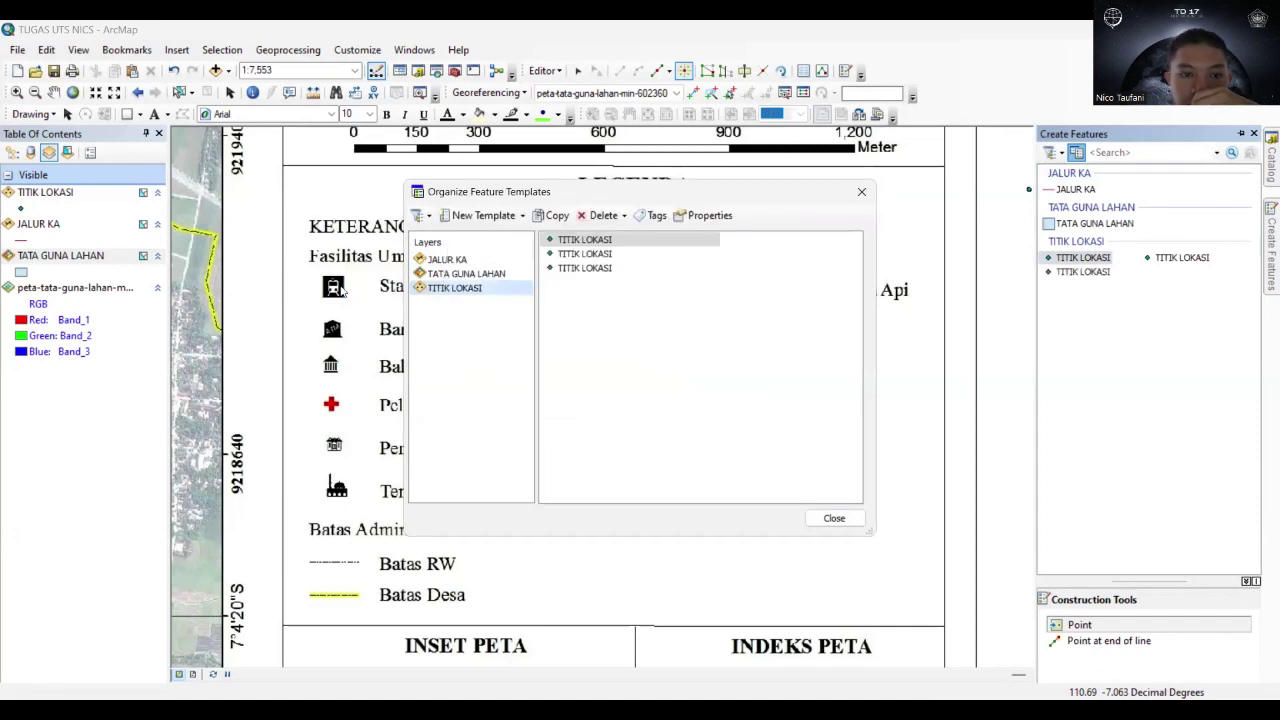
pyautogui.click(485, 216)
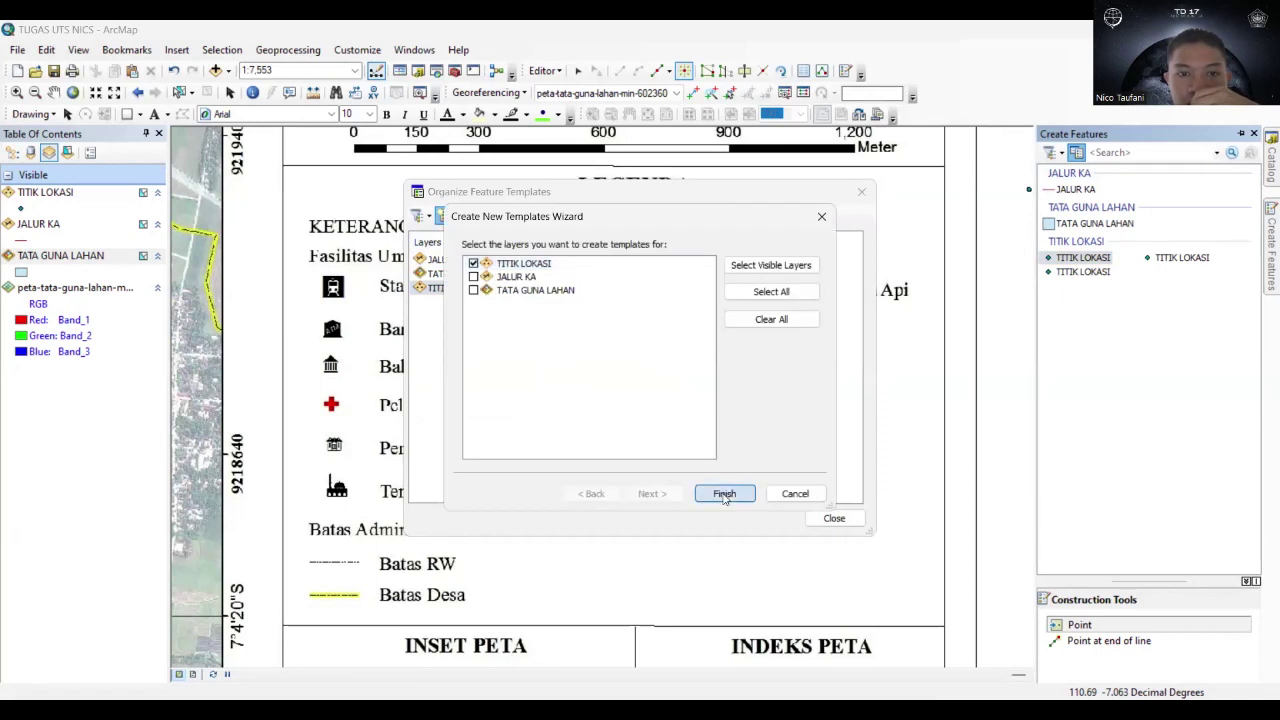
pyautogui.click(725, 494)
pyautogui.click(469, 217)
pyautogui.click(724, 494)
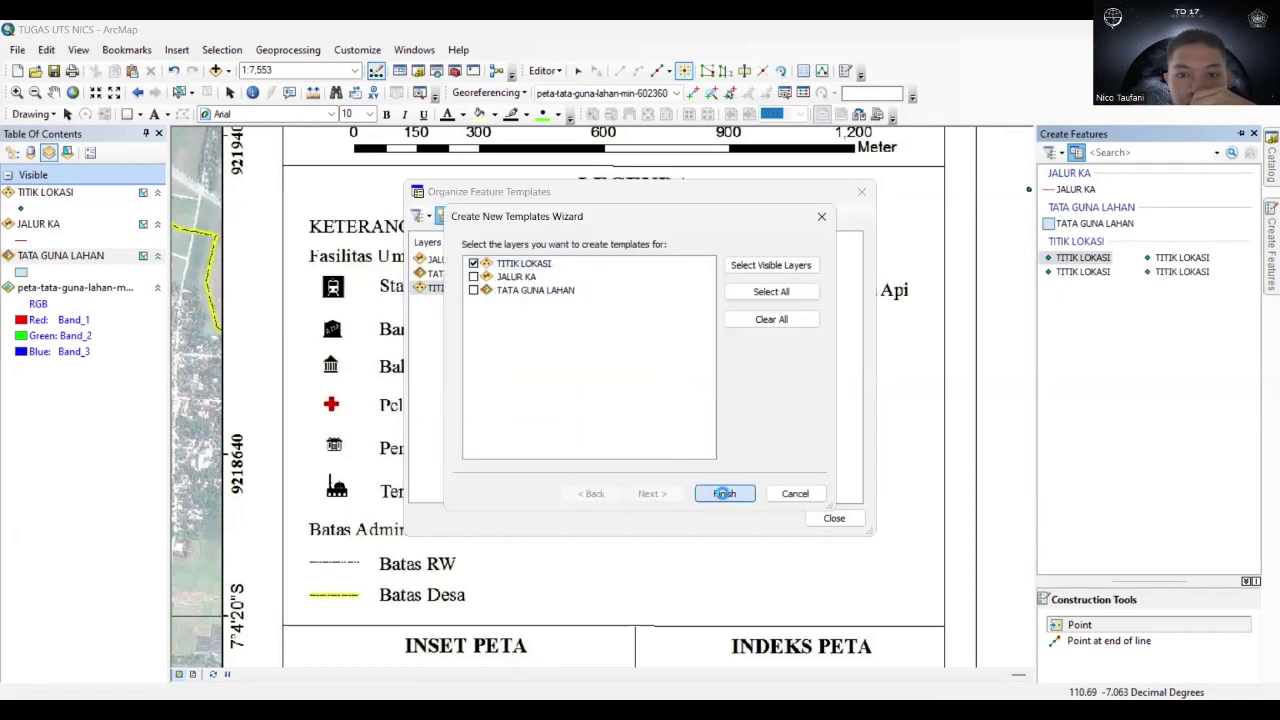
pyautogui.click(474, 217)
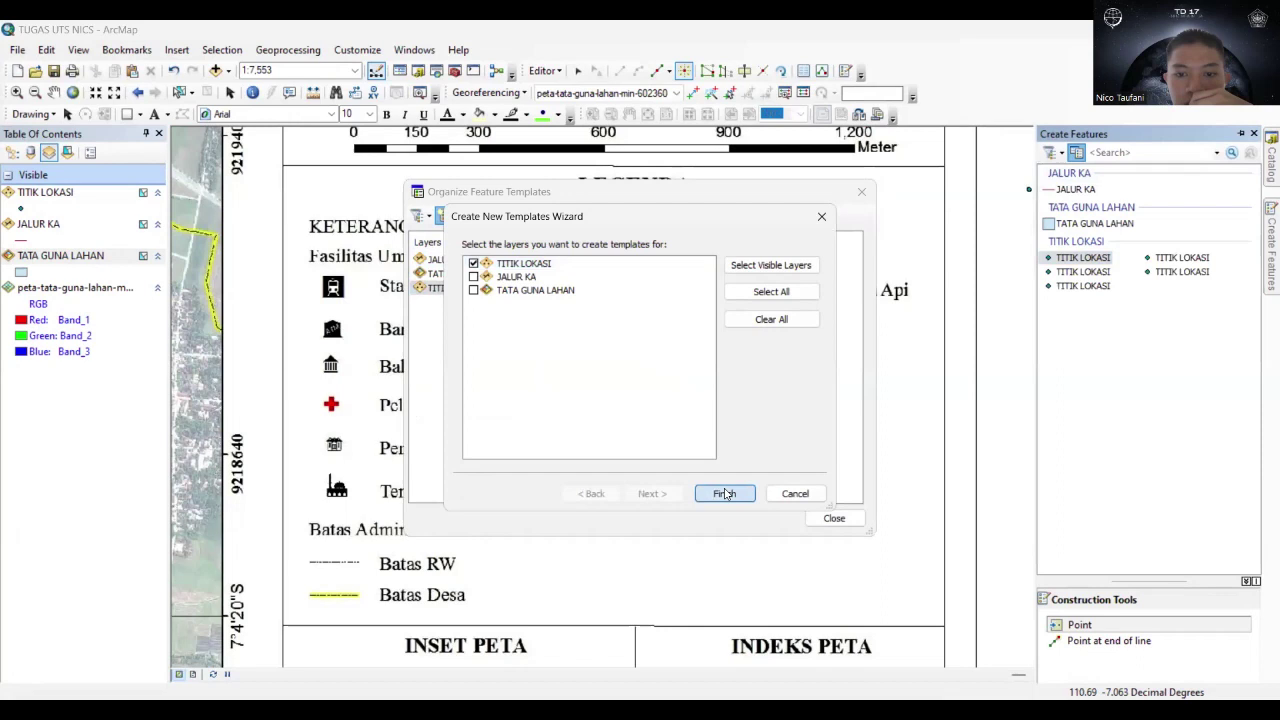
pyautogui.click(727, 492)
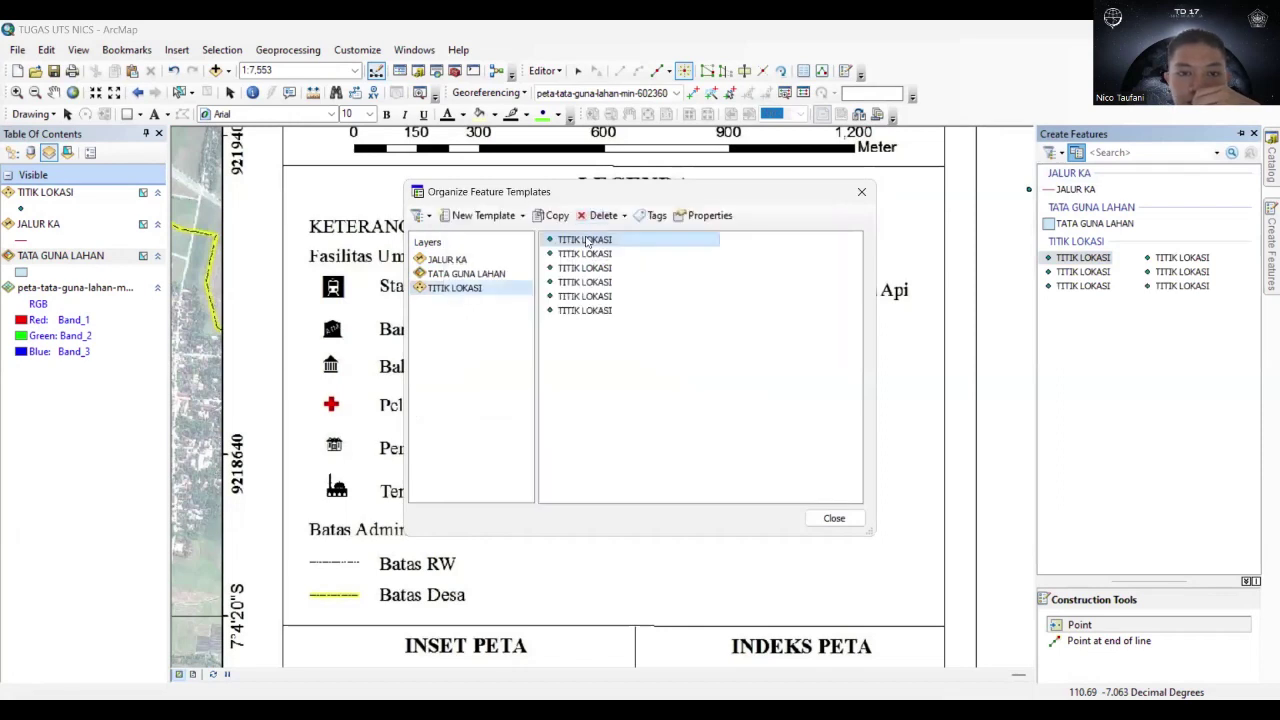
# Name the first TITIK LOKASI template STASIUN KA and set its KETERANGAN value to STASIUN KA.
pyautogui.rightClick(588, 242)
pyautogui.click(638, 306)
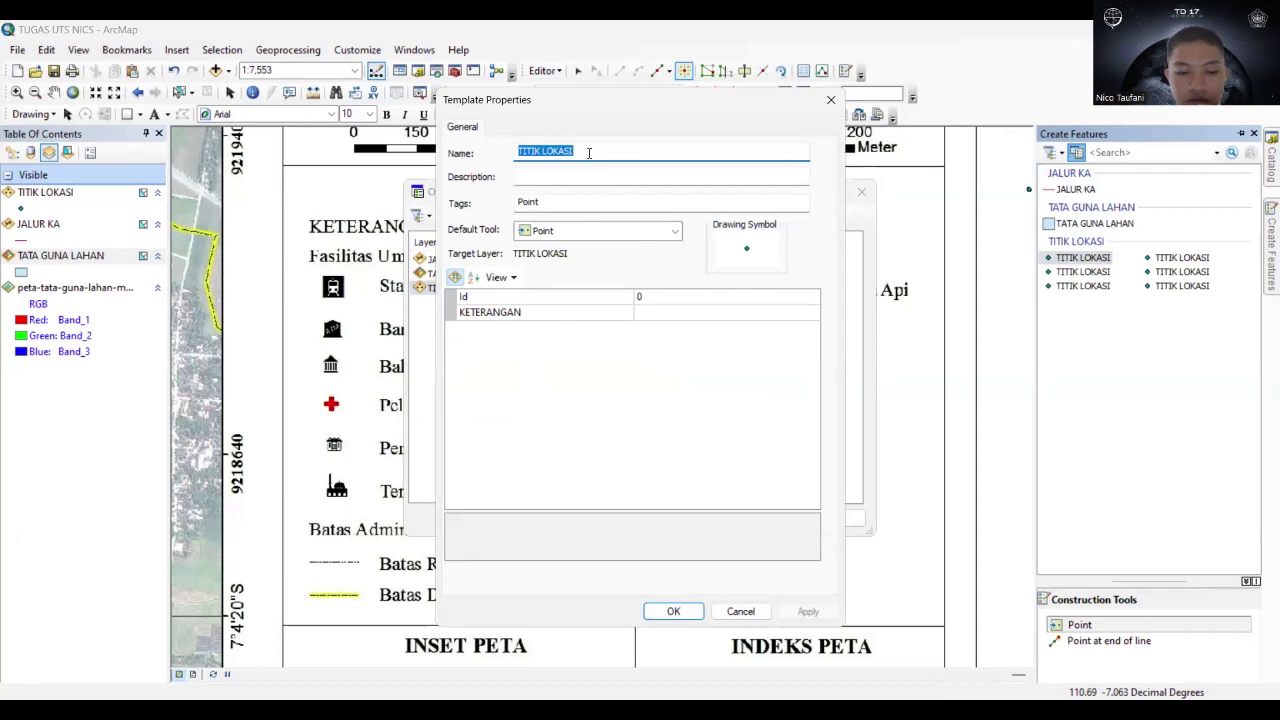
pyautogui.write('S')
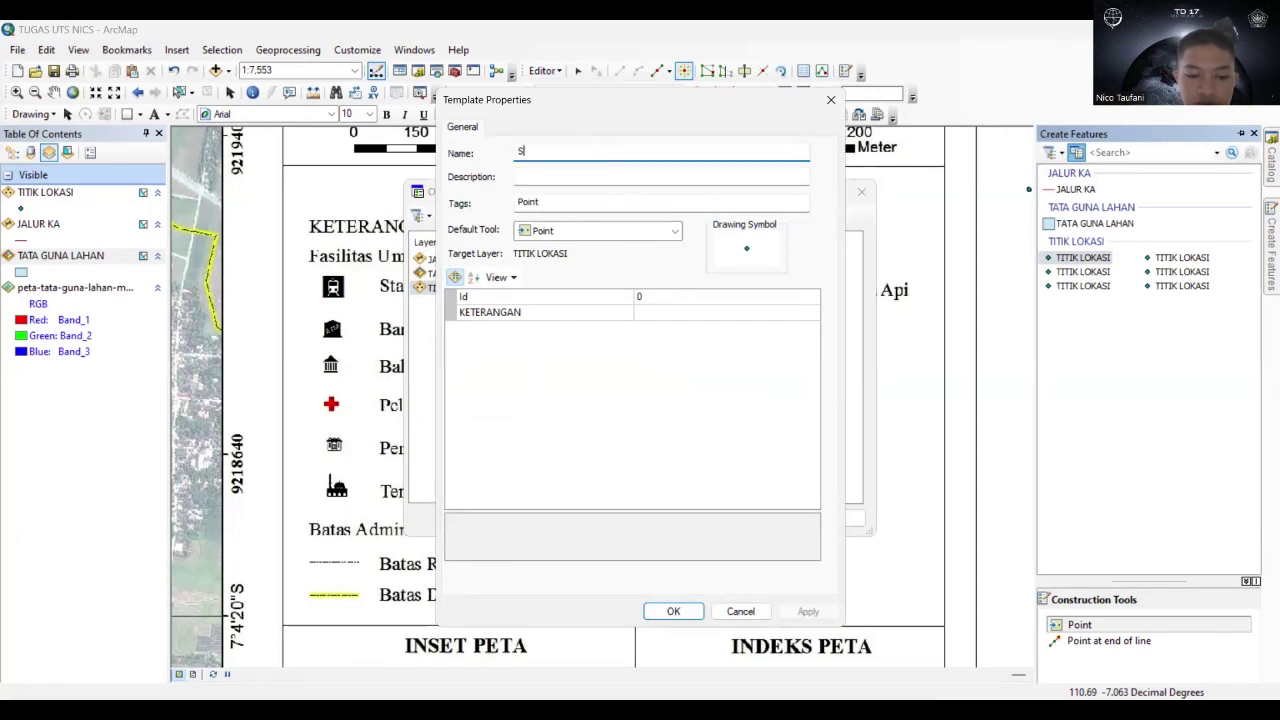
pyautogui.write('ATASIUN')
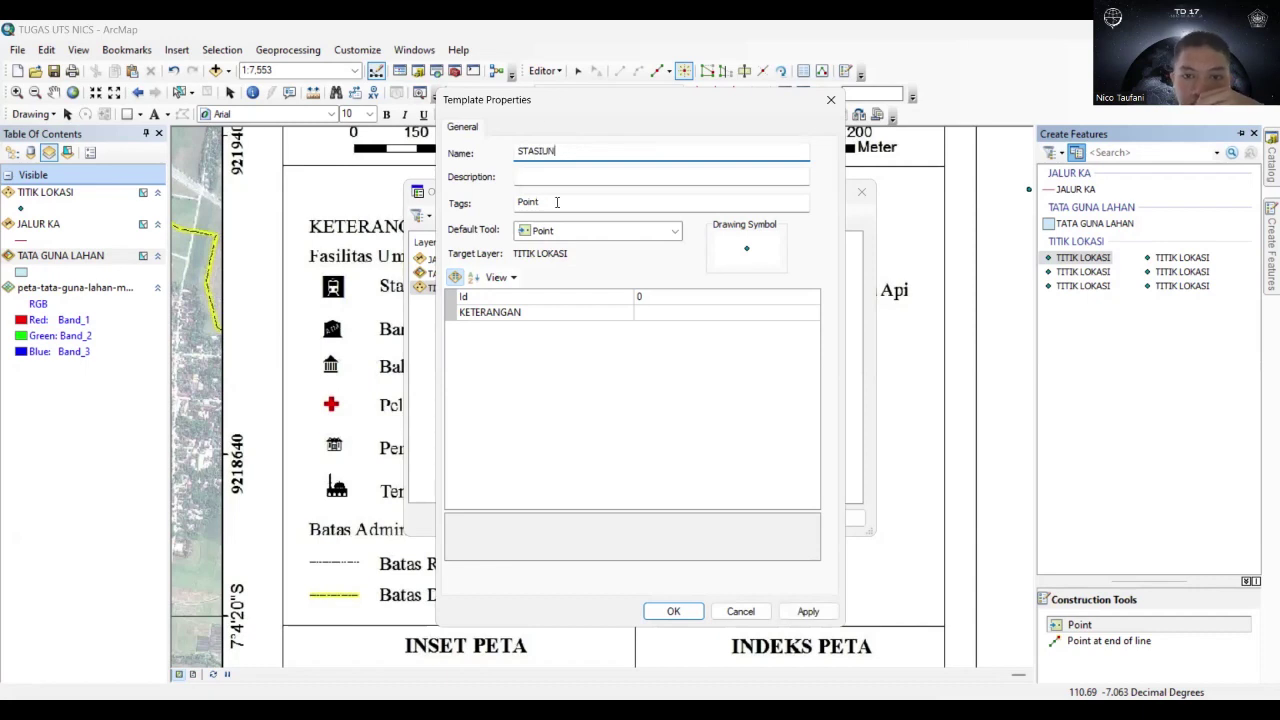
pyautogui.click(659, 310)
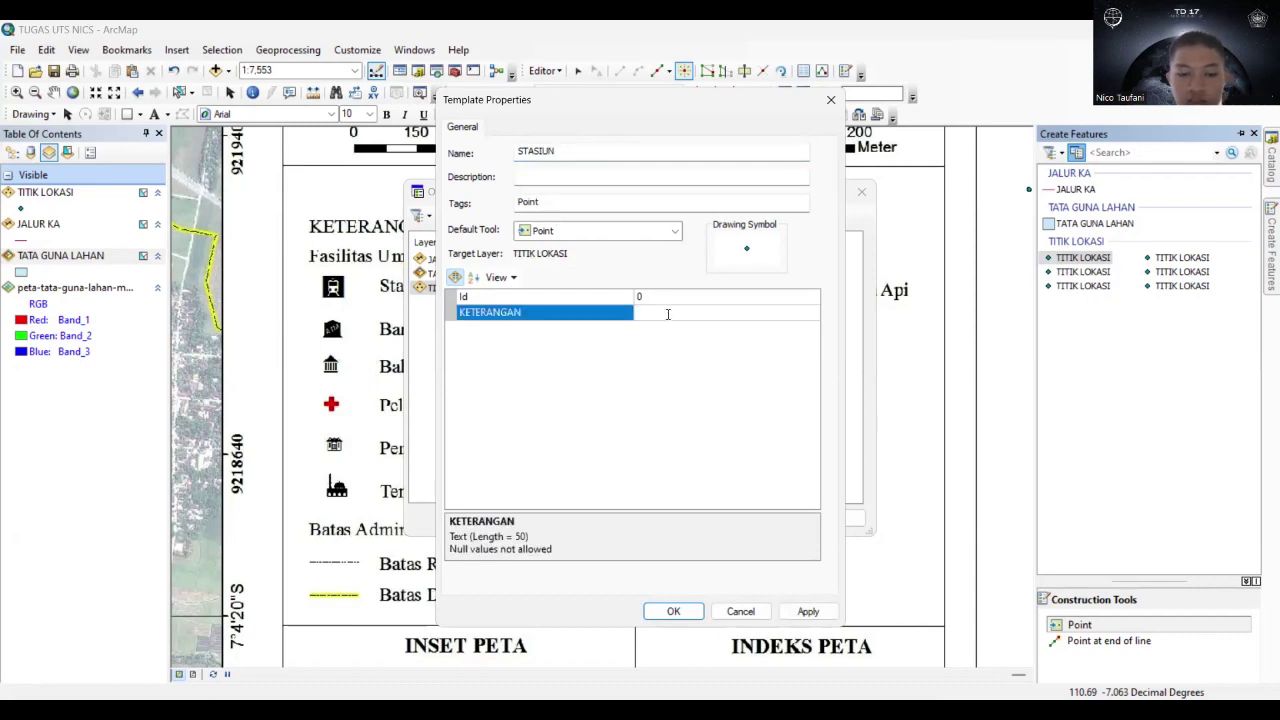
pyautogui.write('STAS')
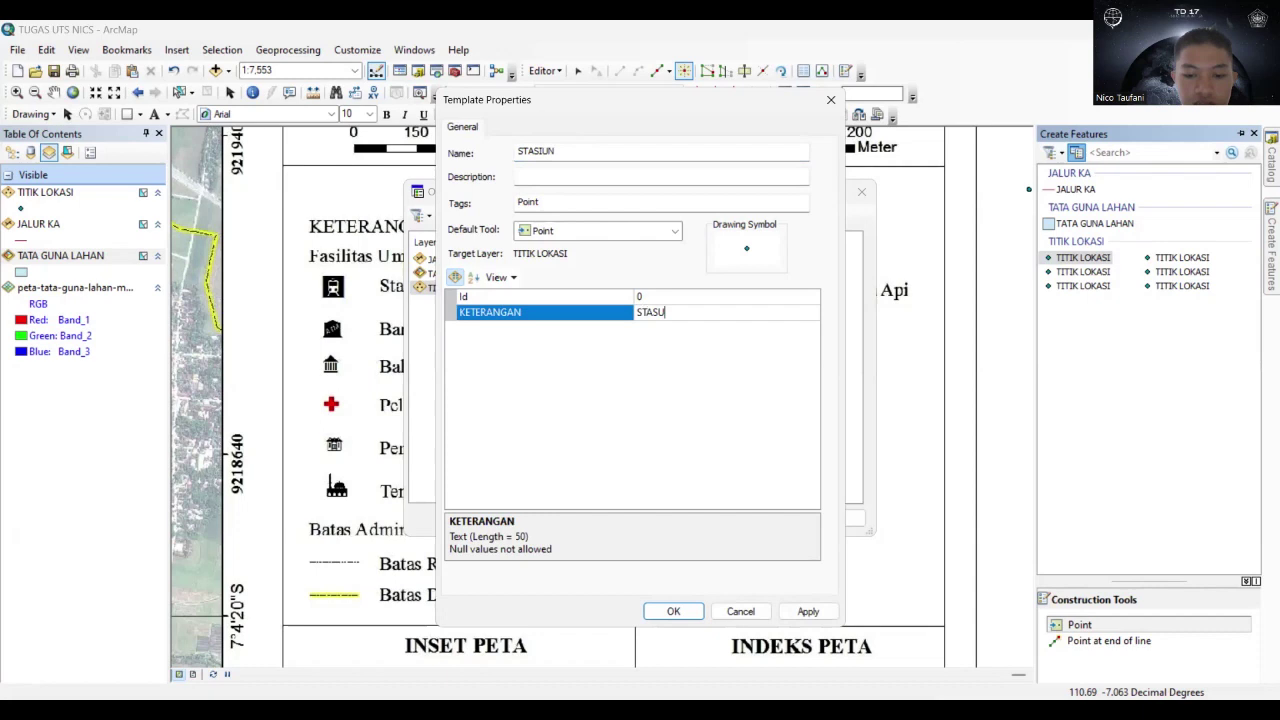
pyautogui.write('IUN')
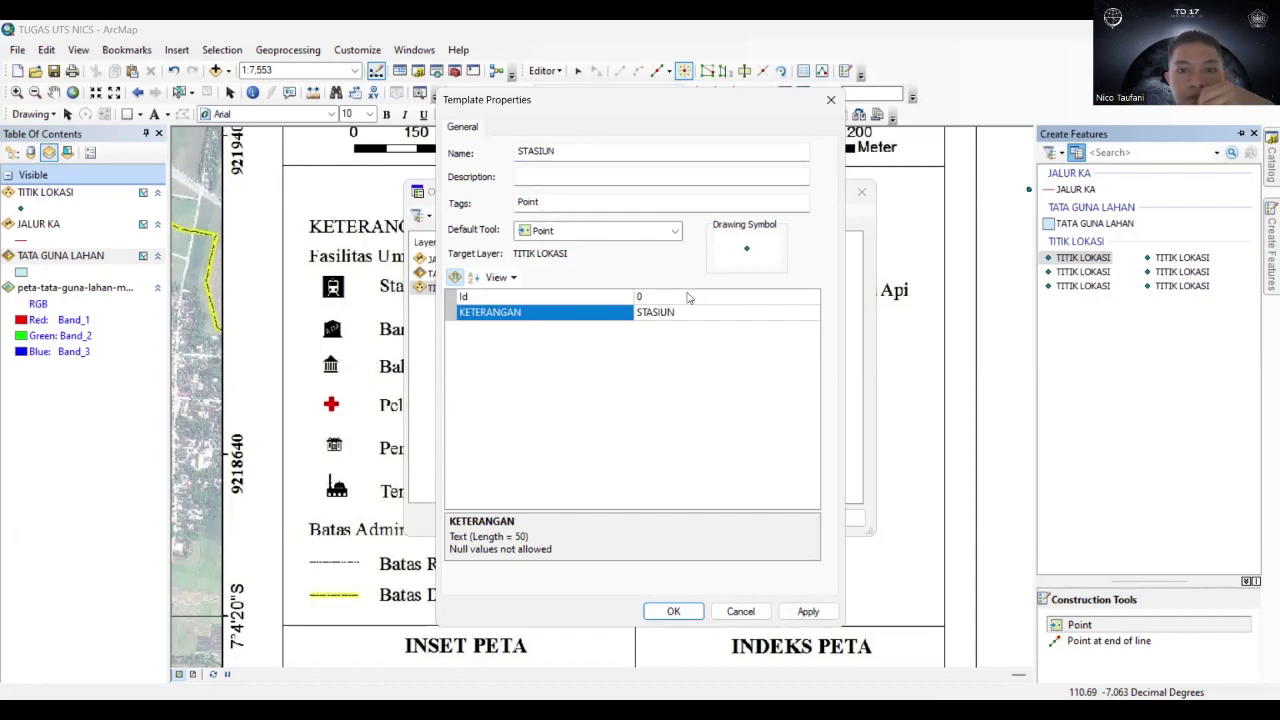
pyautogui.write(' KA')
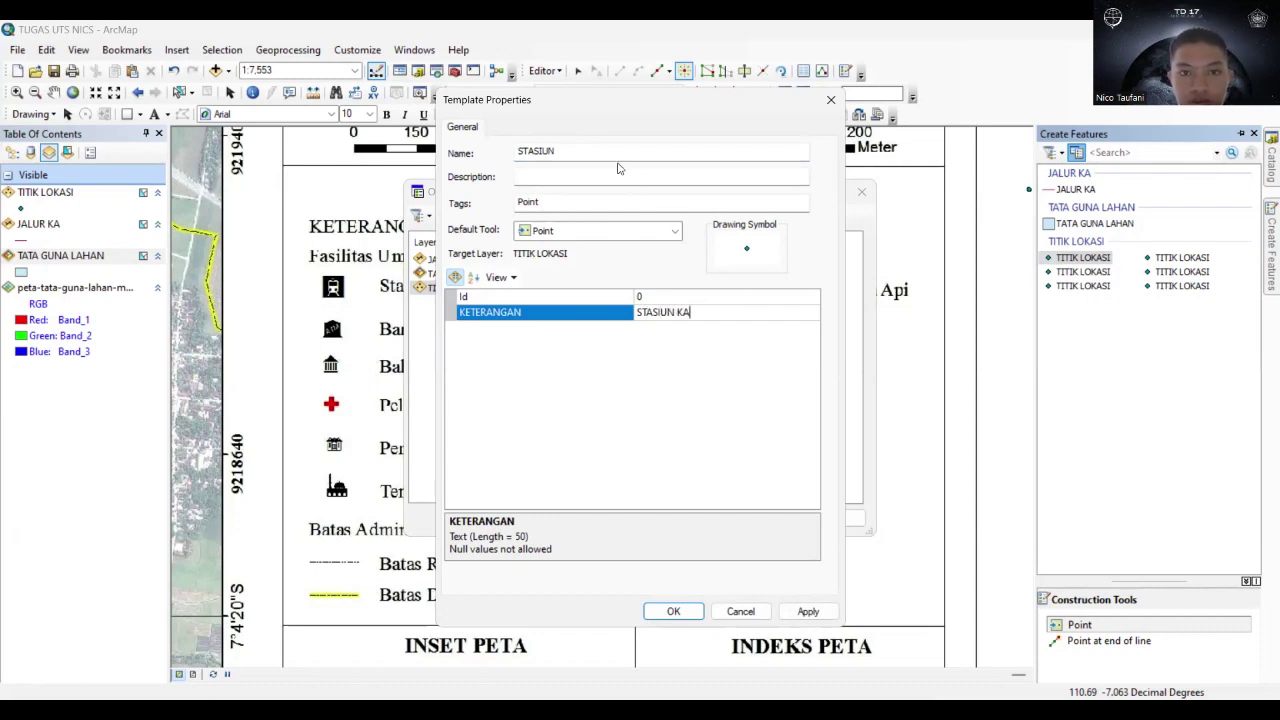
pyautogui.press('Return')
pyautogui.click(584, 150)
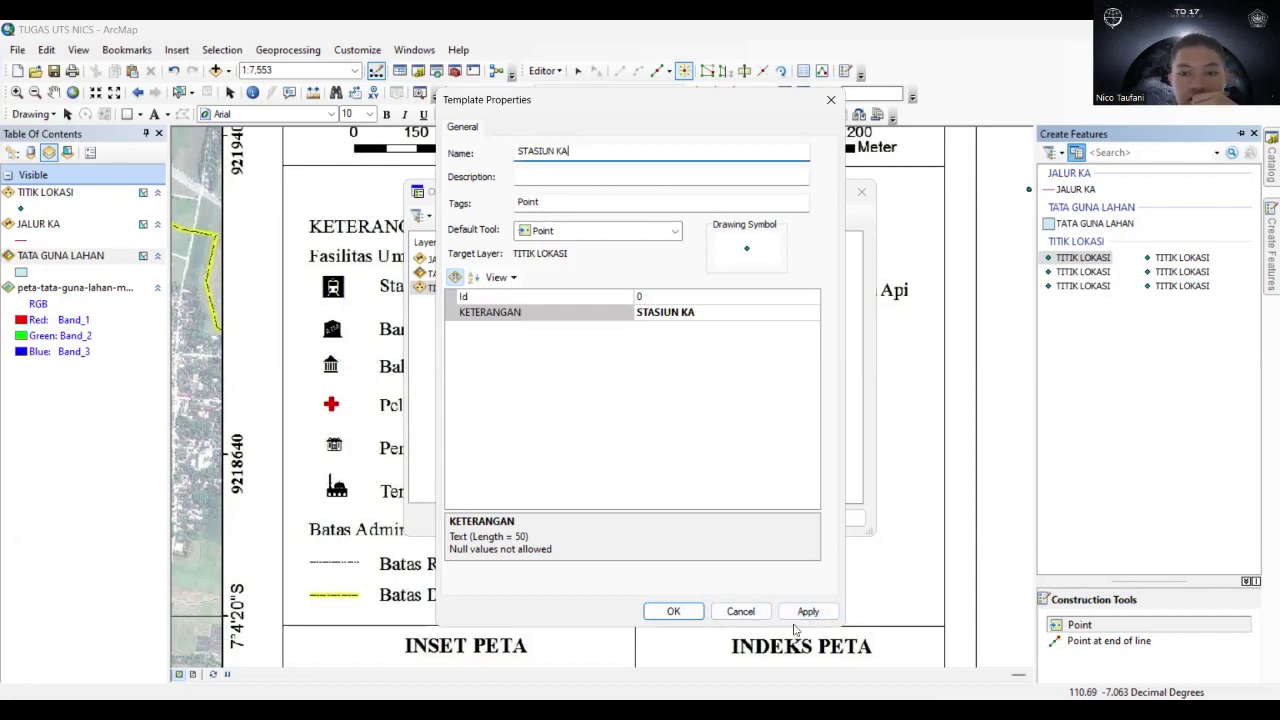
pyautogui.click(693, 614)
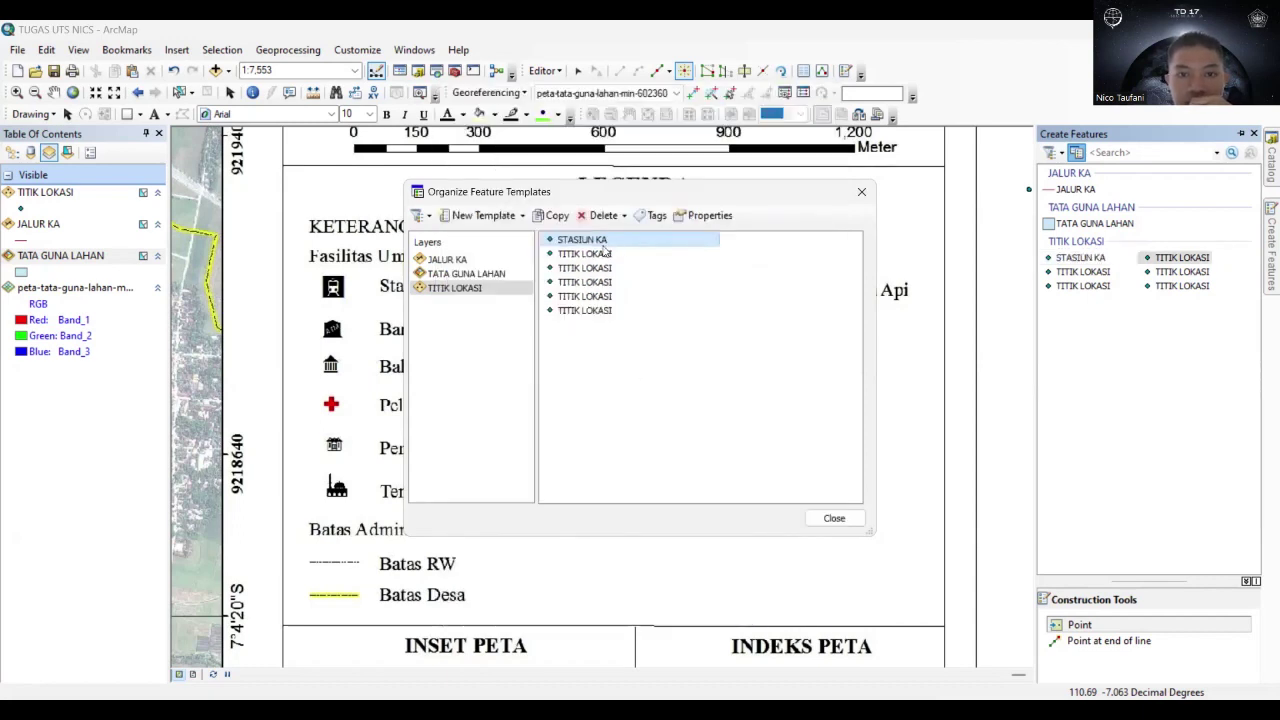
# Rename the next TITIK LOKASI template as BANK and set its KETERANGAN value to BANK.
pyautogui.click(603, 258)
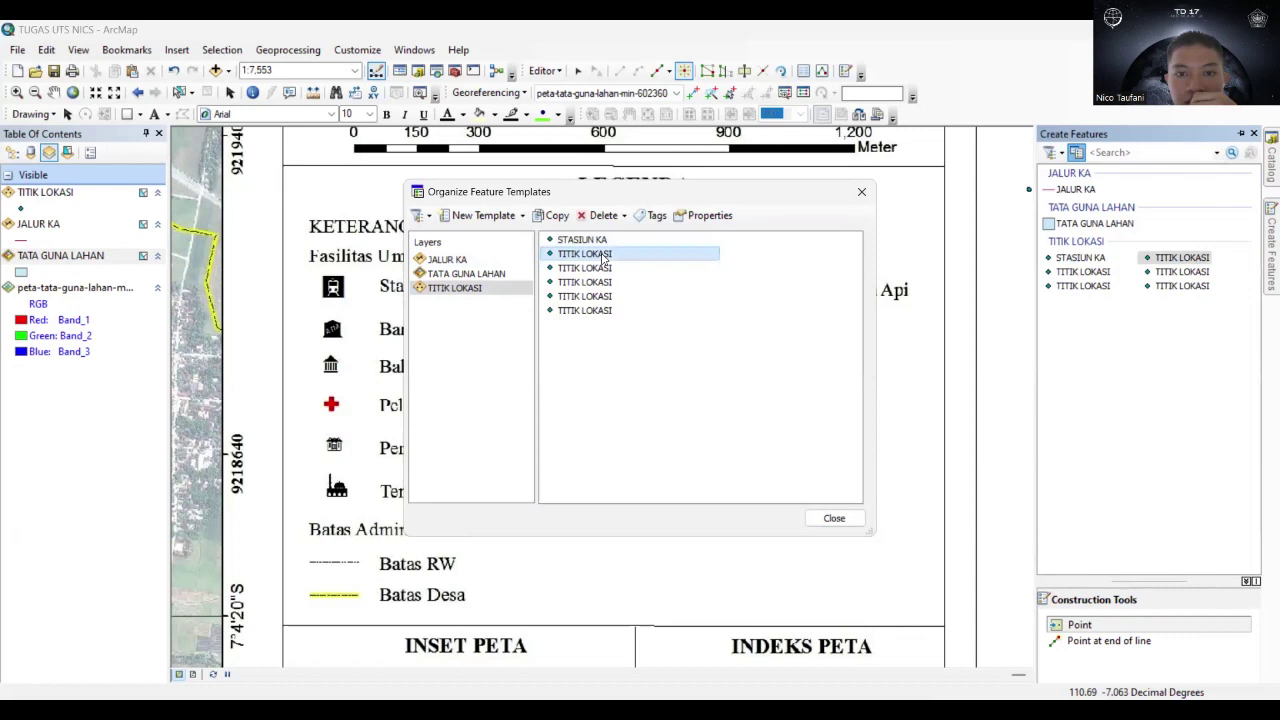
pyautogui.rightClick(603, 258)
pyautogui.click(660, 323)
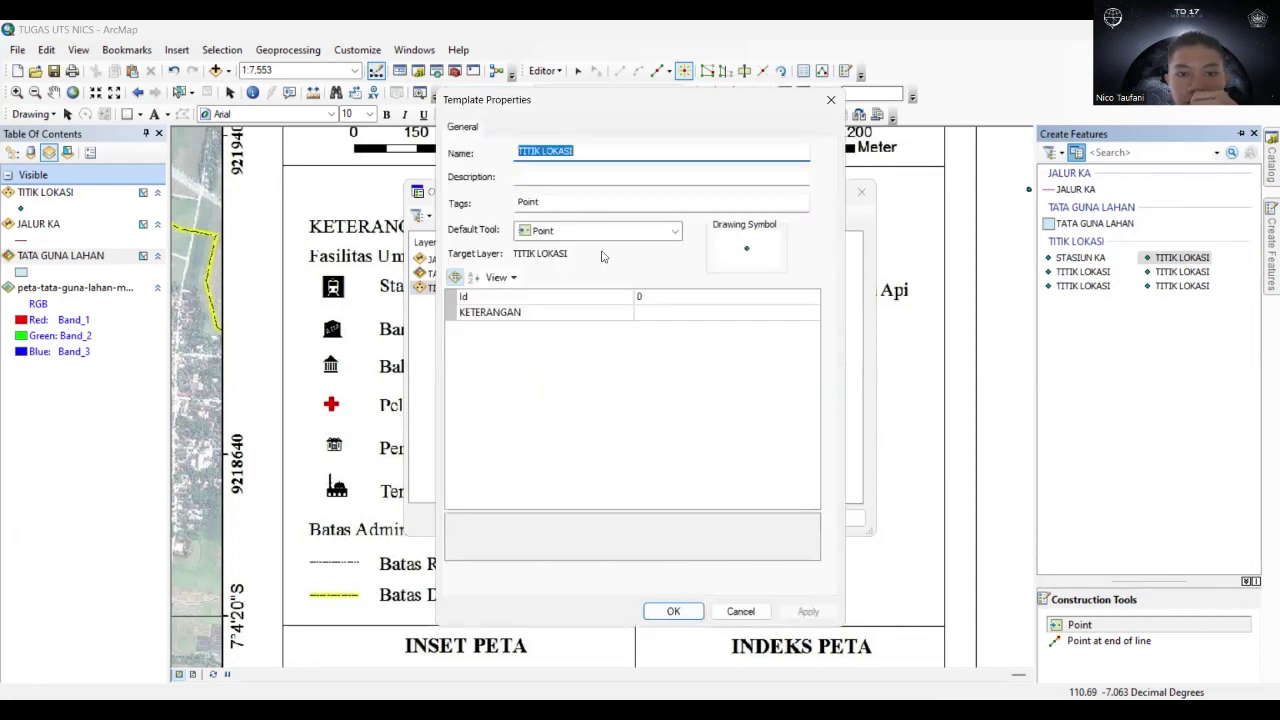
pyautogui.write('ATM')
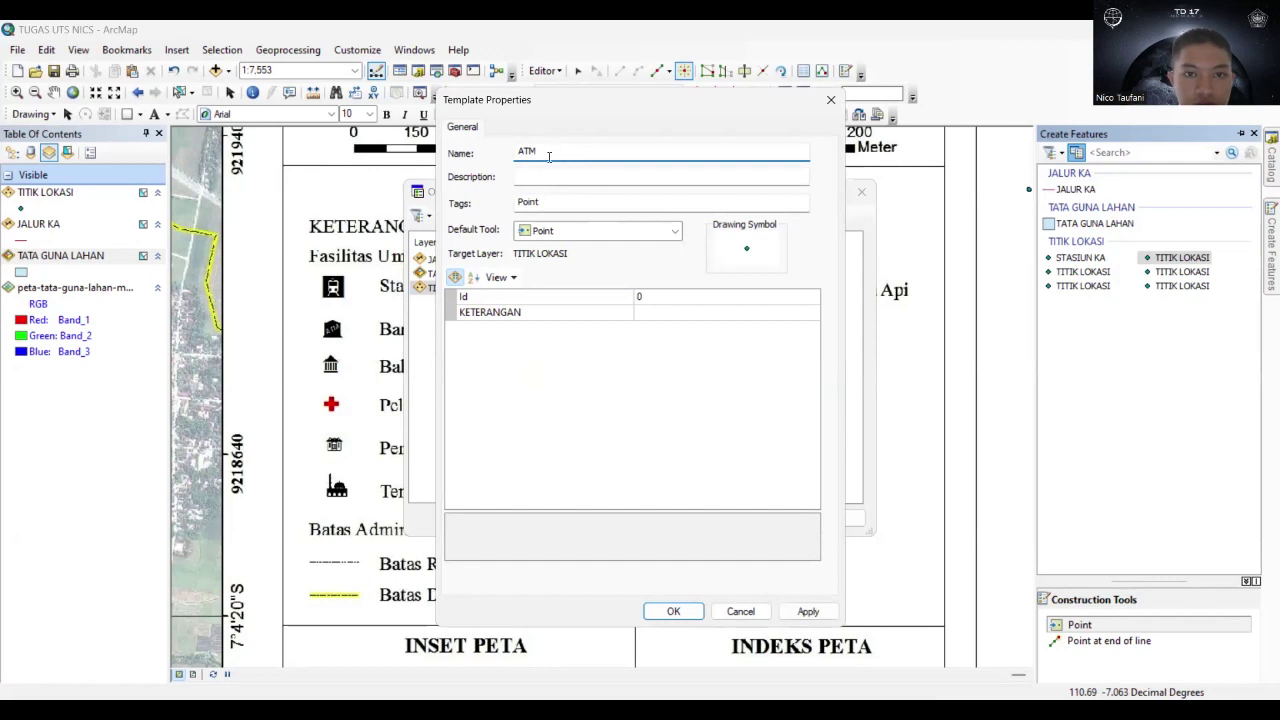
pyautogui.moveTo(549, 156); pyautogui.dragTo(481, 158)
pyautogui.write('BANK')
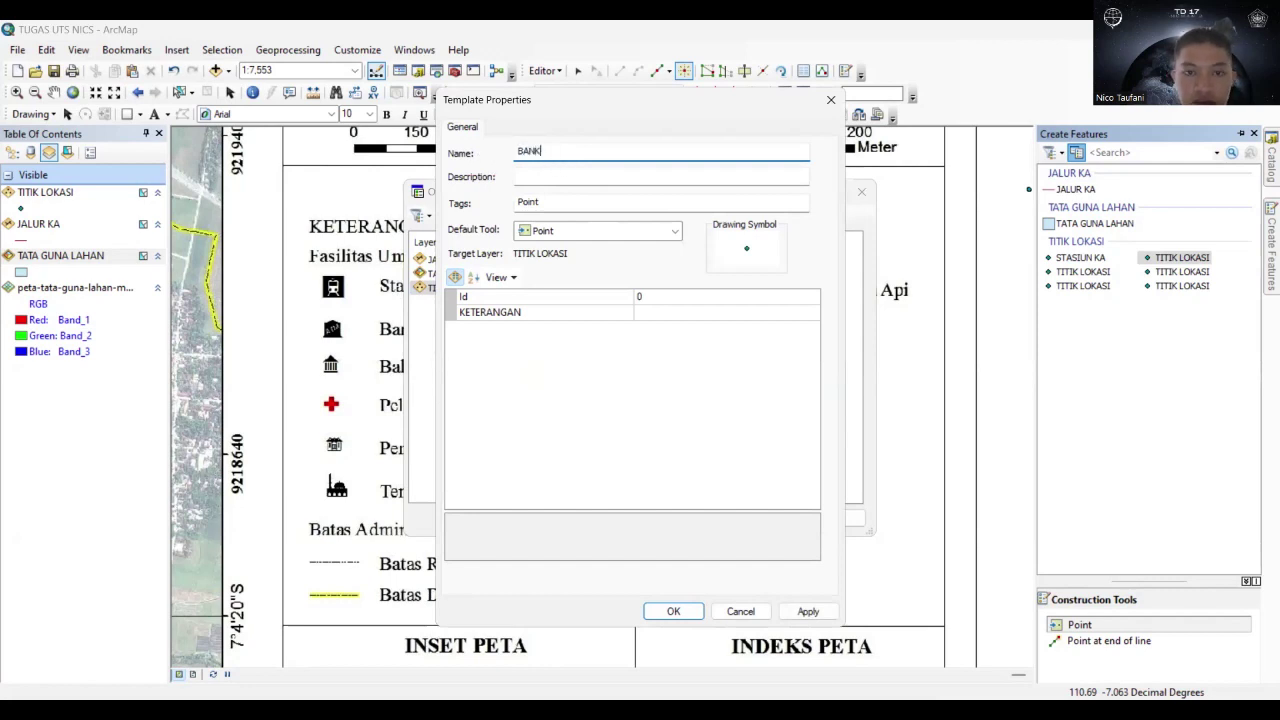
pyautogui.click(676, 313)
pyautogui.write('BANK')
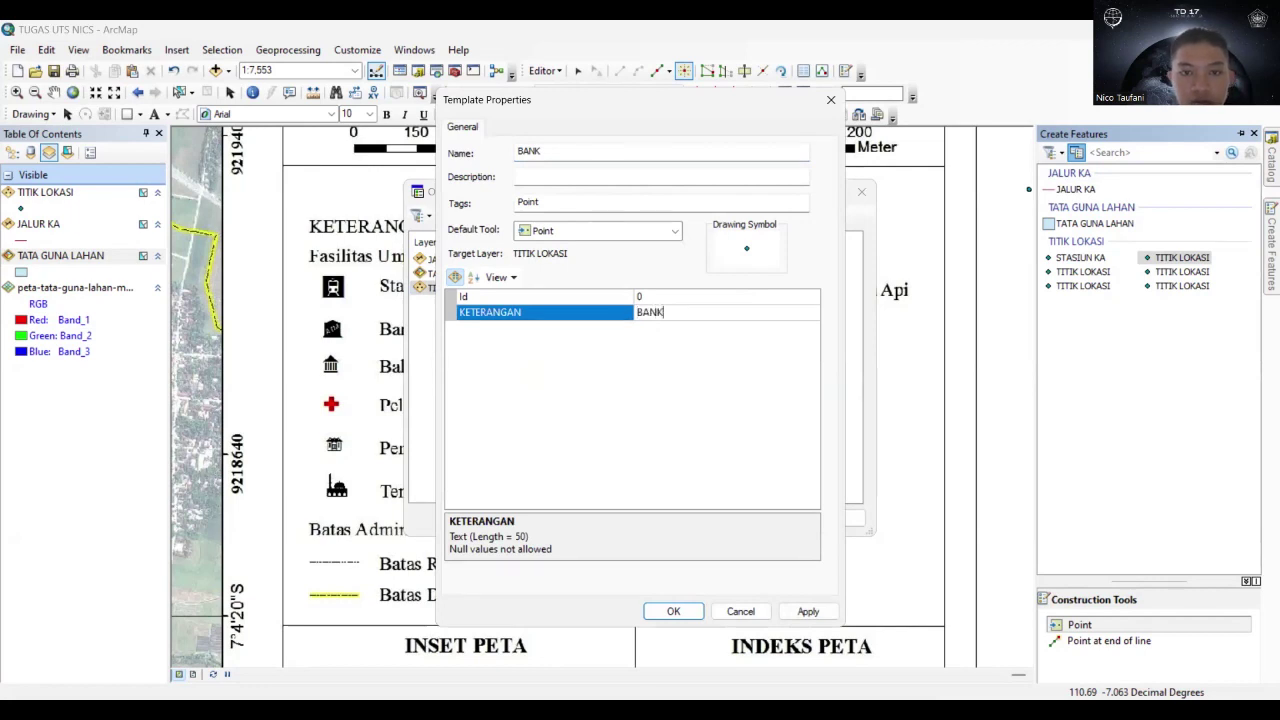
pyautogui.click(675, 613)
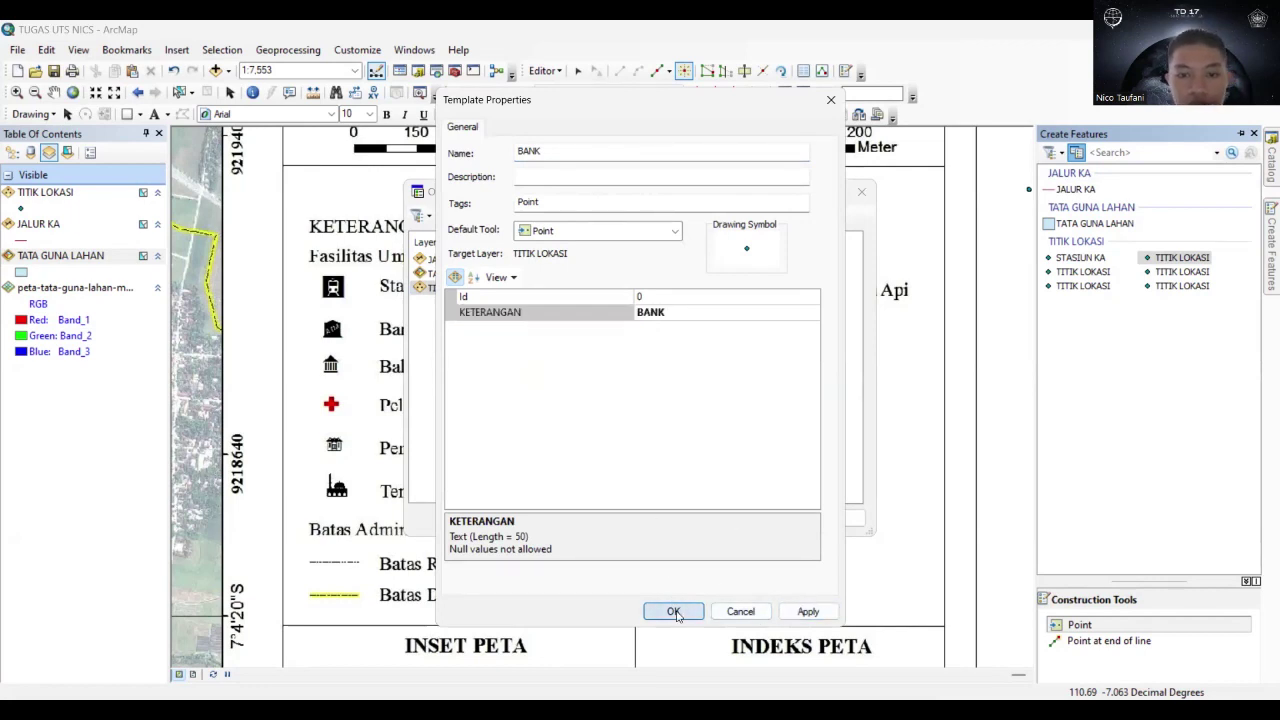
# Rename another unnamed TITIK LOKASI template as BALAI DESA and set its KETERANGAN value to BALAI DESA.
pyautogui.rightClick(594, 270)
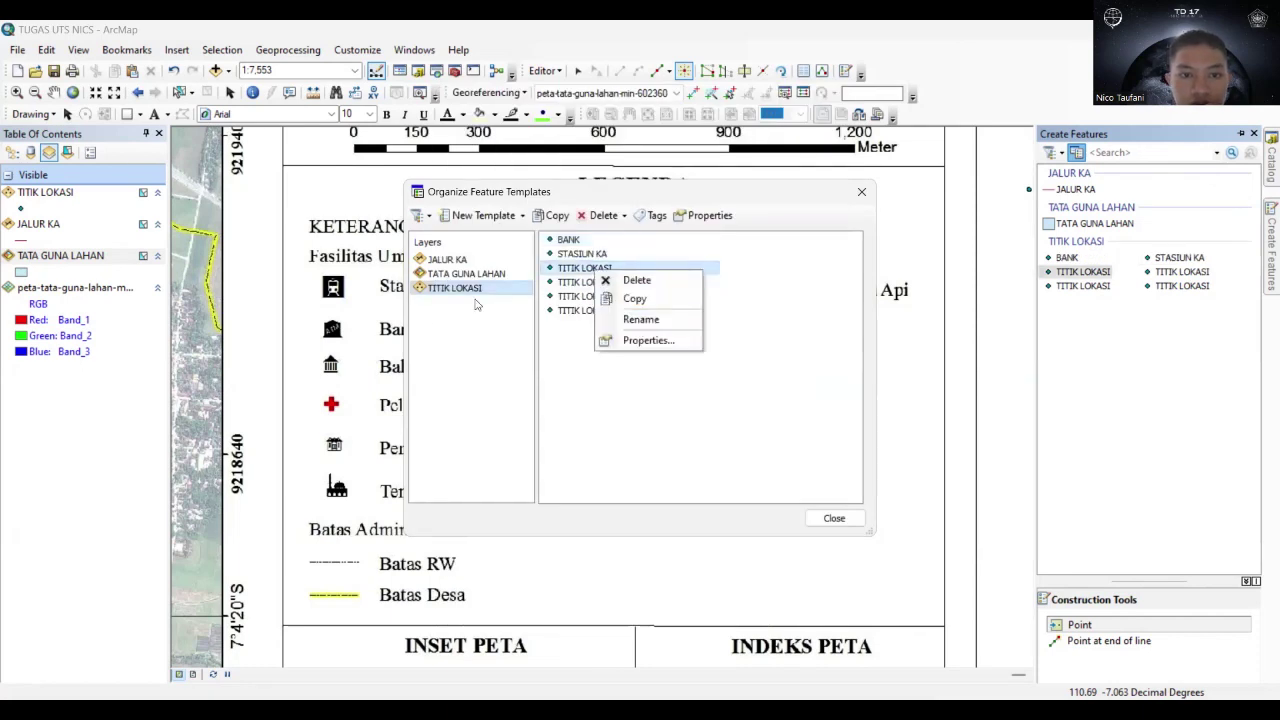
pyautogui.click(645, 340)
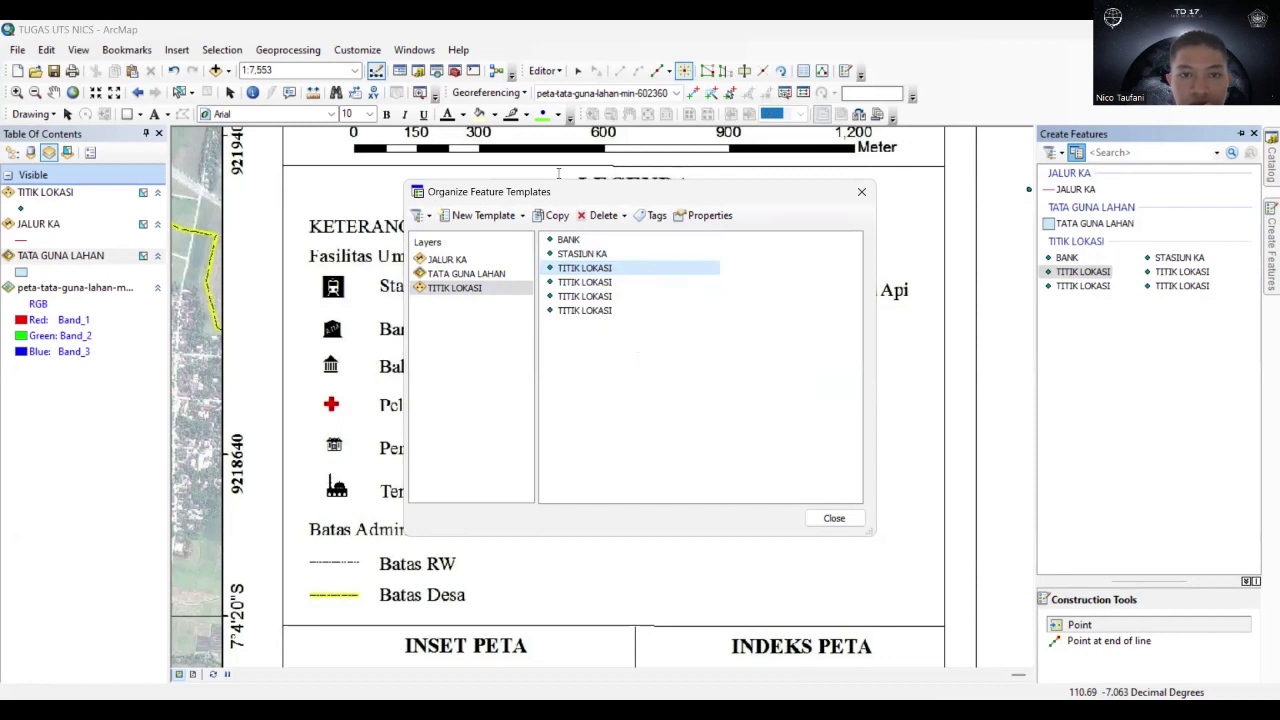
pyautogui.write('BALAI DESA')
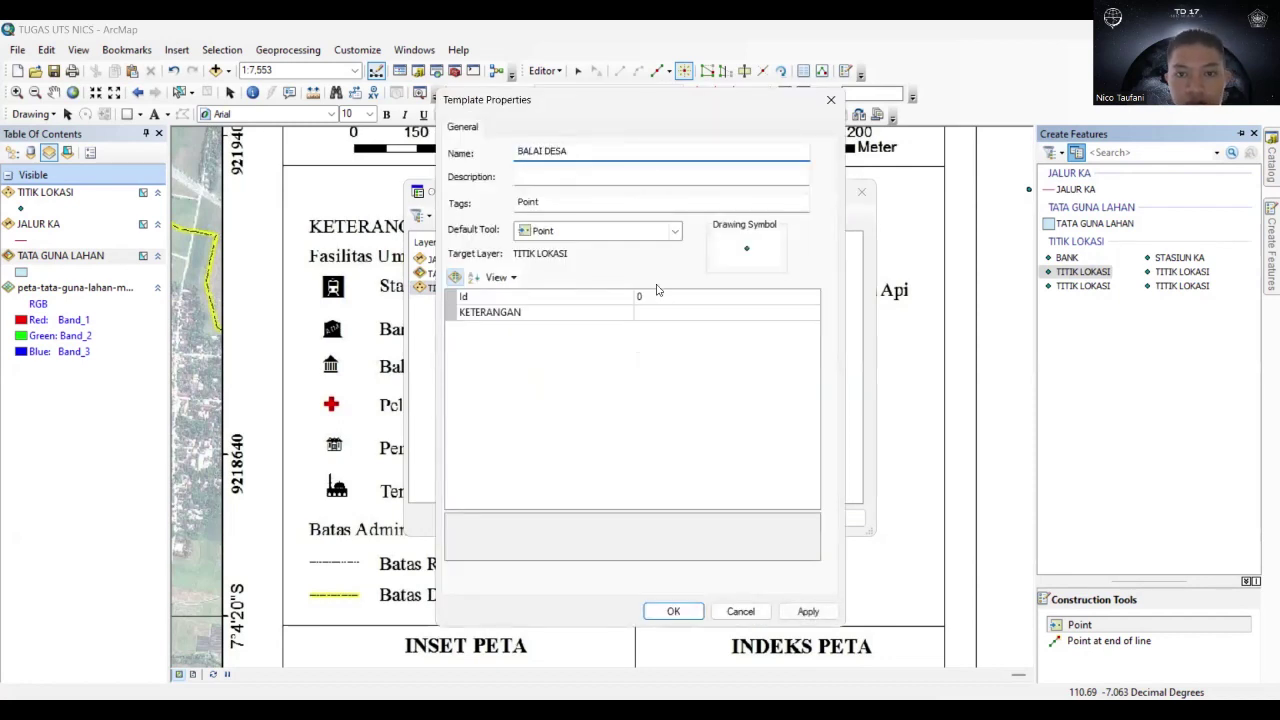
pyautogui.click(651, 313)
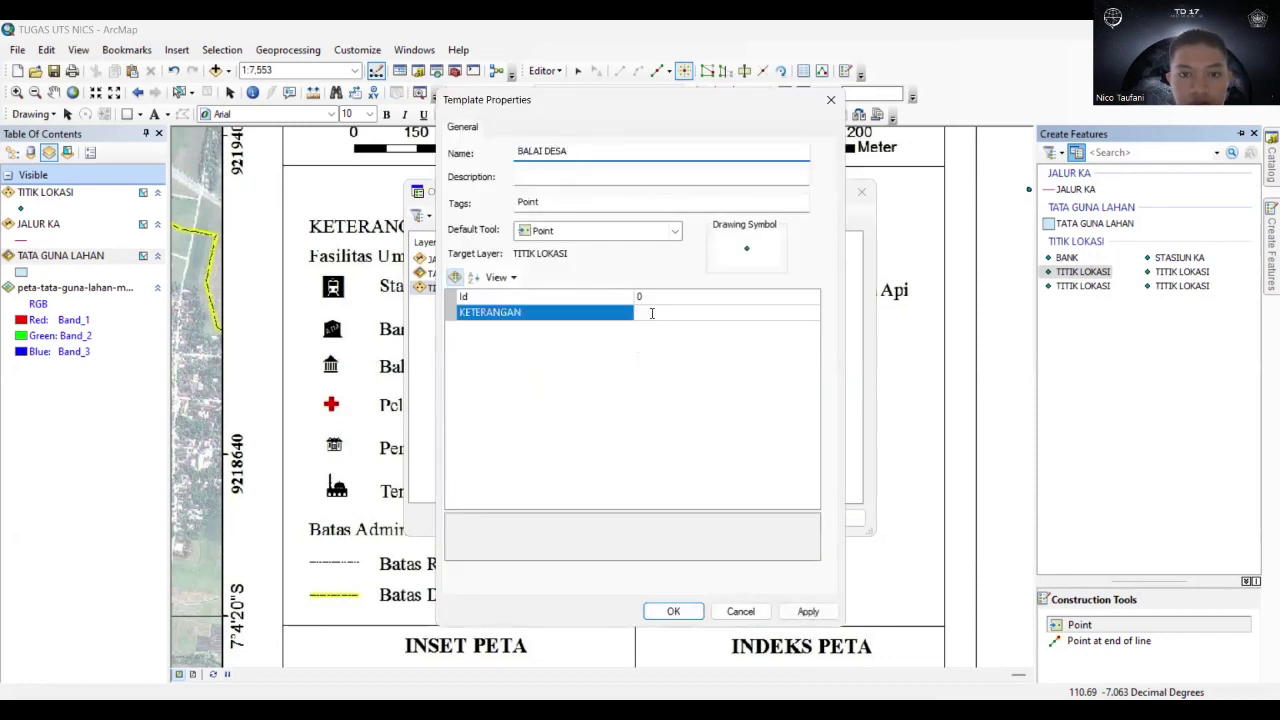
pyautogui.write('BALAI')
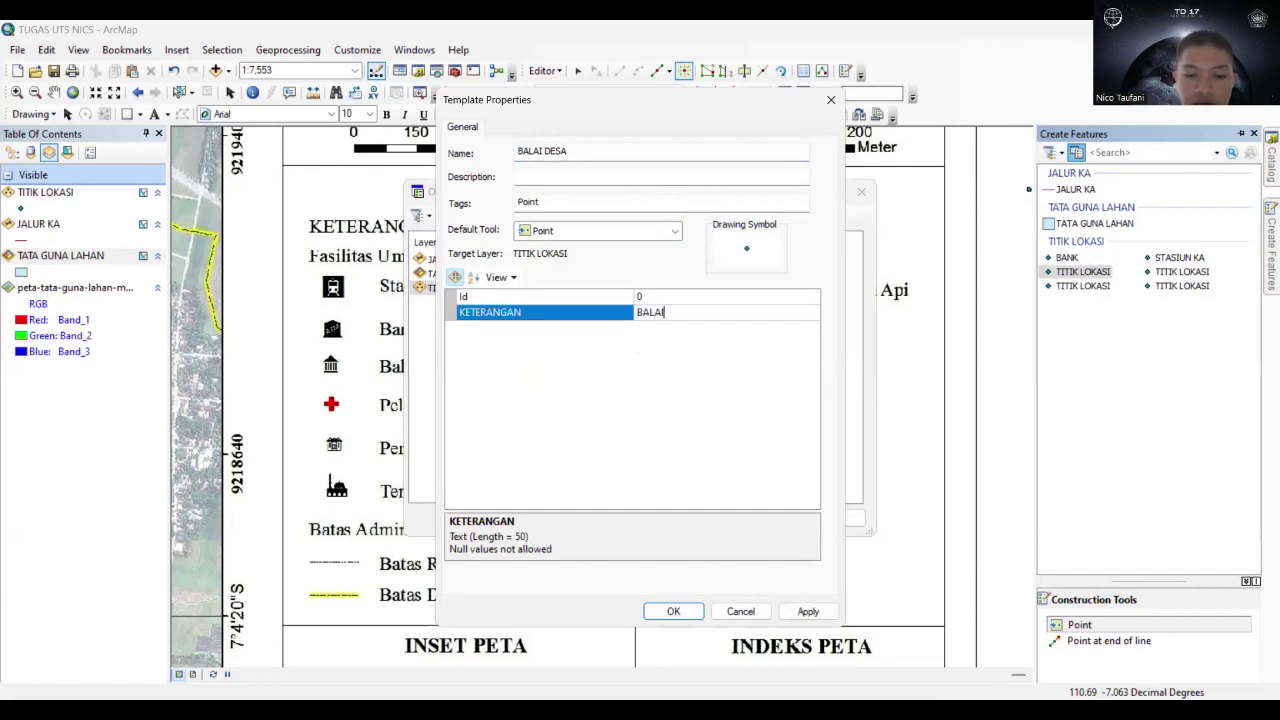
pyautogui.write(' DESA')
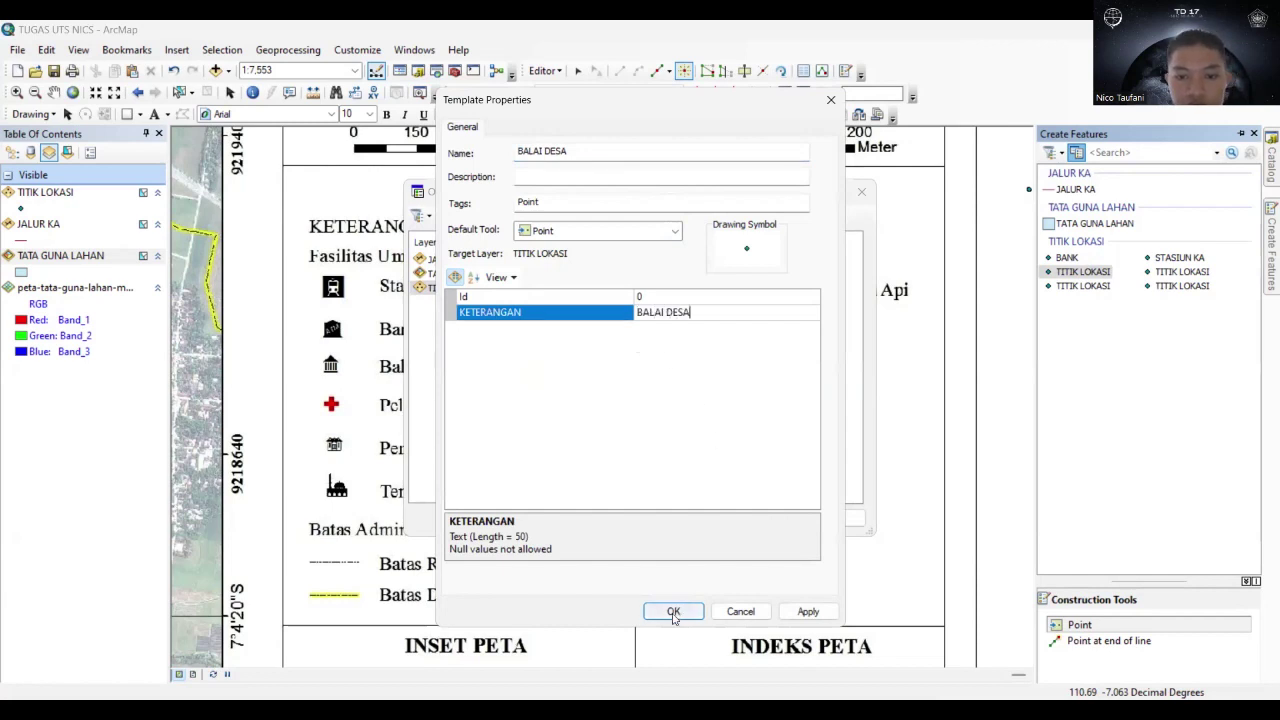
pyautogui.click(674, 614)
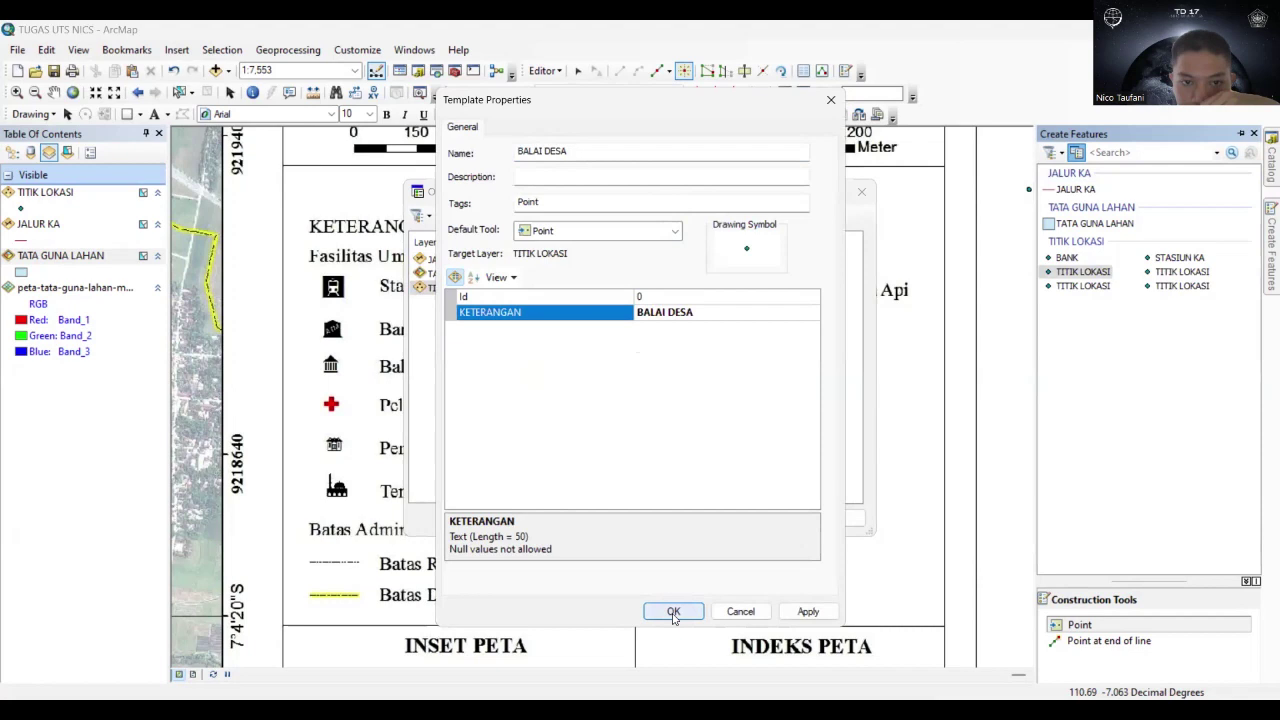
pyautogui.click(674, 614)
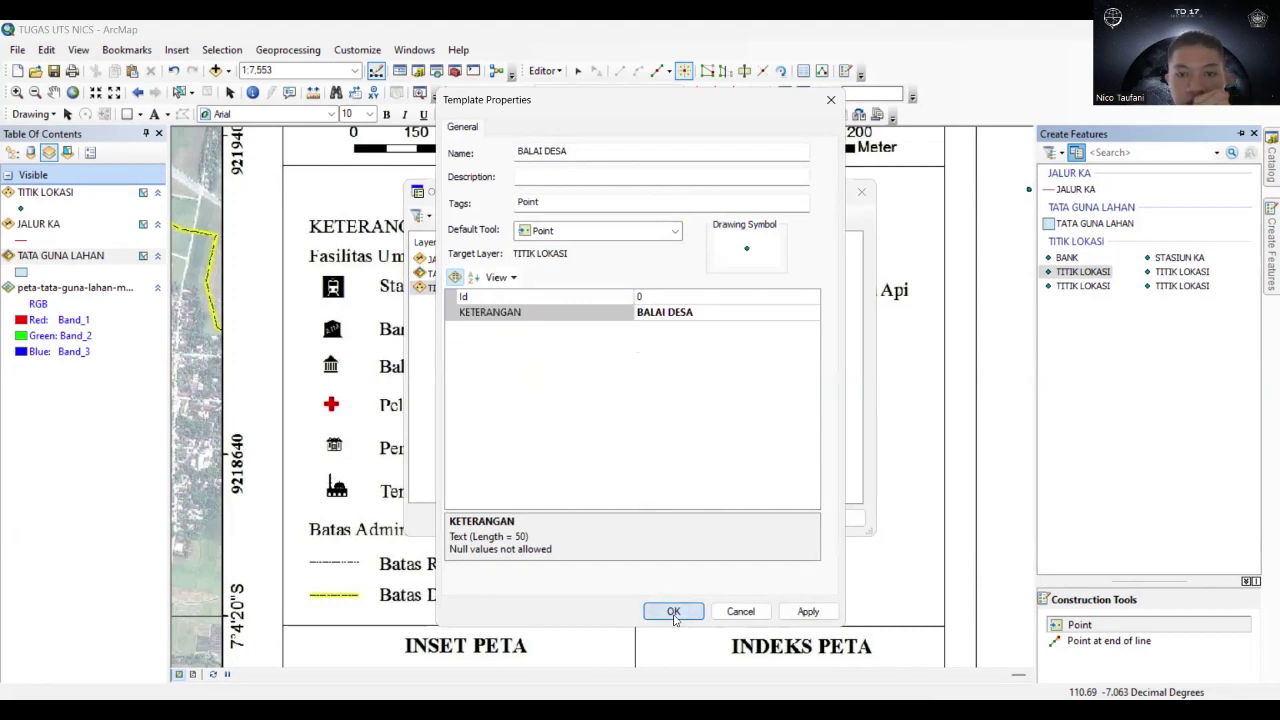
# Create three additional feature templates for the TATA GUNA LAHAN layer.
pyautogui.click(458, 274)
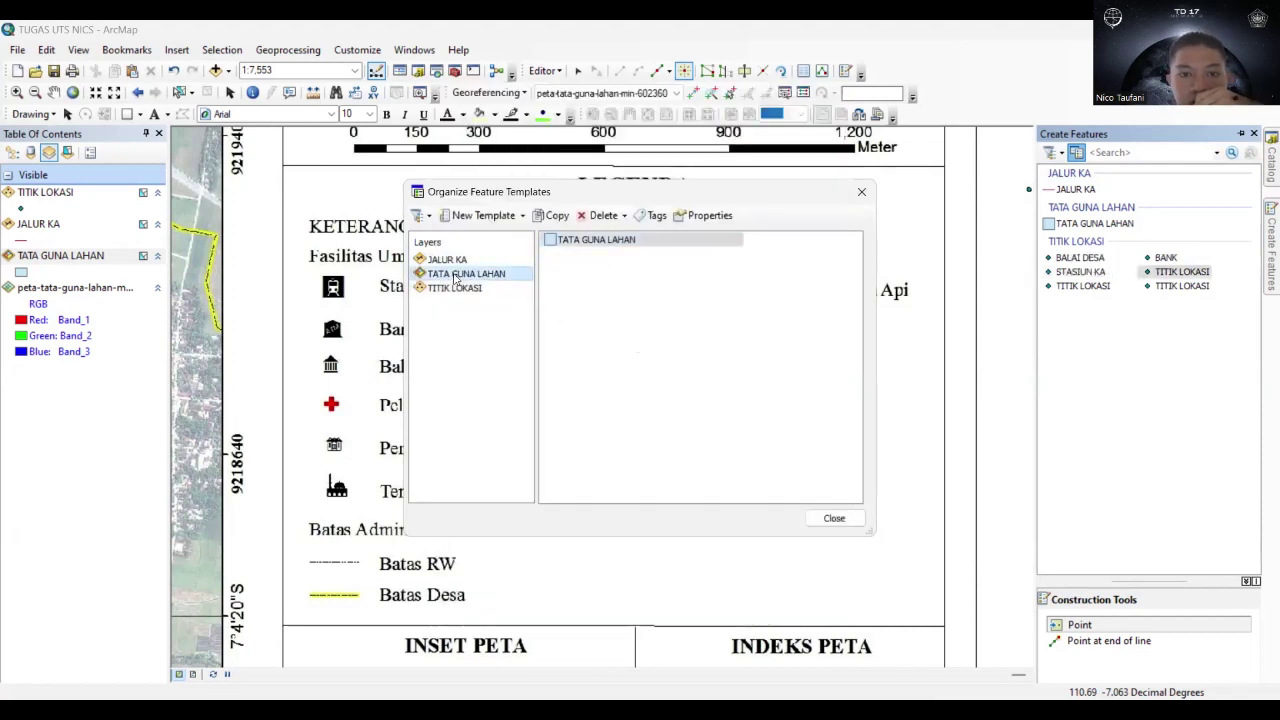
pyautogui.click(469, 220)
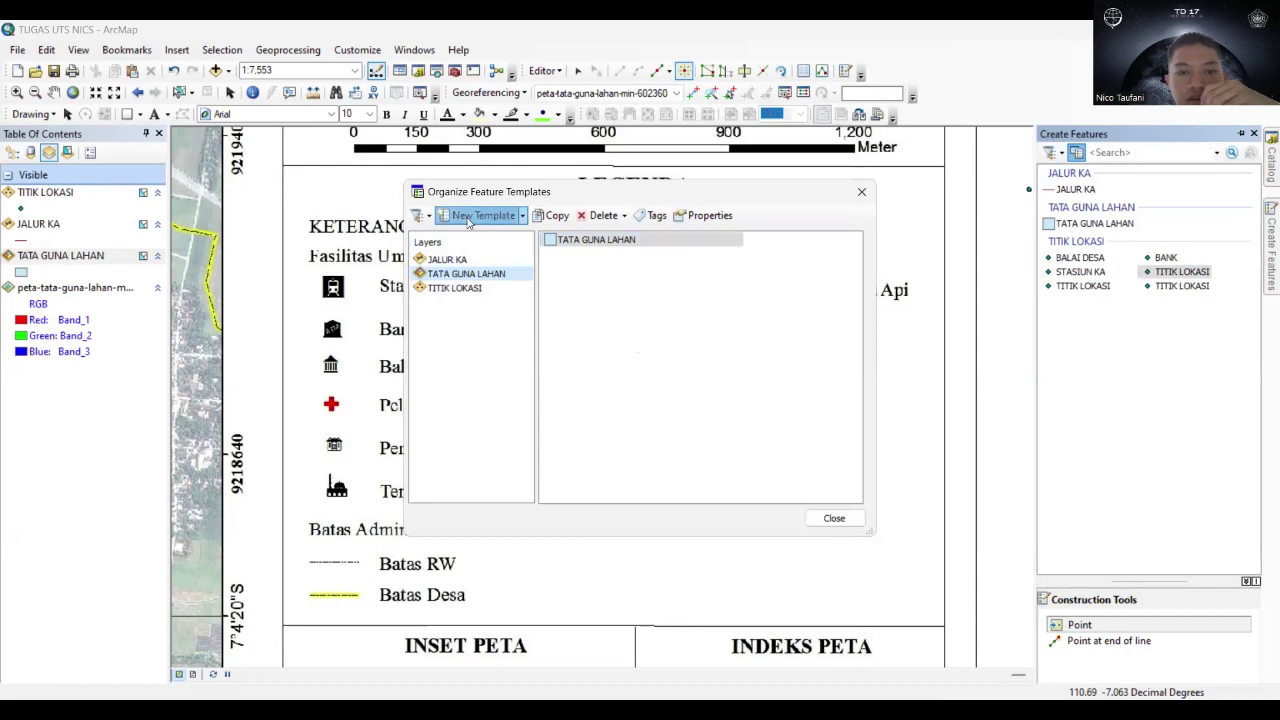
pyautogui.click(723, 491)
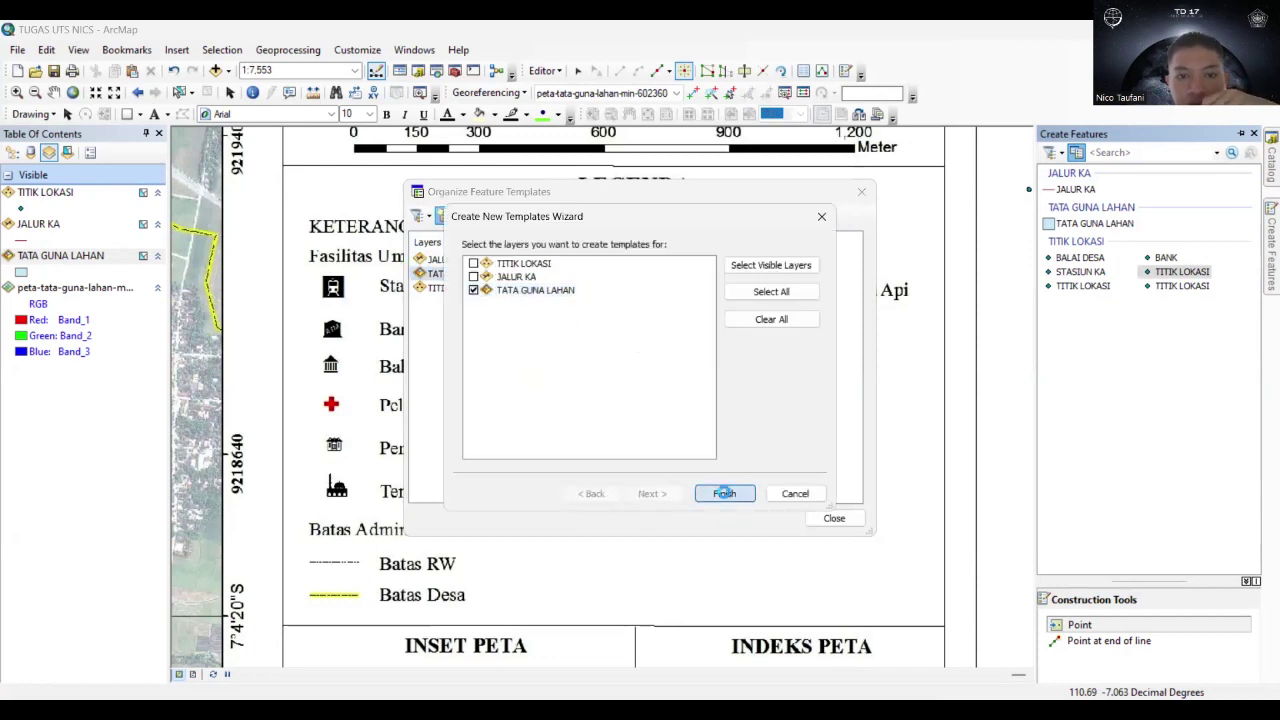
pyautogui.click(465, 218)
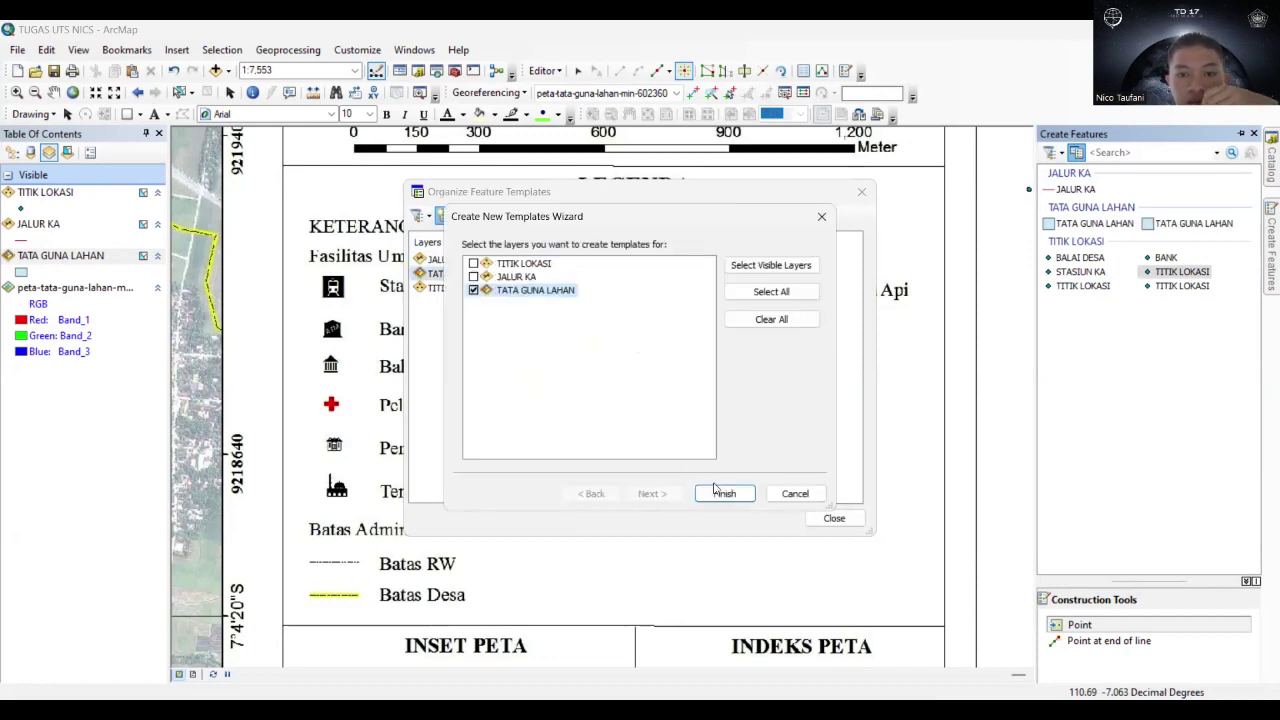
pyautogui.click(714, 486)
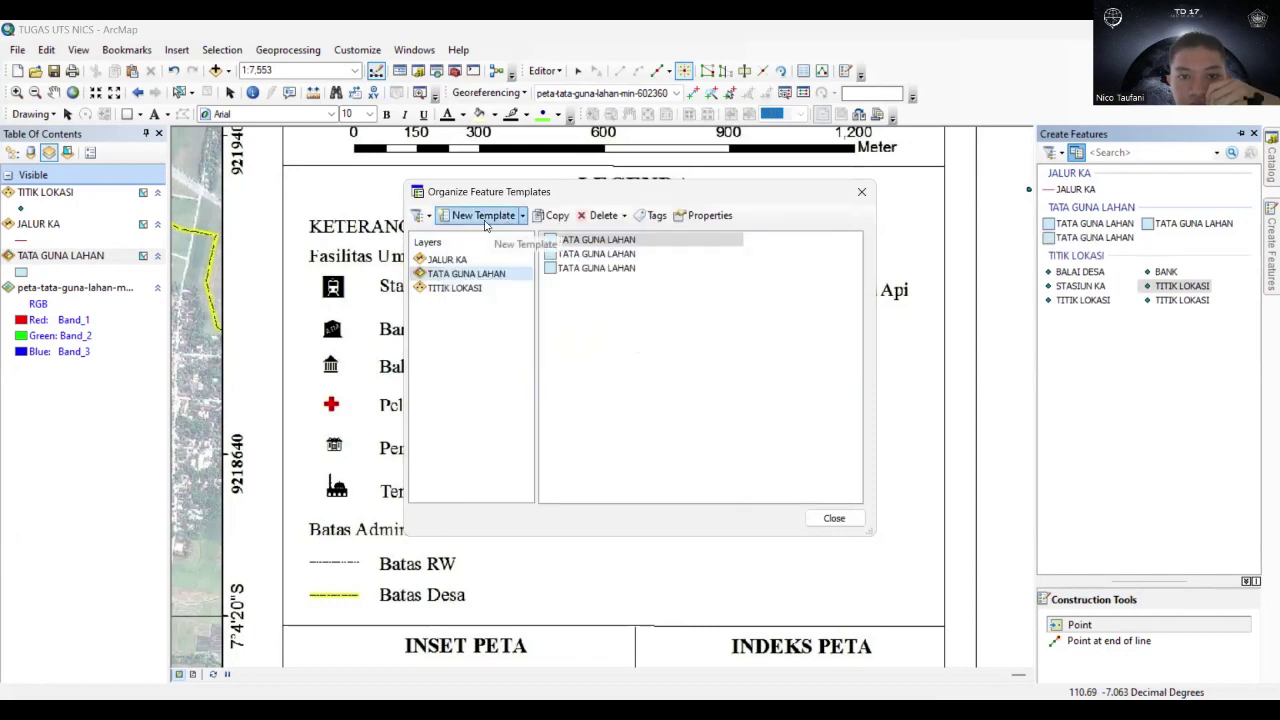
pyautogui.click(496, 222)
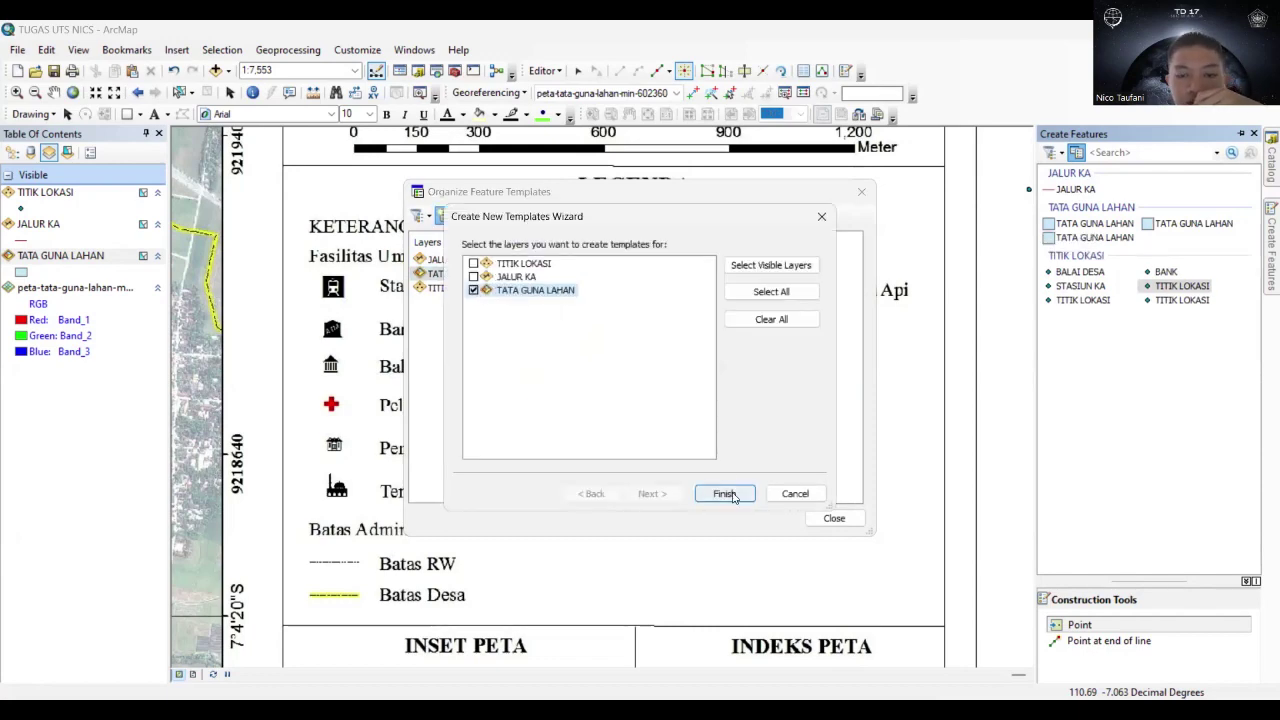
pyautogui.click(727, 494)
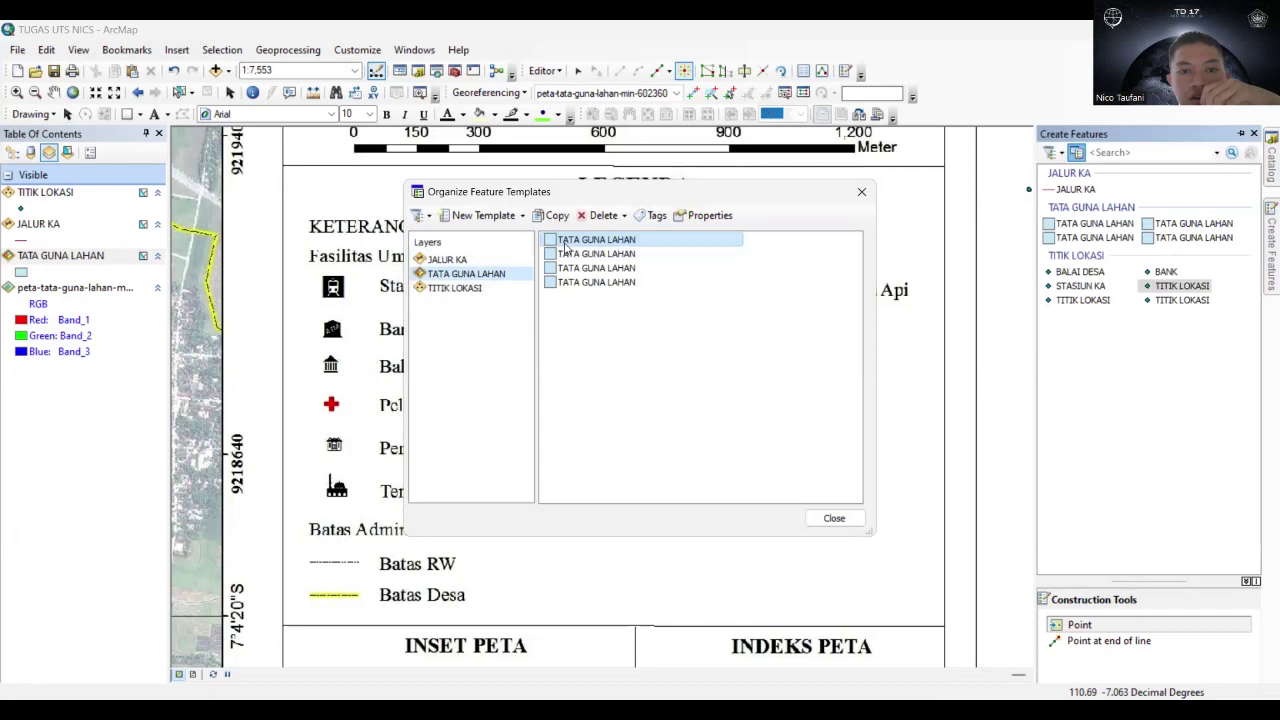
# Rename the first TATA GUNA LAHAN template as SAWAH and set its KETERANGAN value to SAWAH.
pyautogui.rightClick(566, 249)
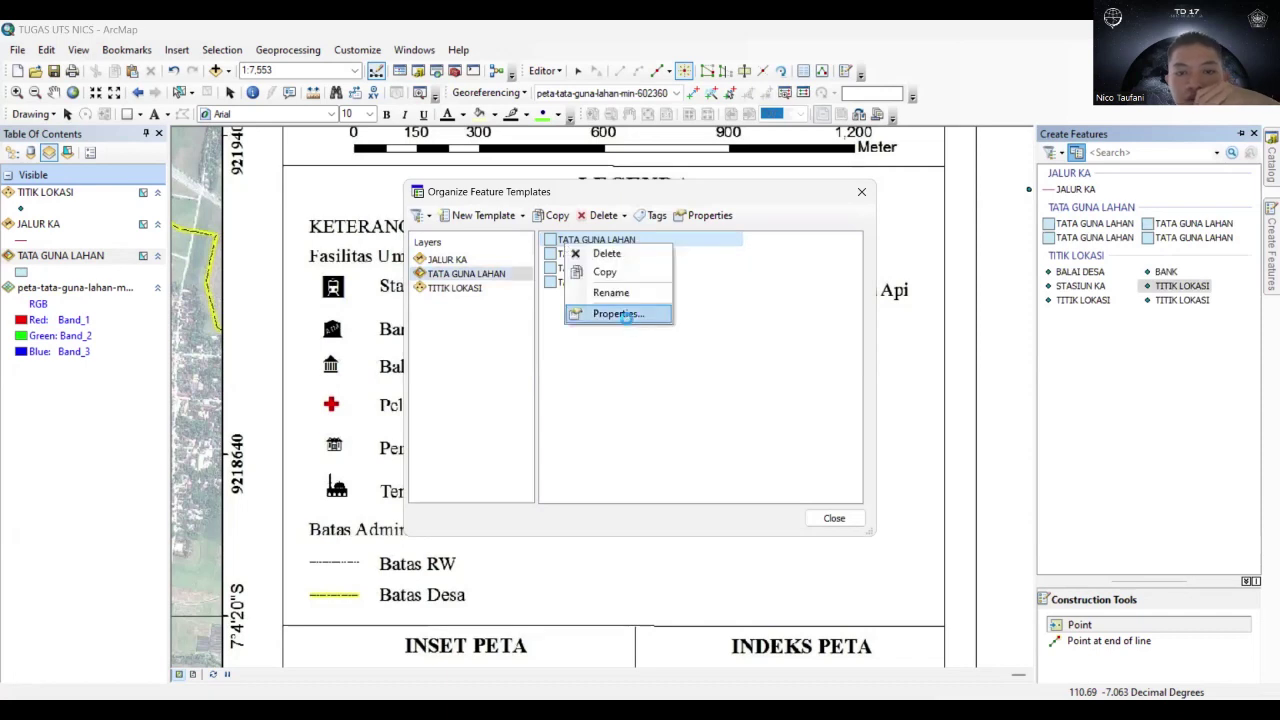
pyautogui.click(620, 314)
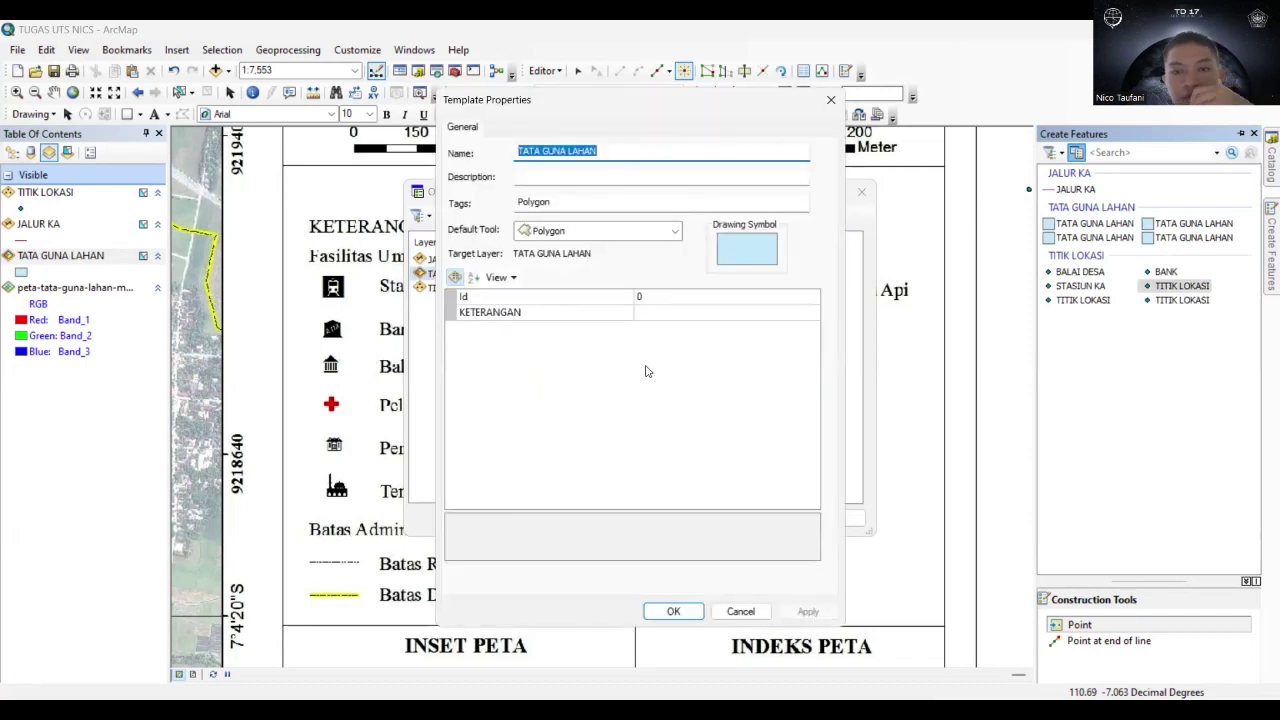
pyautogui.write('SAWAH')
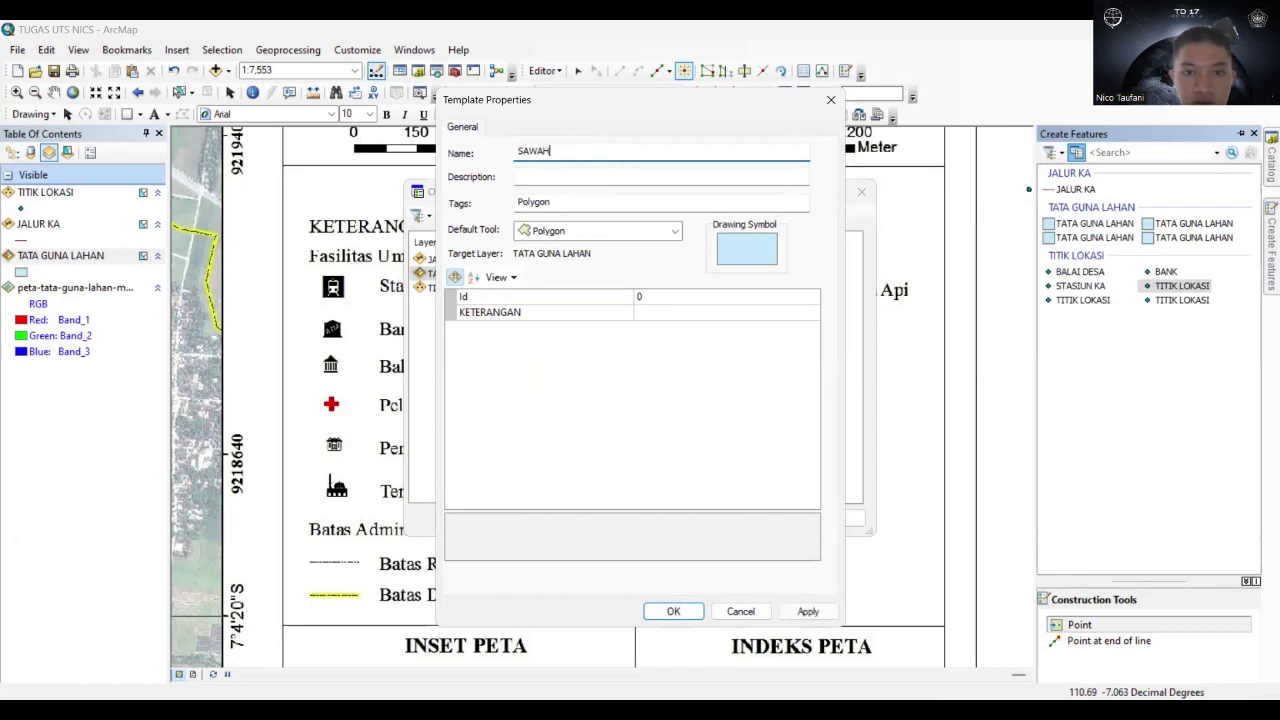
pyautogui.click(684, 312)
pyautogui.write('SAWA')
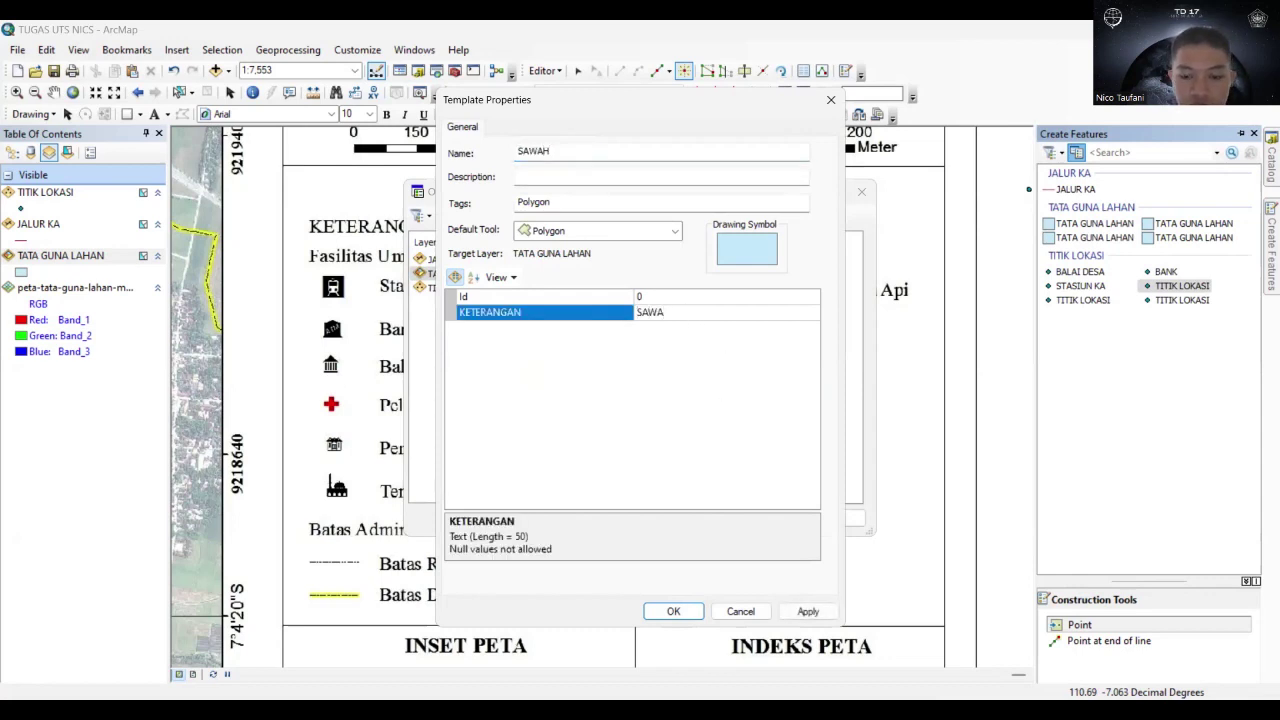
pyautogui.write('H')
pyautogui.click(682, 614)
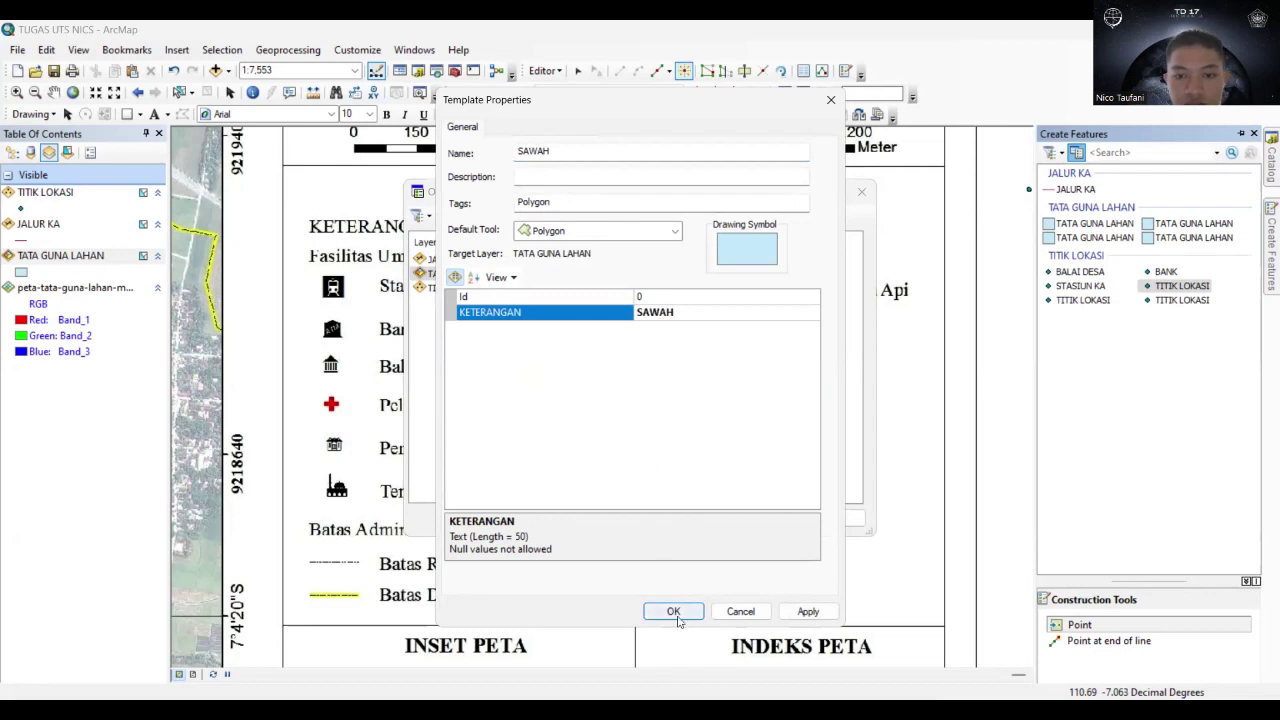
pyautogui.click(674, 617)
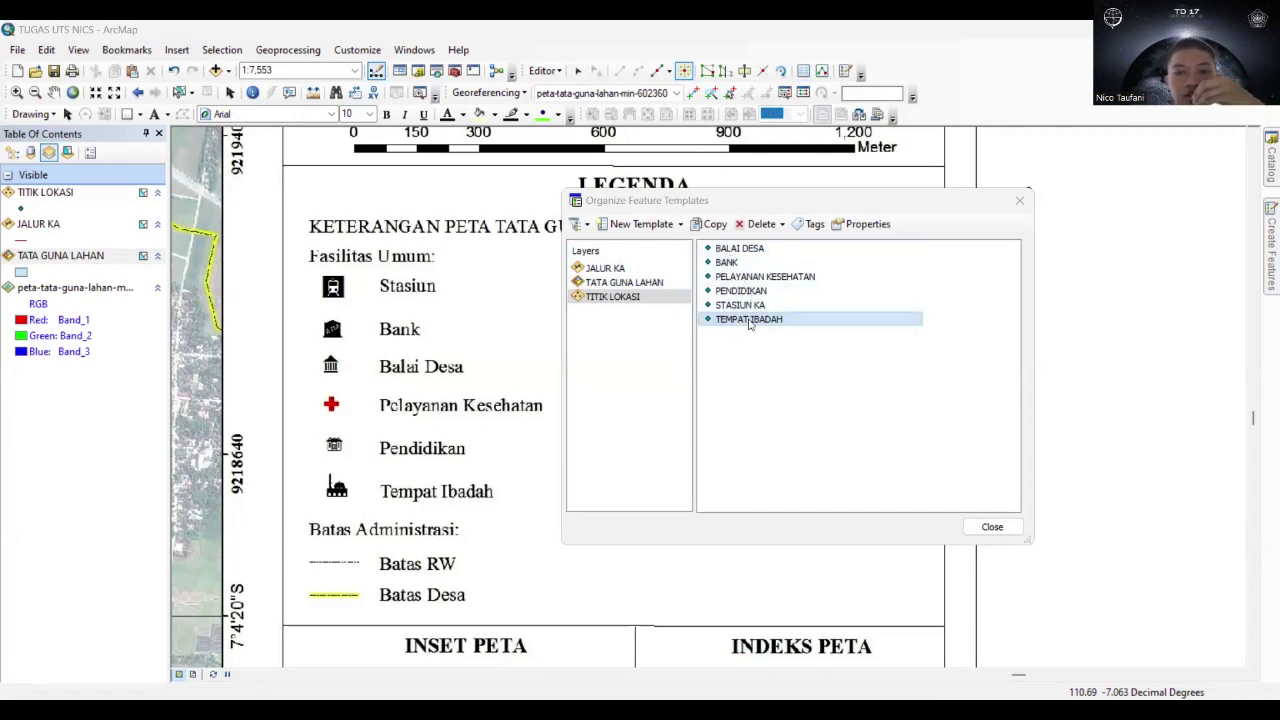
# Review the TATA GUNA LAHAN layer's templates and close the feature template organizer.
pyautogui.click(616, 283)
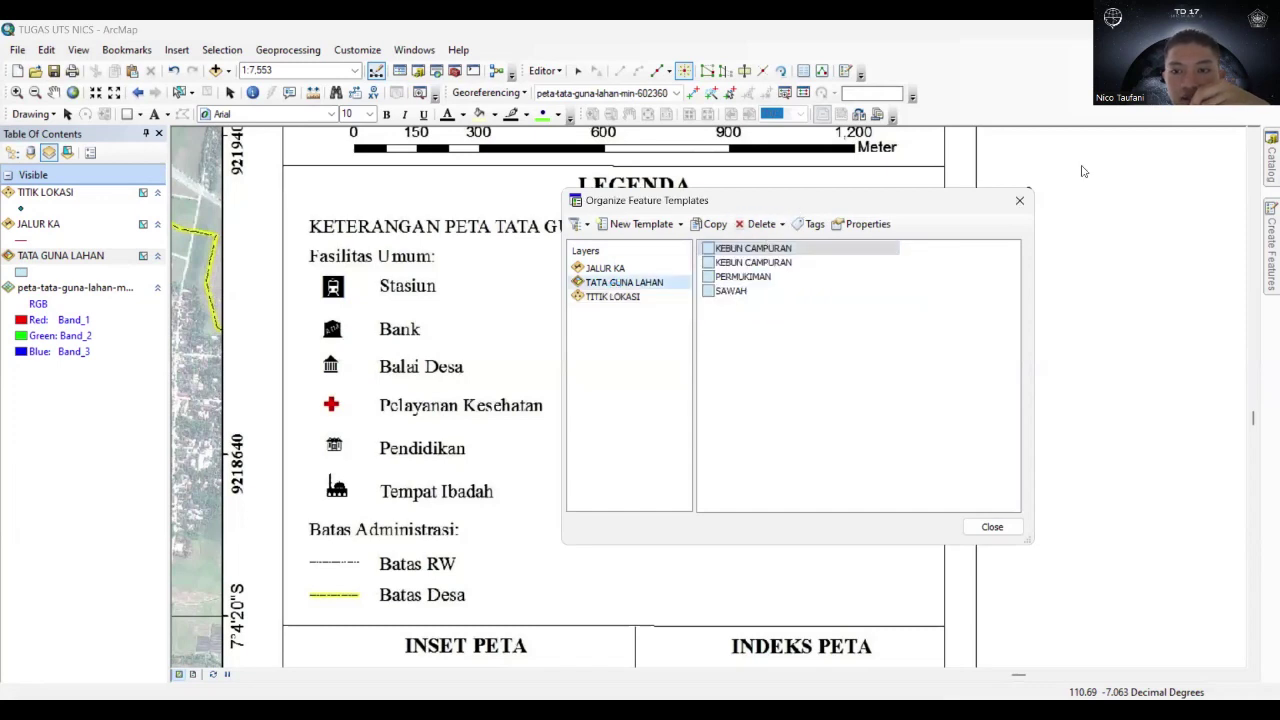
pyautogui.moveTo(700, 200); pyautogui.dragTo(983, 162)
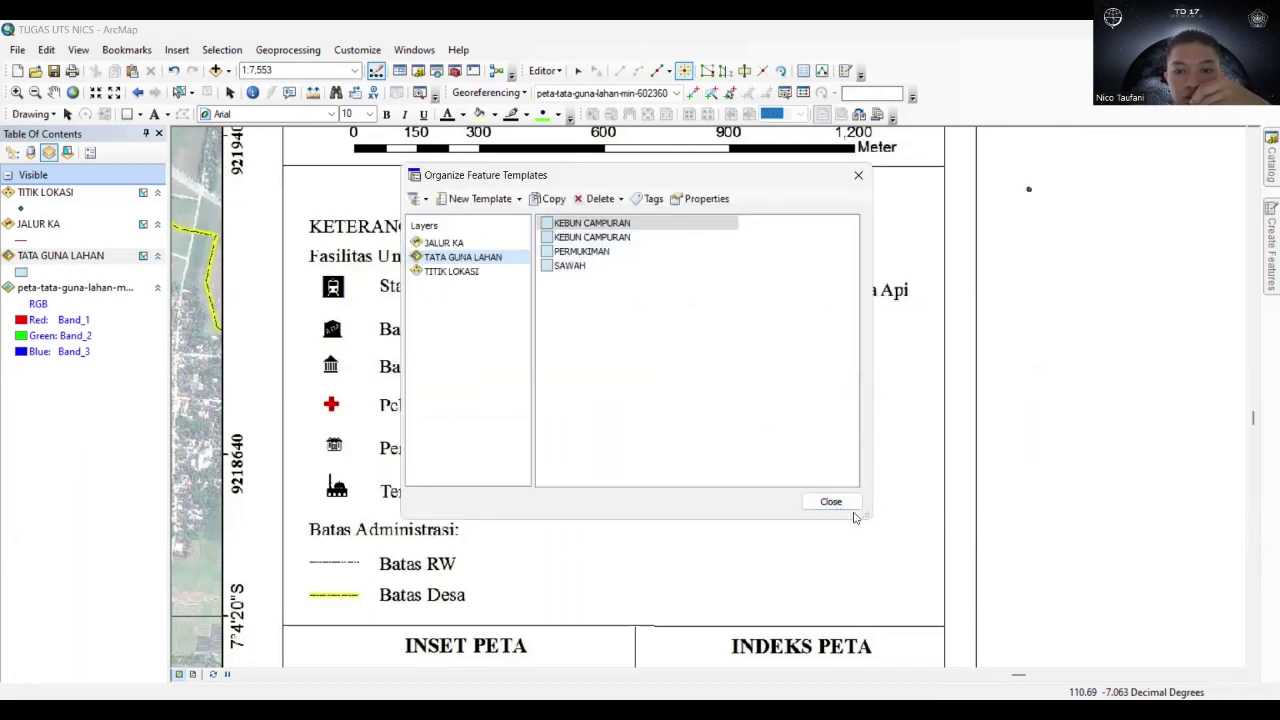
pyautogui.click(831, 502)
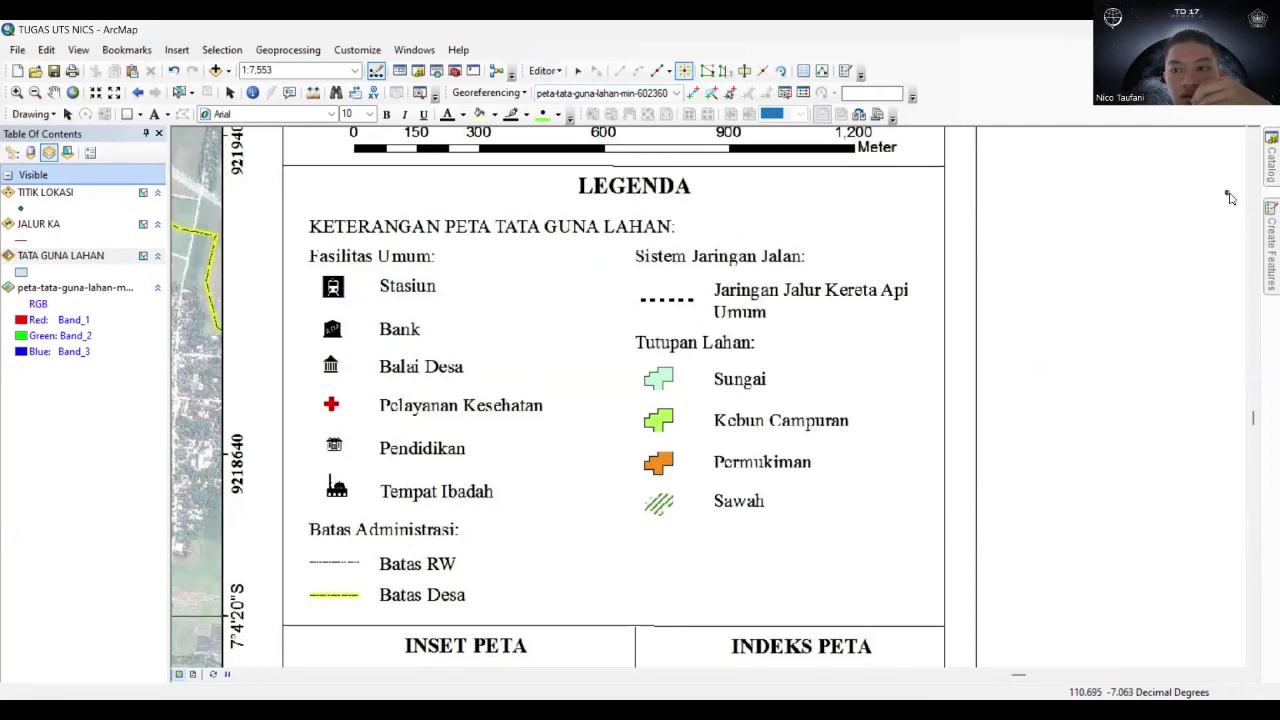
# Place a STASIUN KA point on the station symbol along the boundary between RW 1 and RW 2.
pyautogui.click(1263, 229)
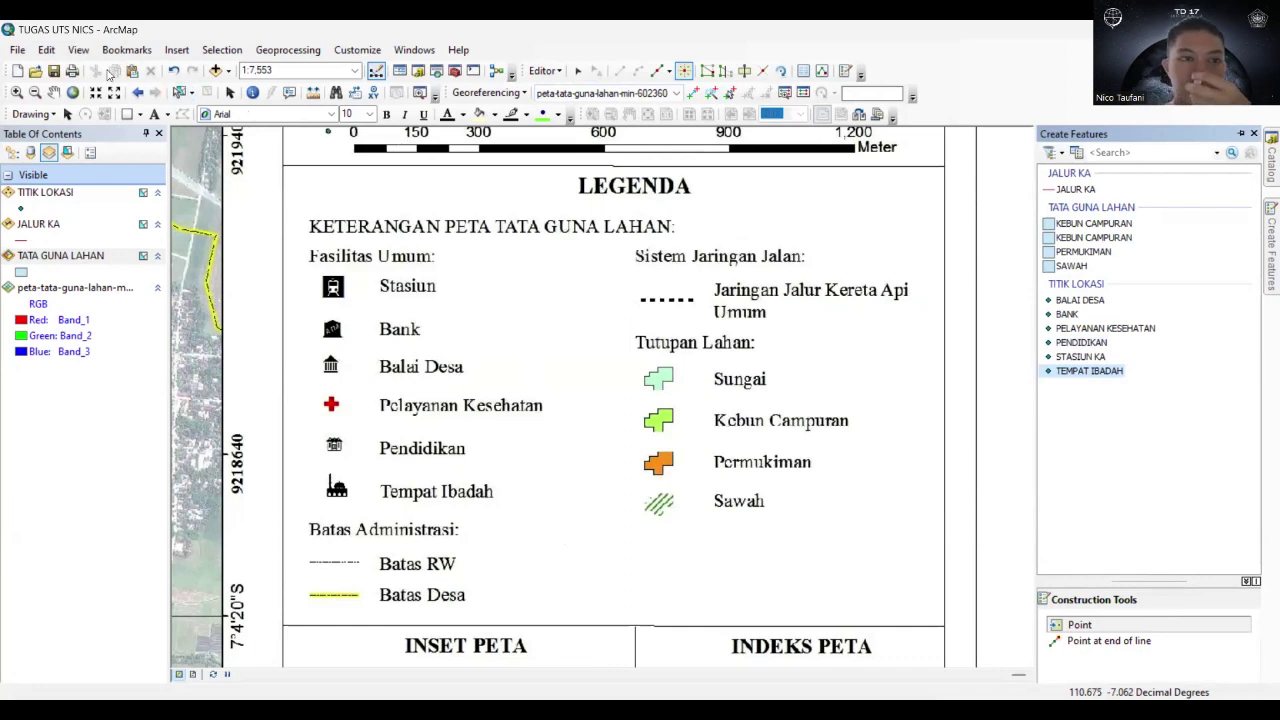
pyautogui.click(72, 92)
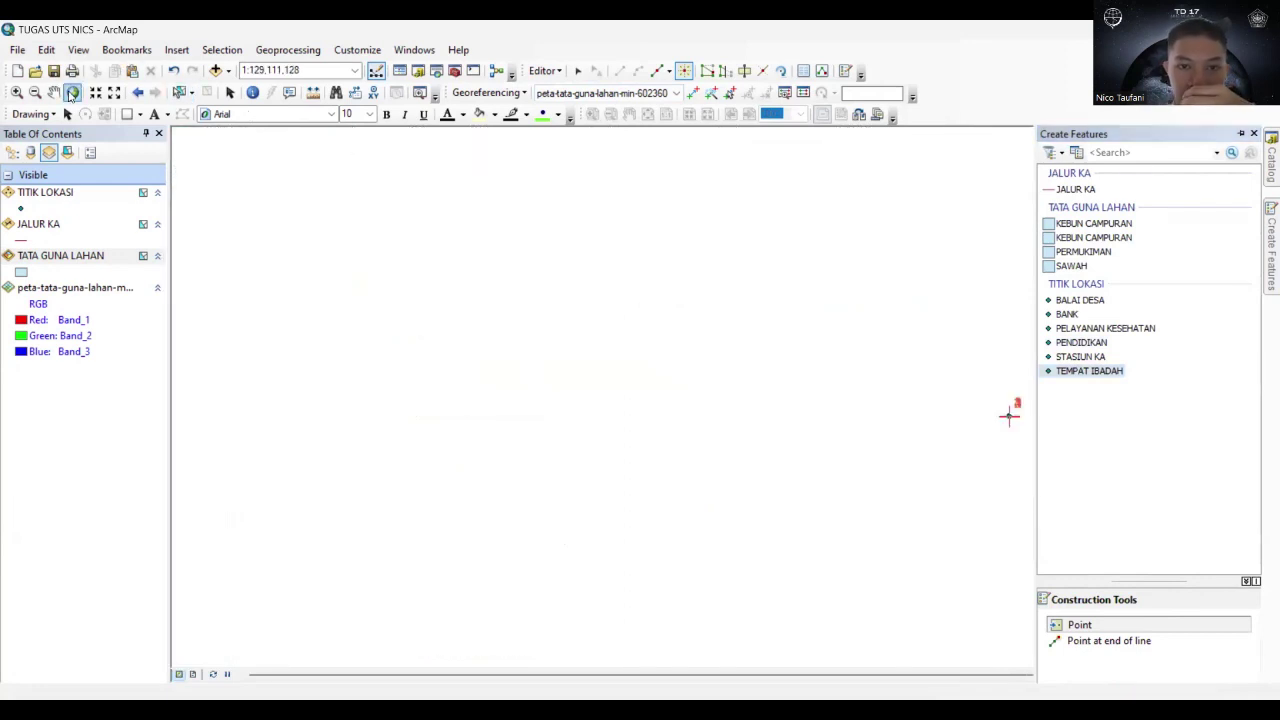
pyautogui.click(17, 93)
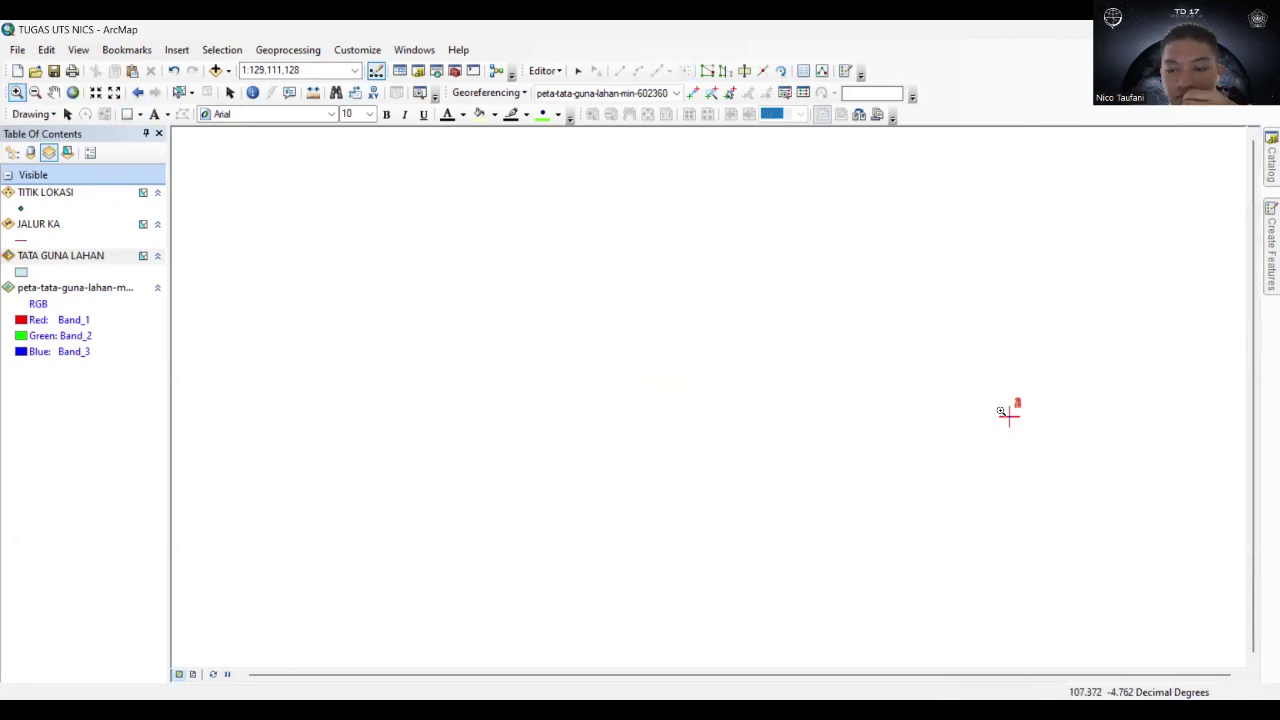
pyautogui.moveTo(998, 407); pyautogui.dragTo(1015, 420)
pyautogui.moveTo(891, 517); pyautogui.dragTo(903, 537)
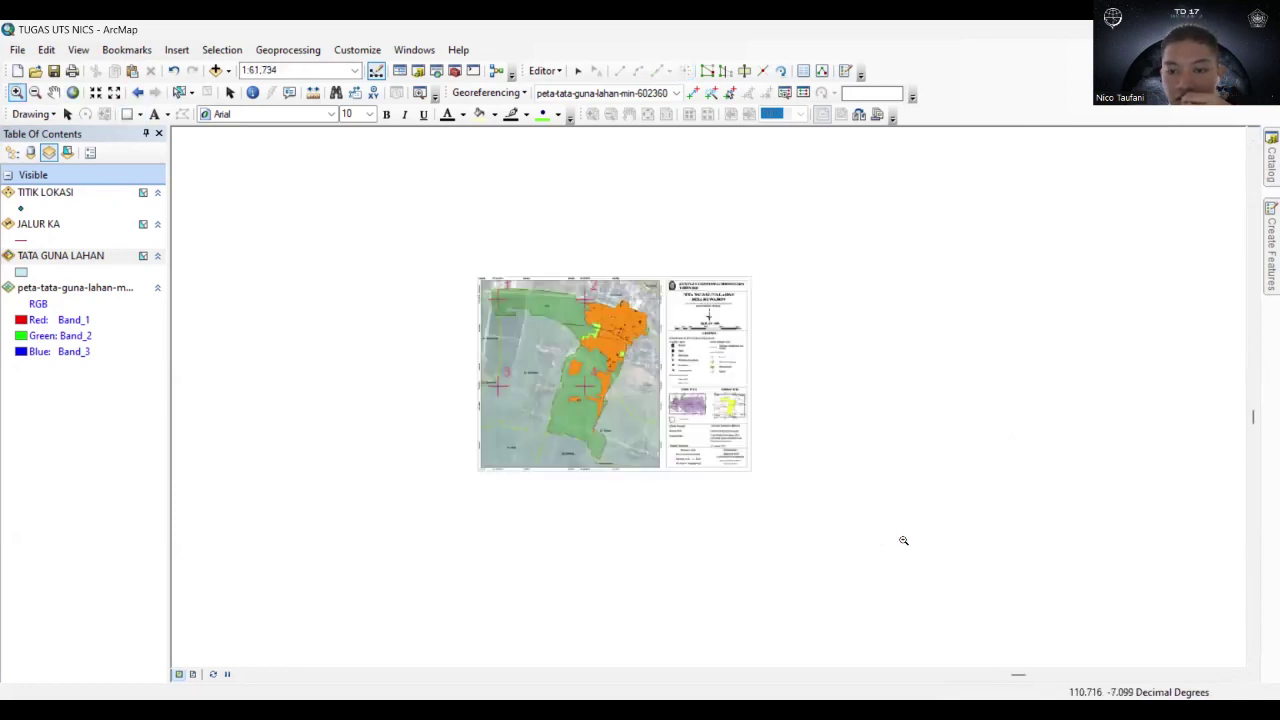
pyautogui.moveTo(474, 273); pyautogui.dragTo(663, 477)
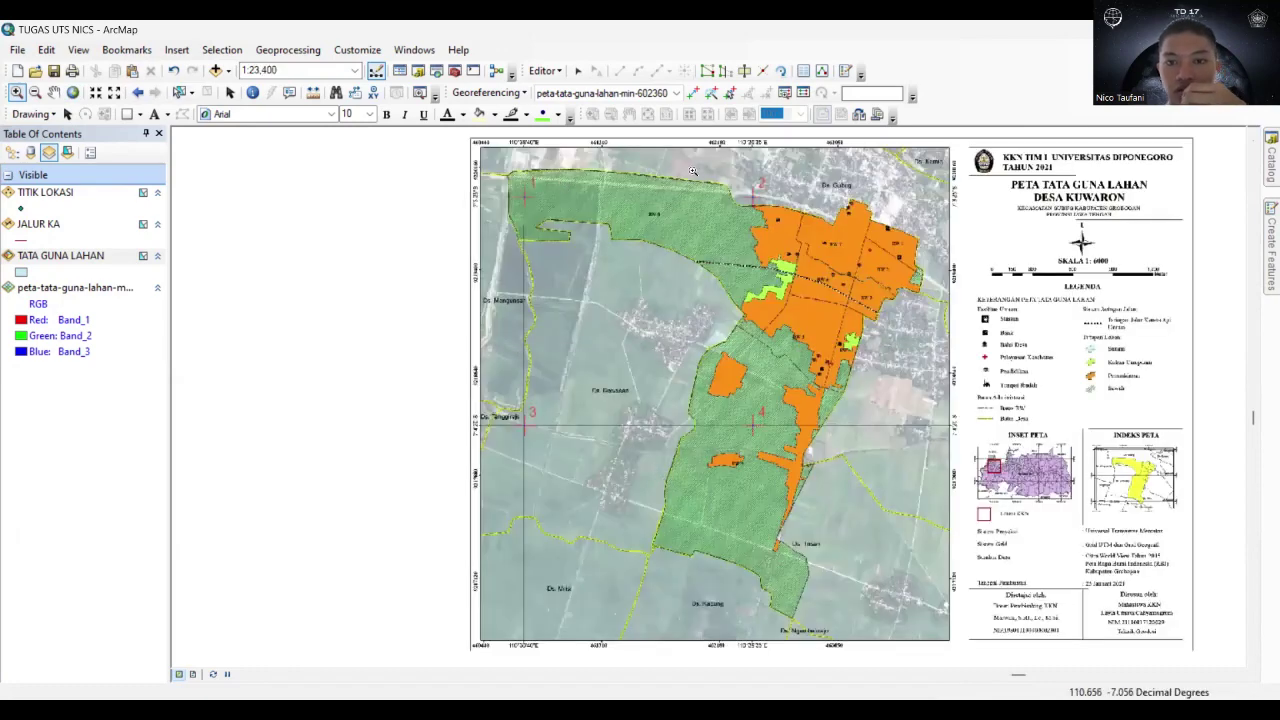
pyautogui.moveTo(692, 172); pyautogui.dragTo(942, 416)
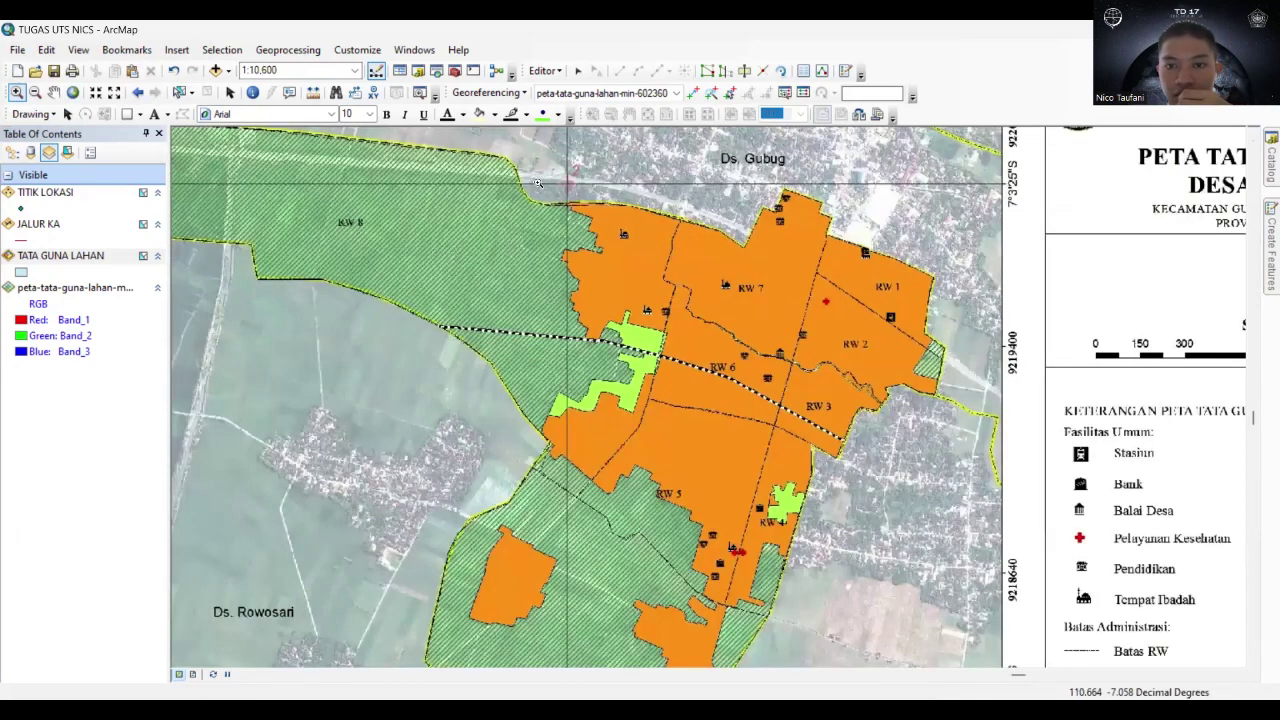
pyautogui.moveTo(537, 183); pyautogui.dragTo(966, 585)
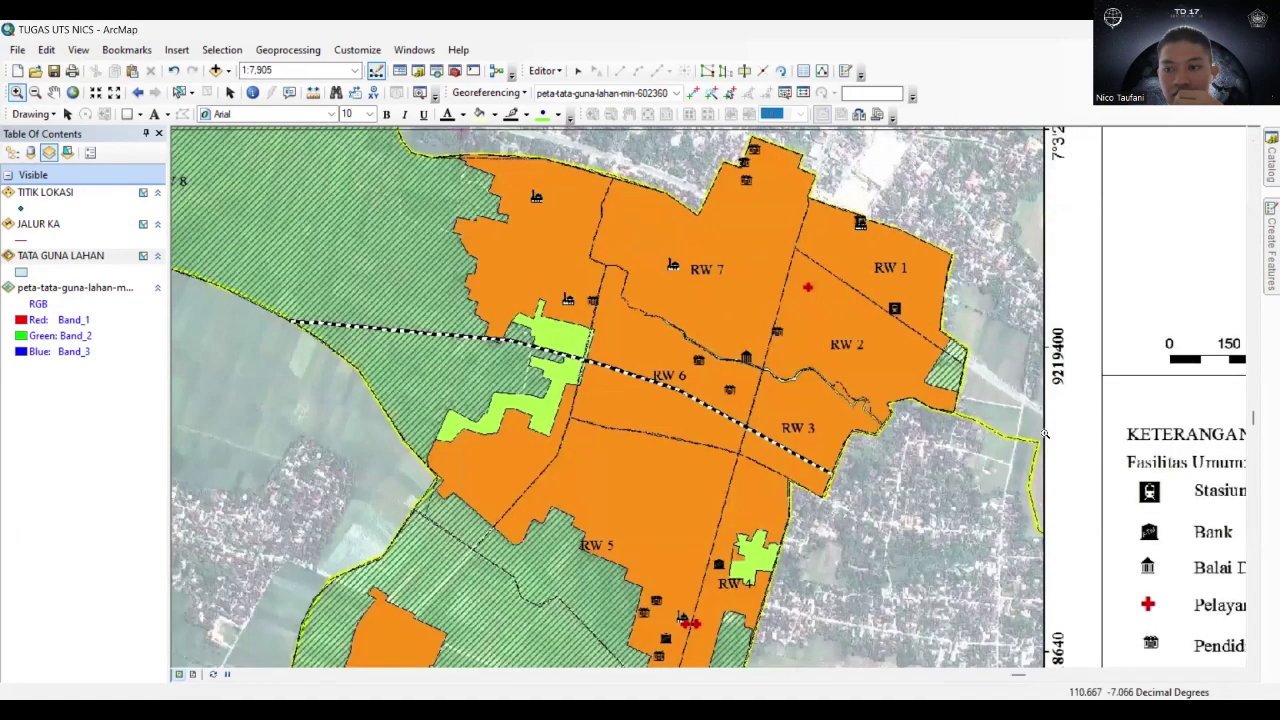
pyautogui.click(1268, 250)
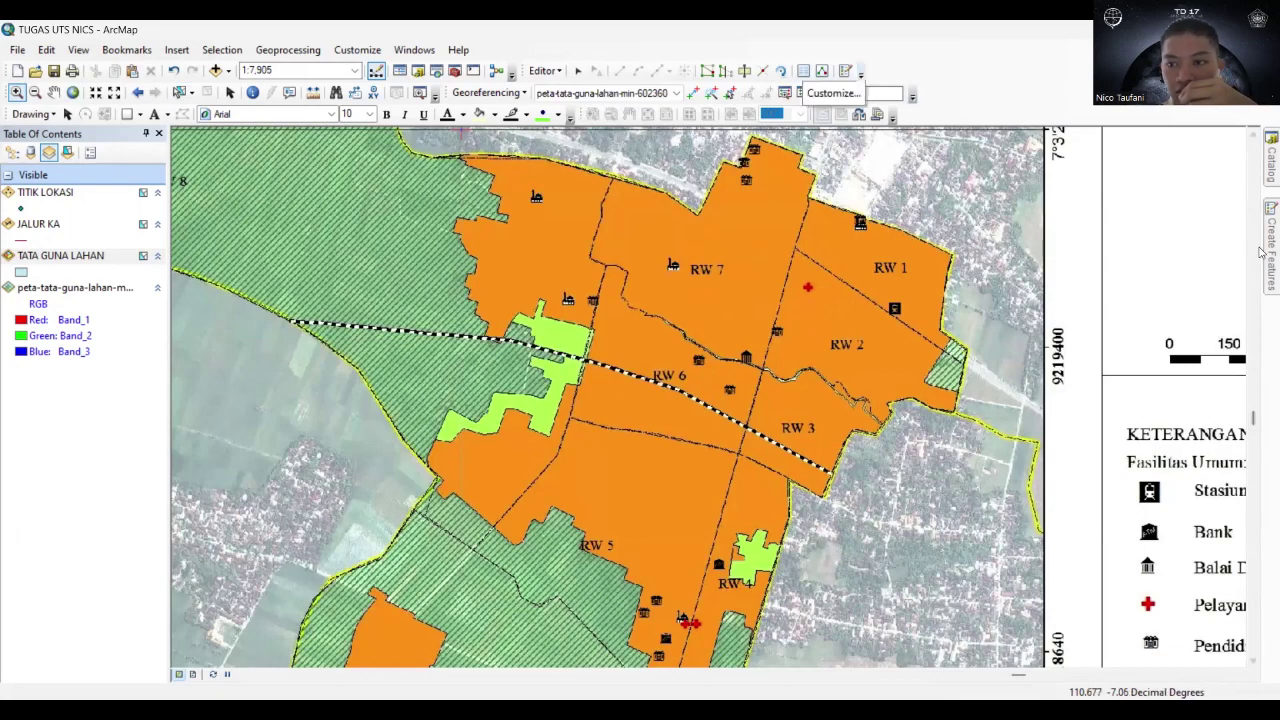
pyautogui.moveTo(1268, 248)
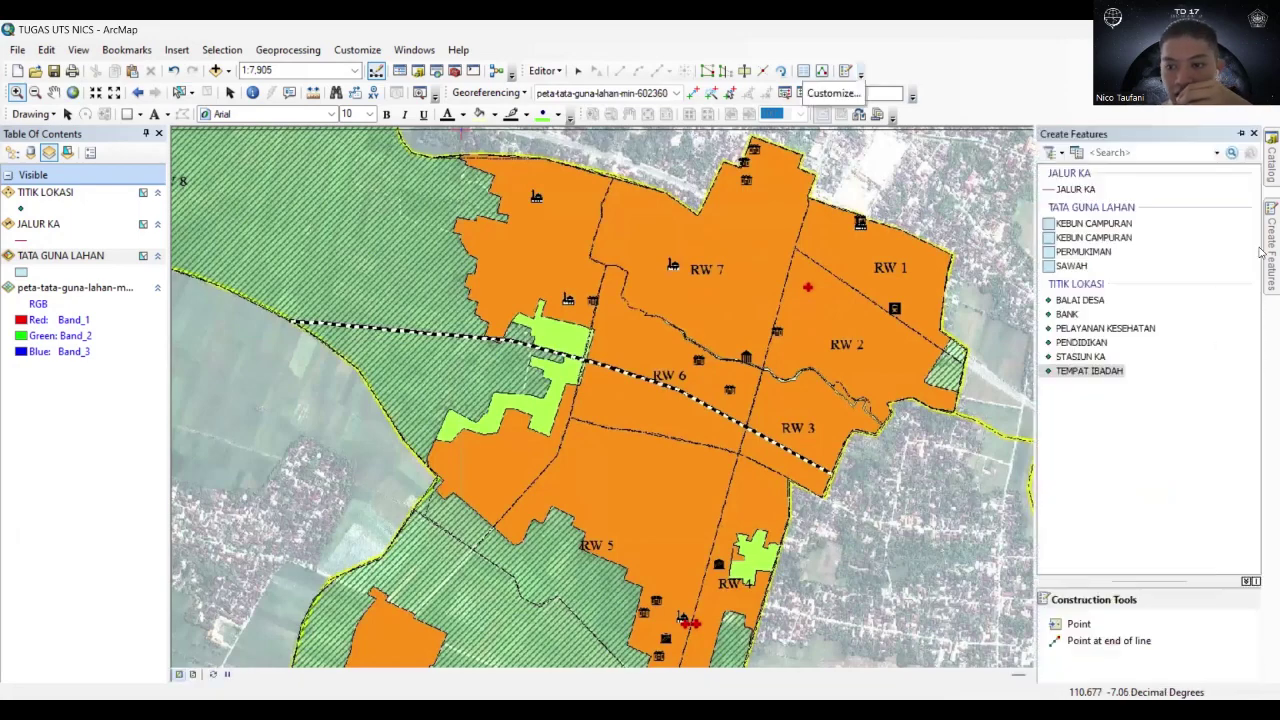
pyautogui.click(1079, 358)
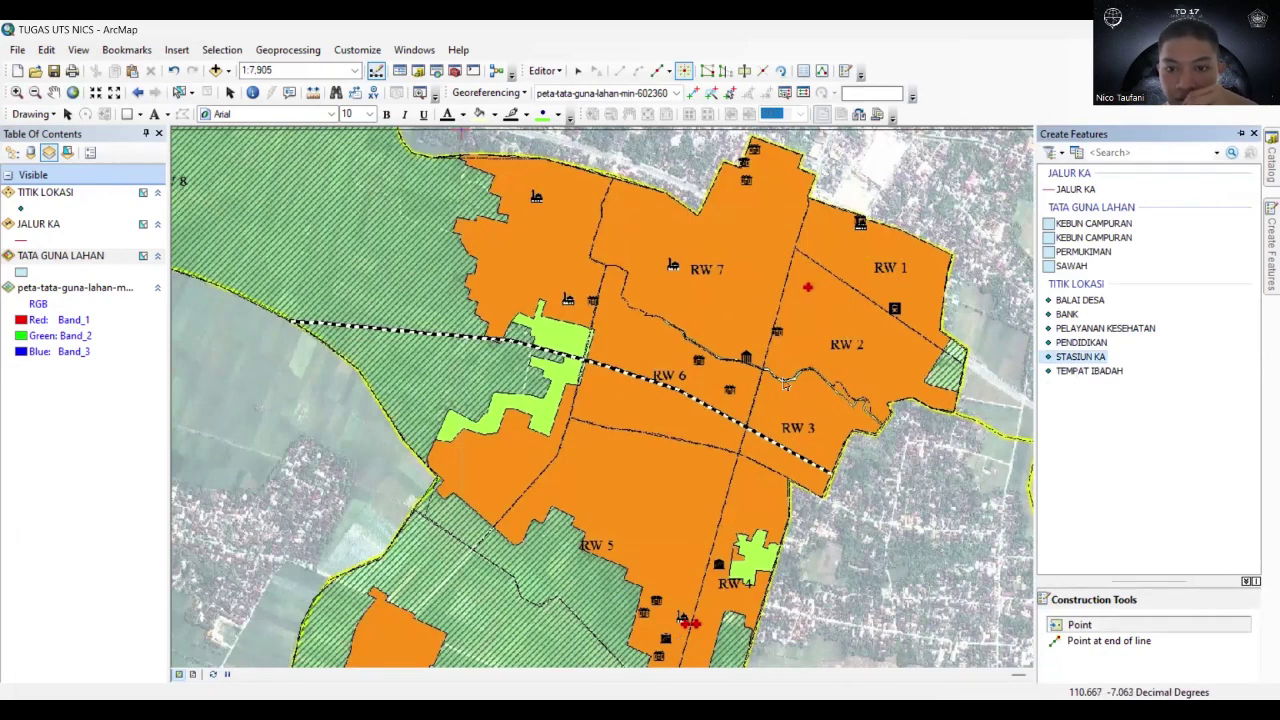
pyautogui.click(896, 313)
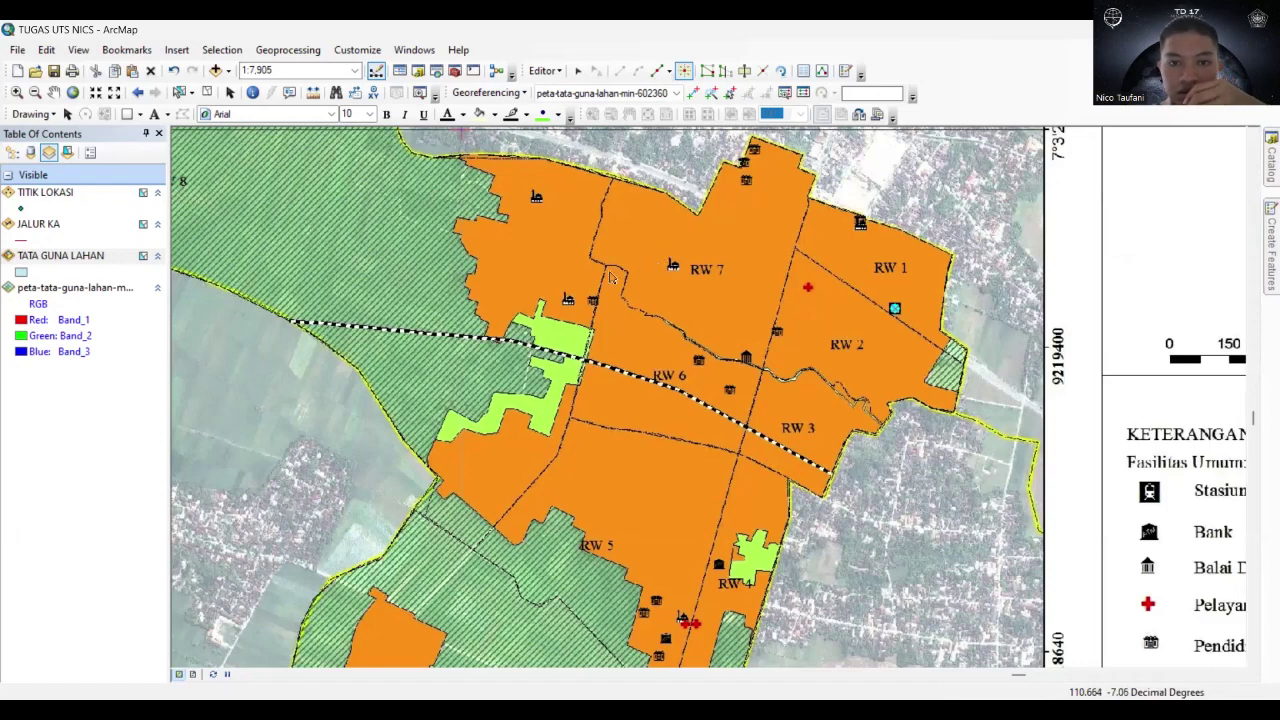
# Place TEMPAT IBADAH points on the symbols at RW 1's northern edge, in RW 7, at two spots west of RW 7, and near RW 4.
pyautogui.click(1261, 245)
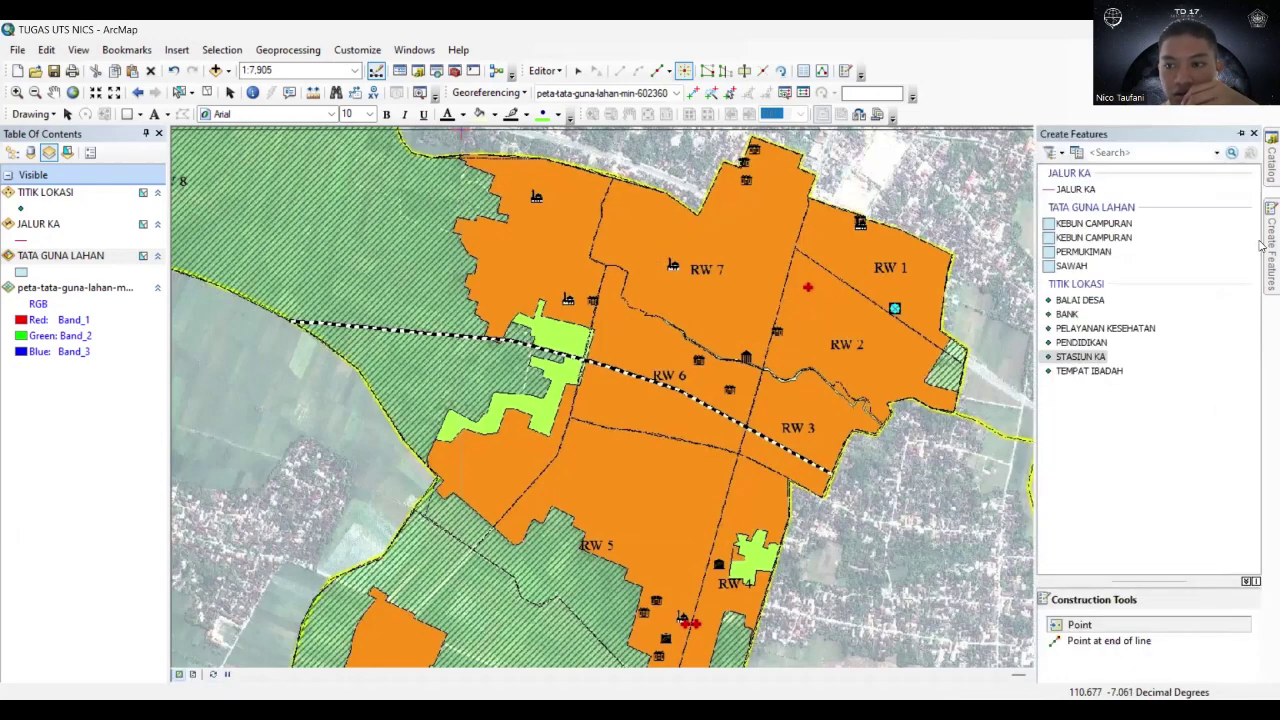
pyautogui.click(1080, 372)
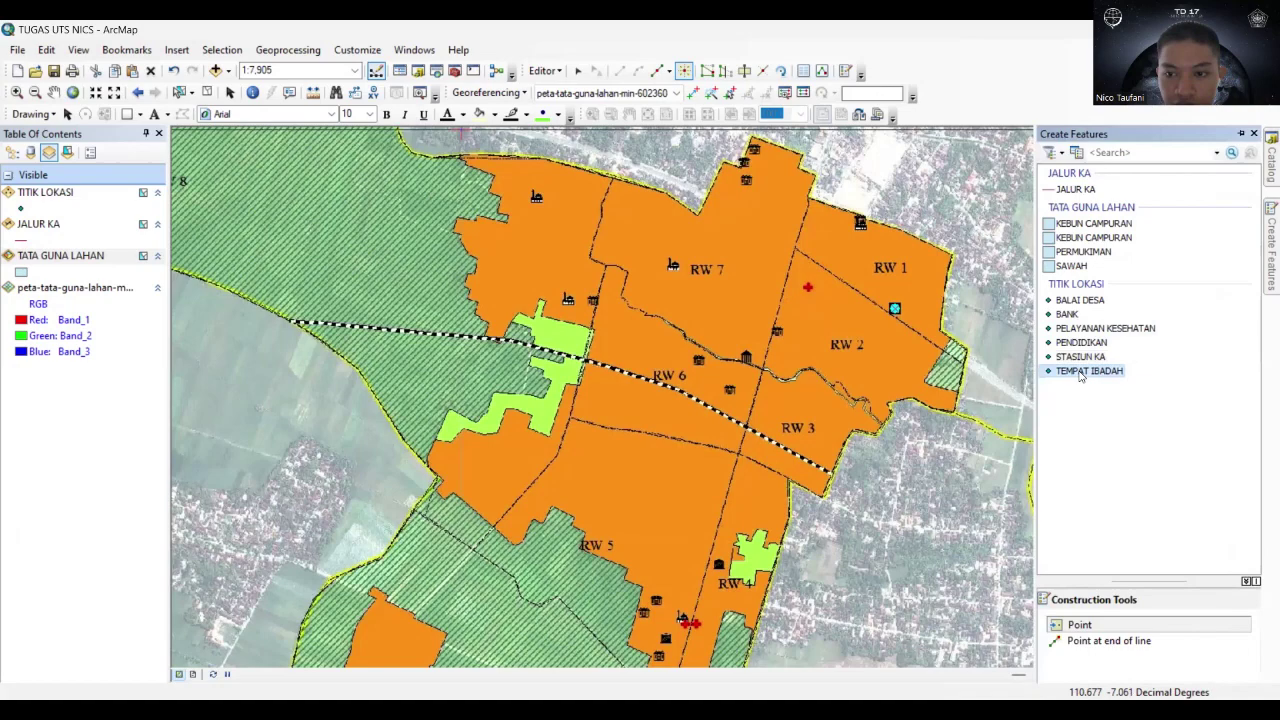
pyautogui.click(862, 227)
pyautogui.click(674, 269)
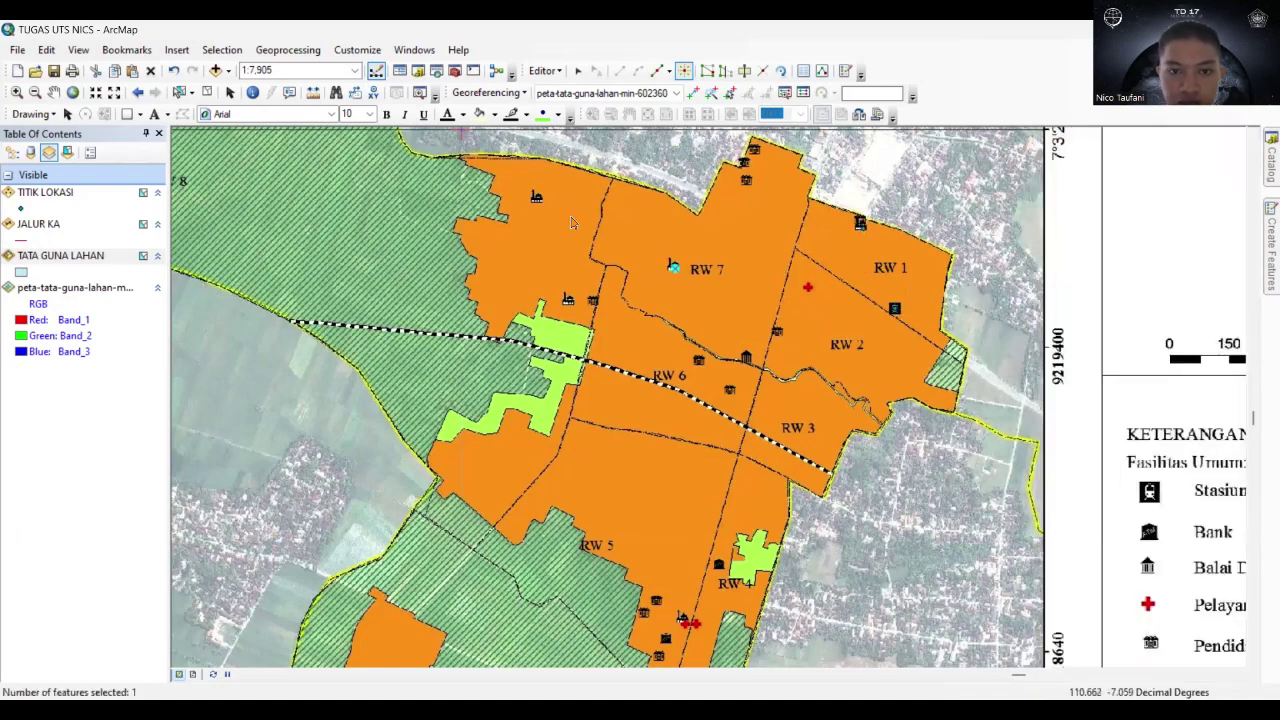
pyautogui.click(536, 198)
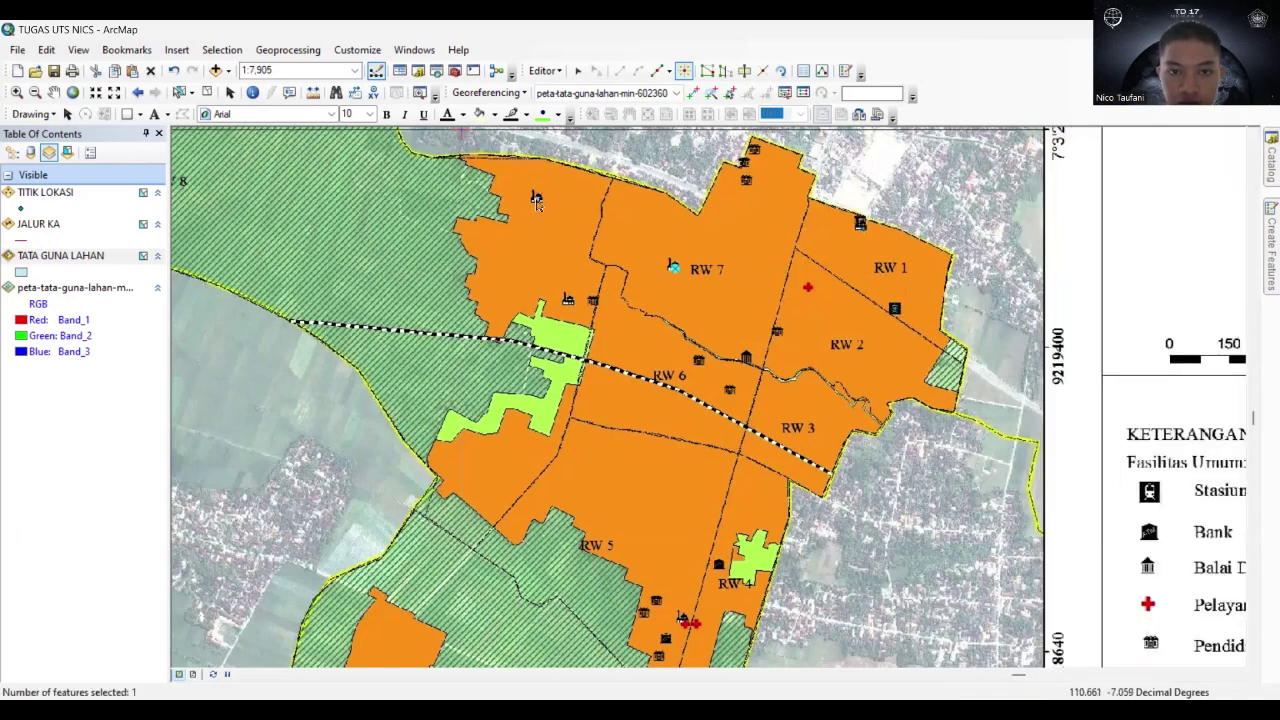
pyautogui.click(567, 300)
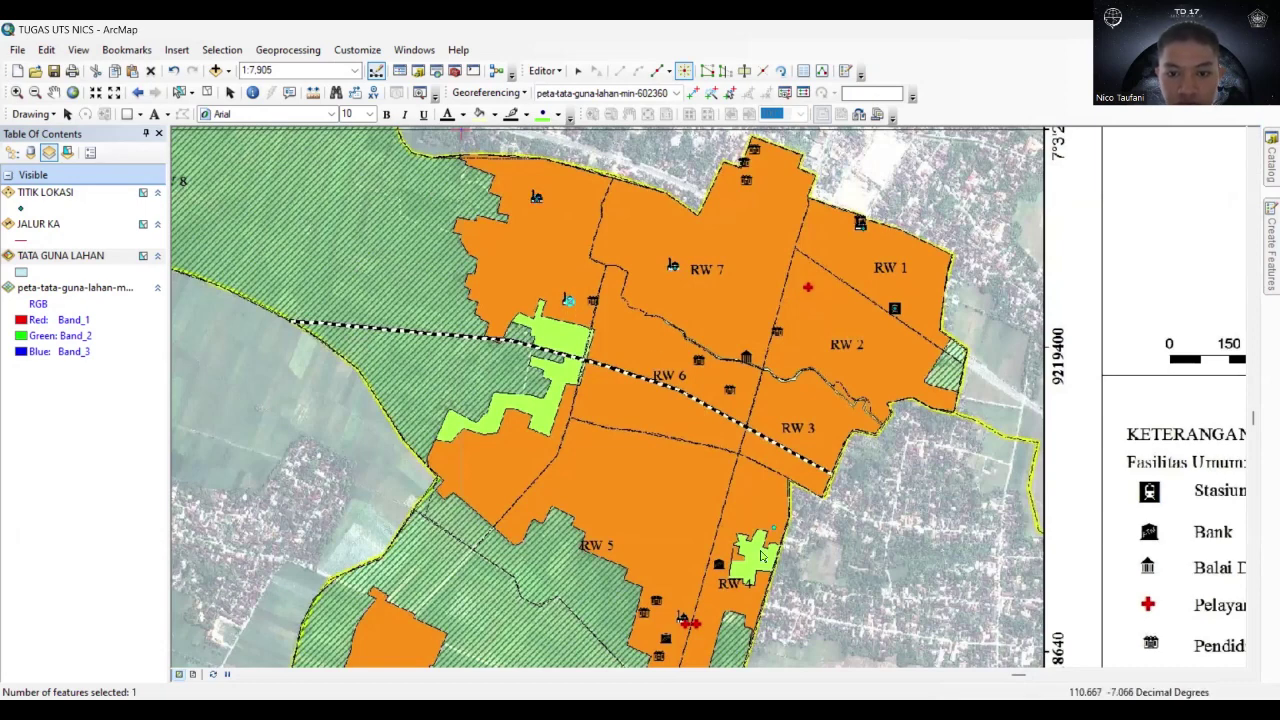
pyautogui.click(683, 619)
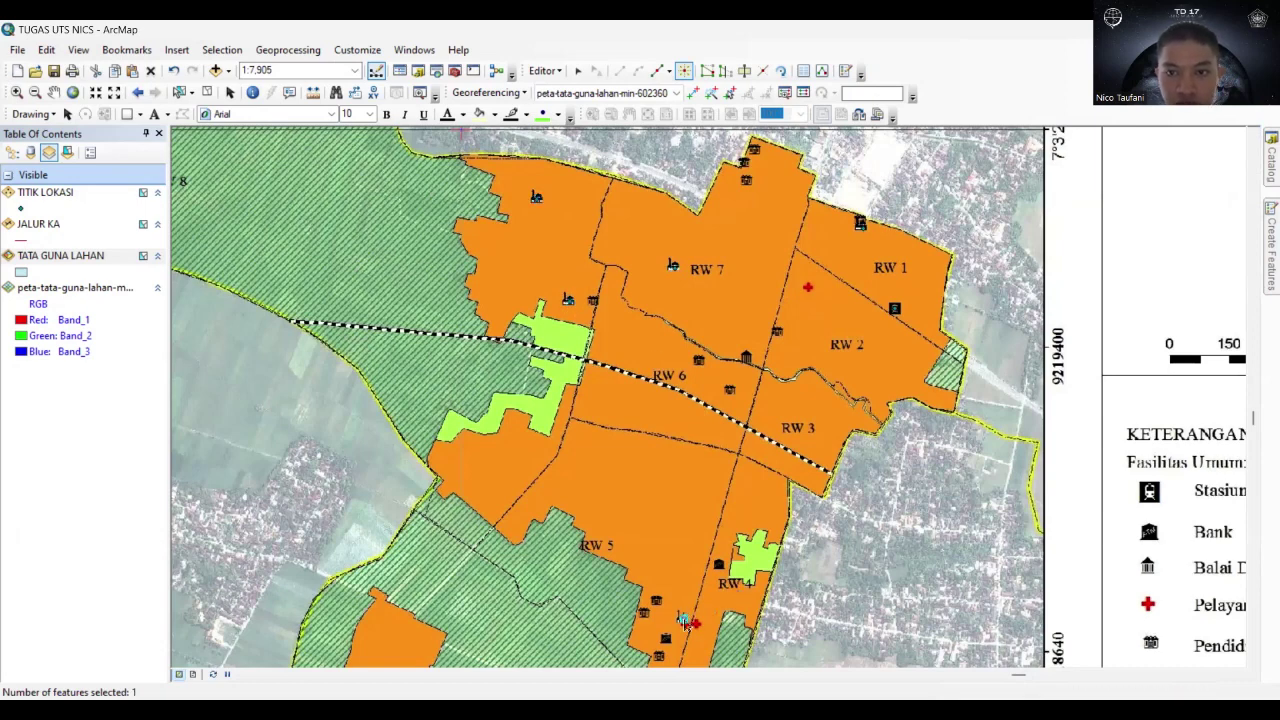
# Place PENDIDIKAN points on the education symbols north and southwest of RW 7, around RW 6, west of RW 2, and west of RW 4.
pyautogui.click(1261, 276)
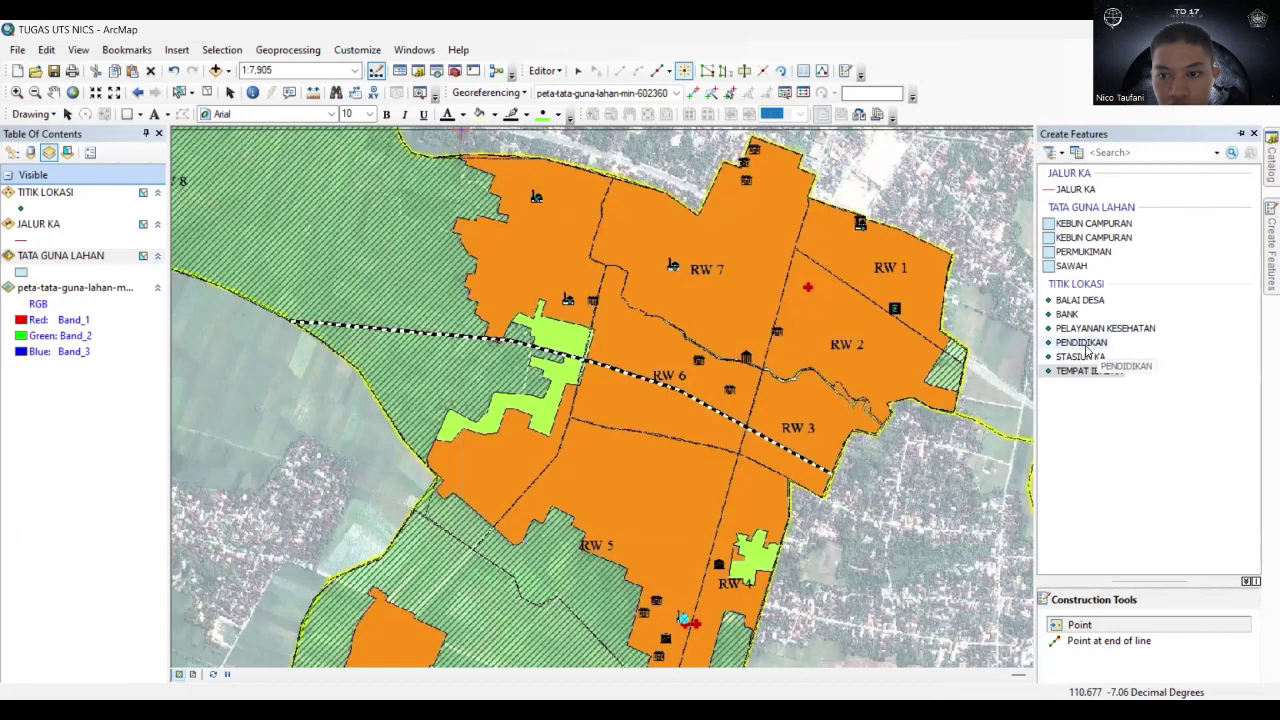
pyautogui.click(1085, 347)
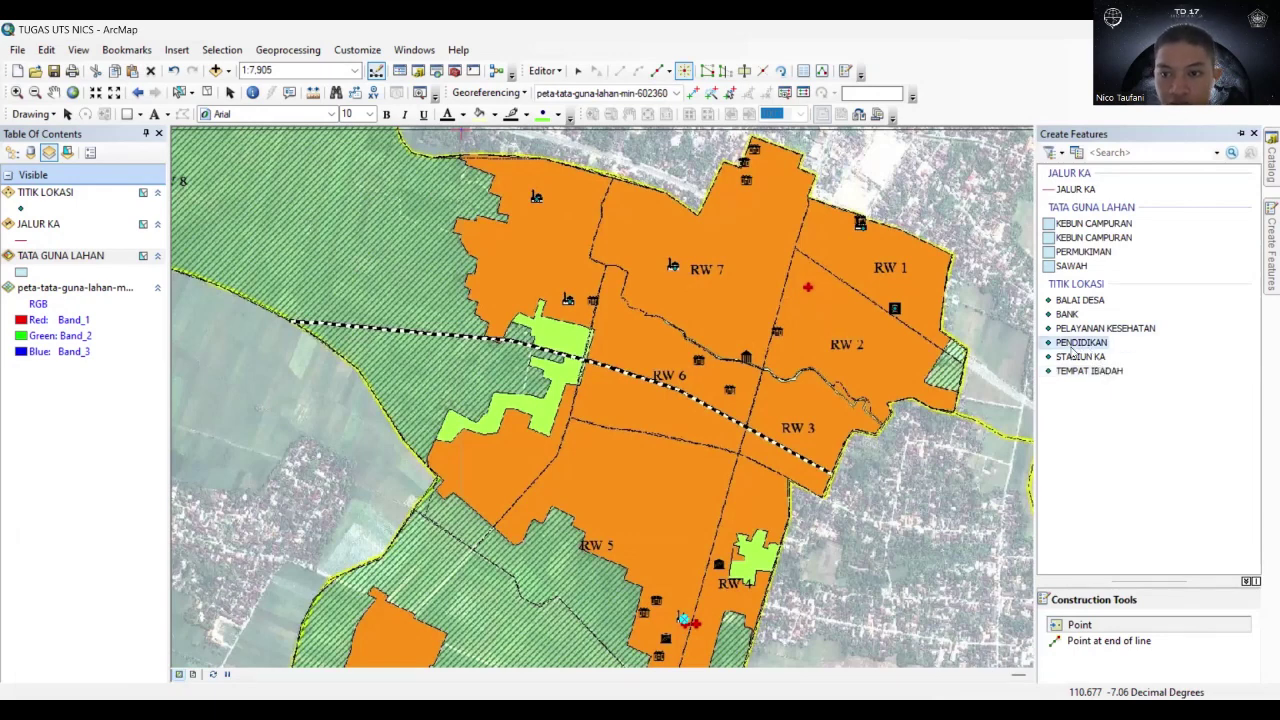
pyautogui.click(745, 168)
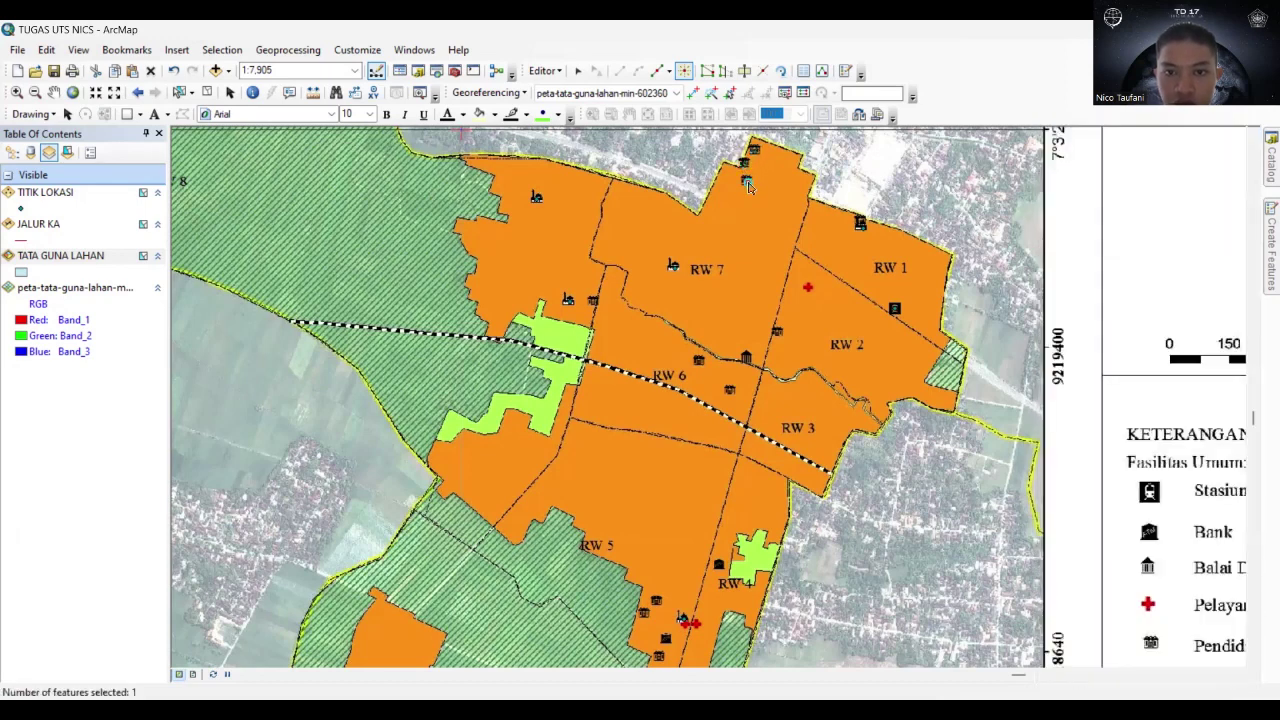
pyautogui.click(594, 301)
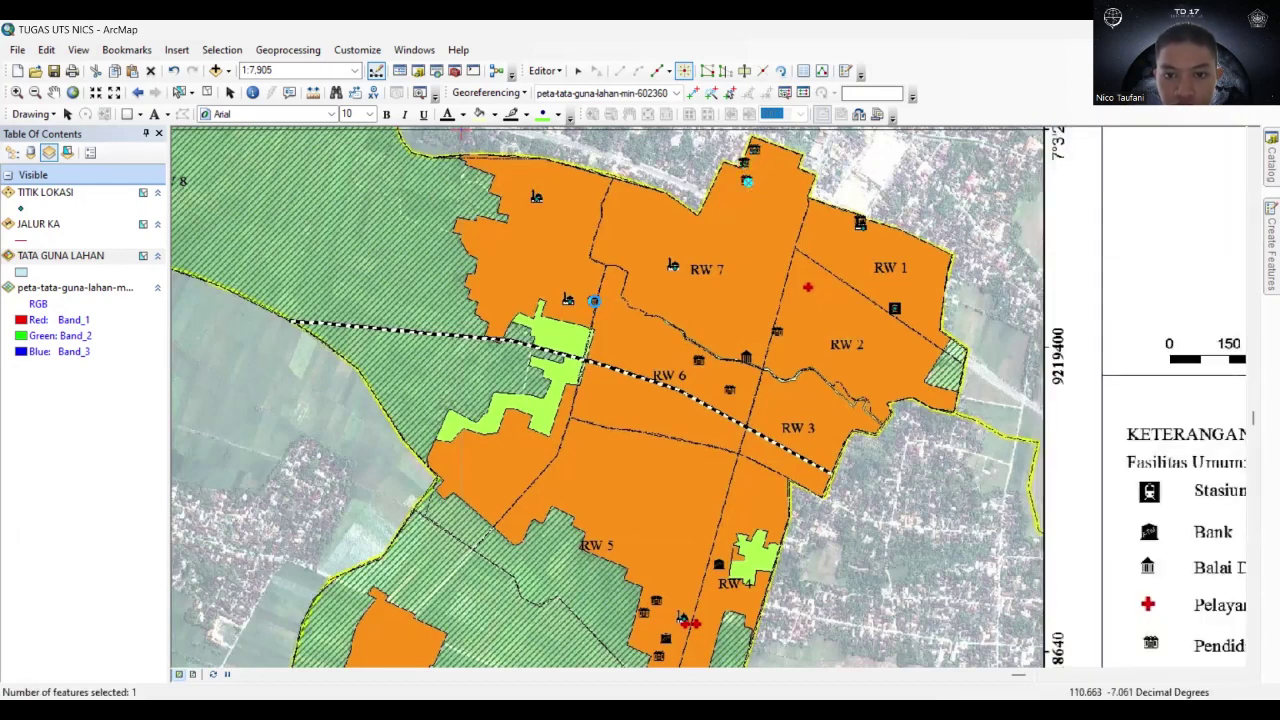
pyautogui.click(700, 360)
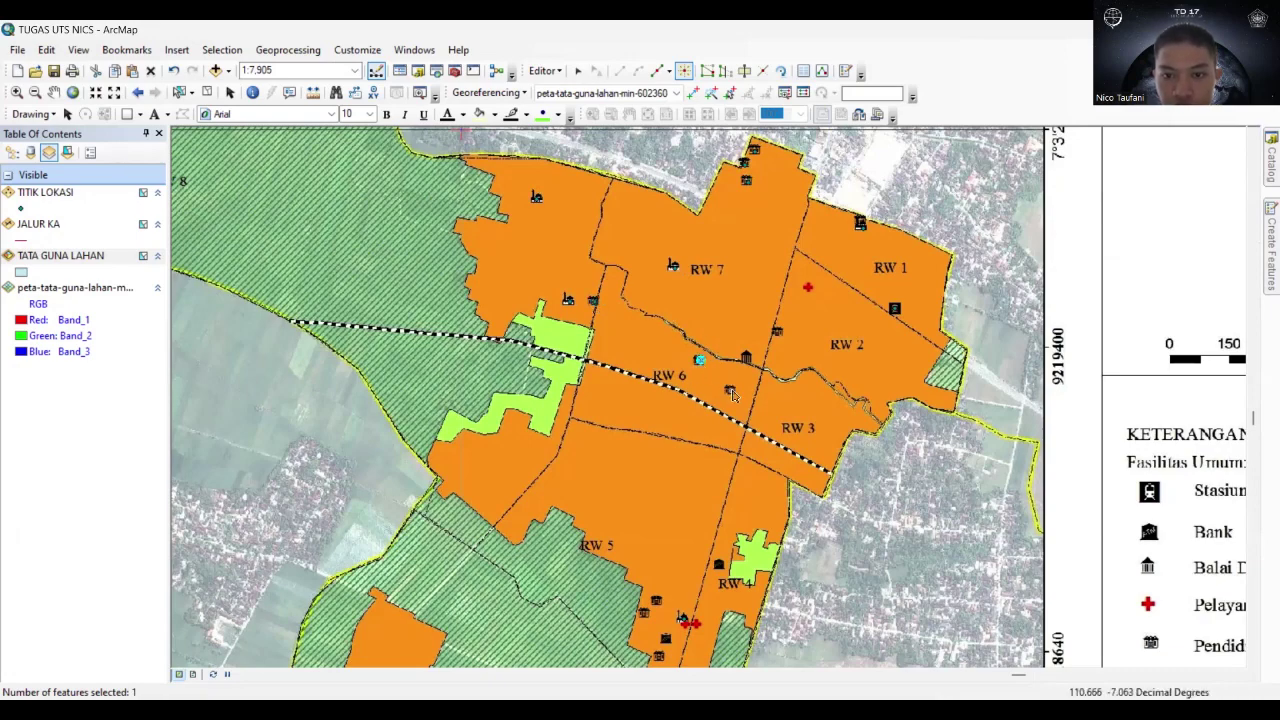
pyautogui.click(731, 390)
pyautogui.click(778, 334)
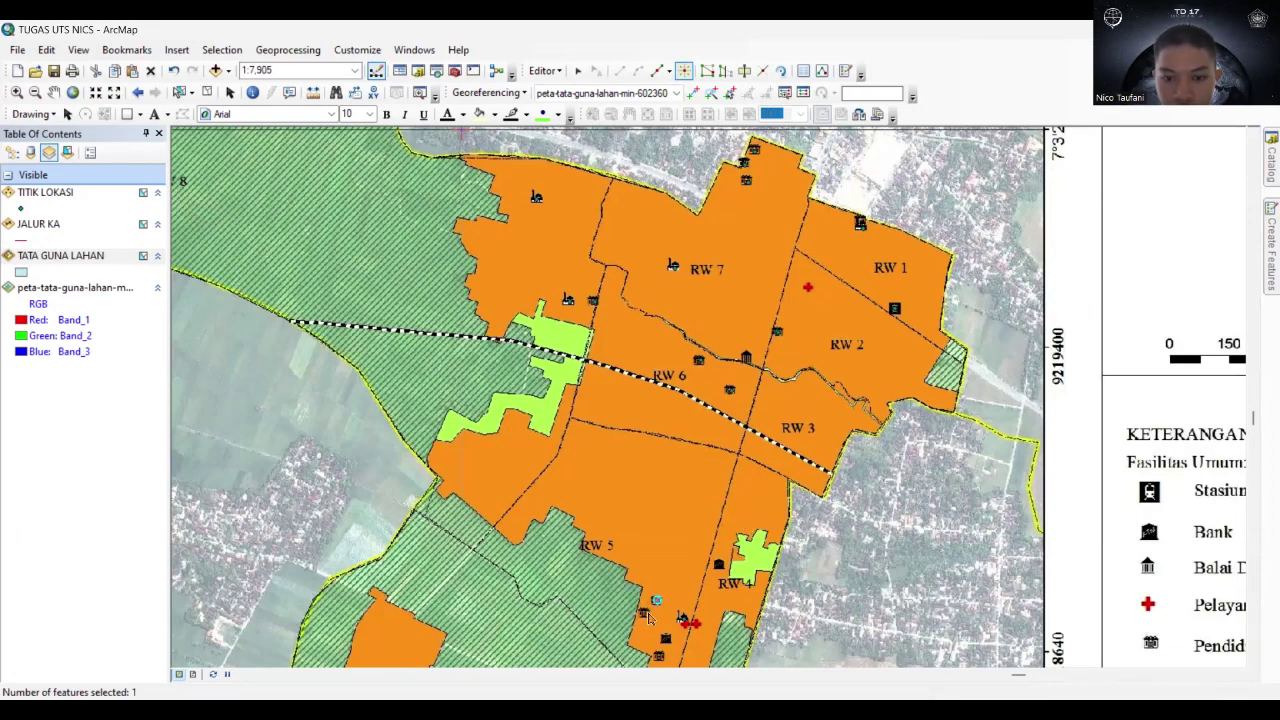
pyautogui.click(646, 615)
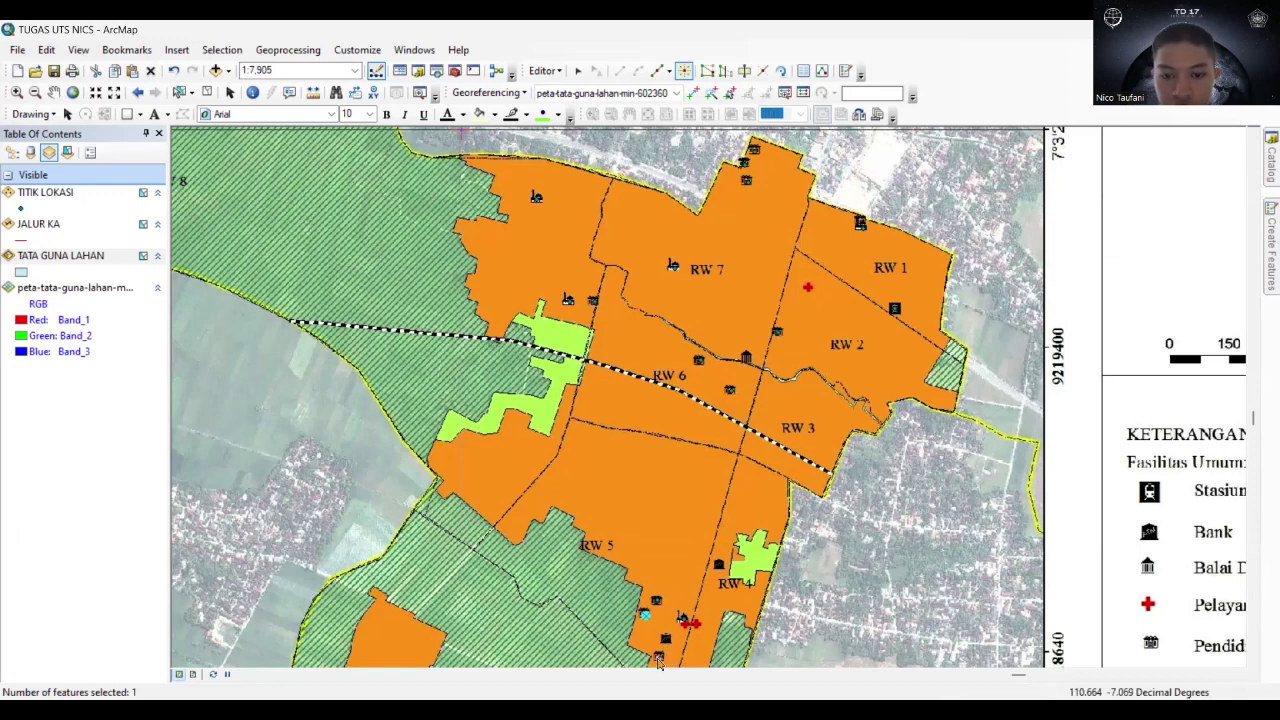
pyautogui.click(658, 657)
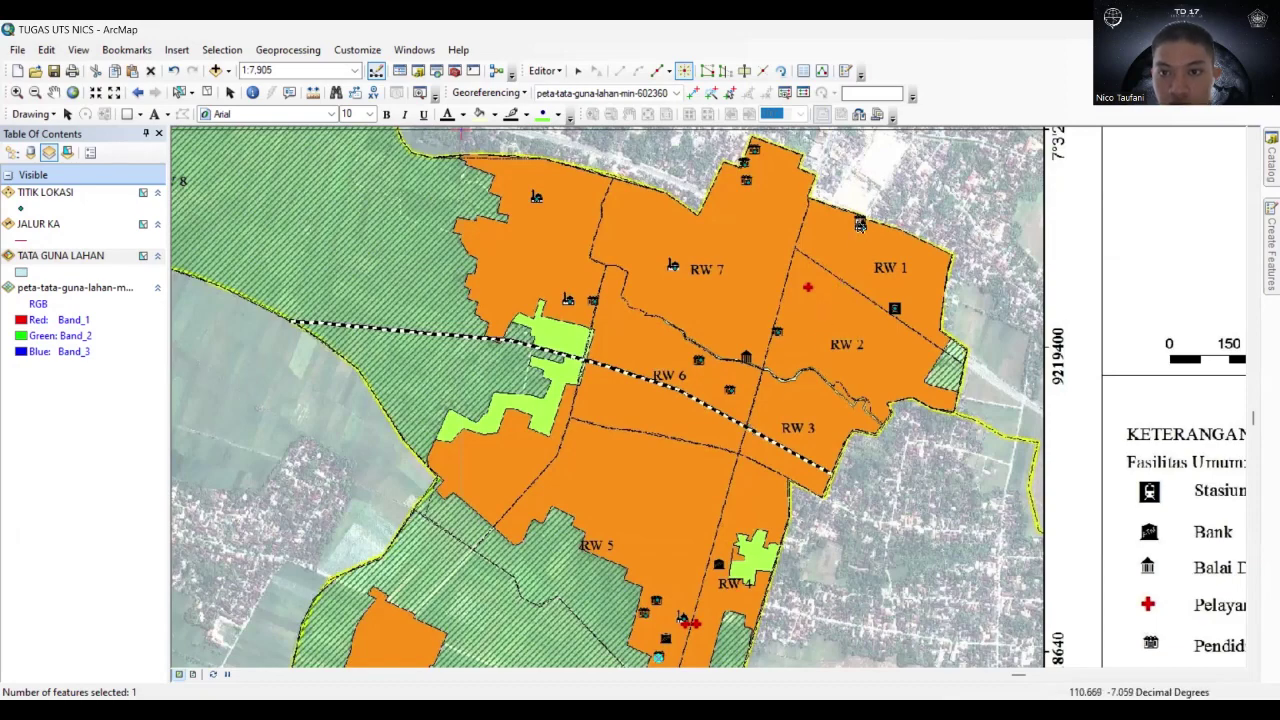
# Place a PENDIDIKAN point on the education symbol within the overlapping symbols at RW 1's northern edge.
pyautogui.click(16, 92)
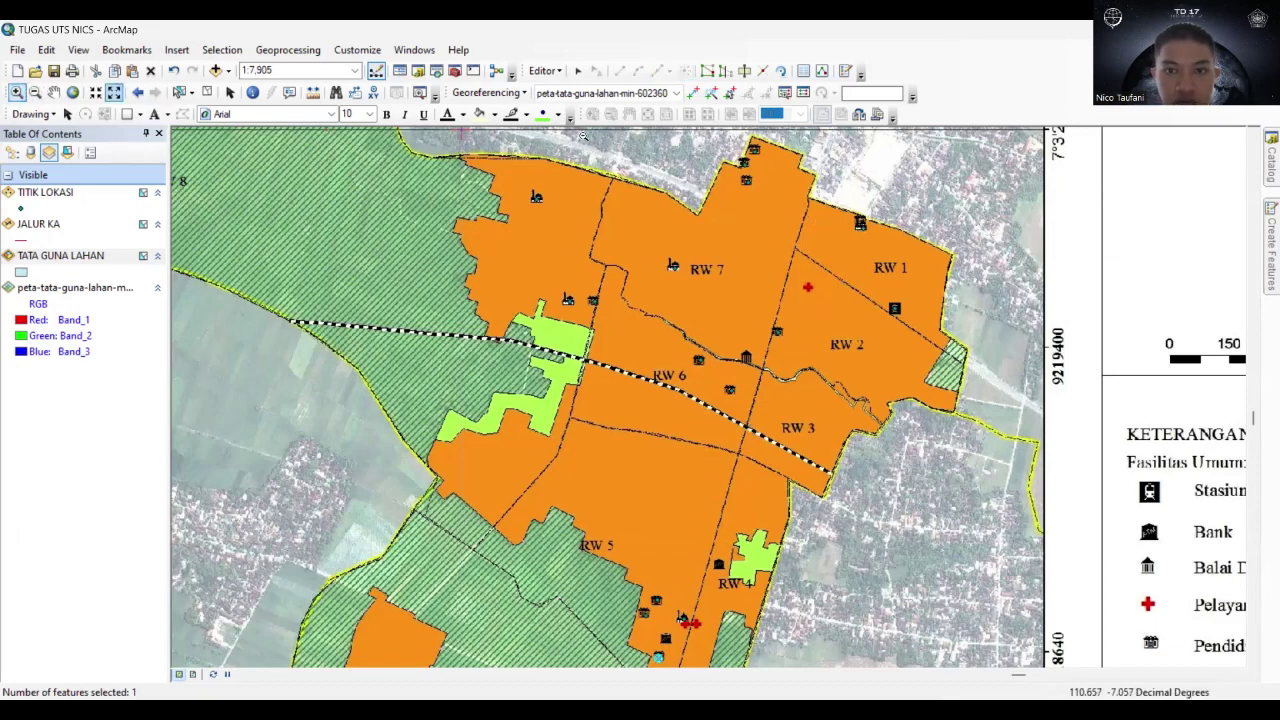
pyautogui.moveTo(834, 192); pyautogui.dragTo(898, 262)
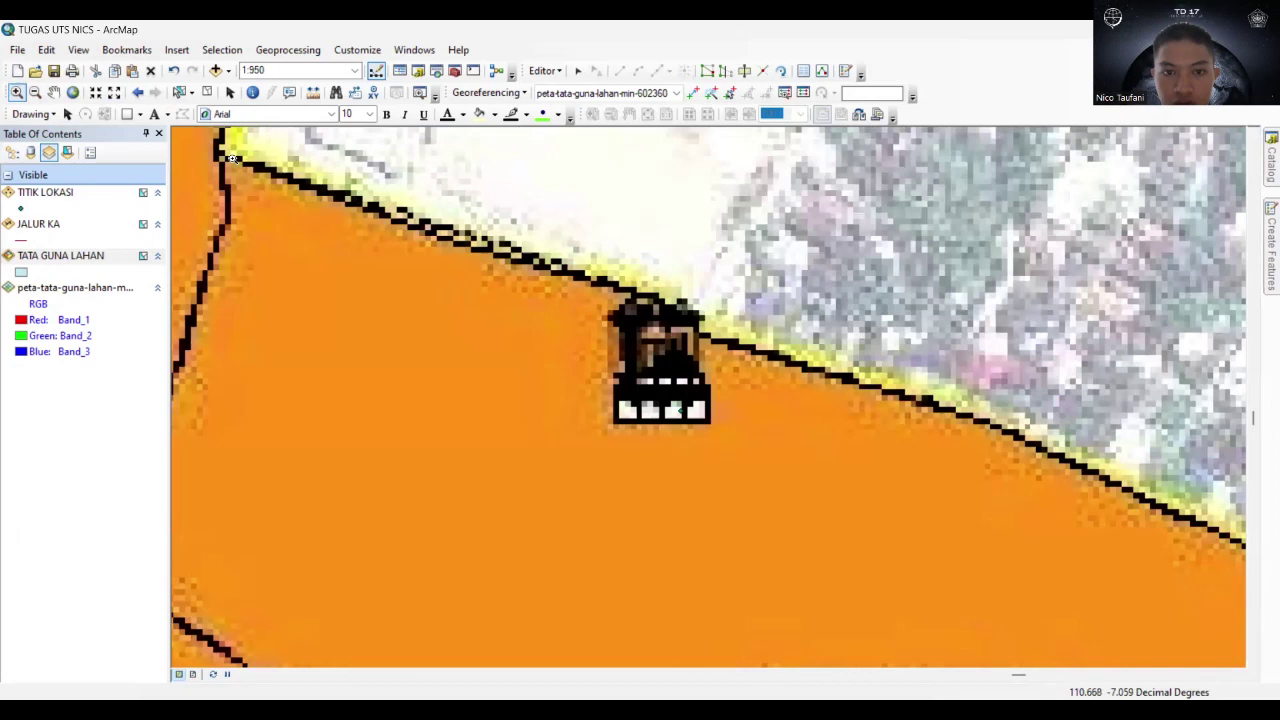
pyautogui.click(1265, 238)
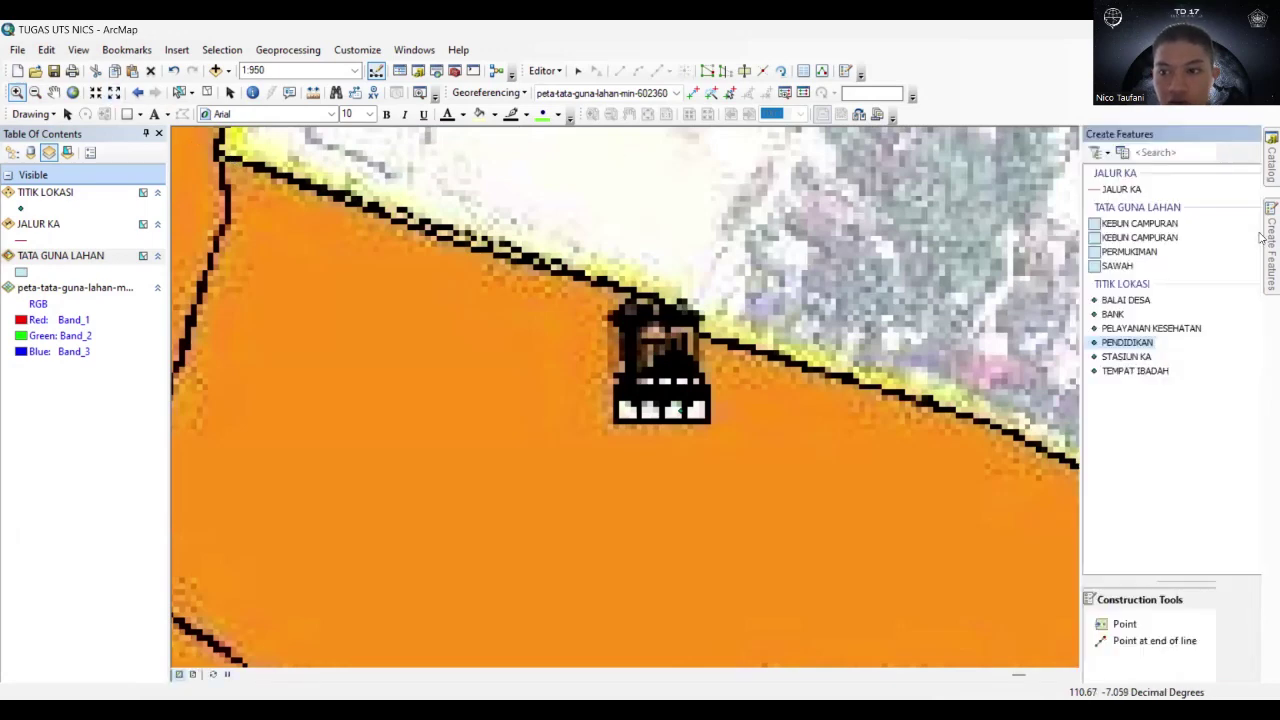
pyautogui.click(1084, 343)
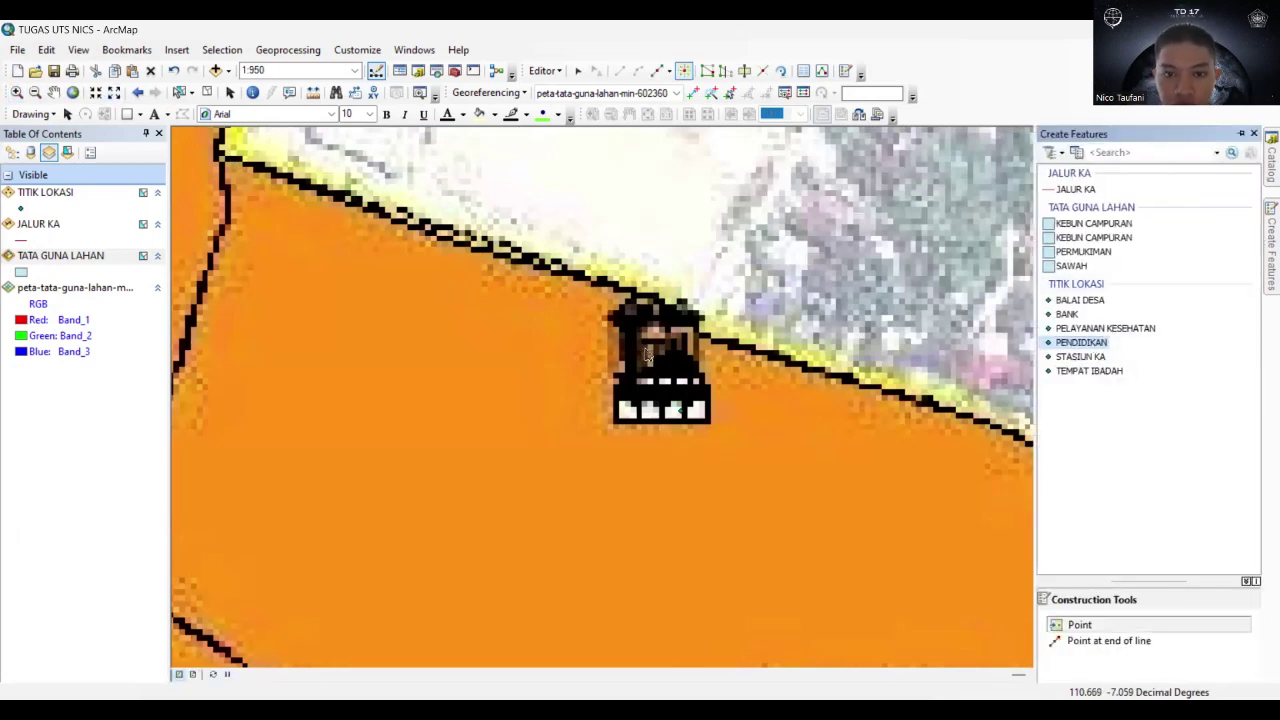
pyautogui.click(645, 350)
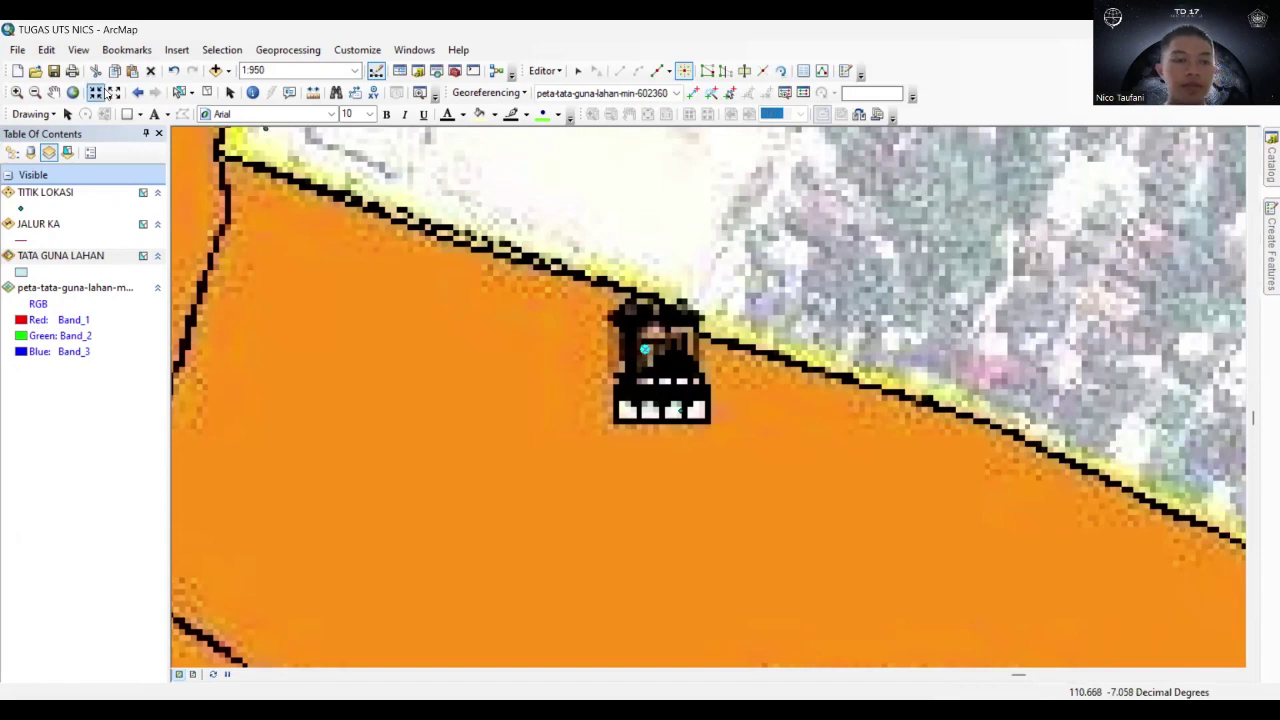
# Return to the wider view of the village and save the edits made to the TITIK LOKASI points.
pyautogui.click(34, 92)
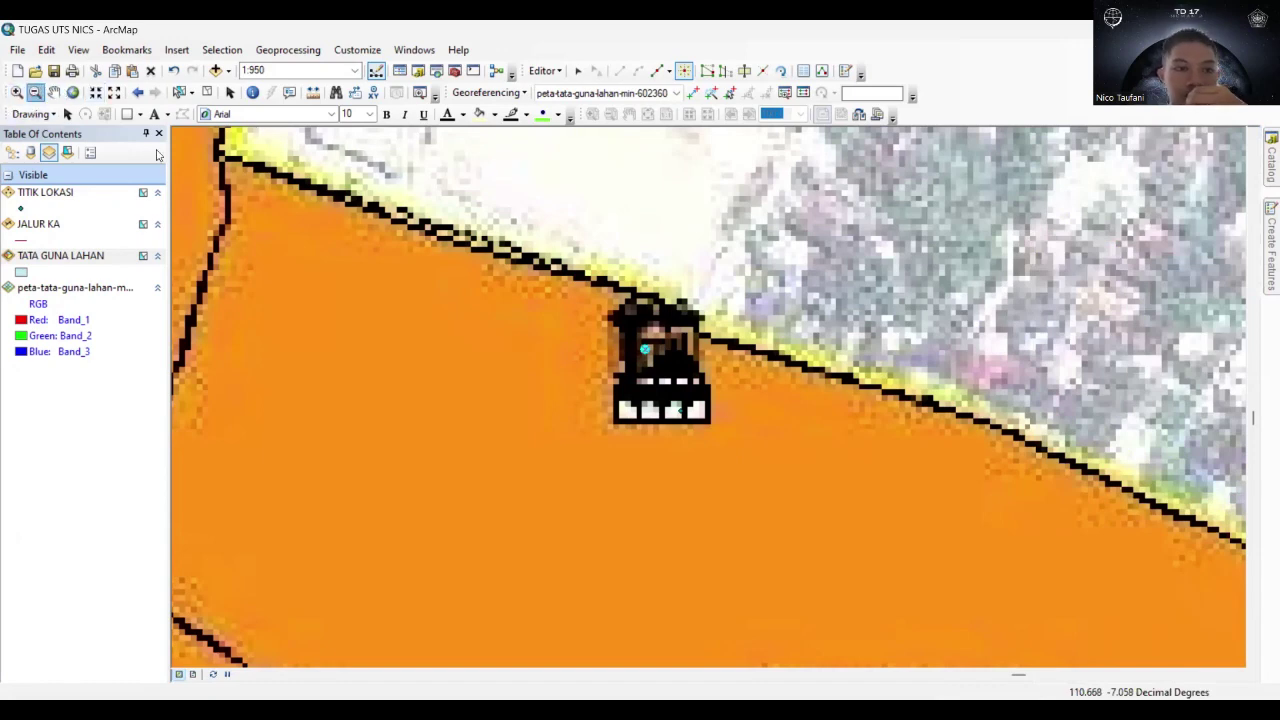
pyautogui.click(559, 407)
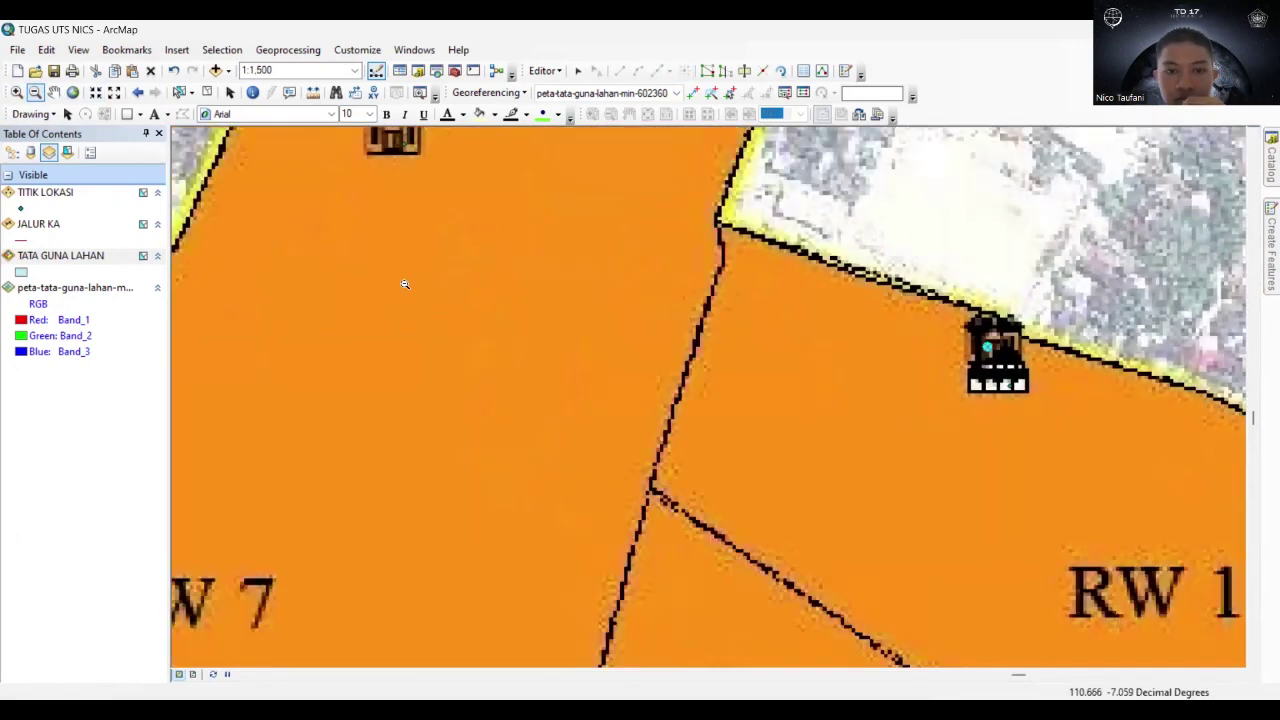
pyautogui.click(405, 284)
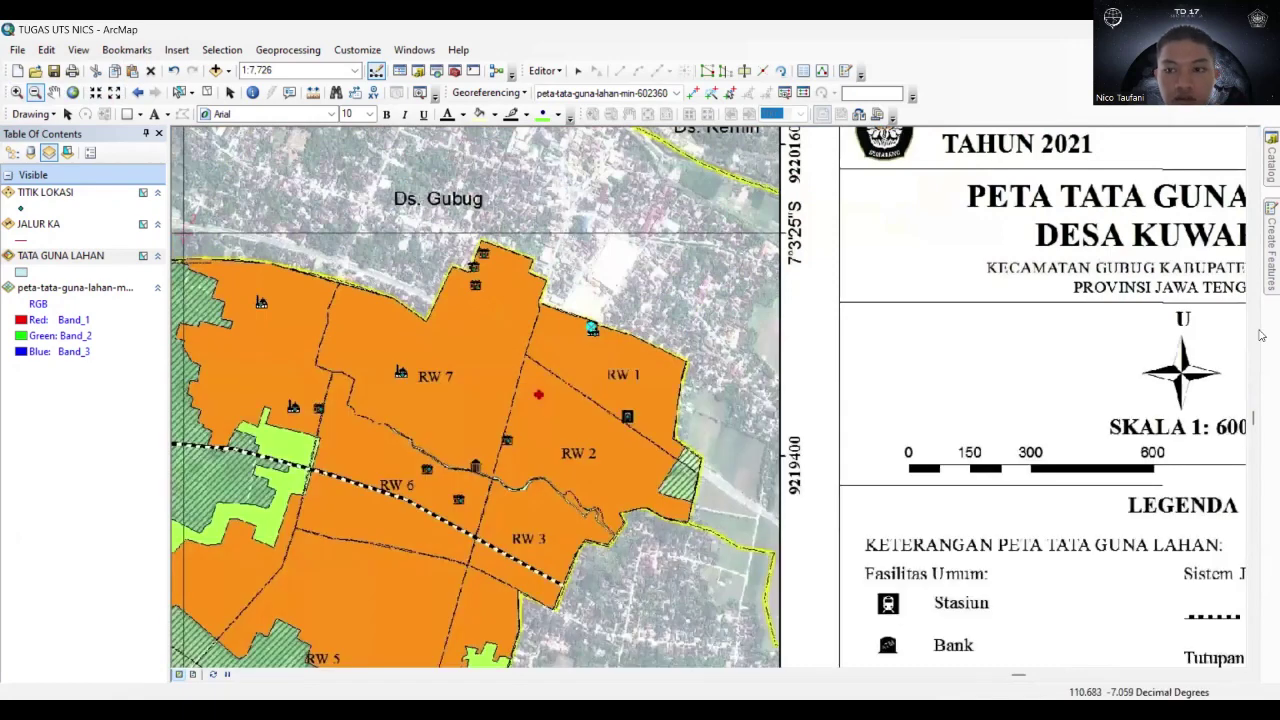
pyautogui.moveTo(1263, 277)
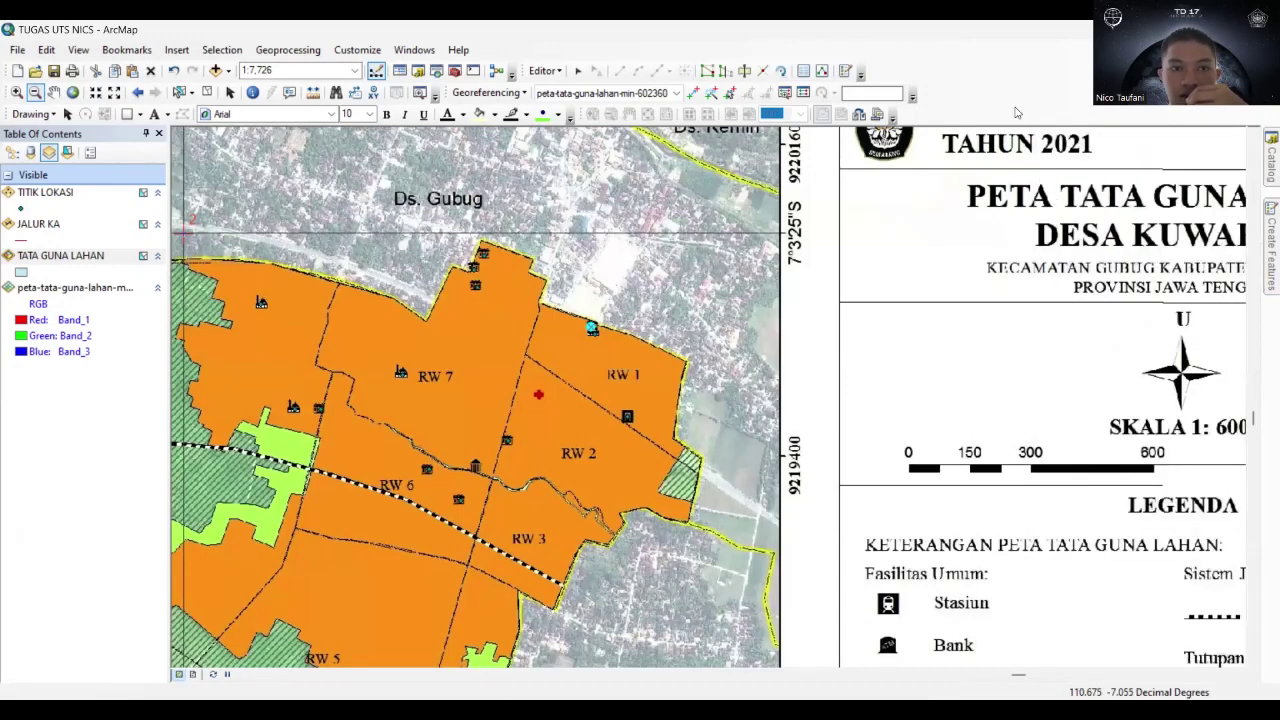
pyautogui.scroll(-1, 773, 249)
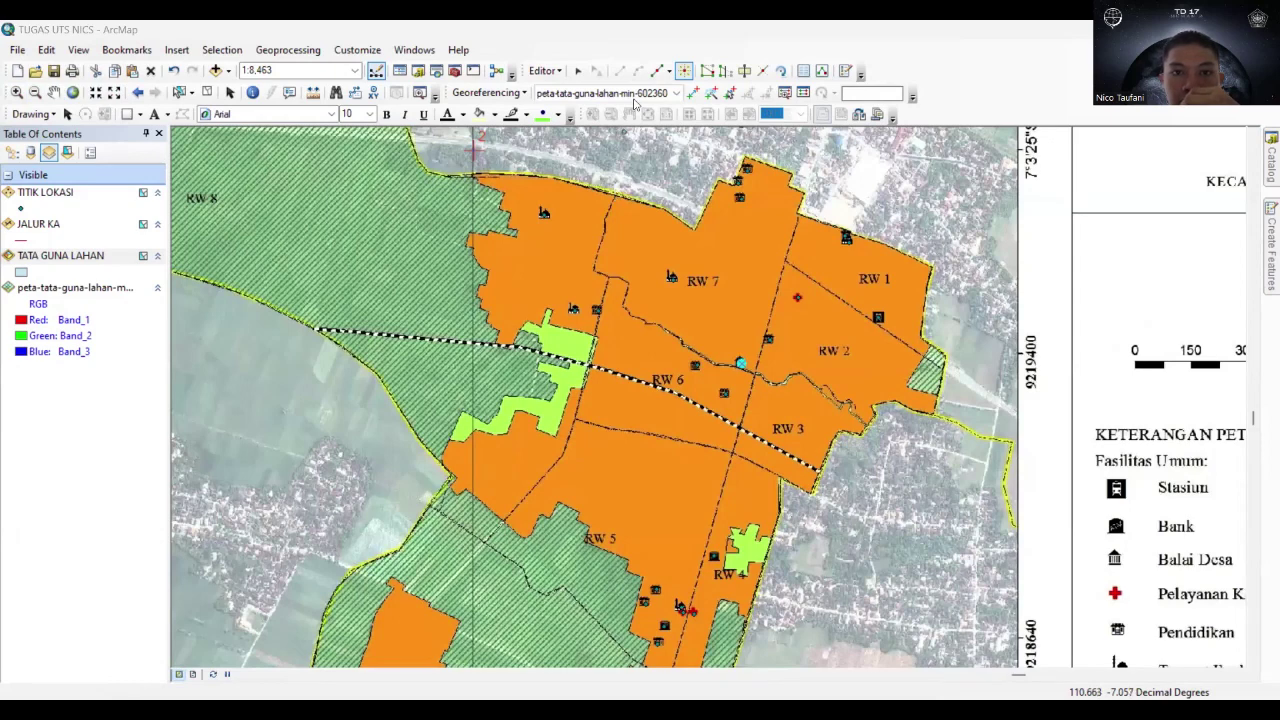
pyautogui.click(546, 71)
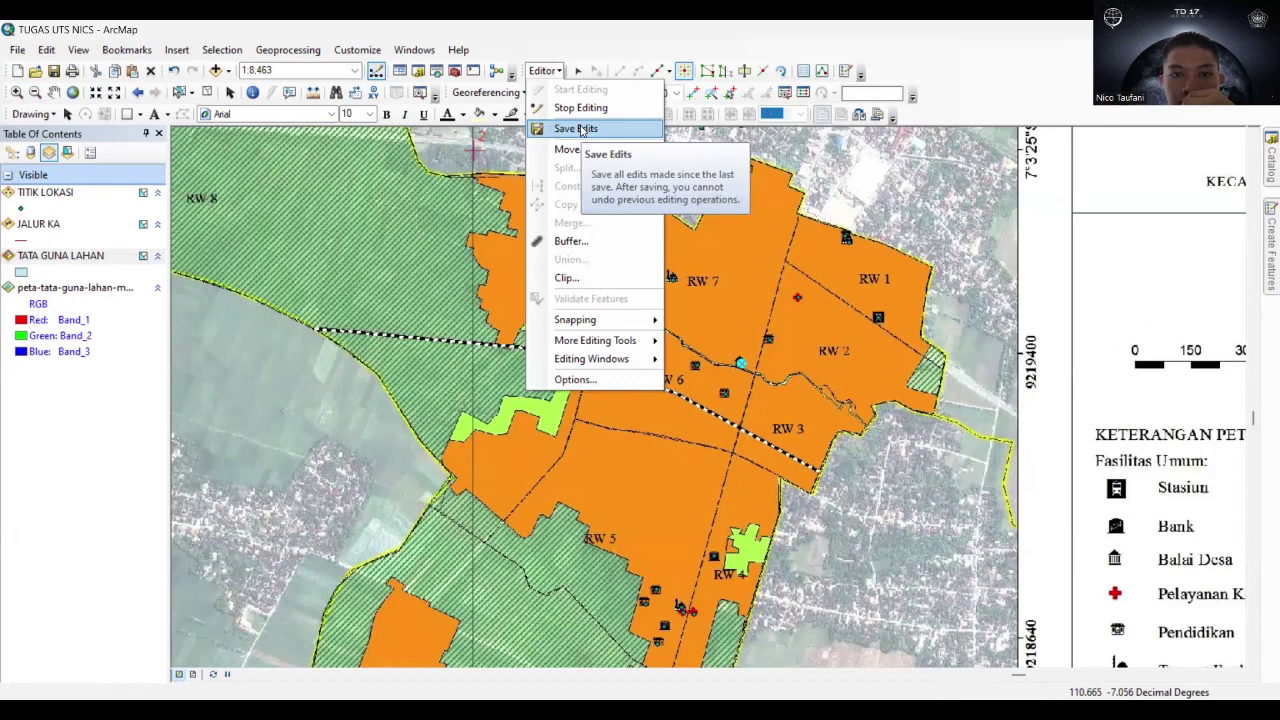
pyautogui.click(580, 130)
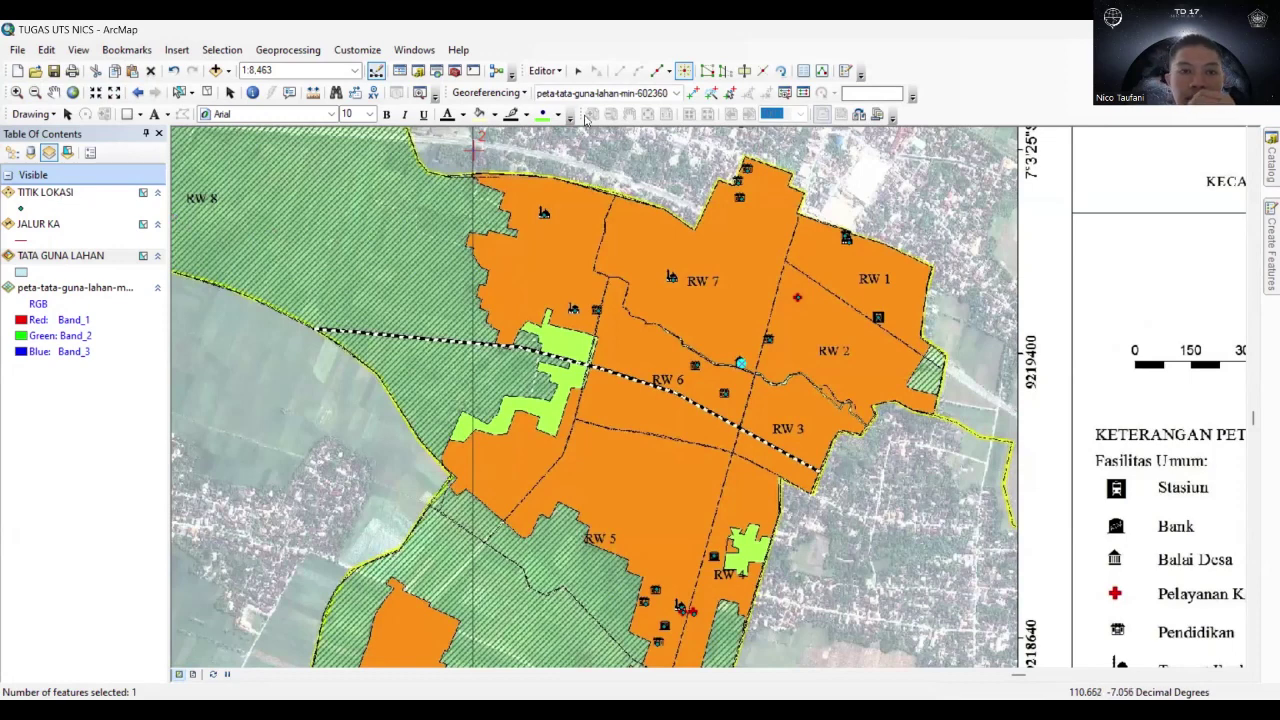
# Categorize the TITIK LOKASI symbology by unique KETERANGAN values, turning off all other values and adding every category.
pyautogui.rightClick(37, 197)
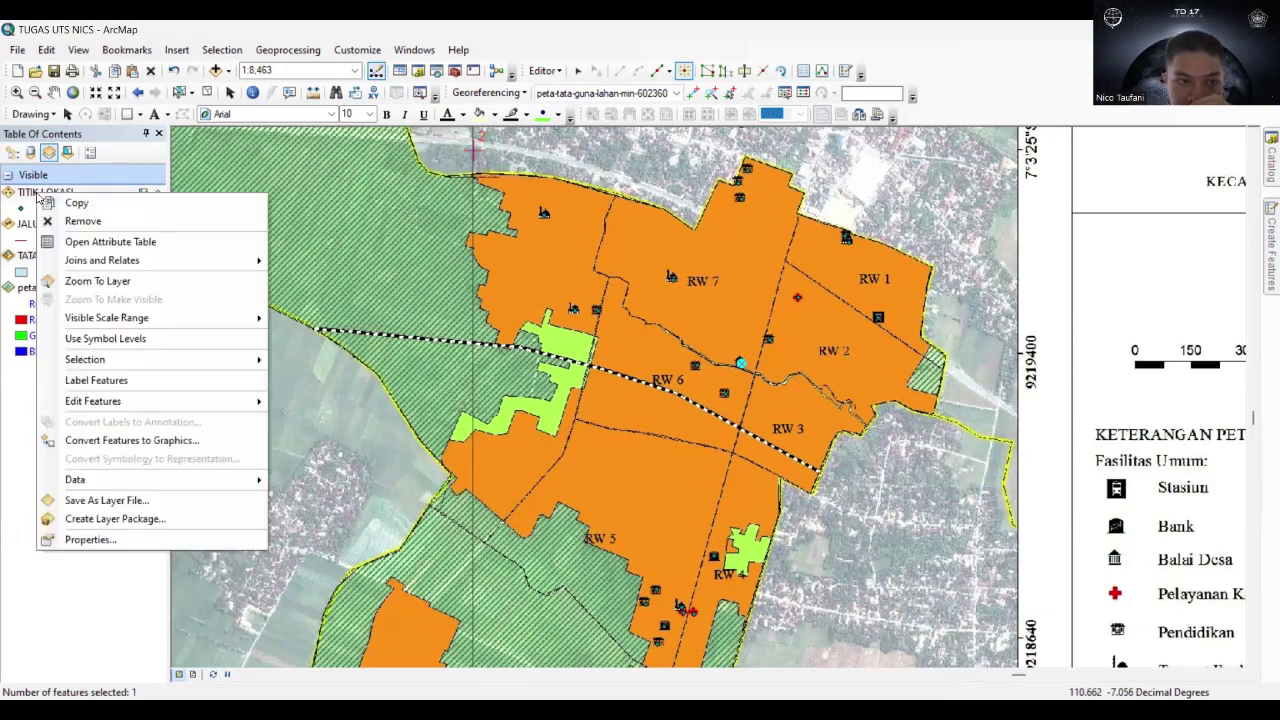
pyautogui.click(108, 539)
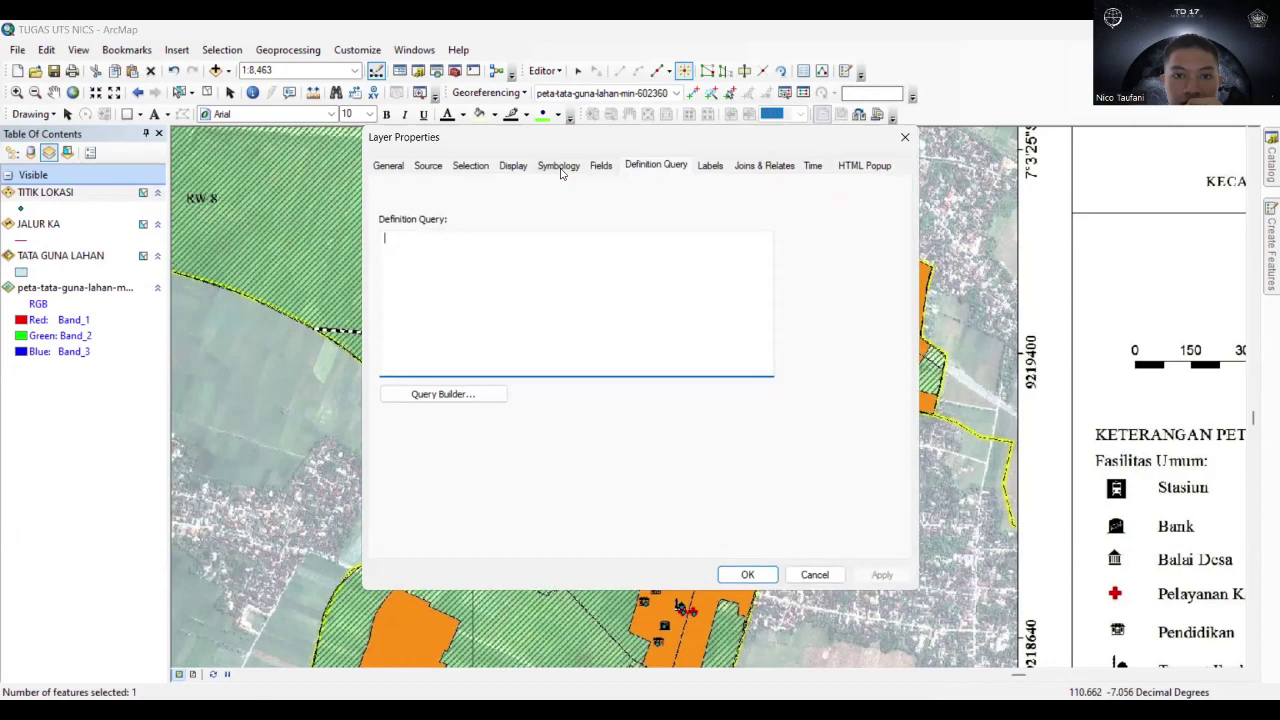
pyautogui.click(561, 170)
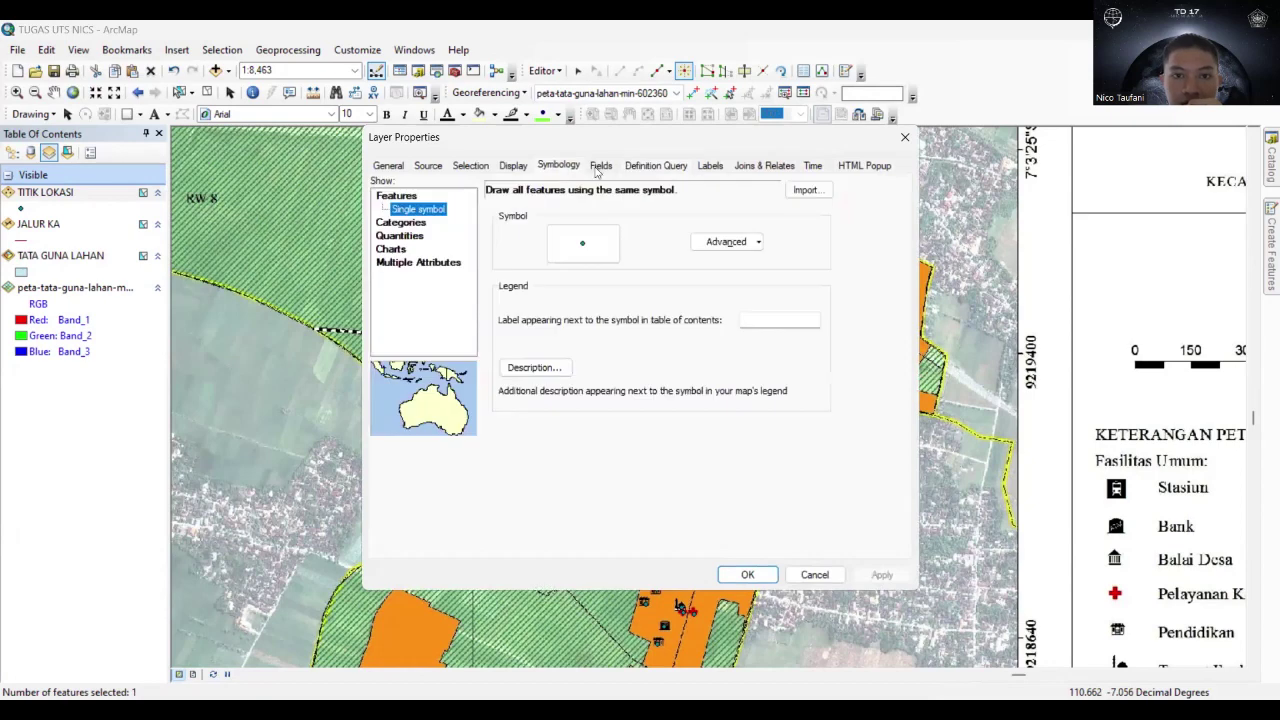
pyautogui.click(424, 228)
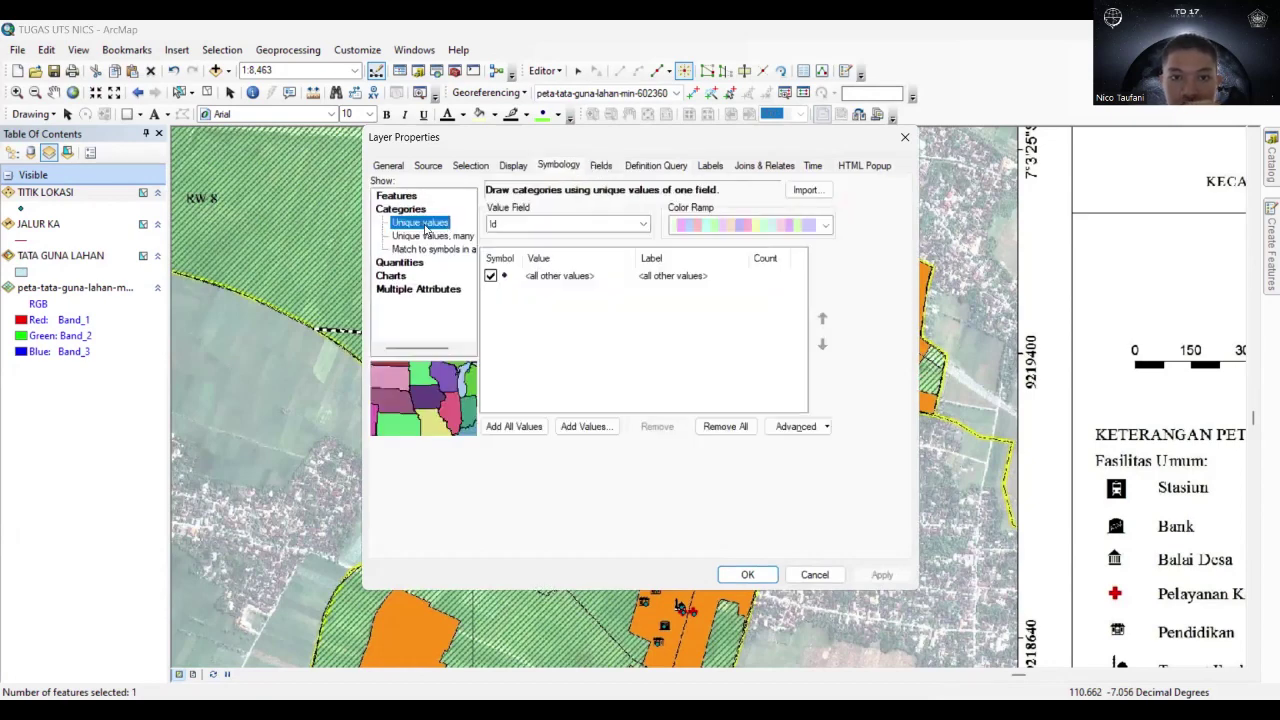
pyautogui.click(563, 230)
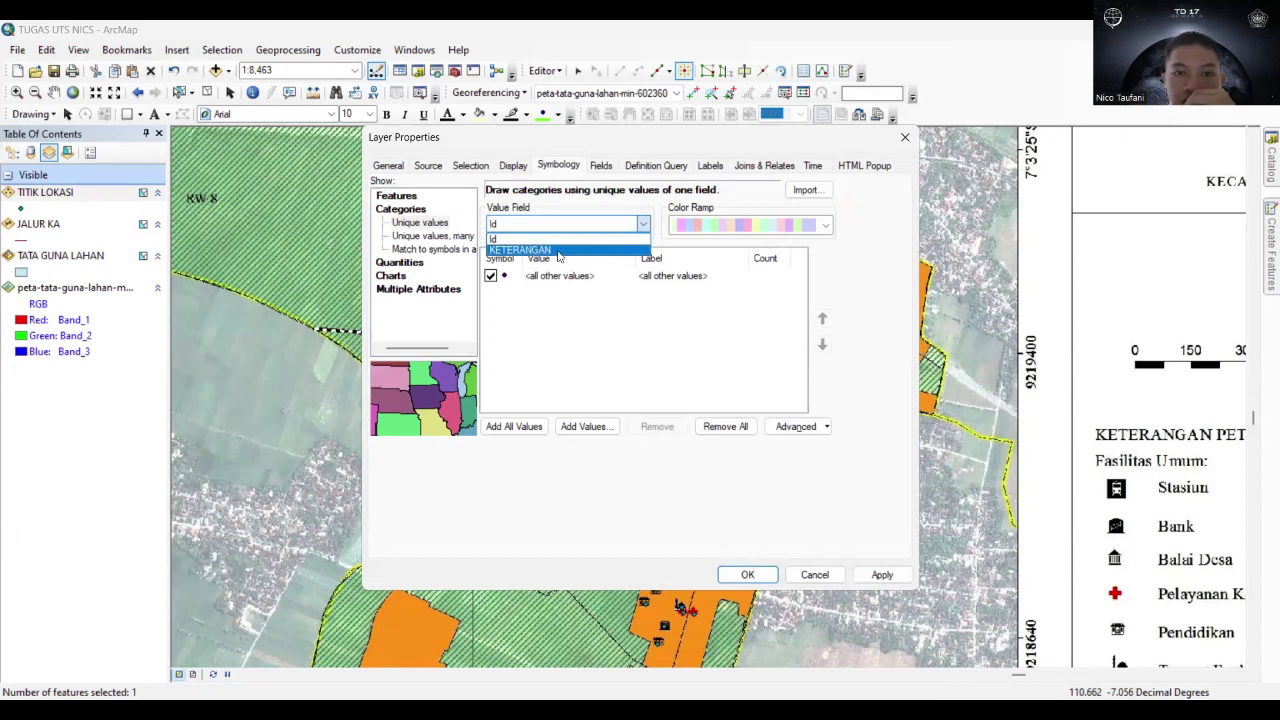
pyautogui.click(558, 250)
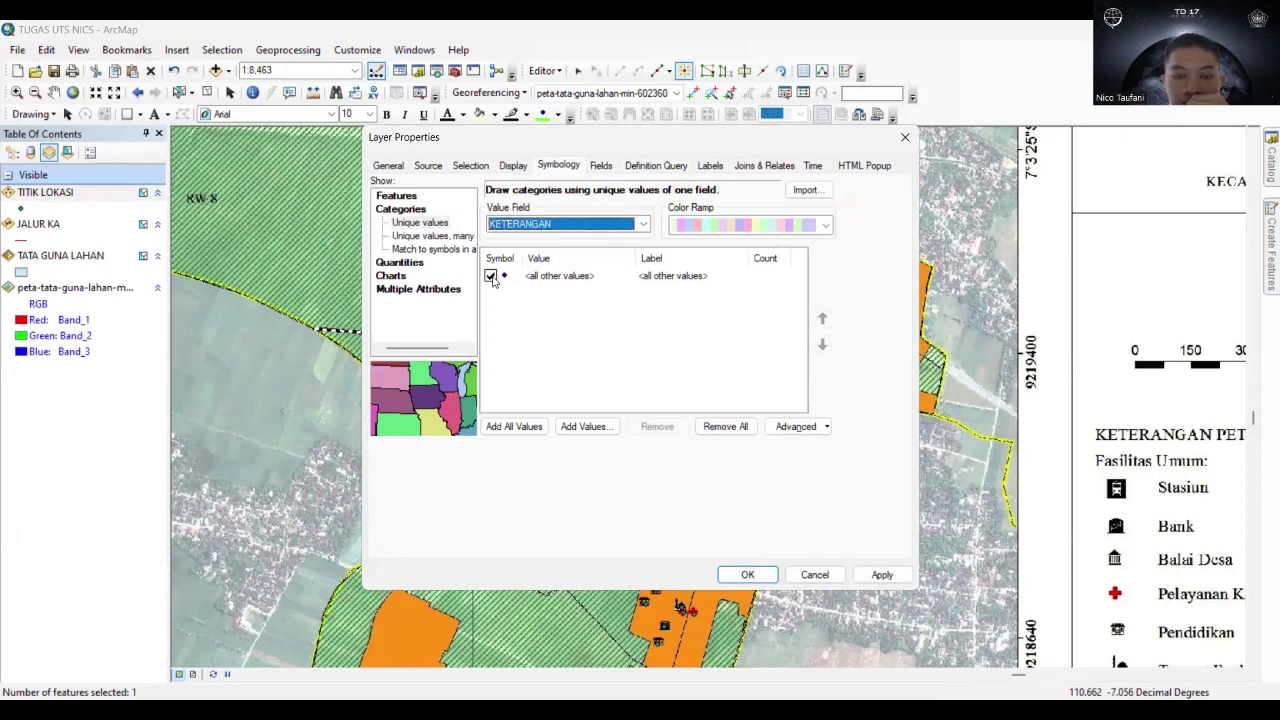
pyautogui.click(491, 277)
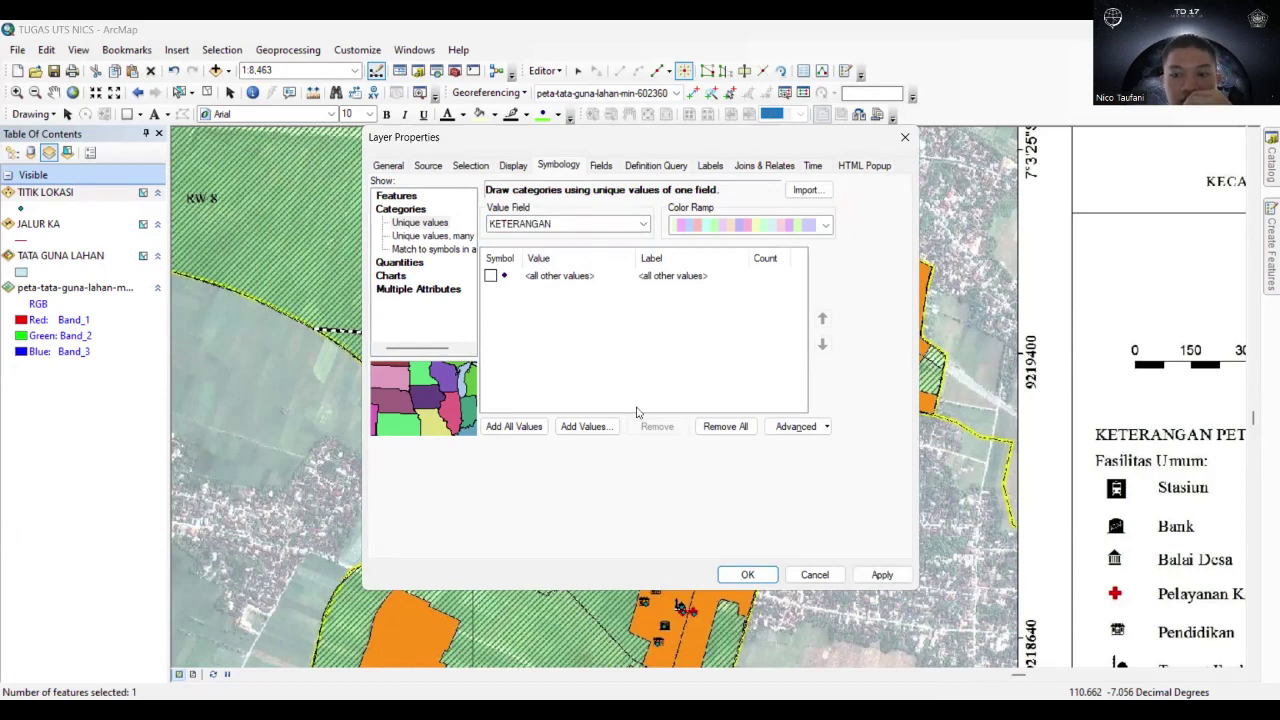
pyautogui.click(533, 430)
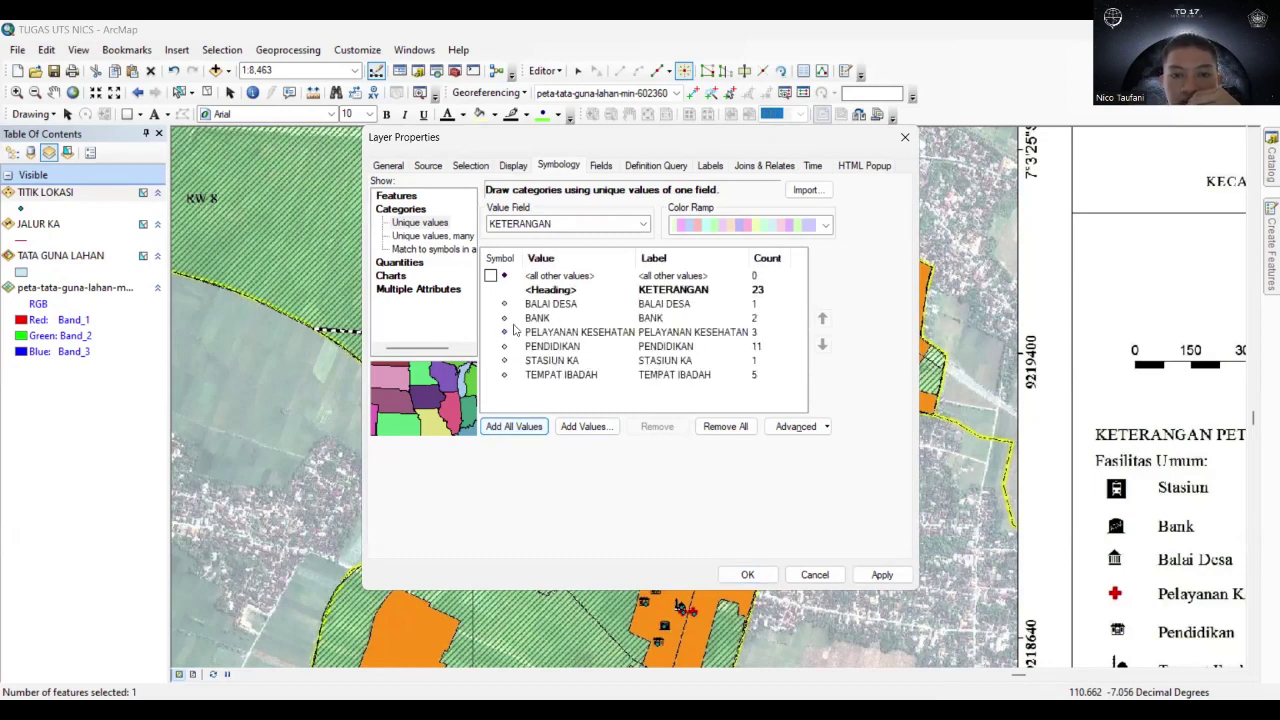
# Apply a saturated multicolour colour ramp to the TITIK LOKASI layer's unique KETERANGAN values.
pyautogui.click(762, 228)
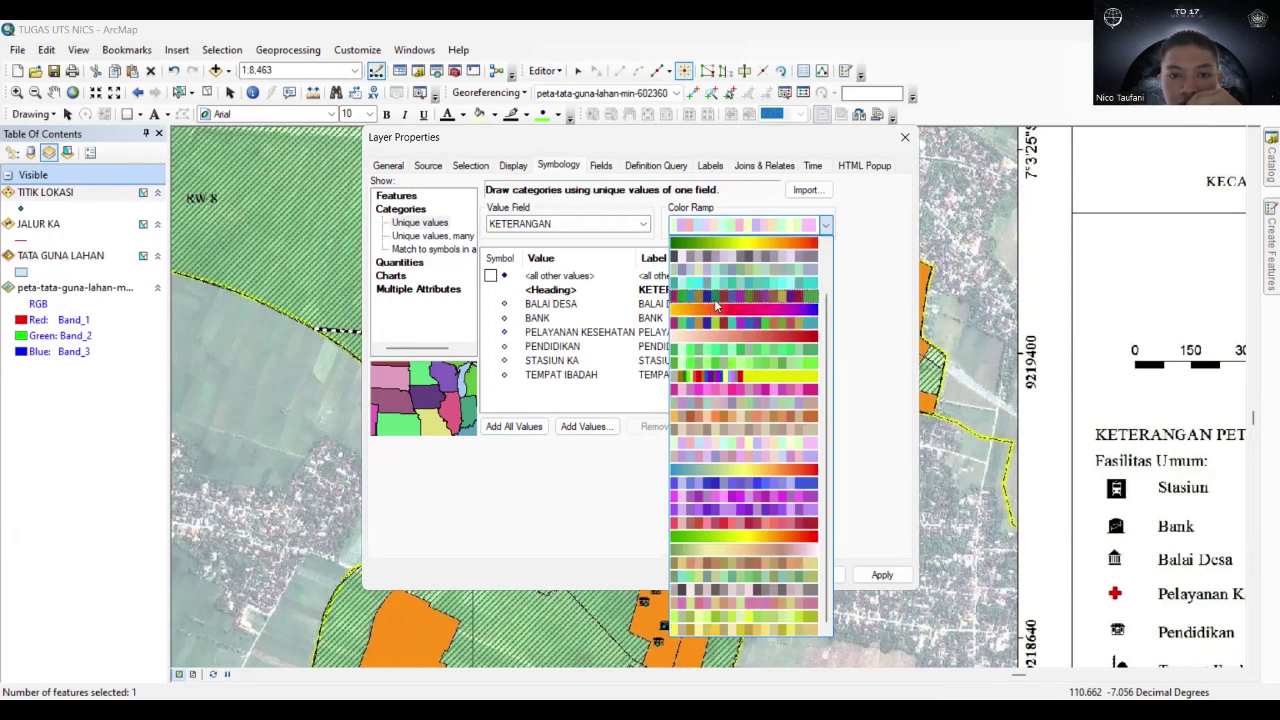
pyautogui.click(715, 301)
pyautogui.click(742, 229)
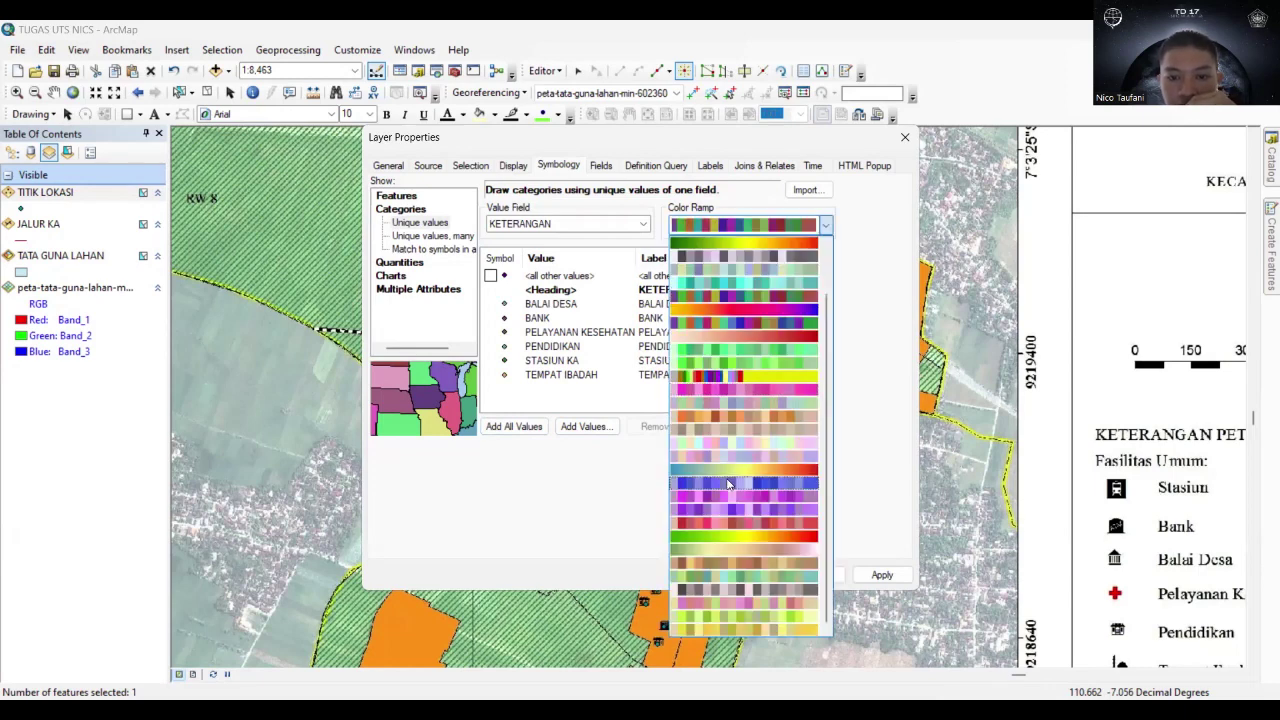
pyautogui.click(738, 375)
pyautogui.click(728, 228)
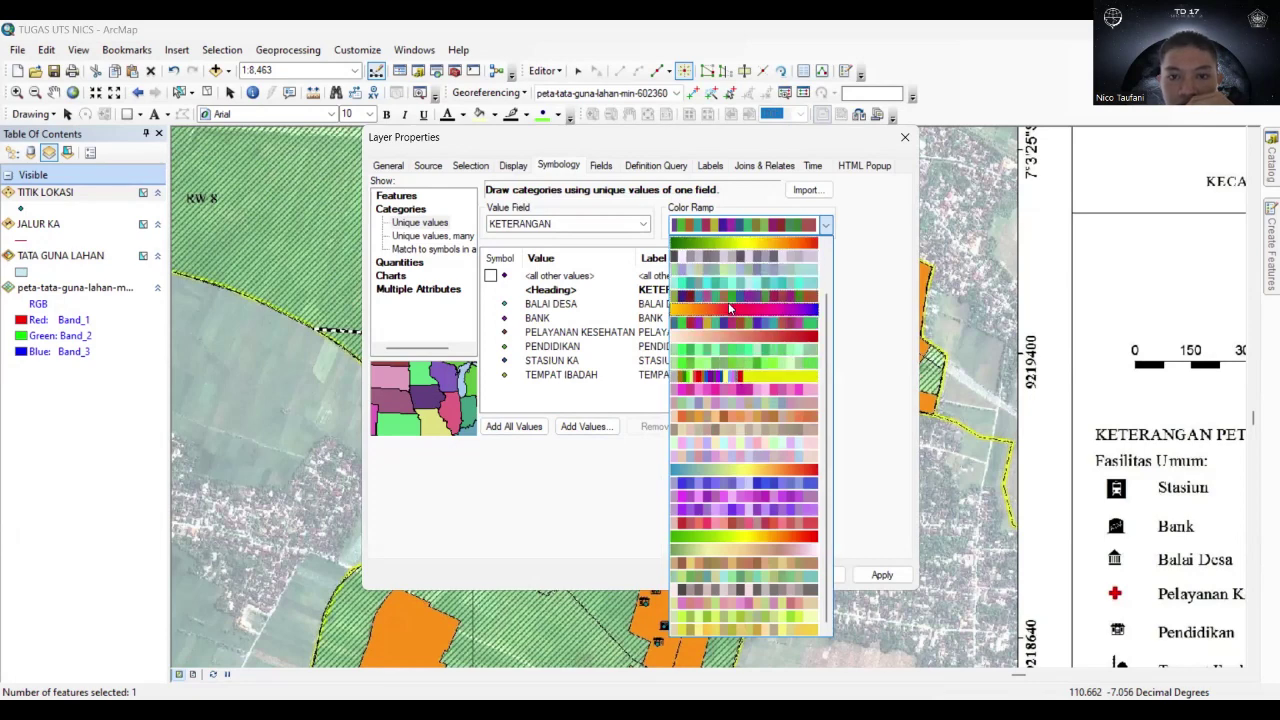
pyautogui.click(718, 295)
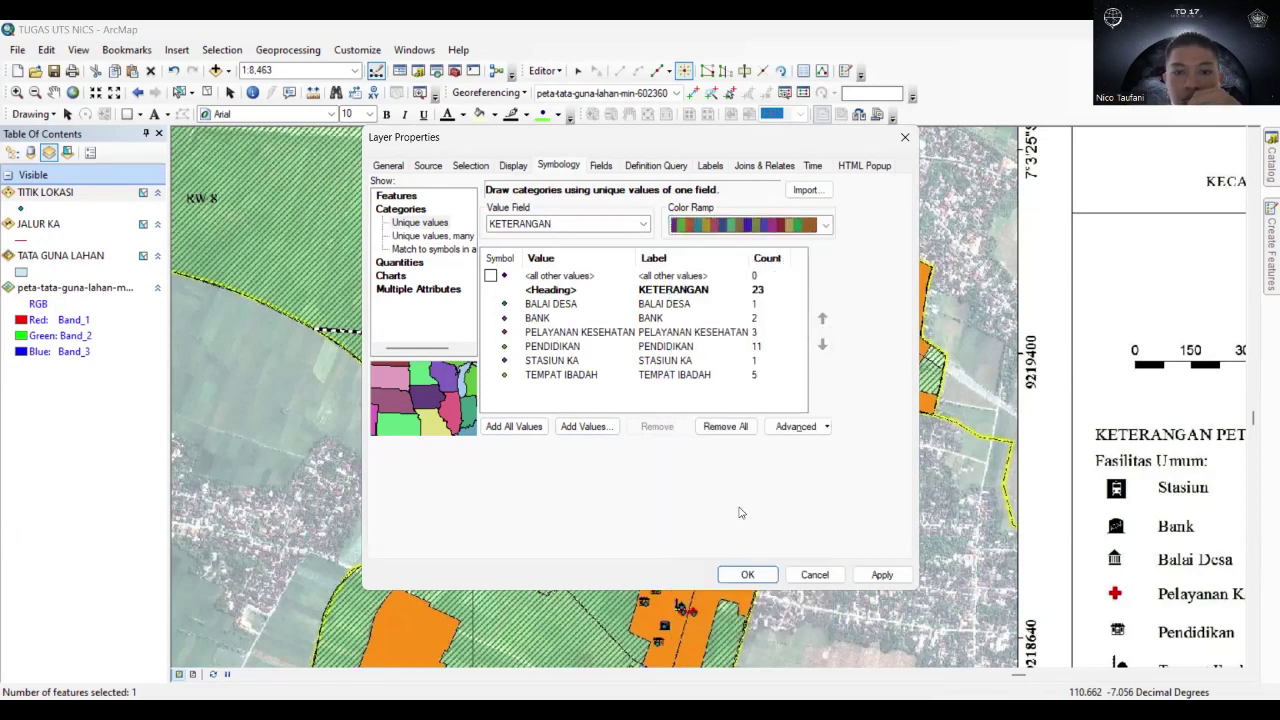
pyautogui.click(747, 575)
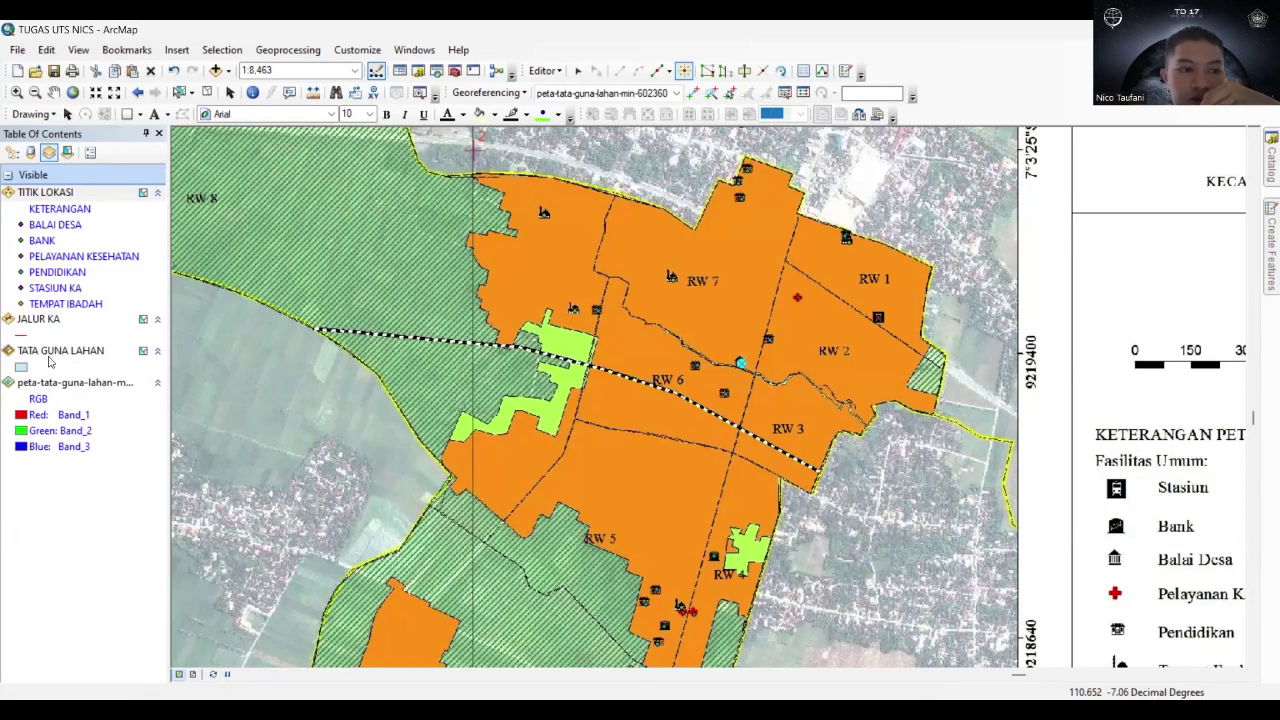
pyautogui.click(28, 357)
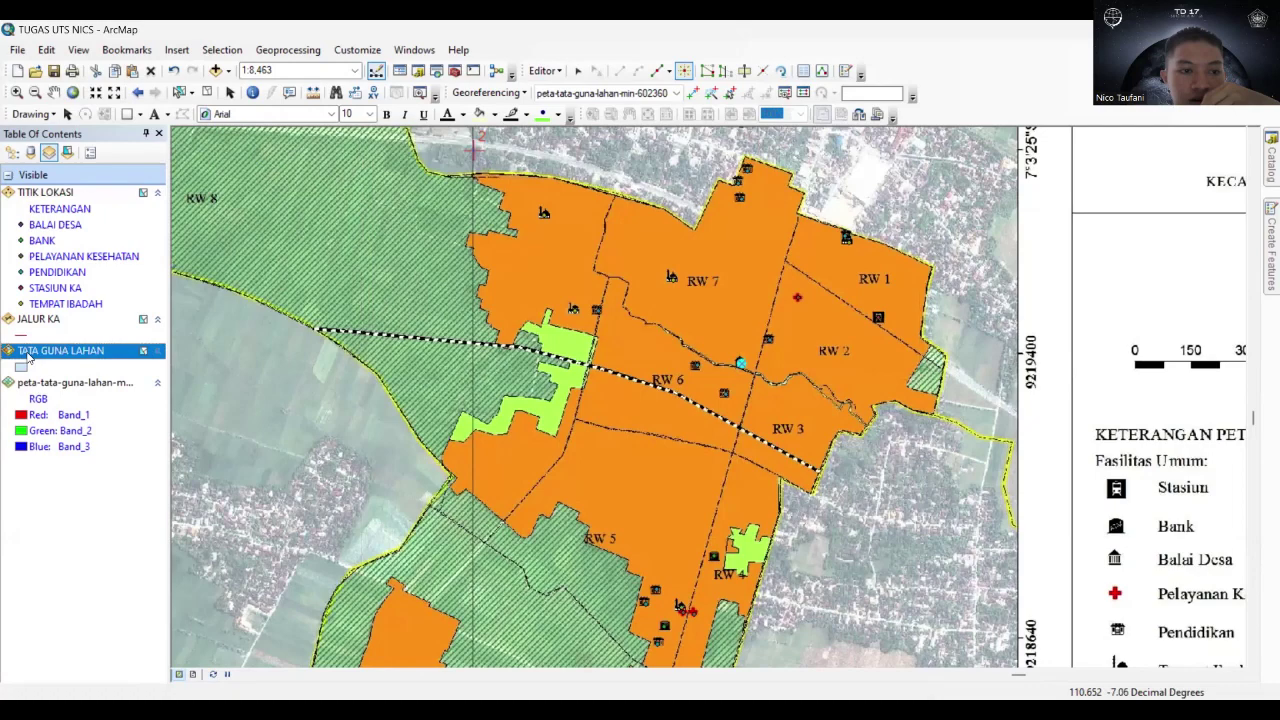
pyautogui.rightClick(28, 357)
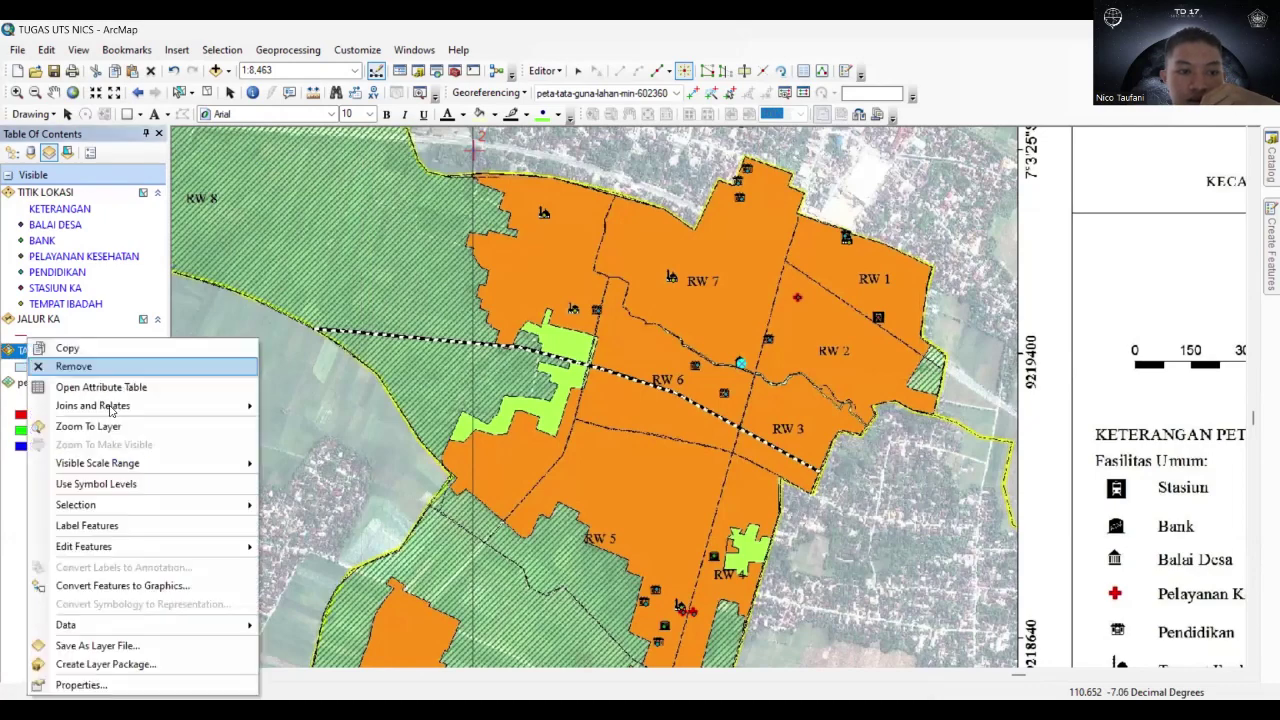
pyautogui.click(113, 686)
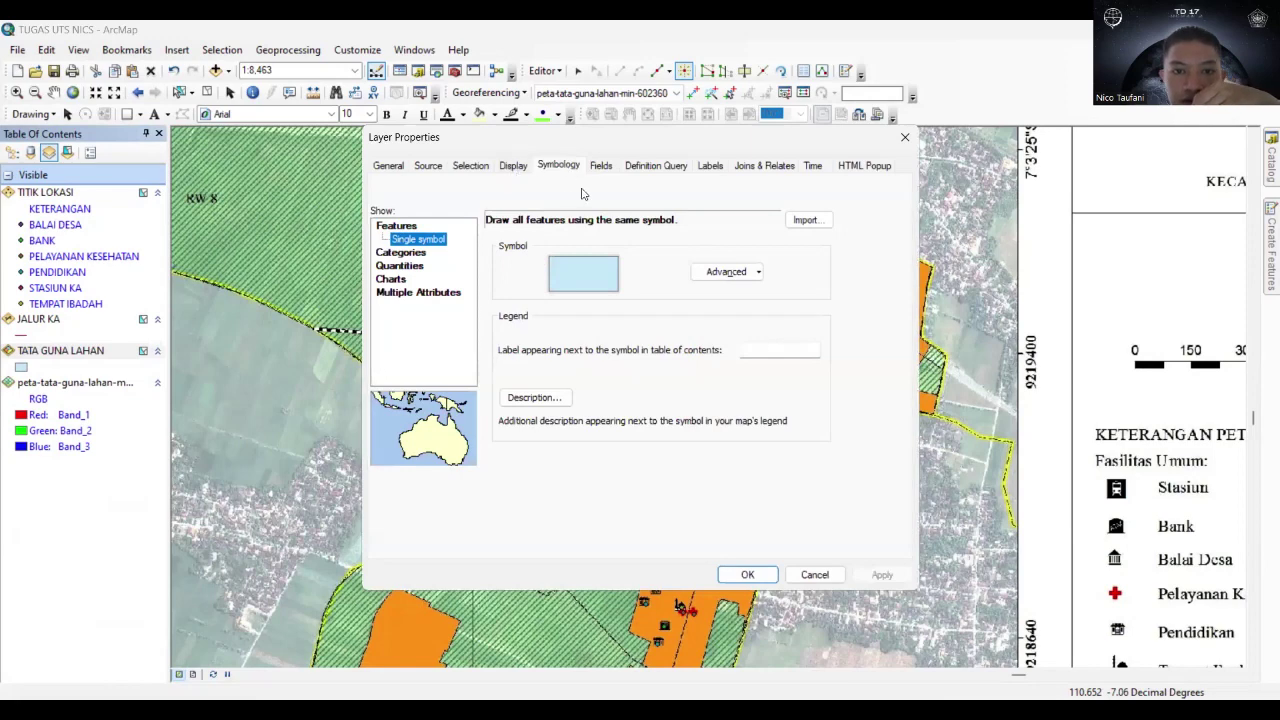
pyautogui.click(427, 254)
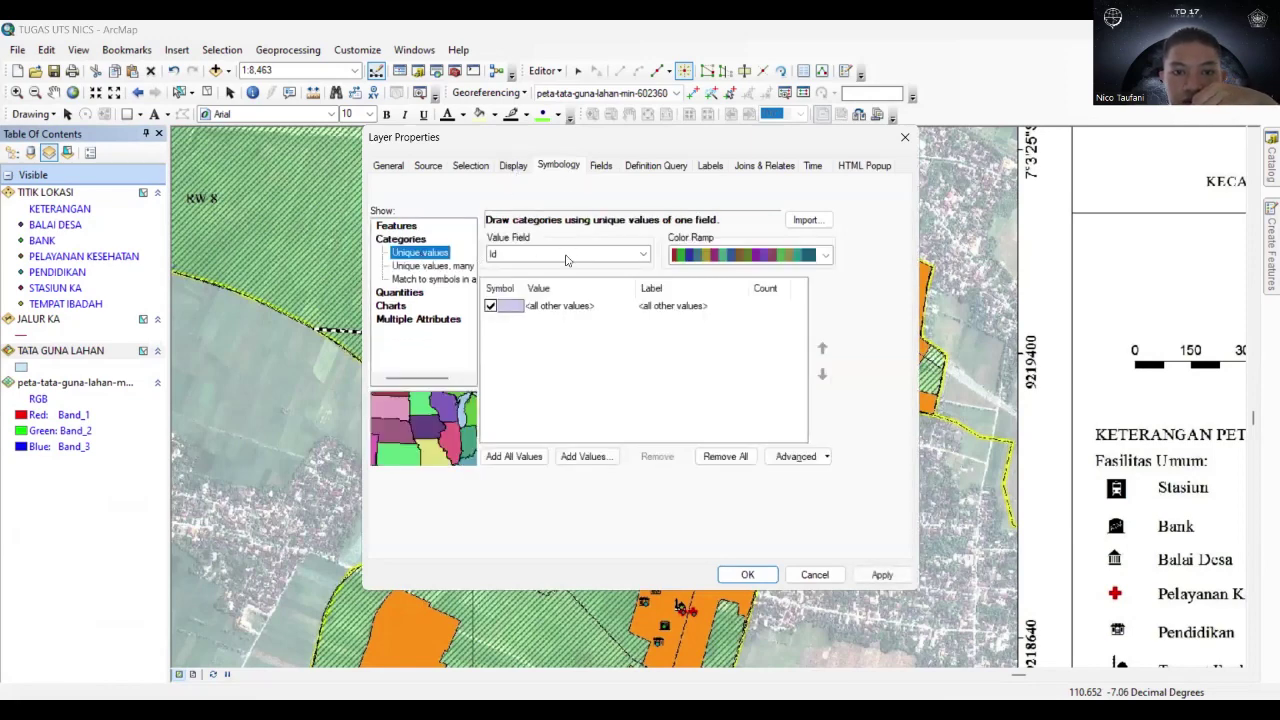
pyautogui.click(567, 257)
pyautogui.click(540, 281)
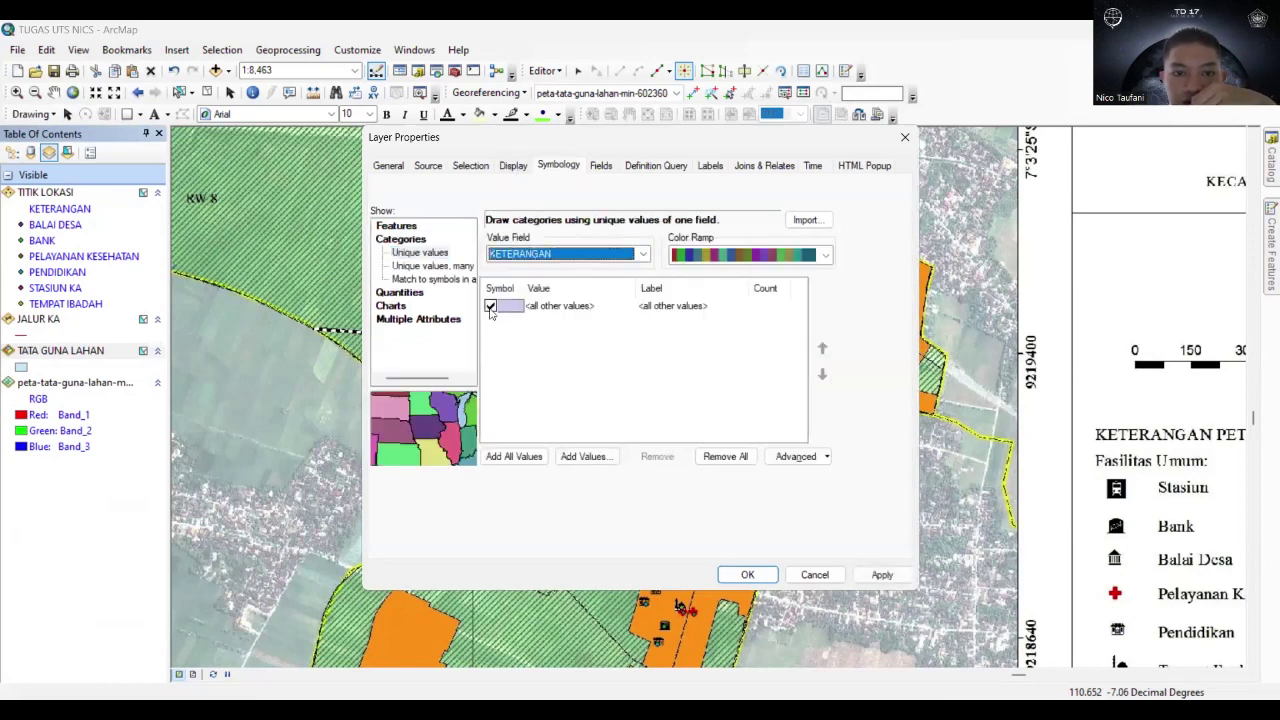
pyautogui.click(491, 307)
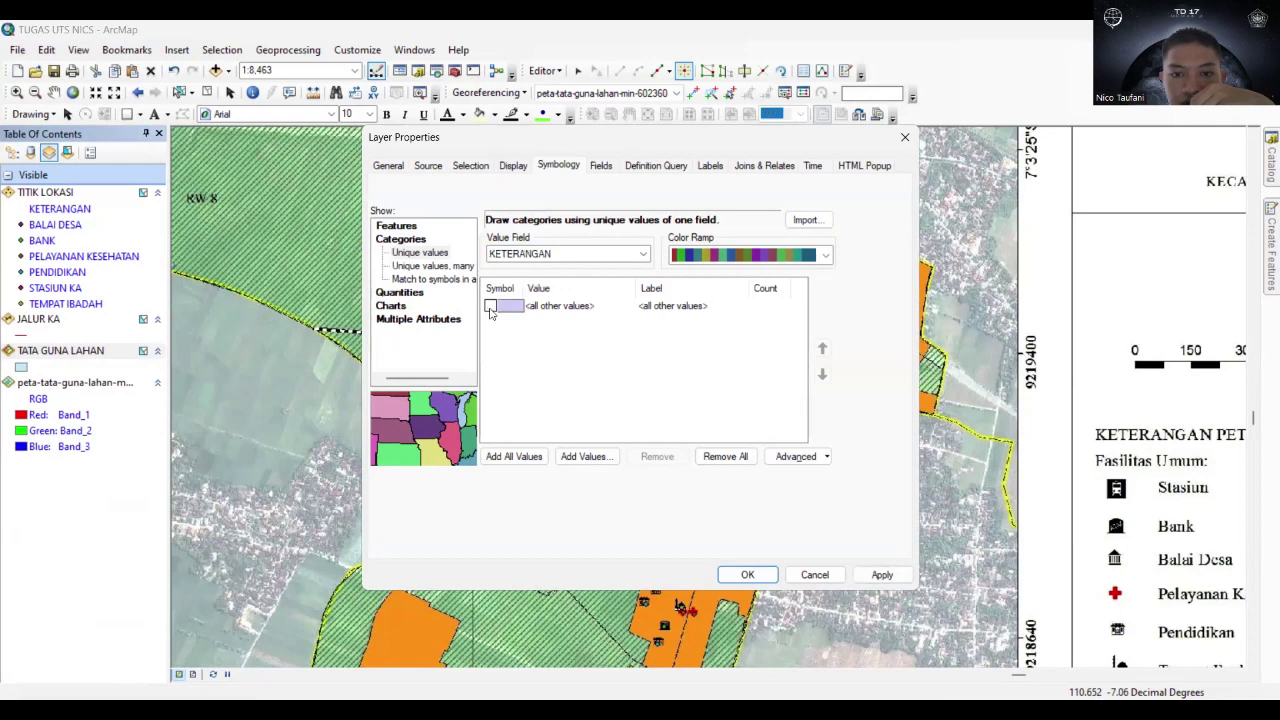
pyautogui.click(530, 458)
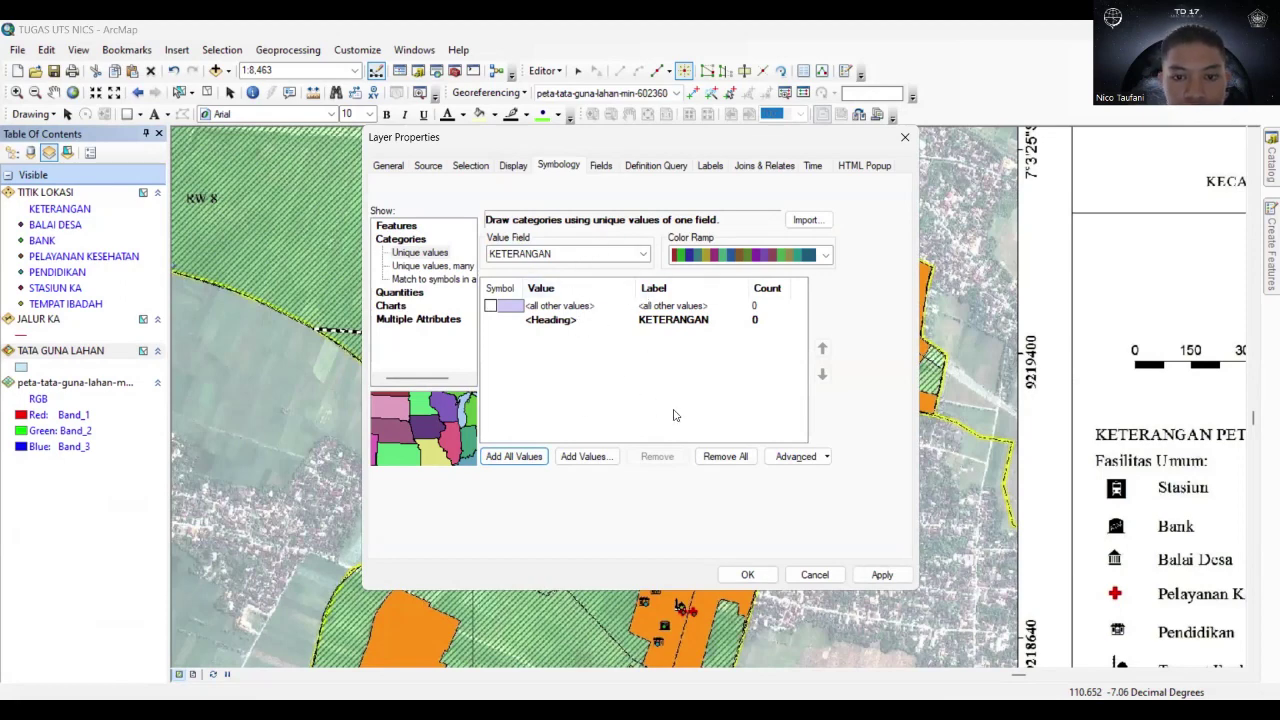
pyautogui.click(628, 257)
pyautogui.click(584, 282)
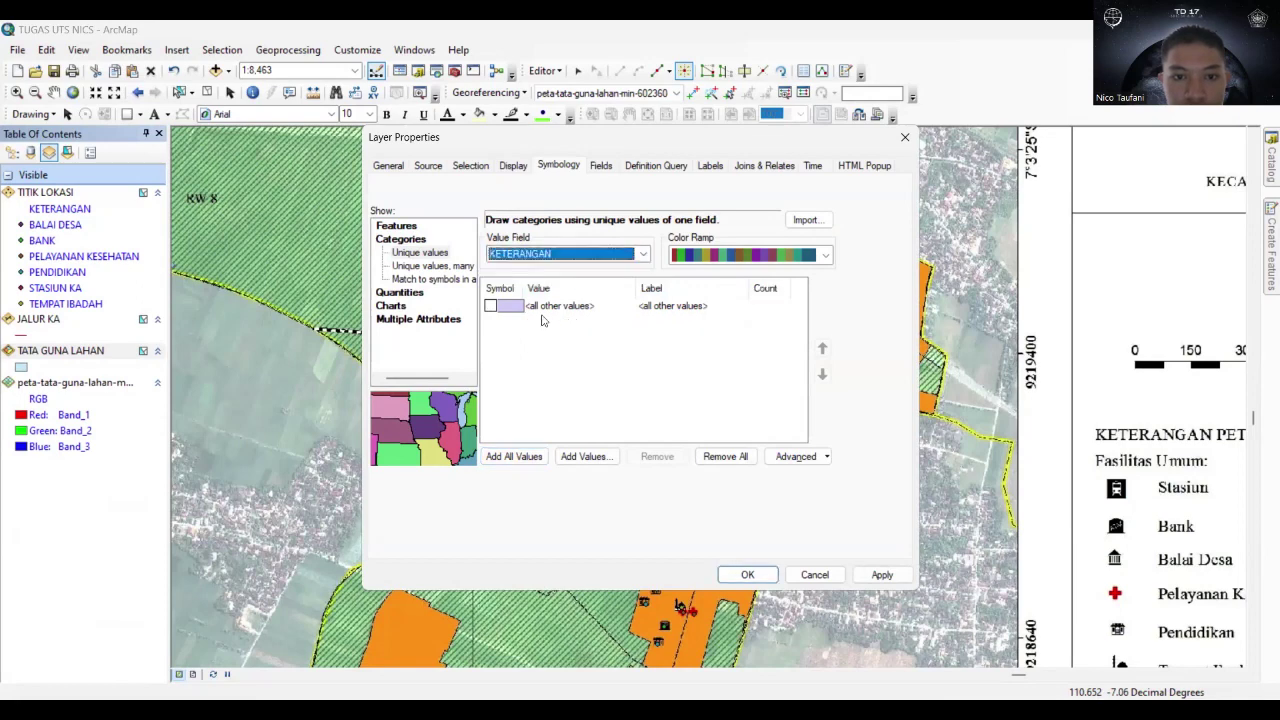
pyautogui.click(535, 457)
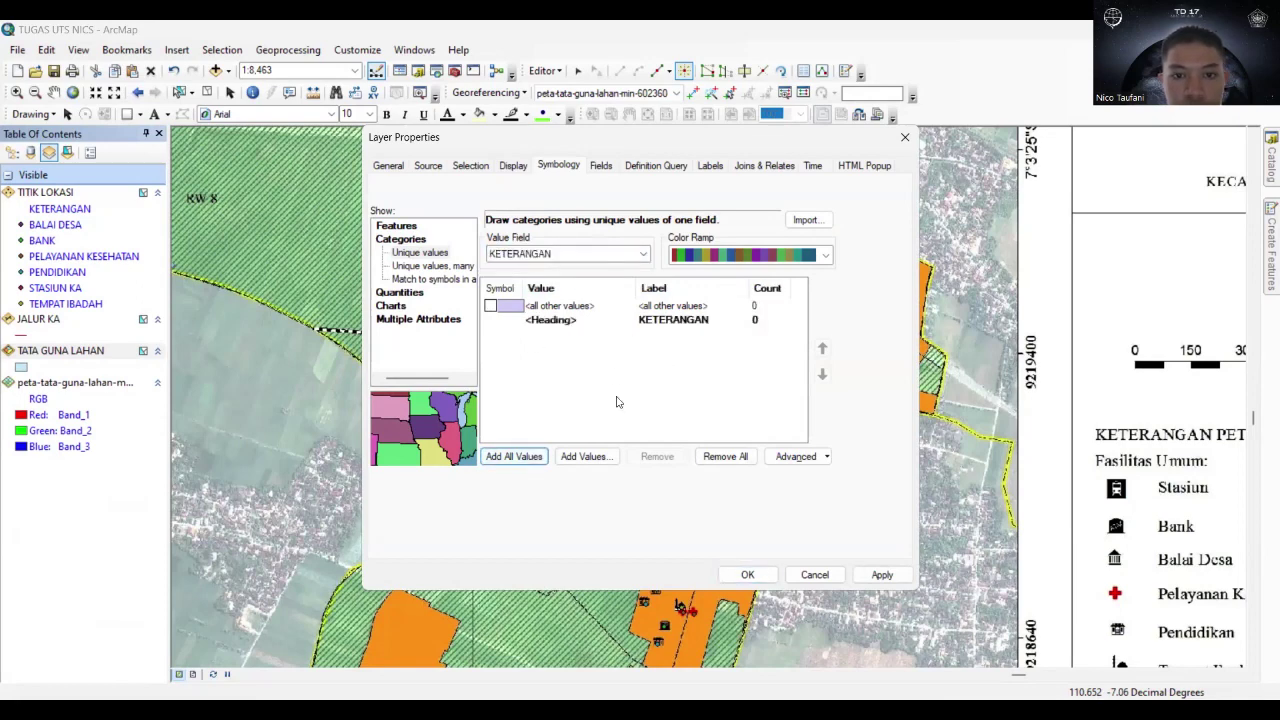
pyautogui.click(842, 578)
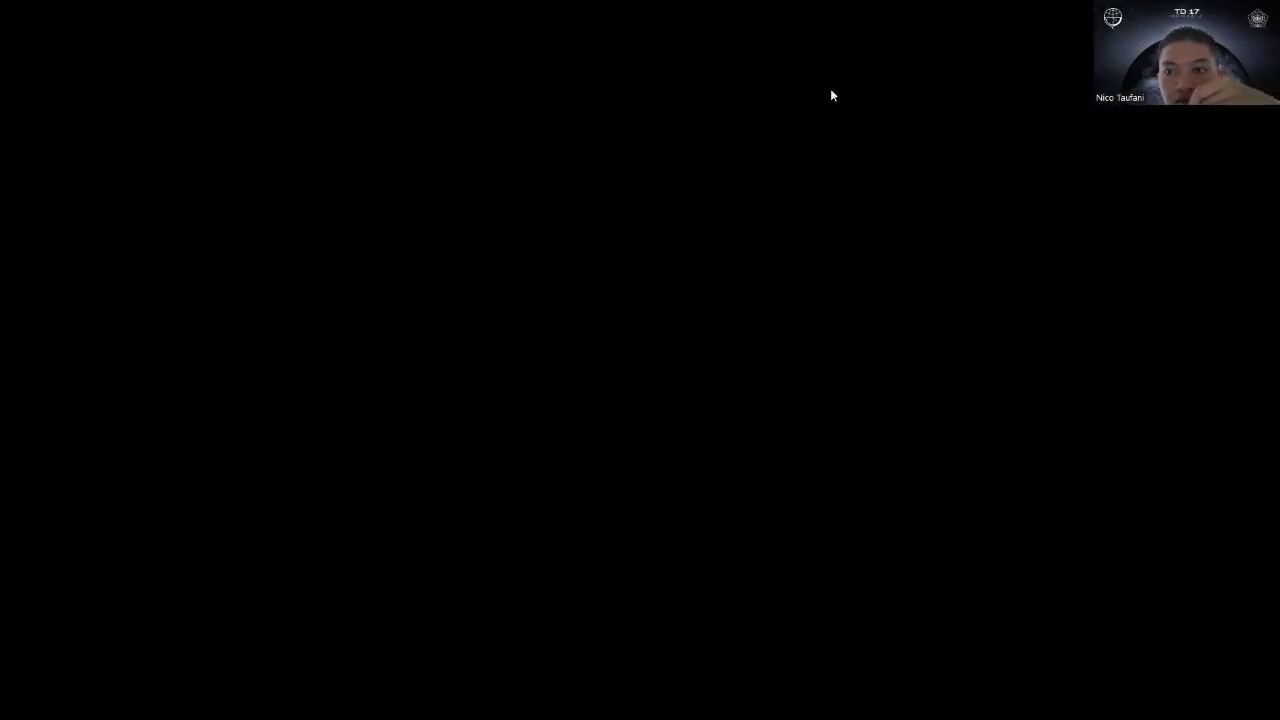
pyautogui.click(1271, 252)
pyautogui.click(1185, 223)
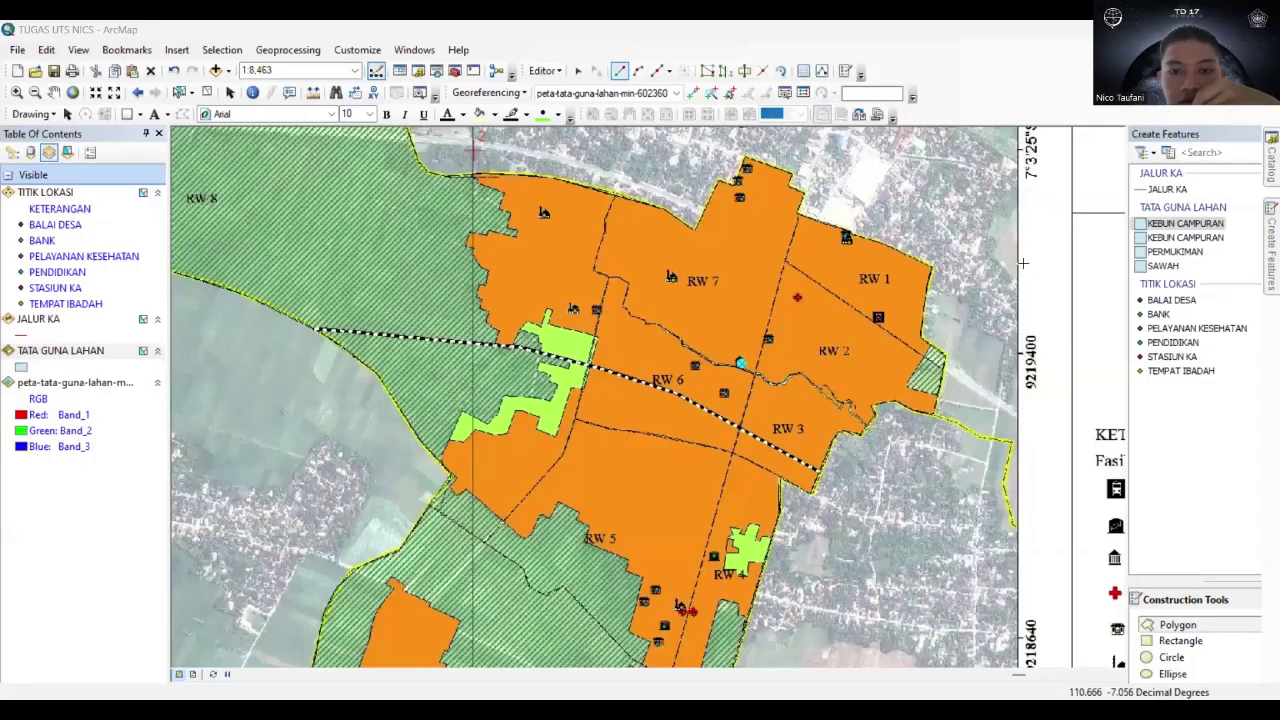
pyautogui.click(1262, 268)
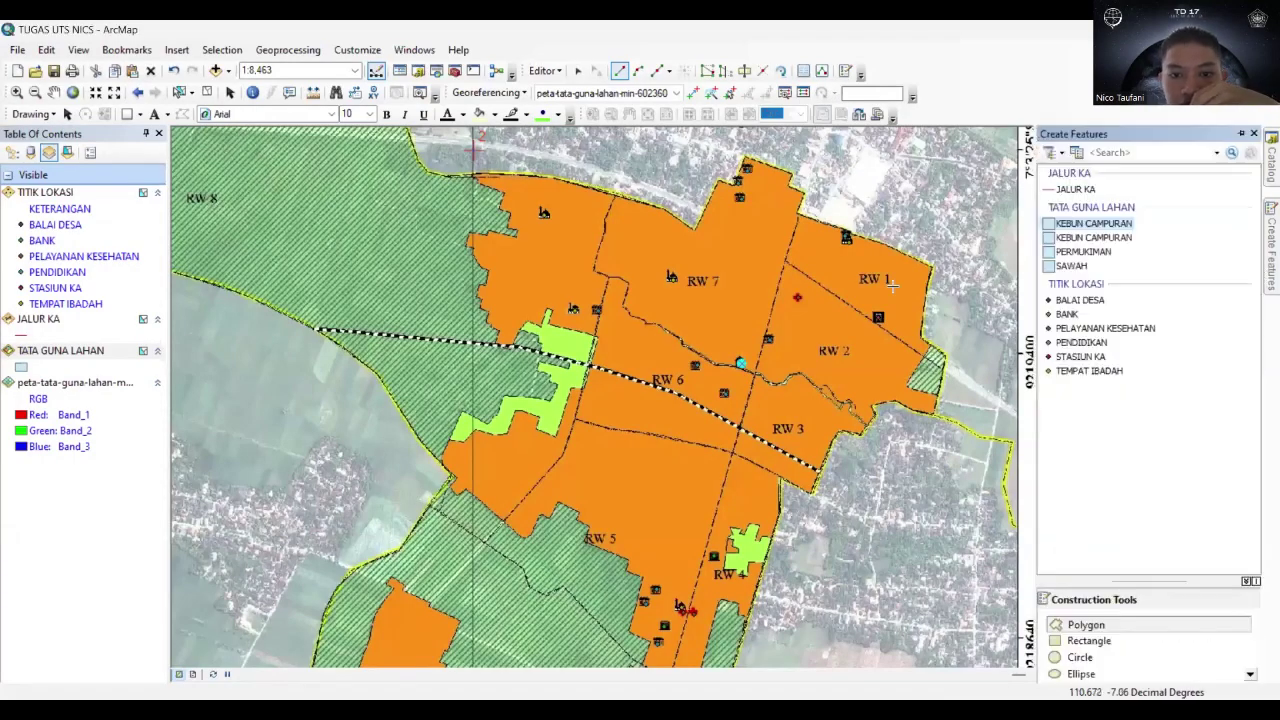
pyautogui.click(27, 335)
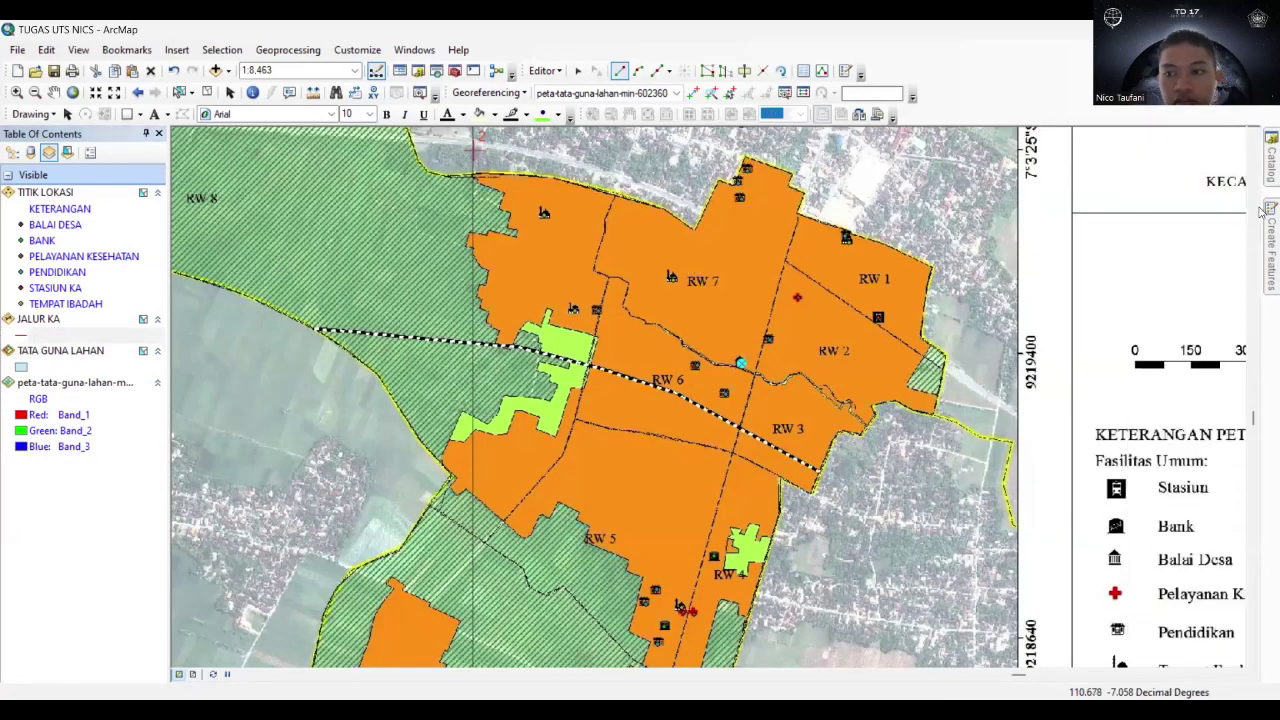
pyautogui.click(1261, 208)
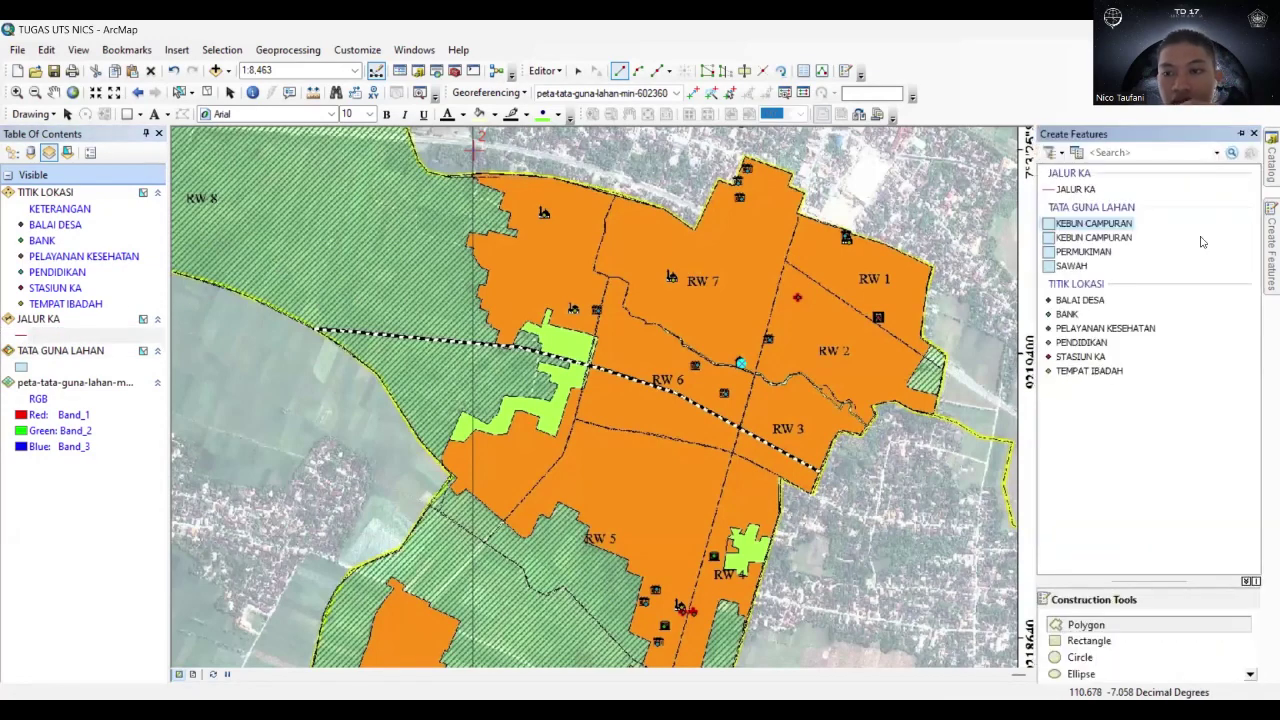
pyautogui.click(545, 70)
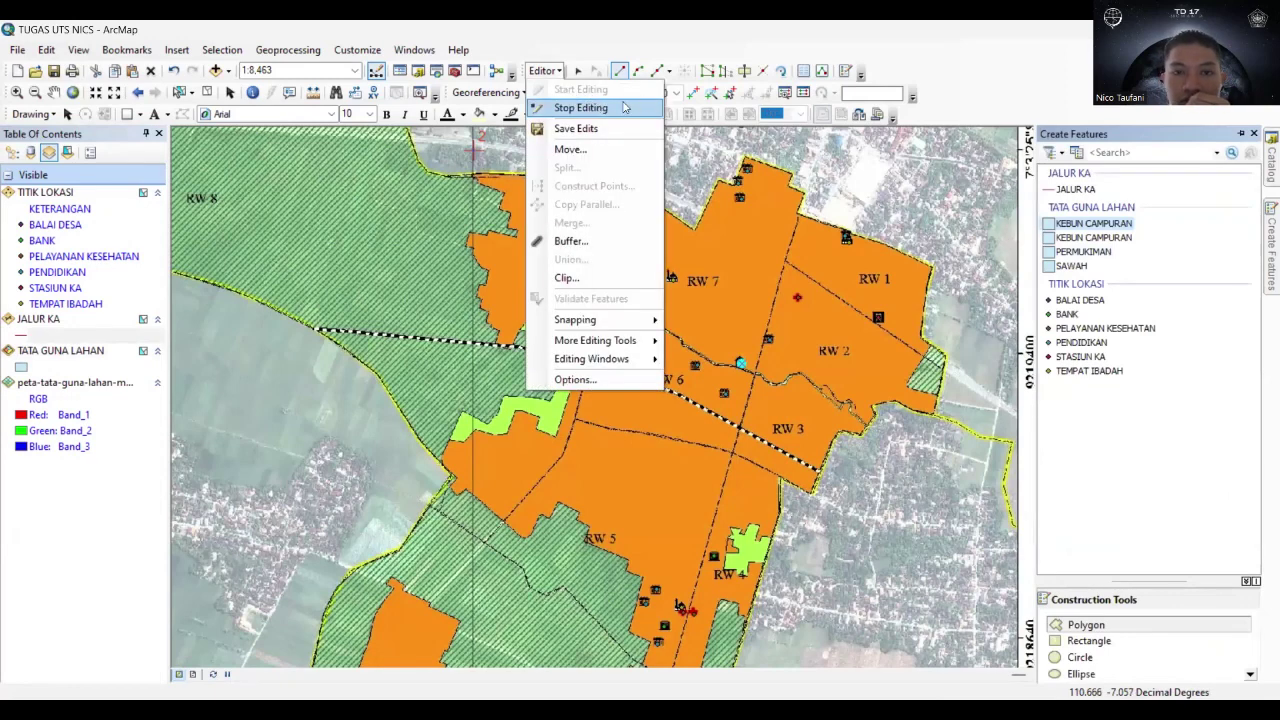
# Digitize the railway as a JALUR KA line from the village's eastern boundary near RW 3 to its western boundary, and save the edits.
pyautogui.click(1075, 189)
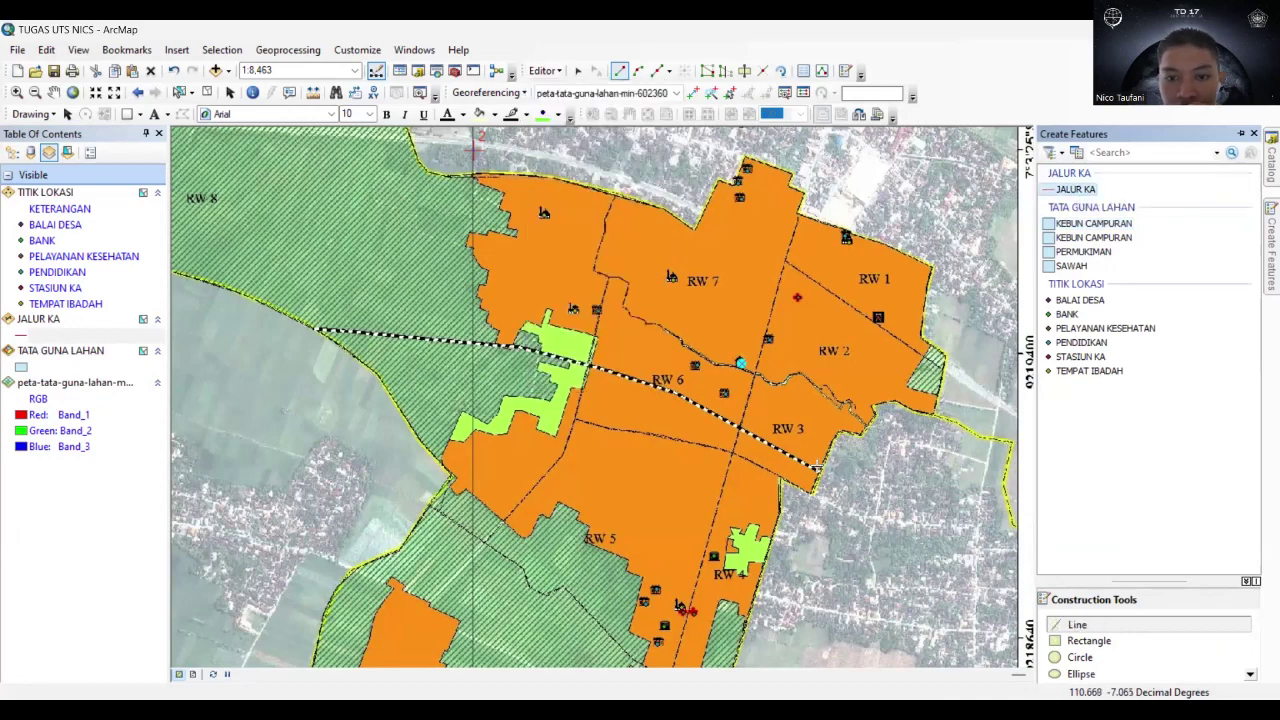
pyautogui.click(16, 92)
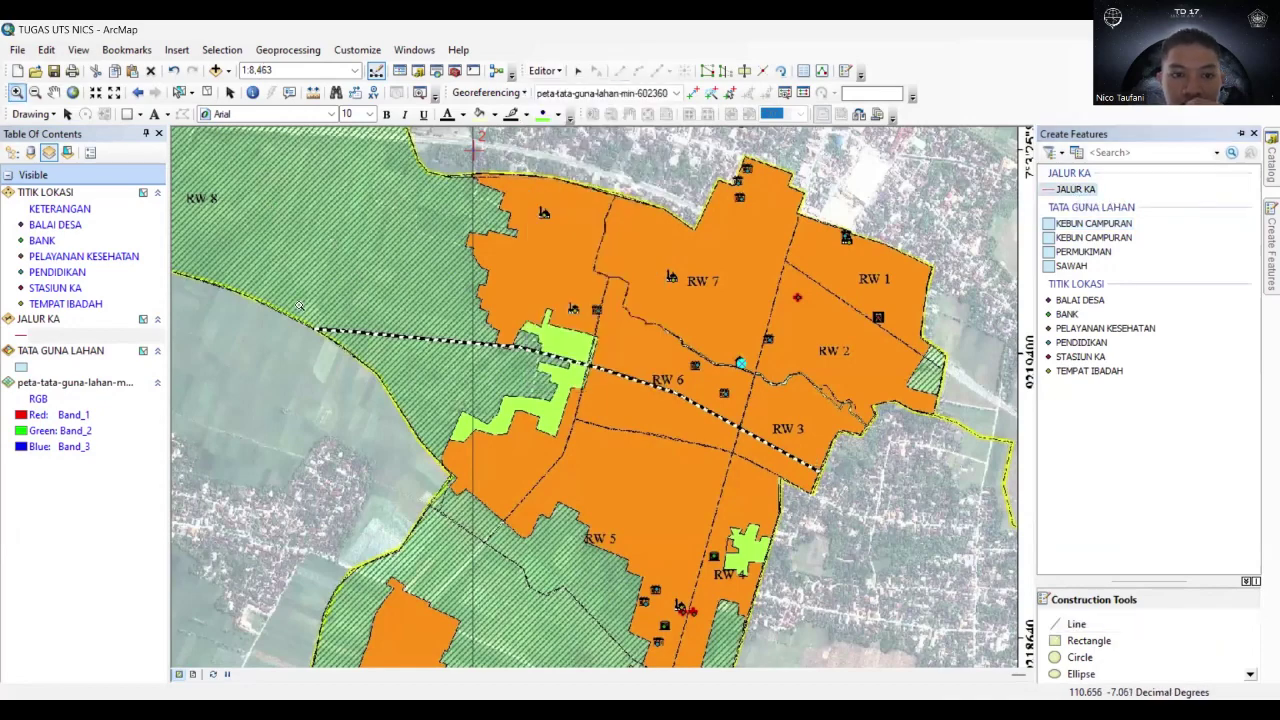
pyautogui.moveTo(280, 310); pyautogui.dragTo(814, 503)
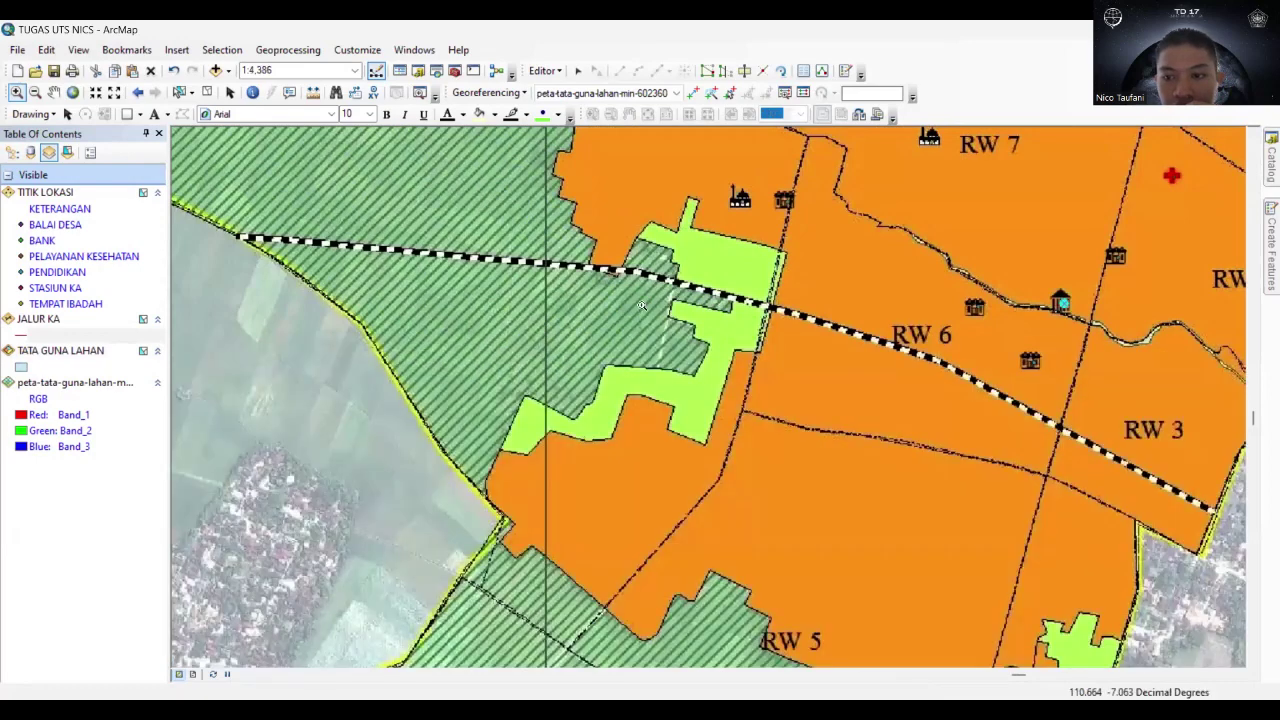
pyautogui.click(1262, 268)
pyautogui.click(1072, 190)
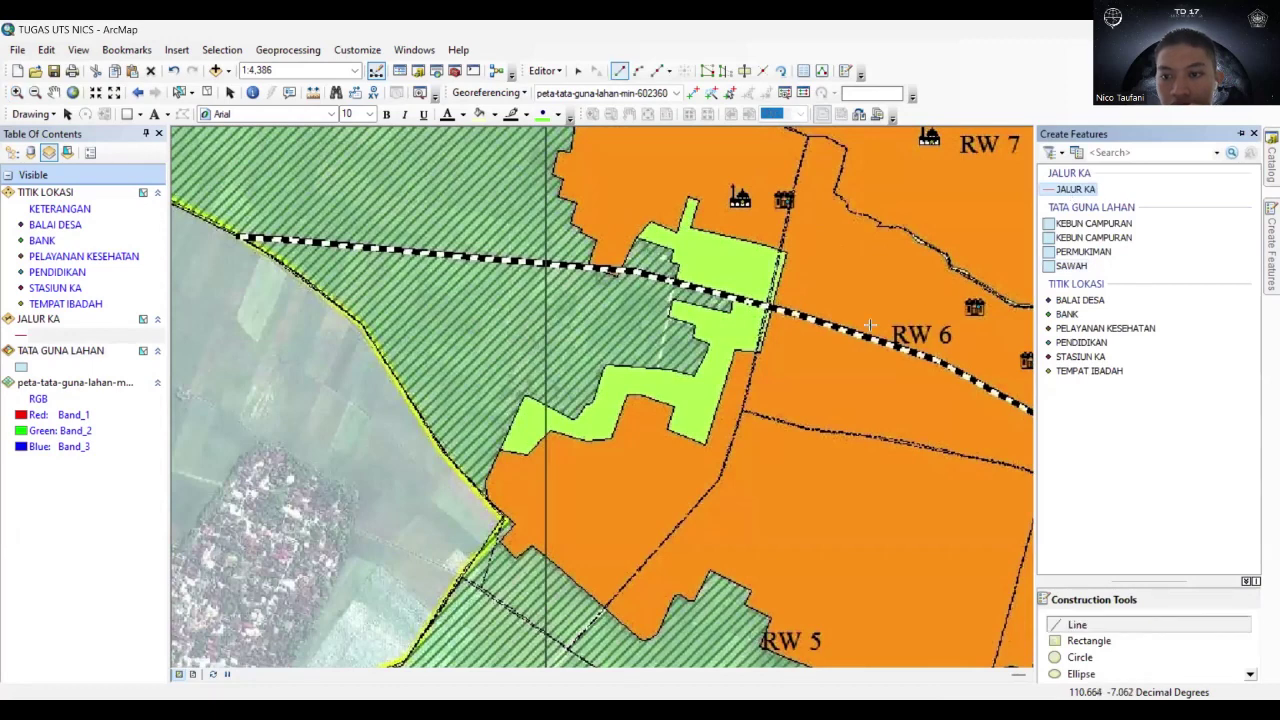
pyautogui.click(1254, 134)
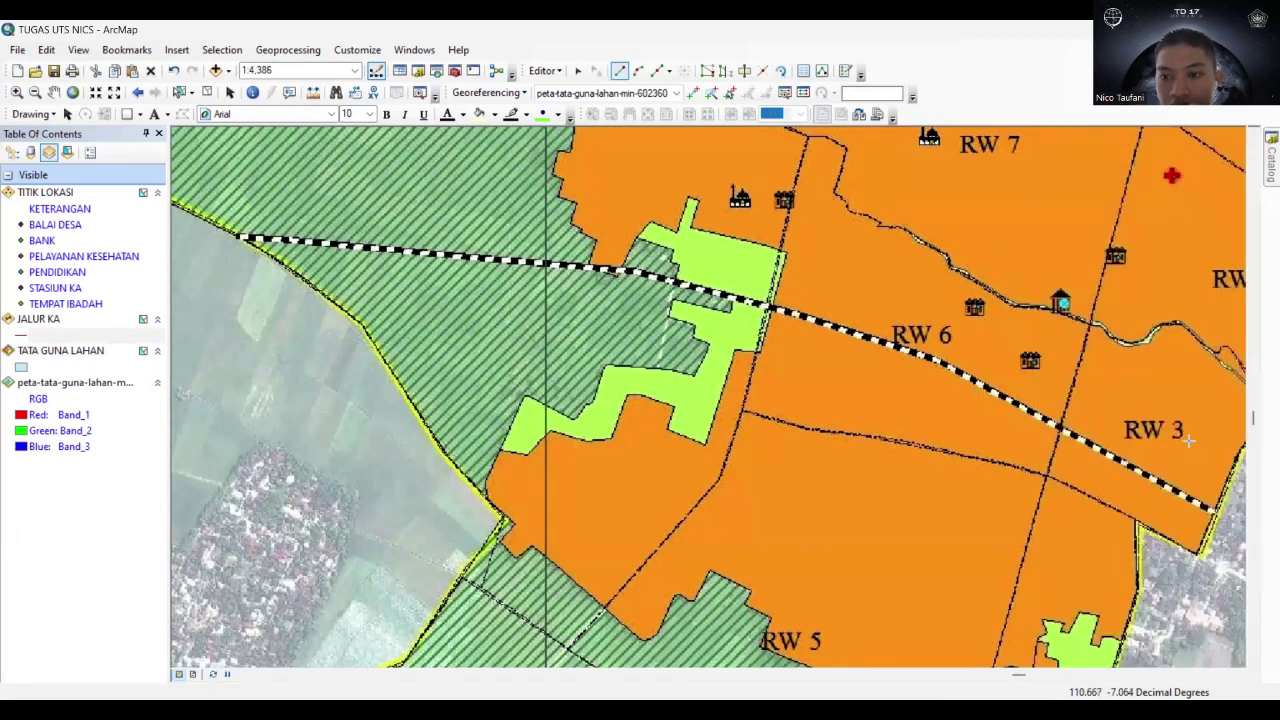
pyautogui.click(1213, 512)
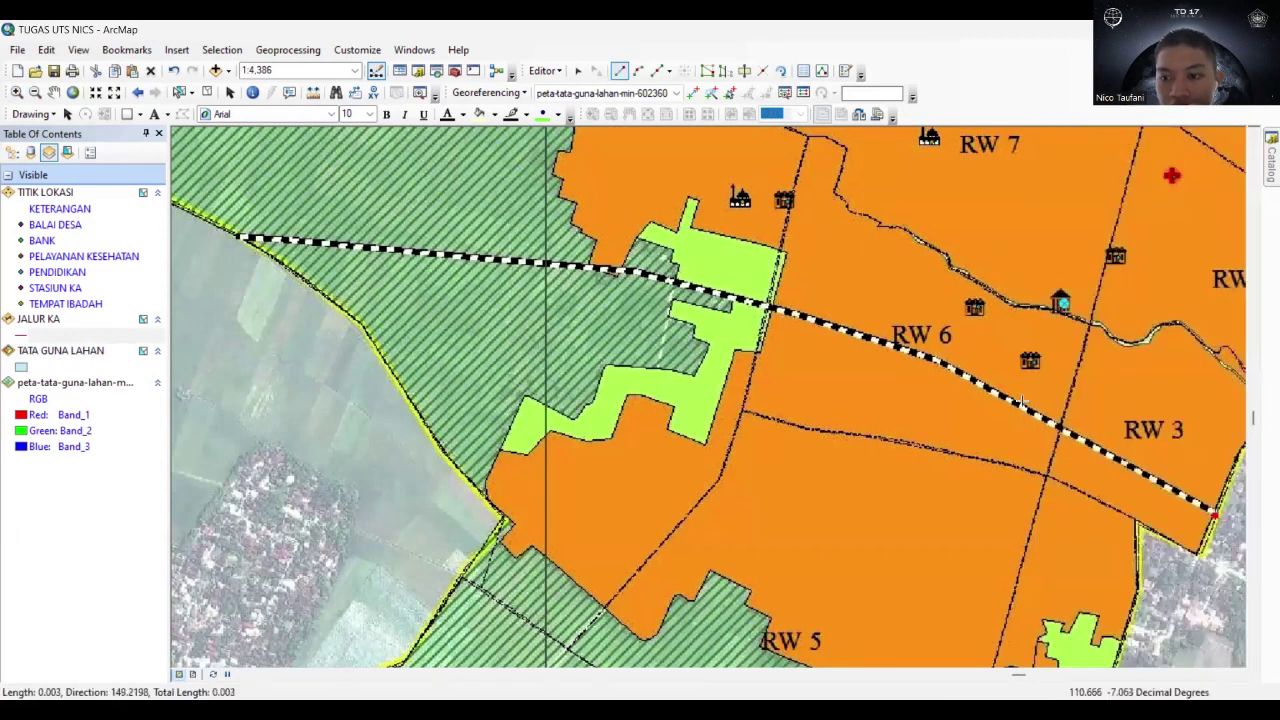
pyautogui.click(941, 363)
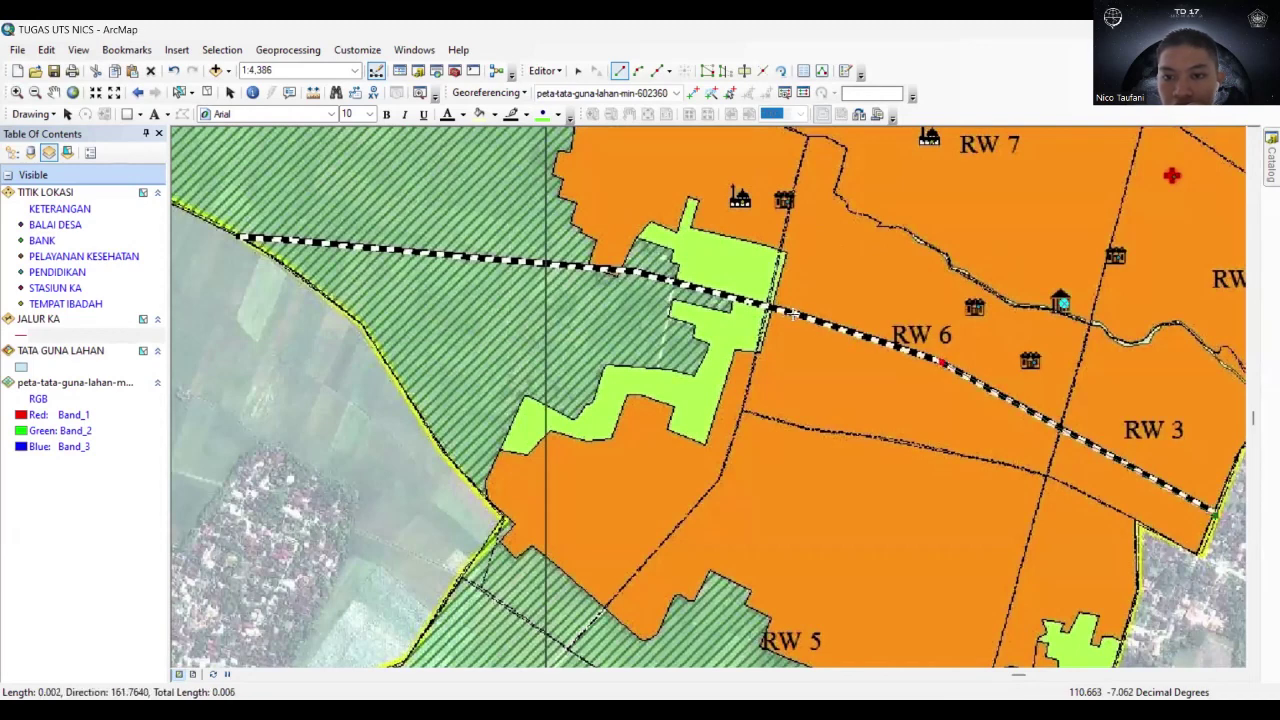
pyautogui.click(793, 314)
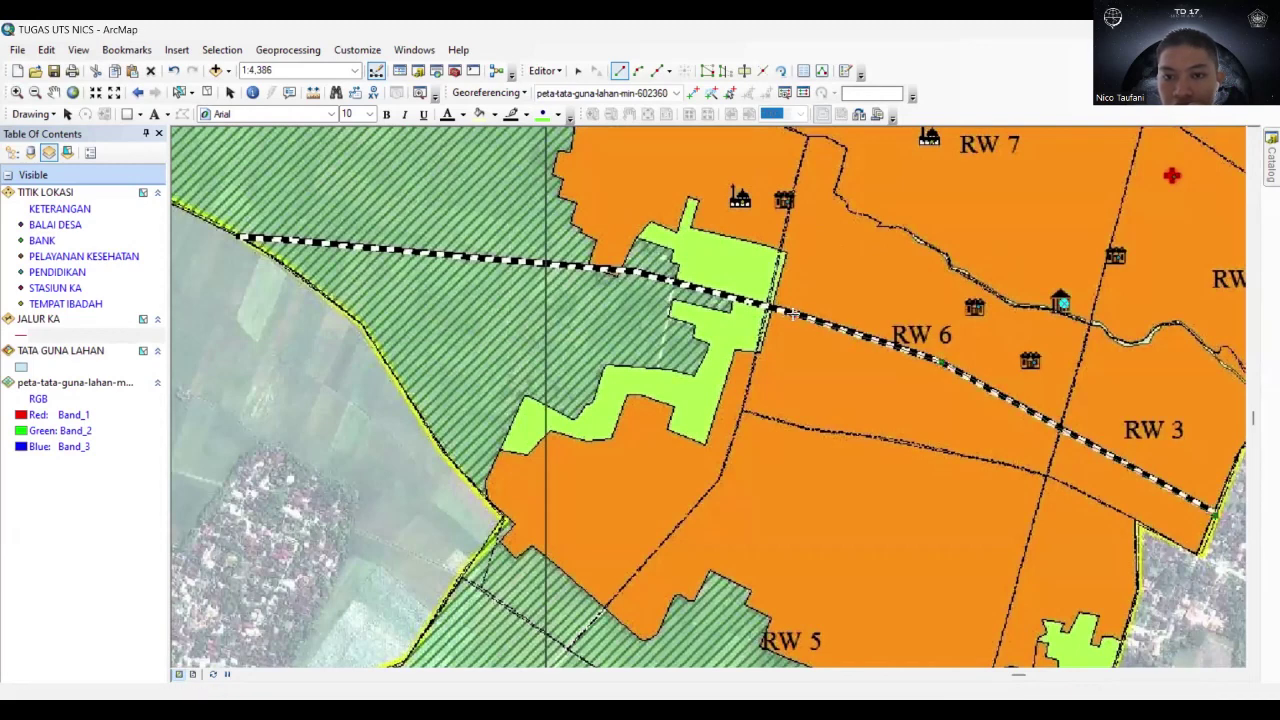
pyautogui.click(633, 269)
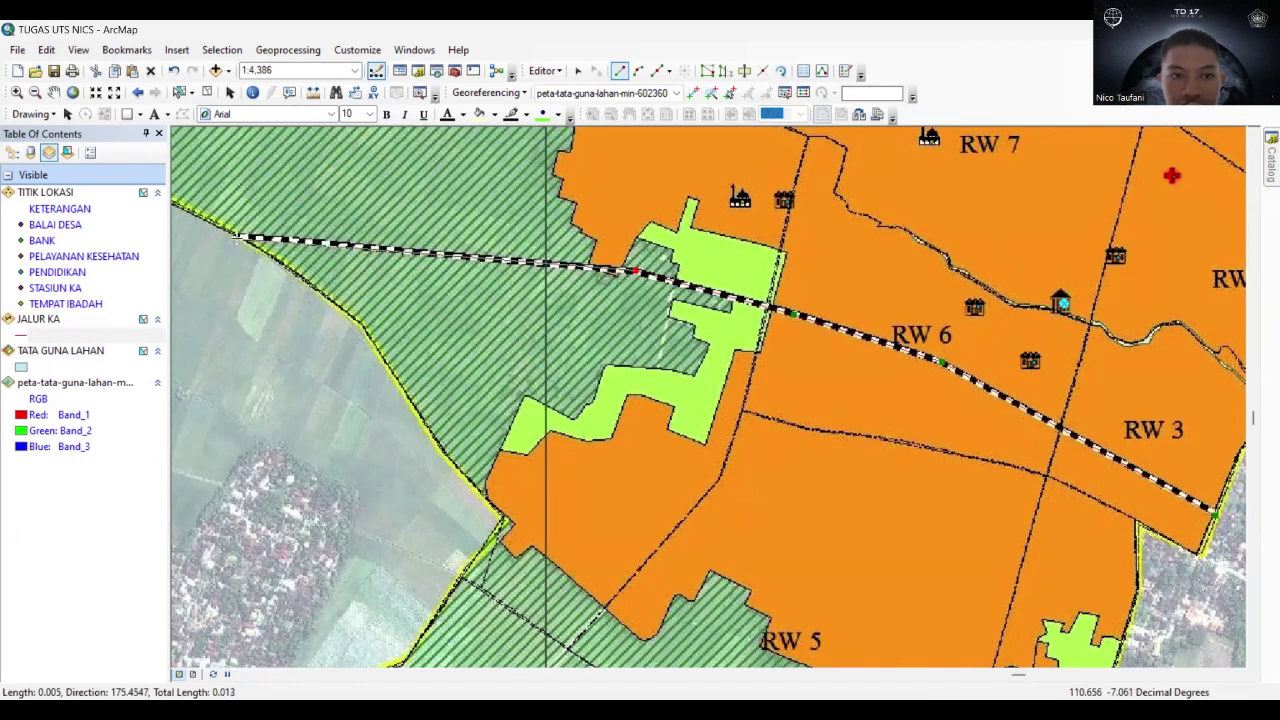
pyautogui.doubleClick(238, 236)
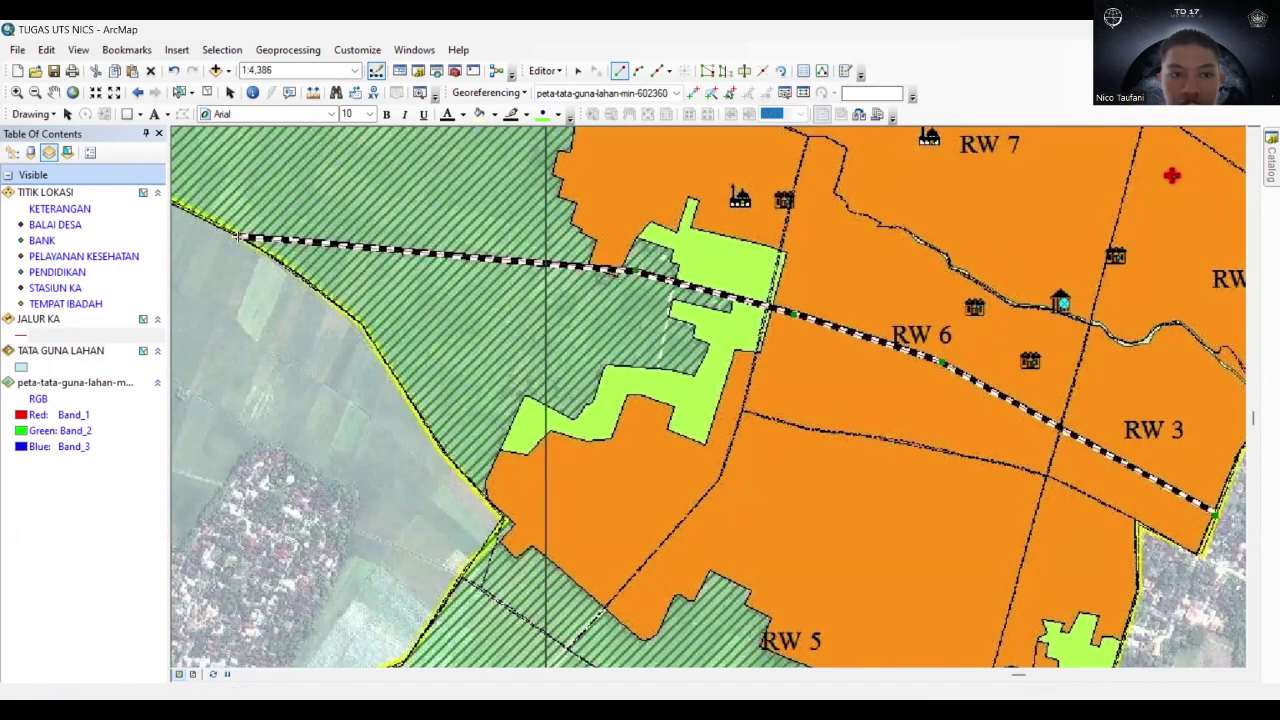
pyautogui.click(556, 70)
pyautogui.click(576, 129)
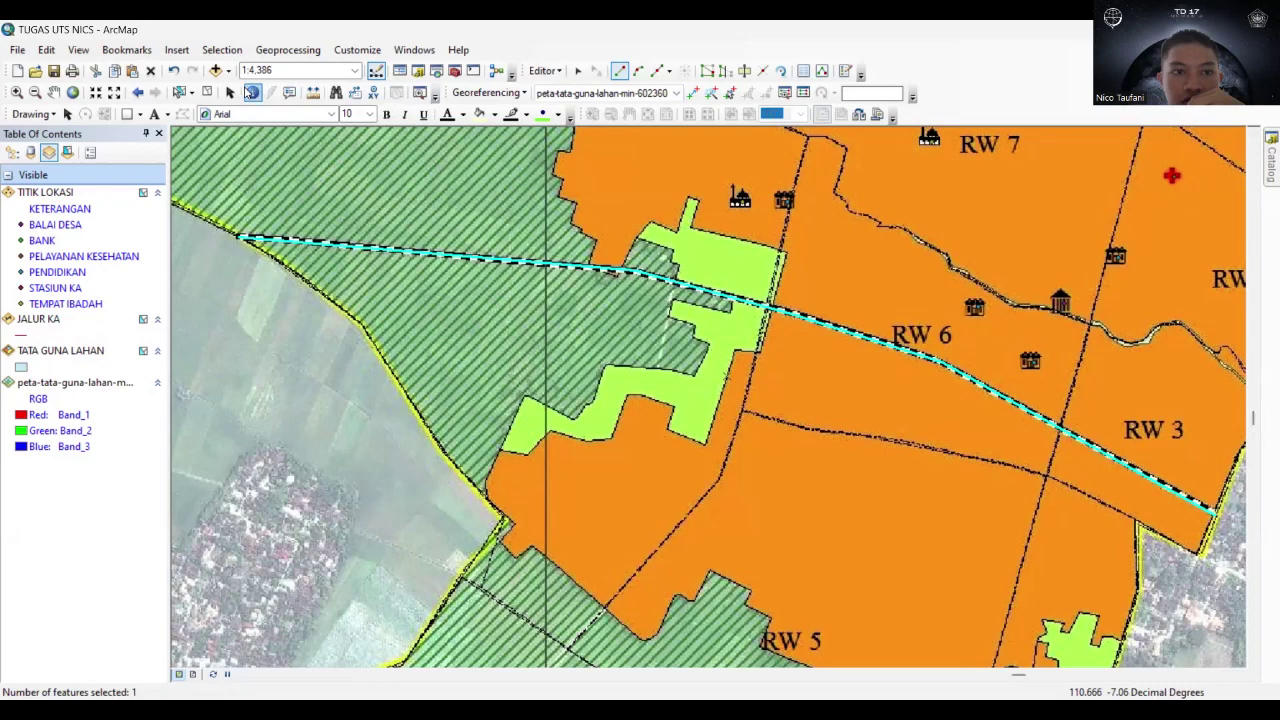
# Digitize the isolated orange settlement block near the village's western boundary, southwest of RW 5, as a PERMUKIMAN polygon, and save the edits.
pyautogui.click(34, 92)
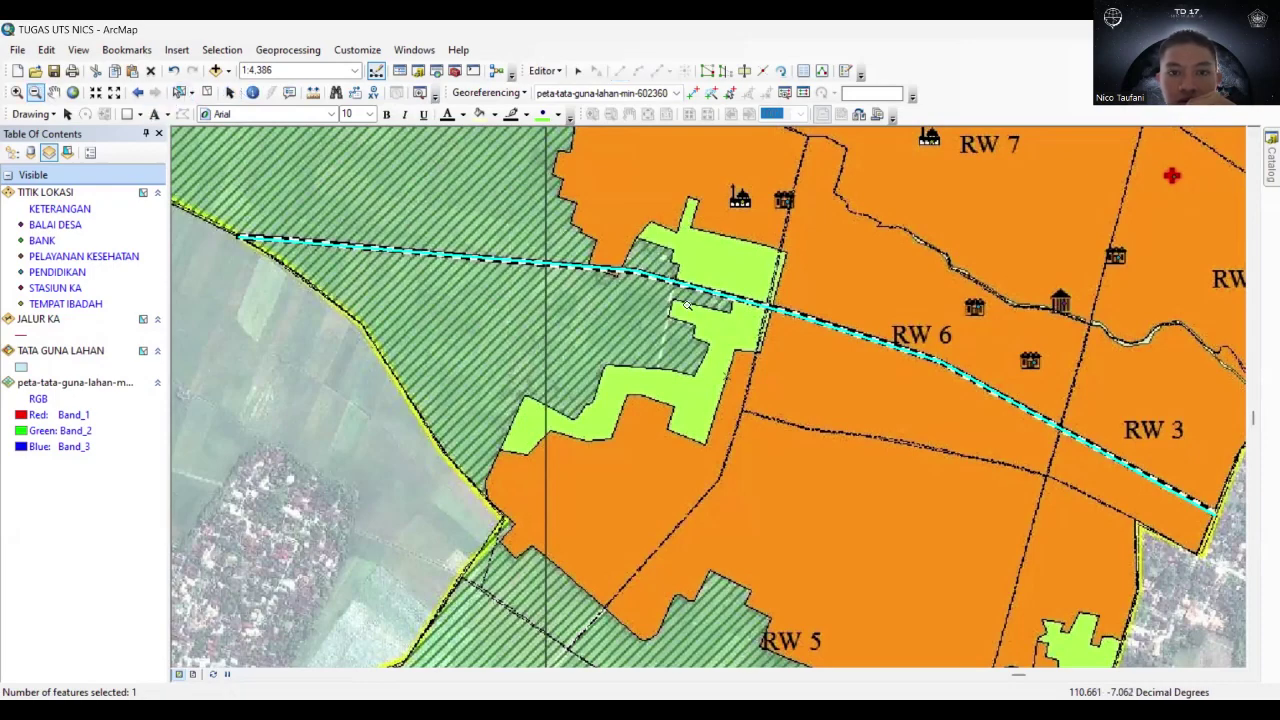
pyautogui.moveTo(557, 229); pyautogui.dragTo(690, 310)
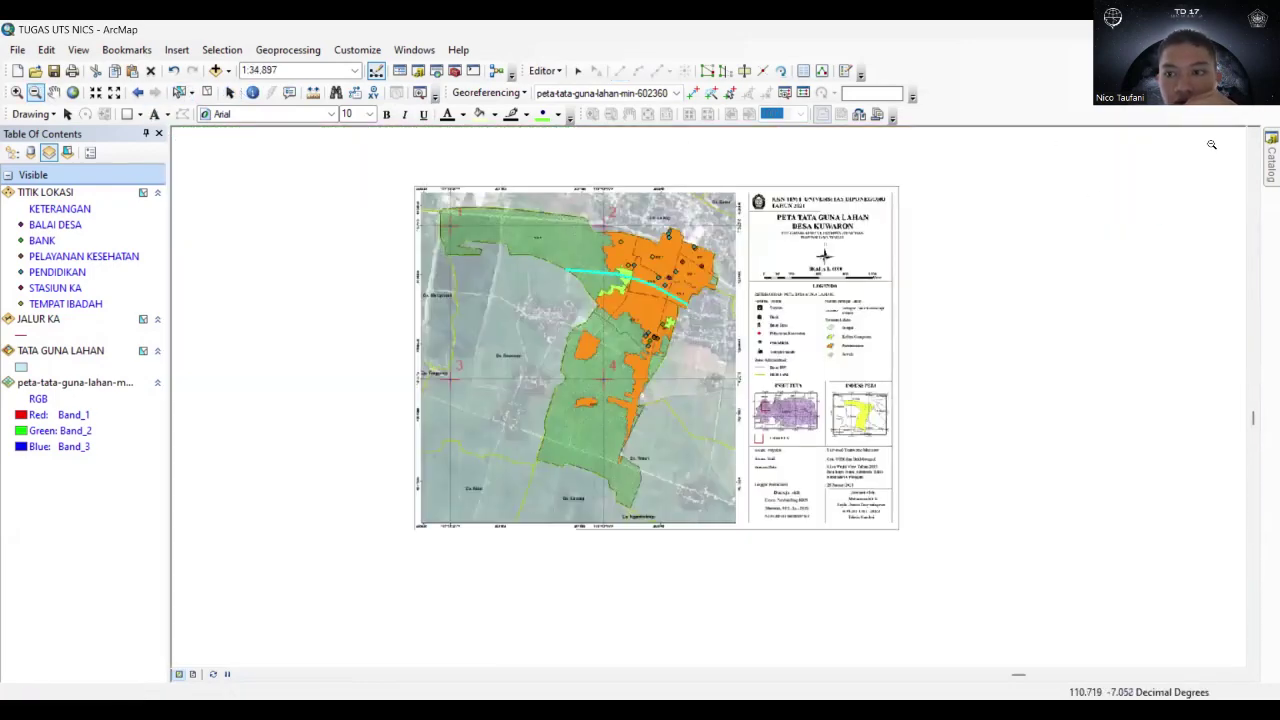
pyautogui.click(845, 71)
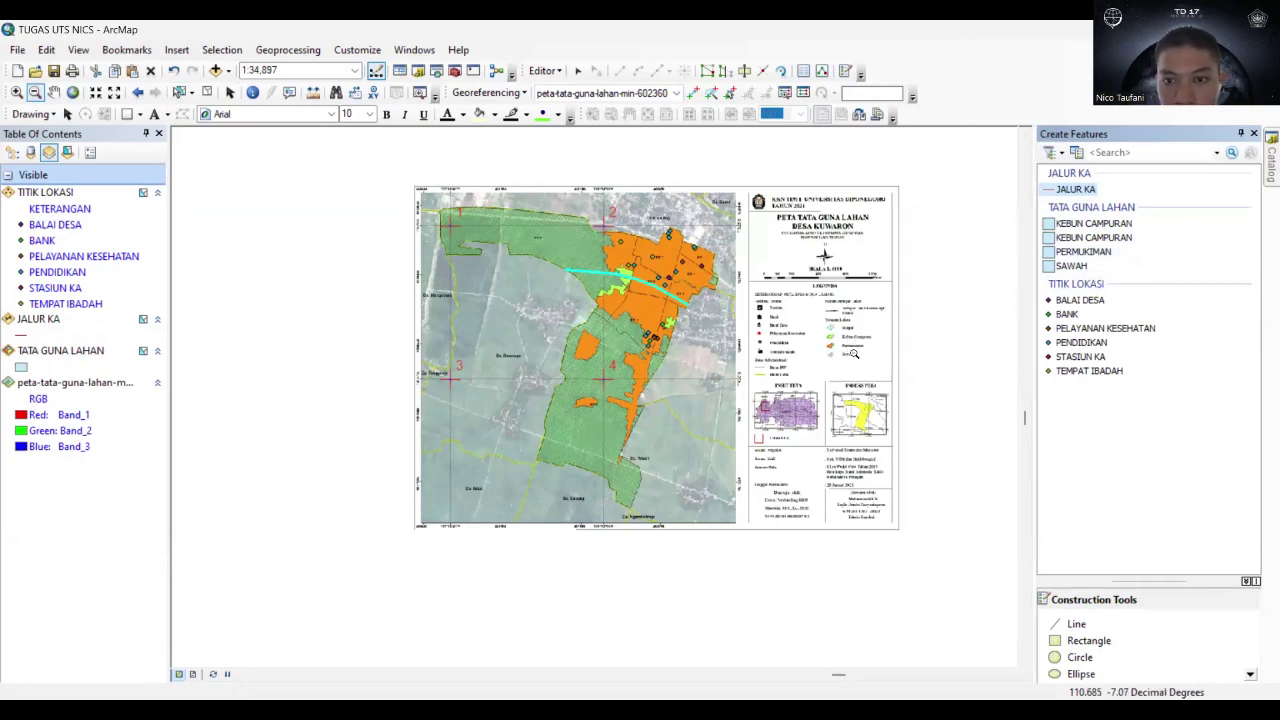
pyautogui.click(1084, 252)
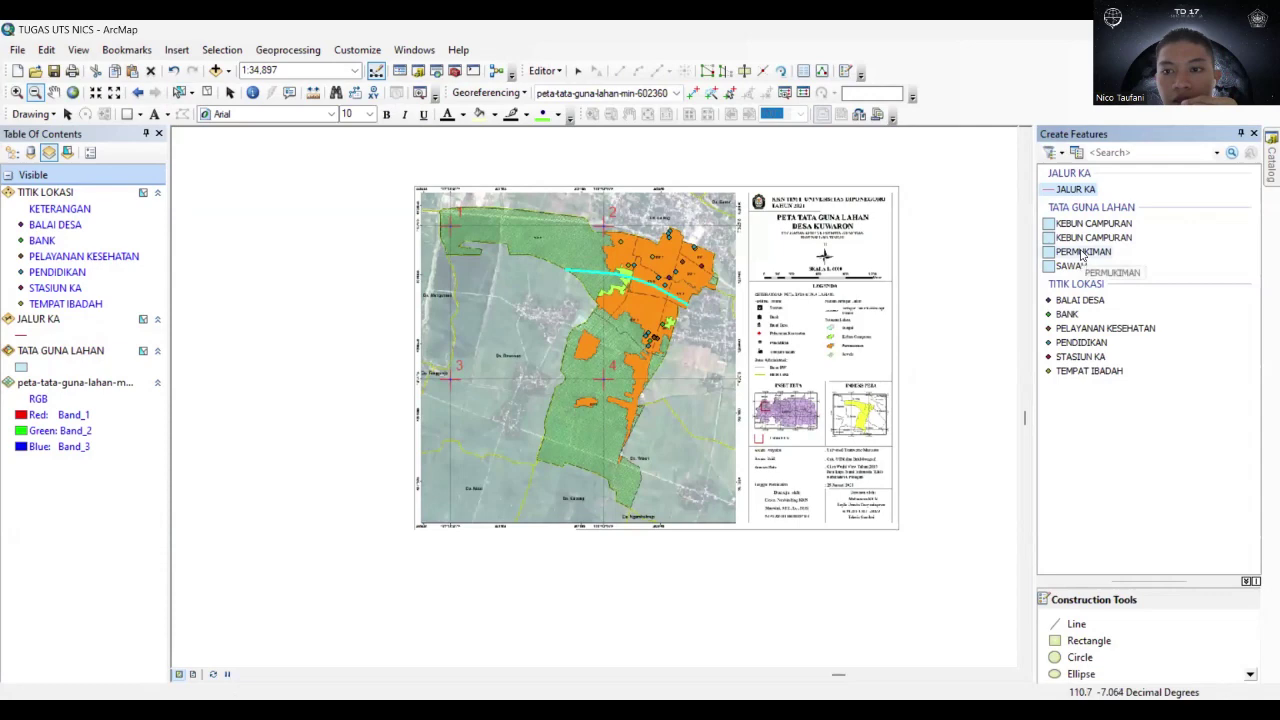
pyautogui.click(16, 92)
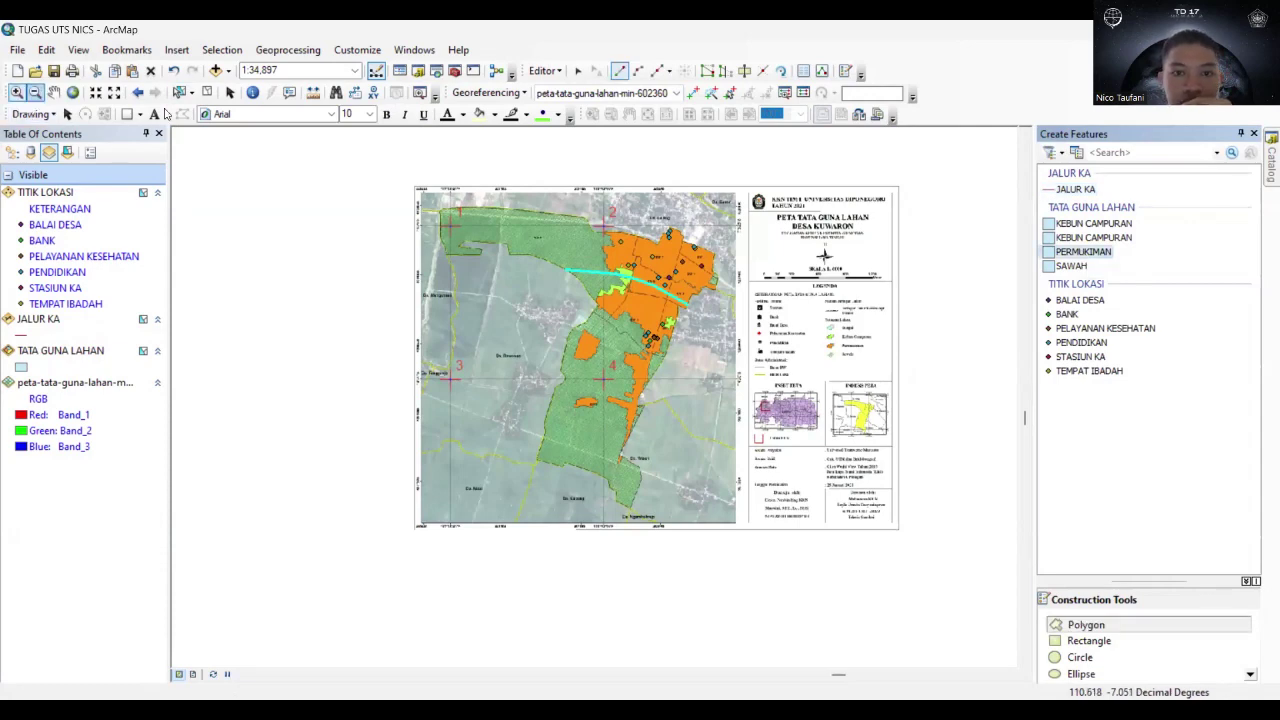
pyautogui.moveTo(547, 219); pyautogui.dragTo(687, 459)
pyautogui.moveTo(459, 342); pyautogui.dragTo(589, 482)
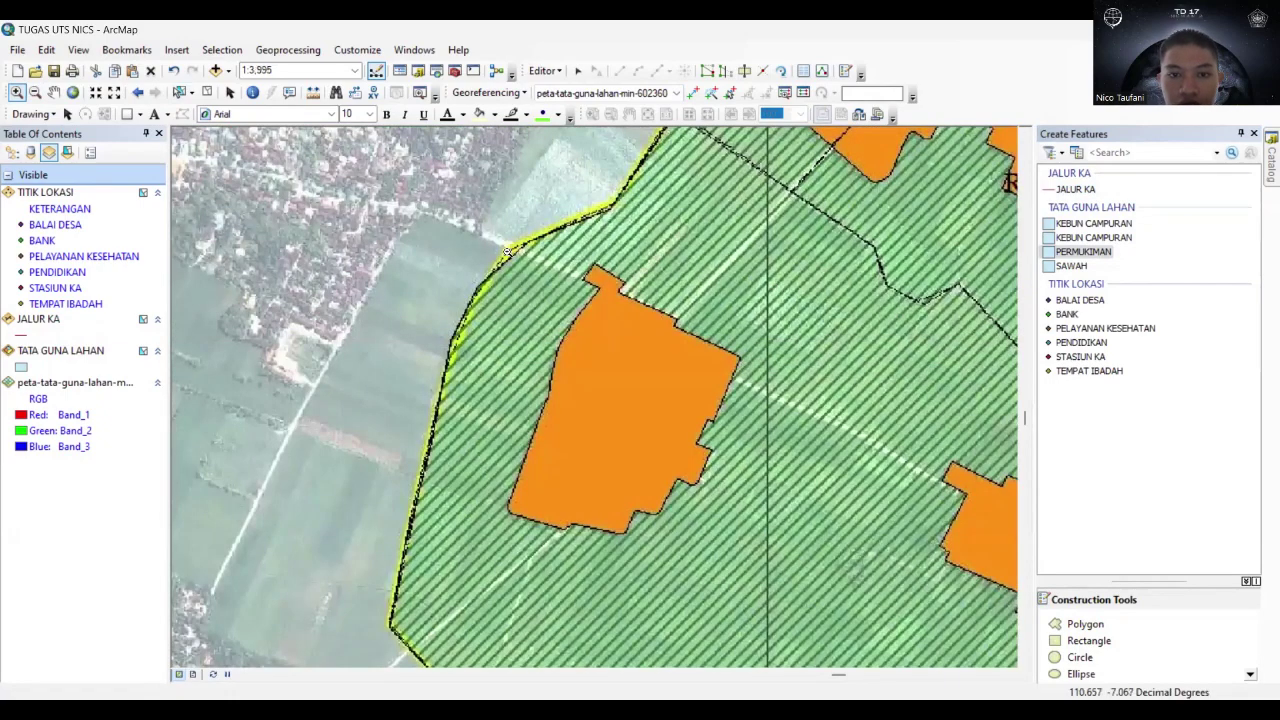
pyautogui.moveTo(449, 245); pyautogui.dragTo(797, 600)
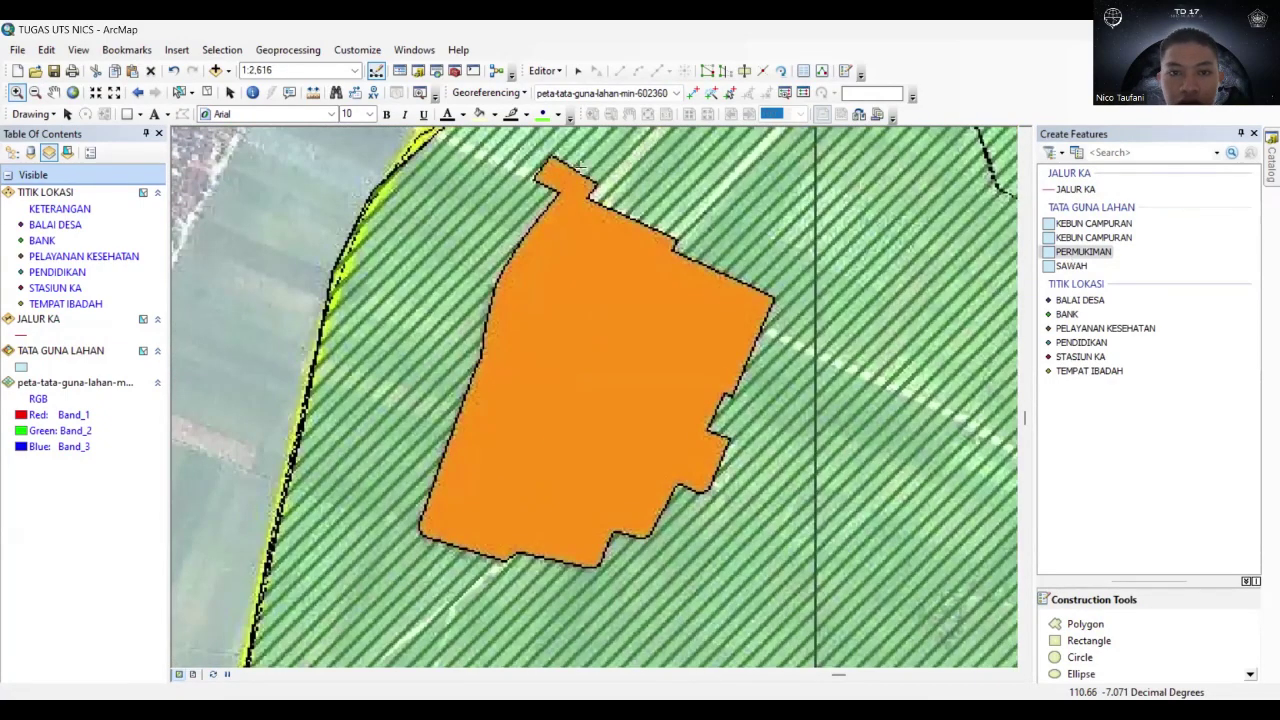
pyautogui.click(1078, 252)
pyautogui.click(551, 156)
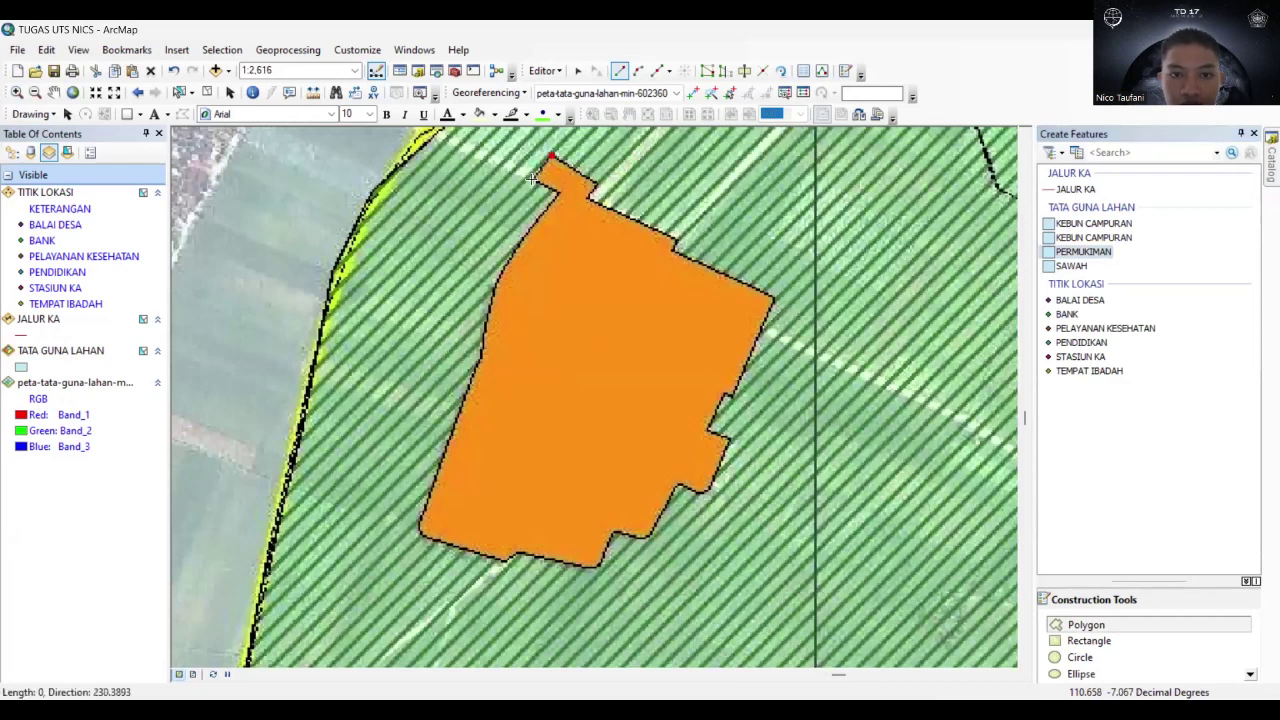
pyautogui.click(532, 179)
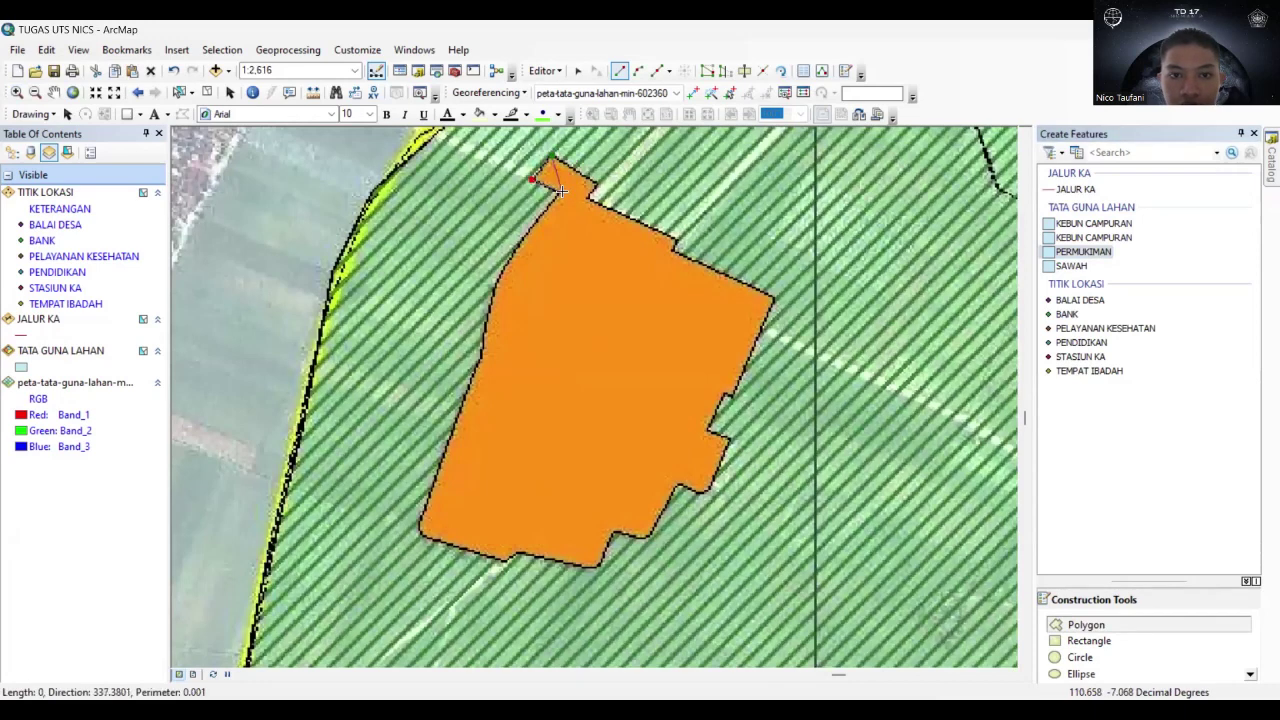
pyautogui.click(560, 192)
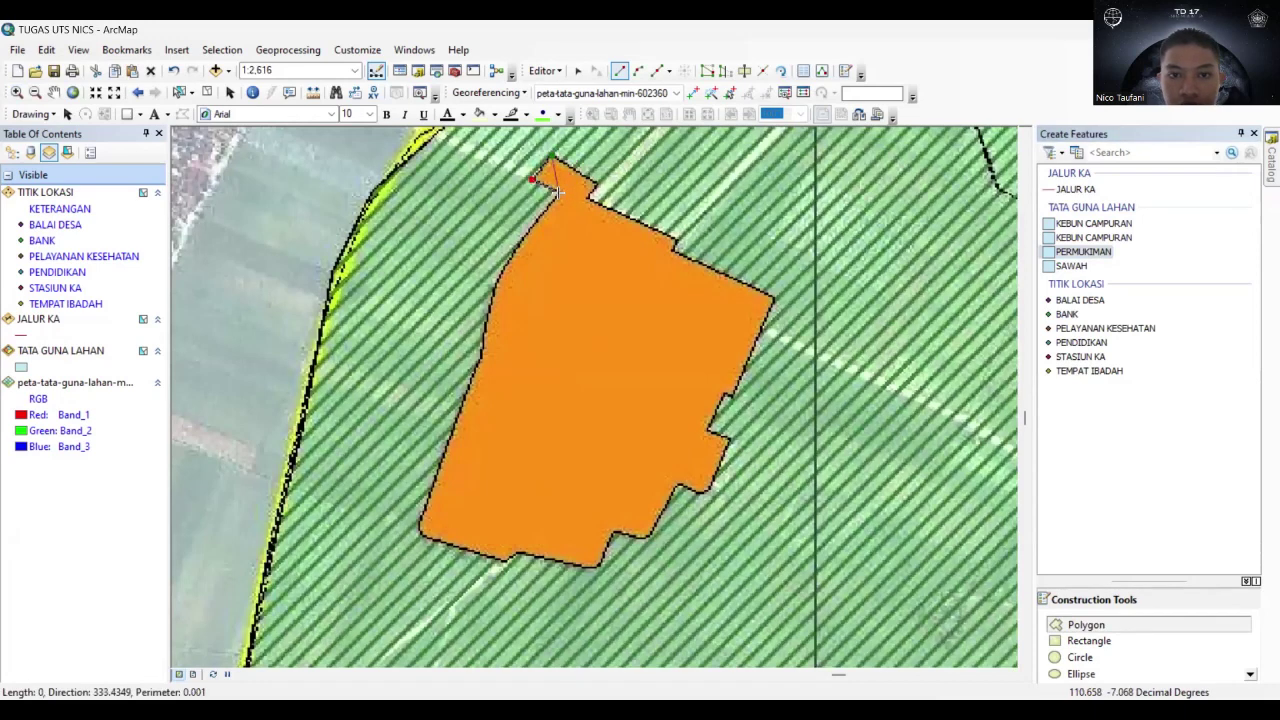
pyautogui.click(494, 286)
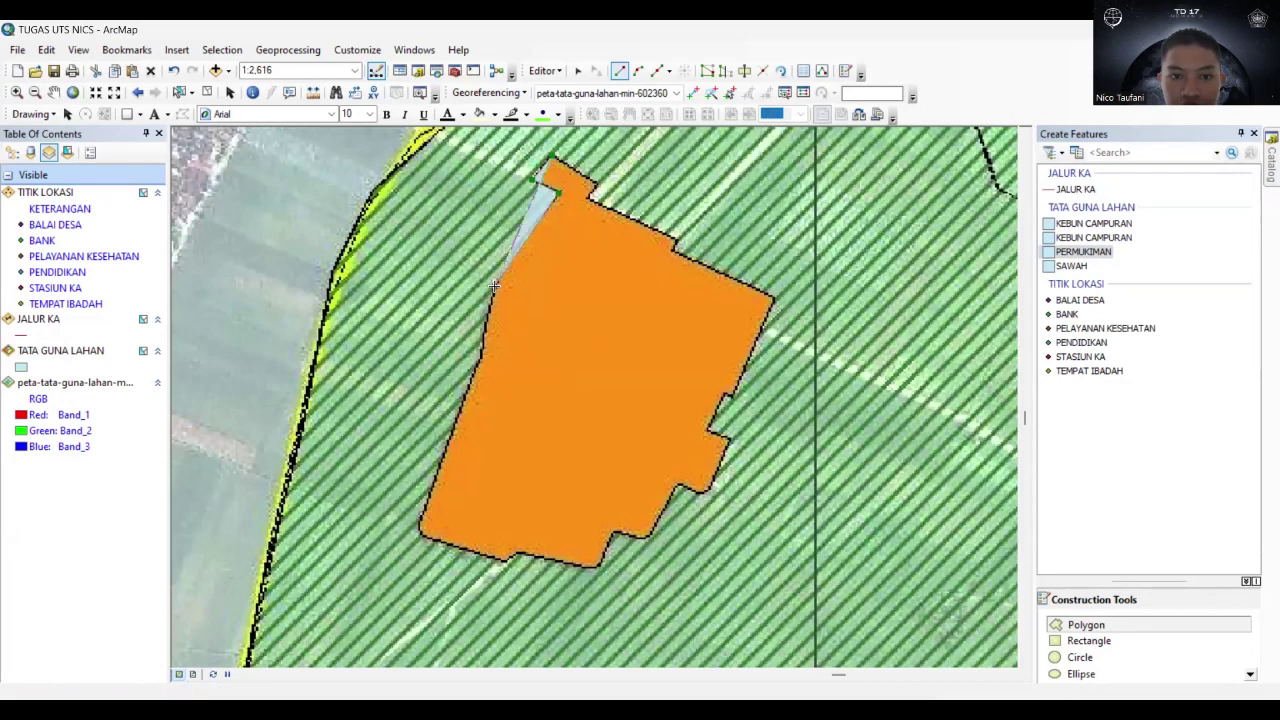
pyautogui.click(479, 358)
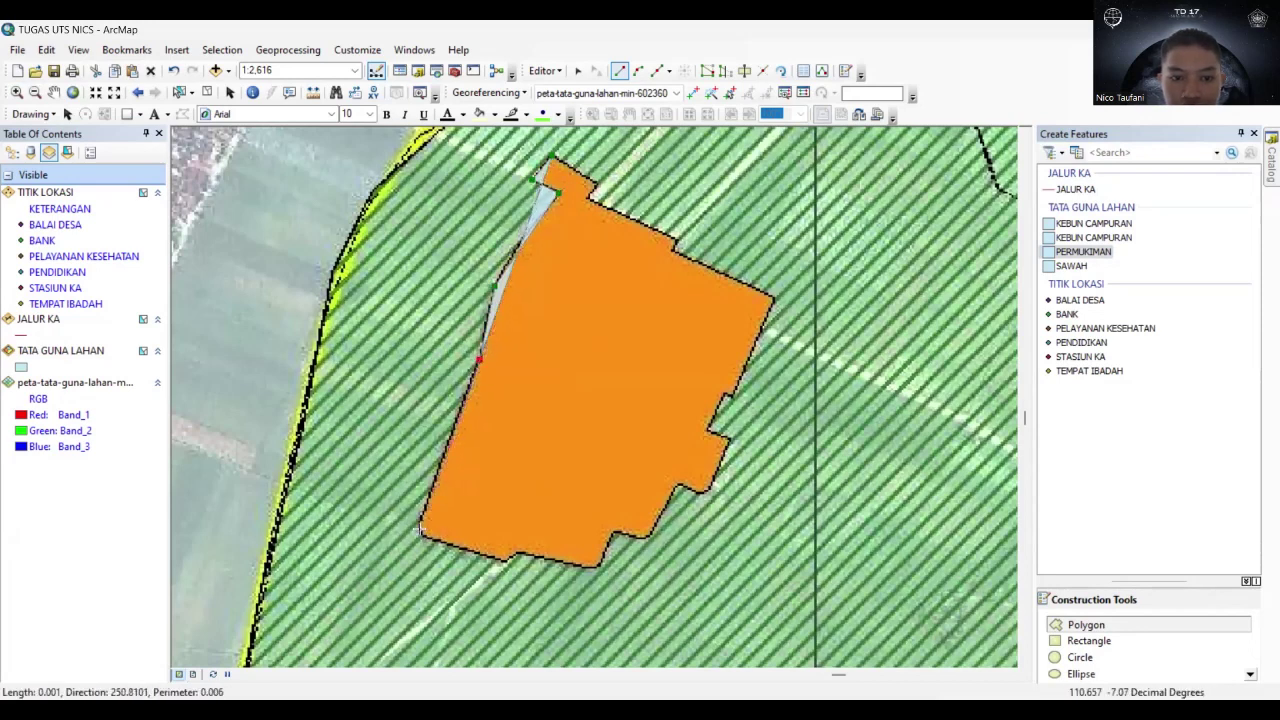
pyautogui.click(421, 531)
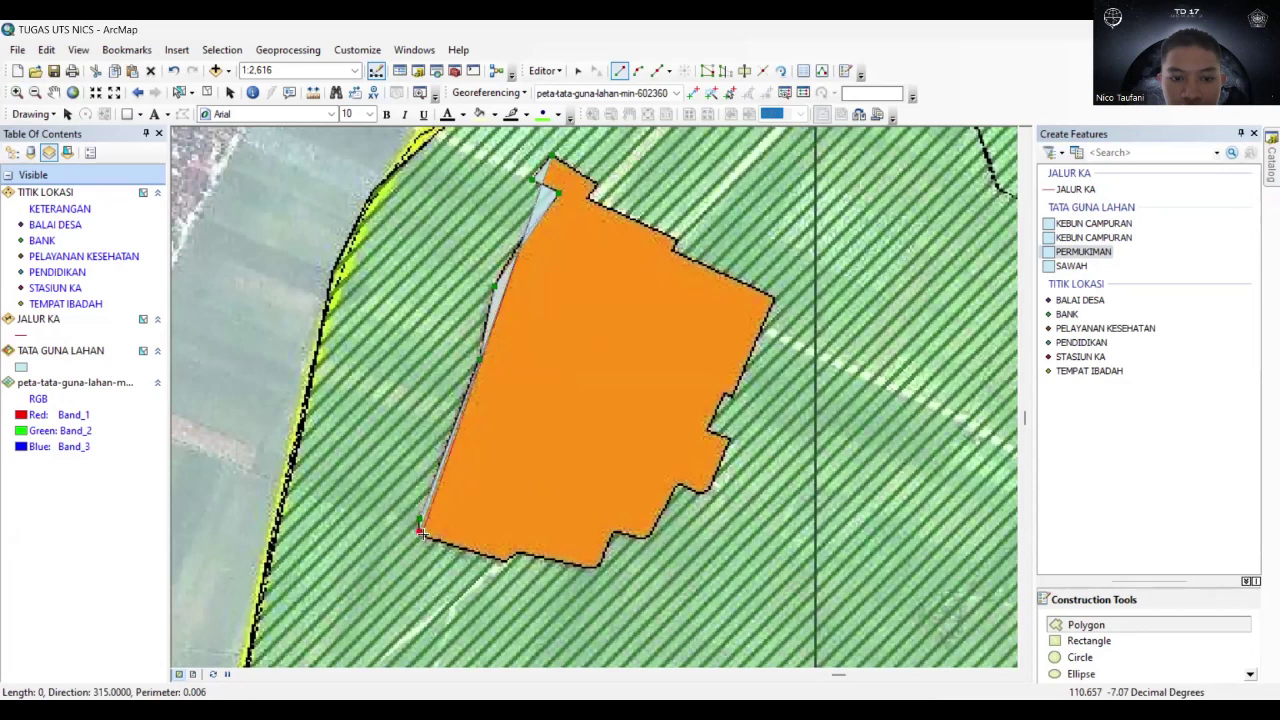
pyautogui.click(506, 563)
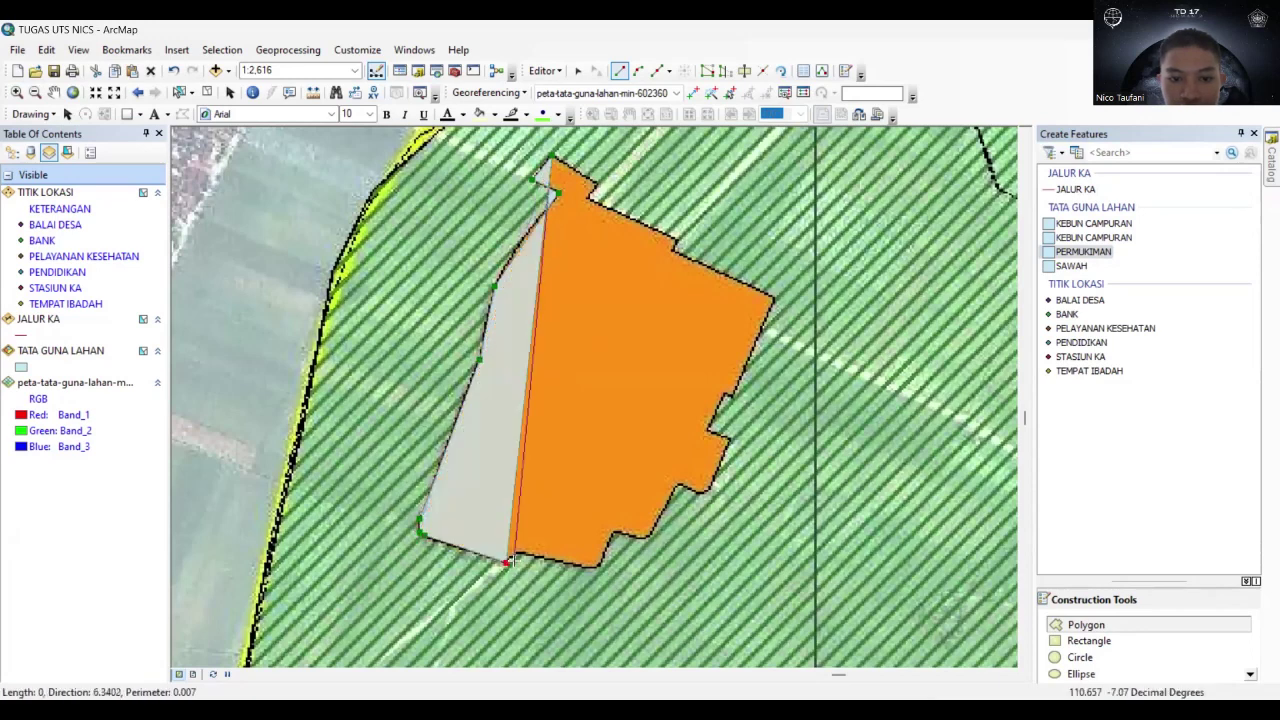
pyautogui.click(518, 553)
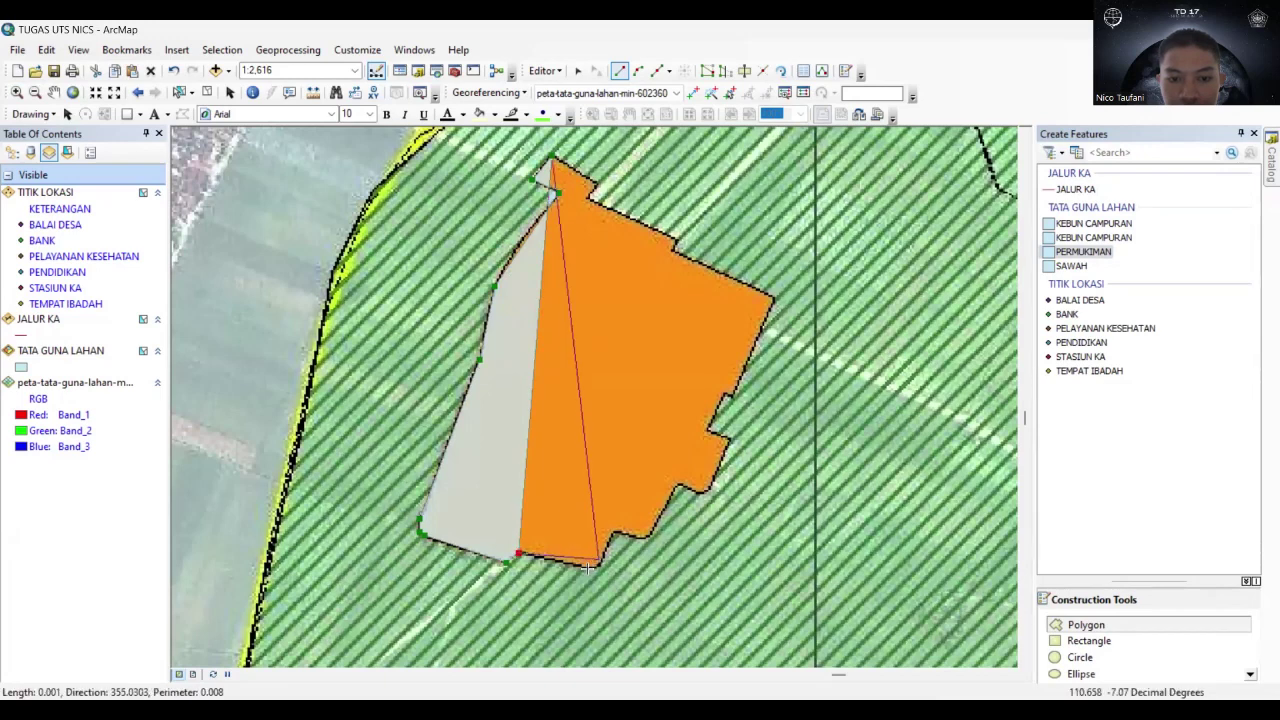
pyautogui.click(597, 566)
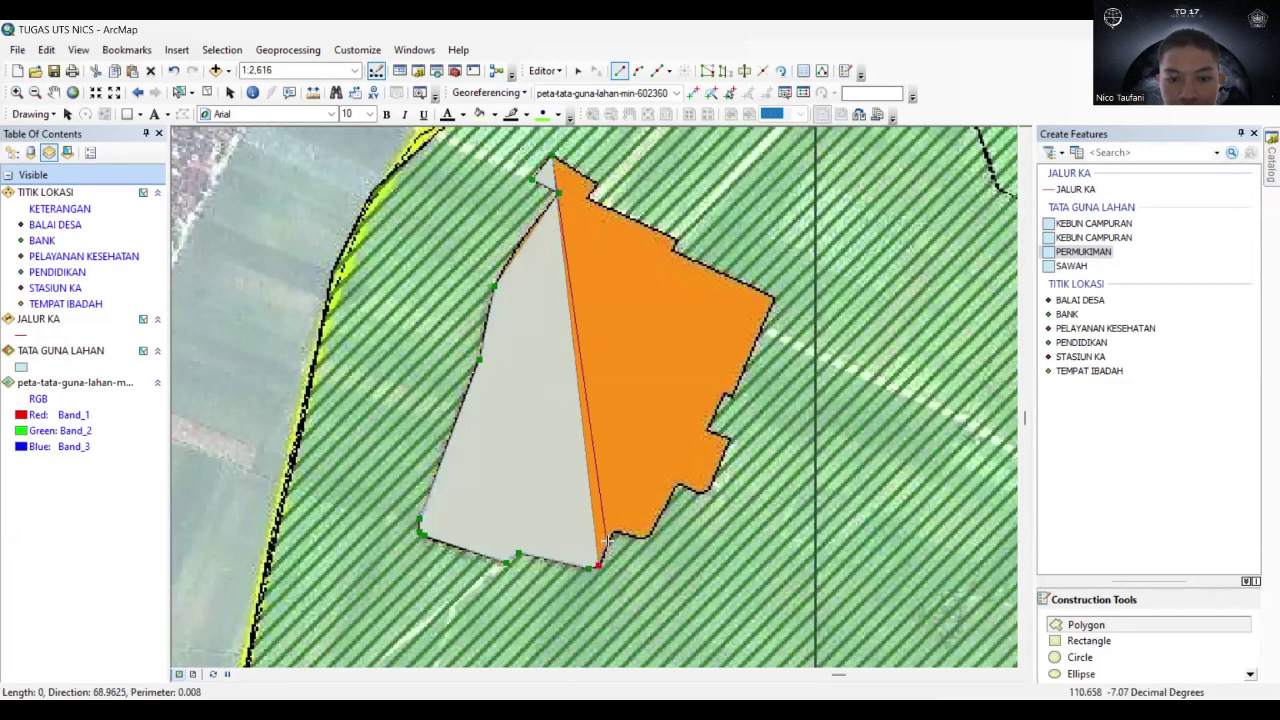
pyautogui.click(612, 532)
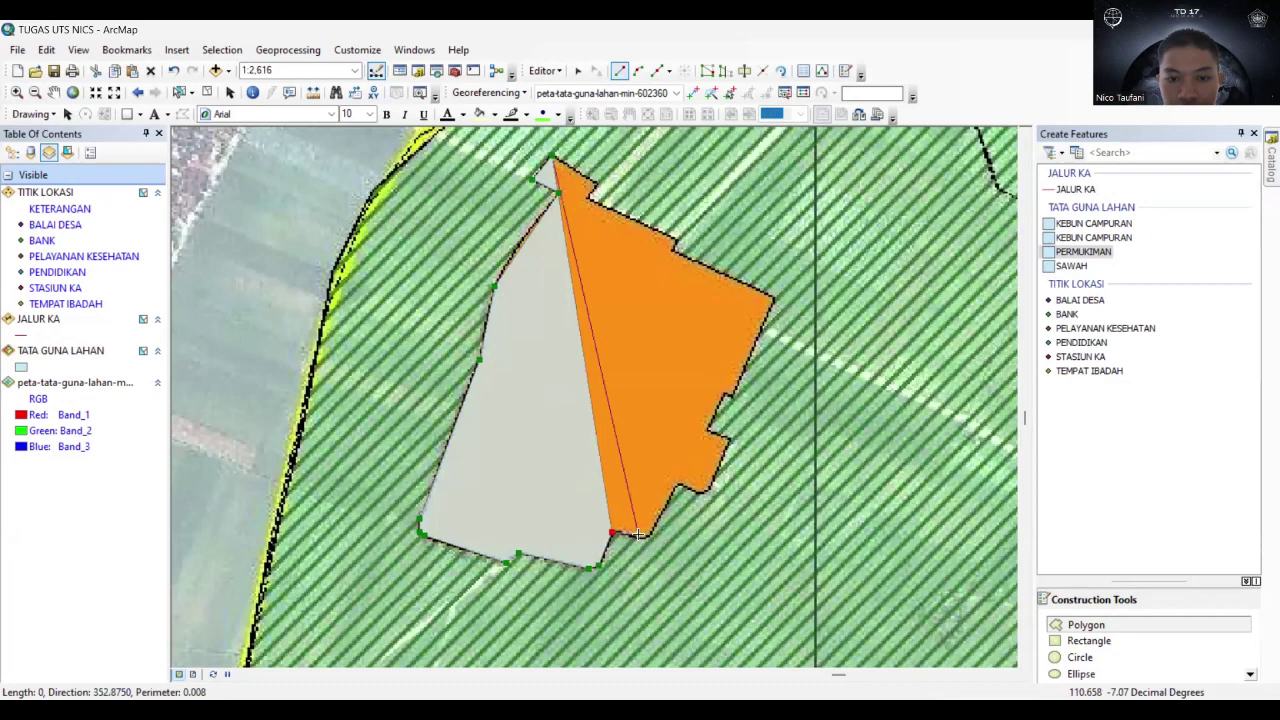
pyautogui.click(650, 536)
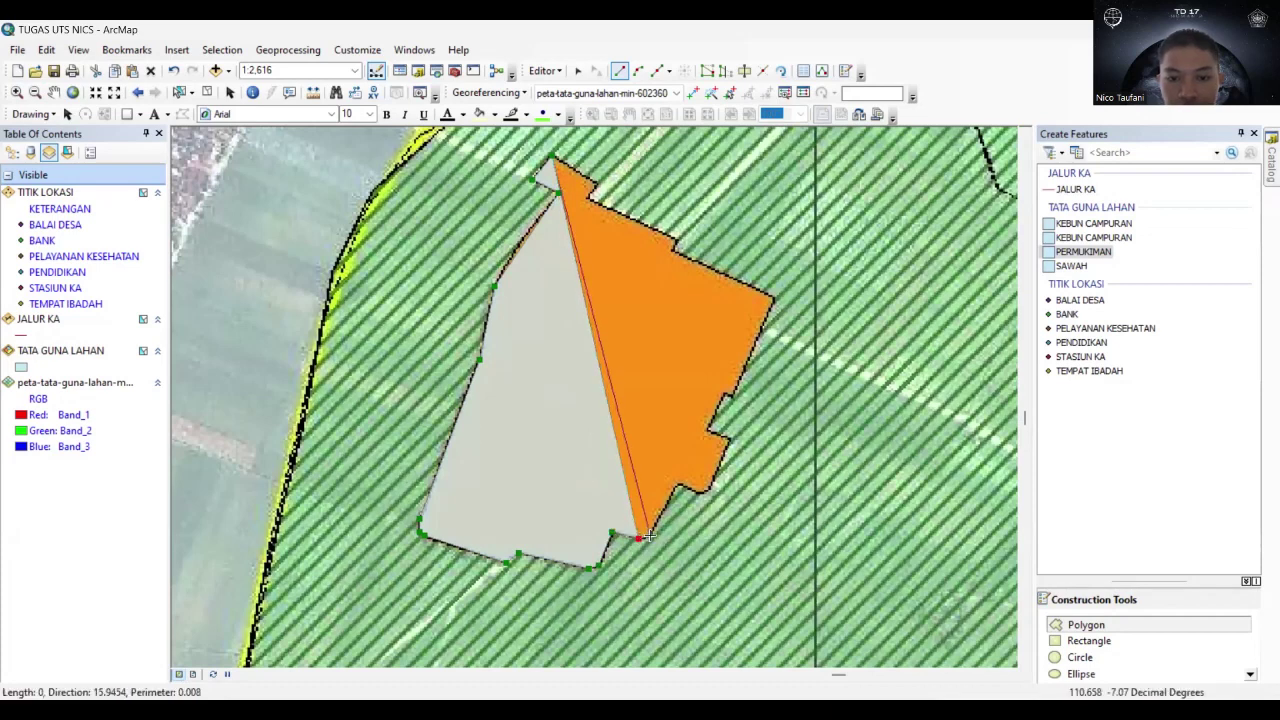
pyautogui.click(677, 483)
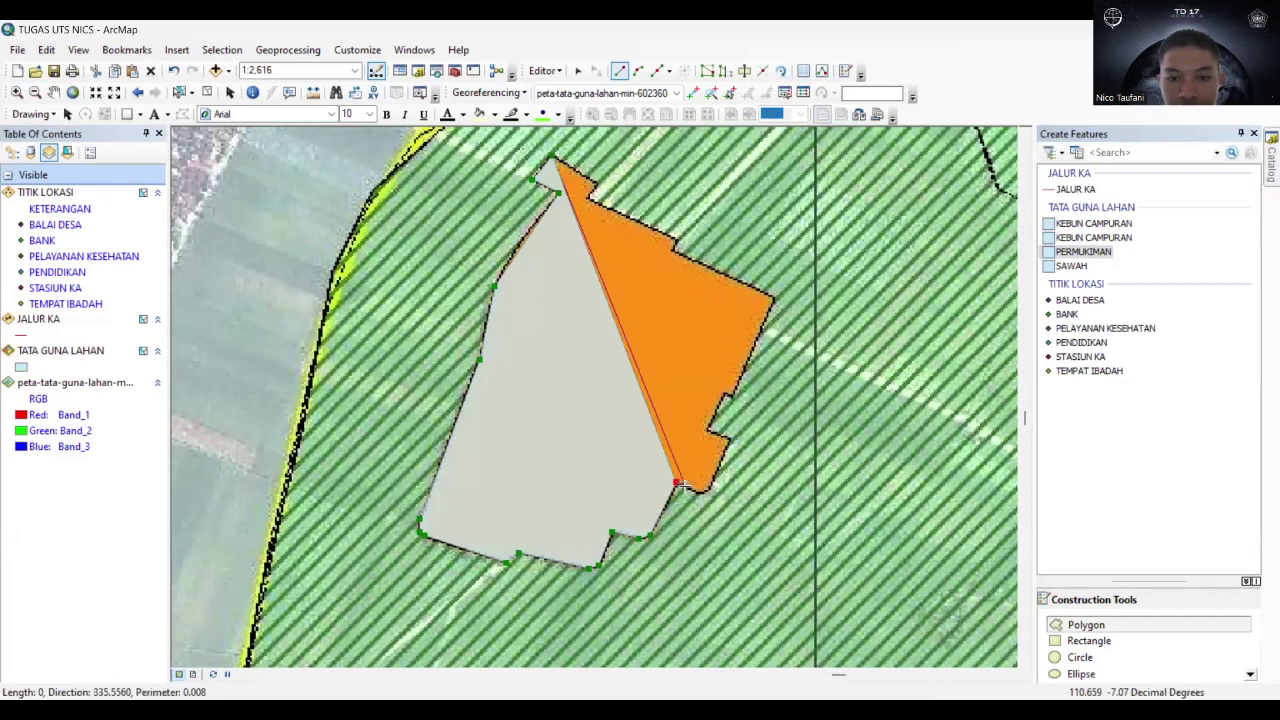
pyautogui.click(699, 492)
pyautogui.click(708, 489)
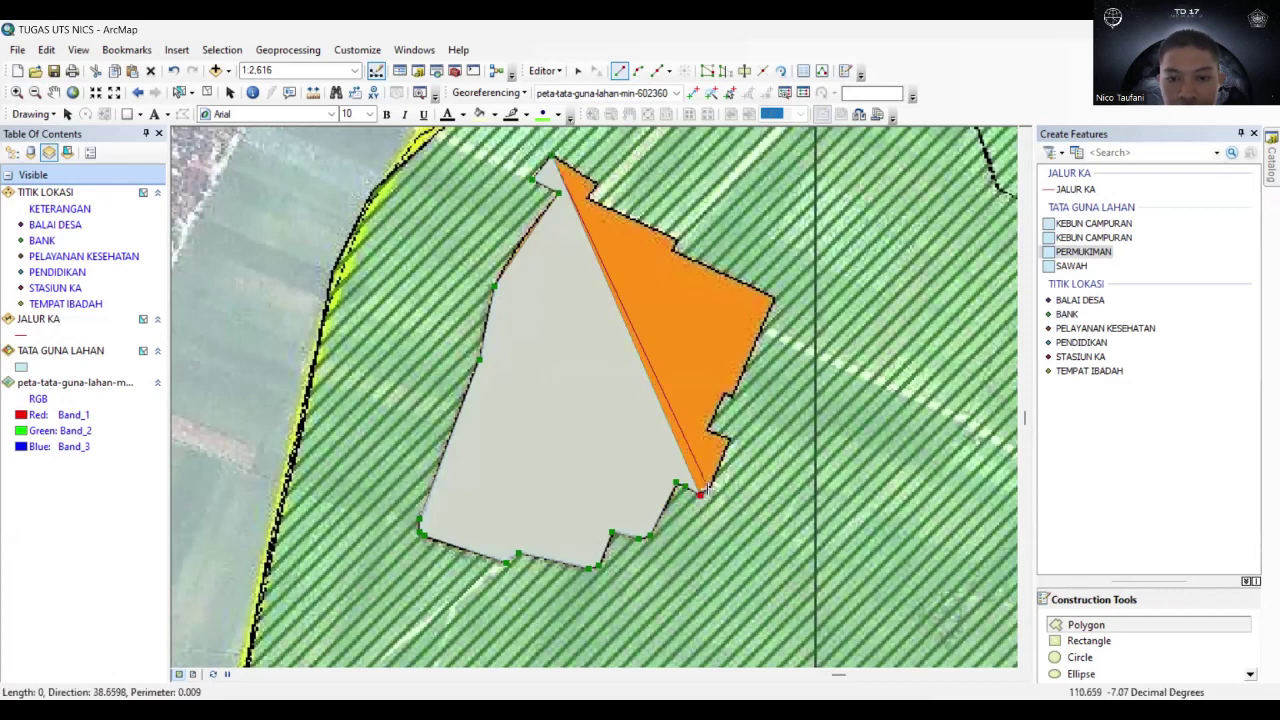
pyautogui.click(729, 440)
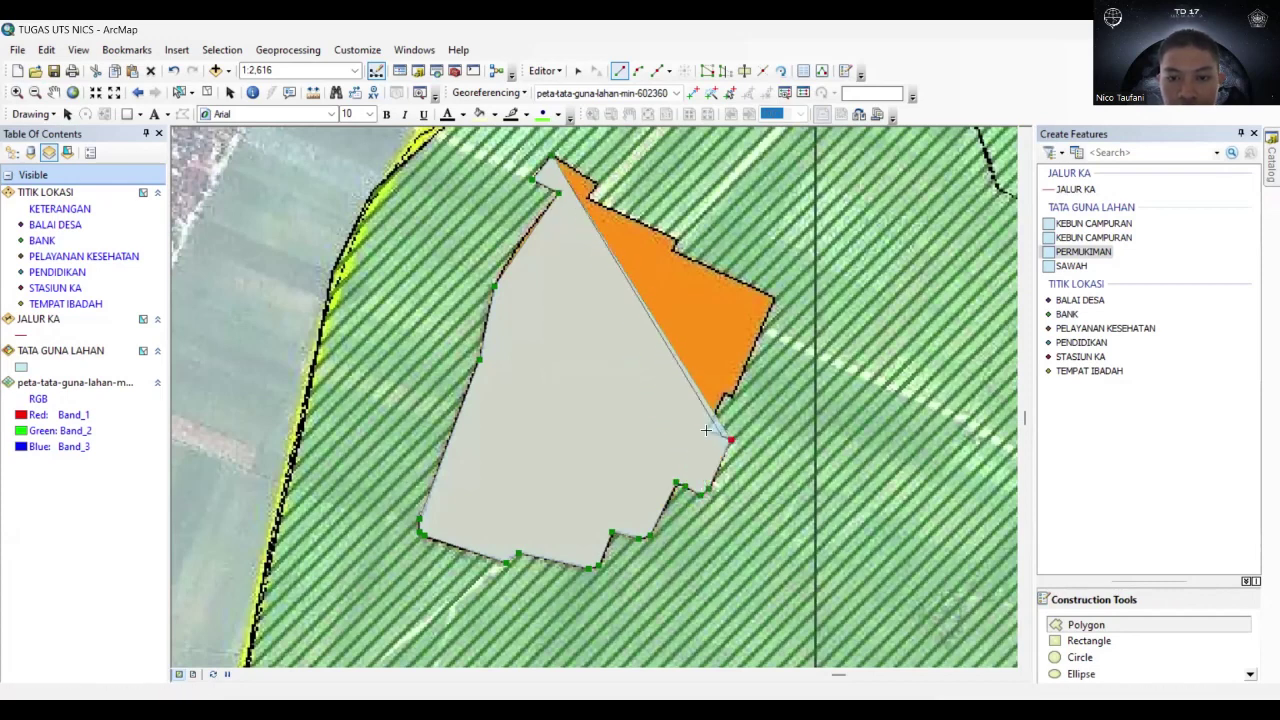
pyautogui.click(705, 430)
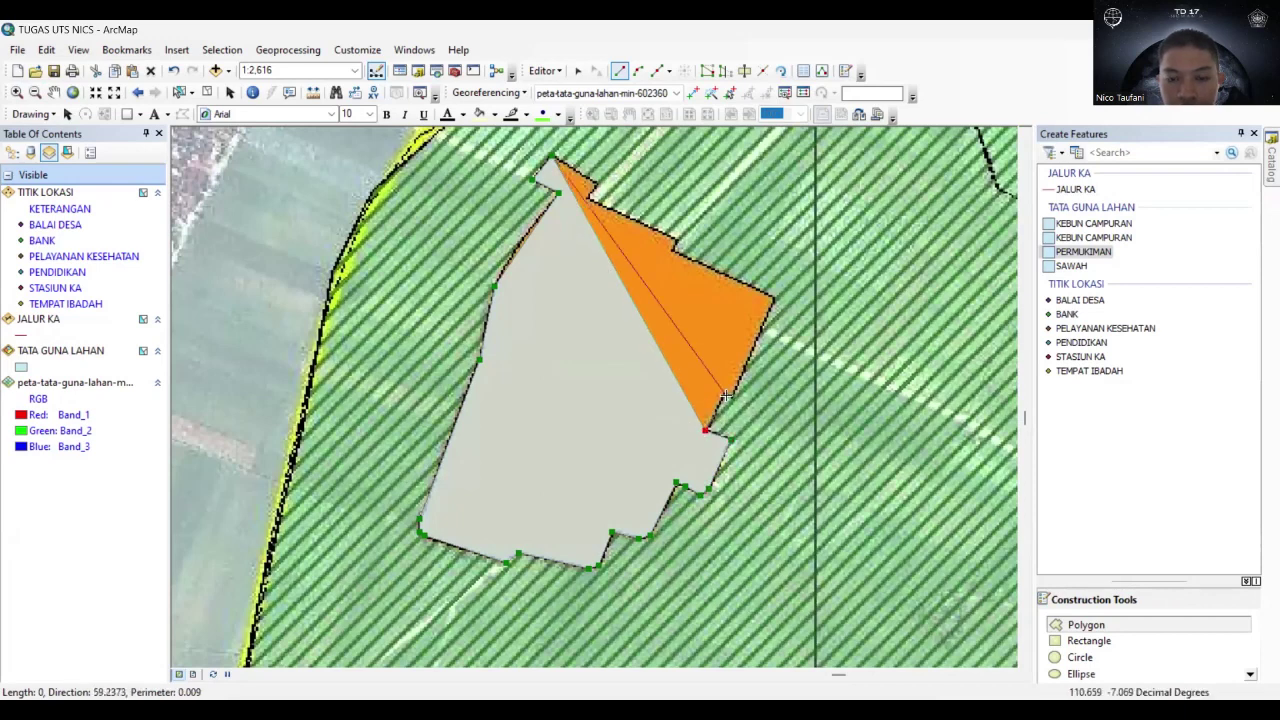
pyautogui.click(730, 396)
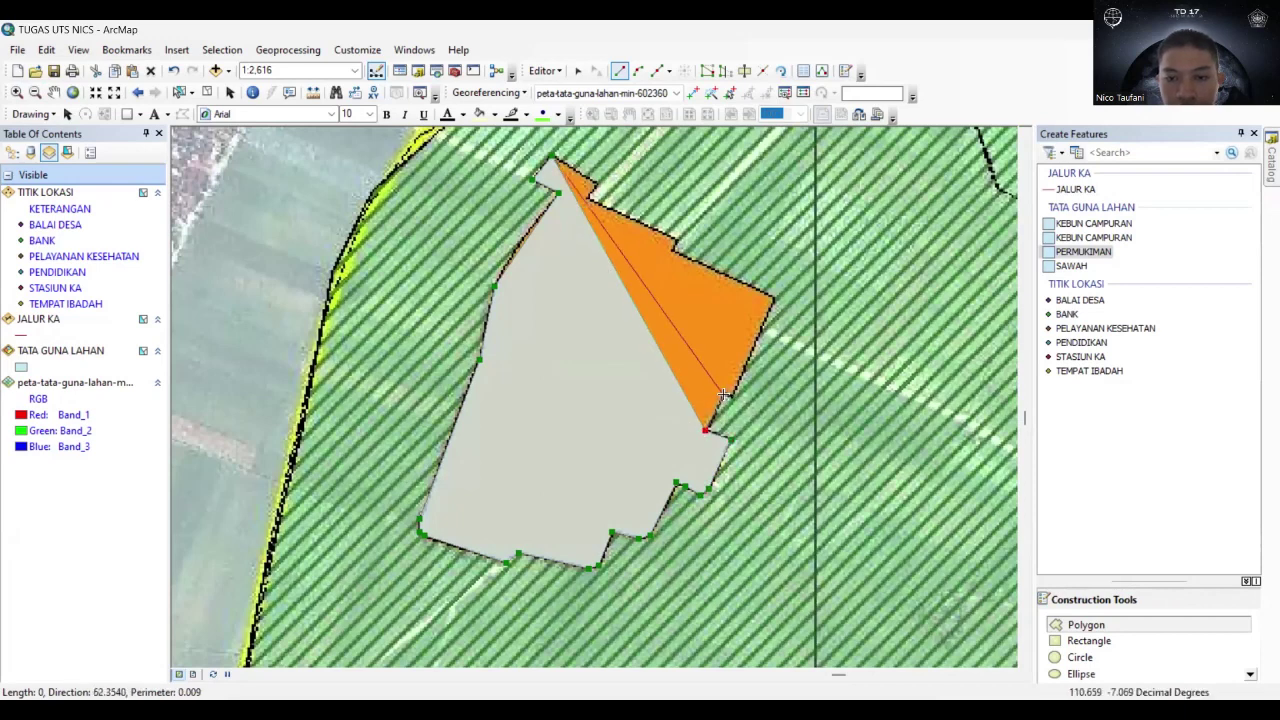
pyautogui.click(773, 297)
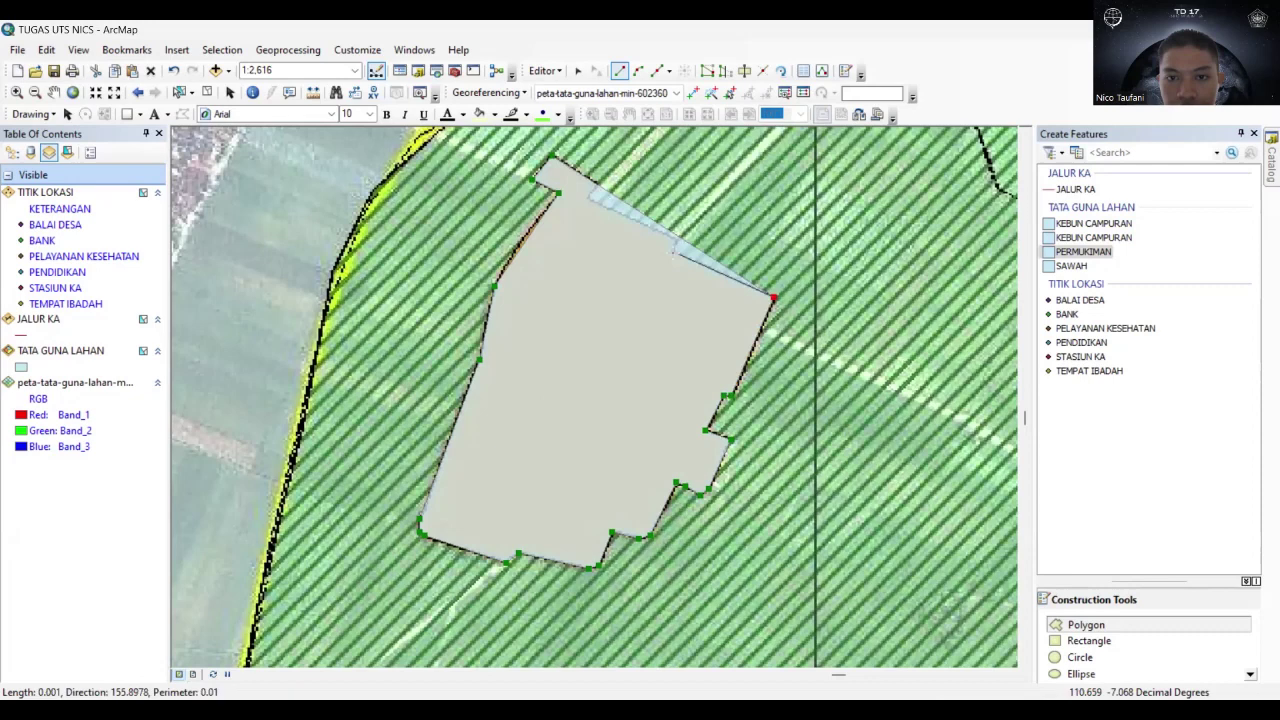
pyautogui.click(677, 241)
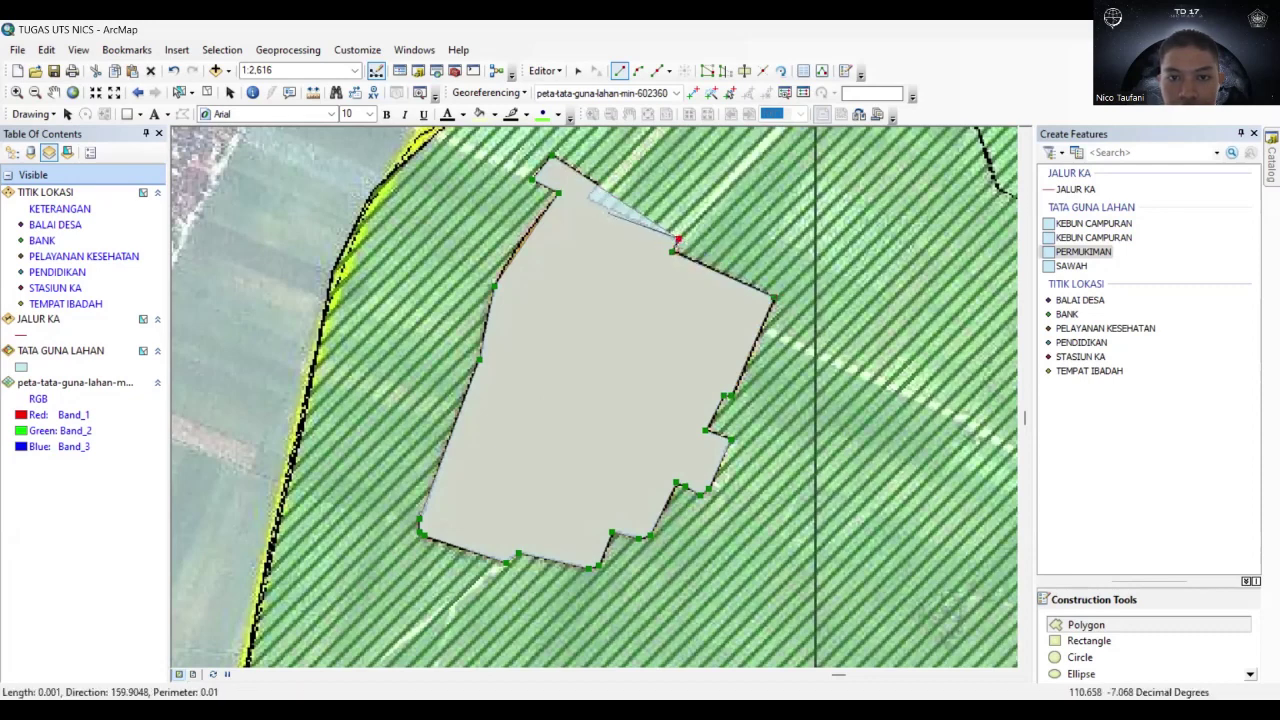
pyautogui.click(588, 196)
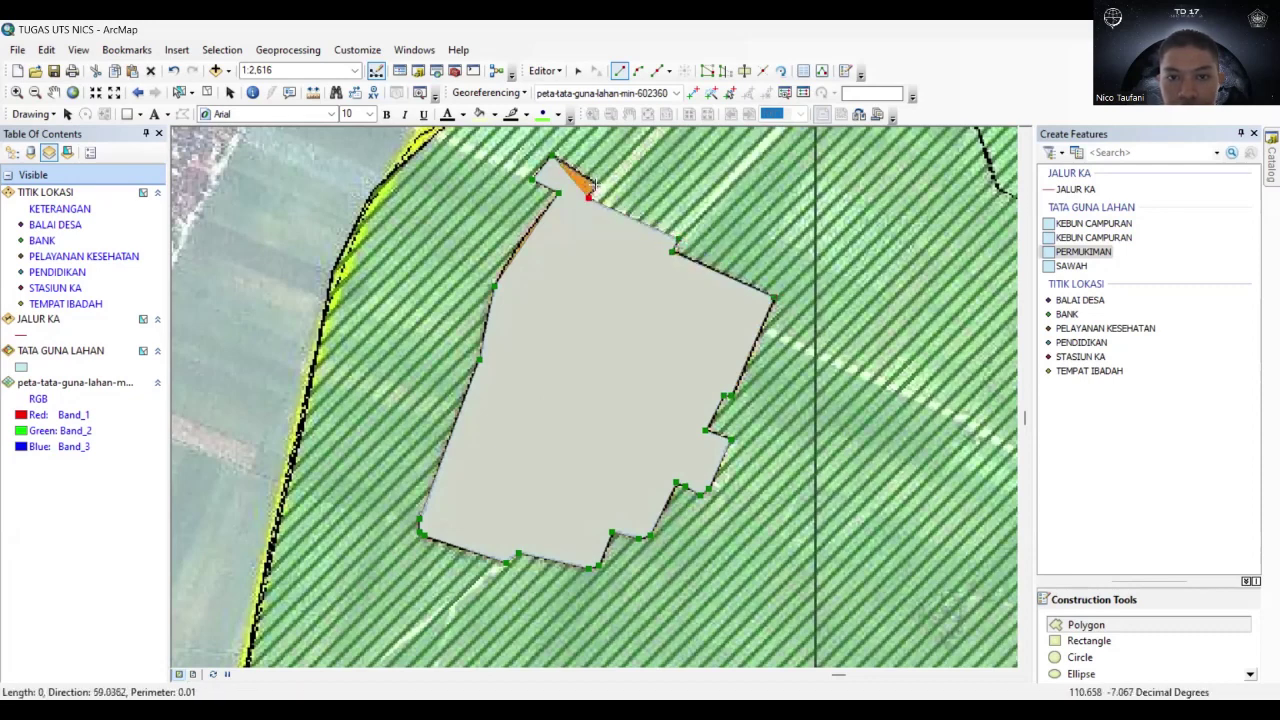
pyautogui.click(594, 187)
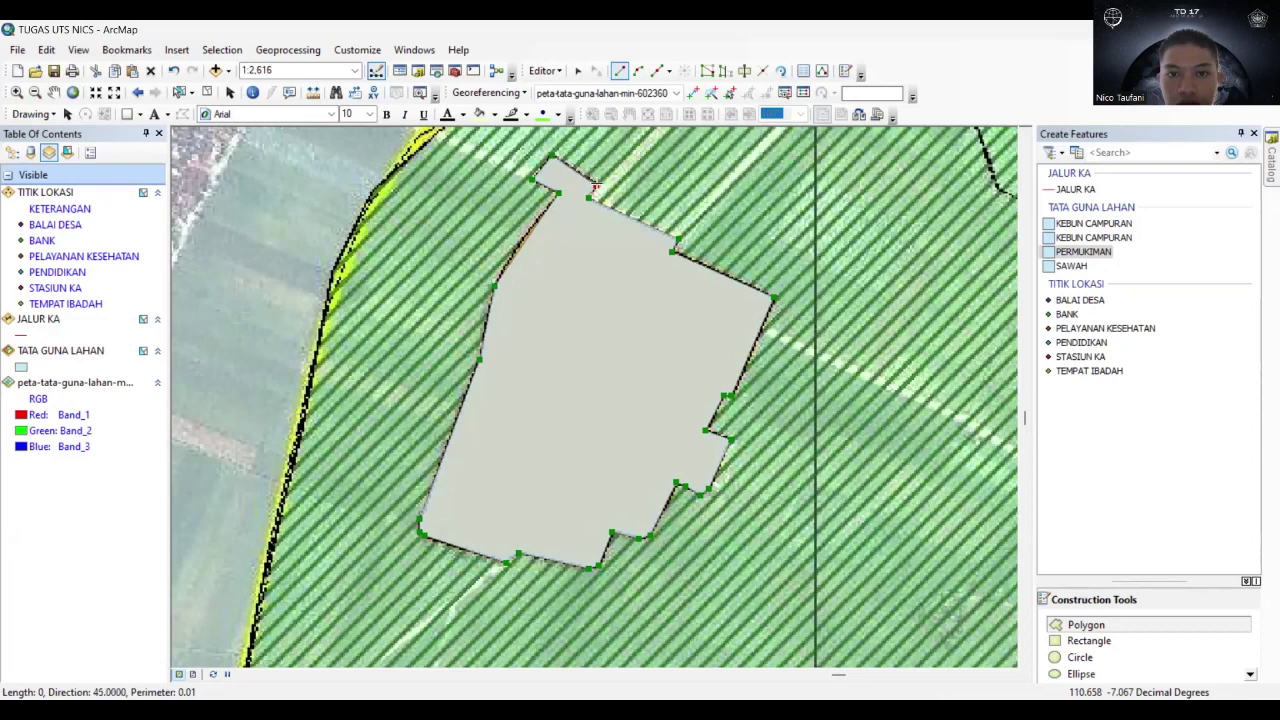
pyautogui.doubleClick(594, 187)
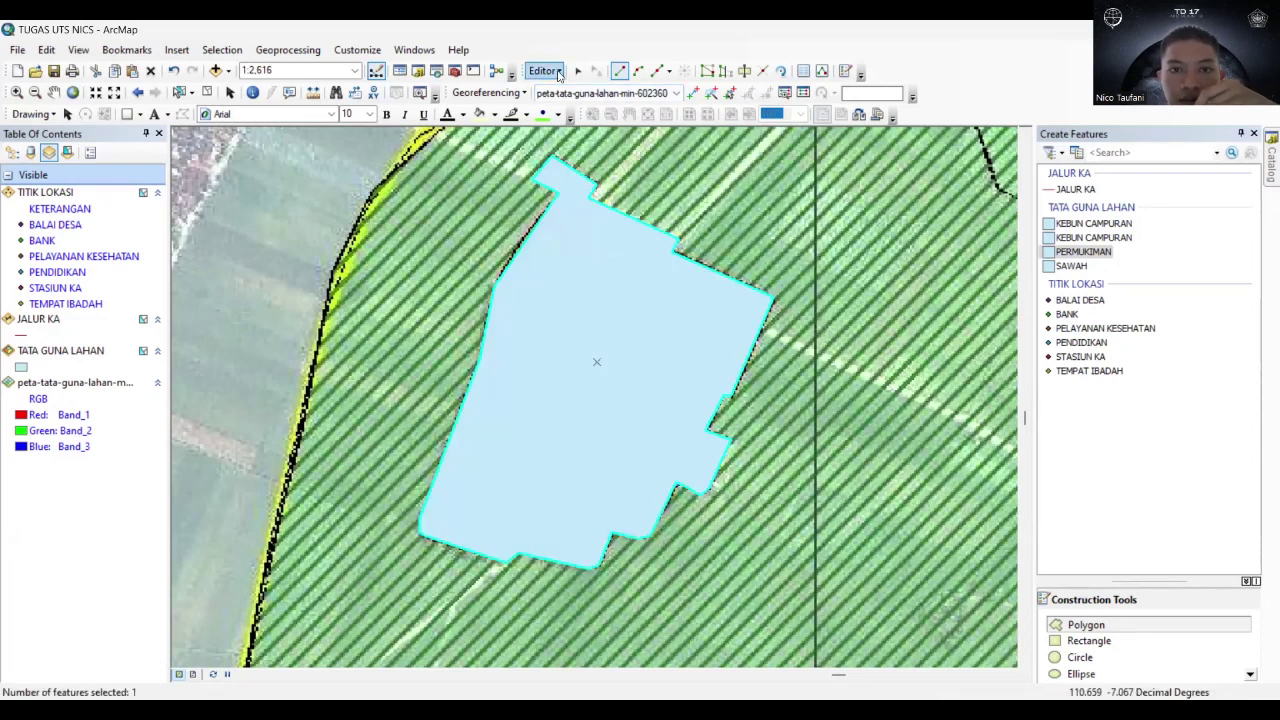
pyautogui.click(559, 72)
pyautogui.click(577, 126)
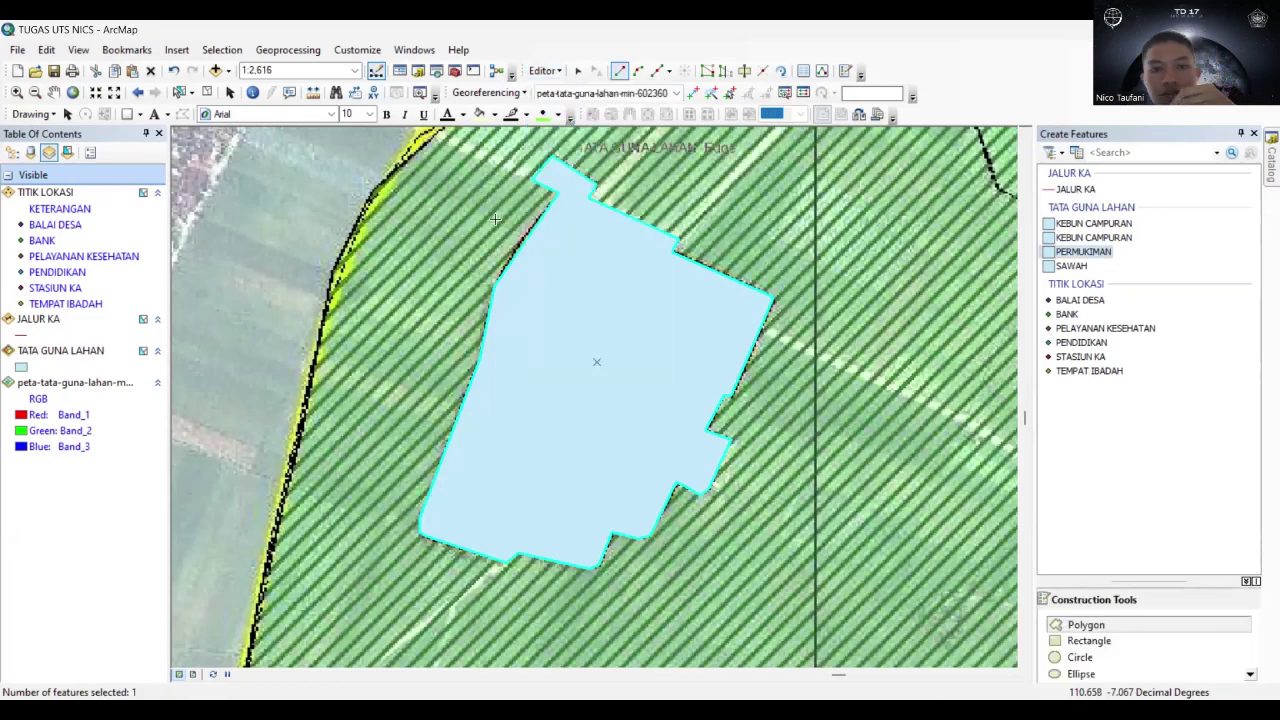
pyautogui.click(35, 92)
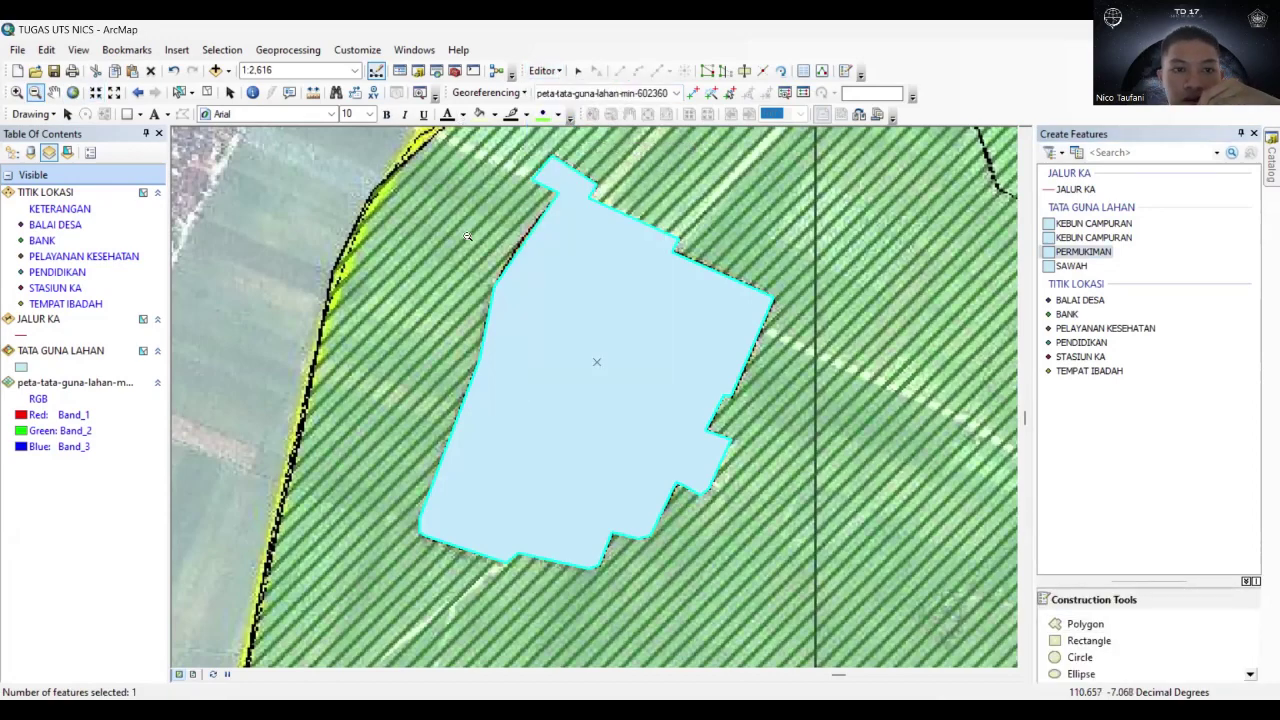
pyautogui.click(520, 265)
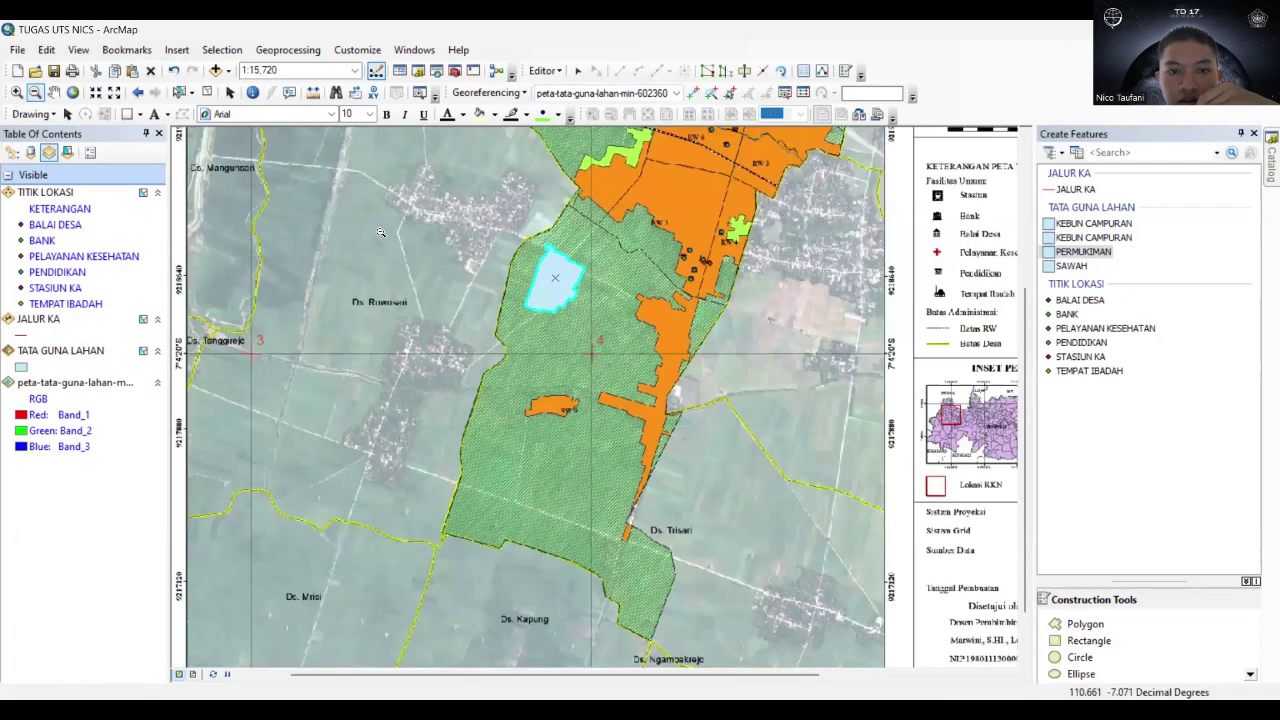
pyautogui.click(366, 218)
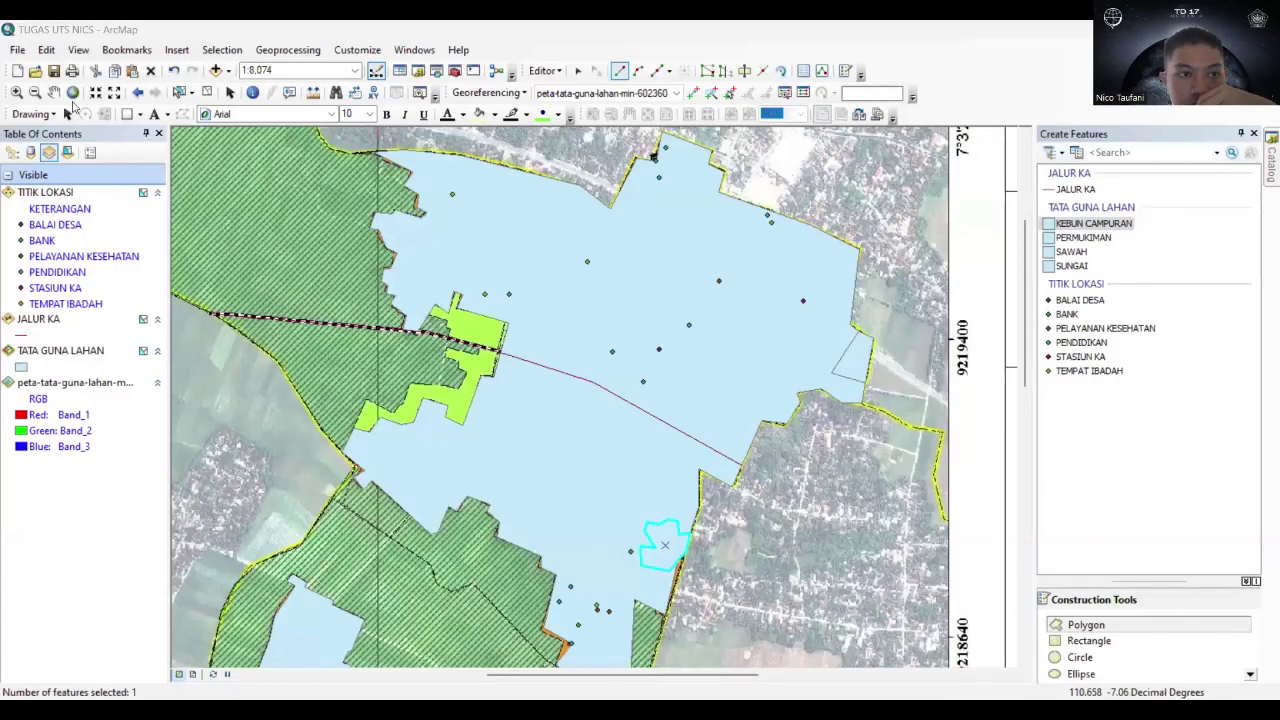
pyautogui.click(34, 93)
pyautogui.click(438, 317)
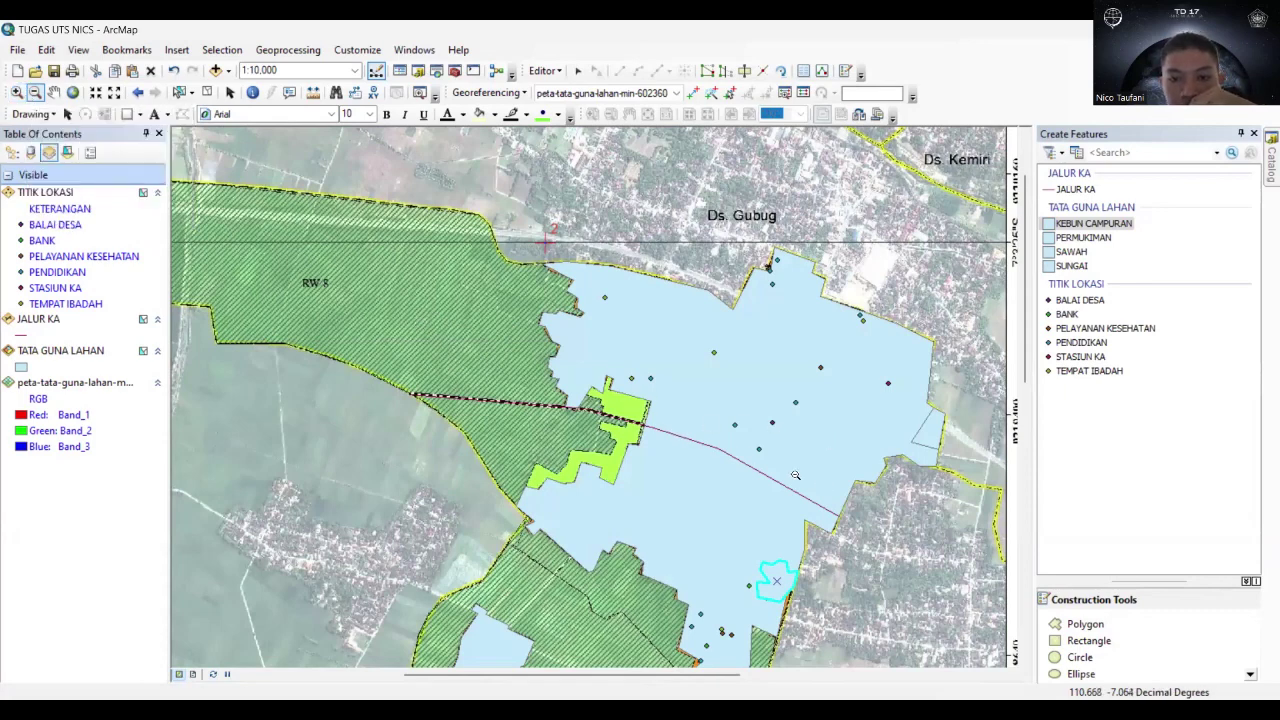
# Symbolize the TATA GUNA LAHAN layer by unique KETERANGAN values, adding all values and excluding the all-other-values class.
pyautogui.rightClick(45, 357)
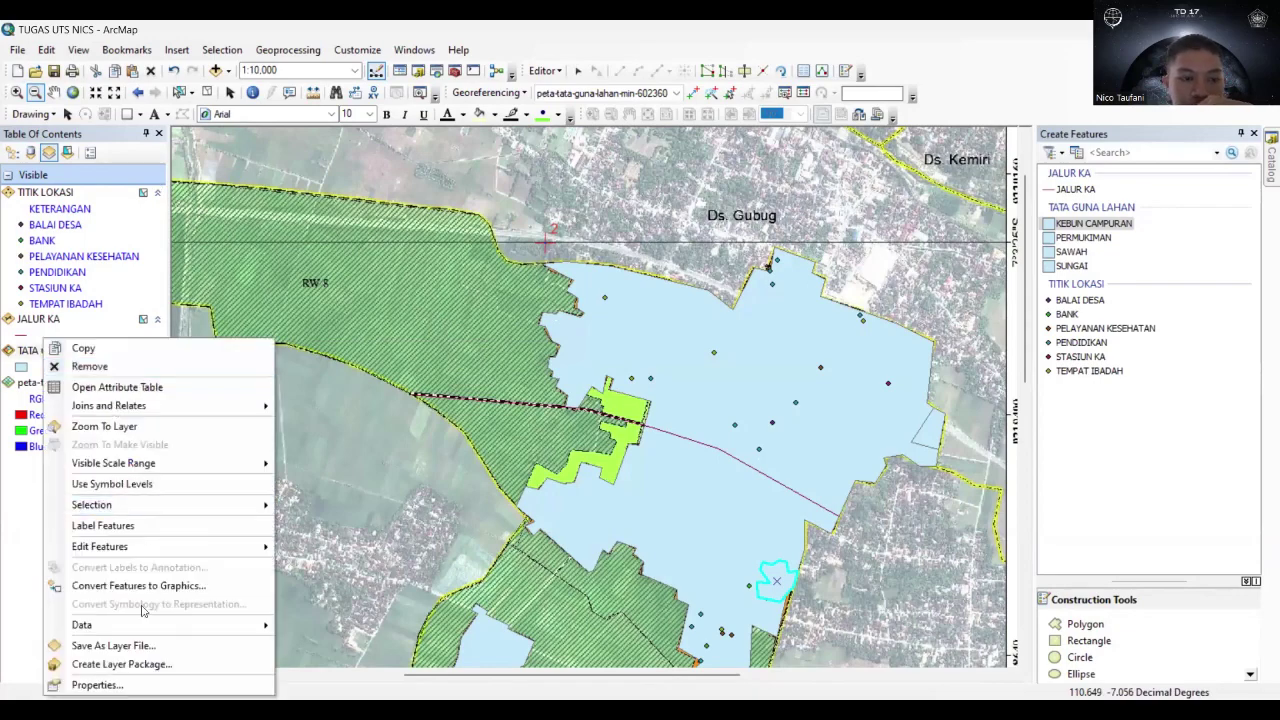
pyautogui.click(124, 680)
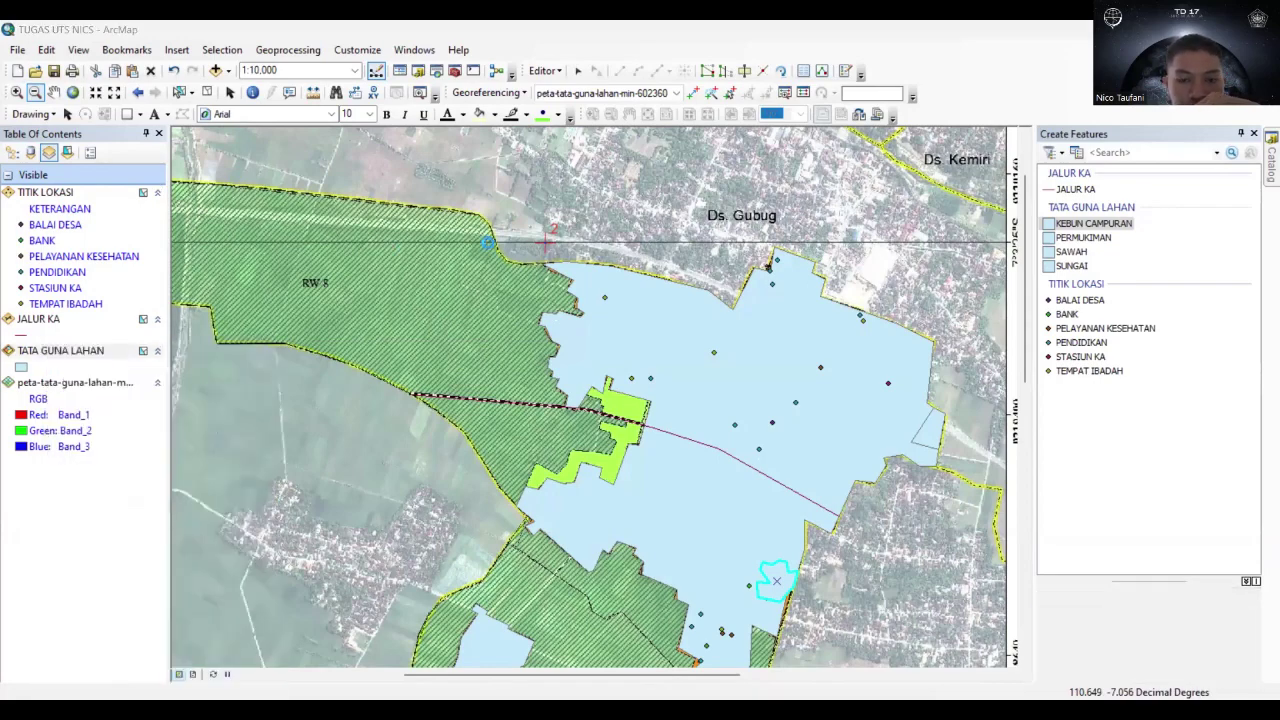
pyautogui.click(425, 255)
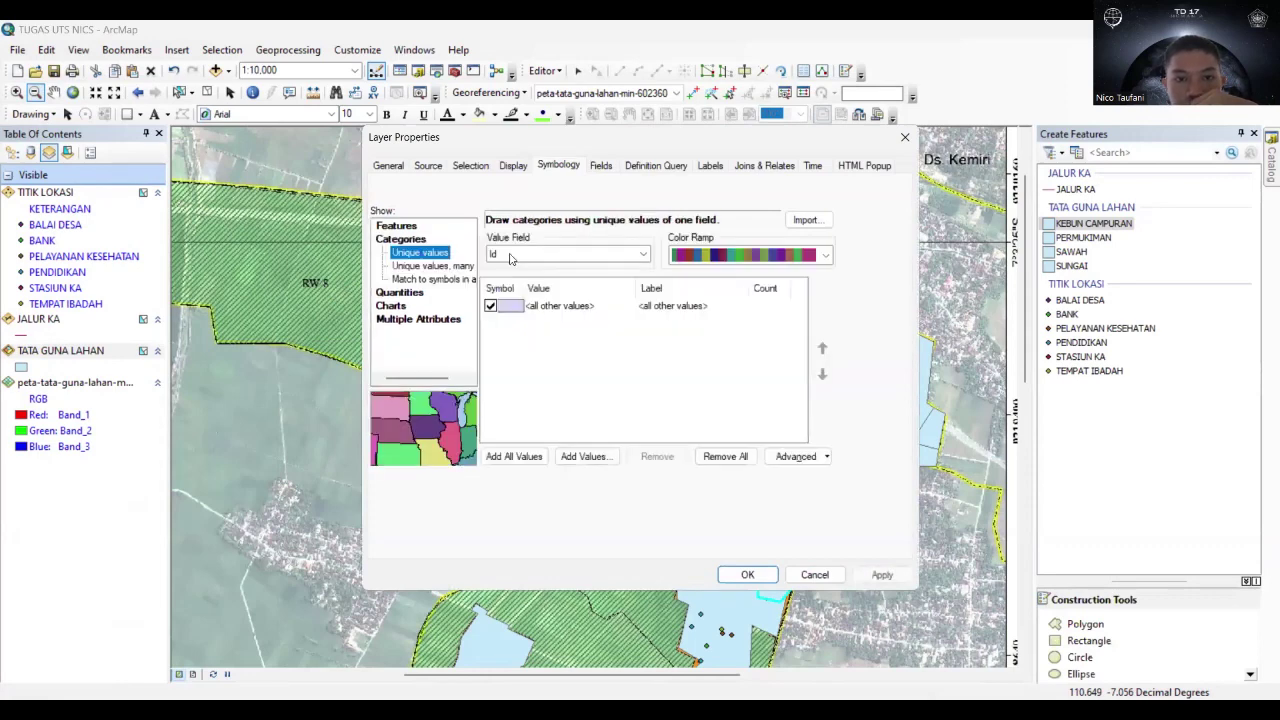
pyautogui.click(513, 257)
pyautogui.click(525, 280)
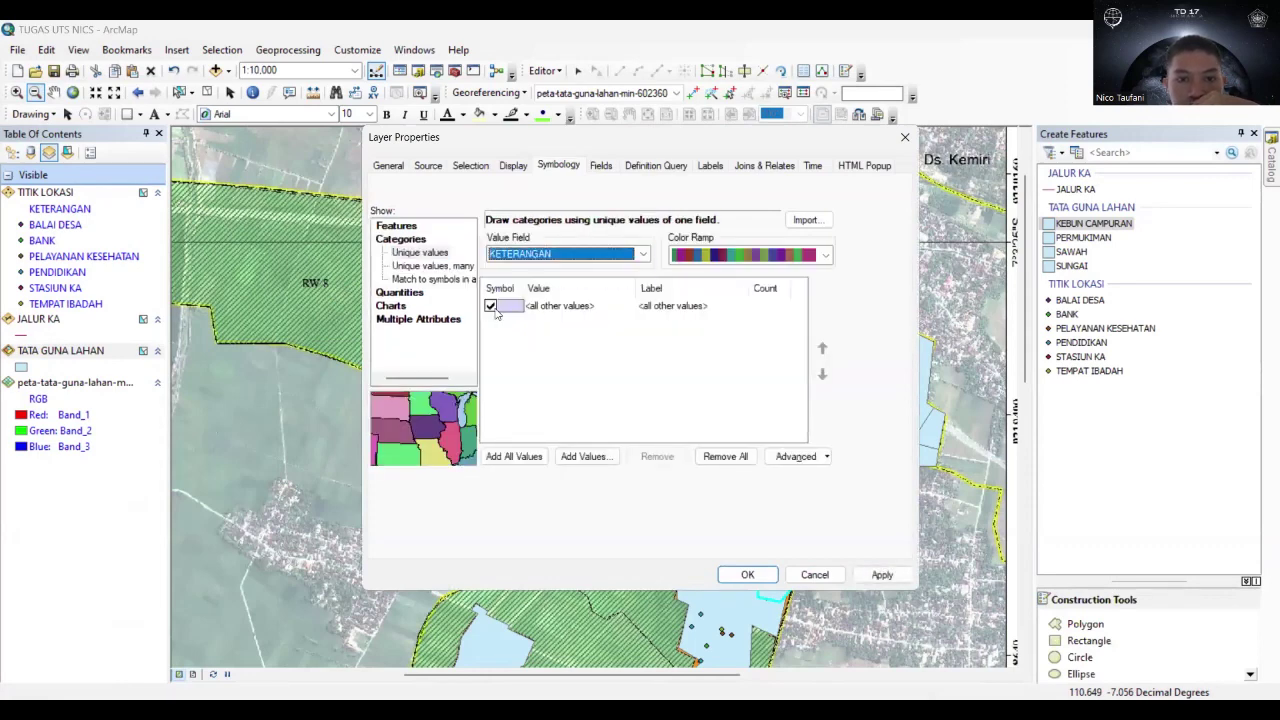
pyautogui.click(501, 344)
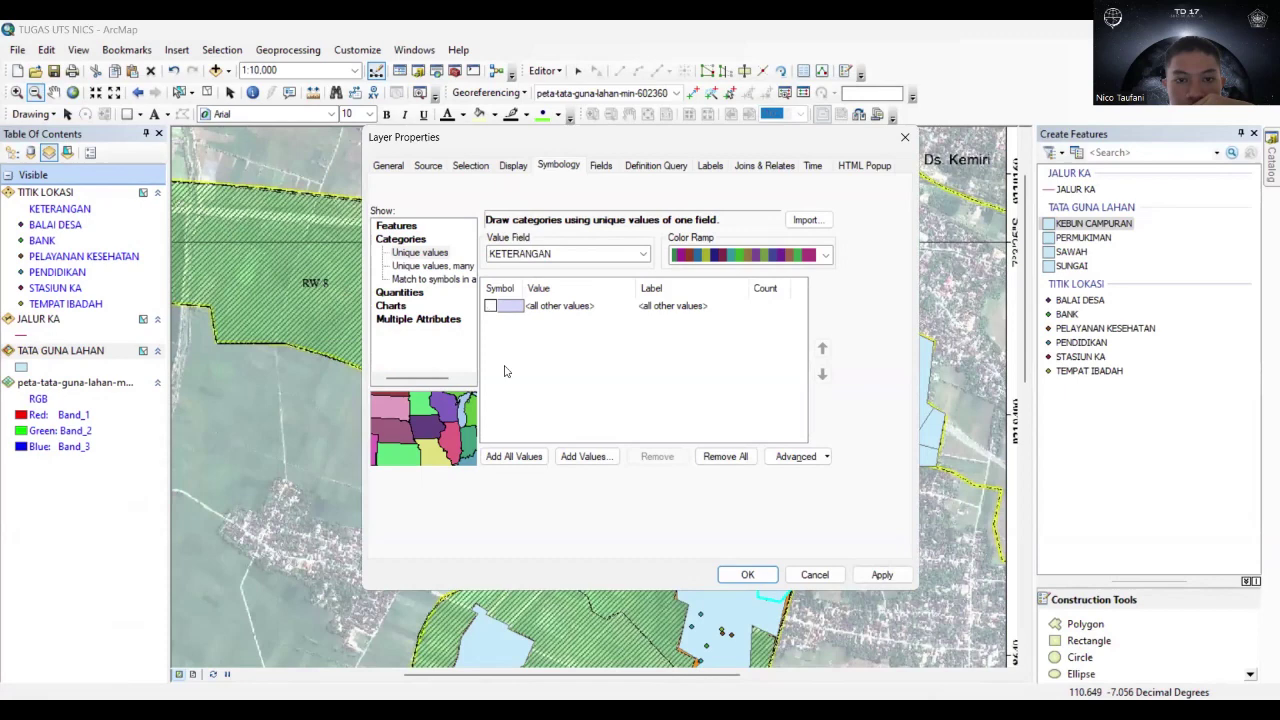
pyautogui.click(511, 460)
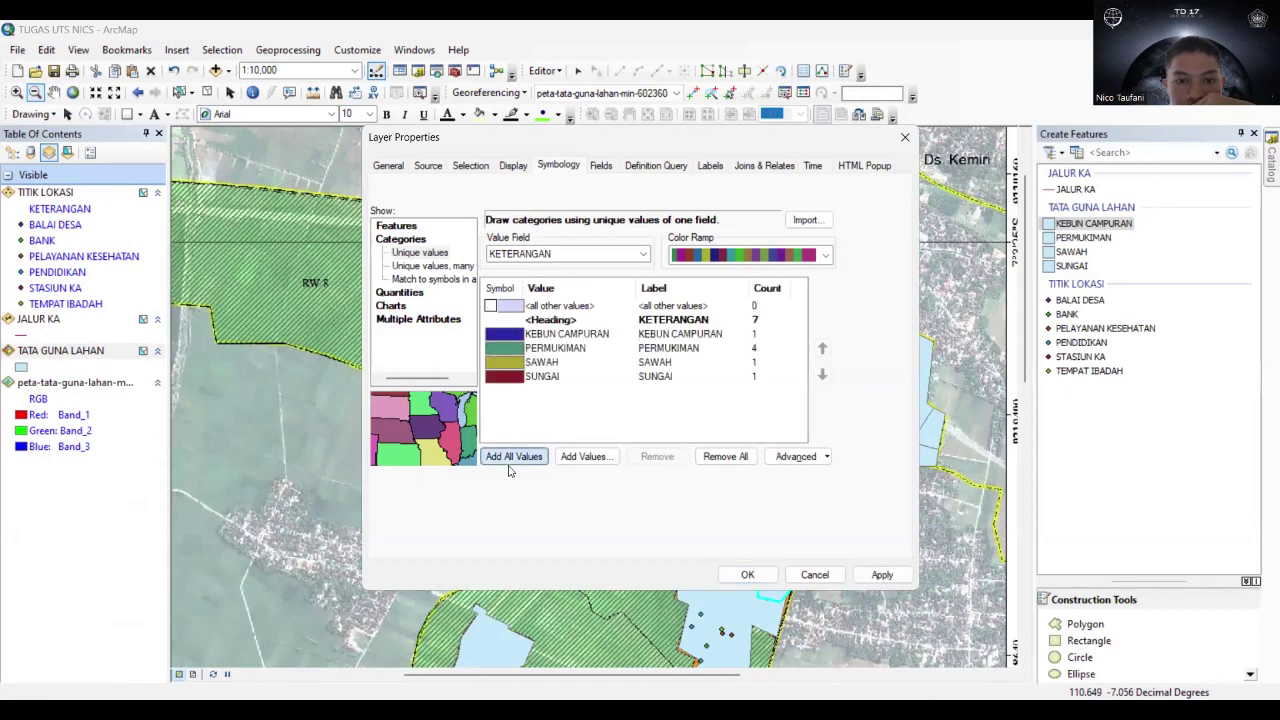
pyautogui.click(756, 576)
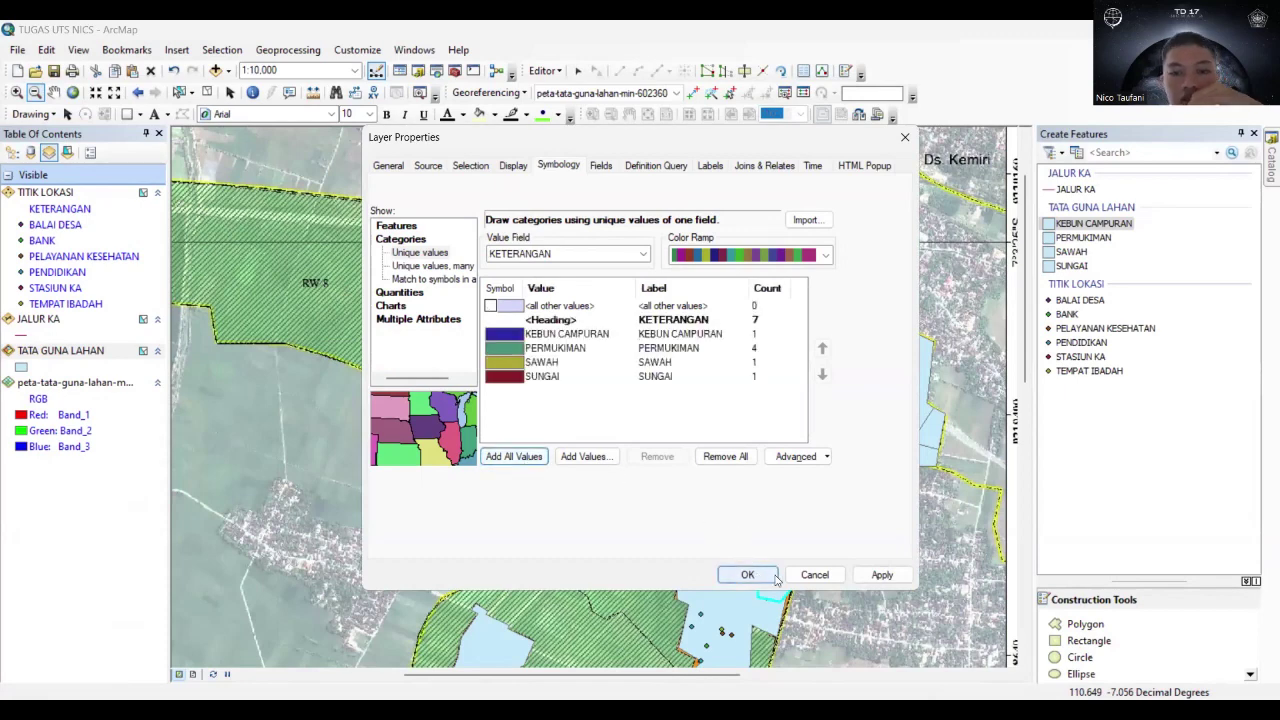
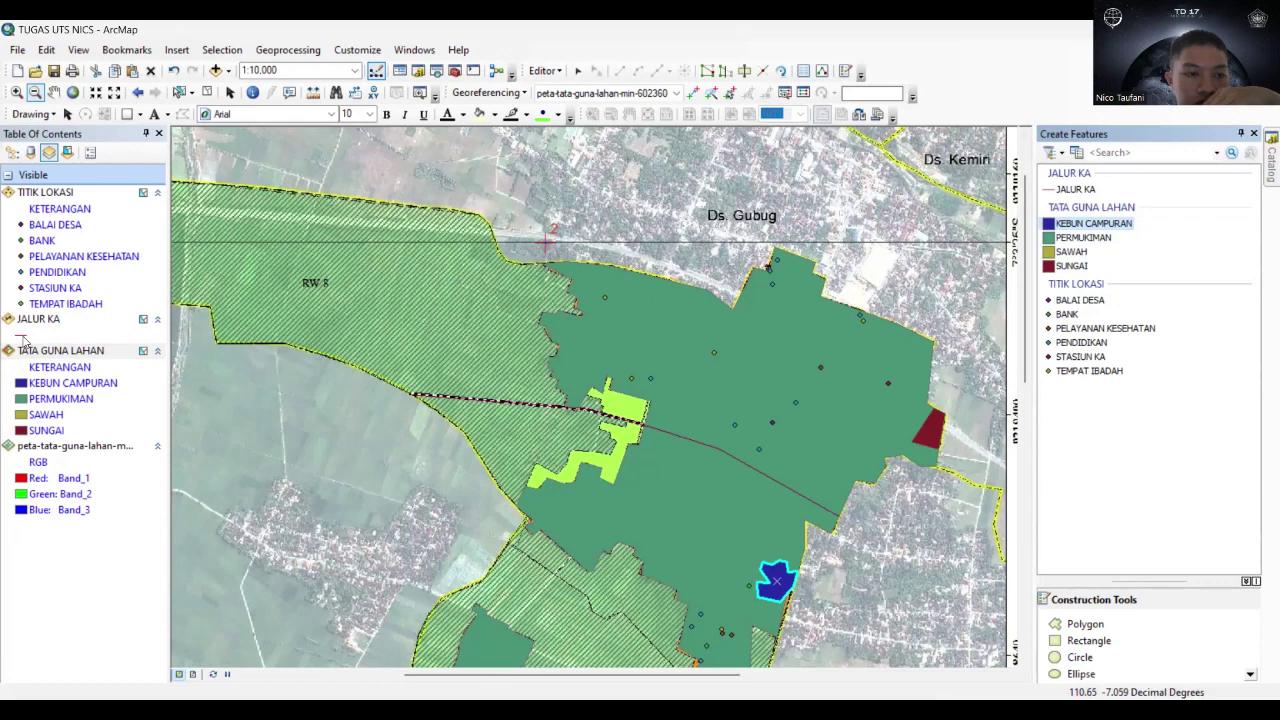
# Apply the Railroad line symbol to the JALUR KA layer.
pyautogui.click(24, 338)
pyautogui.scroll(-1, 600, 380)
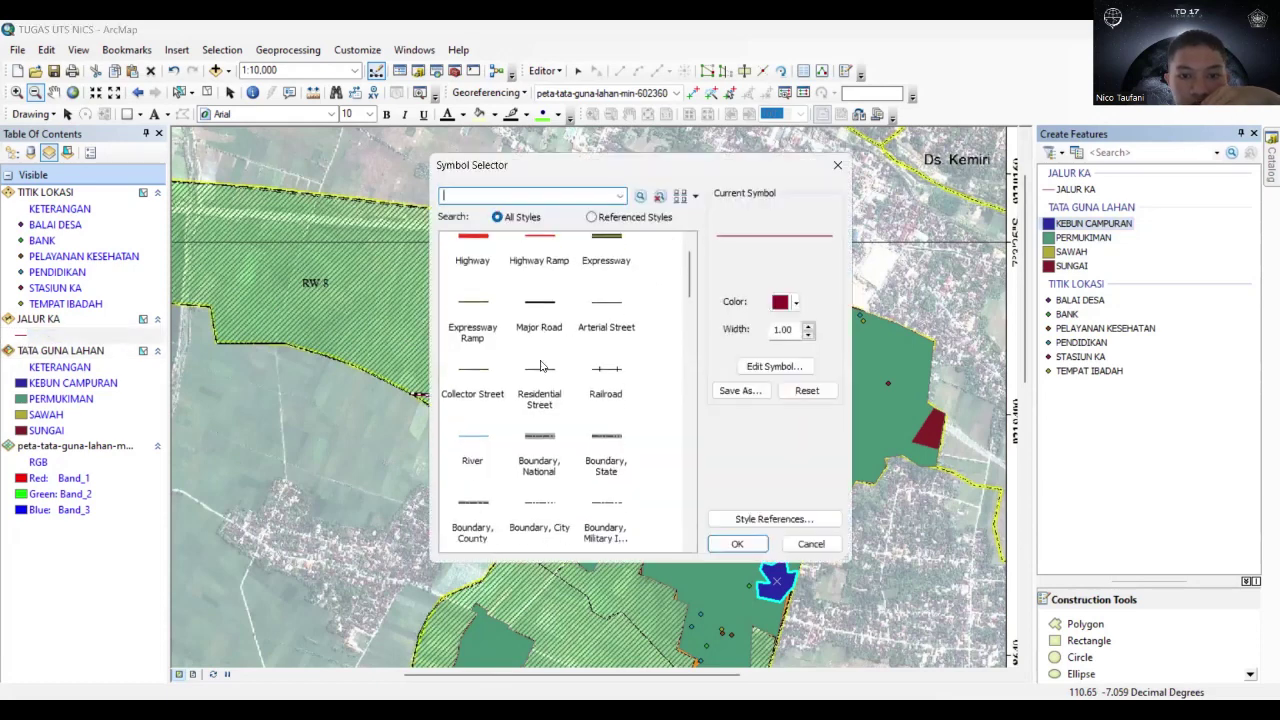
pyautogui.click(606, 374)
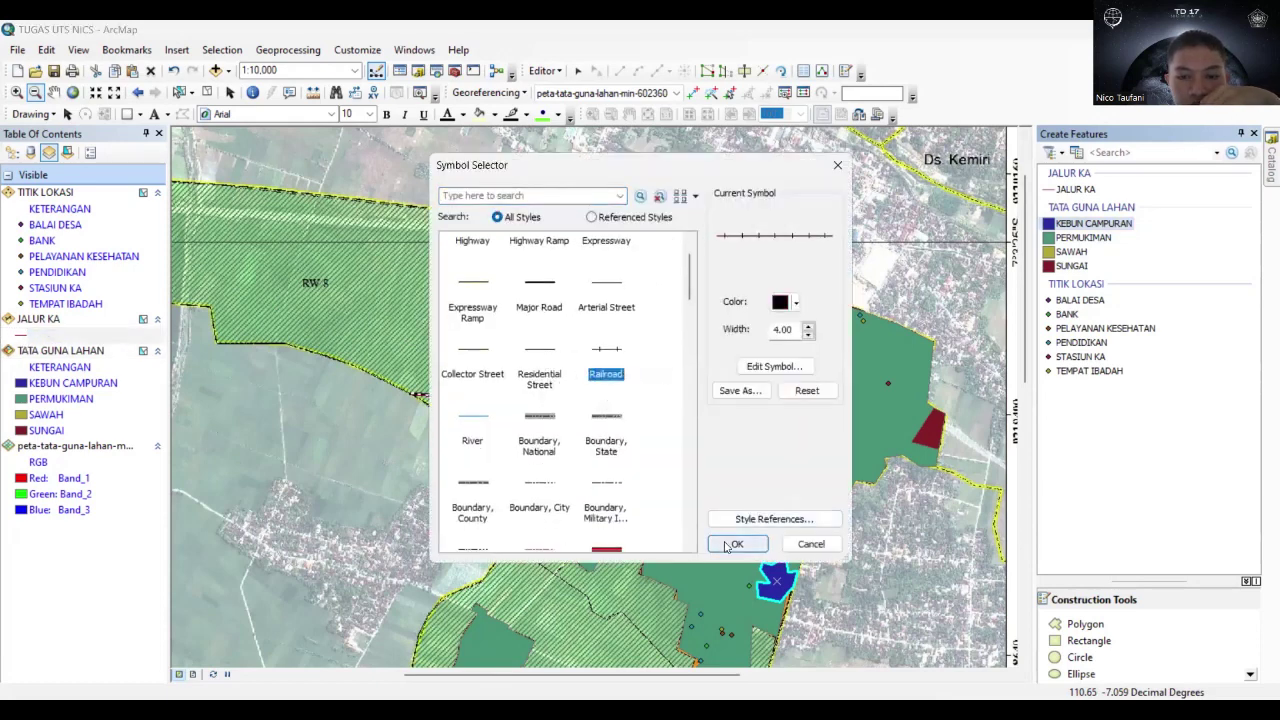
pyautogui.click(732, 545)
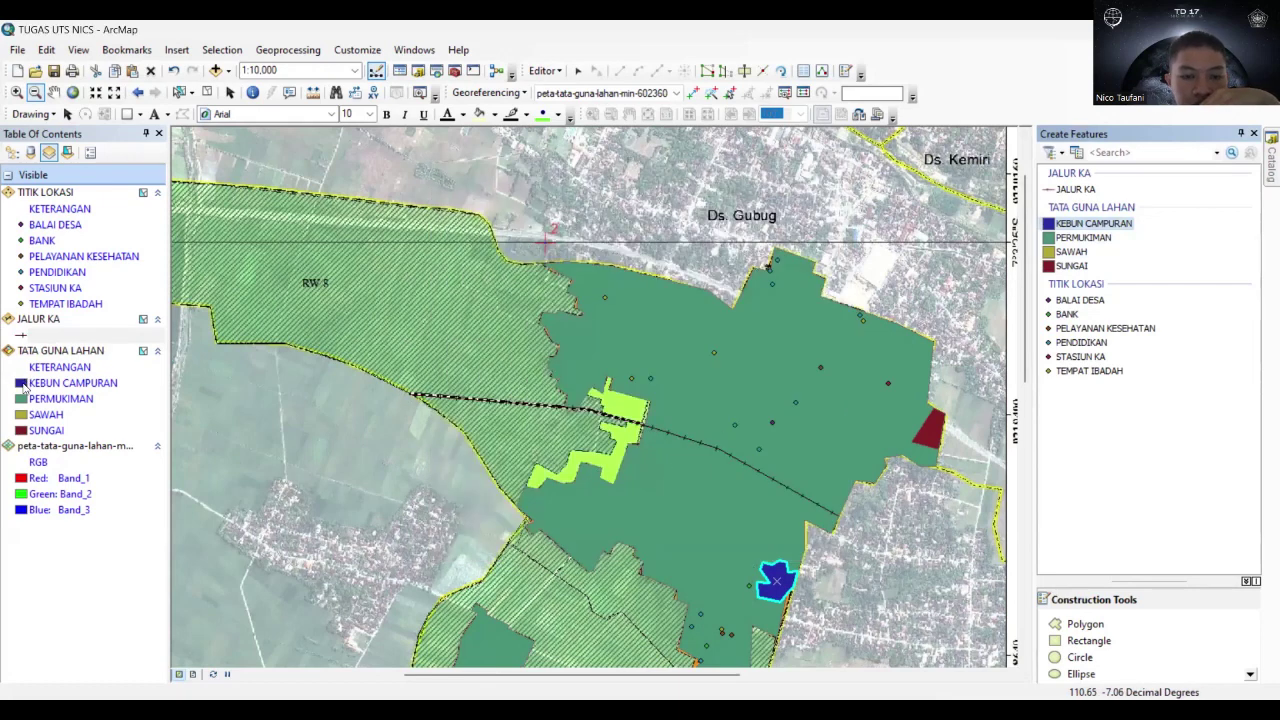
# Apply the 100 Year Flood Overlay symbol to the SUNGAI class of the TATA GUNA LAHAN layer.
pyautogui.click(20, 429)
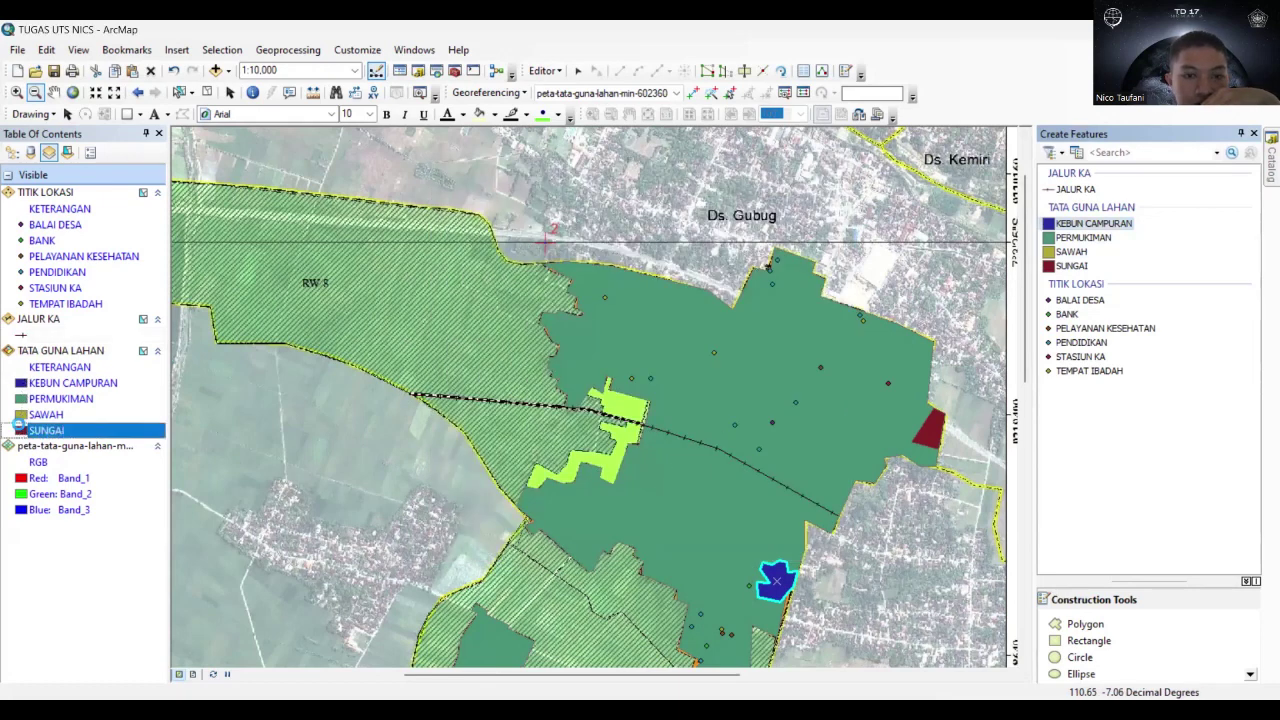
pyautogui.scroll(-5, 577, 366)
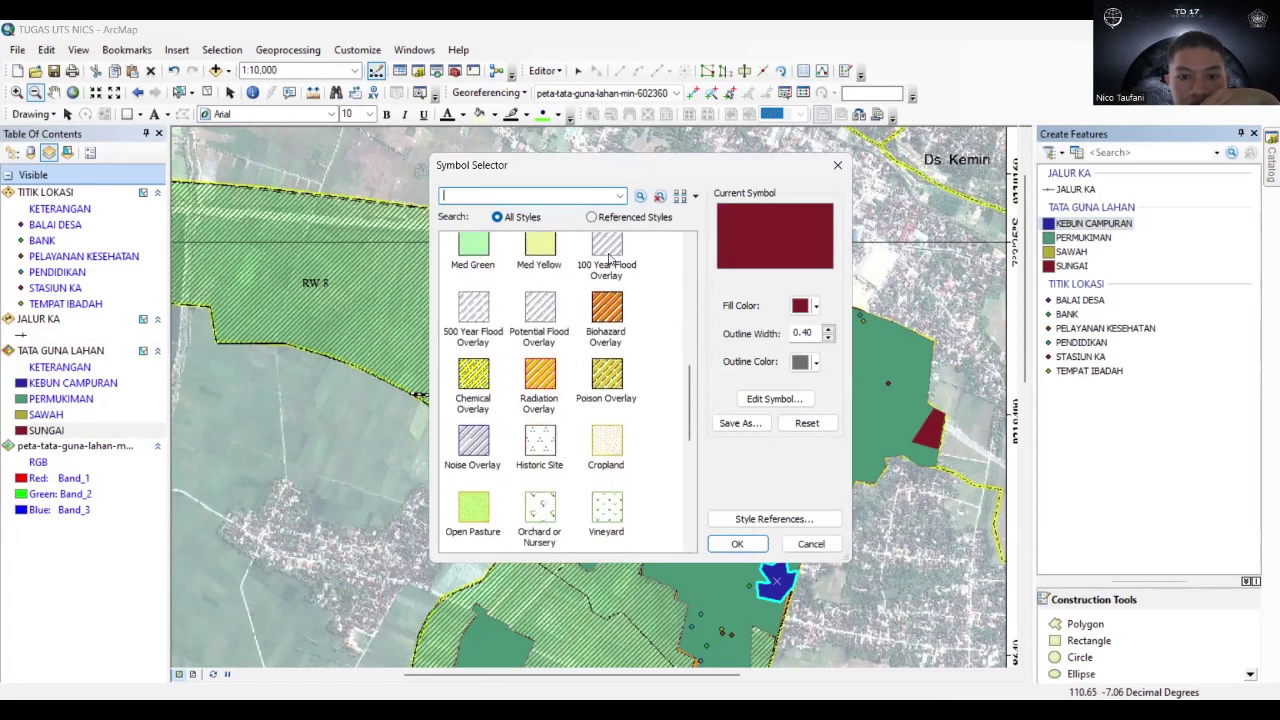
pyautogui.click(607, 255)
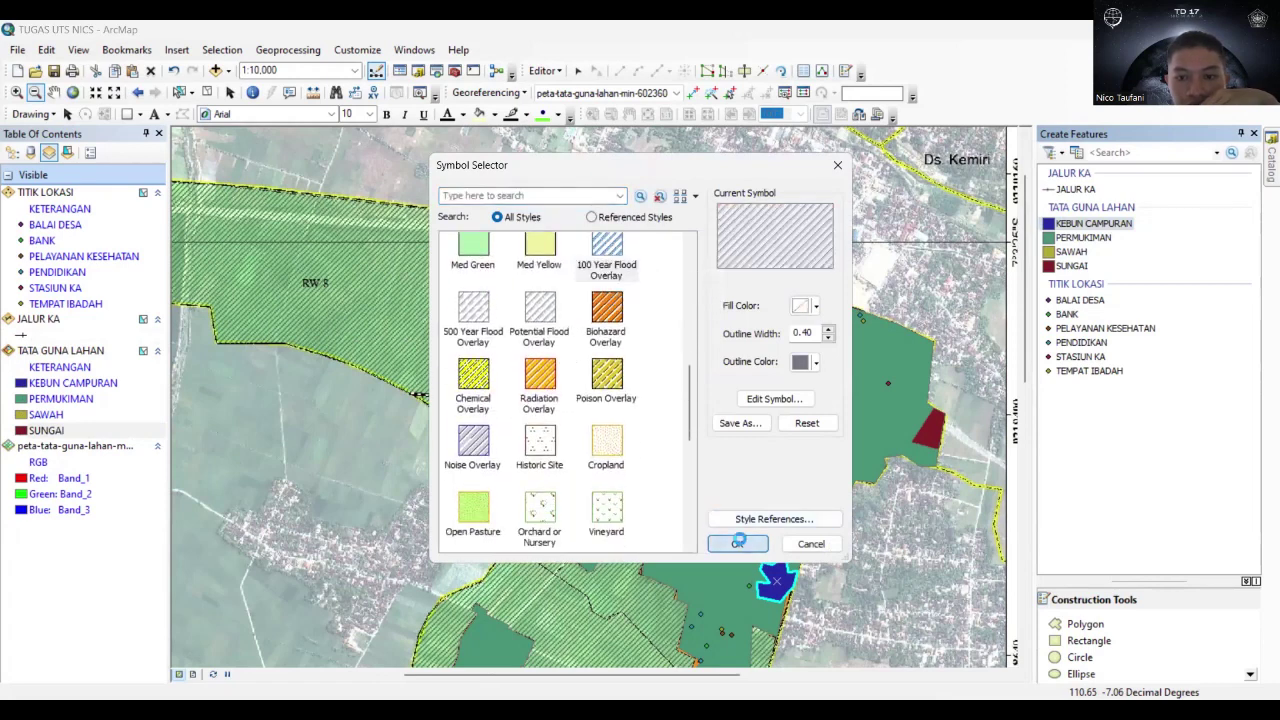
pyautogui.click(738, 542)
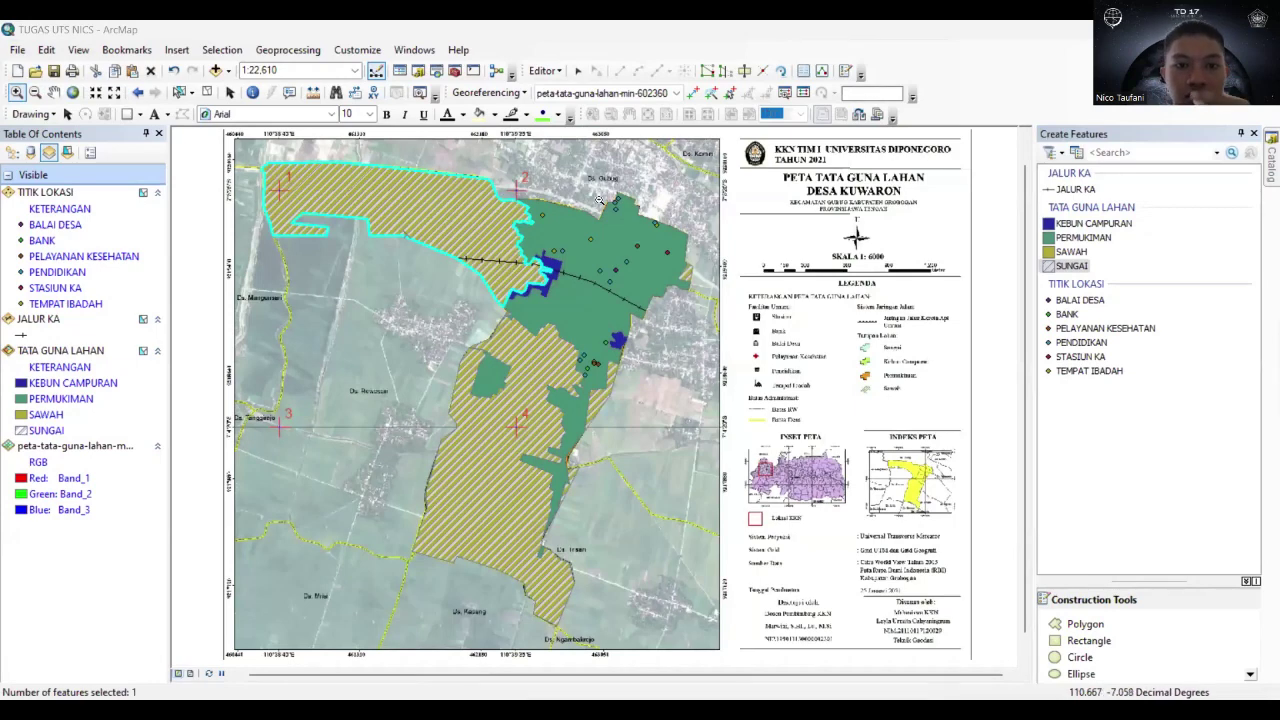
# Stop editing and check the digitized layers with the scanned base map temporarily hidden.
pyautogui.click(540, 70)
pyautogui.click(566, 106)
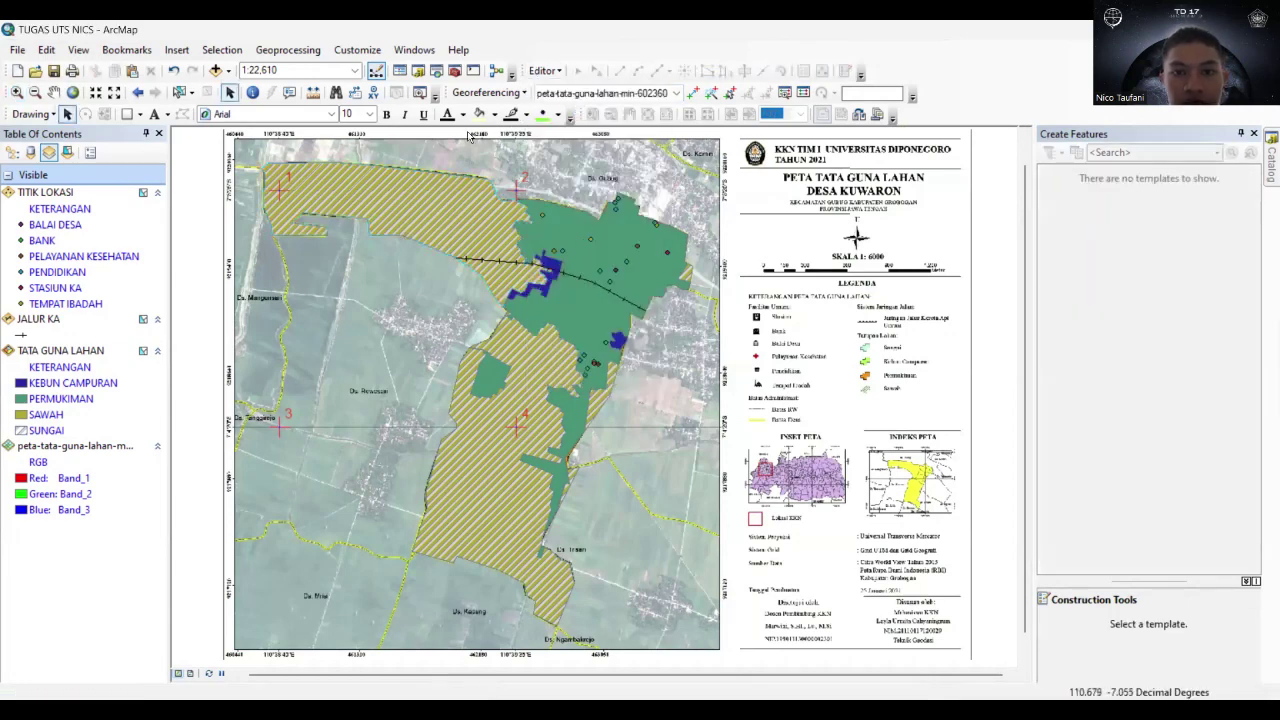
pyautogui.click(12, 152)
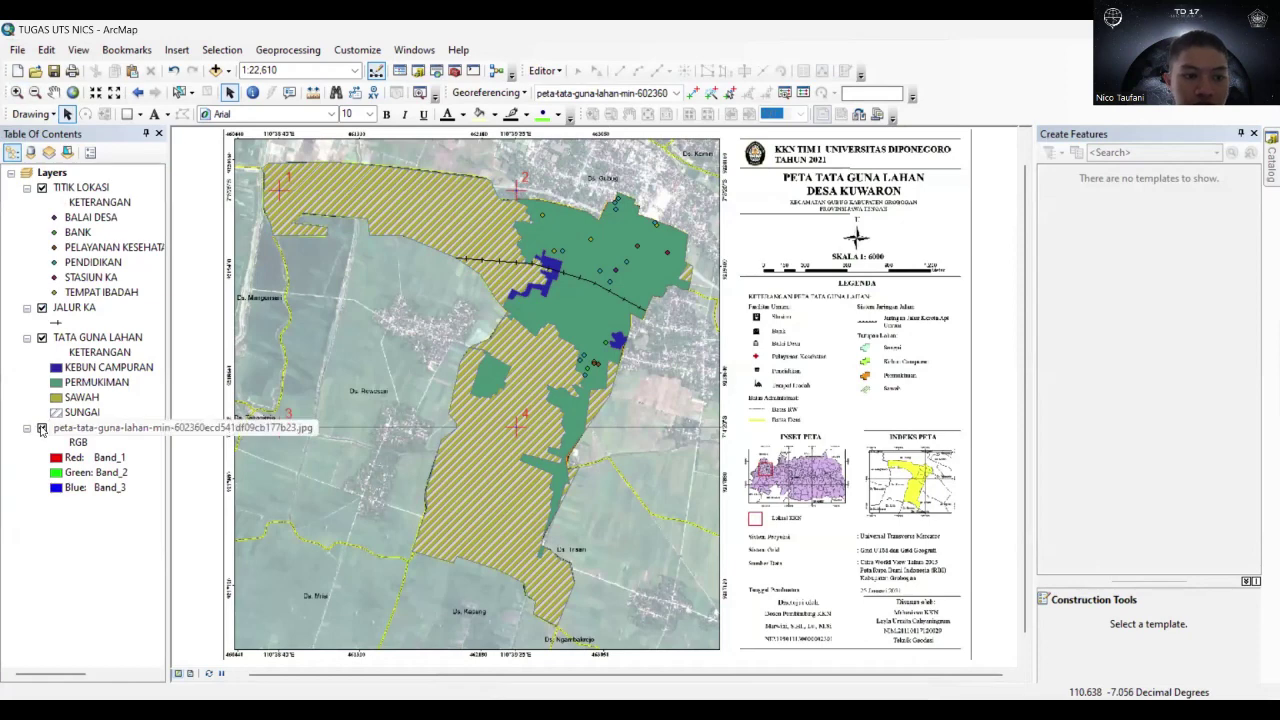
pyautogui.click(42, 428)
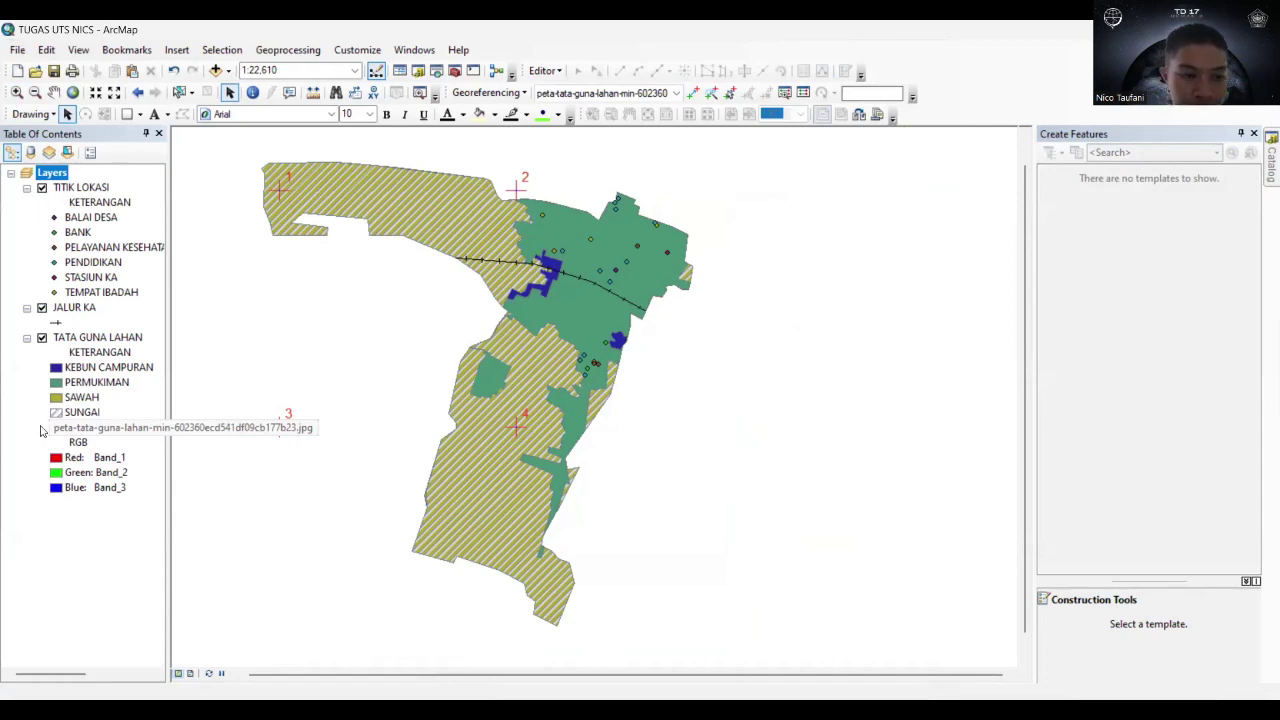
pyautogui.click(42, 428)
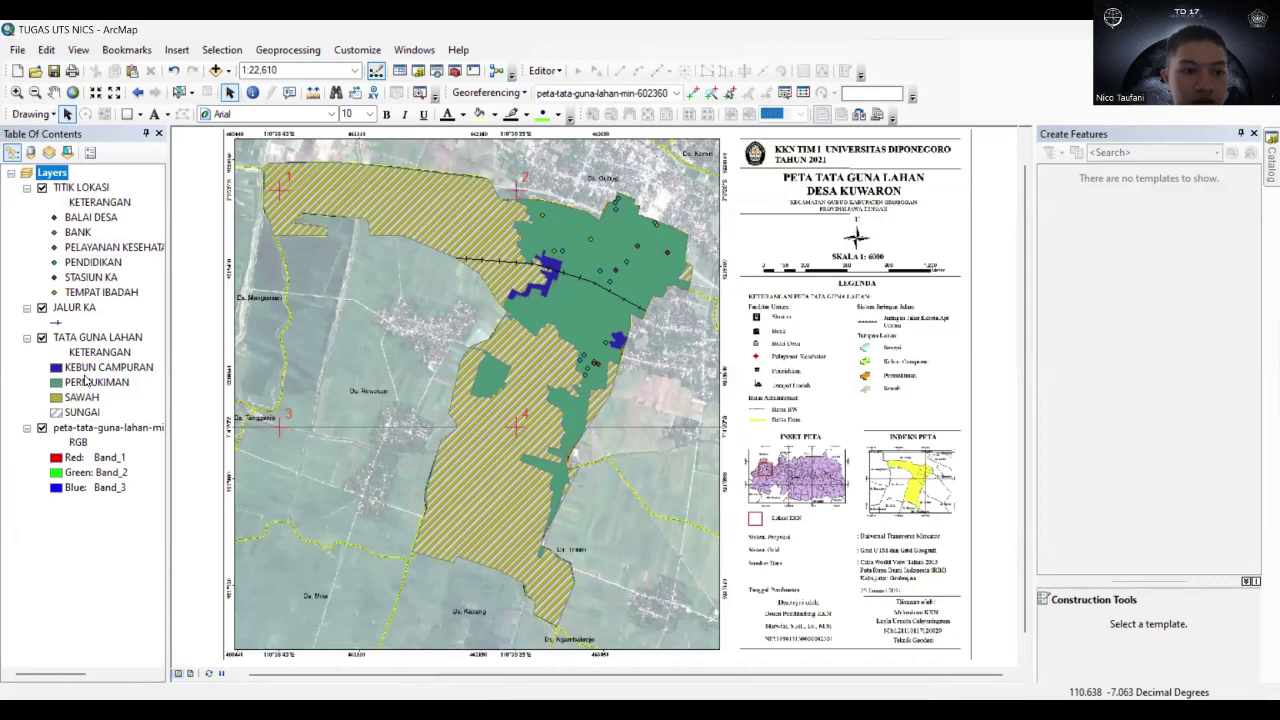
# Apply the light Green outlined symbol to the KEBUN CAMPURAN class and the darker, unoutlined Green symbol to the SAWAH class.
pyautogui.click(57, 369)
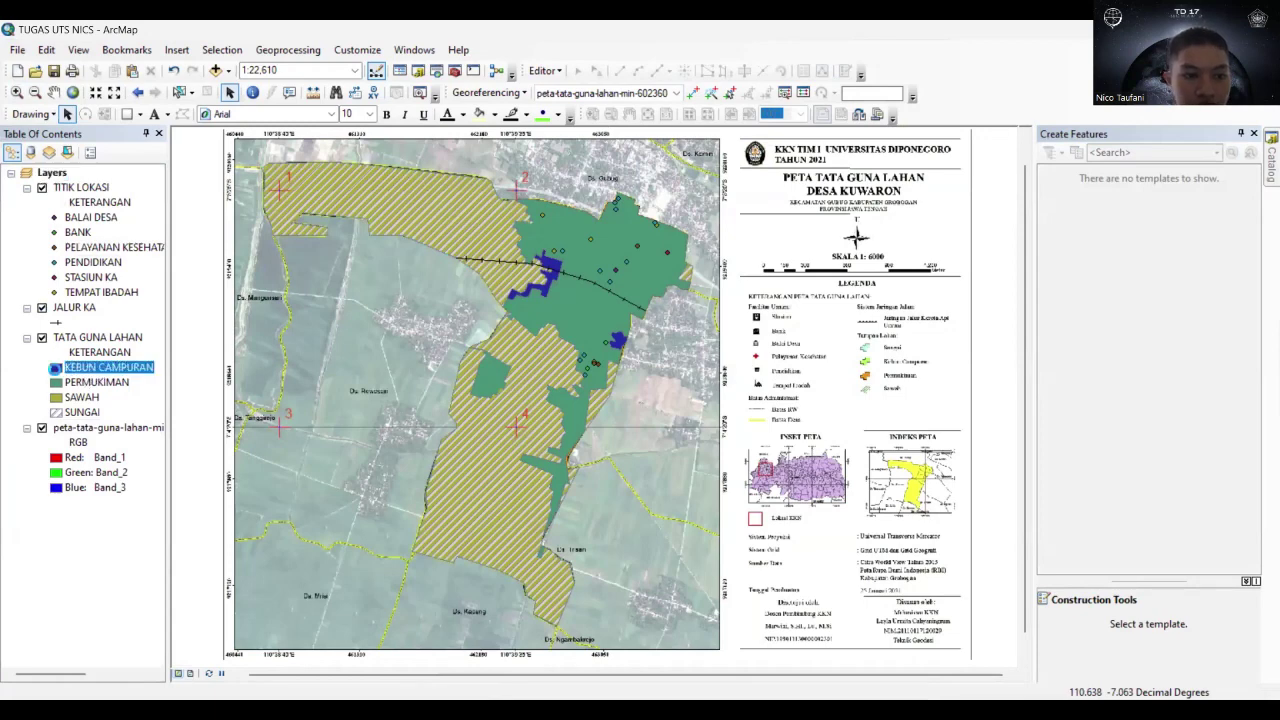
pyautogui.click(478, 470)
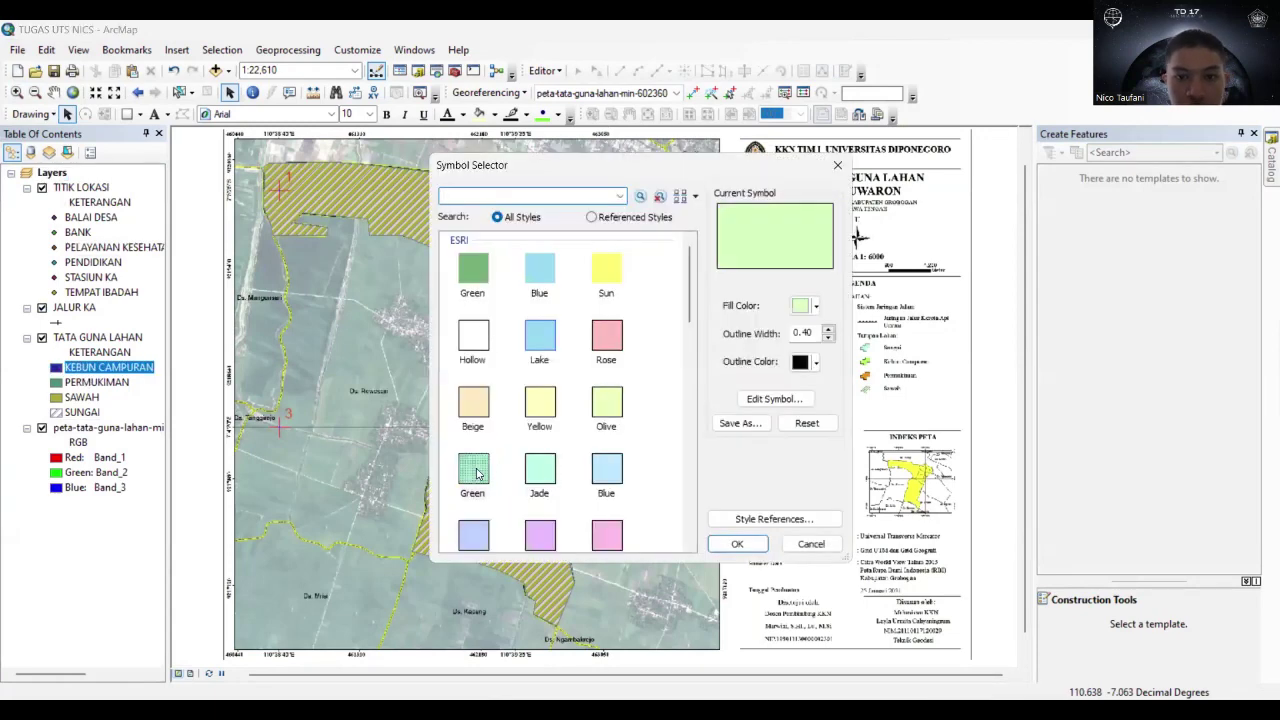
pyautogui.click(735, 543)
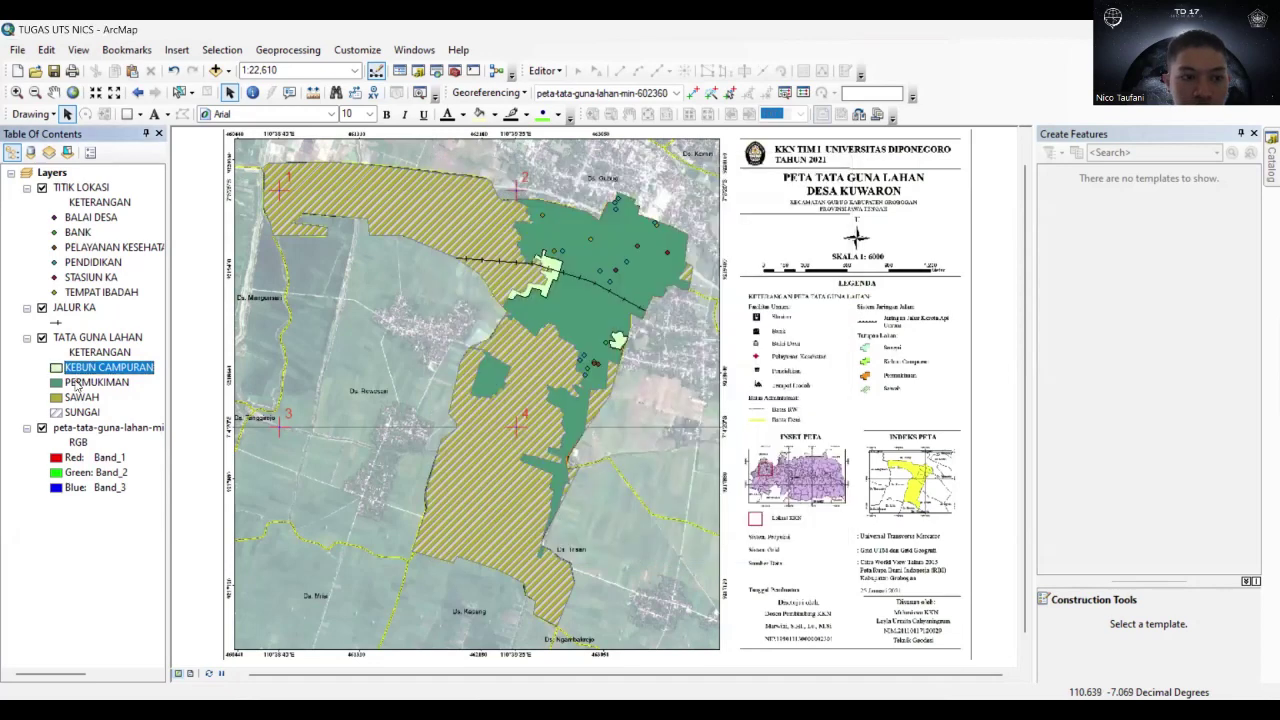
pyautogui.click(57, 397)
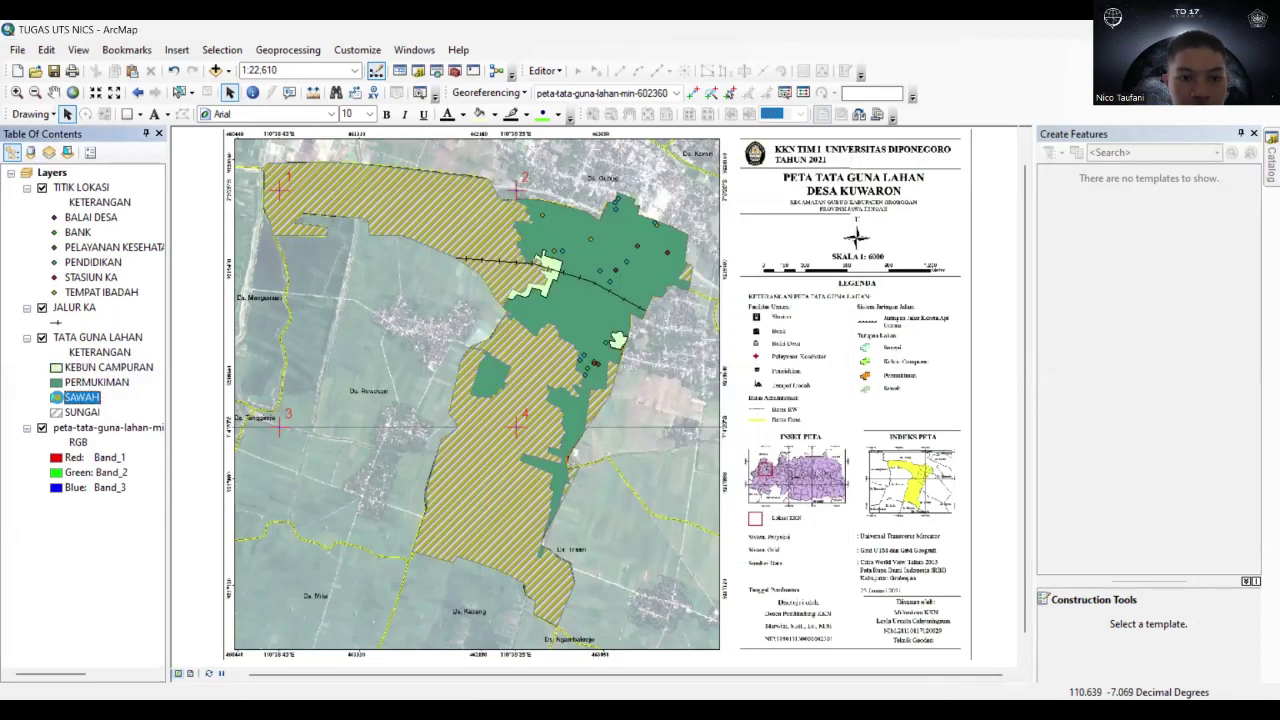
pyautogui.click(478, 291)
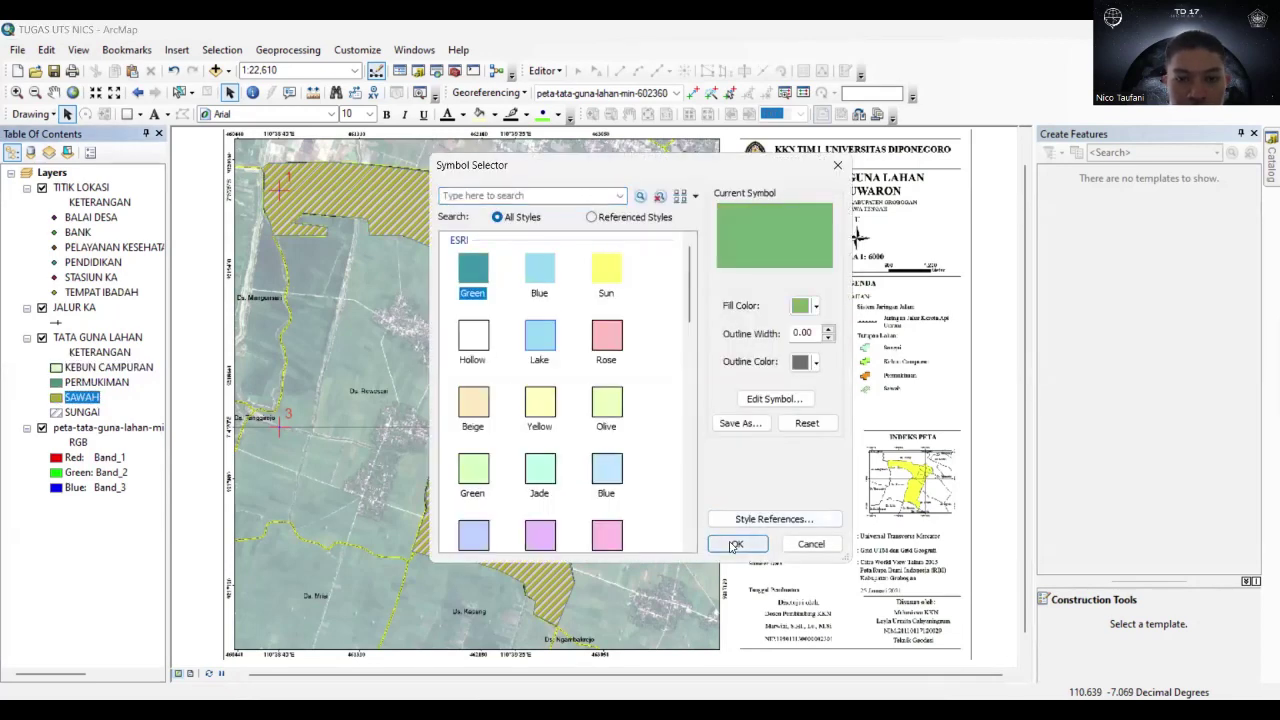
pyautogui.click(735, 543)
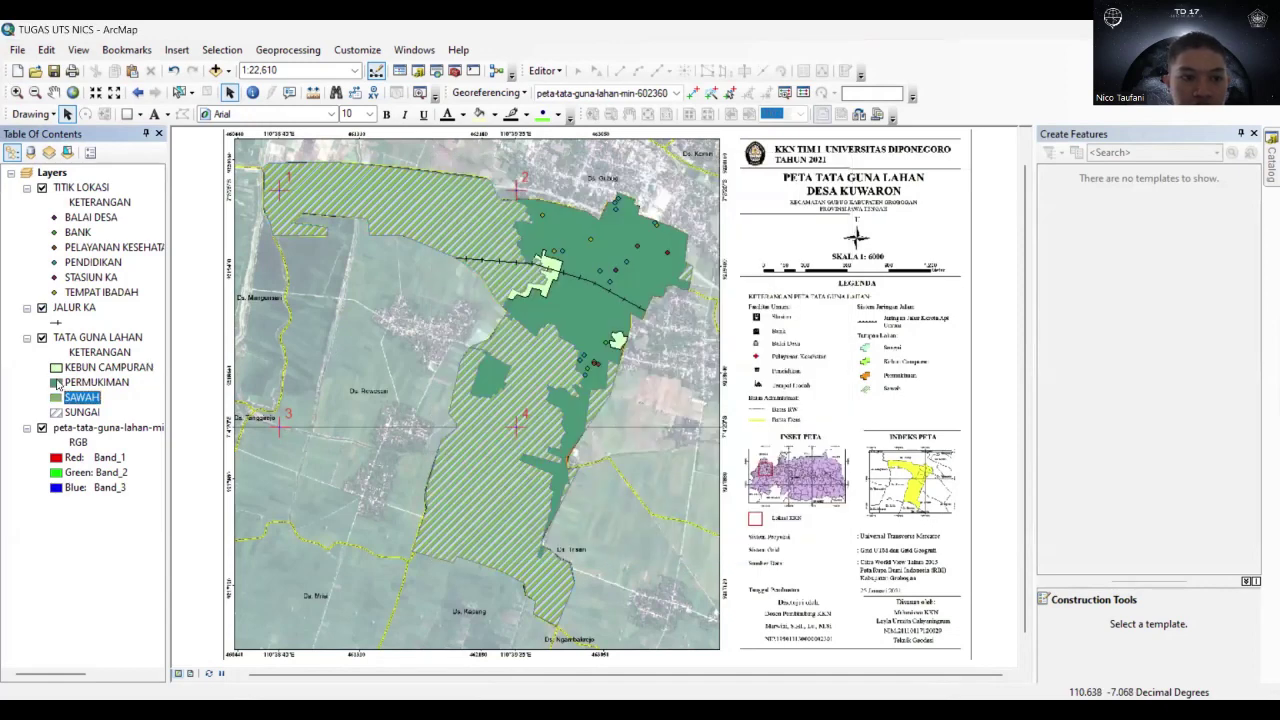
# Apply the Lt Orange fill symbol to the PERMUKIMAN class of the TATA GUNA LAHAN layer.
pyautogui.click(57, 382)
pyautogui.scroll(-4, 600, 380)
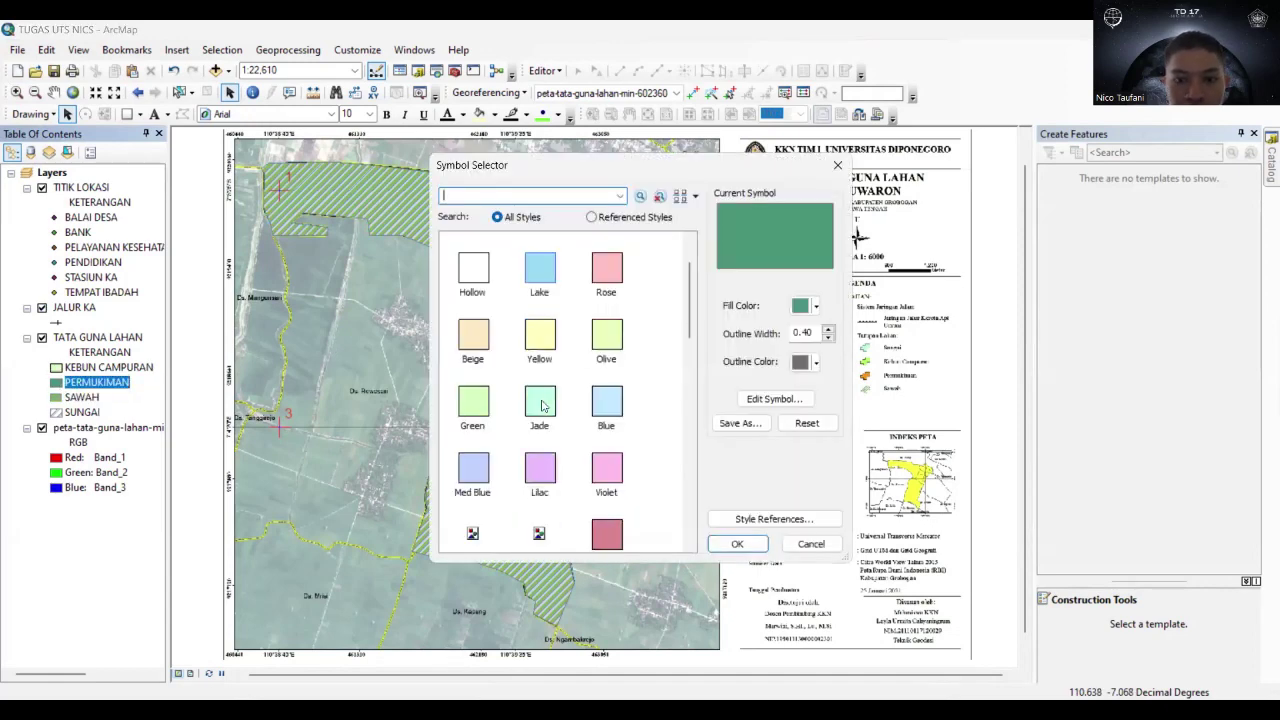
pyautogui.click(612, 322)
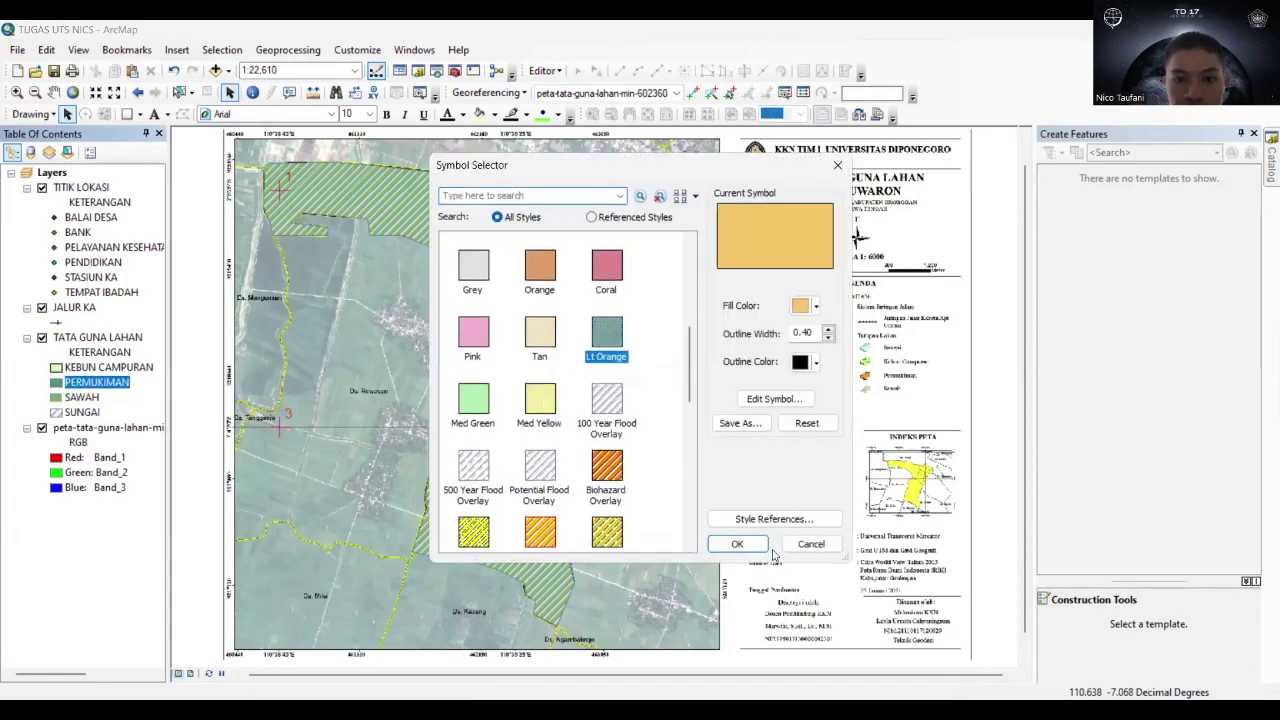
pyautogui.click(737, 546)
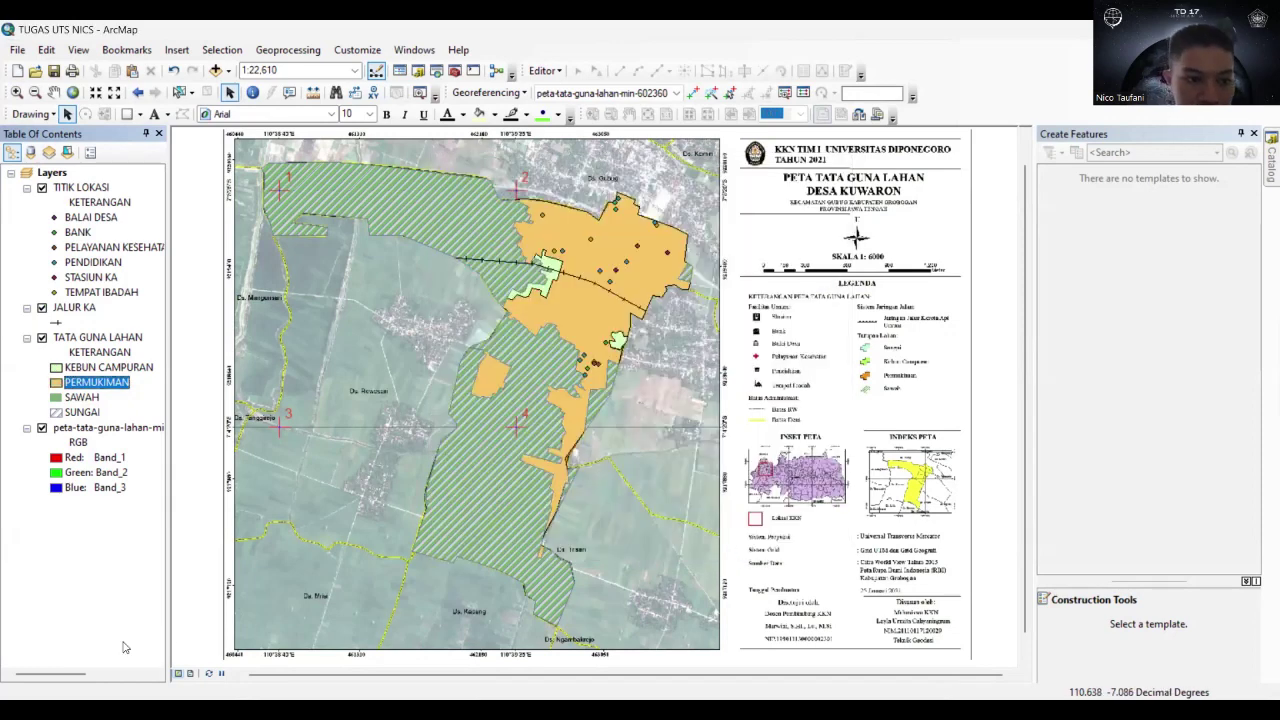
# Give the SUNGAI class of the TATA GUNA LAHAN layer the 100 Year Flood Overlay symbol with a light blue outline.
pyautogui.click(56, 413)
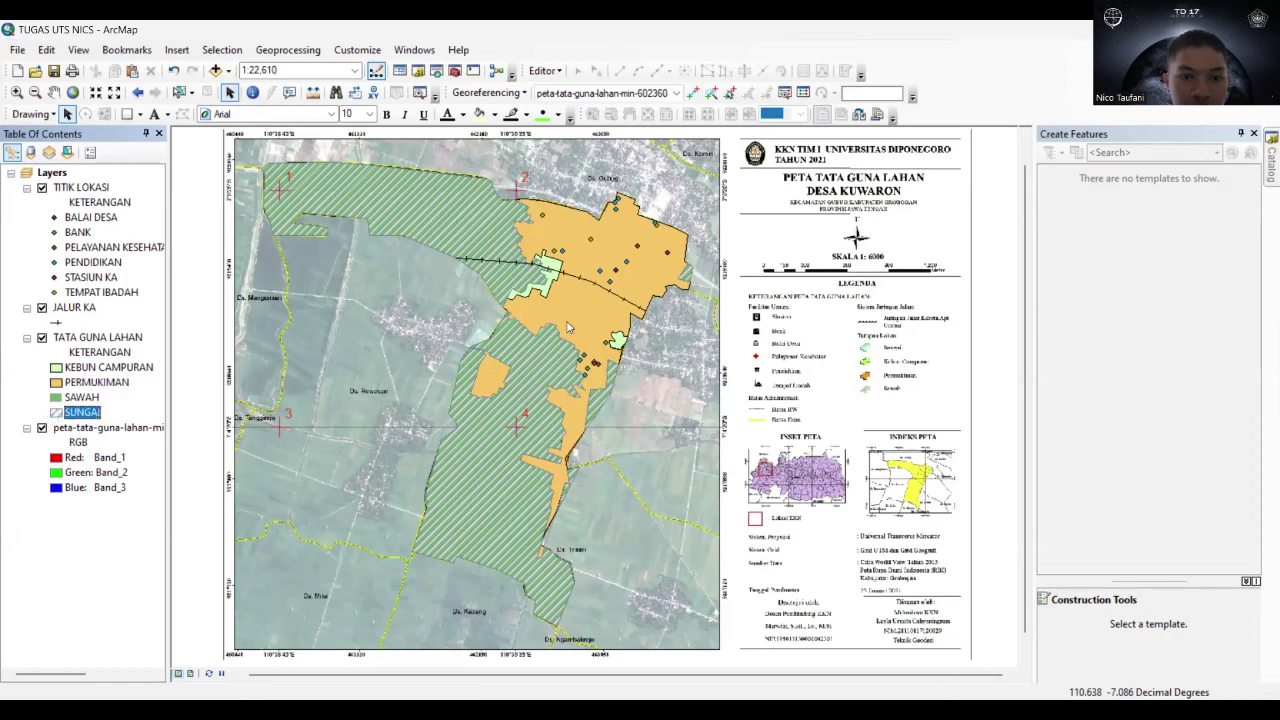
pyautogui.click(540, 340)
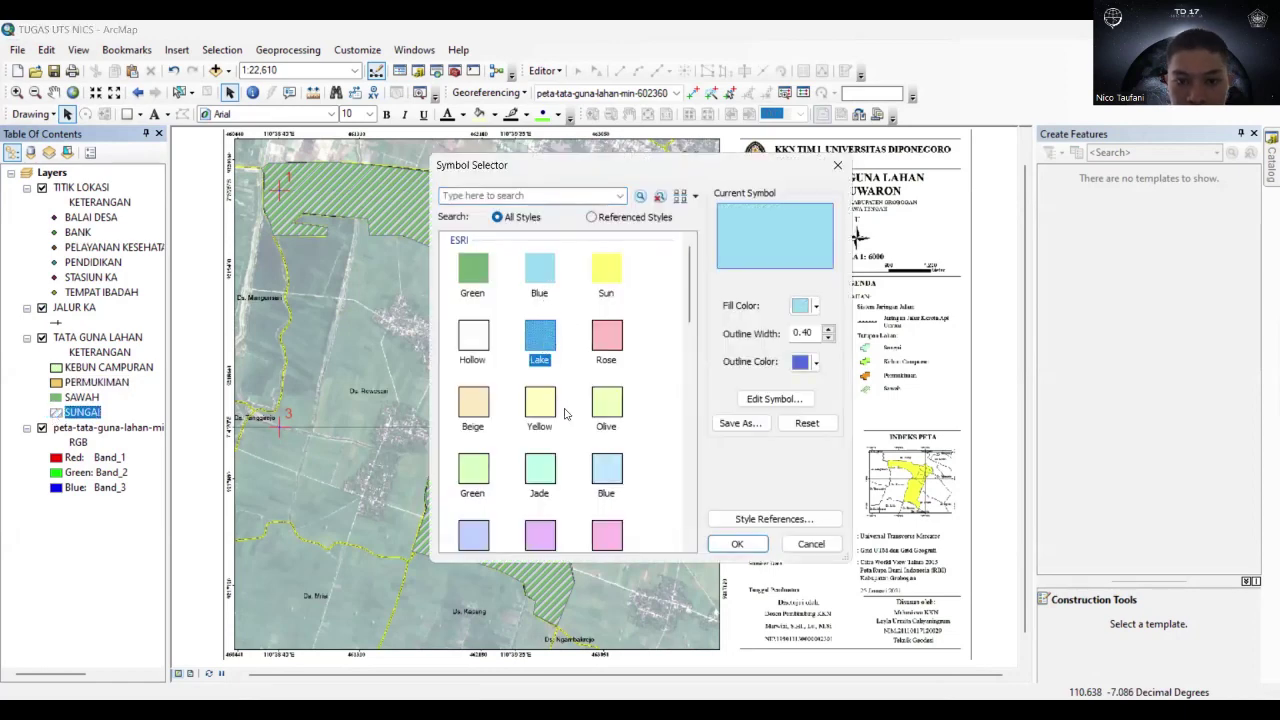
pyautogui.scroll(-5, 566, 412)
pyautogui.click(612, 346)
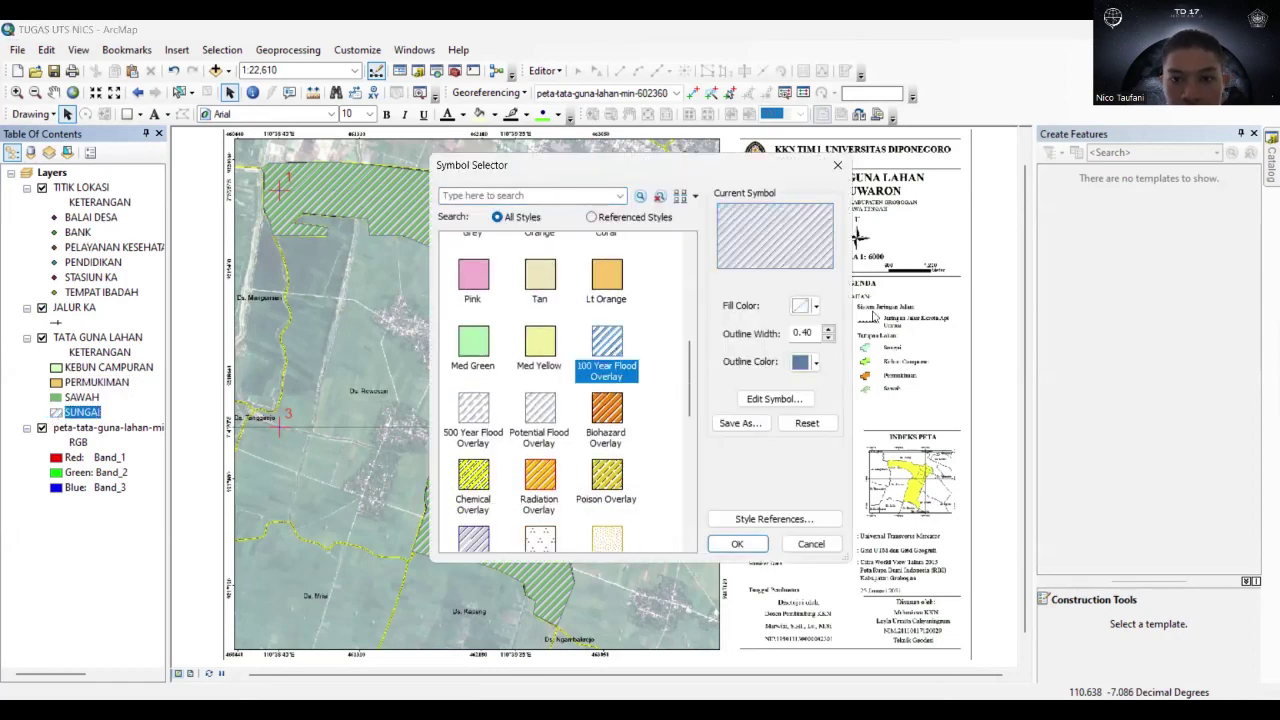
pyautogui.click(814, 366)
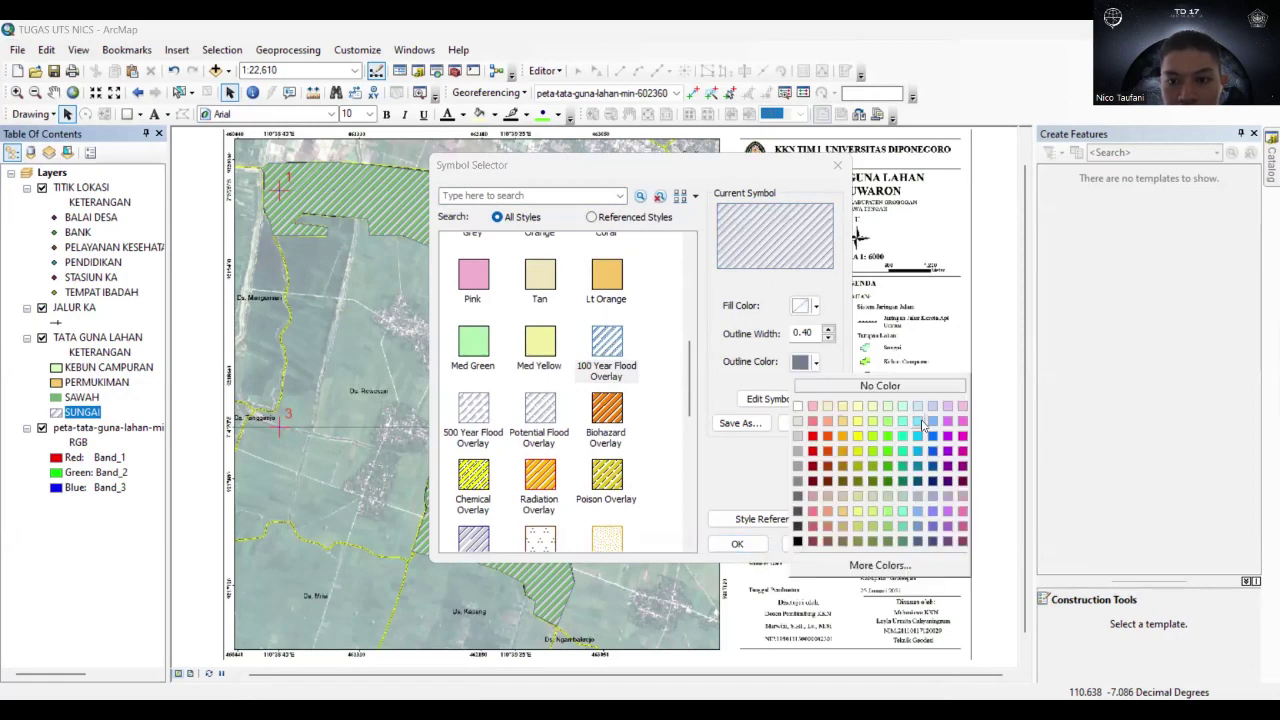
pyautogui.click(922, 424)
pyautogui.click(737, 545)
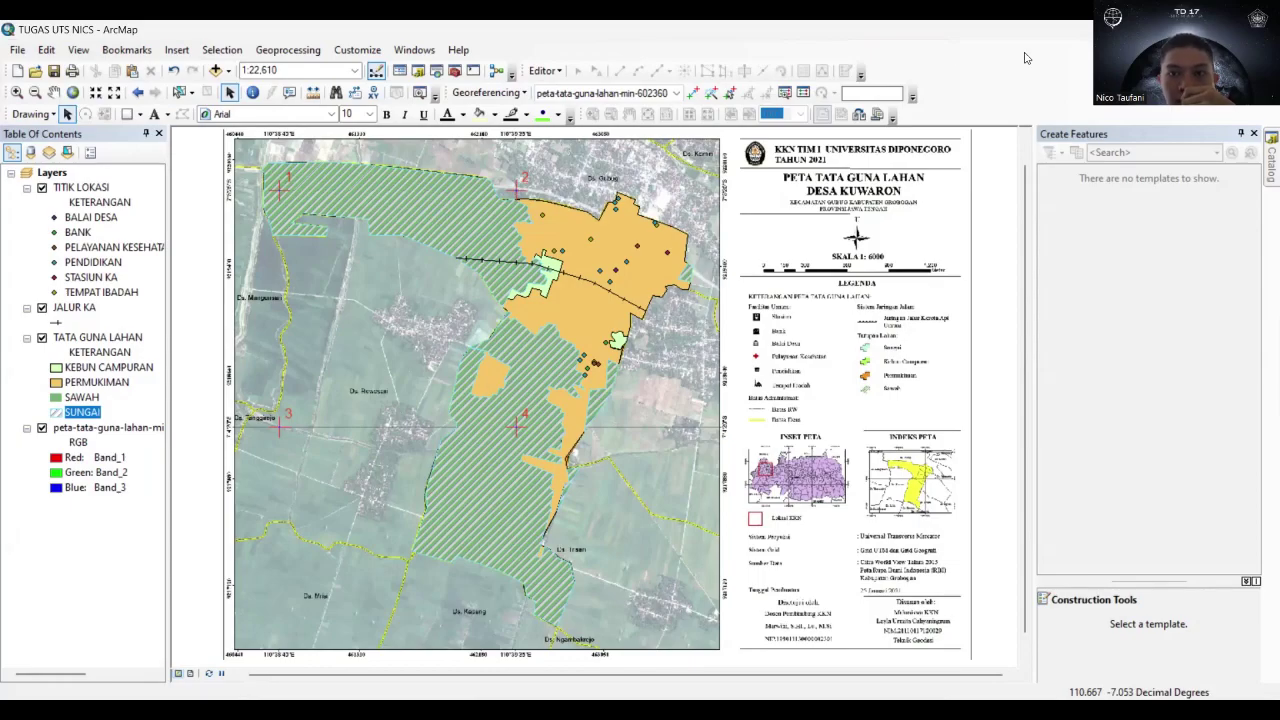
# Switch to the page layout with the scanned base map hidden, and check the georeferencing link table.
pyautogui.click(442, 70)
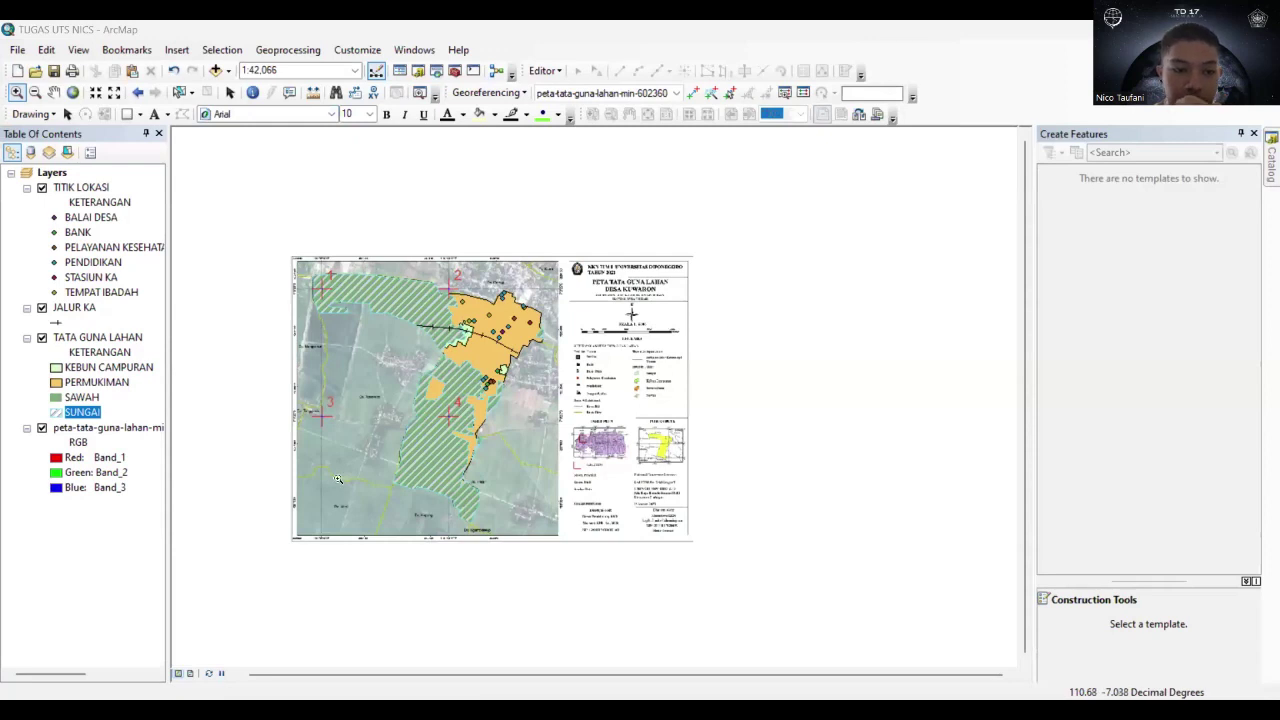
pyautogui.click(189, 675)
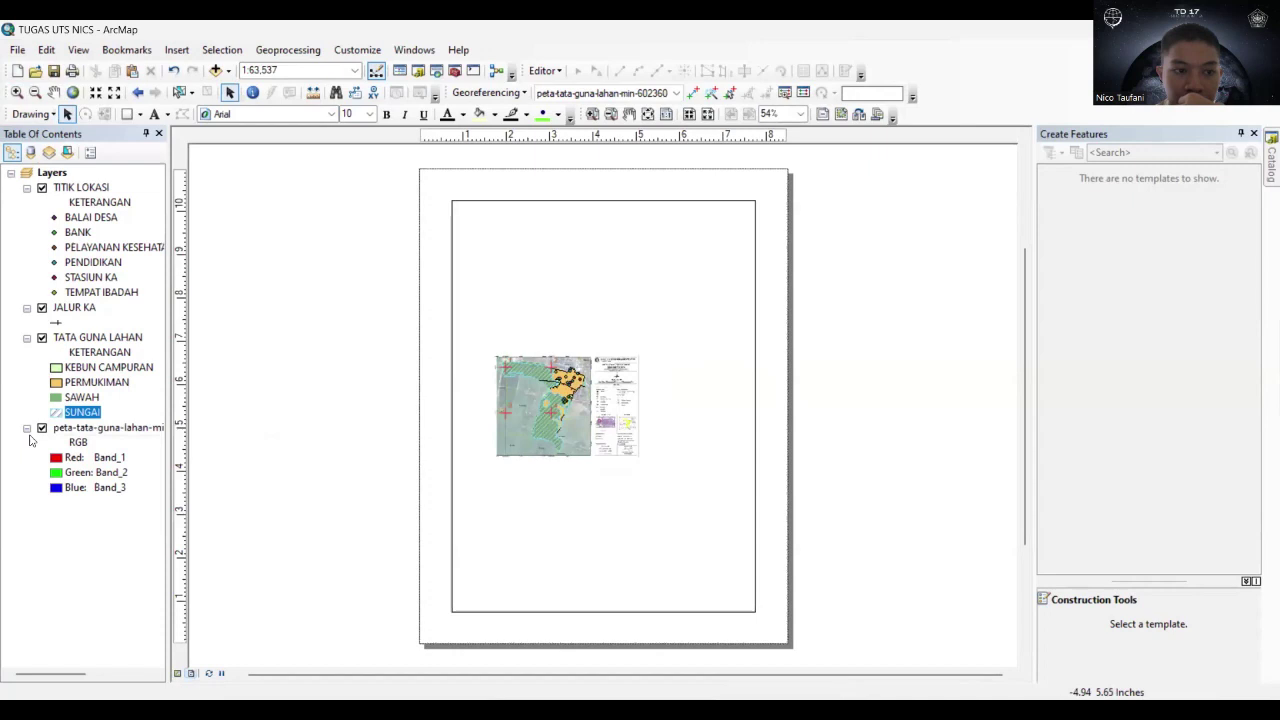
pyautogui.click(42, 428)
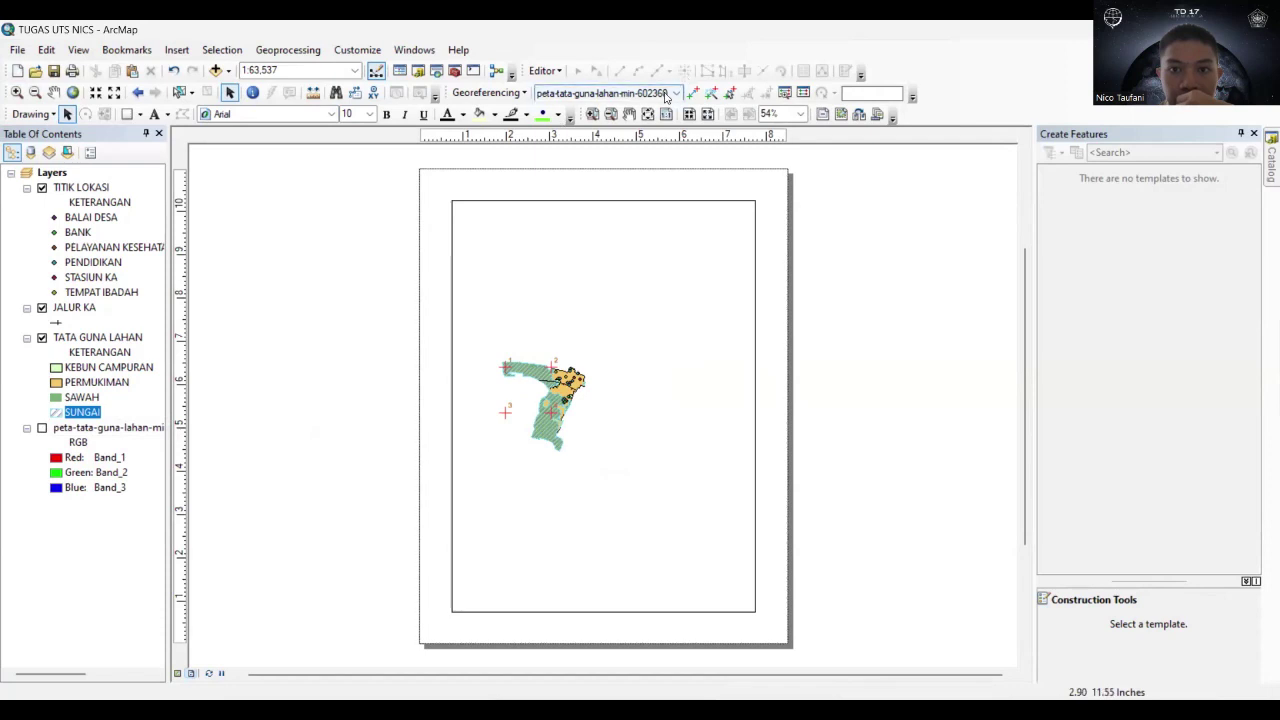
pyautogui.click(805, 94)
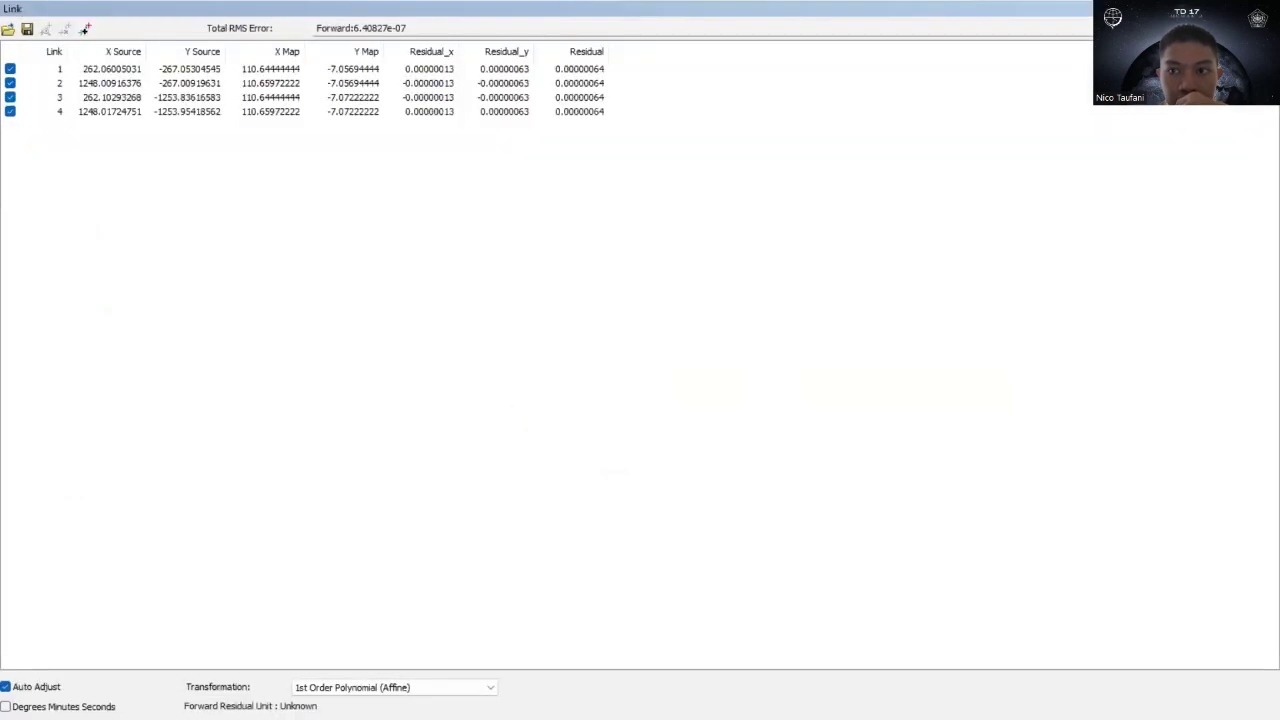
pyautogui.click(1268, 8)
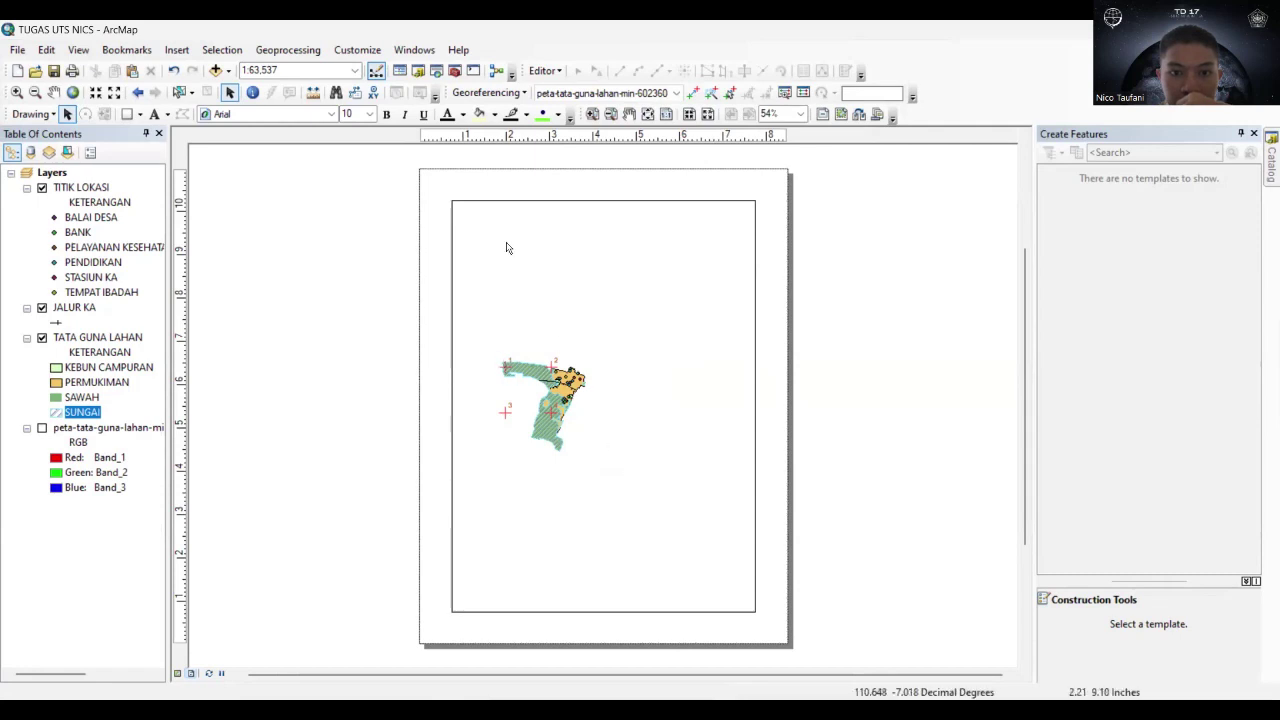
# Resize the data frame to a landscape shape about 6 inches wide and position it in the upper half of the page.
pyautogui.click(453, 202)
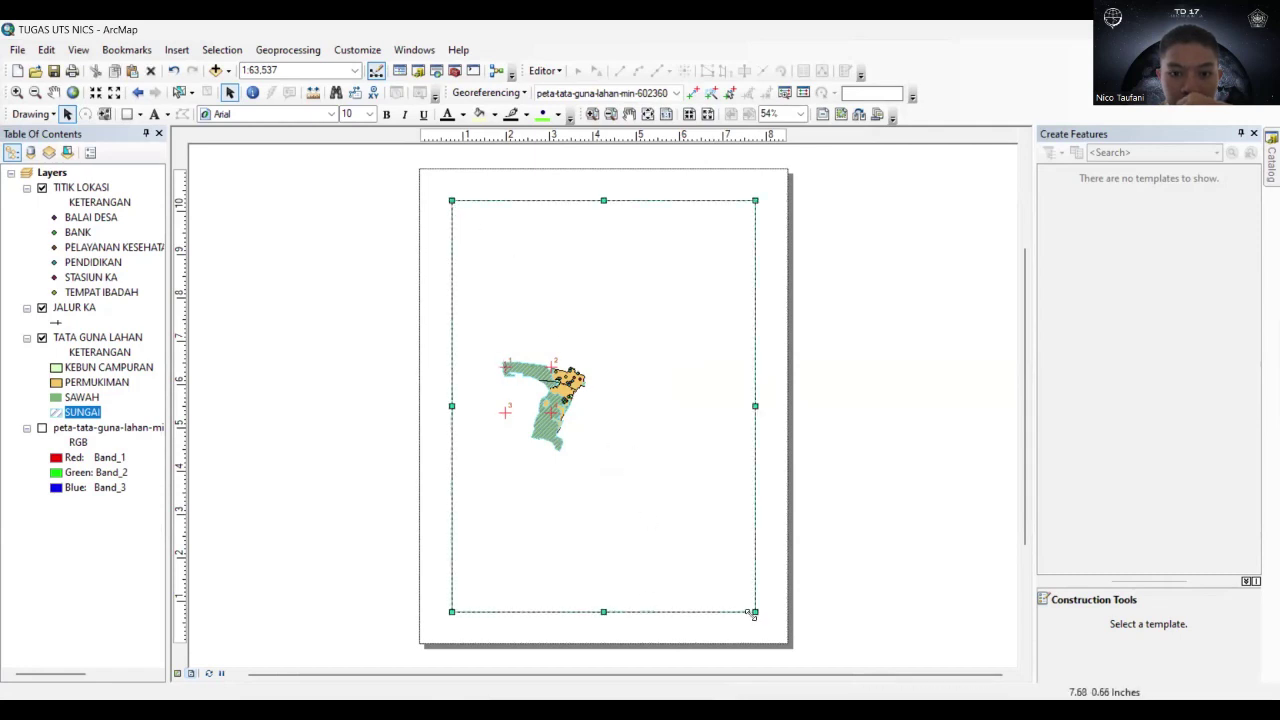
pyautogui.moveTo(755, 611); pyautogui.dragTo(668, 539)
pyautogui.moveTo(562, 418); pyautogui.dragTo(661, 407)
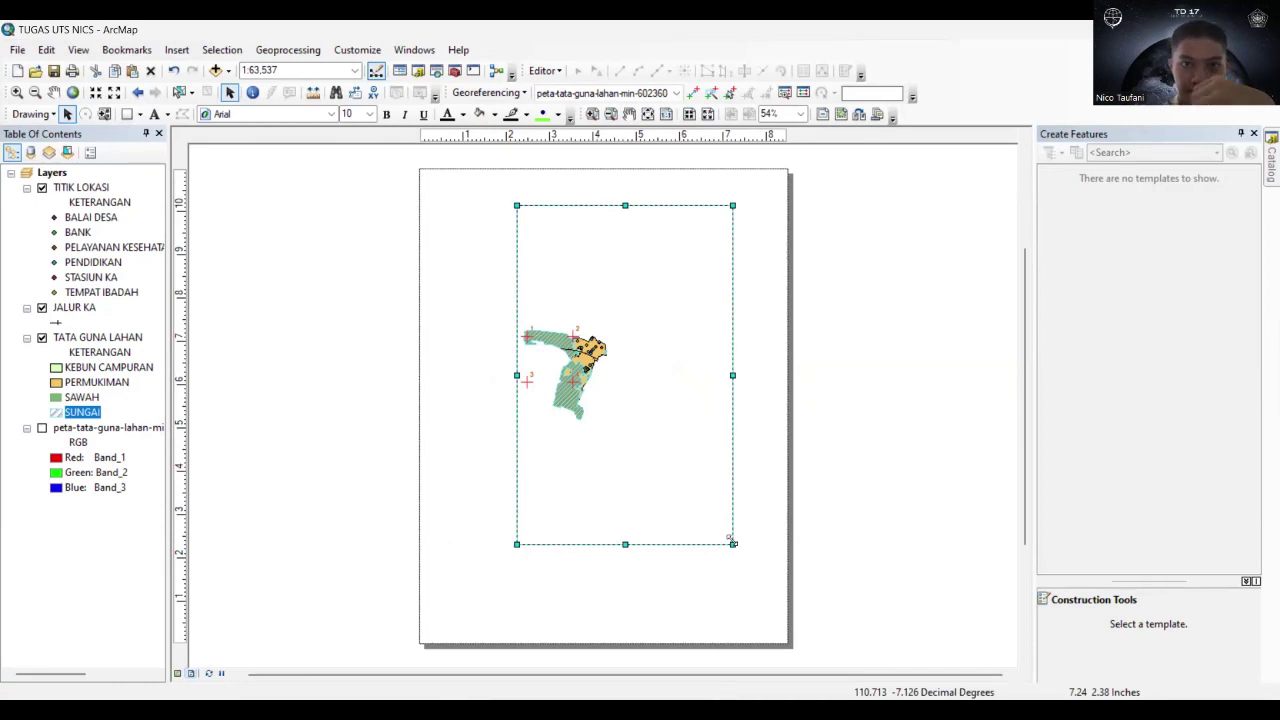
pyautogui.click(783, 93)
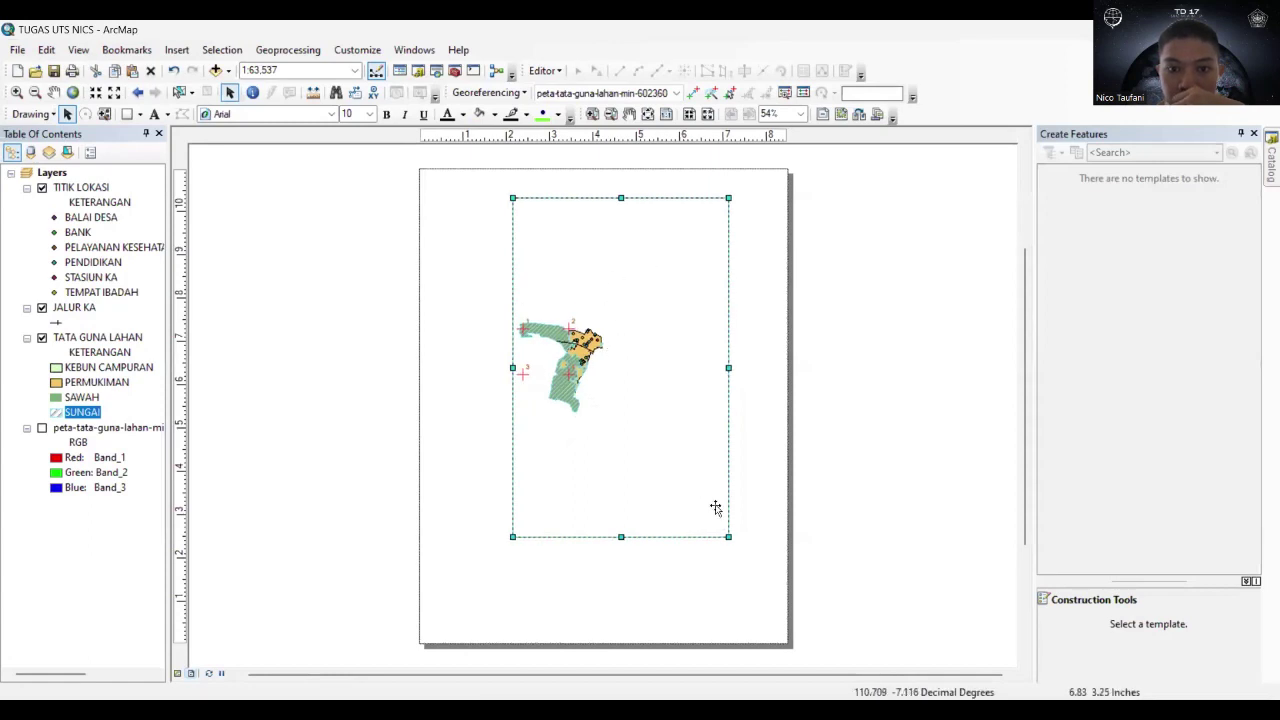
pyautogui.moveTo(728, 537); pyautogui.dragTo(722, 420)
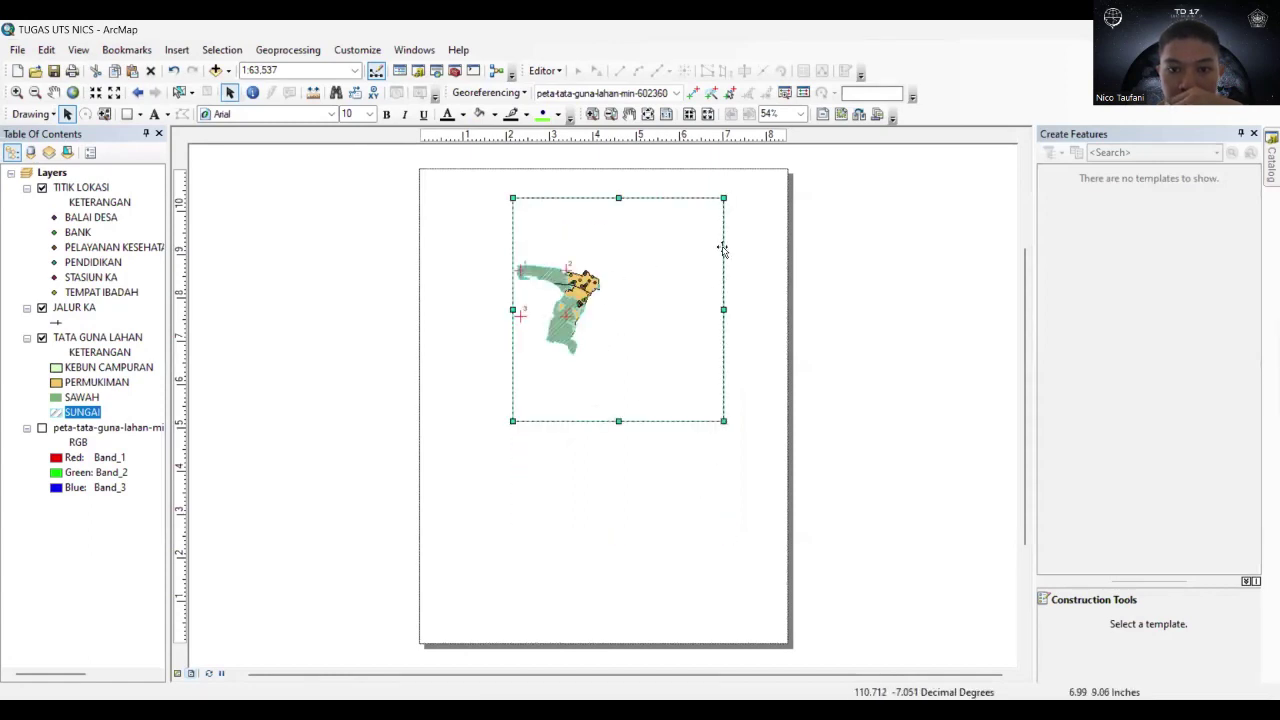
pyautogui.moveTo(723, 198); pyautogui.dragTo(634, 231)
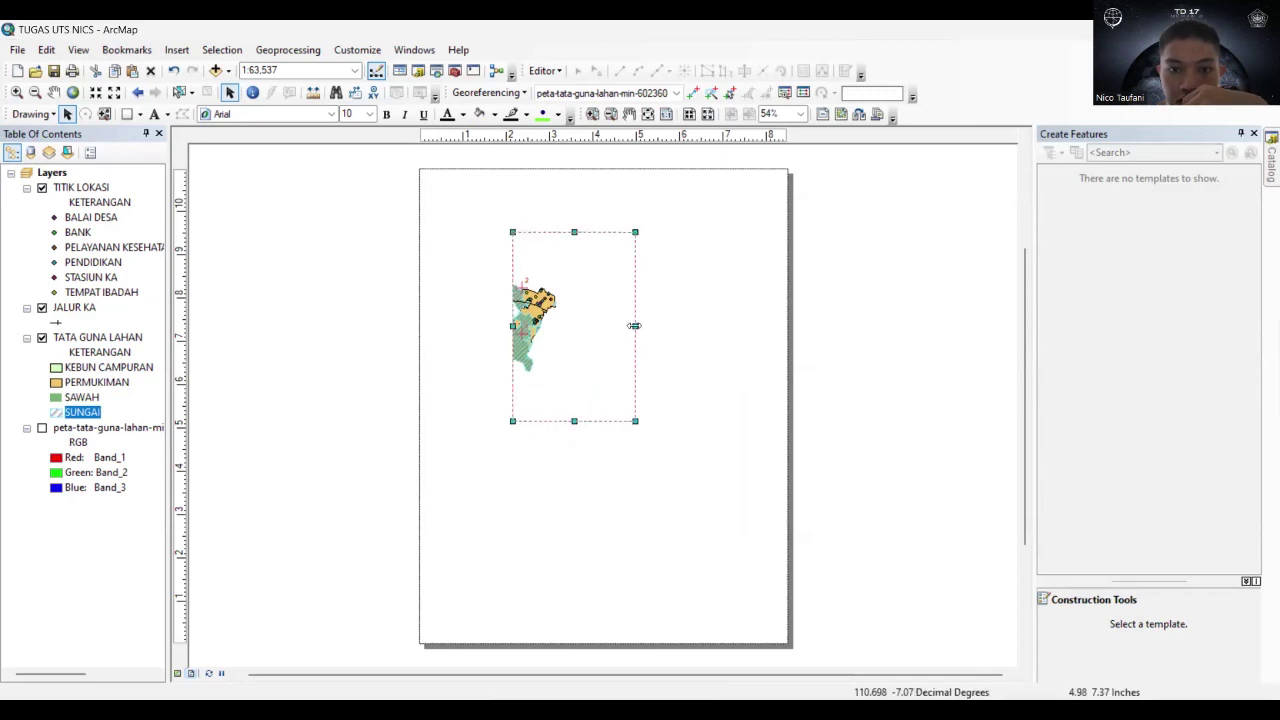
pyautogui.moveTo(634, 326); pyautogui.dragTo(746, 328)
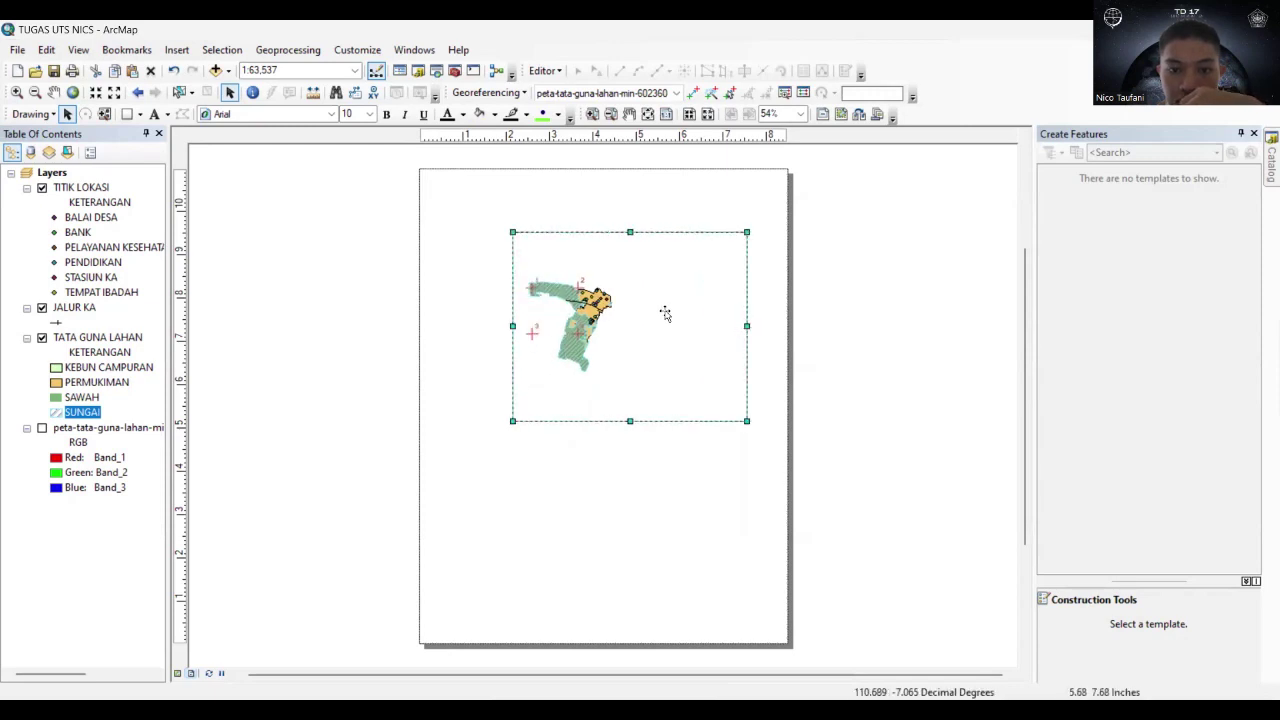
pyautogui.moveTo(663, 312); pyautogui.dragTo(700, 358)
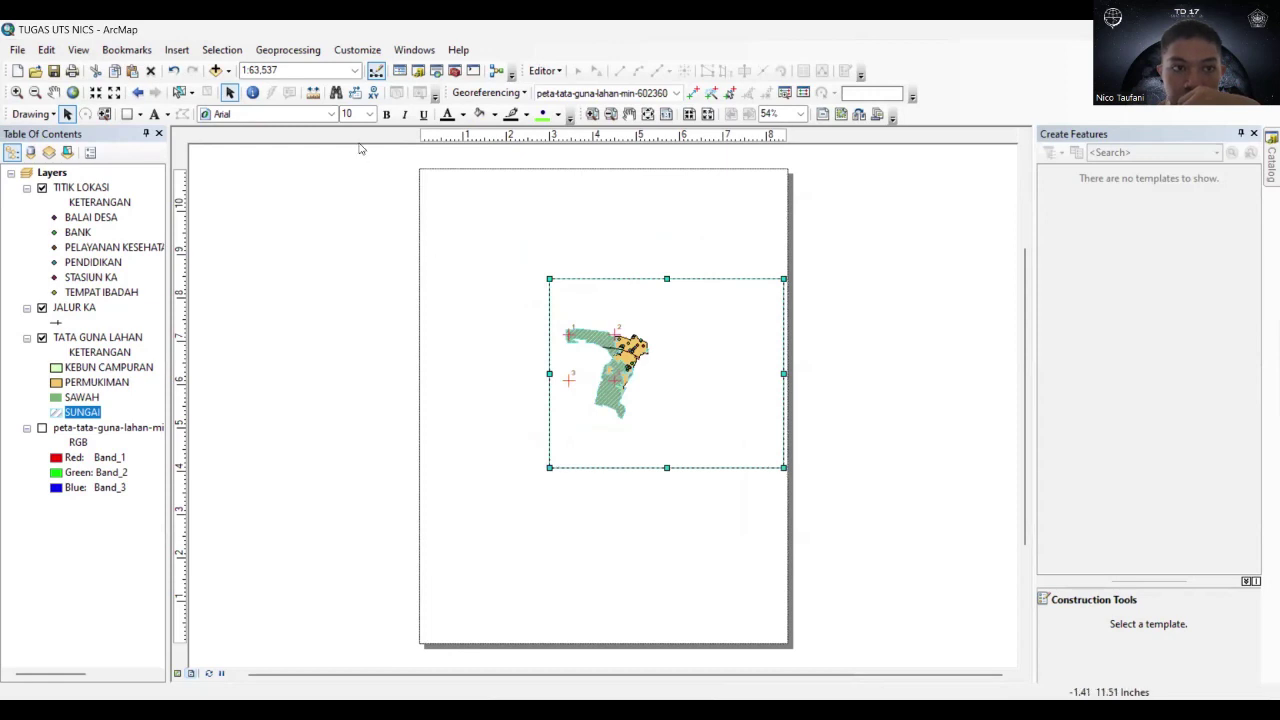
pyautogui.moveTo(547, 277); pyautogui.dragTo(438, 207)
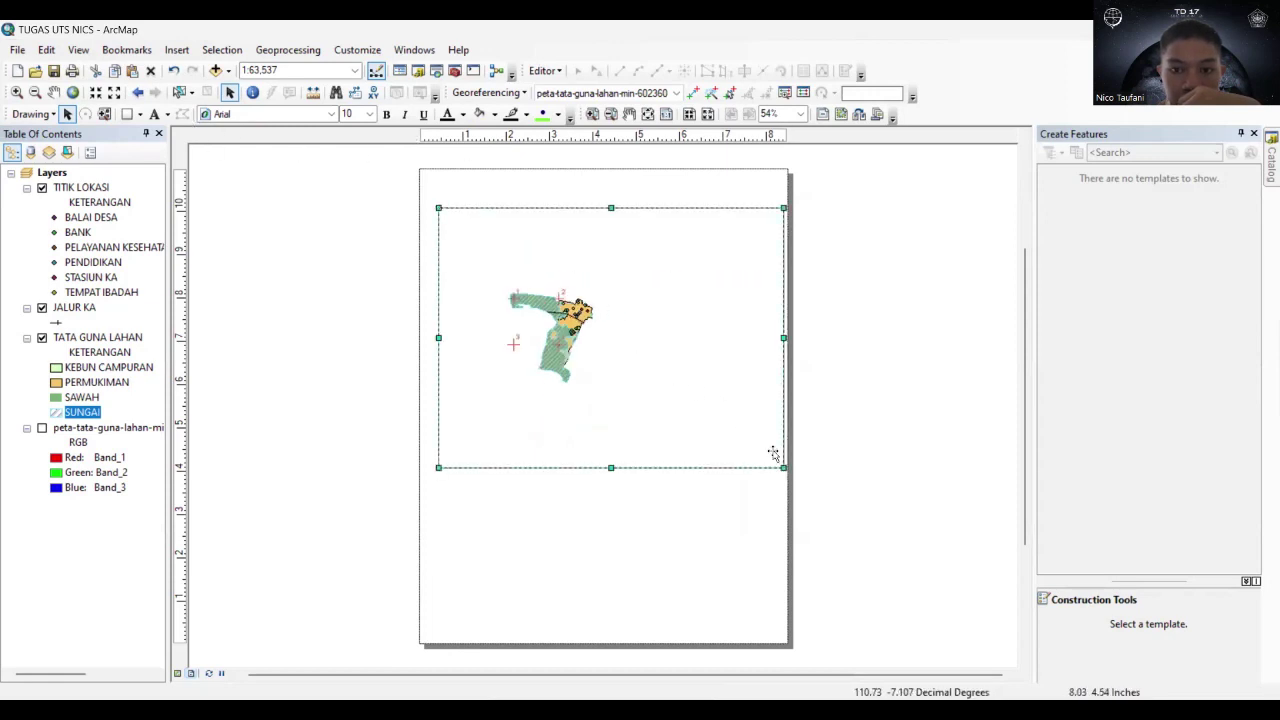
pyautogui.moveTo(784, 467); pyautogui.dragTo(717, 423)
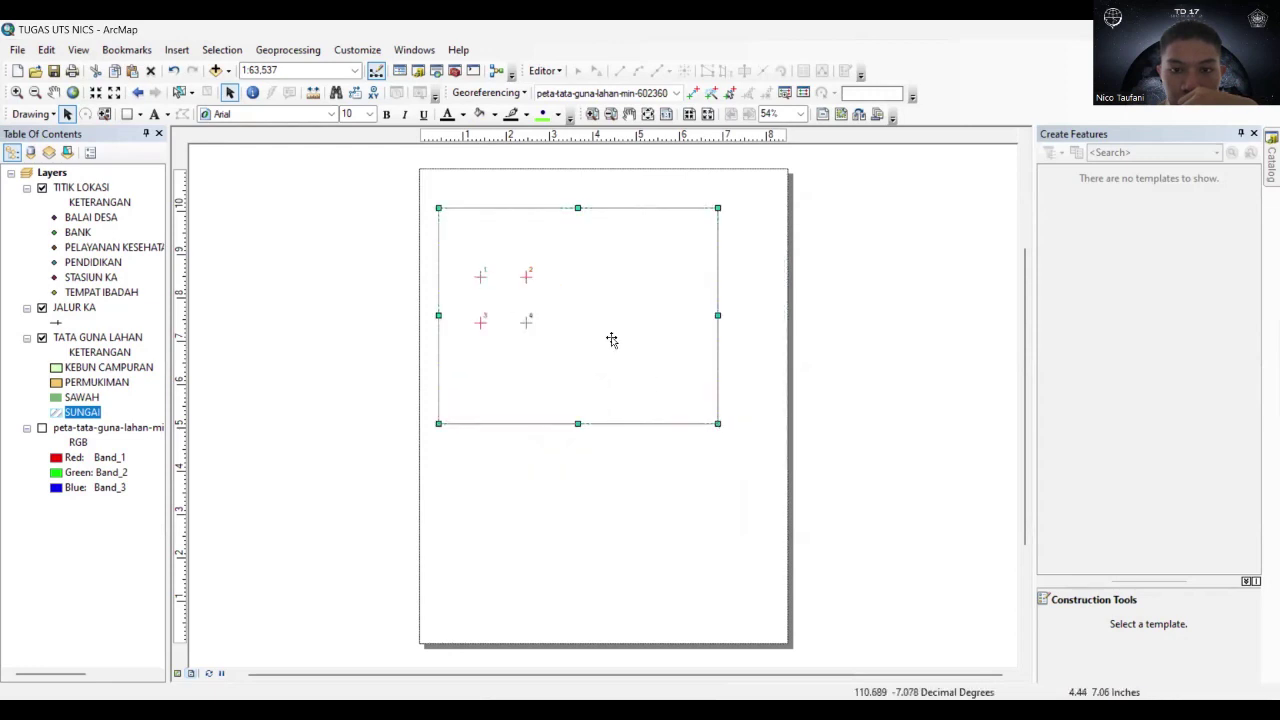
pyautogui.moveTo(609, 340); pyautogui.dragTo(657, 361)
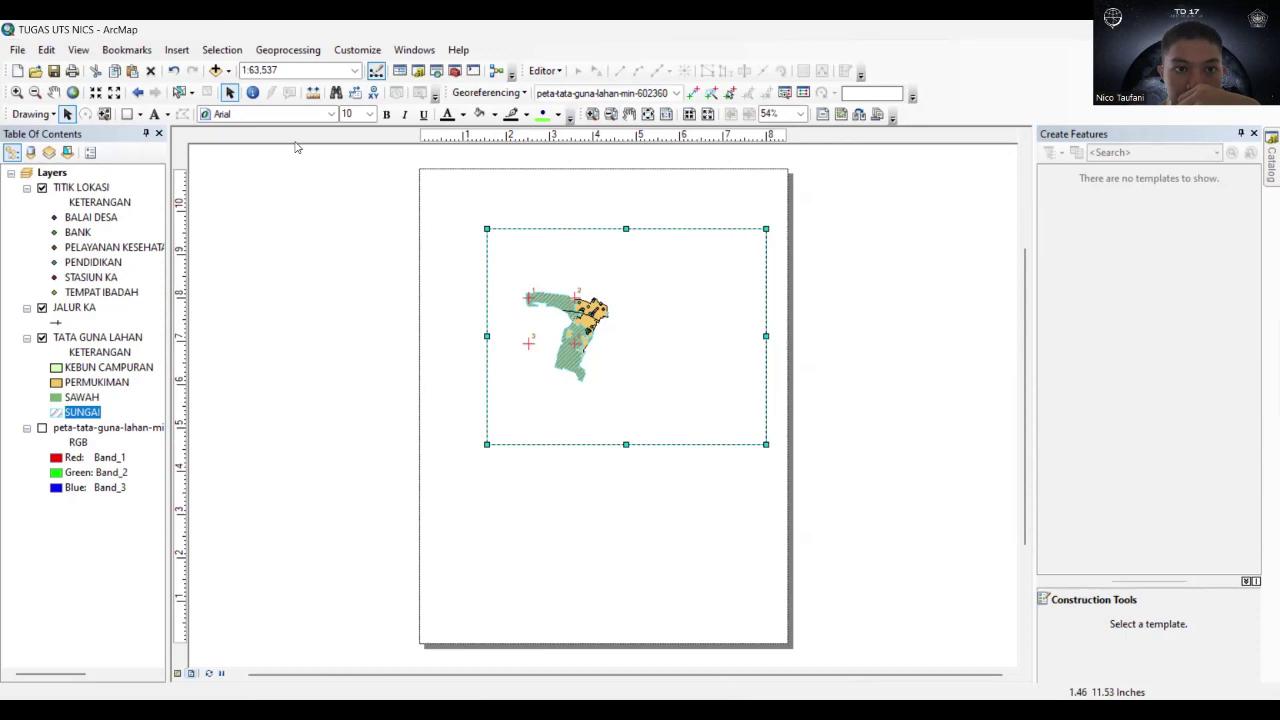
pyautogui.rightClick(540, 286)
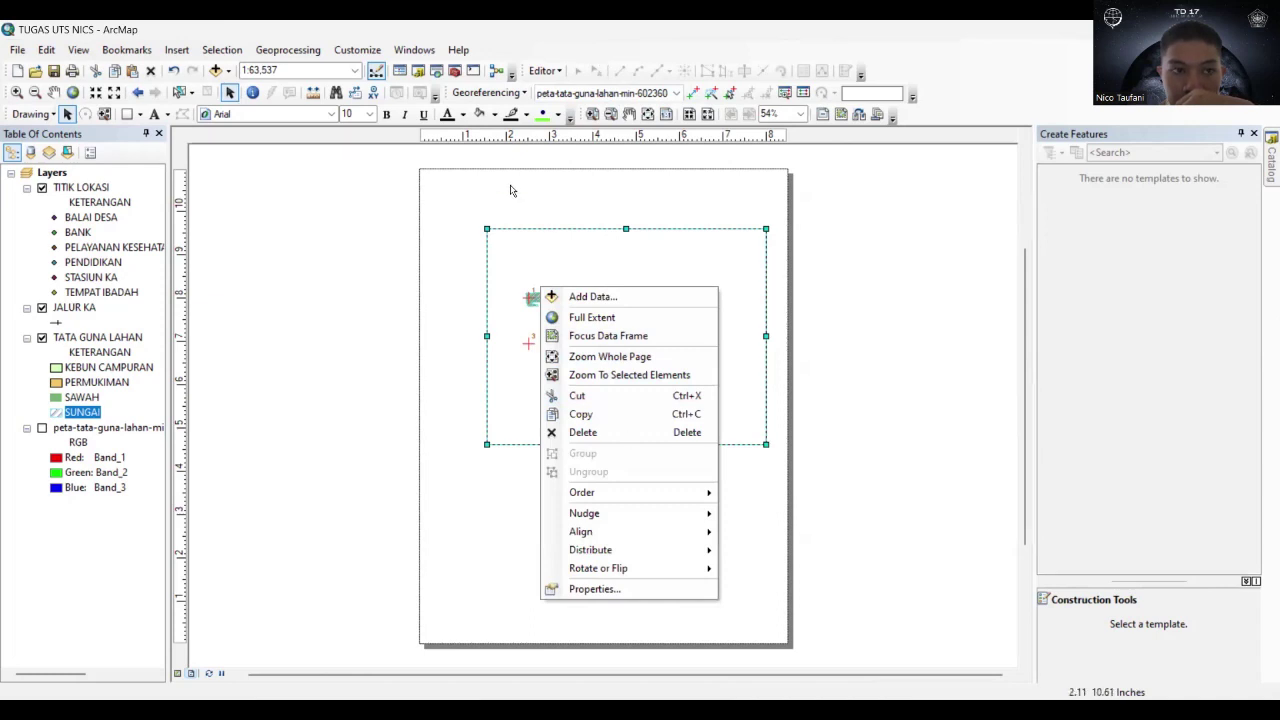
pyautogui.click(175, 71)
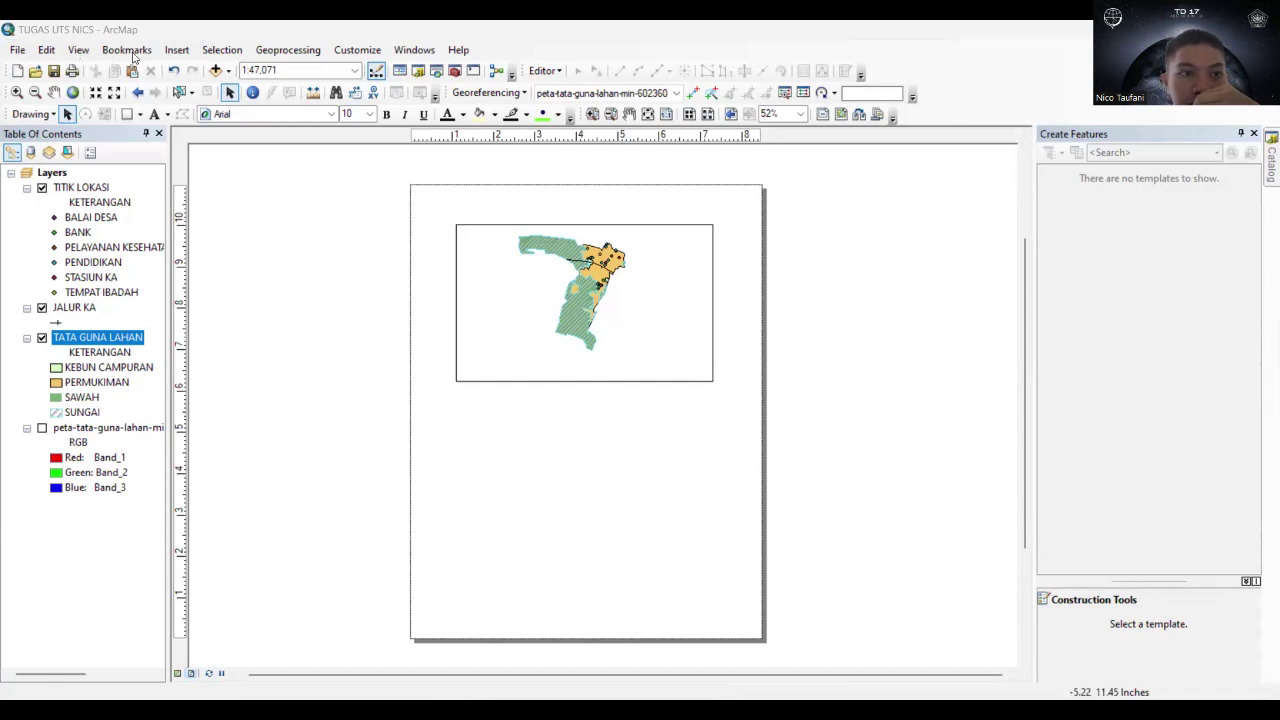
# Insert the map title PETA TATA GUNA LAHAN and center it near the top of the page, above the data frame.
pyautogui.click(175, 50)
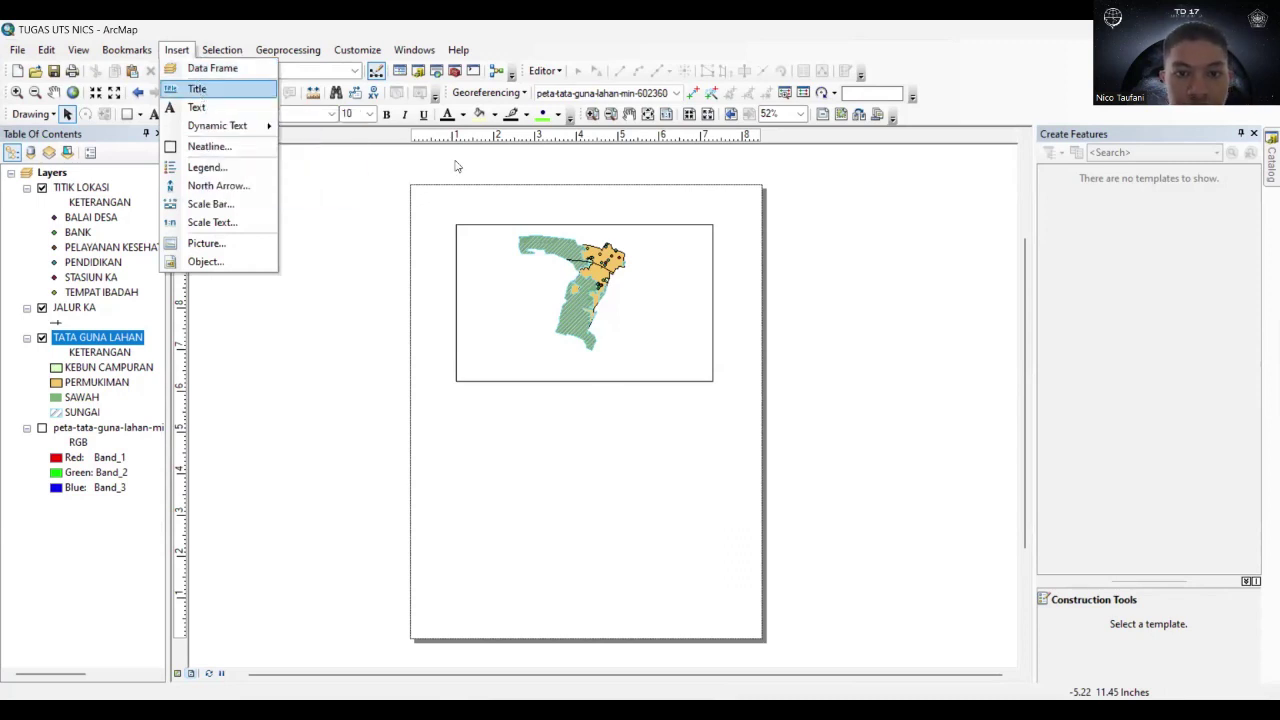
pyautogui.press('Return')
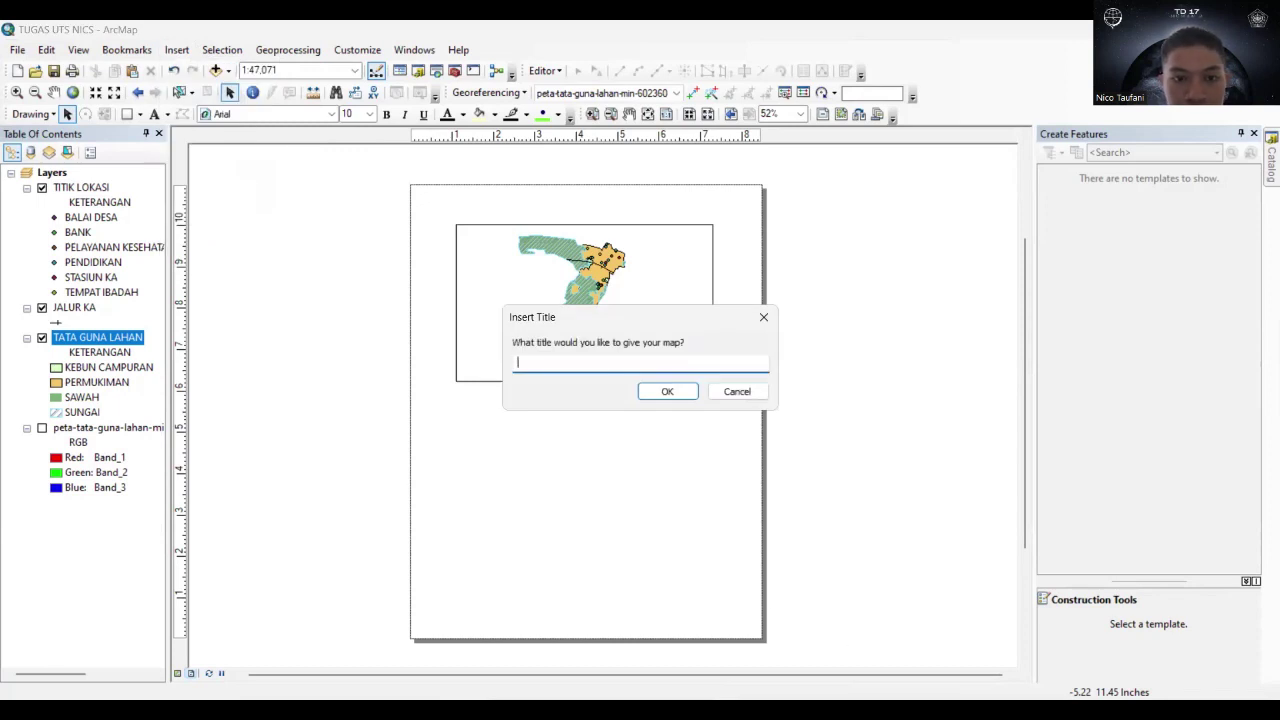
pyautogui.hotkey('alt', 'Tab')
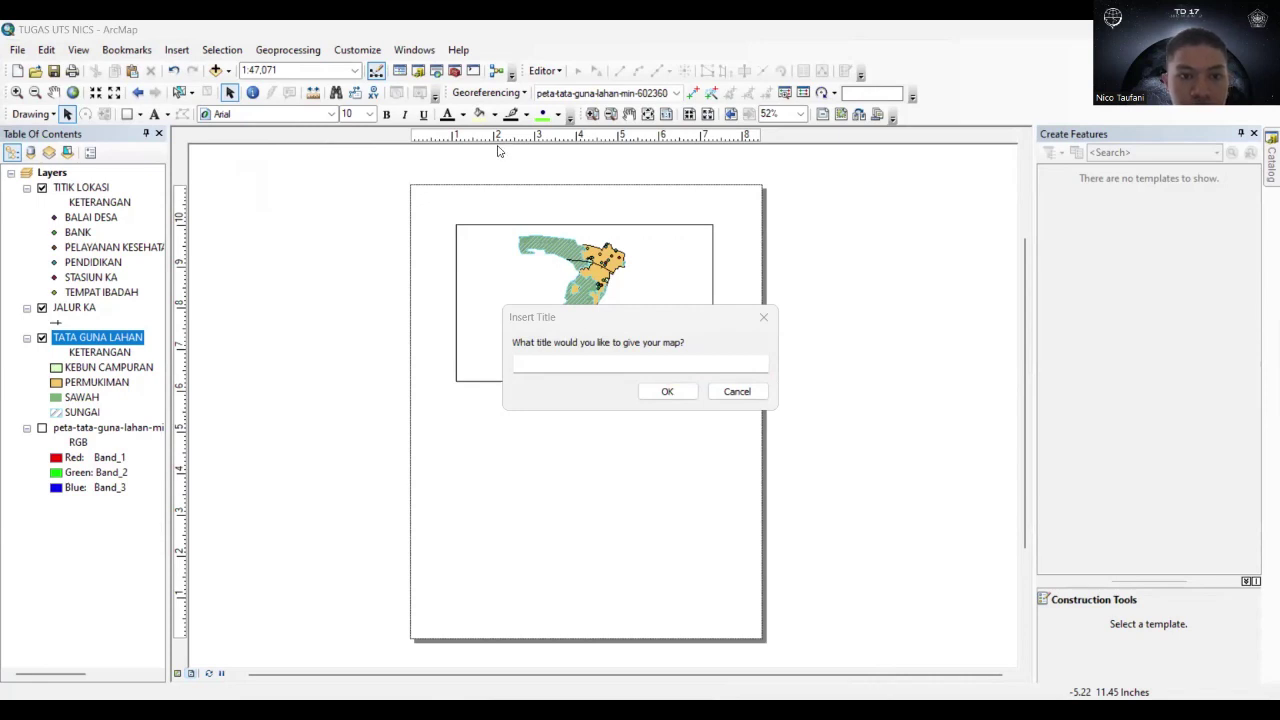
pyautogui.click(546, 364)
pyautogui.write('PETA TATA GUNA LAHAN')
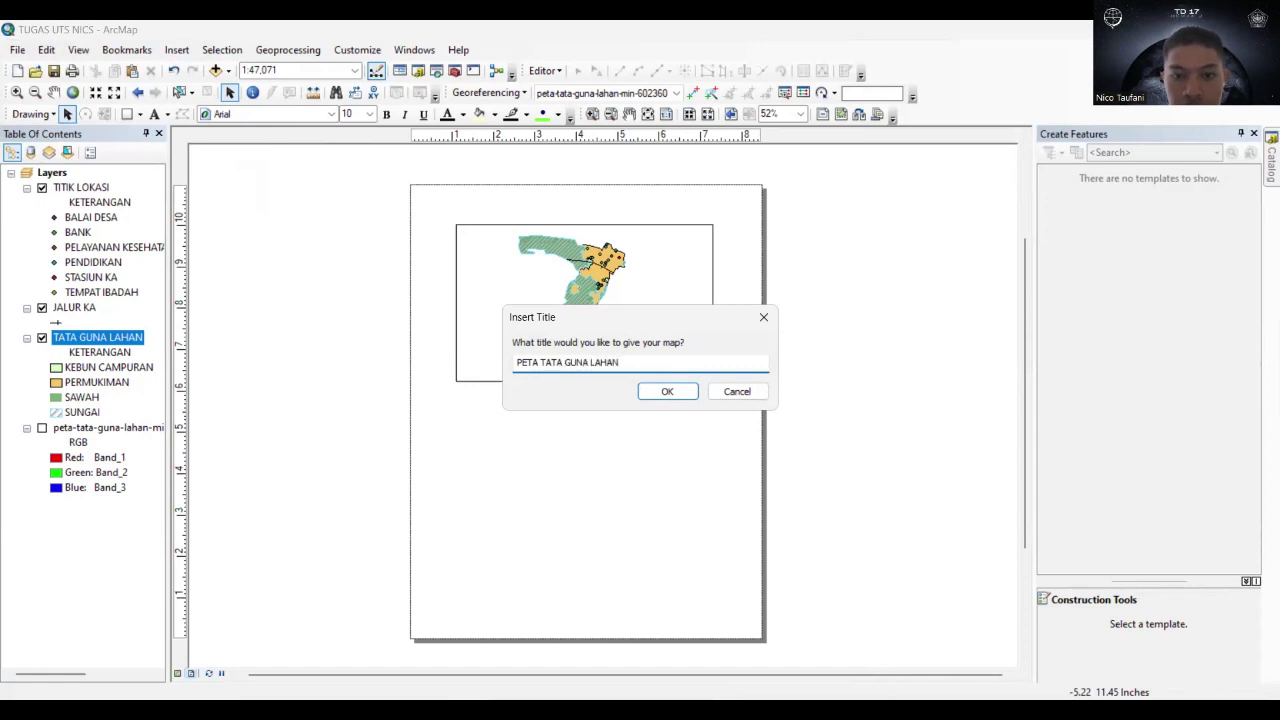
pyautogui.press('Return')
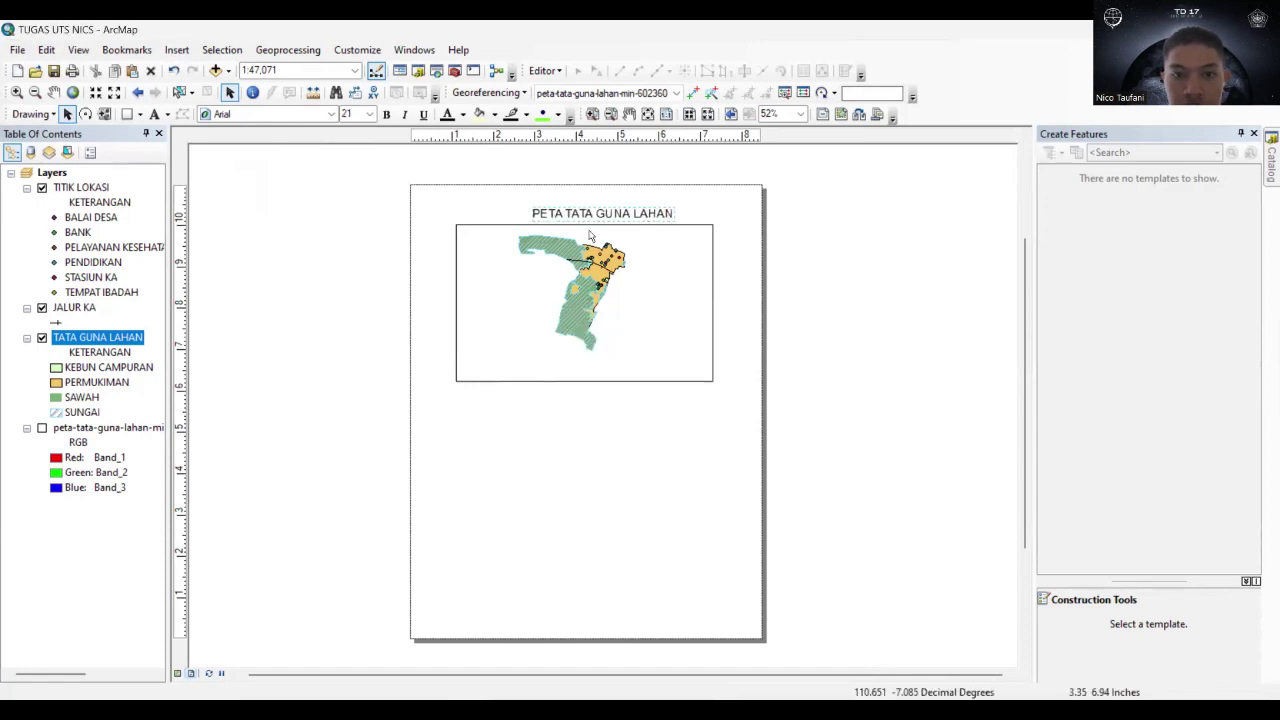
pyautogui.moveTo(595, 203); pyautogui.dragTo(599, 206)
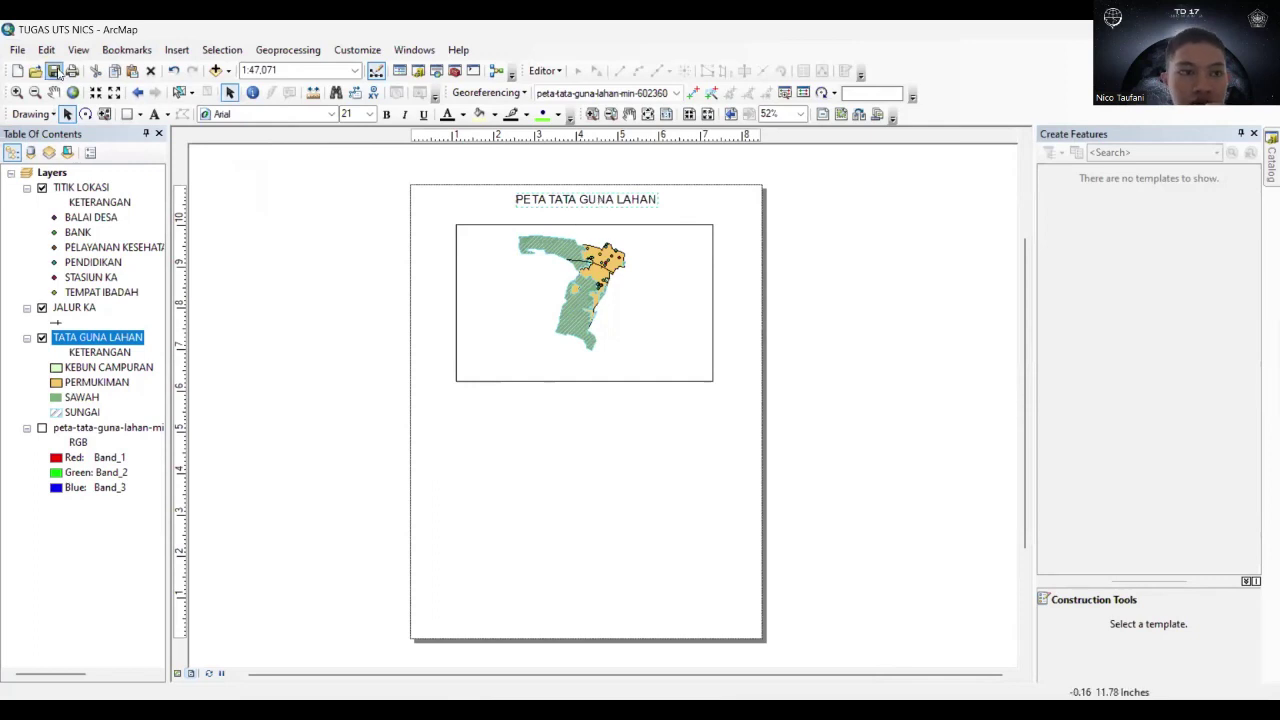
# Add the text DESA KUWARON, center it between the title and the data frame, and set its font size to 14.
pyautogui.click(176, 49)
pyautogui.click(214, 106)
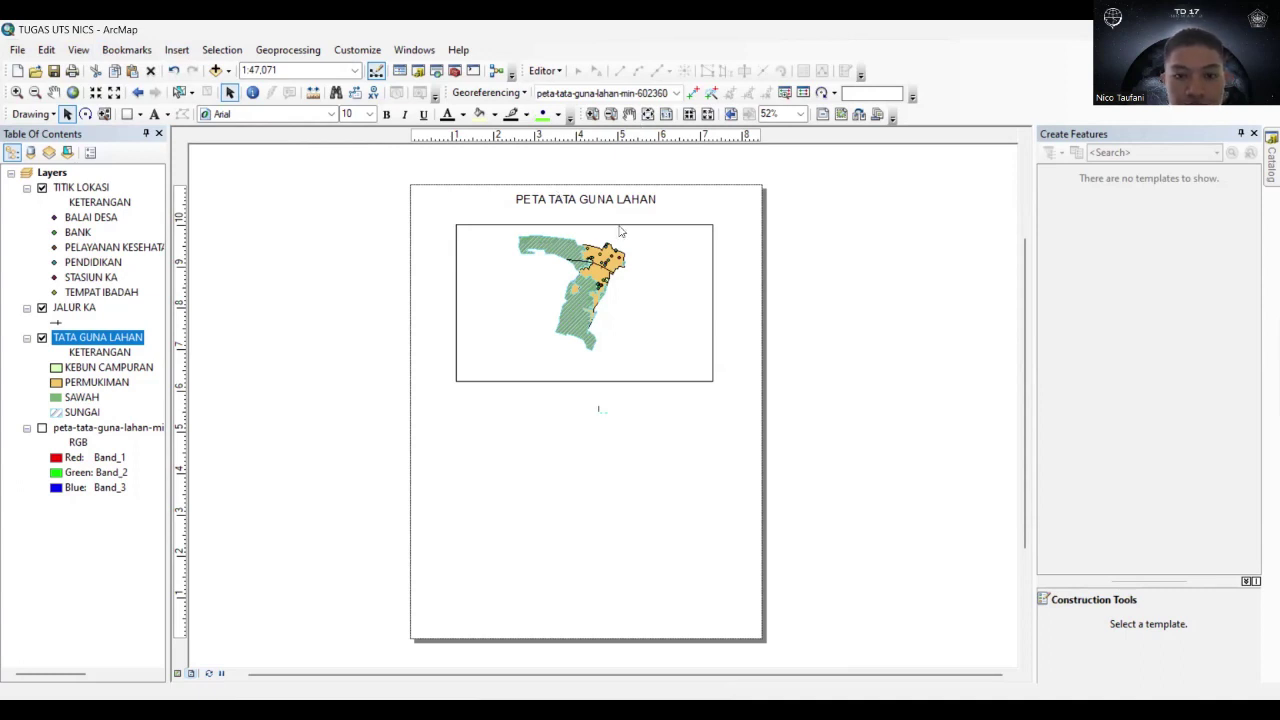
pyautogui.write('DESA KUWARON')
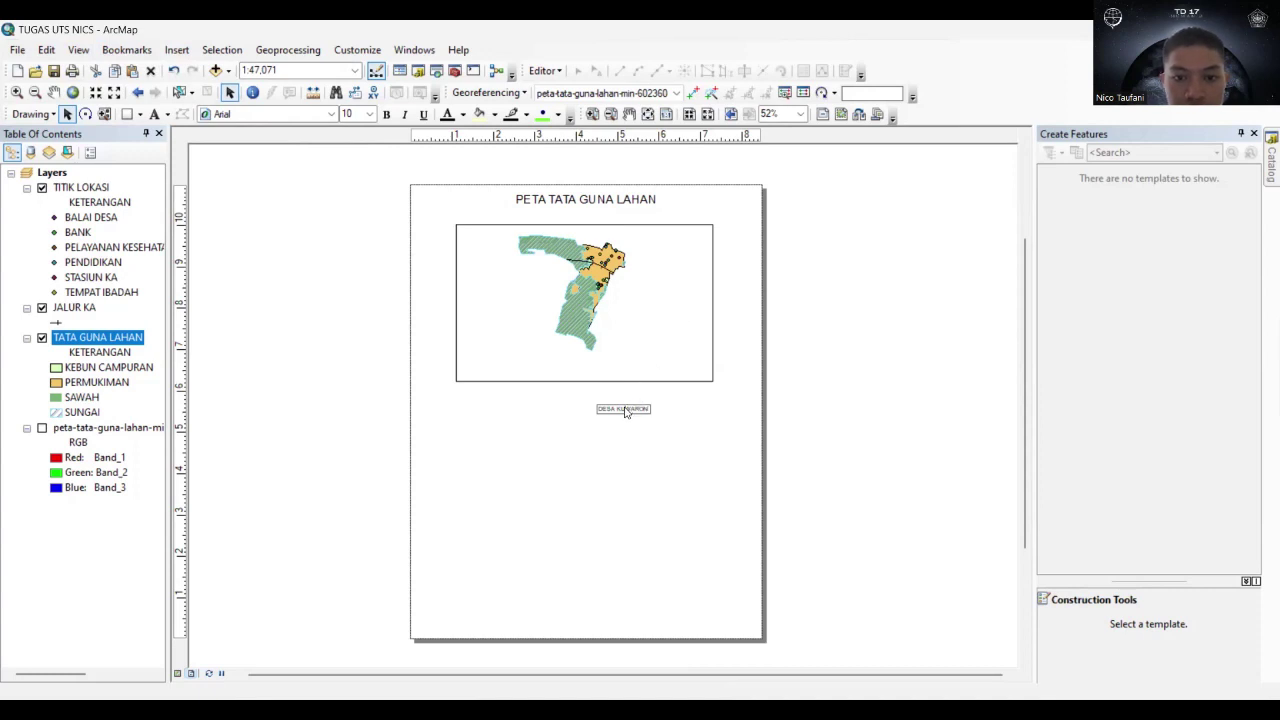
pyautogui.press('Return')
pyautogui.moveTo(614, 410); pyautogui.dragTo(602, 218)
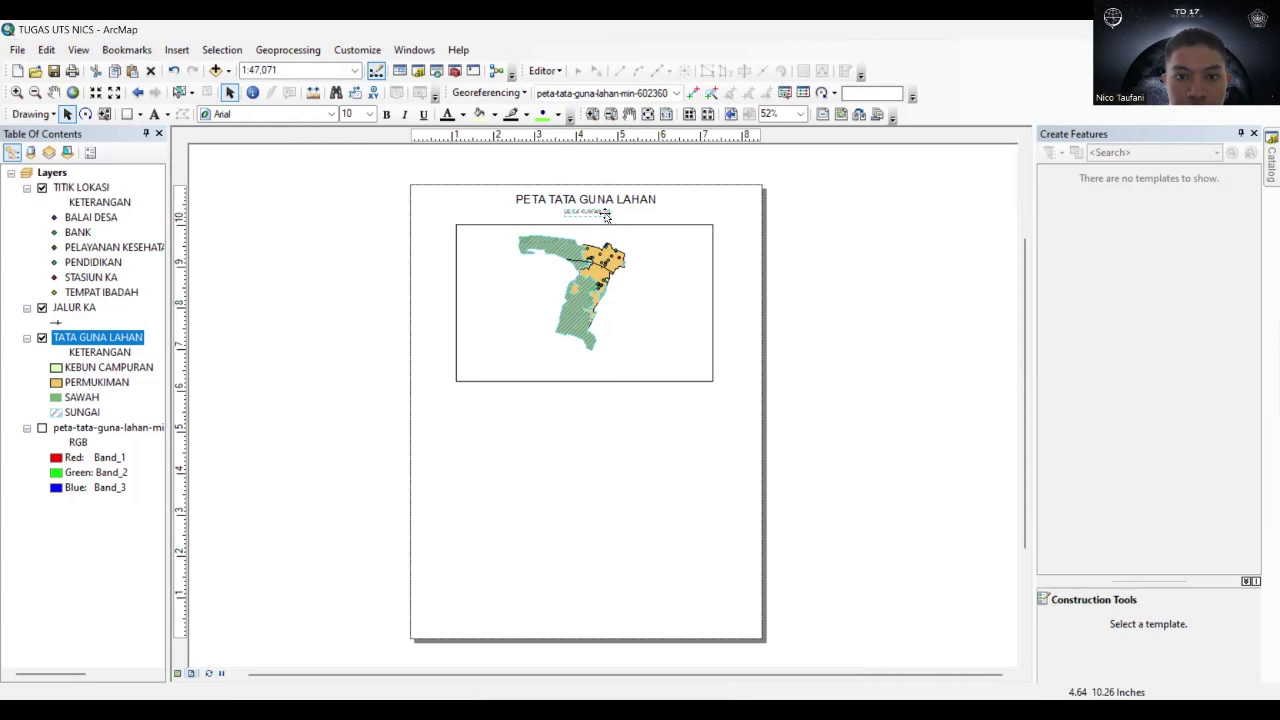
pyautogui.click(369, 116)
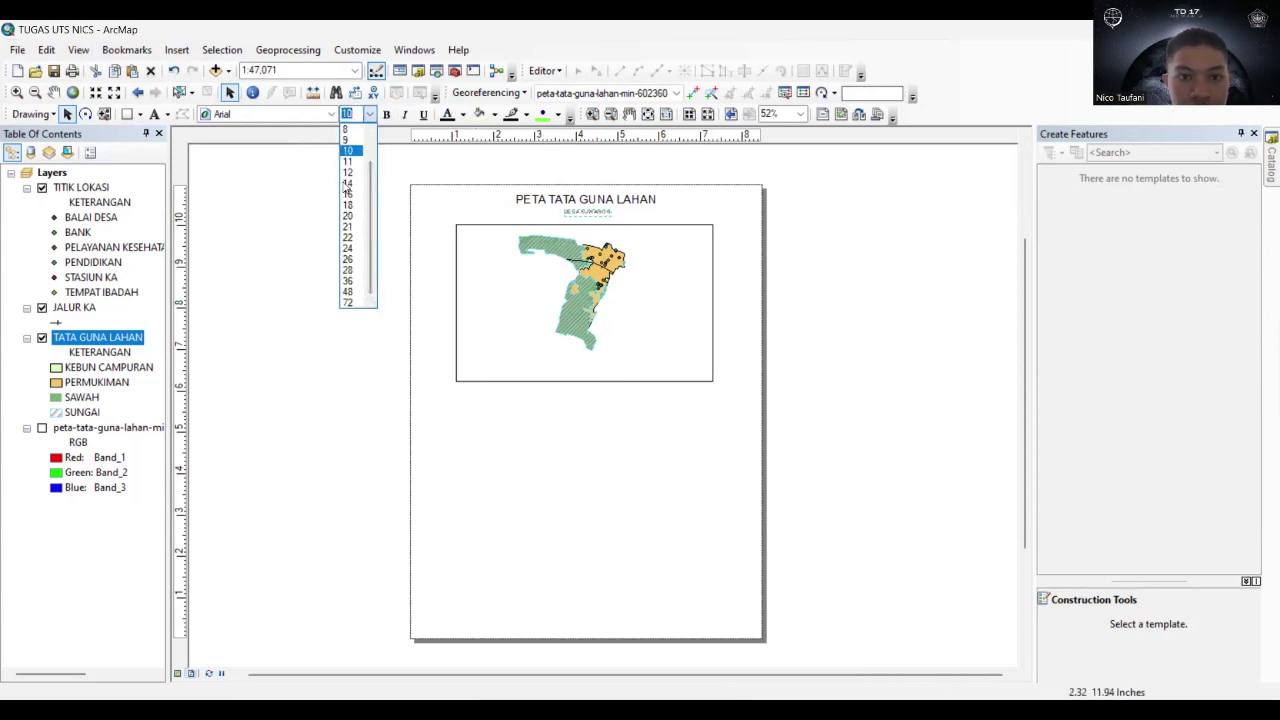
pyautogui.click(346, 186)
pyautogui.click(777, 243)
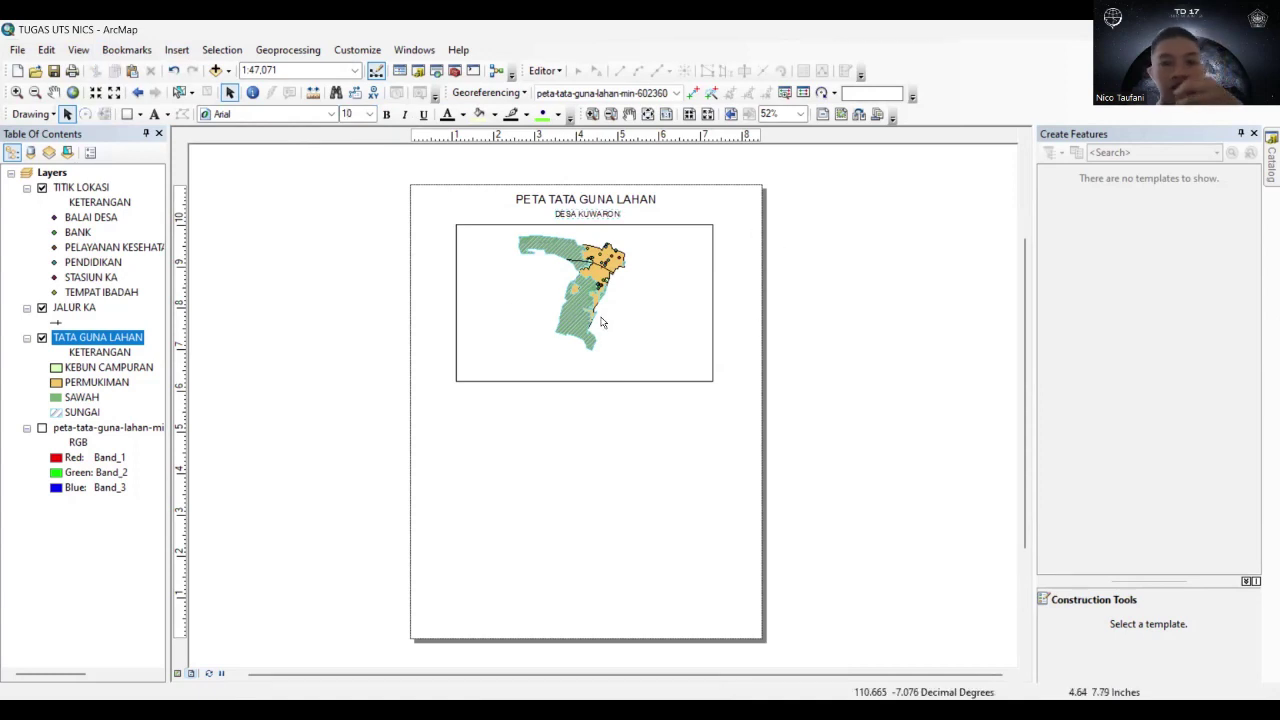
# Insert a neatline around all elements, move it below the data frame, and resize it to about 6.3 by 5.6 inches.
pyautogui.click(176, 50)
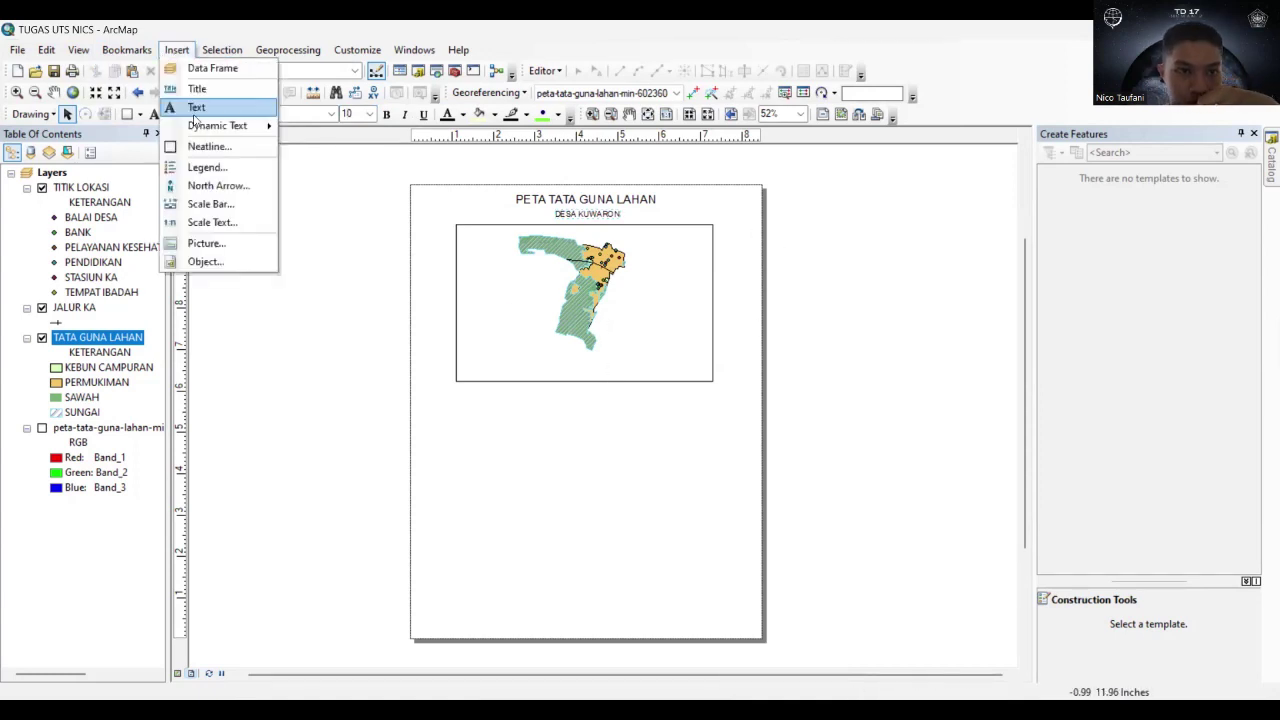
pyautogui.click(202, 147)
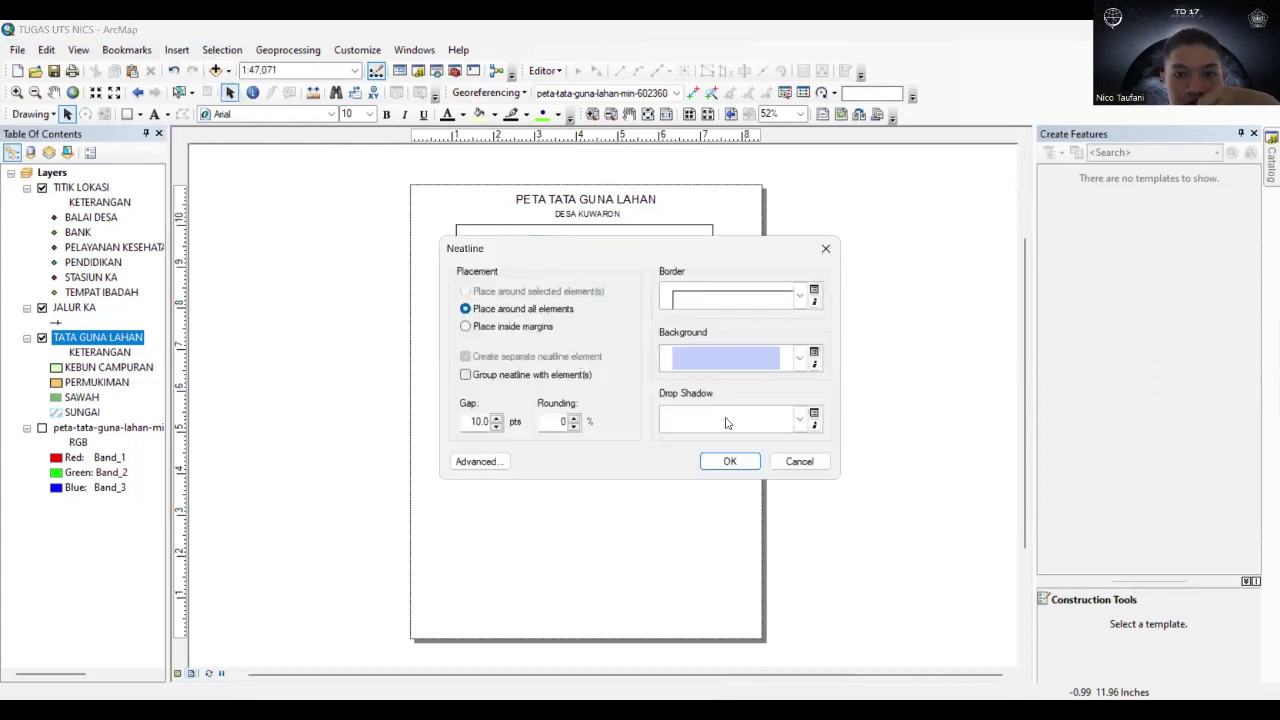
pyautogui.click(717, 465)
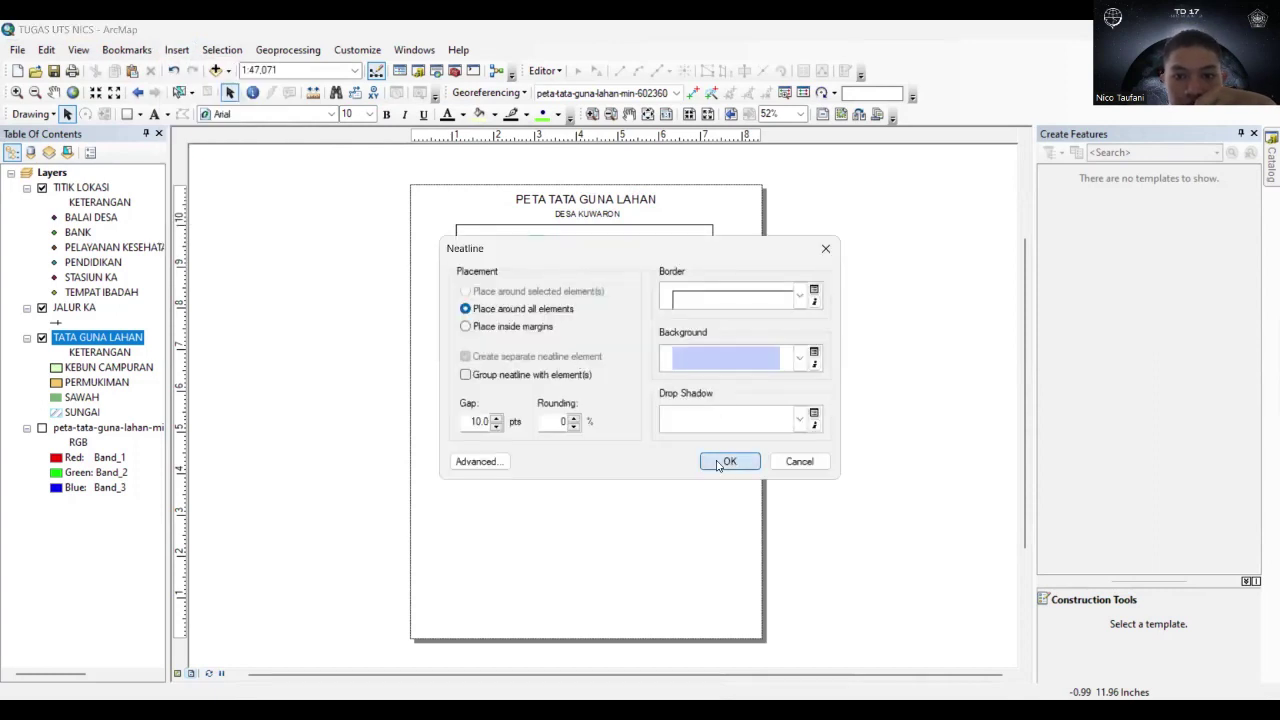
pyautogui.moveTo(525, 268); pyautogui.dragTo(532, 473)
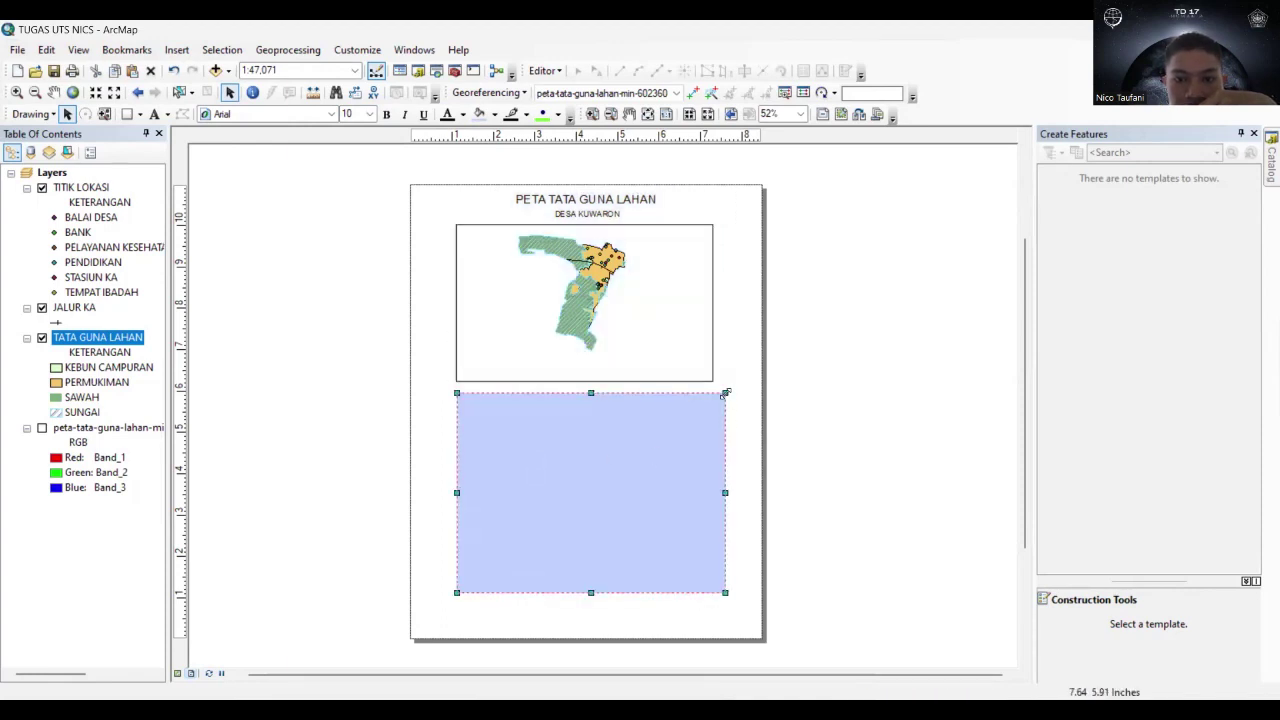
pyautogui.moveTo(725, 393); pyautogui.dragTo(716, 395)
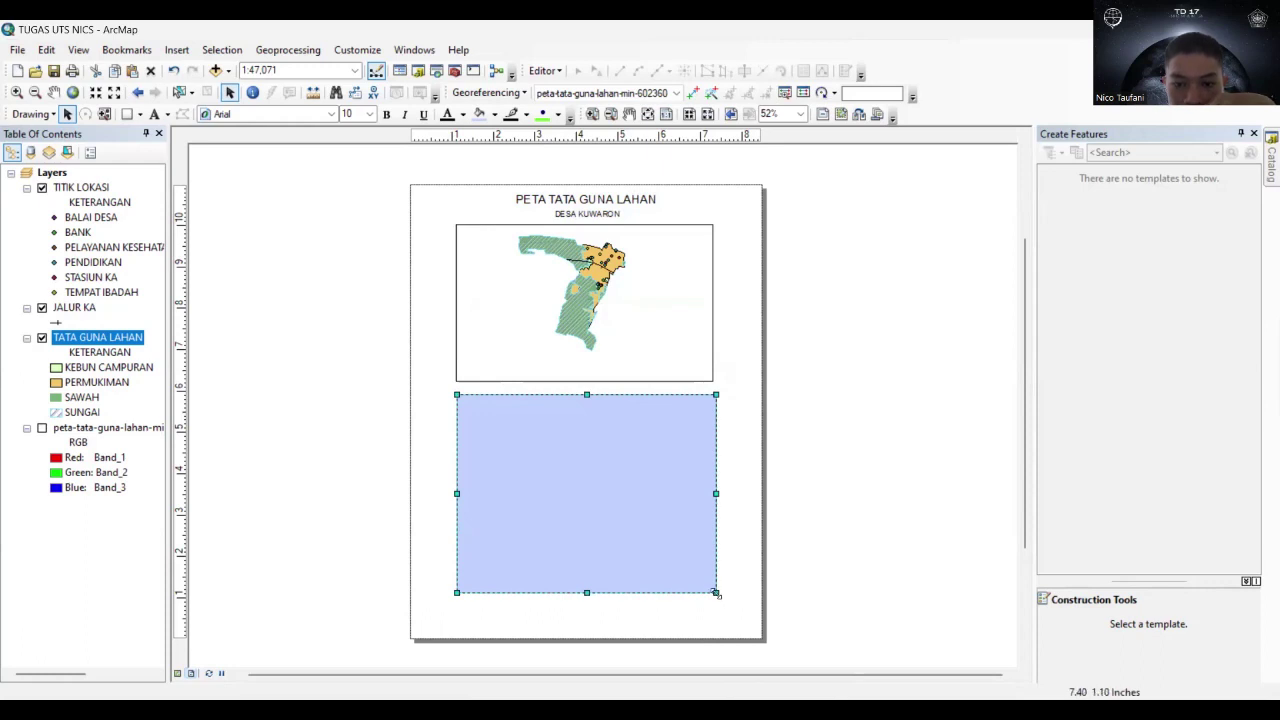
pyautogui.moveTo(716, 593); pyautogui.dragTo(715, 625)
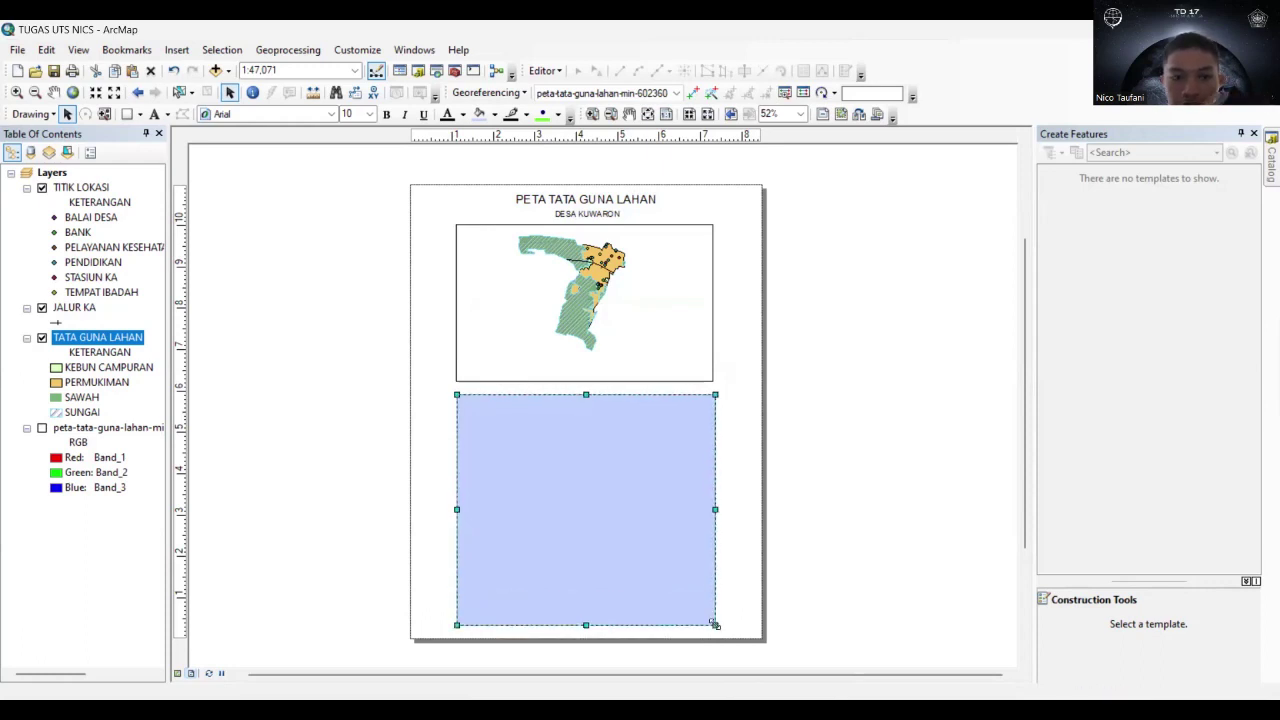
# Set the neatline's background to No Color and apply the frame change.
pyautogui.rightClick(586, 521)
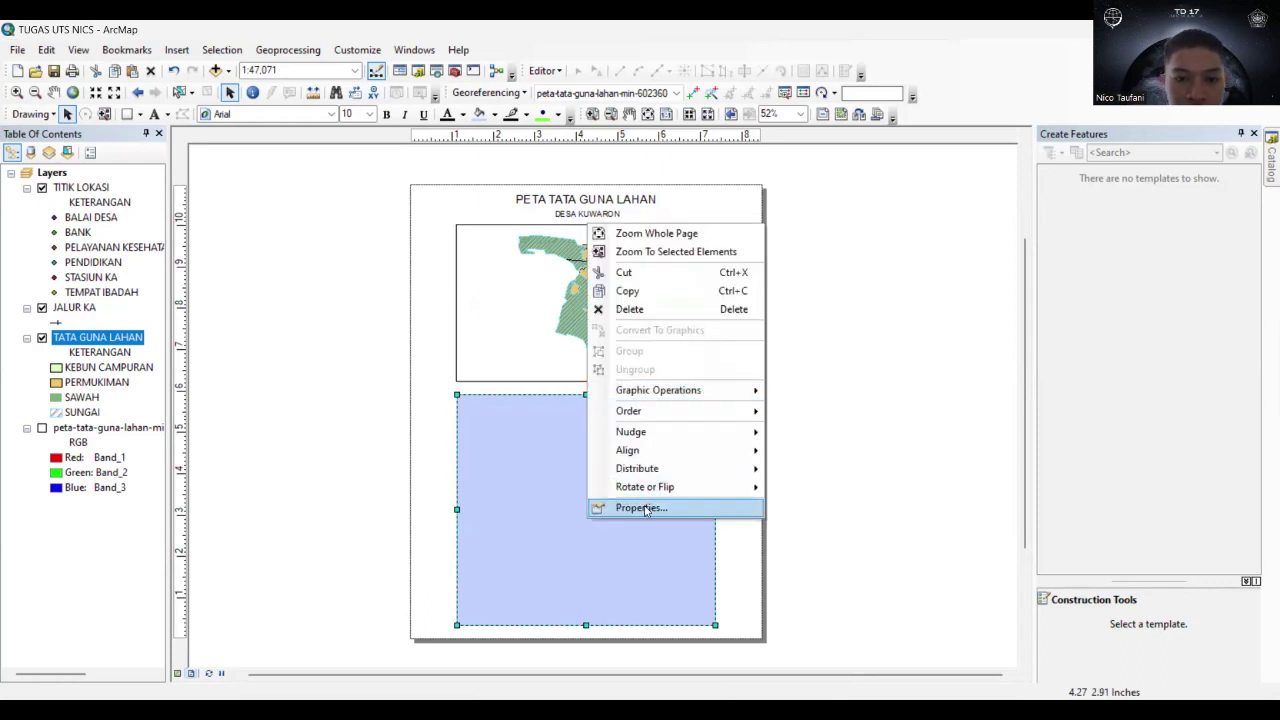
pyautogui.click(640, 506)
pyautogui.click(529, 216)
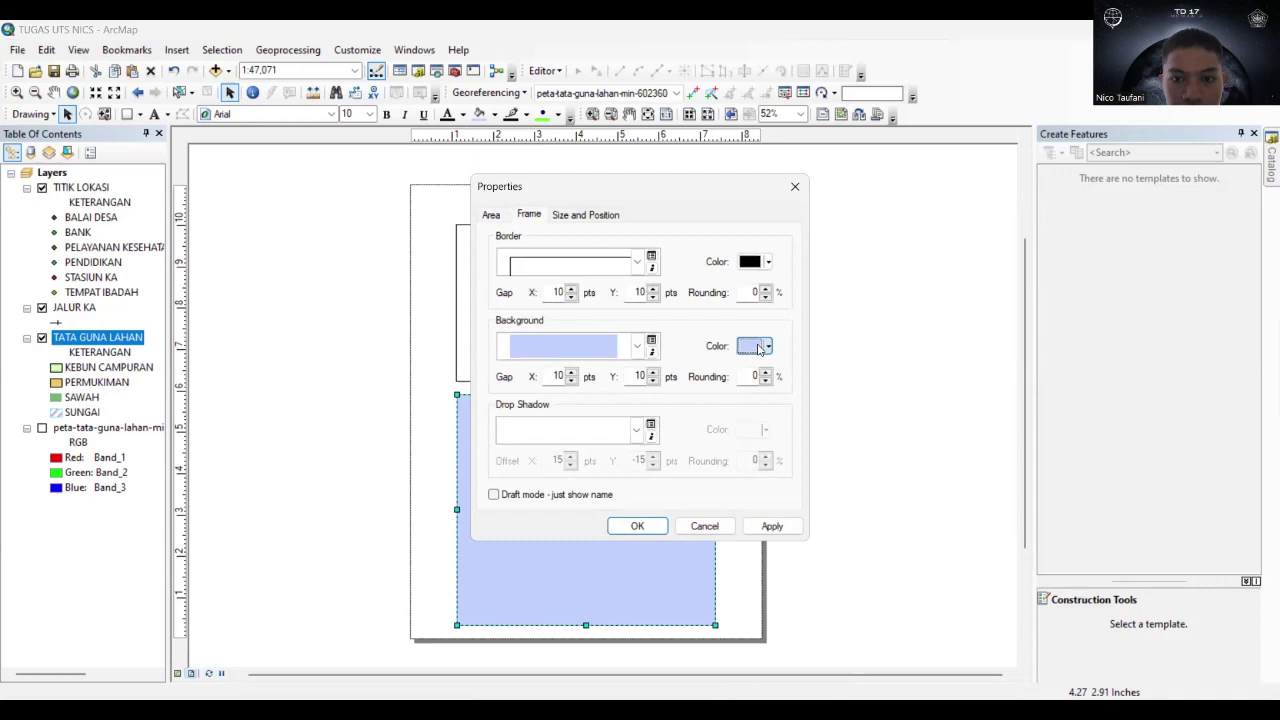
pyautogui.click(759, 348)
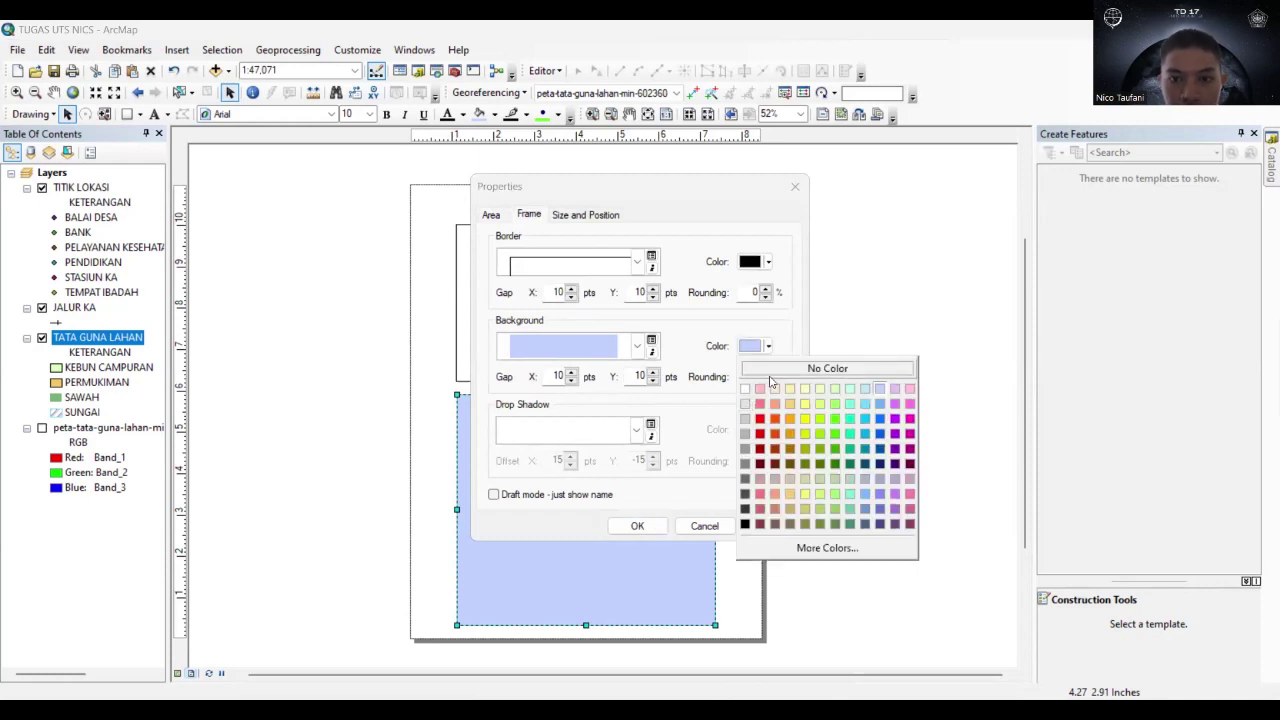
pyautogui.click(772, 369)
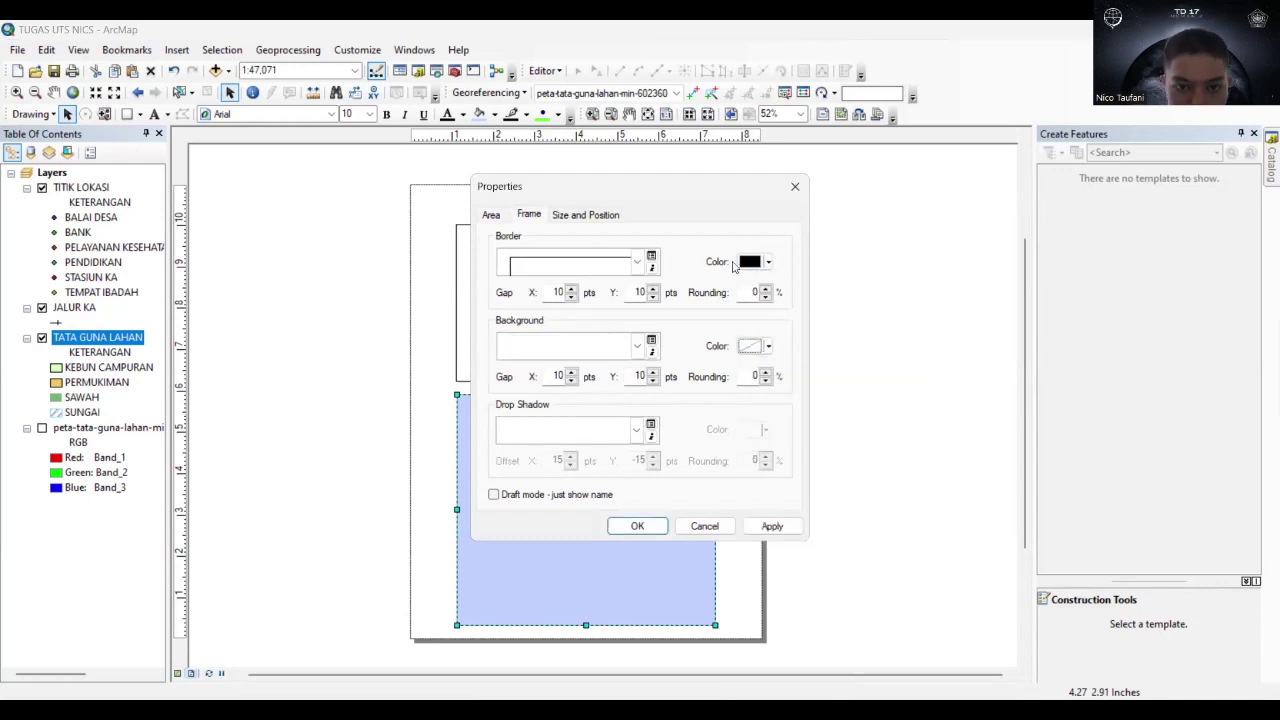
pyautogui.click(770, 526)
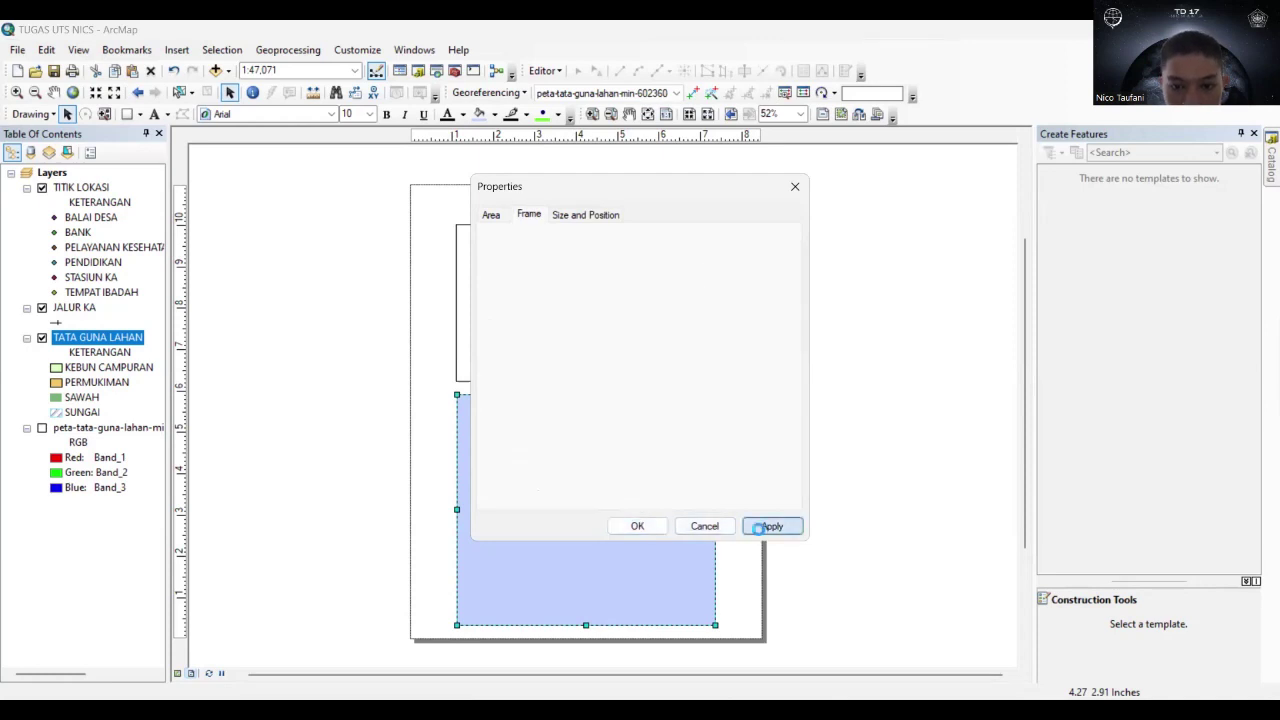
pyautogui.click(634, 525)
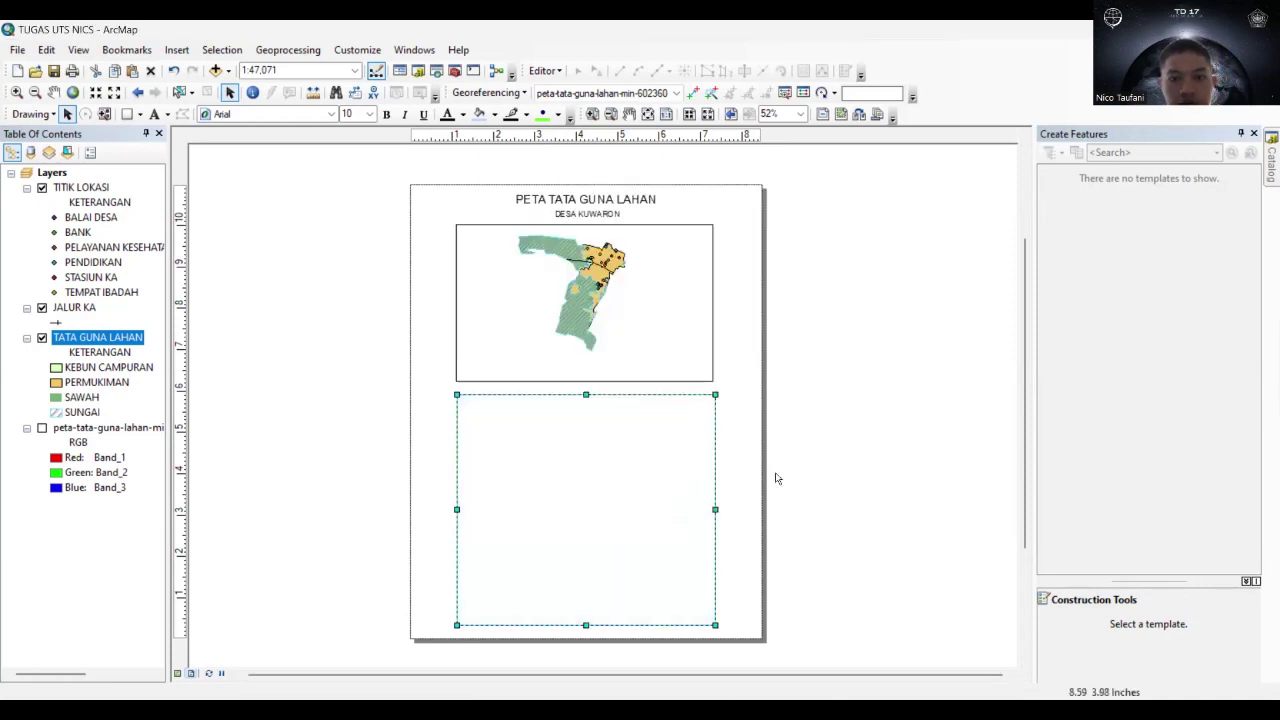
# Insert a one-column legend for TITIK LOKASI, JALUR KA and TATA GUNA LAHAN, with the default title, custom area patch and default spacing.
pyautogui.click(176, 50)
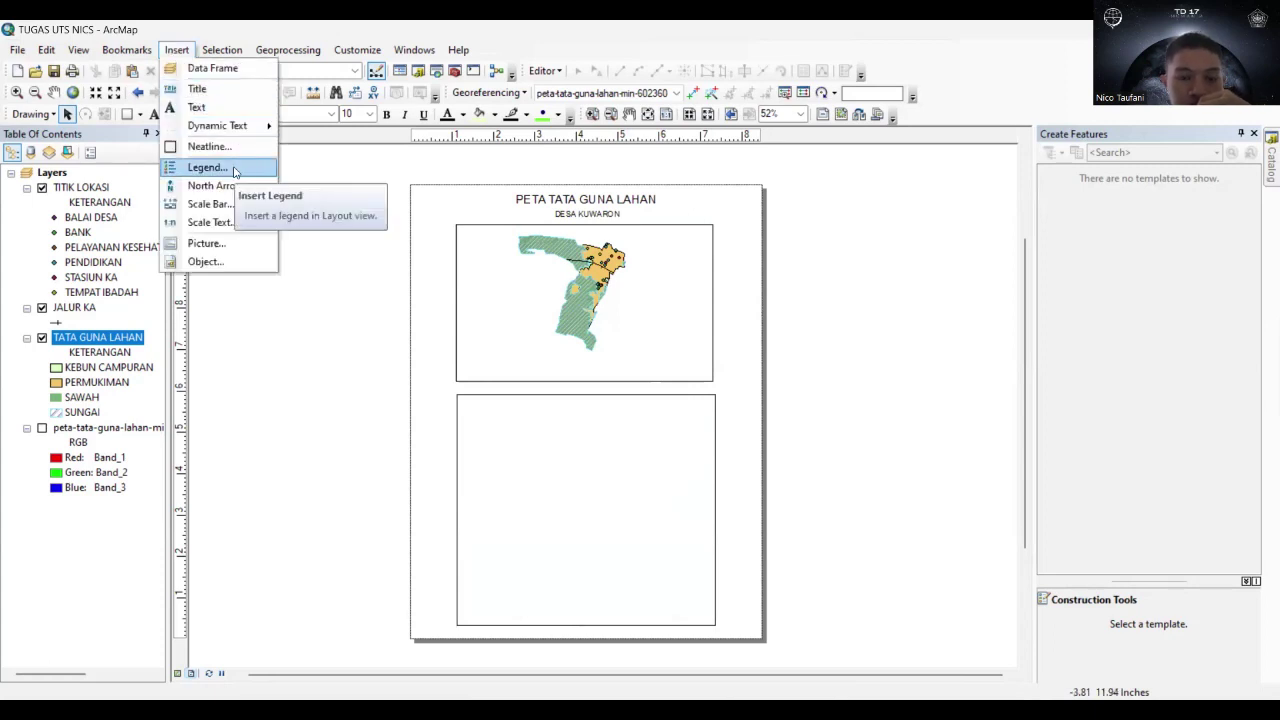
pyautogui.click(233, 170)
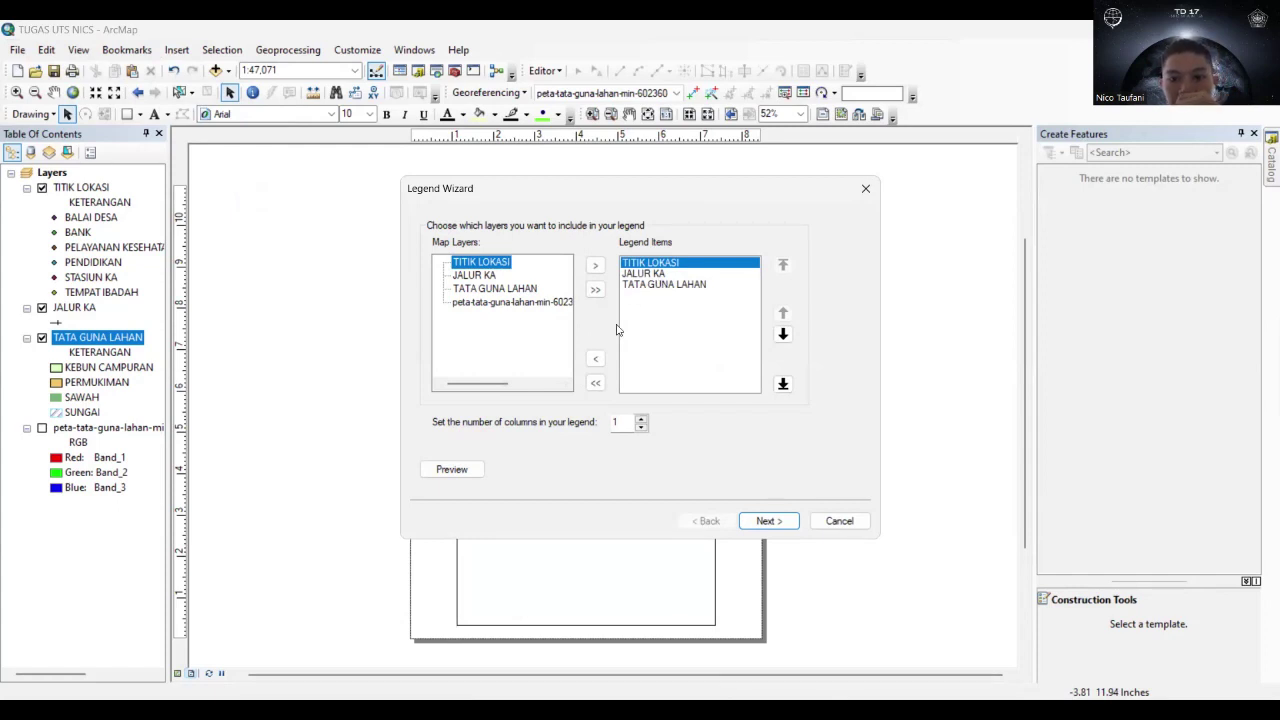
pyautogui.click(770, 527)
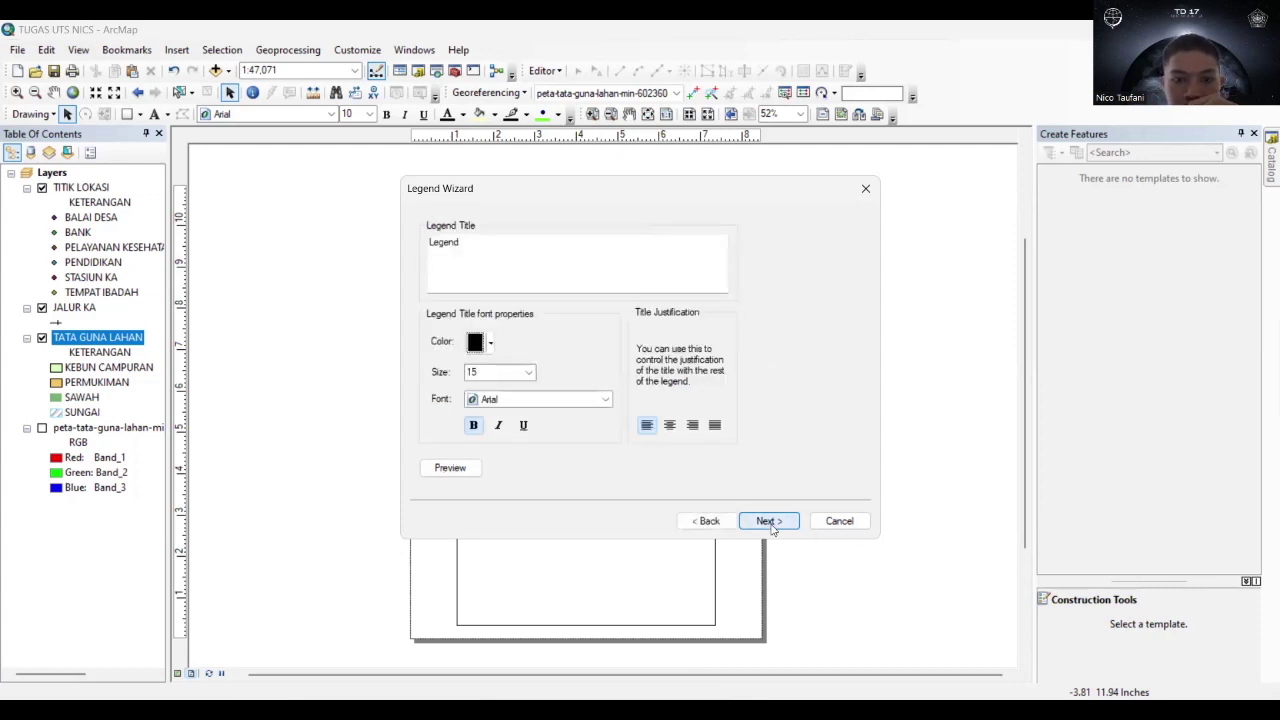
pyautogui.click(770, 522)
pyautogui.click(767, 522)
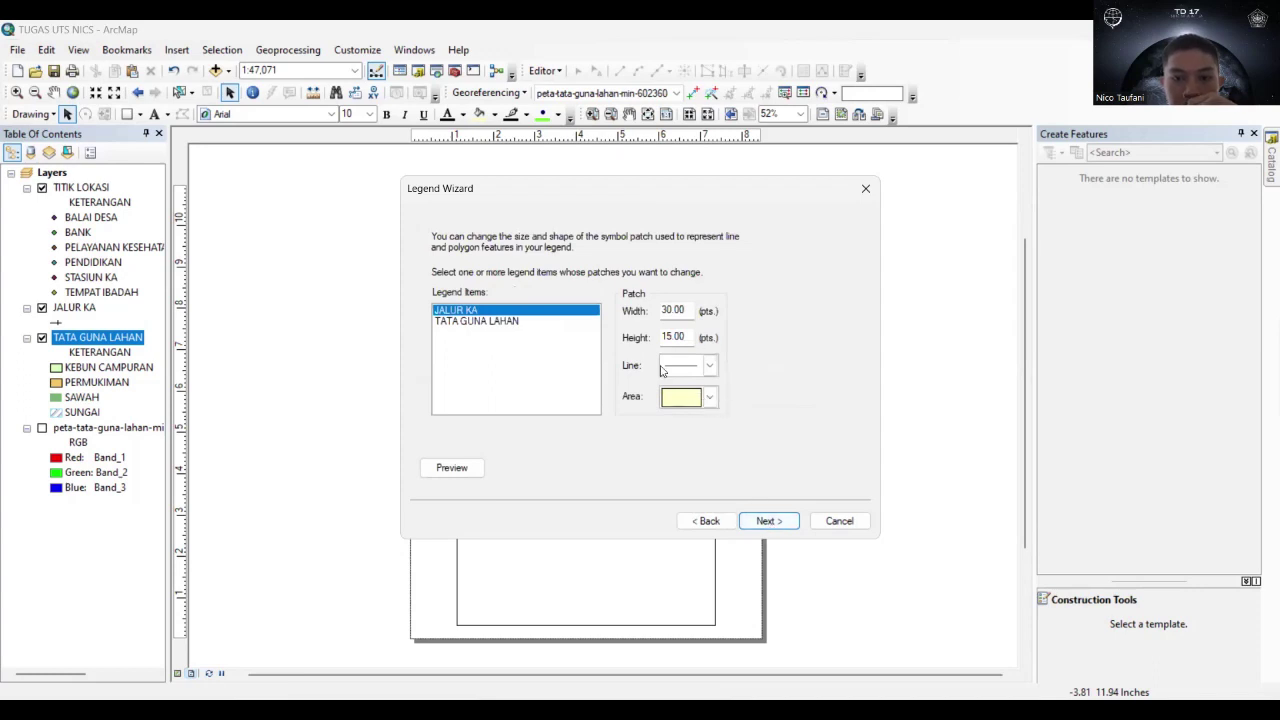
pyautogui.click(715, 402)
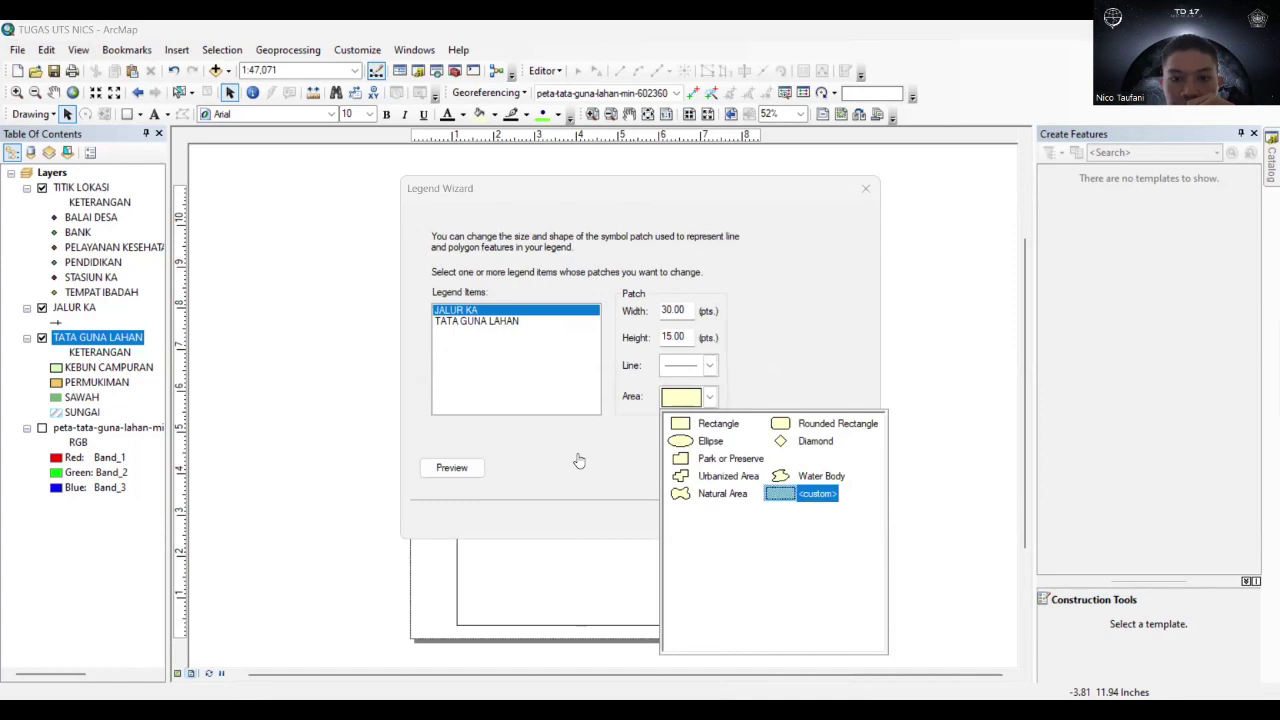
pyautogui.click(686, 402)
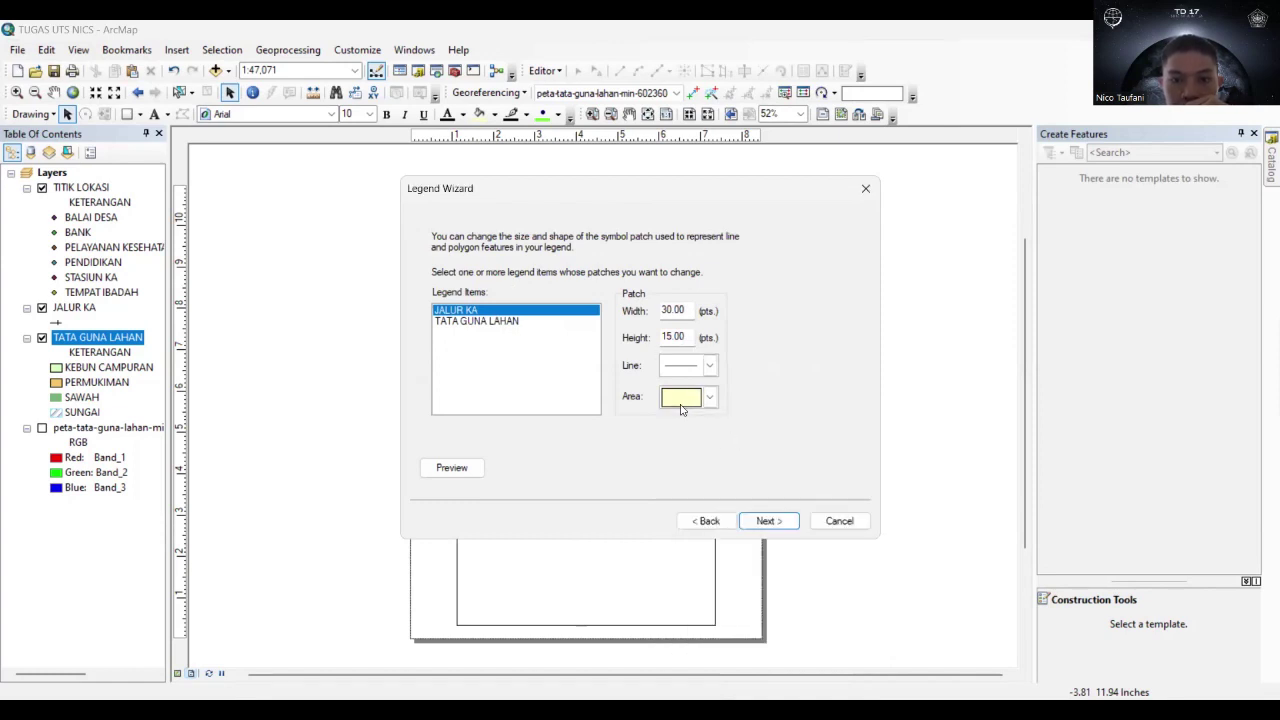
pyautogui.click(678, 408)
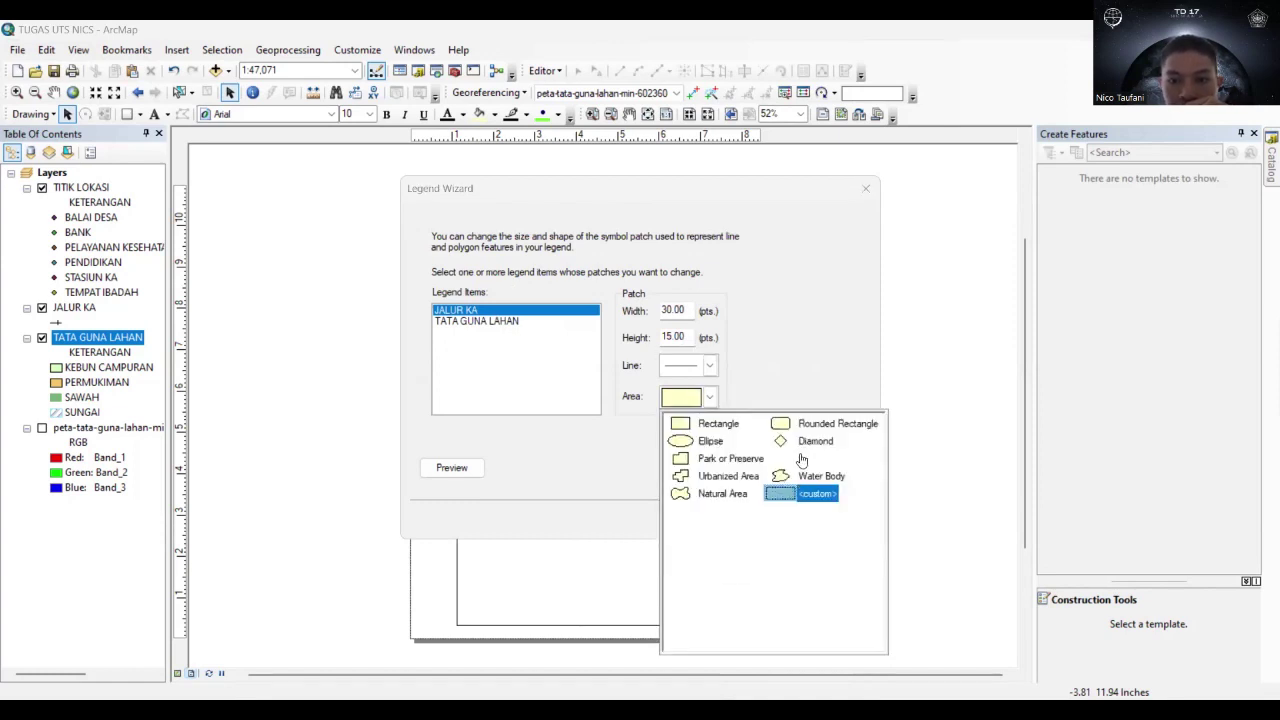
pyautogui.click(795, 494)
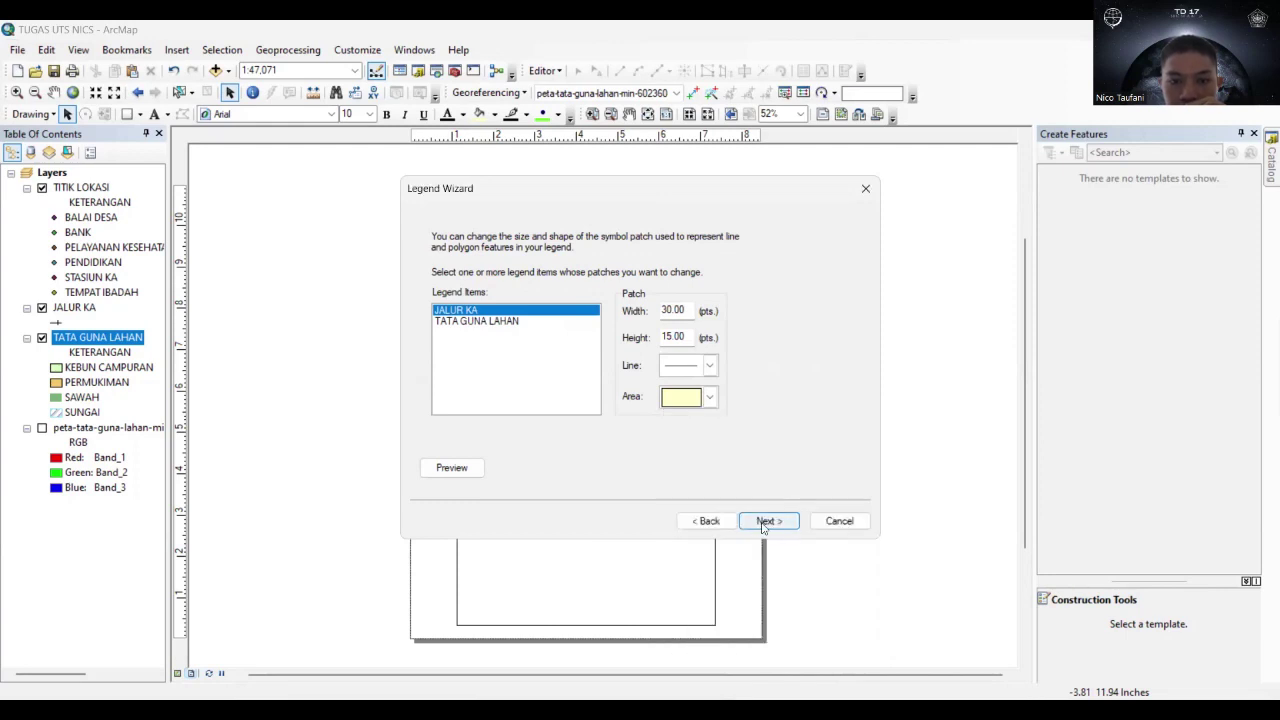
pyautogui.click(765, 521)
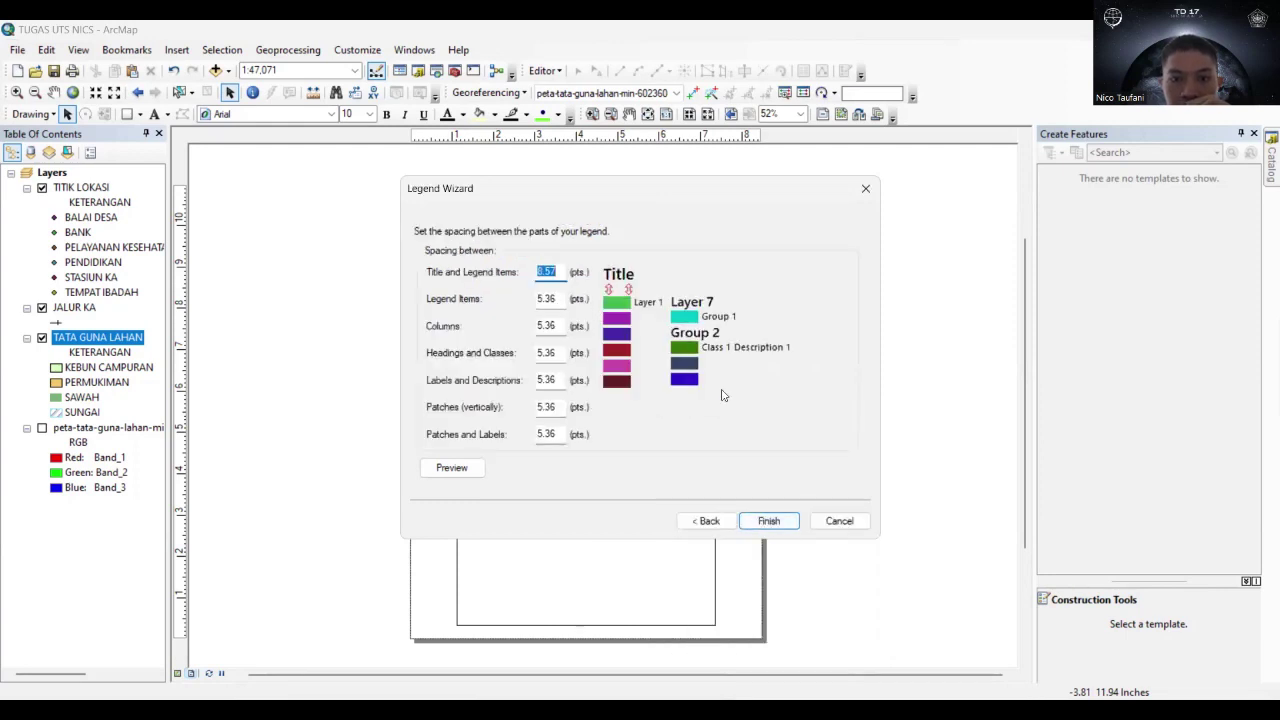
pyautogui.click(777, 524)
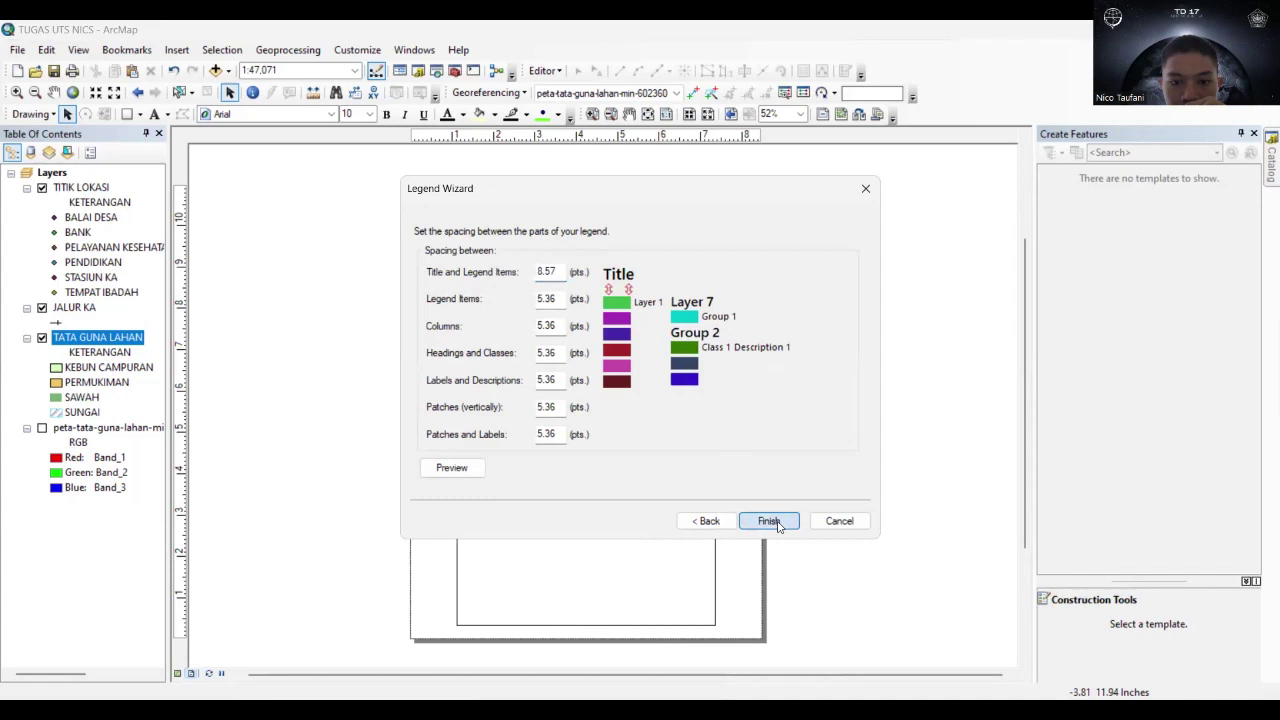
# Position the legend along the left side of the lower neatline box and enlarge it slightly to fill the box height.
pyautogui.moveTo(529, 400); pyautogui.dragTo(637, 528)
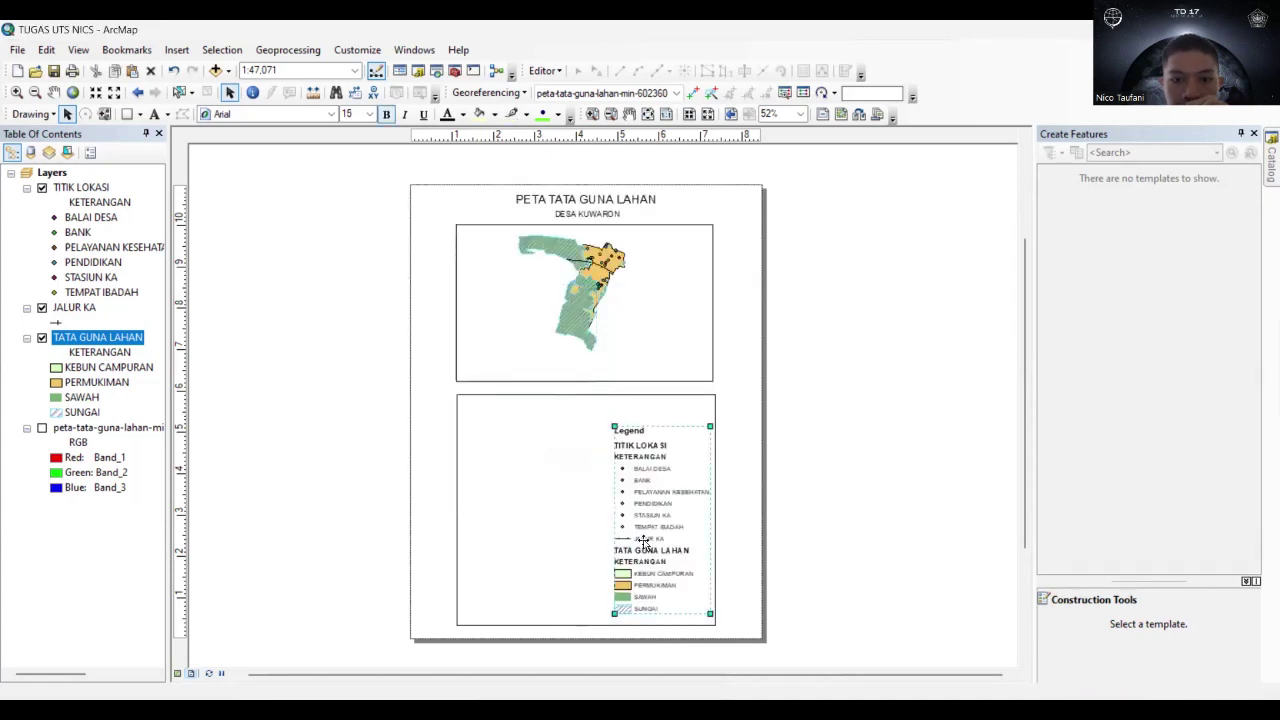
pyautogui.moveTo(541, 529); pyautogui.dragTo(503, 521)
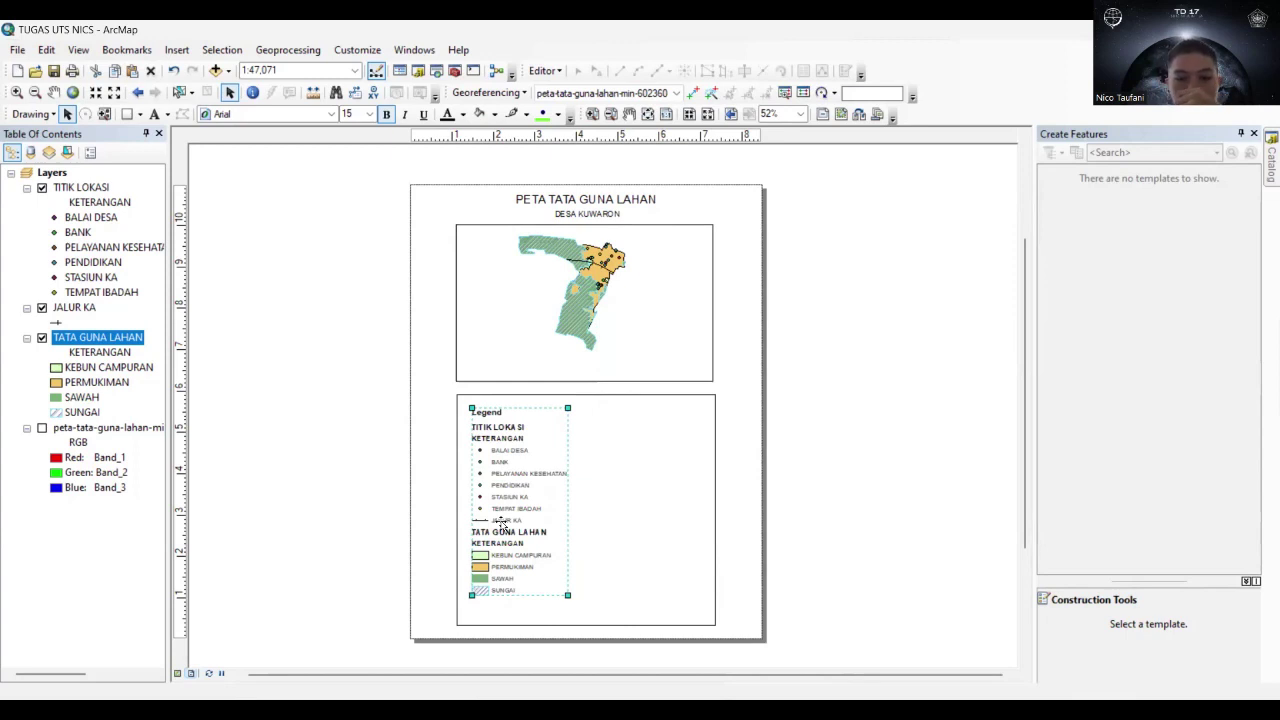
pyautogui.moveTo(567, 595); pyautogui.dragTo(577, 624)
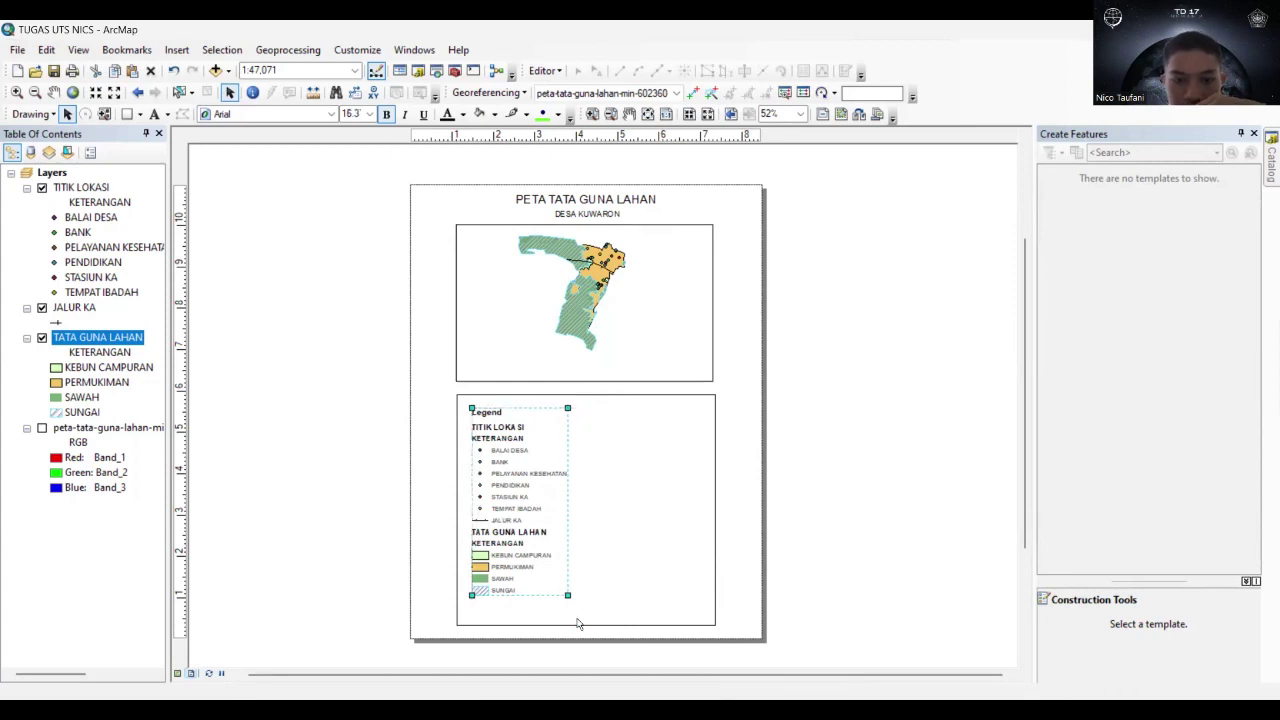
pyautogui.click(679, 485)
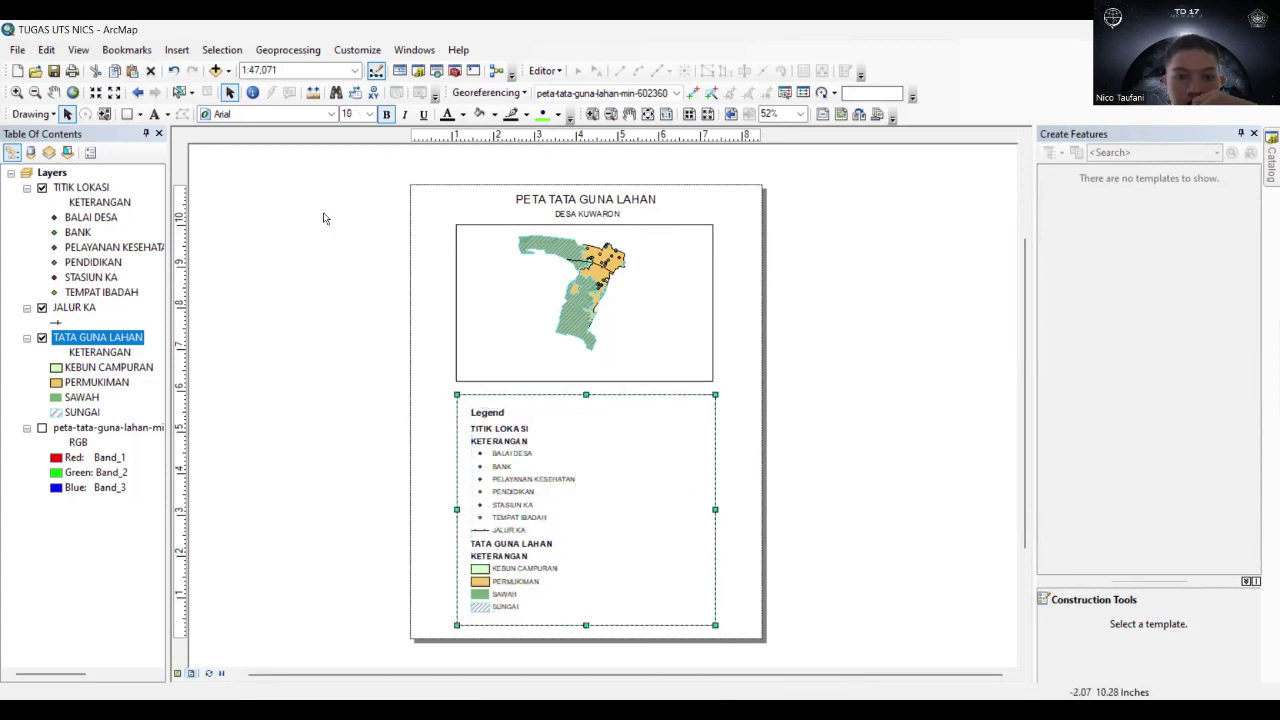
# Insert the previewed compass north arrow labelled N, E, S and W, and place it in the upper-right corner of the legend box.
pyautogui.click(190, 53)
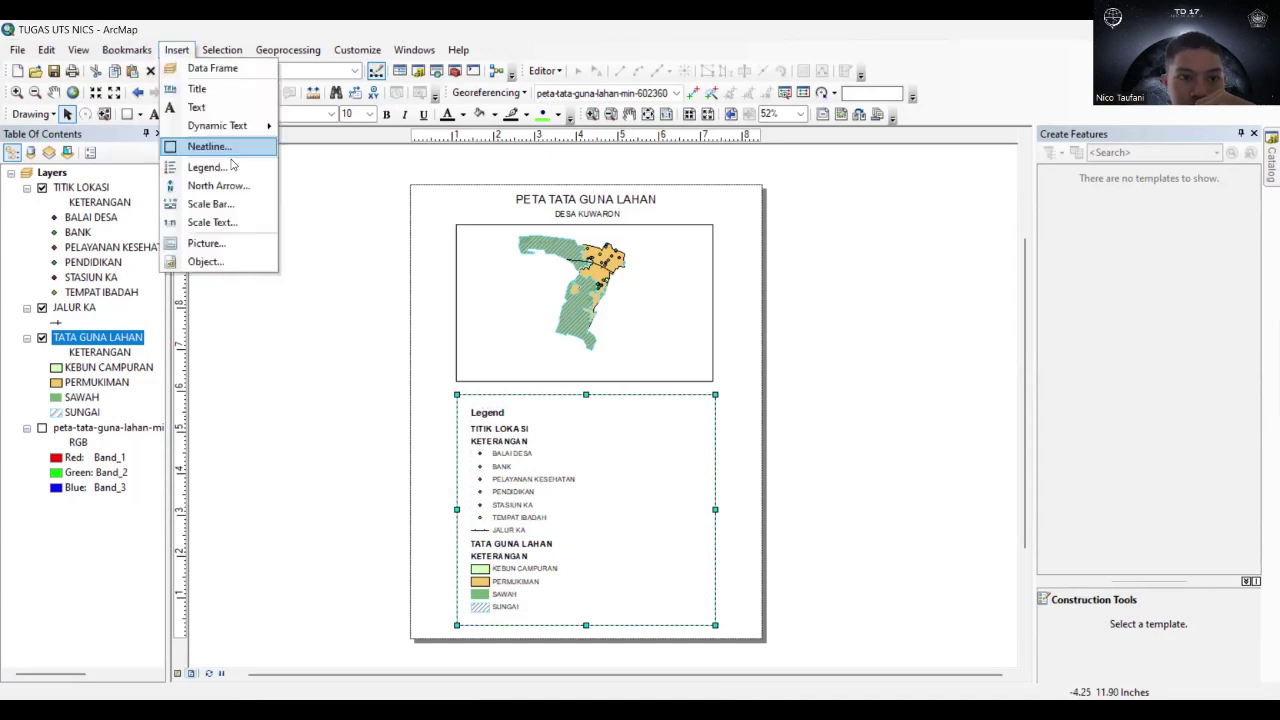
pyautogui.click(212, 185)
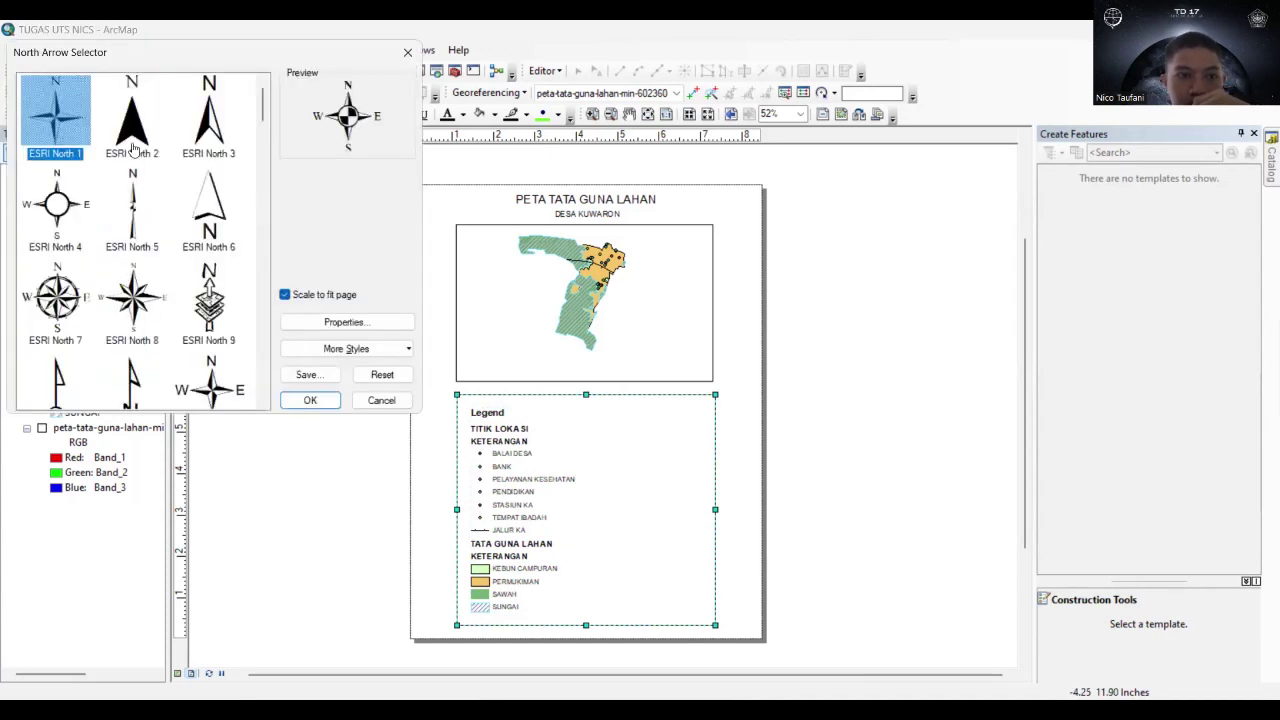
pyautogui.click(322, 402)
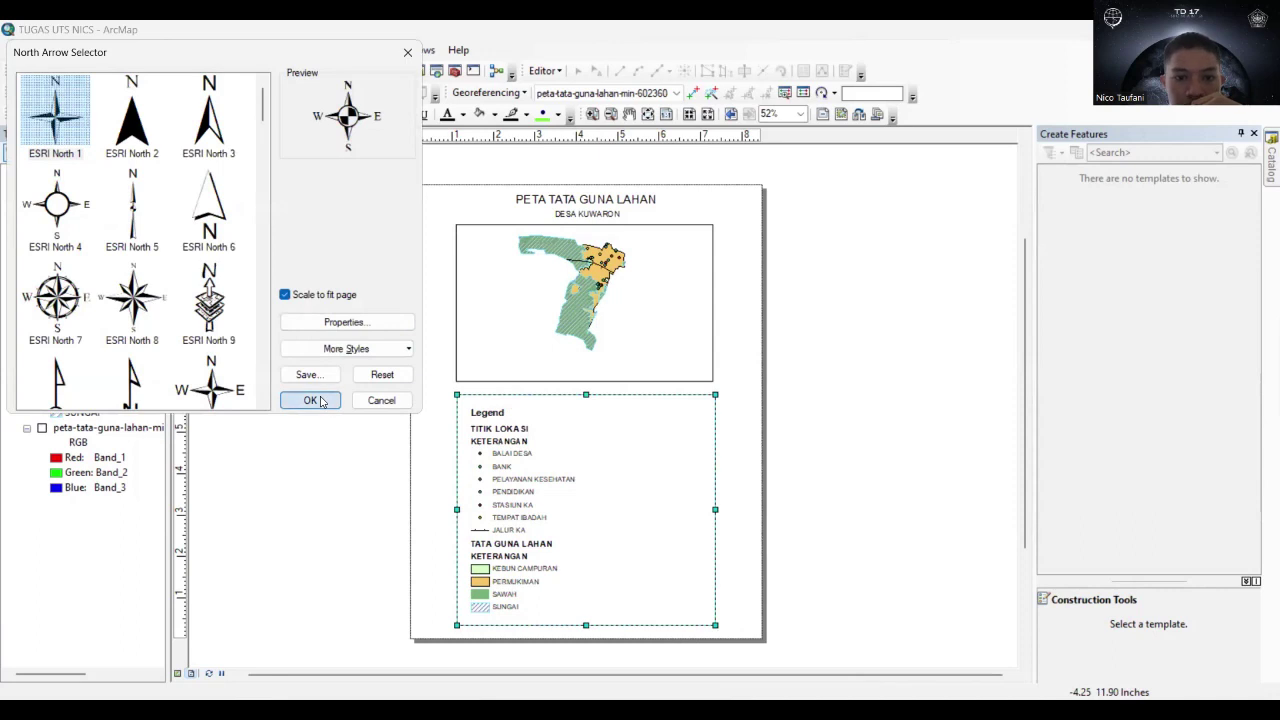
pyautogui.moveTo(514, 456); pyautogui.dragTo(681, 425)
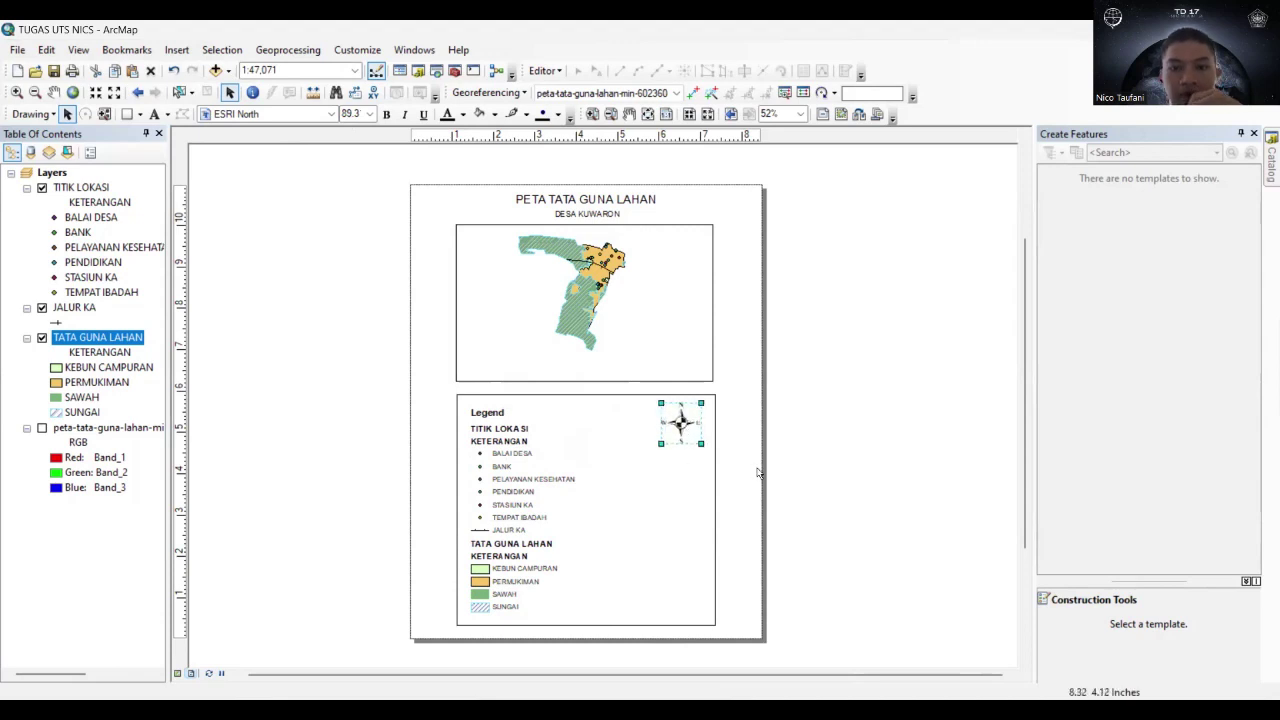
pyautogui.click(751, 430)
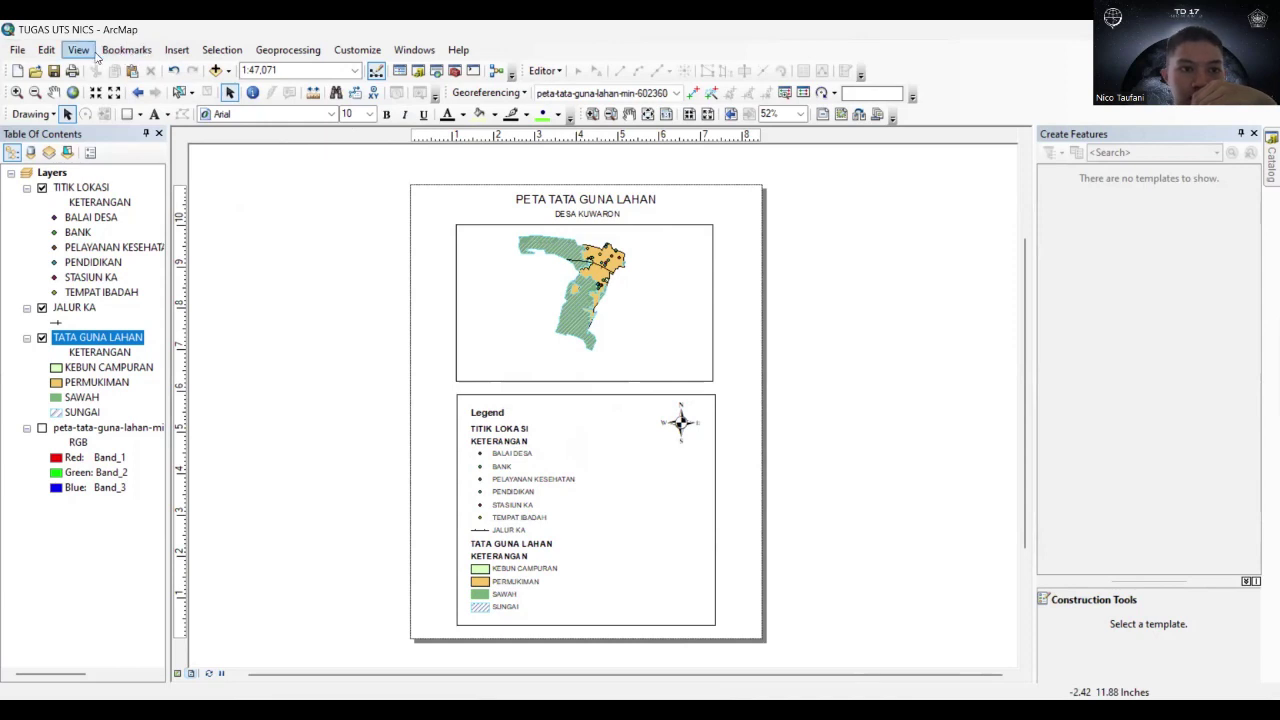
# Choose the Alternating Scale Bar 1 style for a new scale bar on the layout.
pyautogui.click(176, 50)
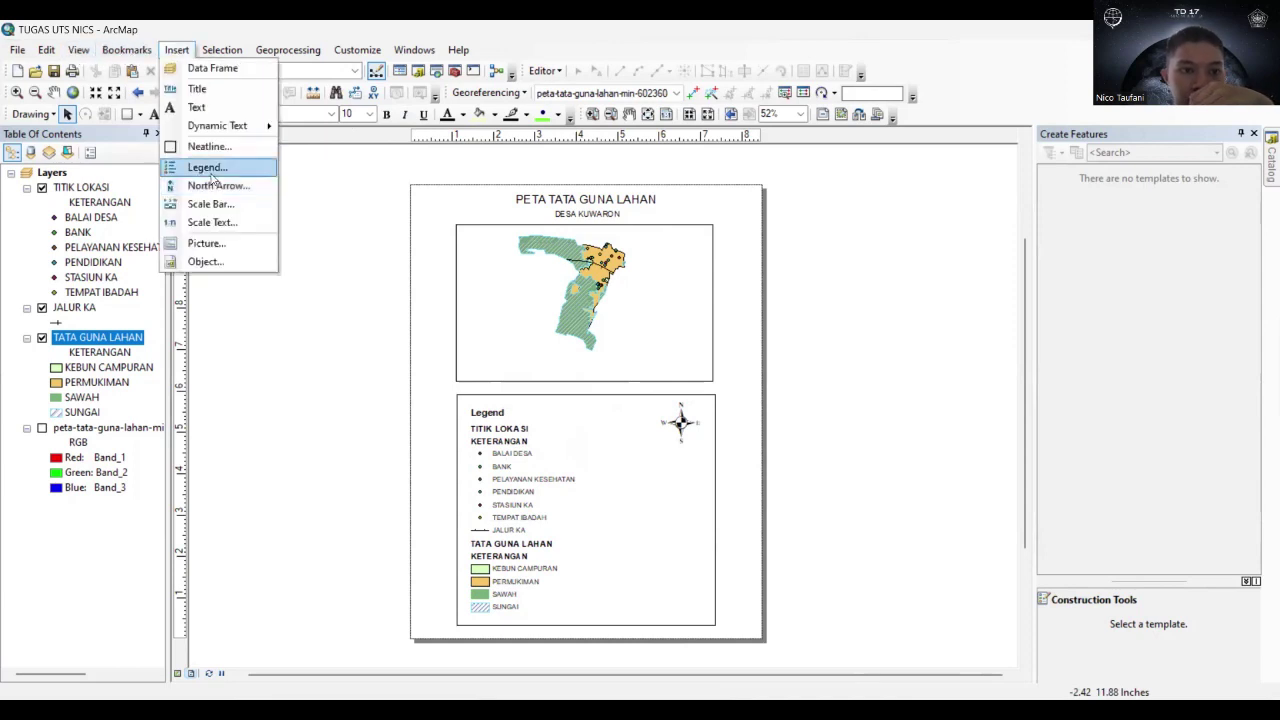
pyautogui.click(226, 202)
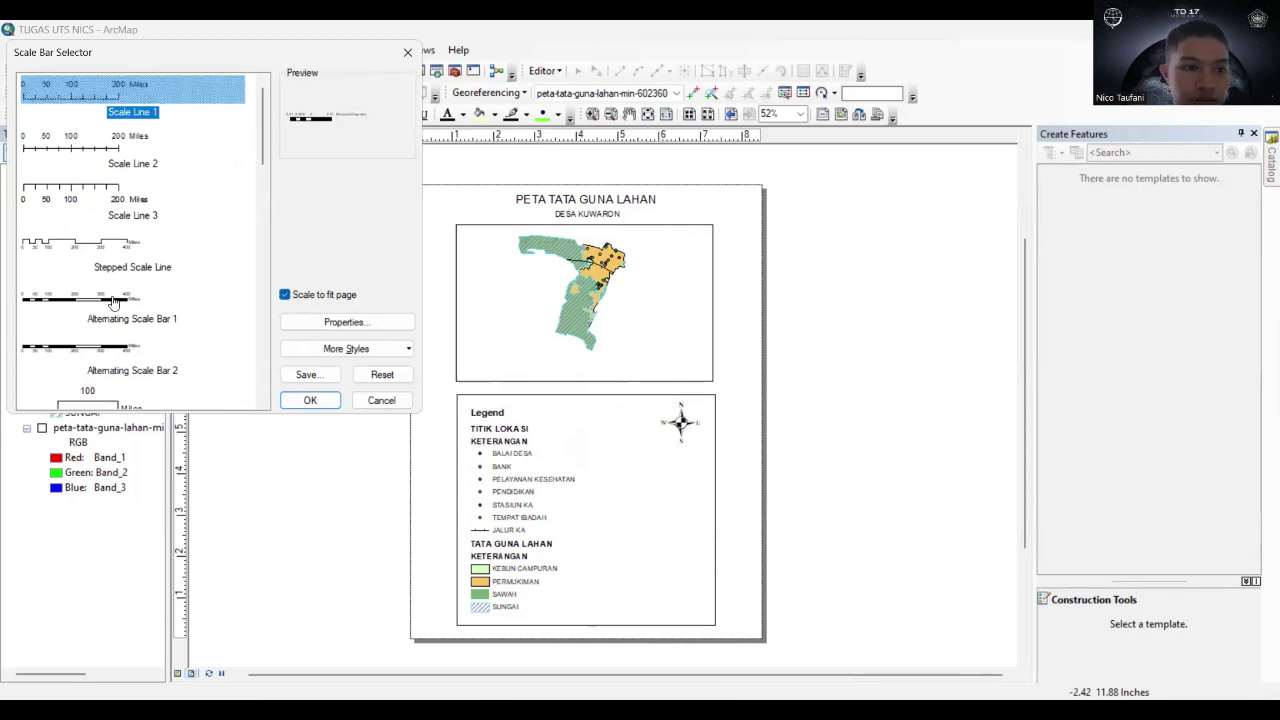
pyautogui.scroll(-3, 113, 302)
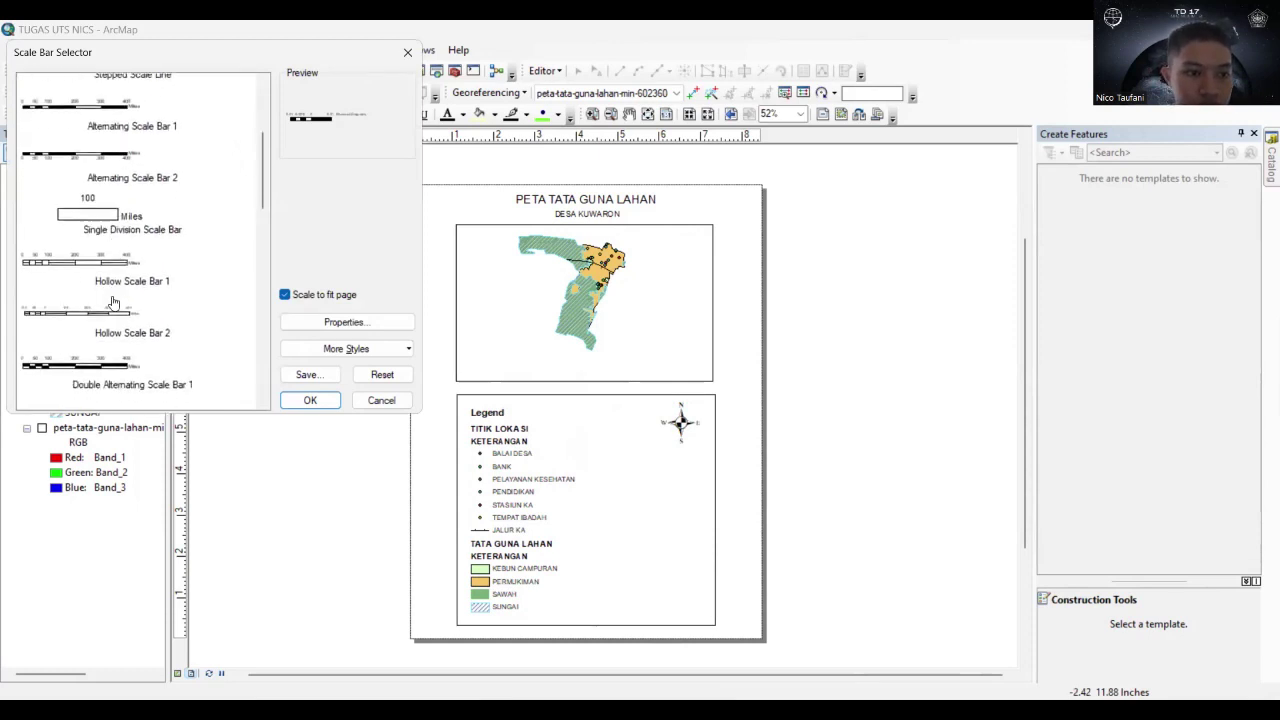
pyautogui.scroll(2, 113, 302)
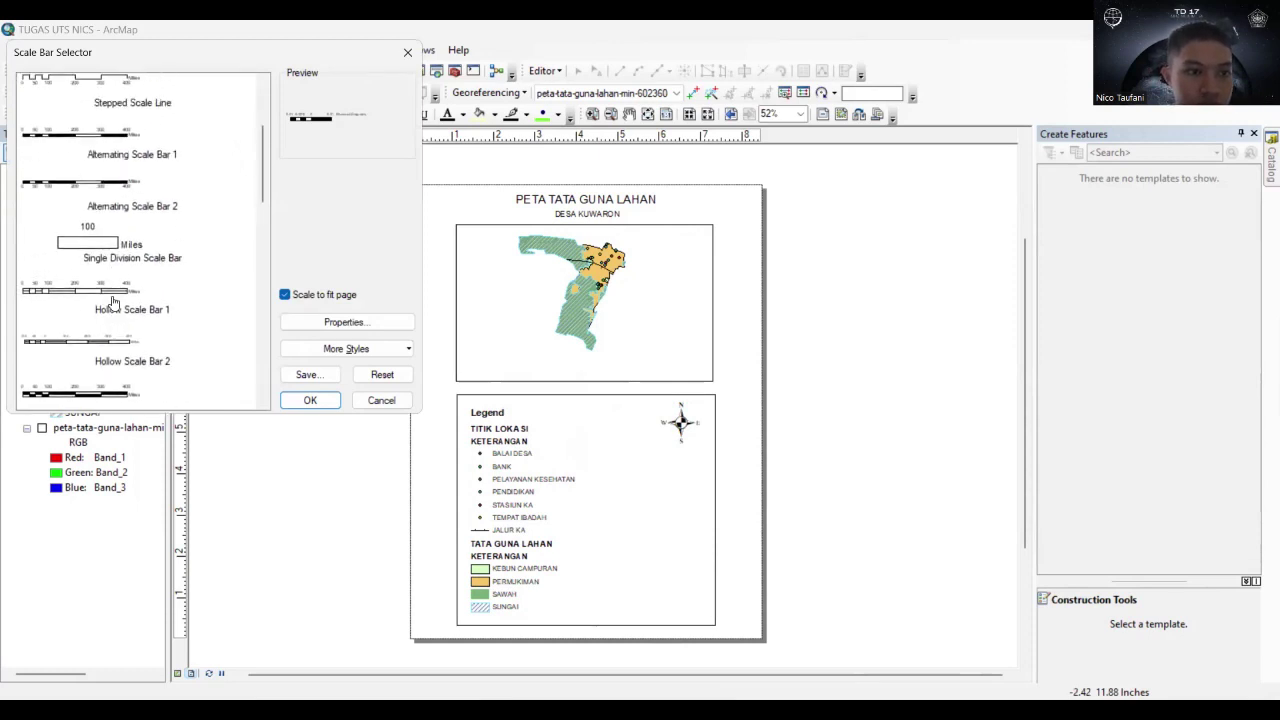
pyautogui.click(104, 160)
pyautogui.click(311, 400)
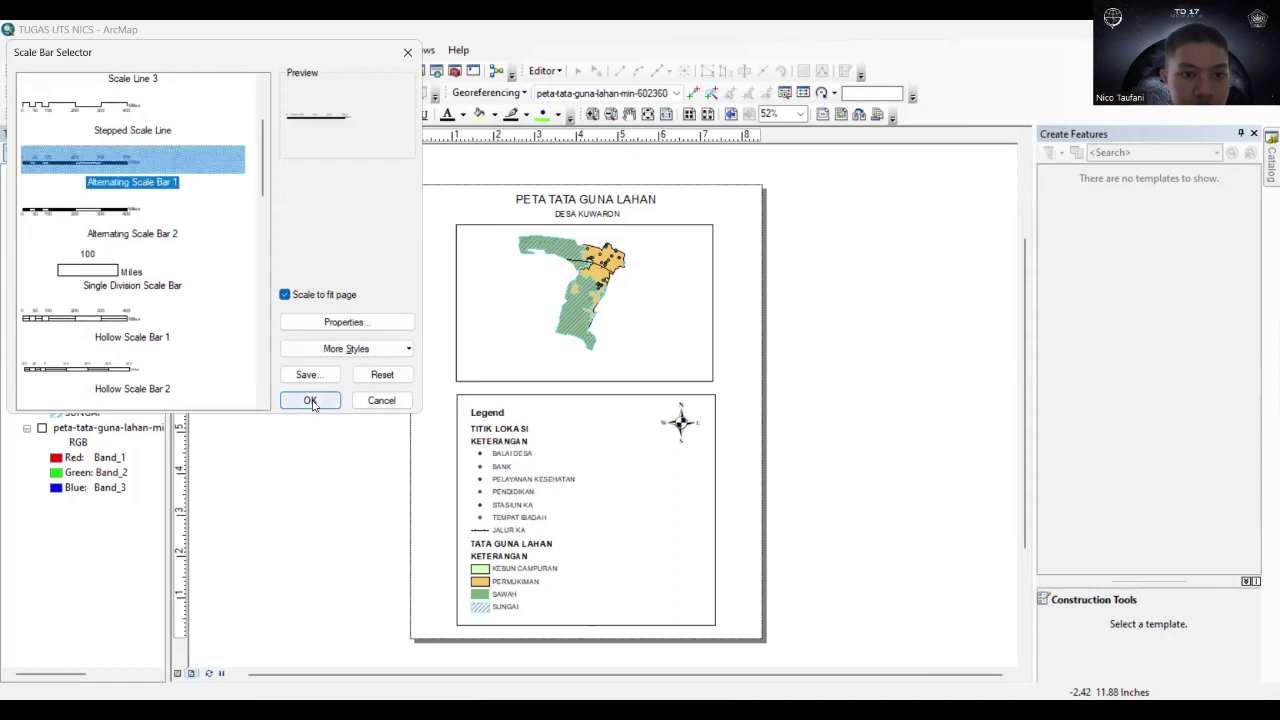
# Set the scale bar's division units to Kilometers, insert it, and place it in the lower-right corner of the legend box.
pyautogui.click(347, 331)
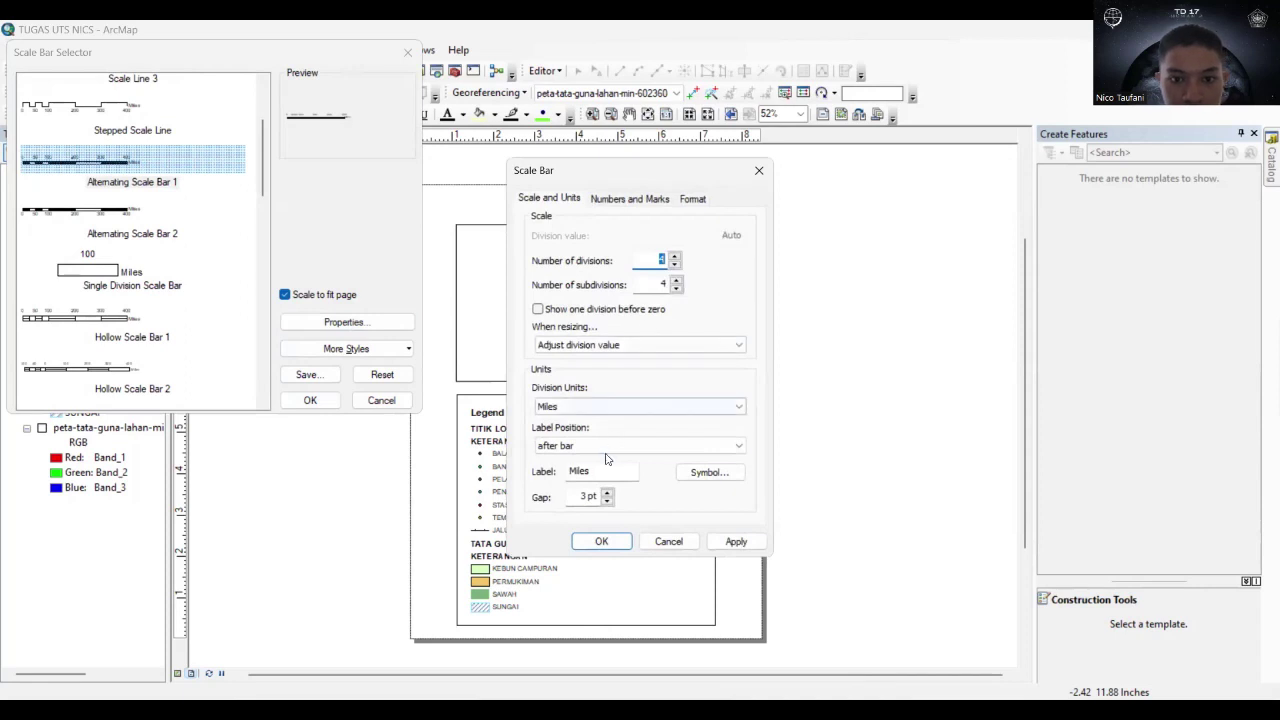
pyautogui.click(598, 410)
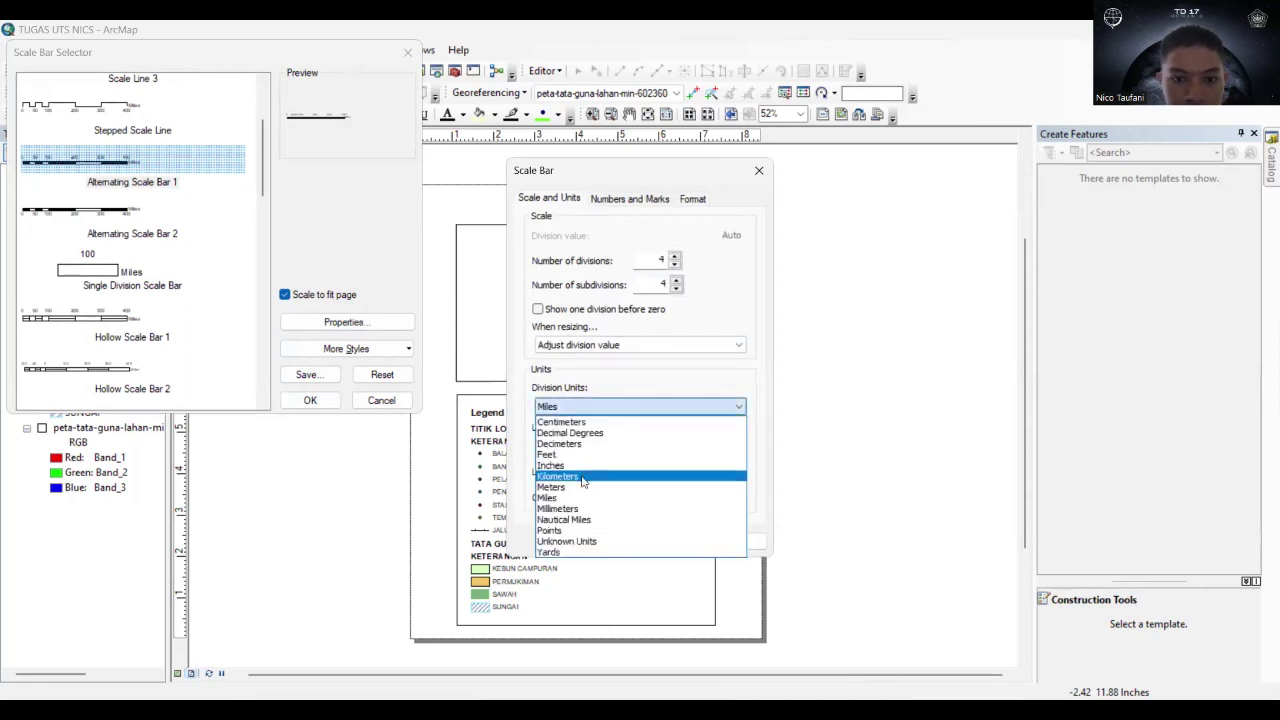
pyautogui.click(583, 481)
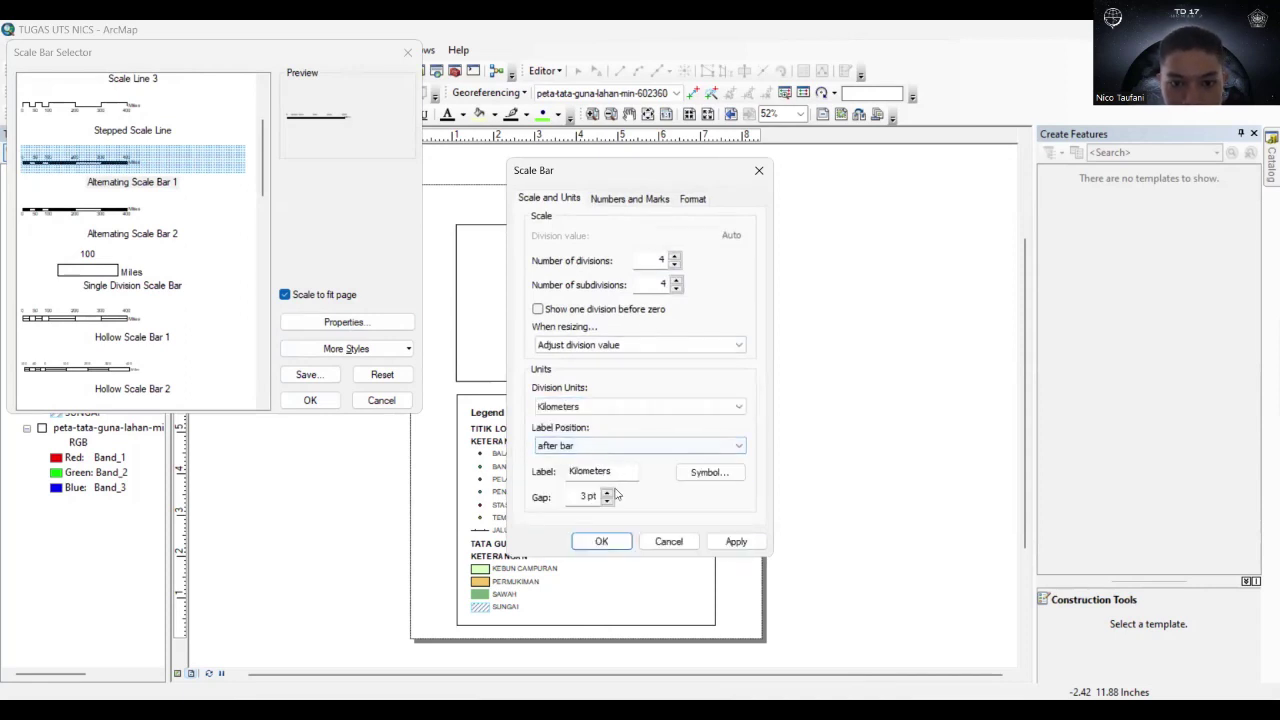
pyautogui.click(617, 202)
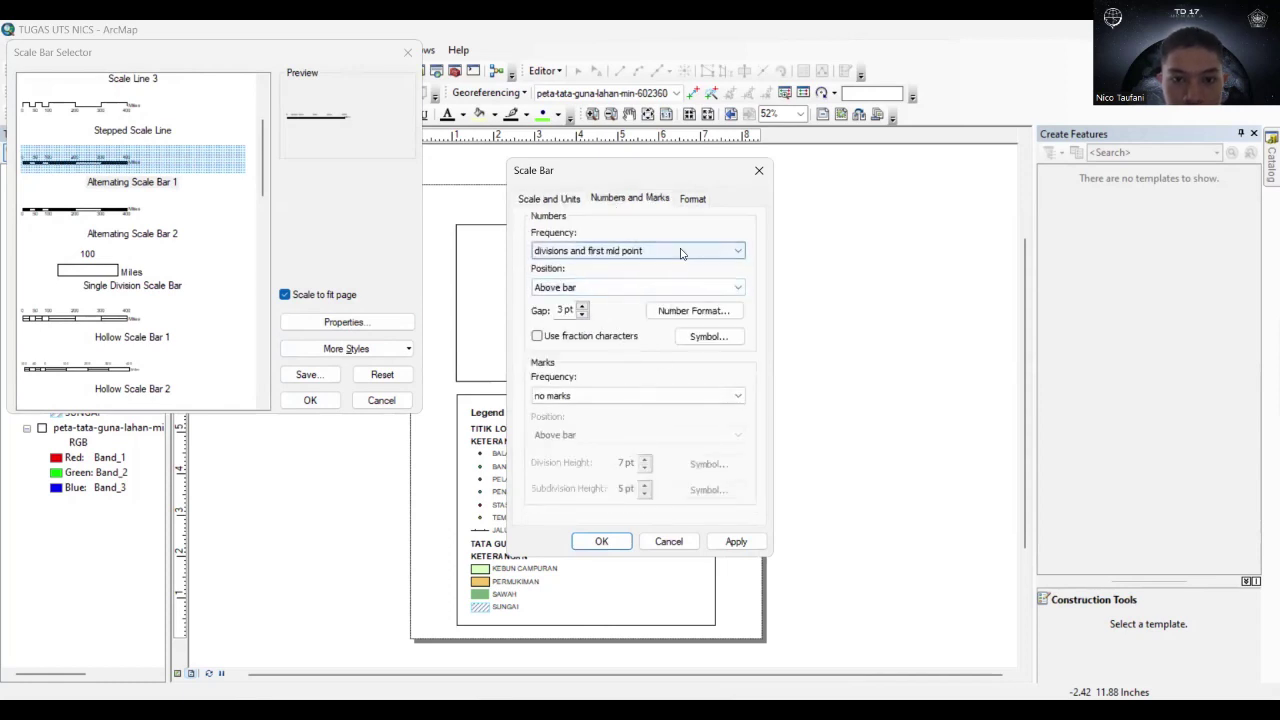
pyautogui.click(688, 203)
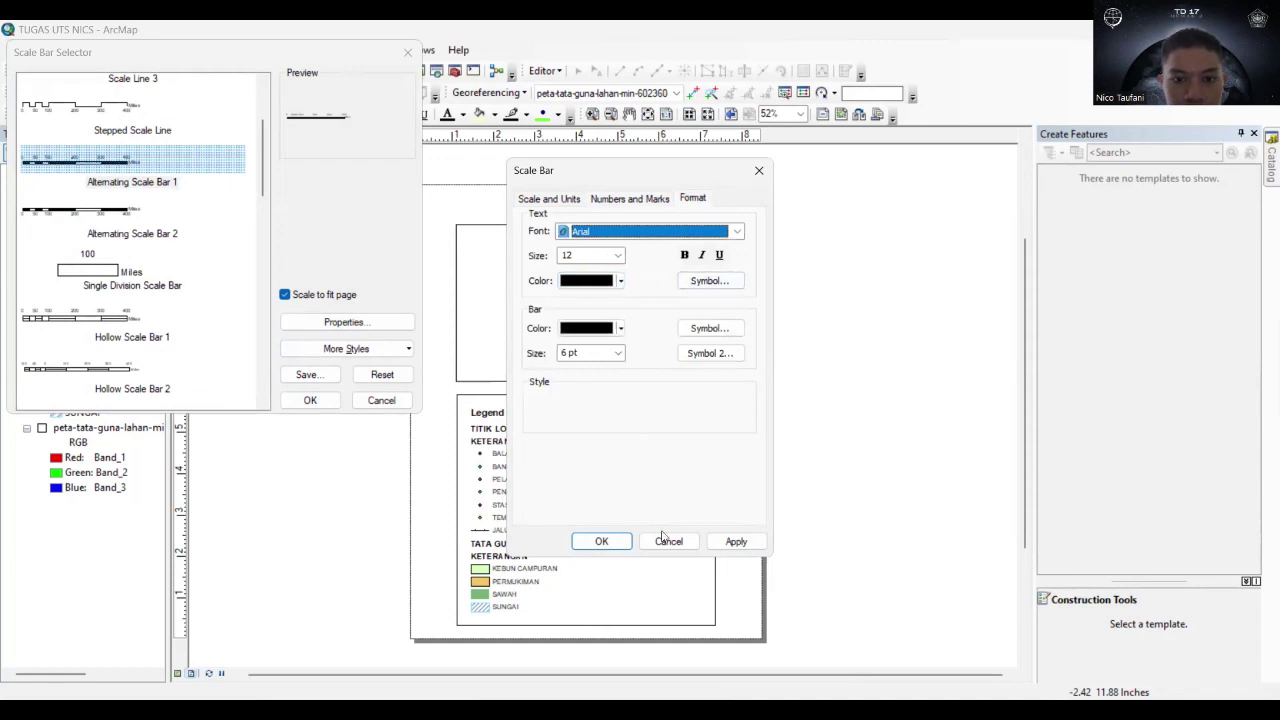
pyautogui.click(735, 541)
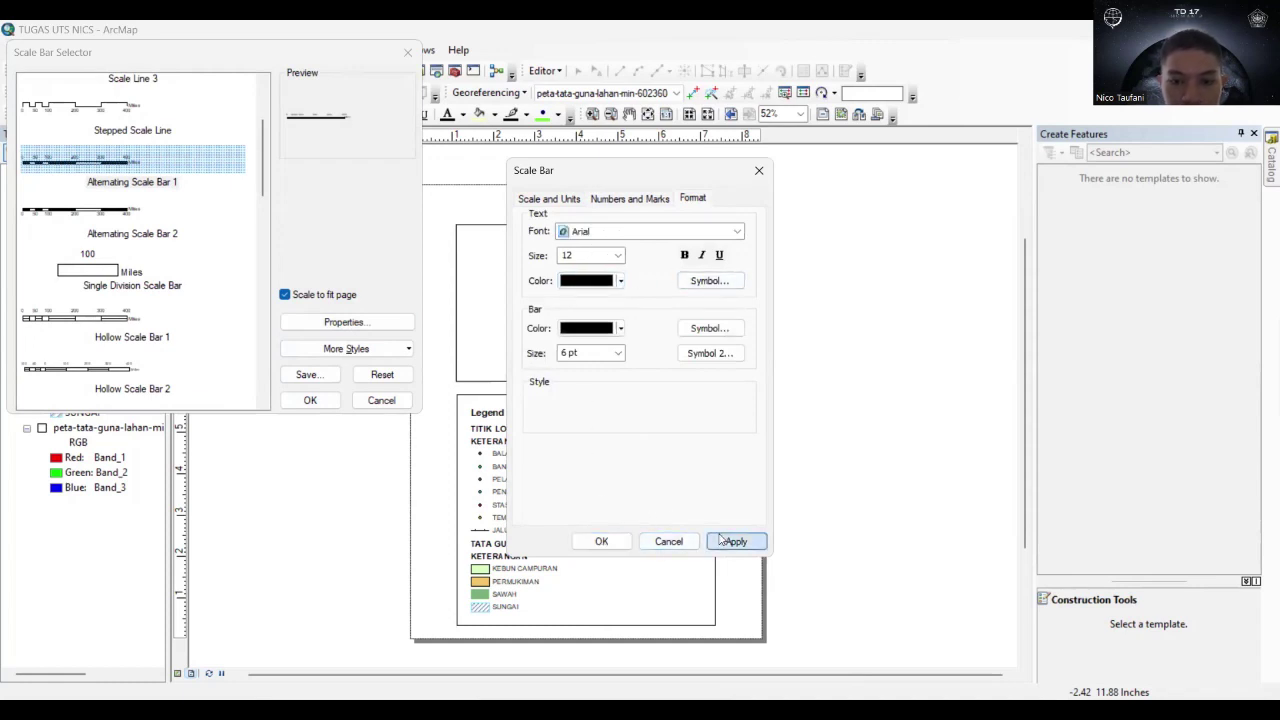
pyautogui.click(617, 541)
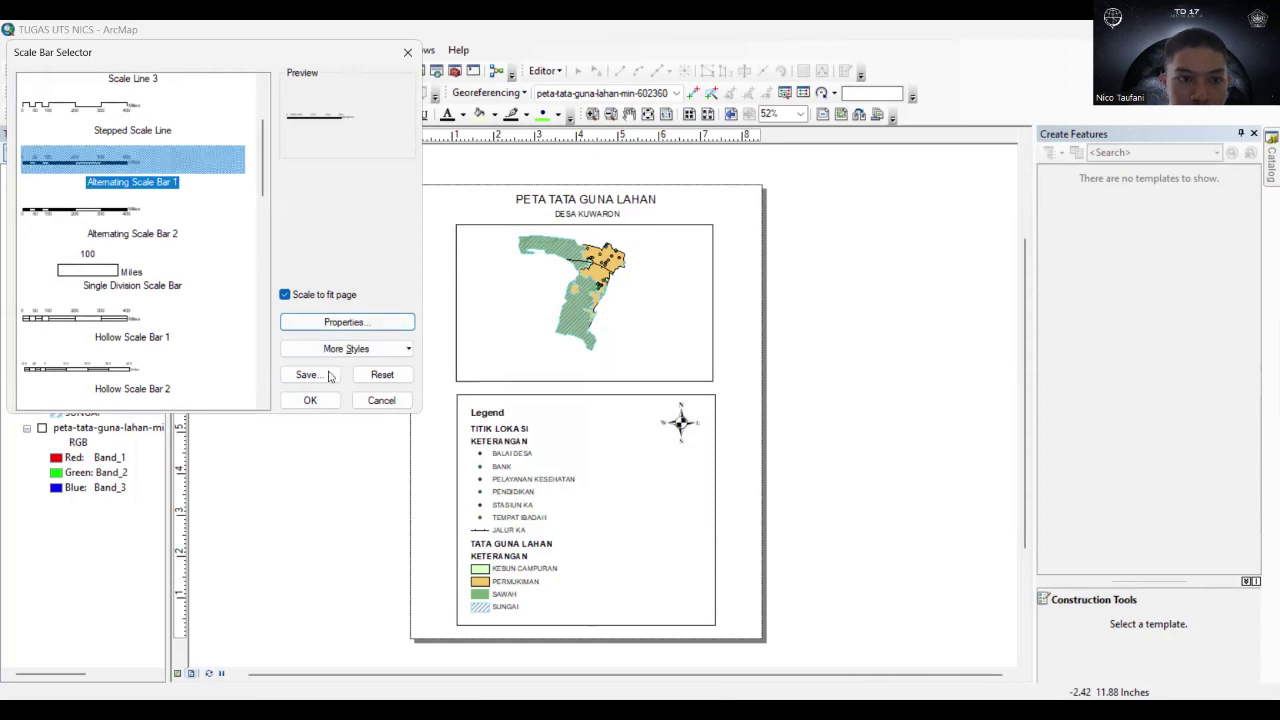
pyautogui.click(310, 400)
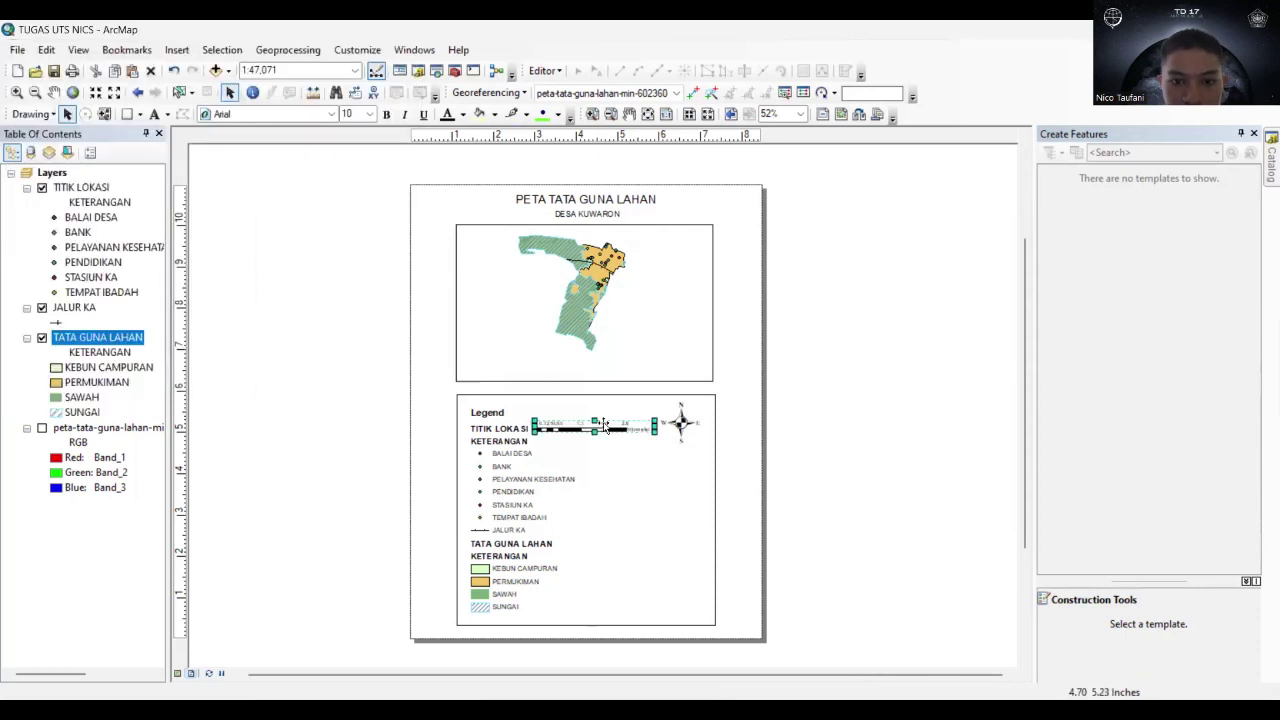
pyautogui.moveTo(604, 425); pyautogui.dragTo(665, 610)
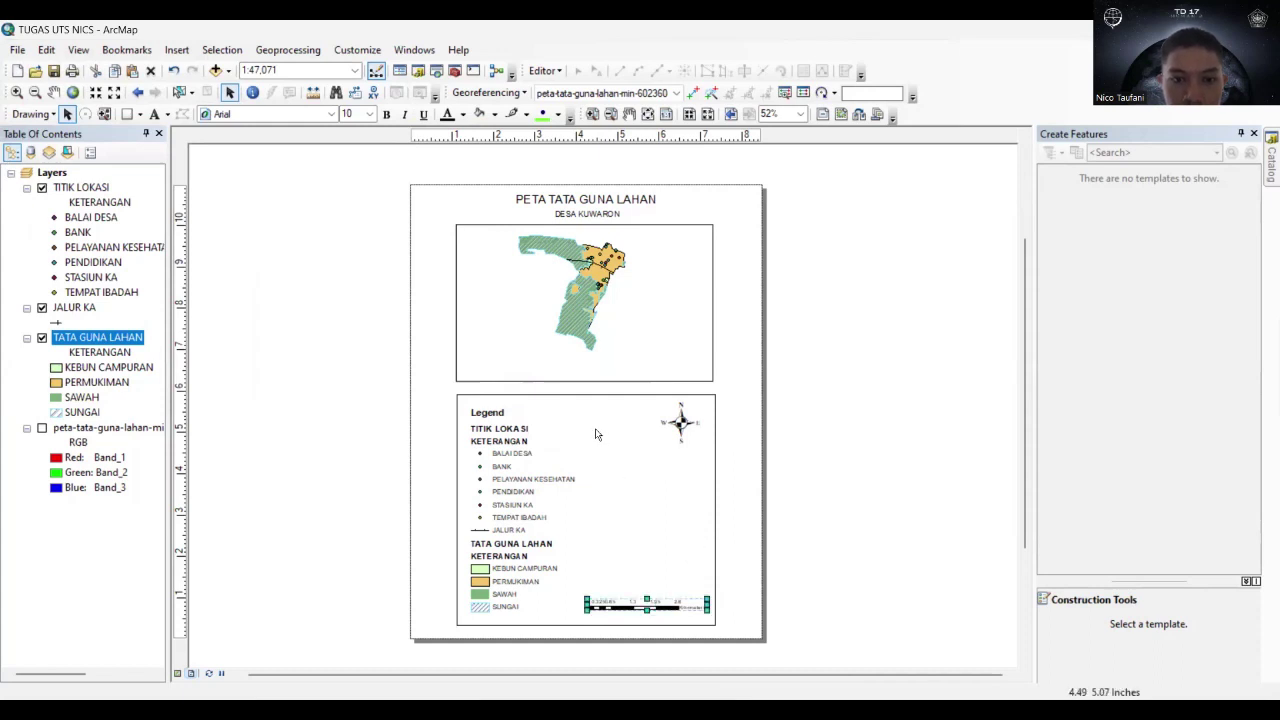
# Shift the neatline box around the legend and the compass north arrow slightly downward.
pyautogui.click(563, 418)
pyautogui.moveTo(563, 418); pyautogui.dragTo(565, 424)
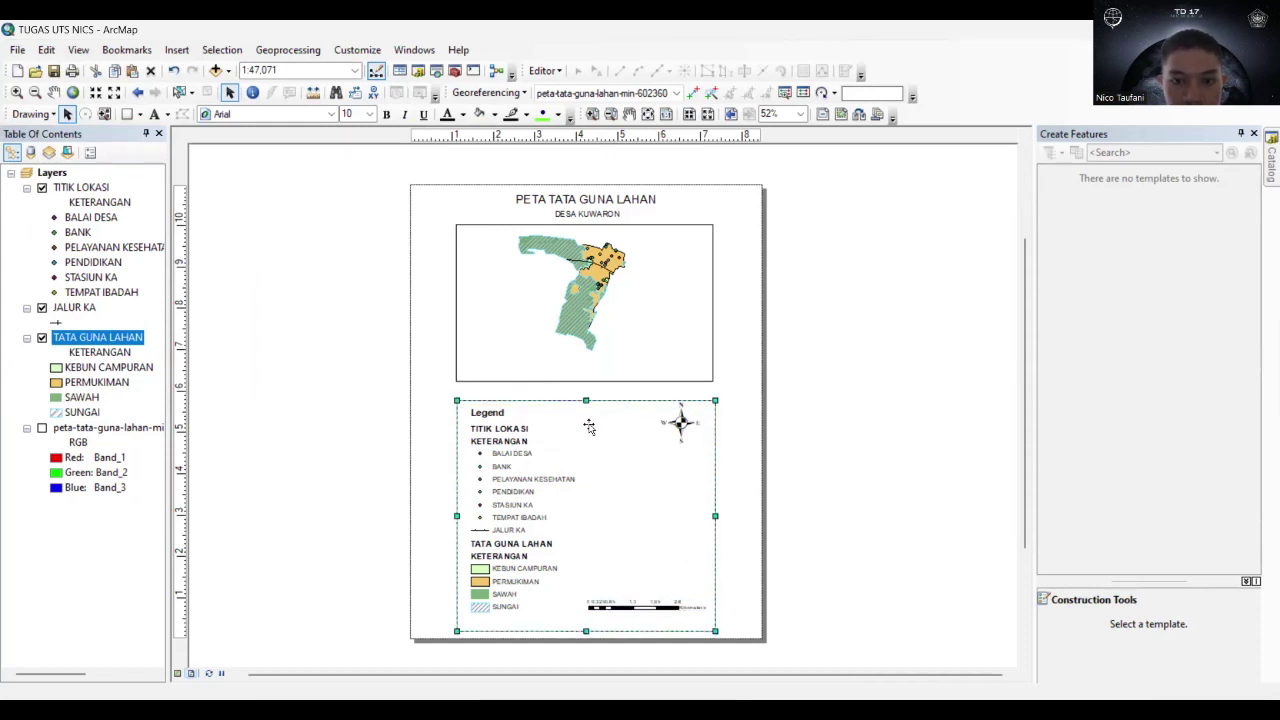
pyautogui.click(680, 422)
pyautogui.moveTo(680, 422); pyautogui.dragTo(681, 430)
# Move the scale bar into the gap between the map frame and the legend box.
pyautogui.click(655, 612)
pyautogui.moveTo(655, 612); pyautogui.dragTo(595, 397)
pyautogui.click(754, 391)
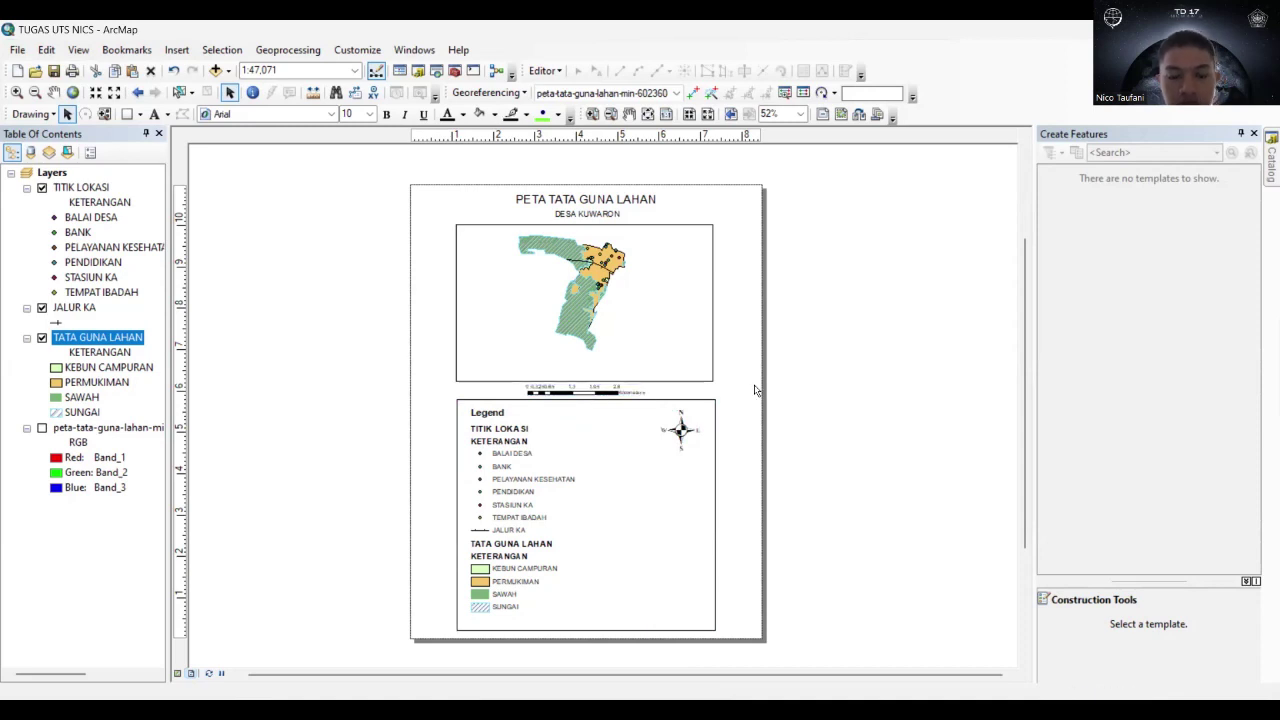
# Insert a scale text in the Centimeters = Meters style and place it just below the north arrow.
pyautogui.click(177, 50)
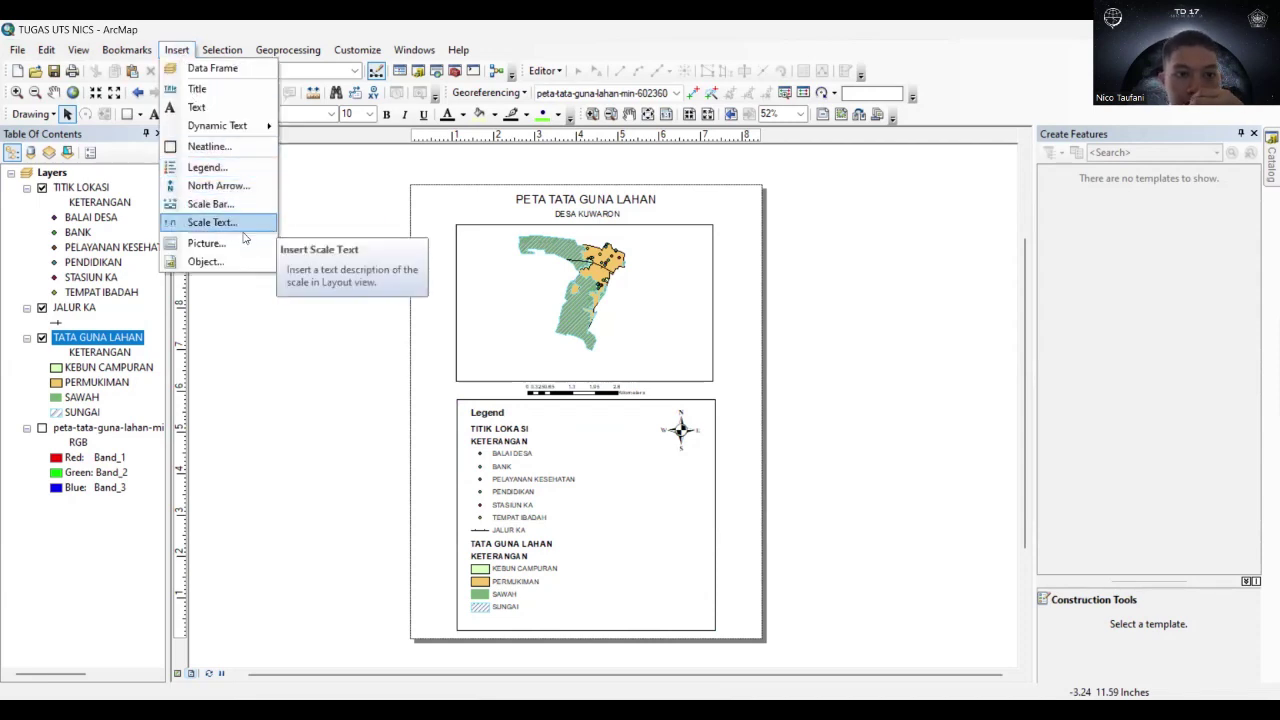
pyautogui.click(225, 229)
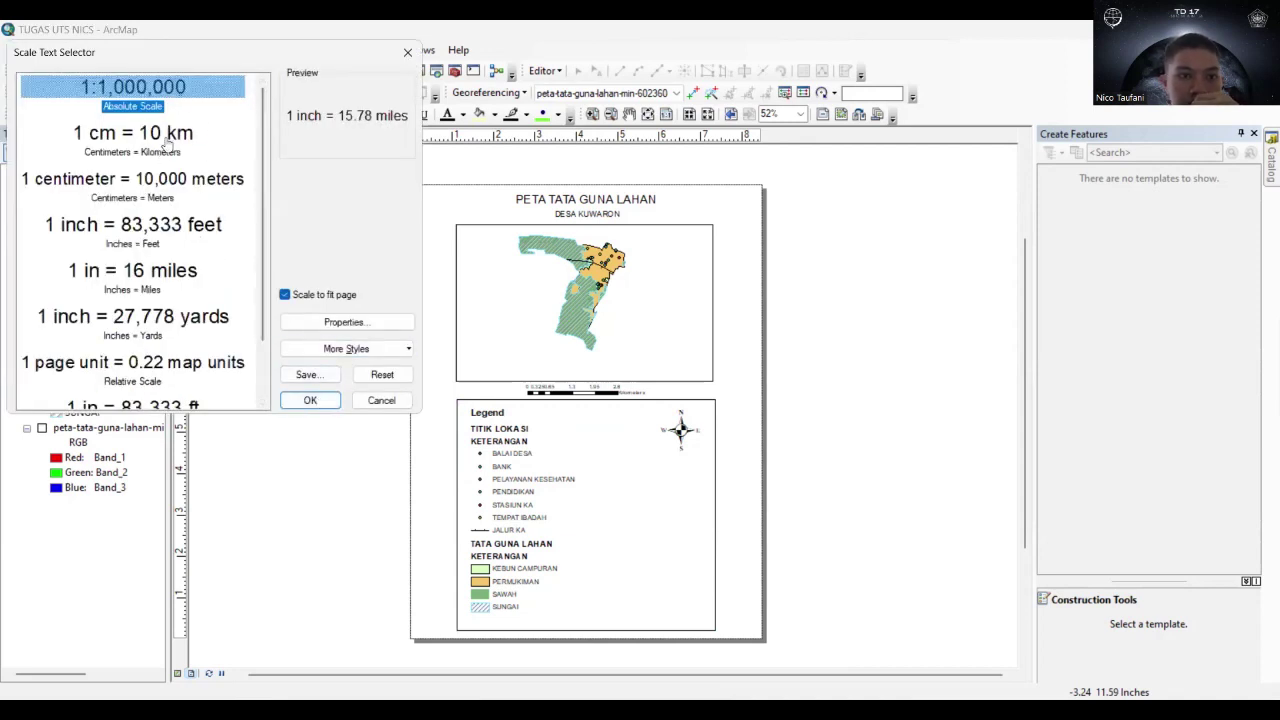
pyautogui.click(142, 148)
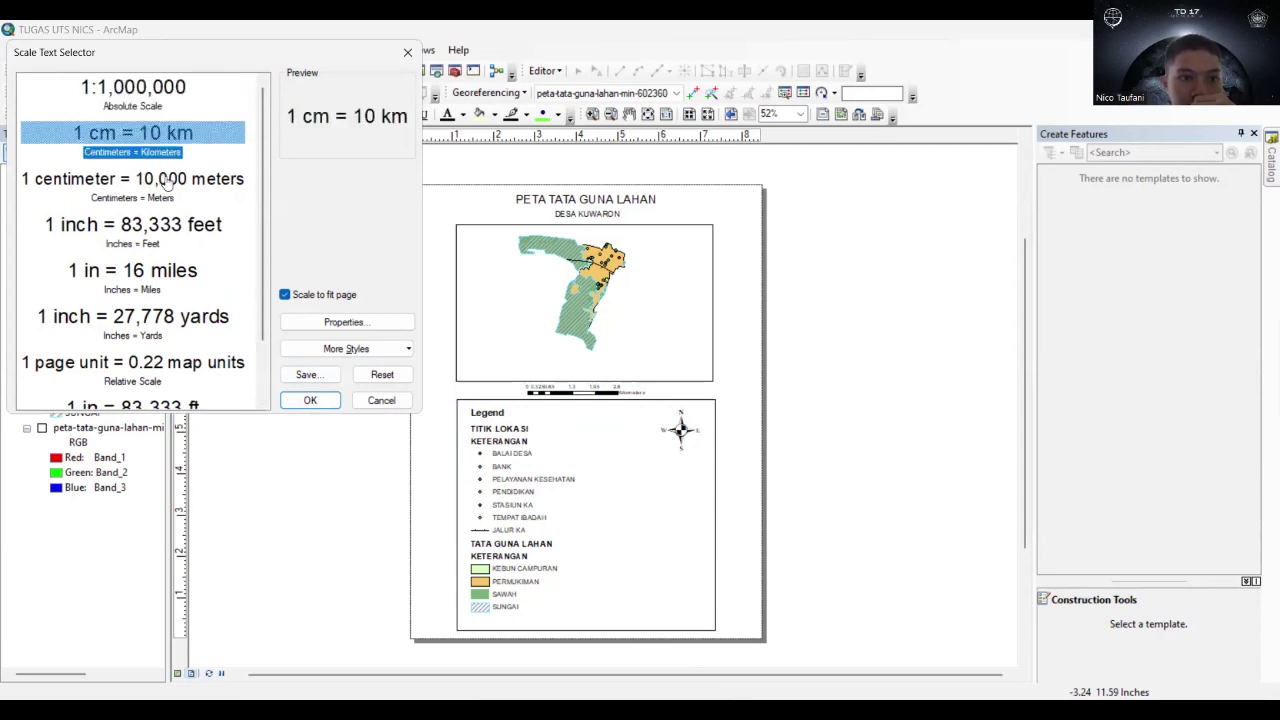
pyautogui.click(166, 182)
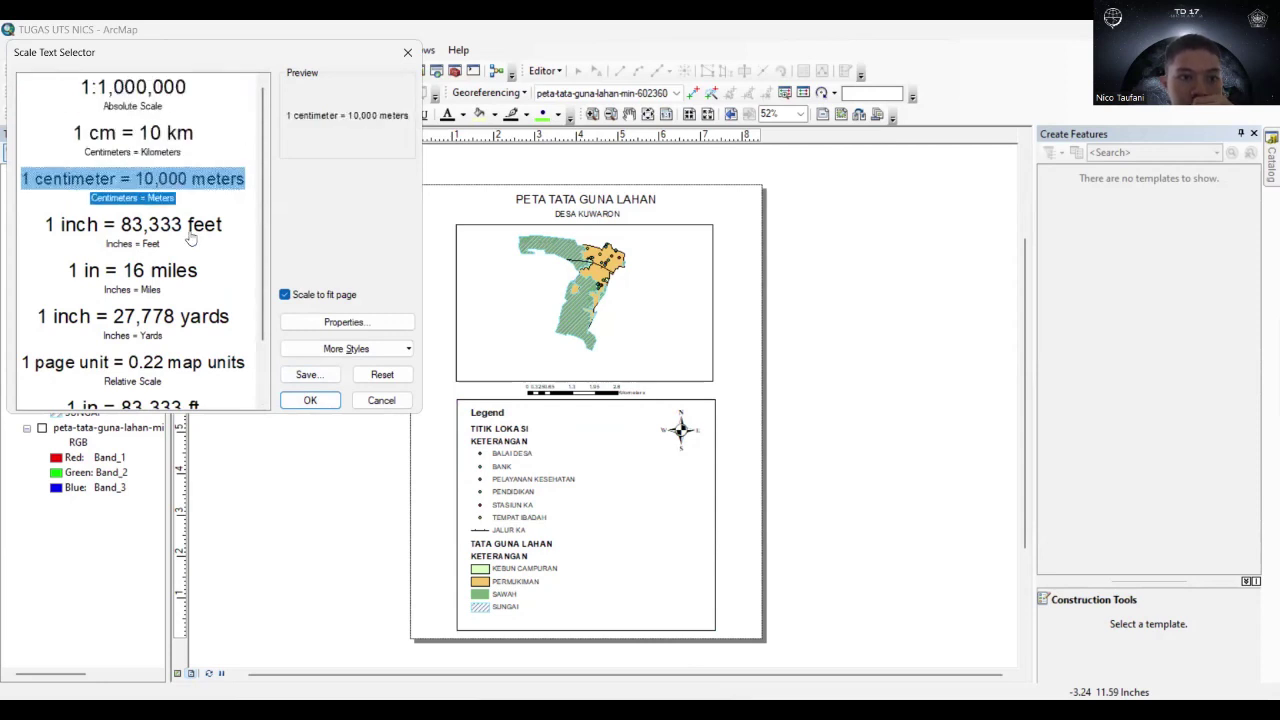
pyautogui.click(312, 400)
pyautogui.moveTo(546, 418); pyautogui.dragTo(674, 462)
pyautogui.click(756, 513)
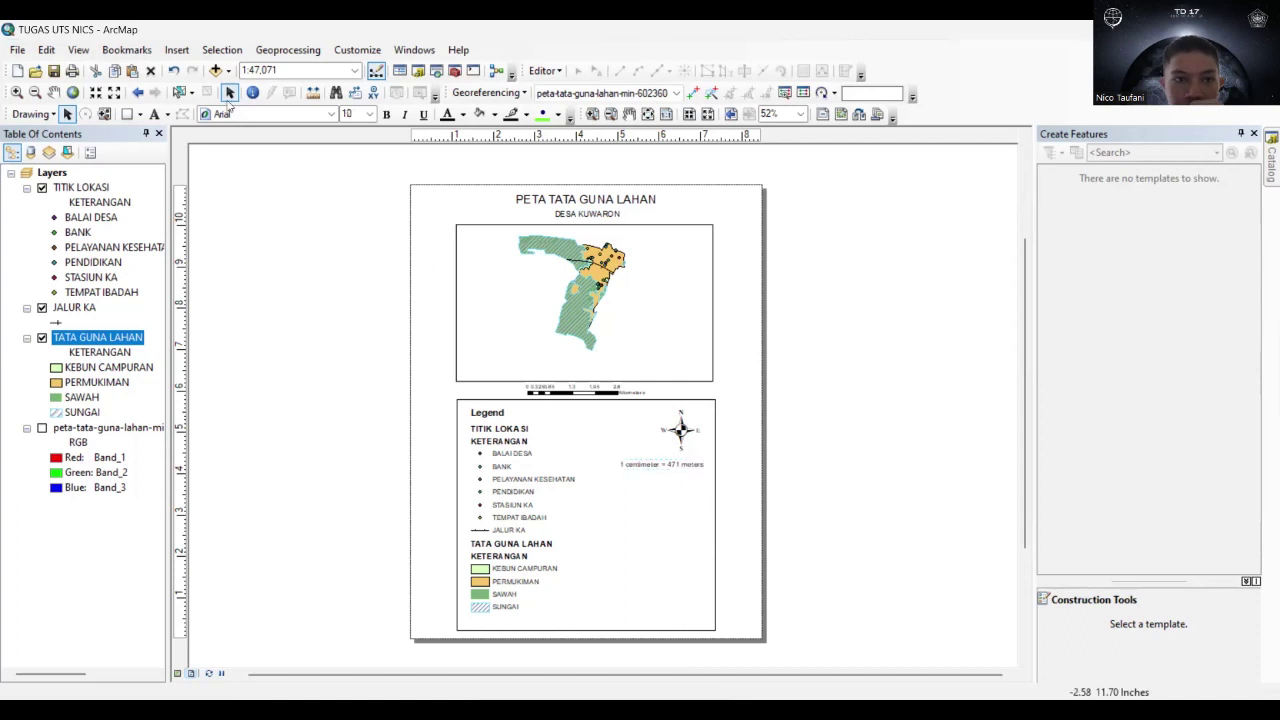
# Insert the picture LOGO_STTD-removebg-preview, shrink it to about 1.57 by 1.41 in, and place it inside the legend box.
pyautogui.click(174, 55)
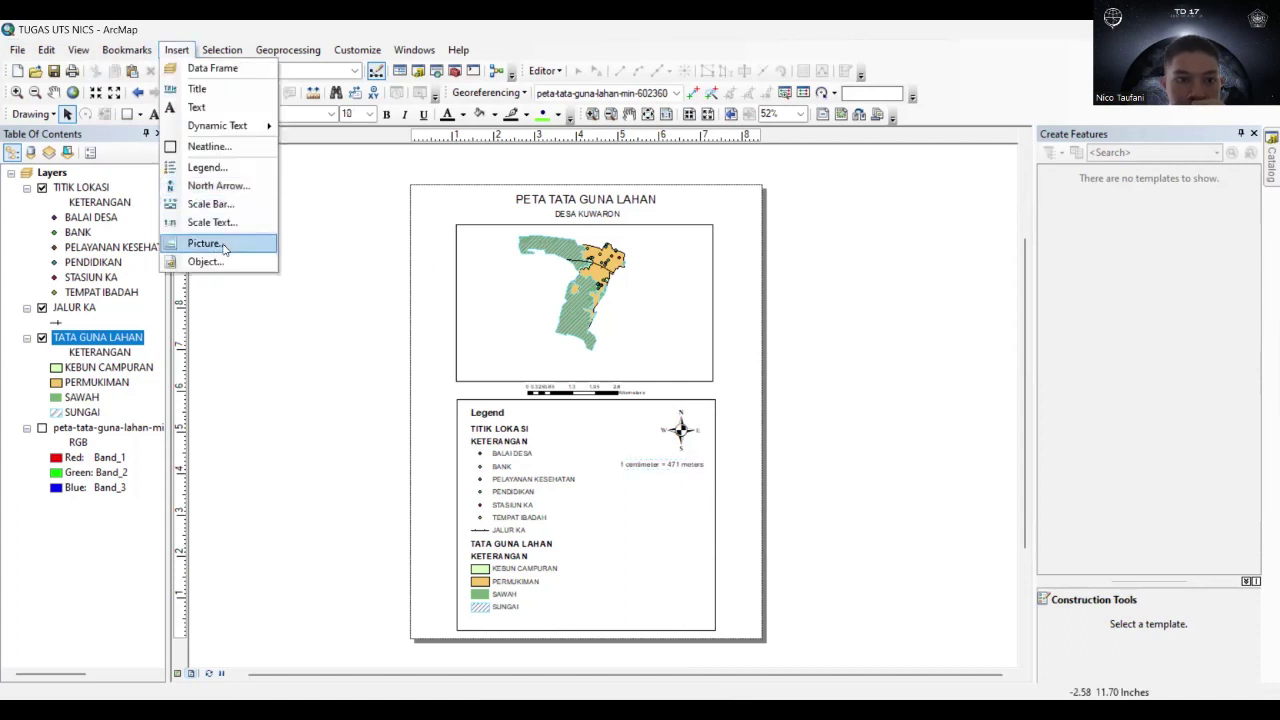
pyautogui.click(222, 246)
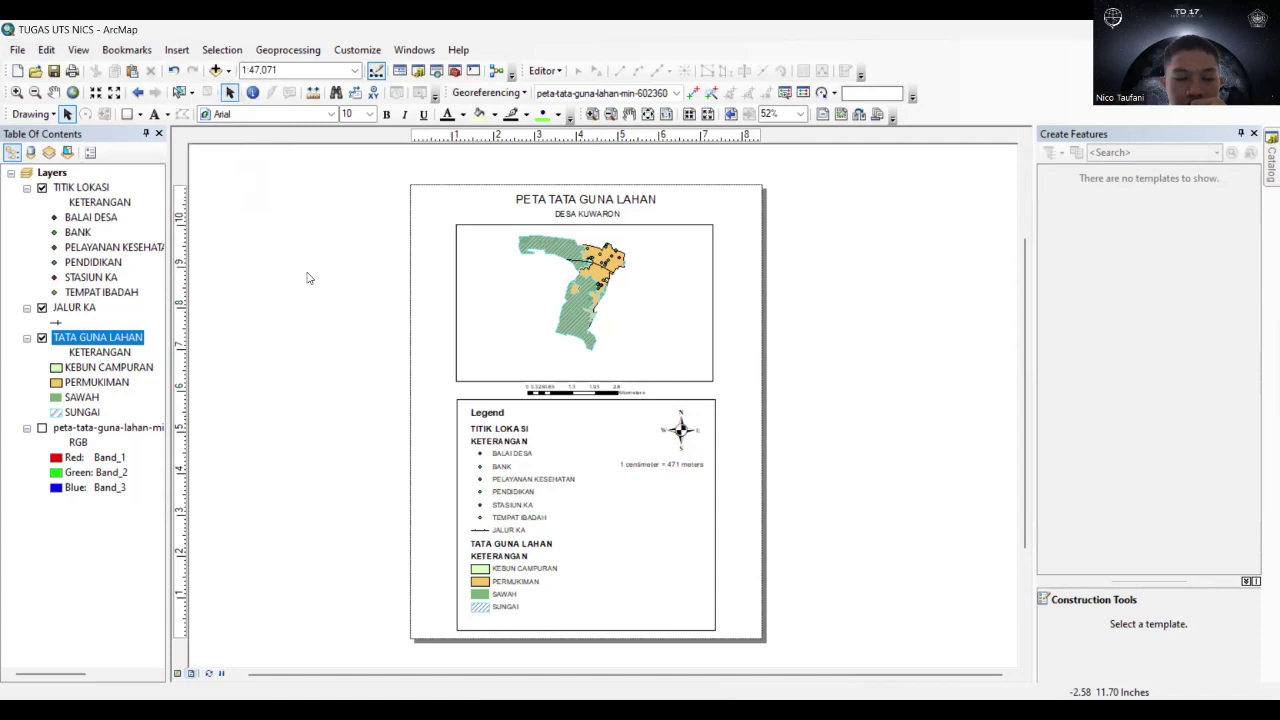
pyautogui.click(800, 410)
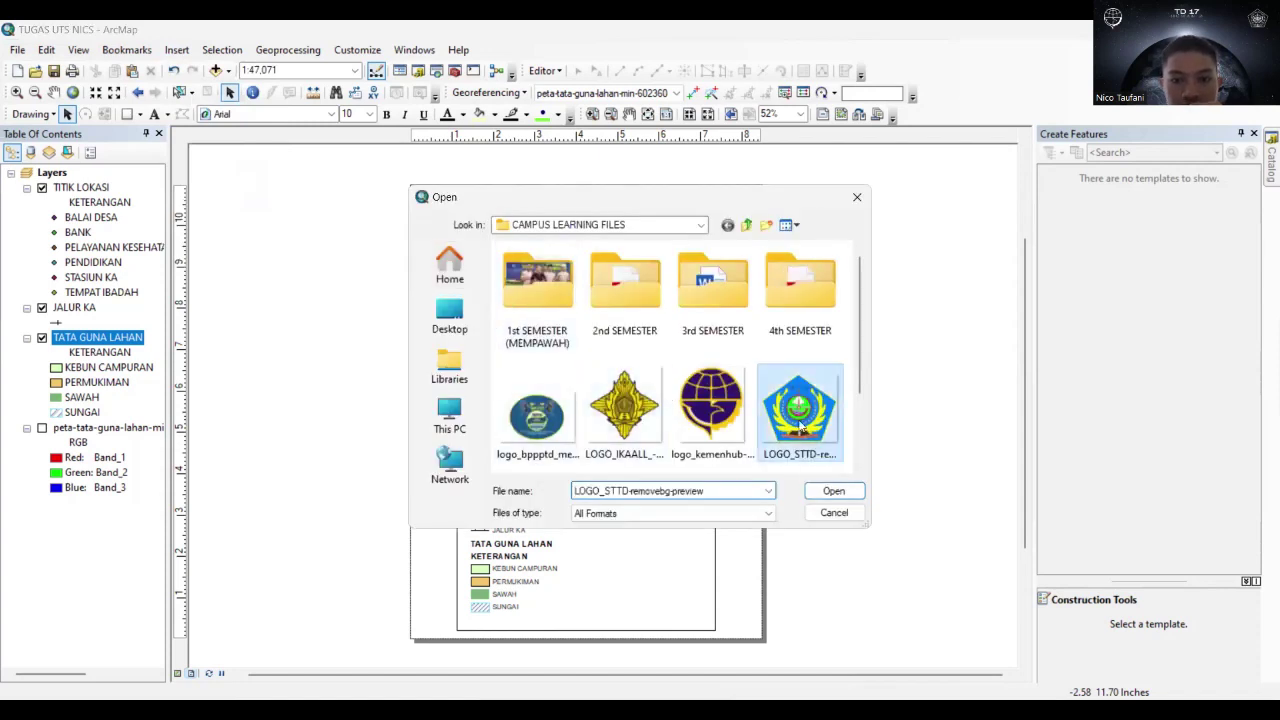
pyautogui.click(833, 491)
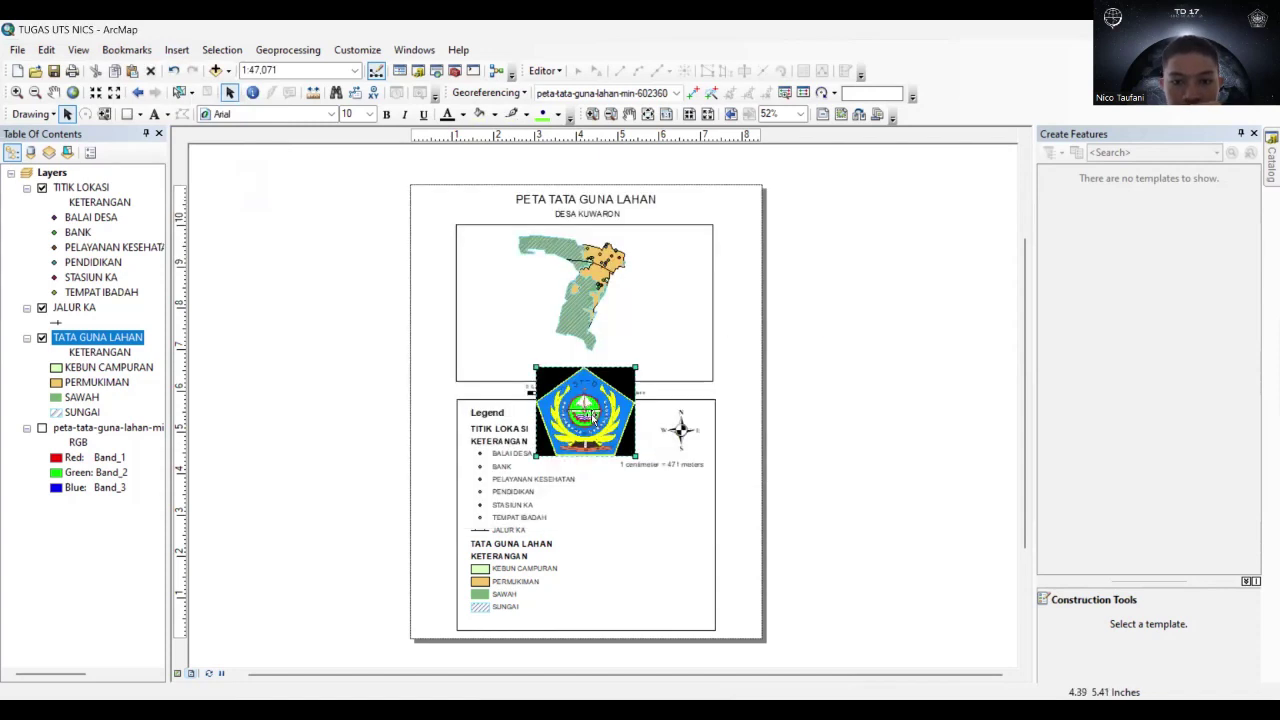
pyautogui.moveTo(645, 468); pyautogui.dragTo(669, 555)
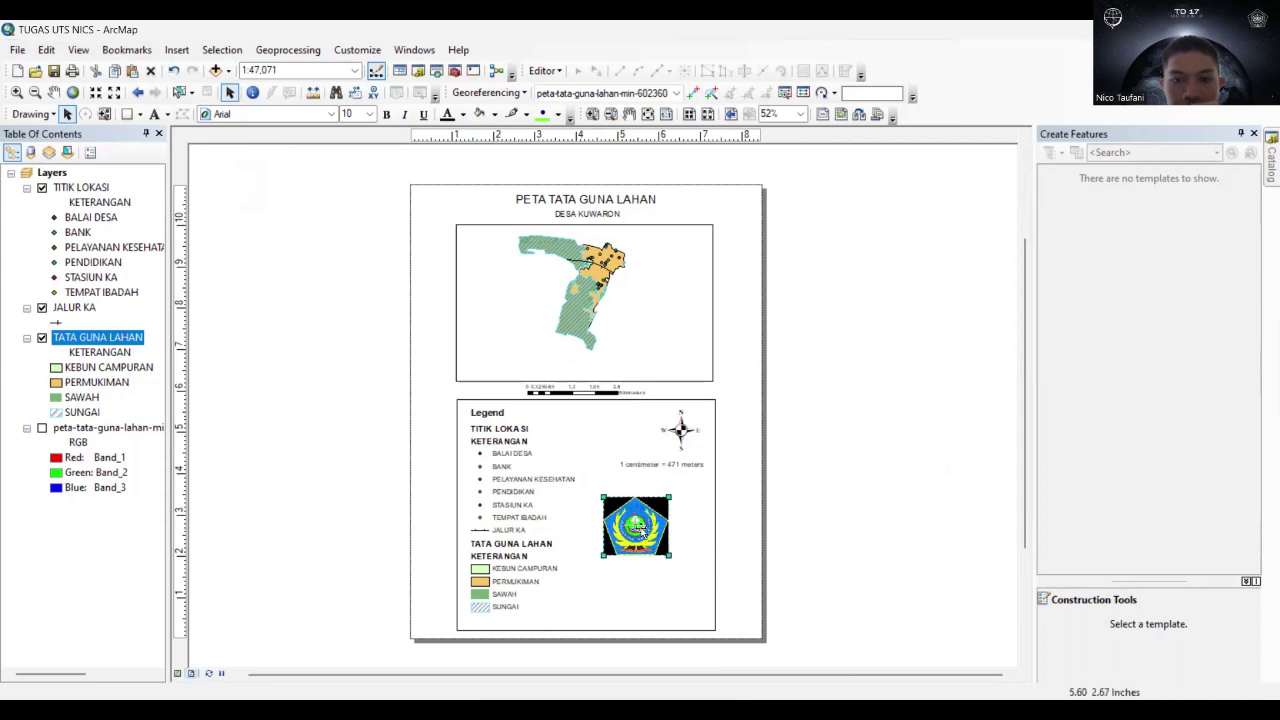
# Examine the logo's picture properties: area, frame, size and position, and source settings.
pyautogui.rightClick(641, 533)
pyautogui.click(703, 518)
pyautogui.click(530, 199)
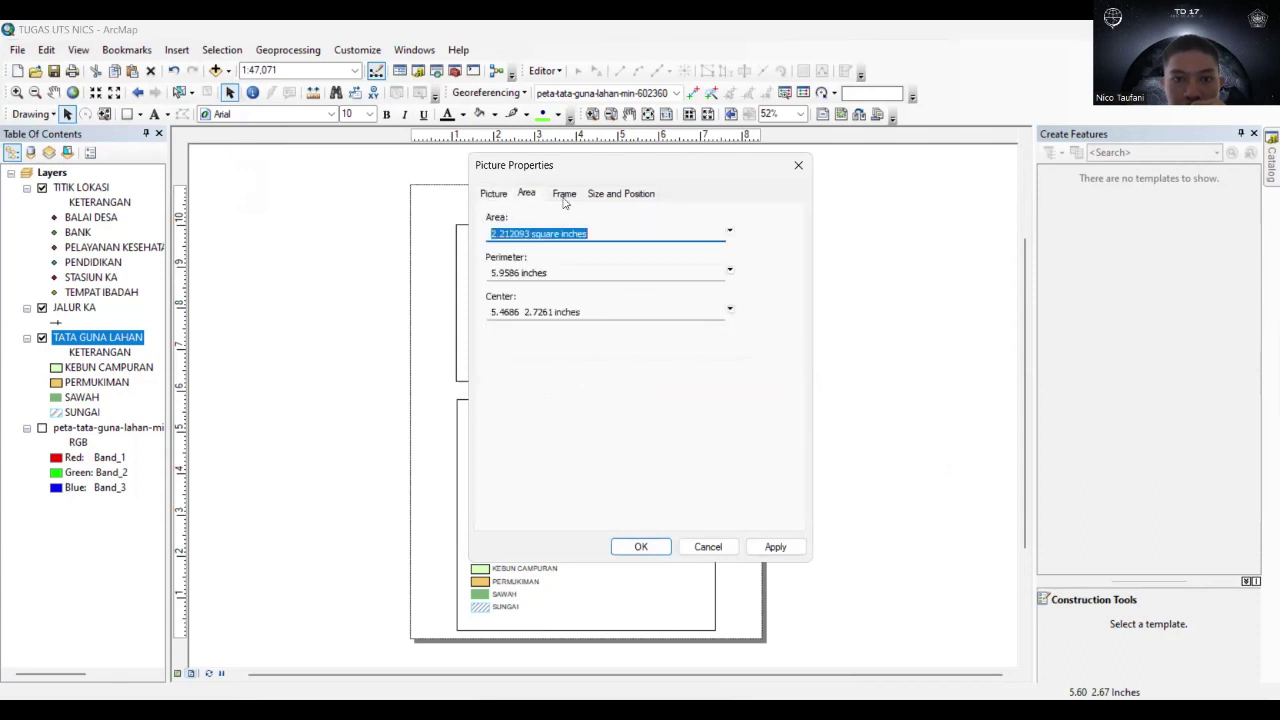
pyautogui.click(566, 196)
pyautogui.click(620, 195)
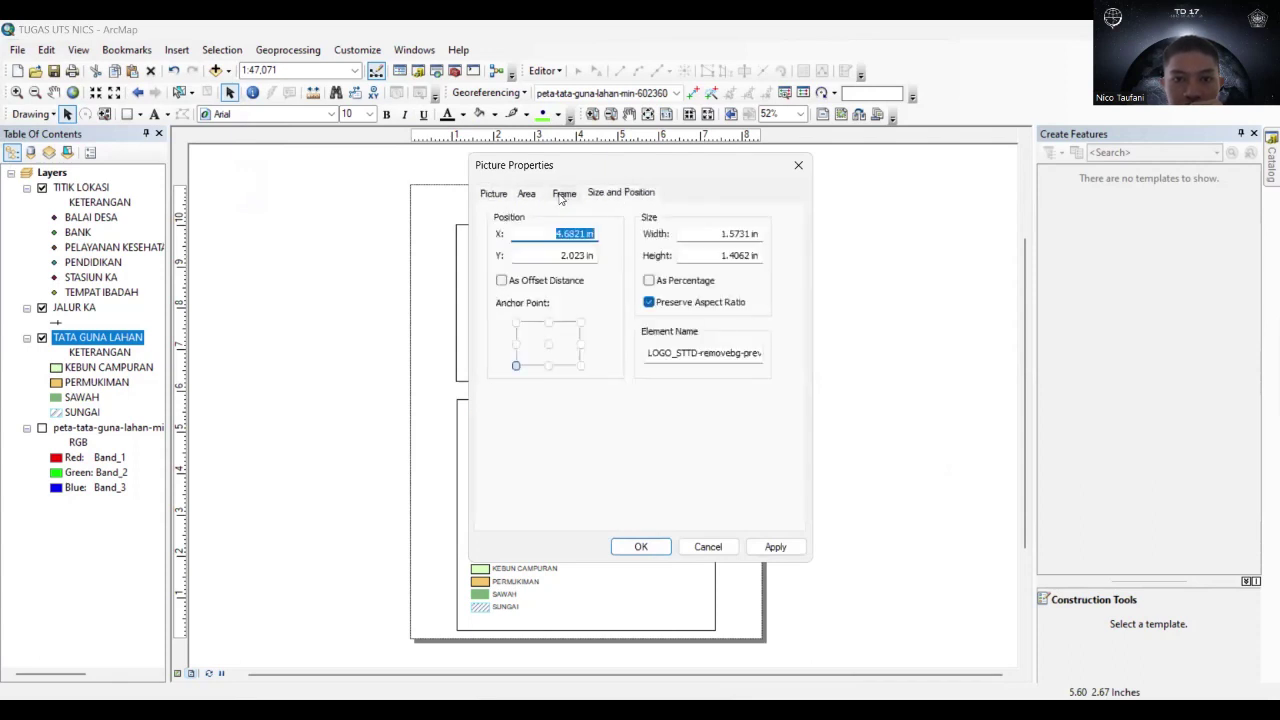
pyautogui.click(562, 197)
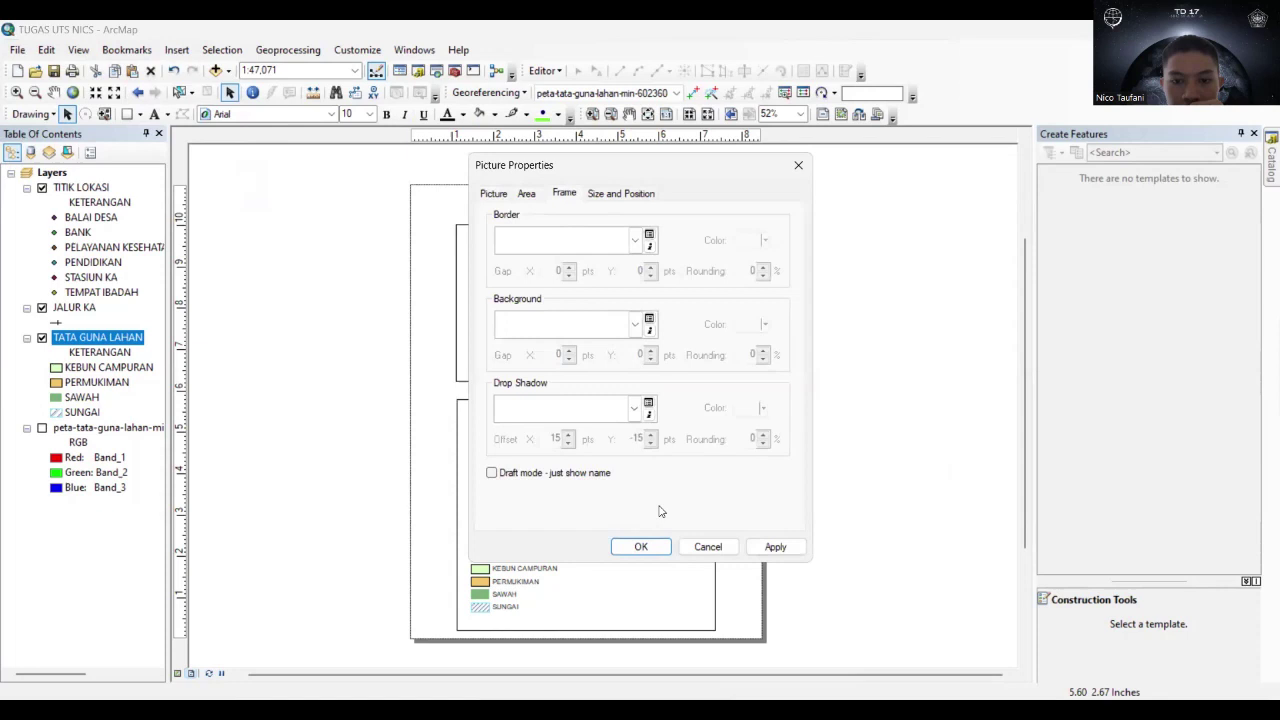
pyautogui.click(526, 194)
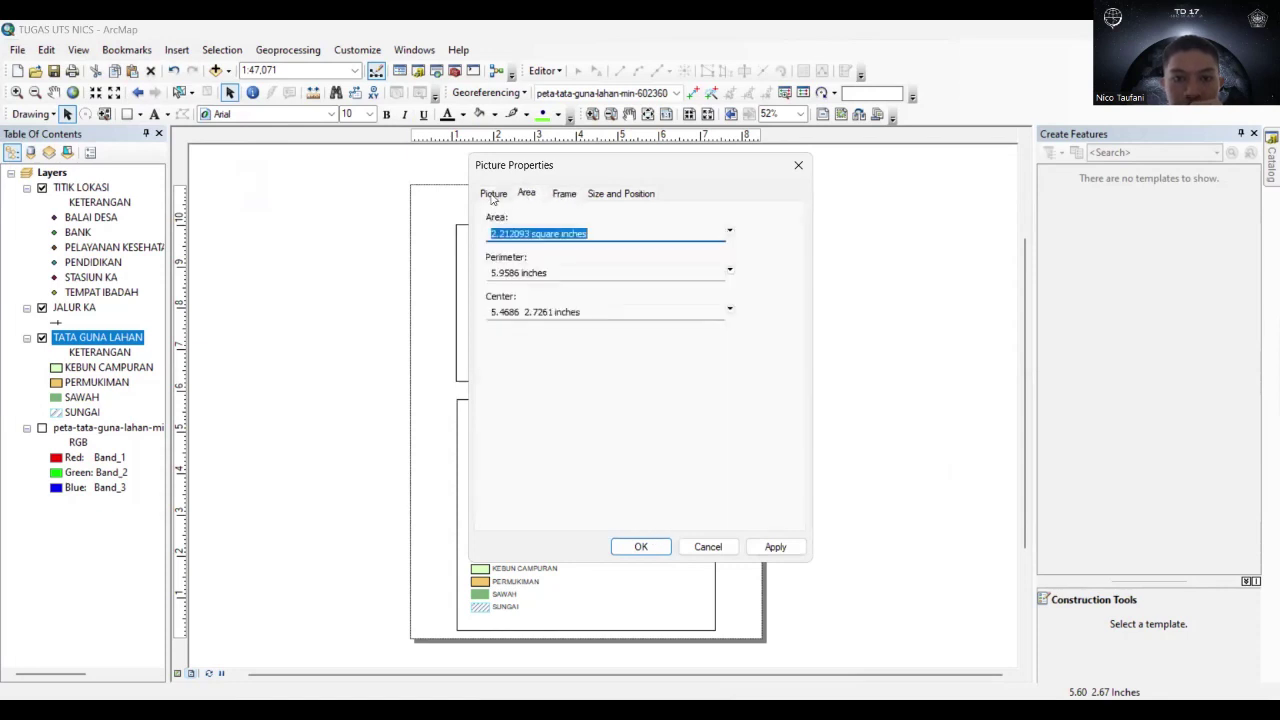
pyautogui.click(492, 196)
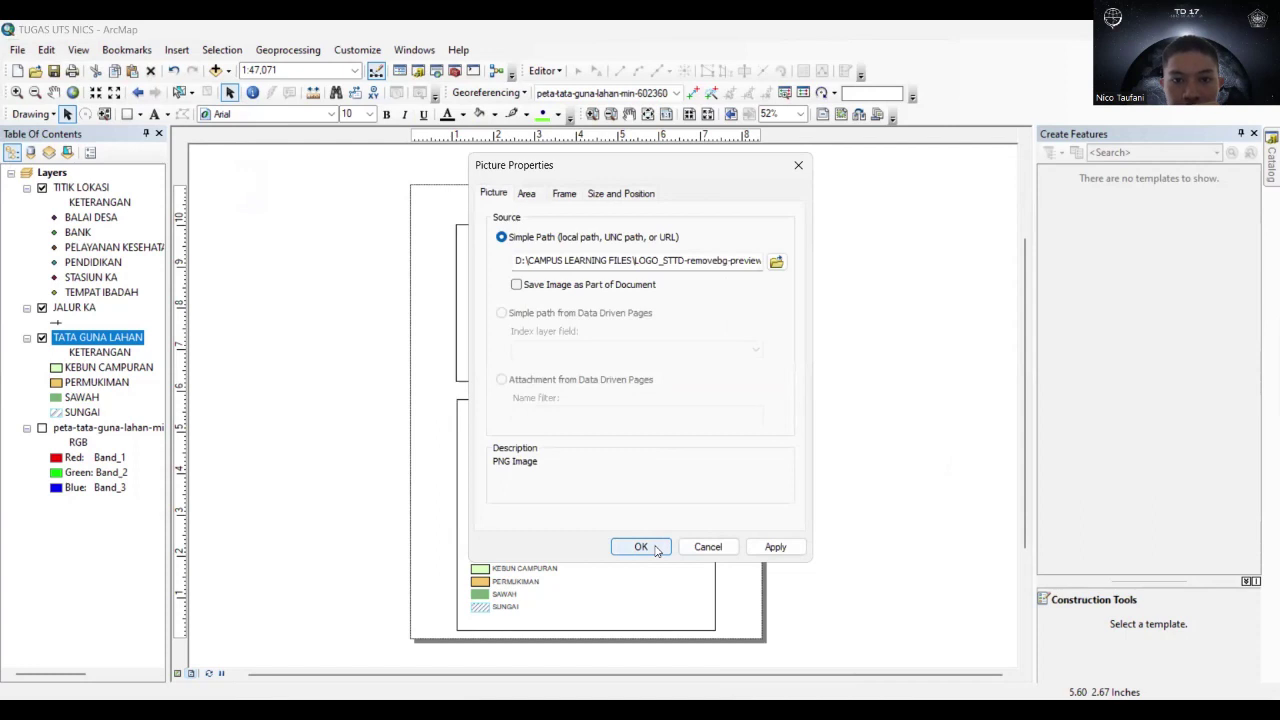
pyautogui.click(655, 549)
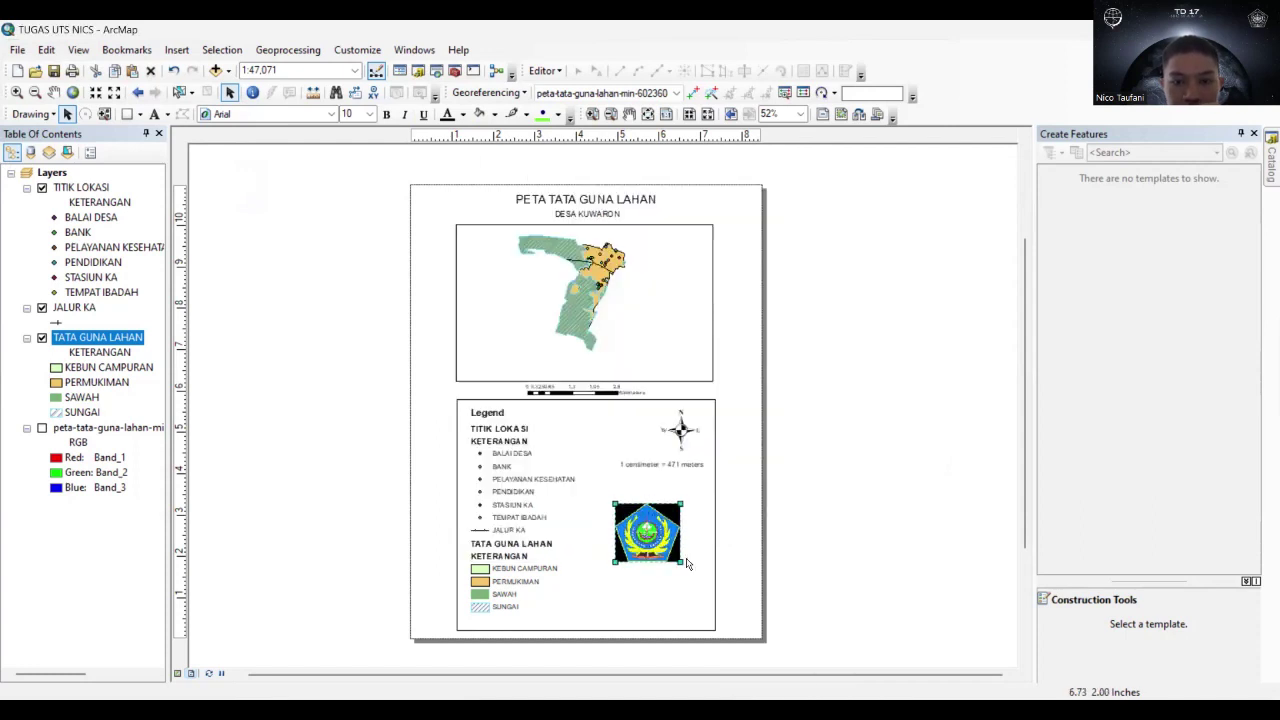
# Shrink the logo further and place it in the lower-right corner of the legend box.
pyautogui.moveTo(682, 563); pyautogui.dragTo(689, 608)
pyautogui.click(733, 546)
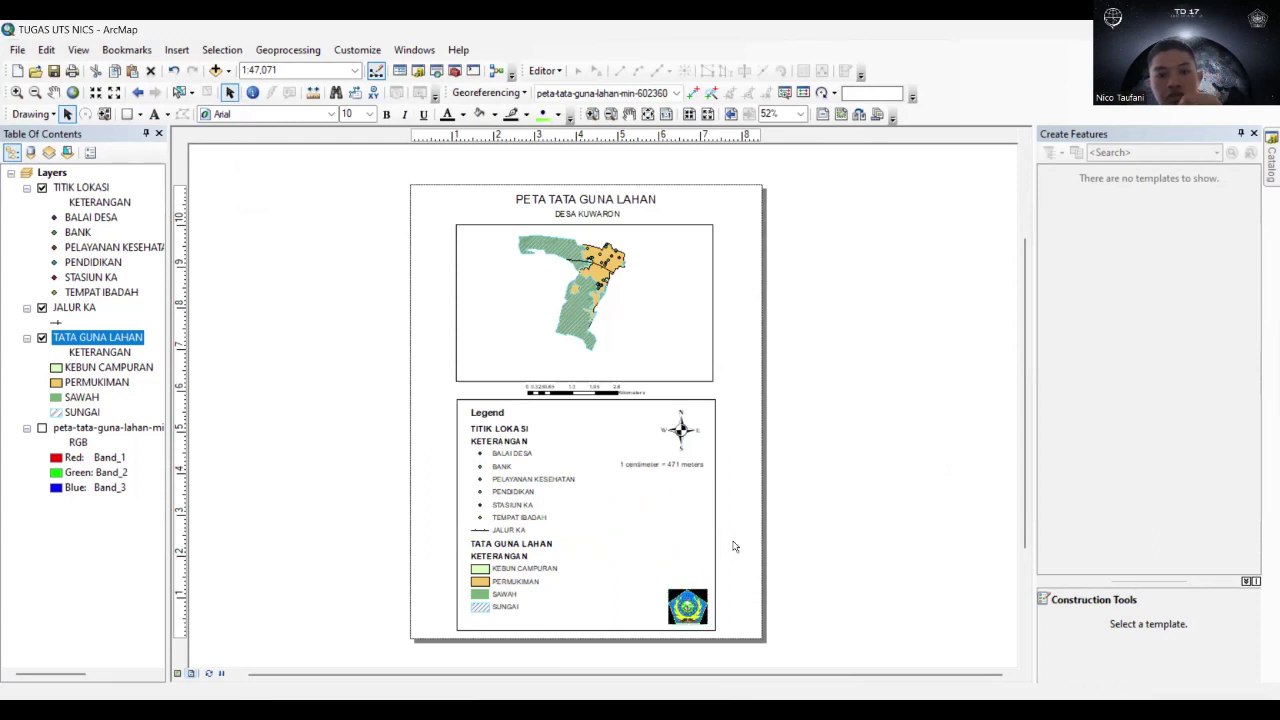
pyautogui.click(176, 50)
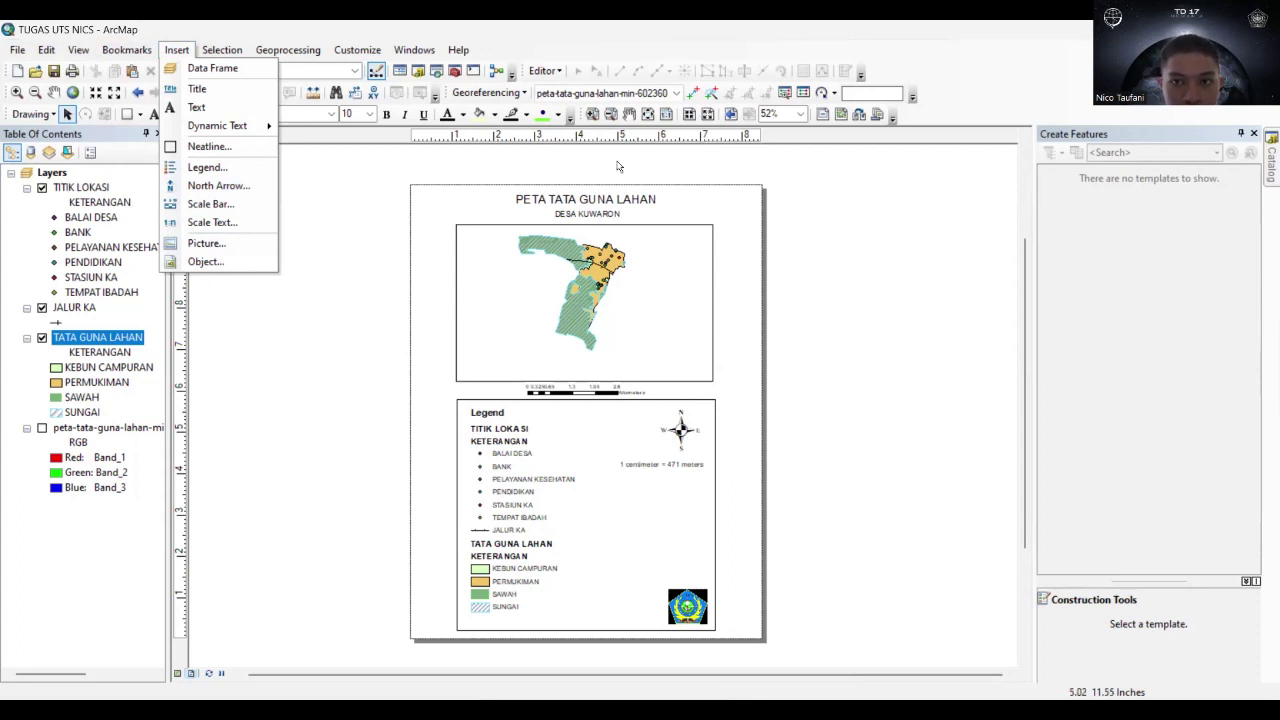
pyautogui.press('Escape')
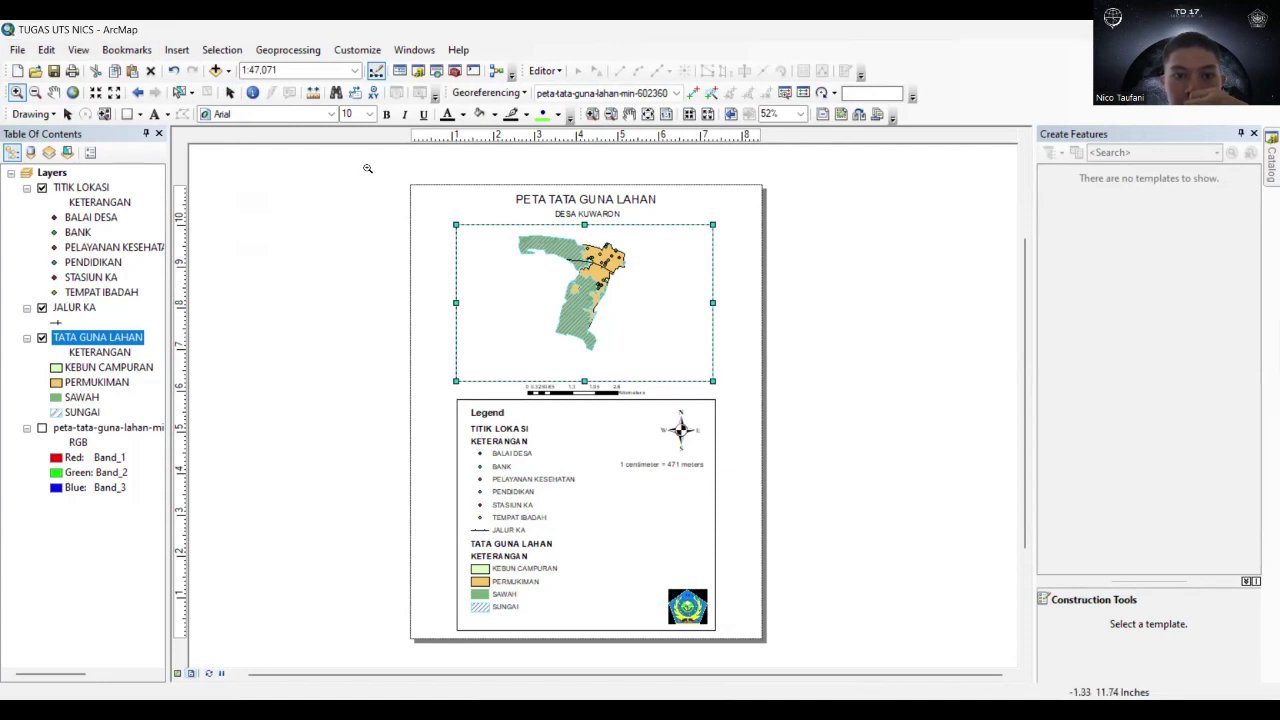
# Try several map scales for the data frame, including 1:40,000, 1:100,000 and 1:24,000.
pyautogui.scroll(1, 633, 308)
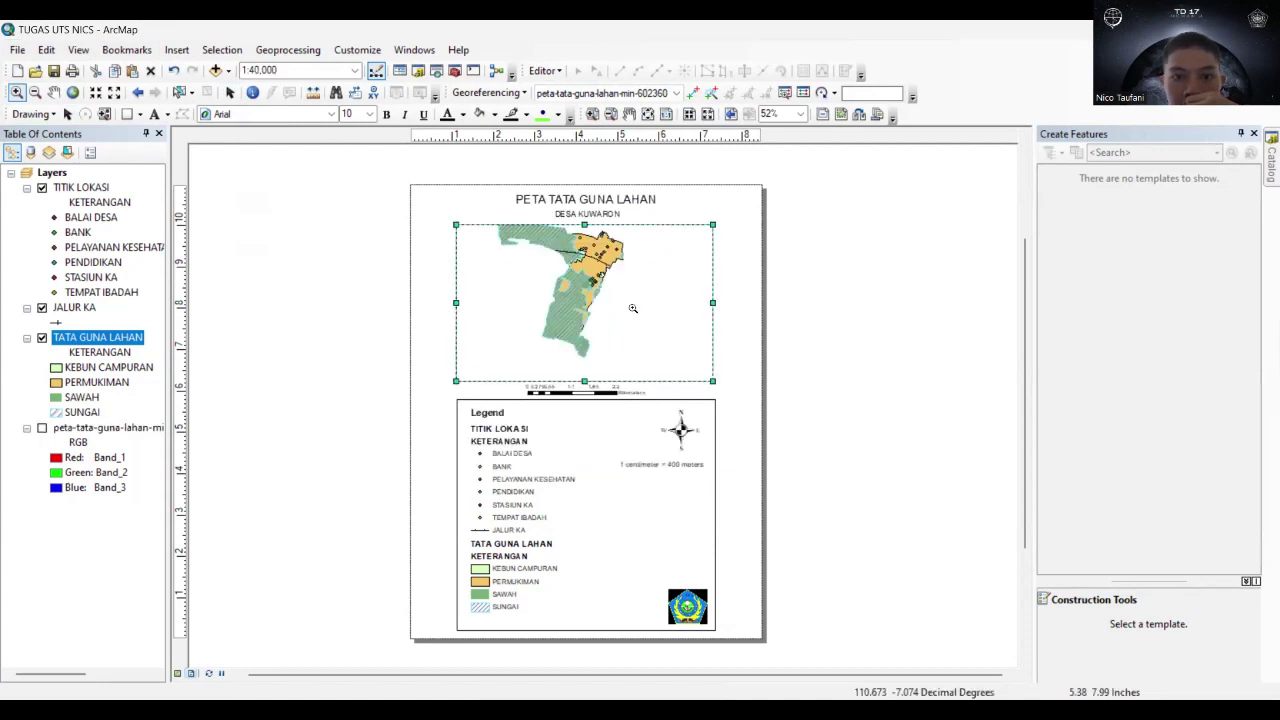
pyautogui.click(34, 92)
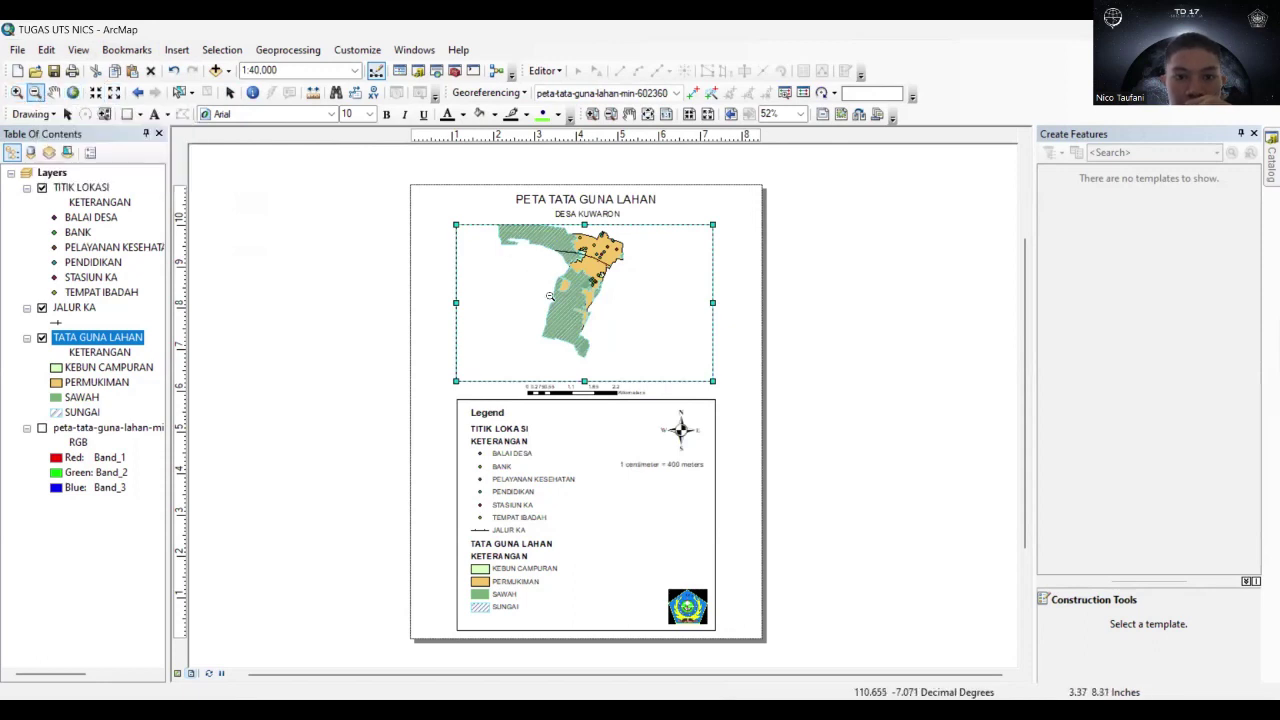
pyautogui.click(460, 232)
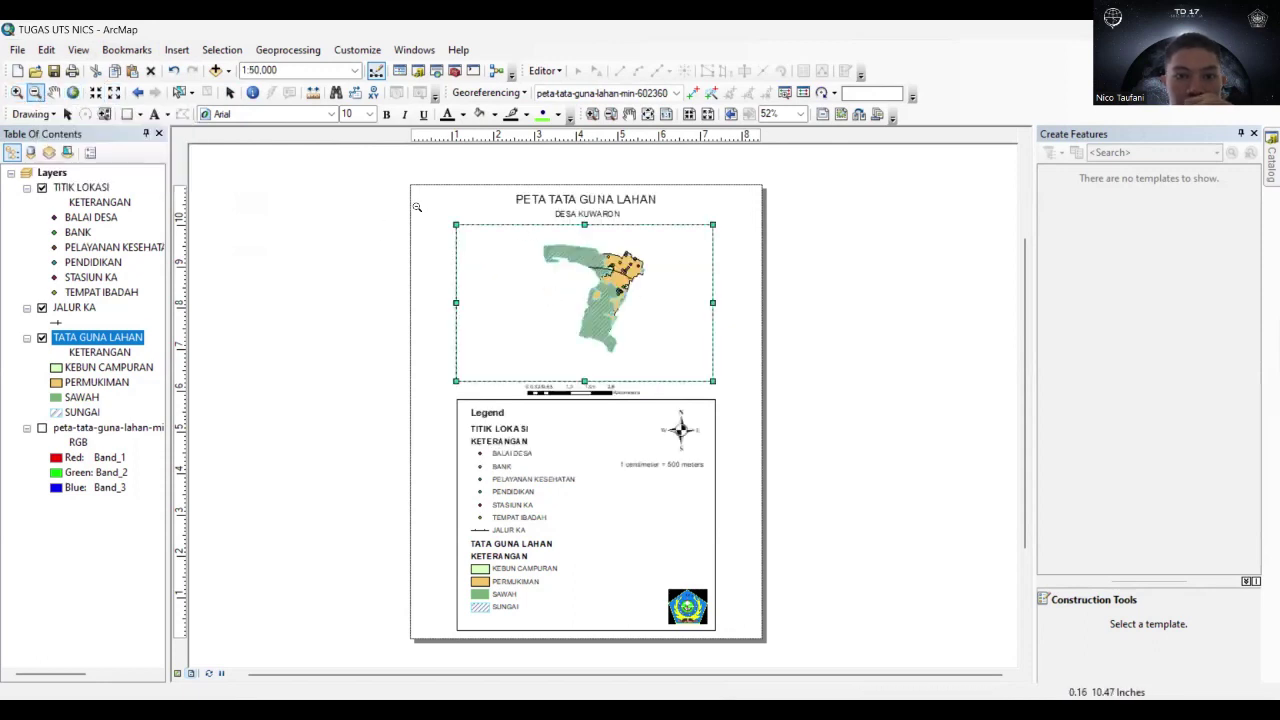
pyautogui.click(354, 71)
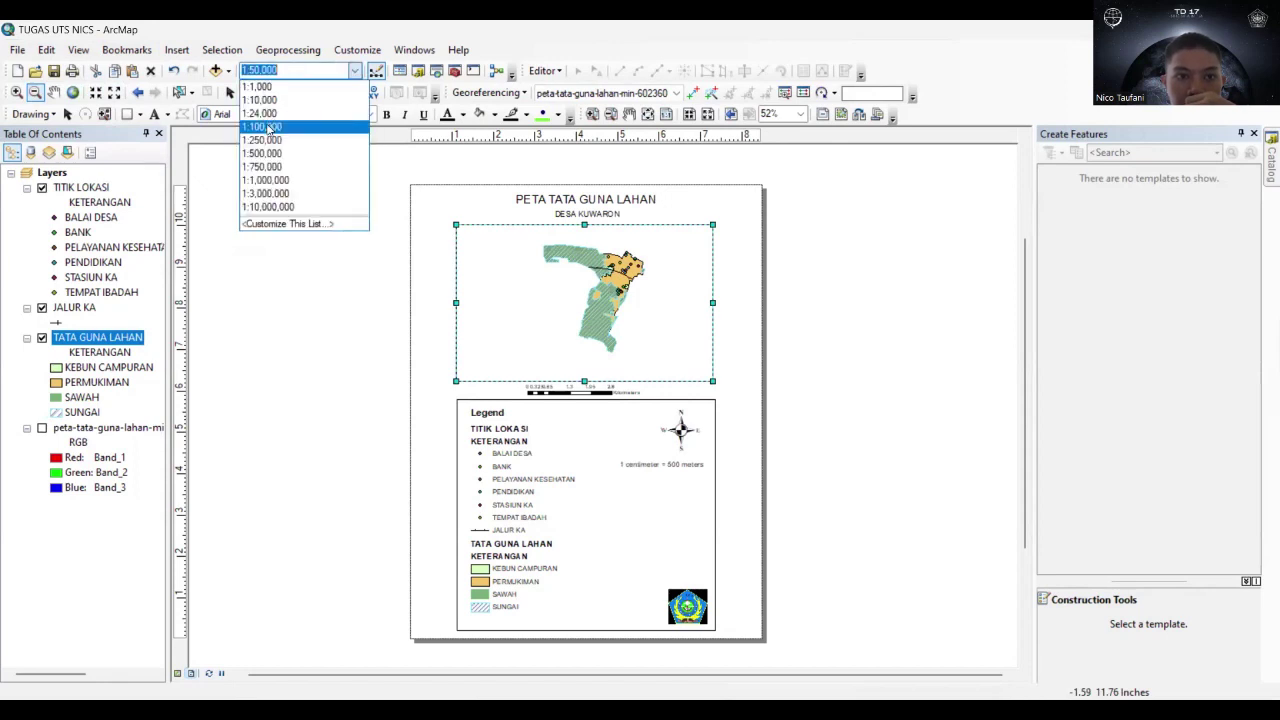
pyautogui.click(268, 128)
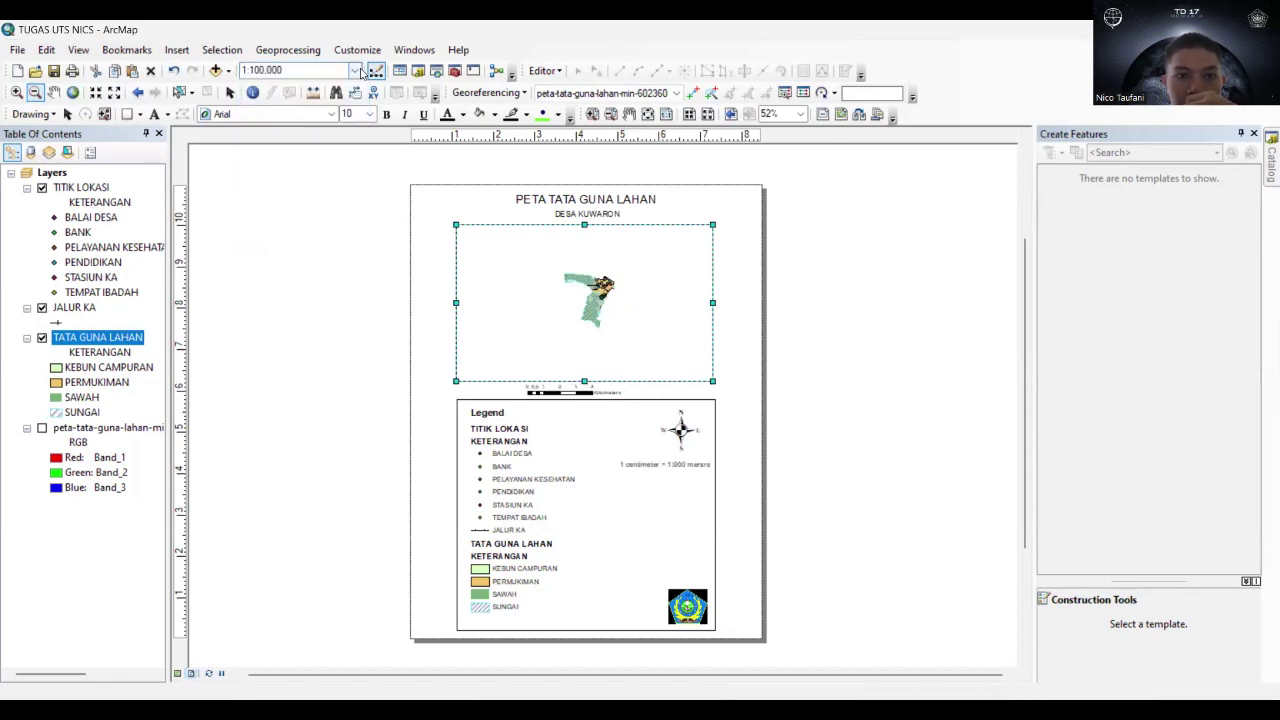
pyautogui.click(354, 71)
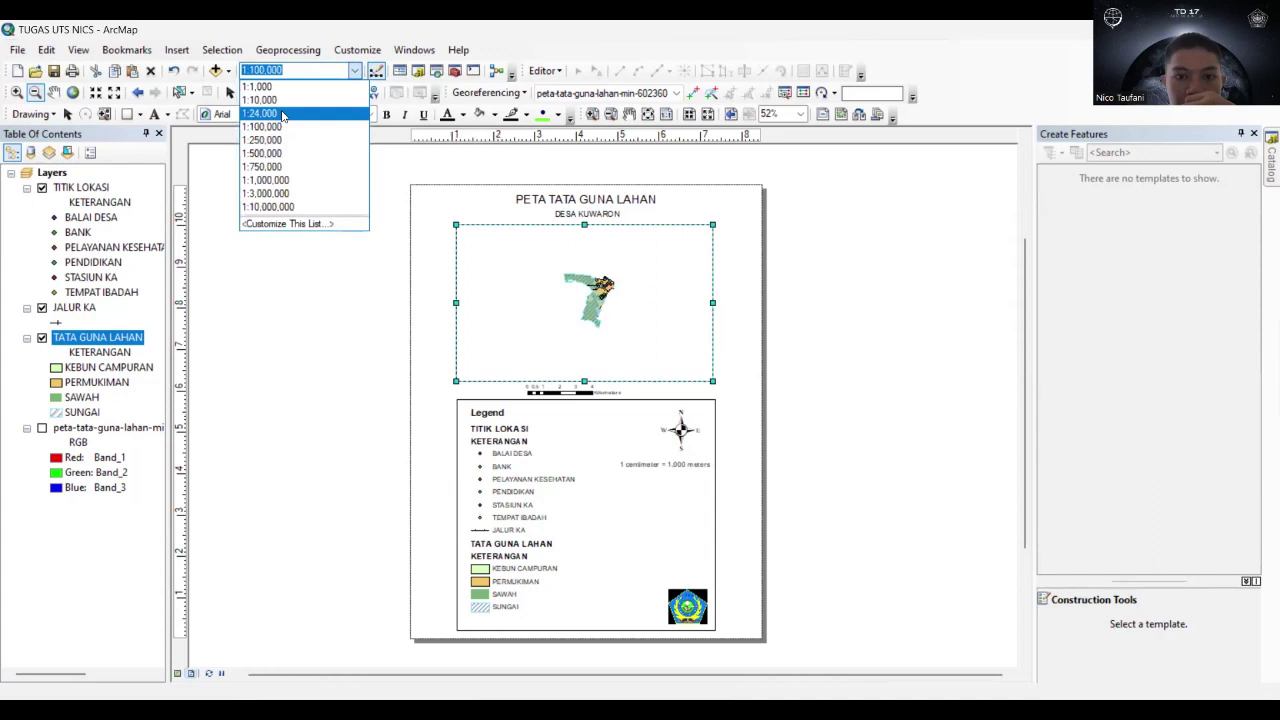
pyautogui.click(270, 113)
# Set the data frame's map scale to 1:50,000.
pyautogui.click(255, 72)
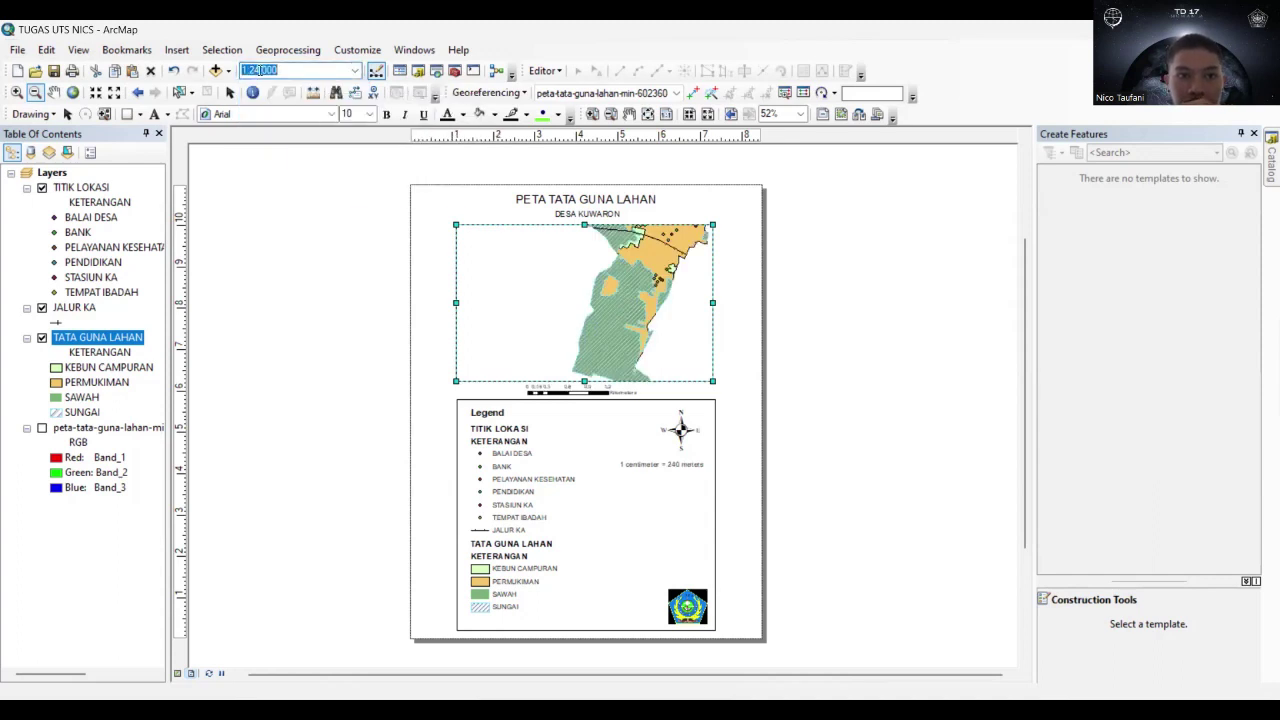
pyautogui.write('1:5000')
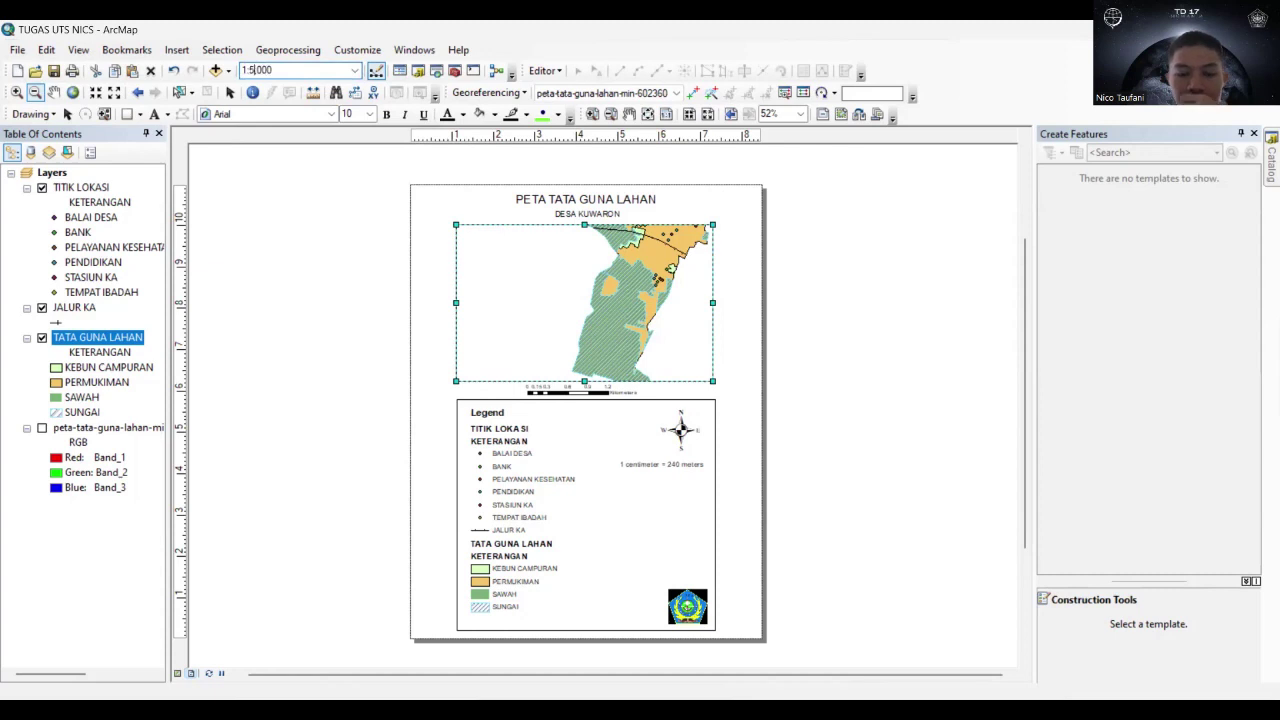
pyautogui.press('BackSpace')
pyautogui.press('BackSpace')
pyautogui.write(',000')
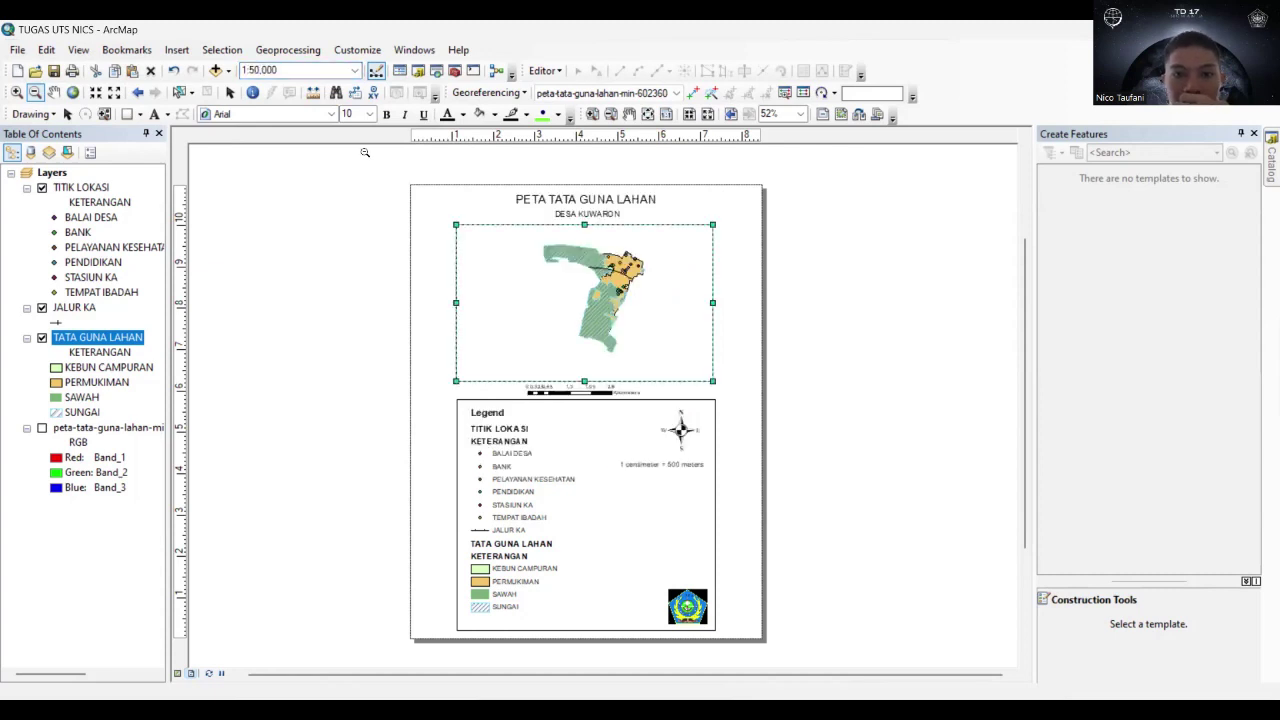
# Open the map data frame's properties and find its reference grid settings.
pyautogui.rightClick(539, 313)
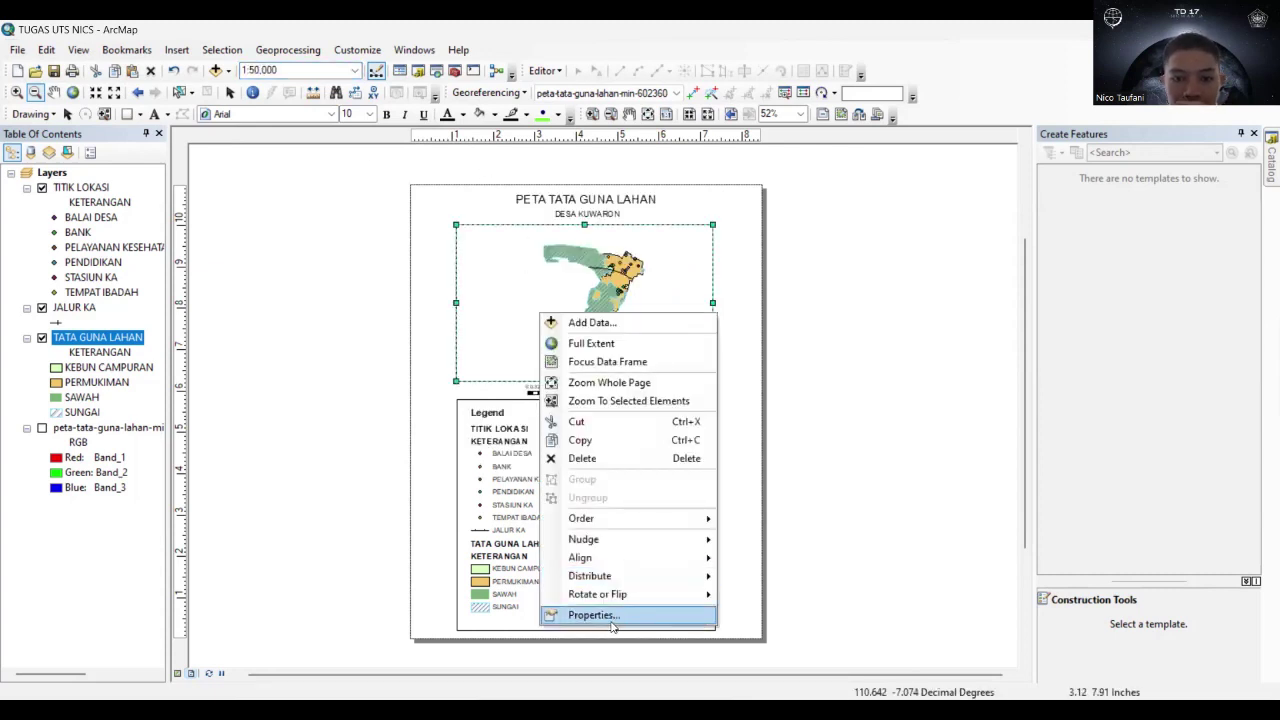
pyautogui.click(612, 626)
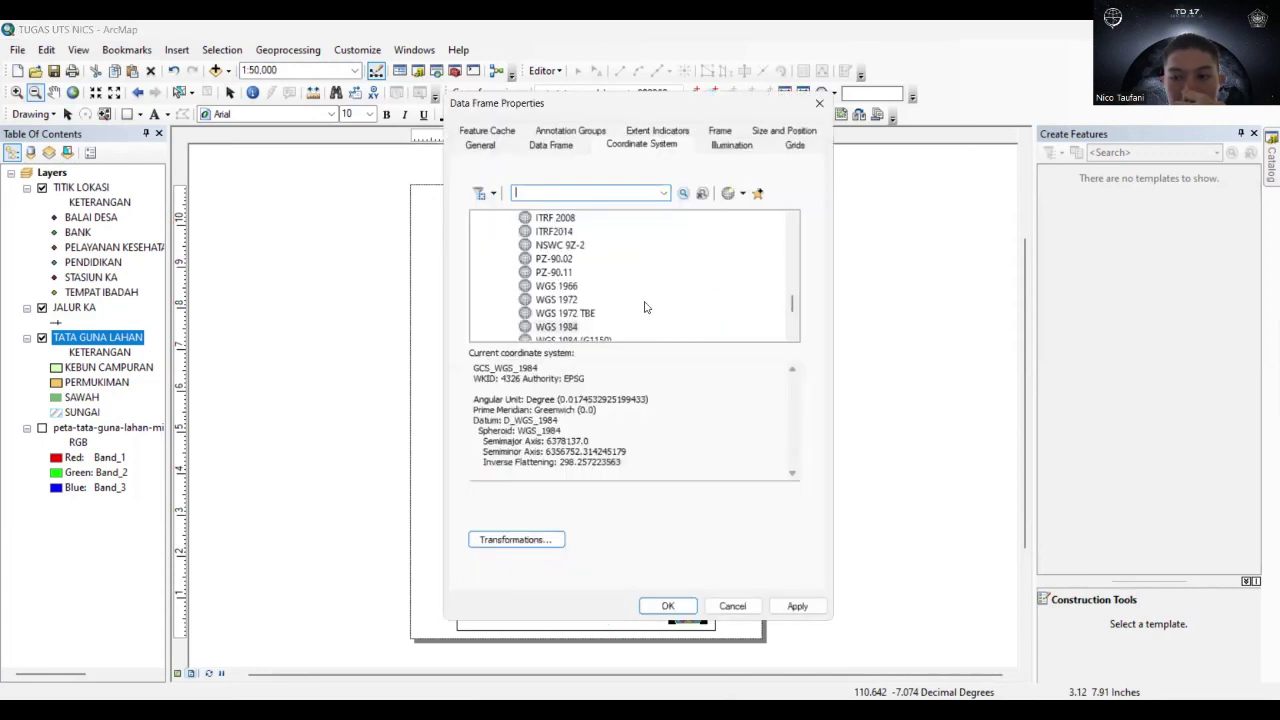
pyautogui.click(659, 125)
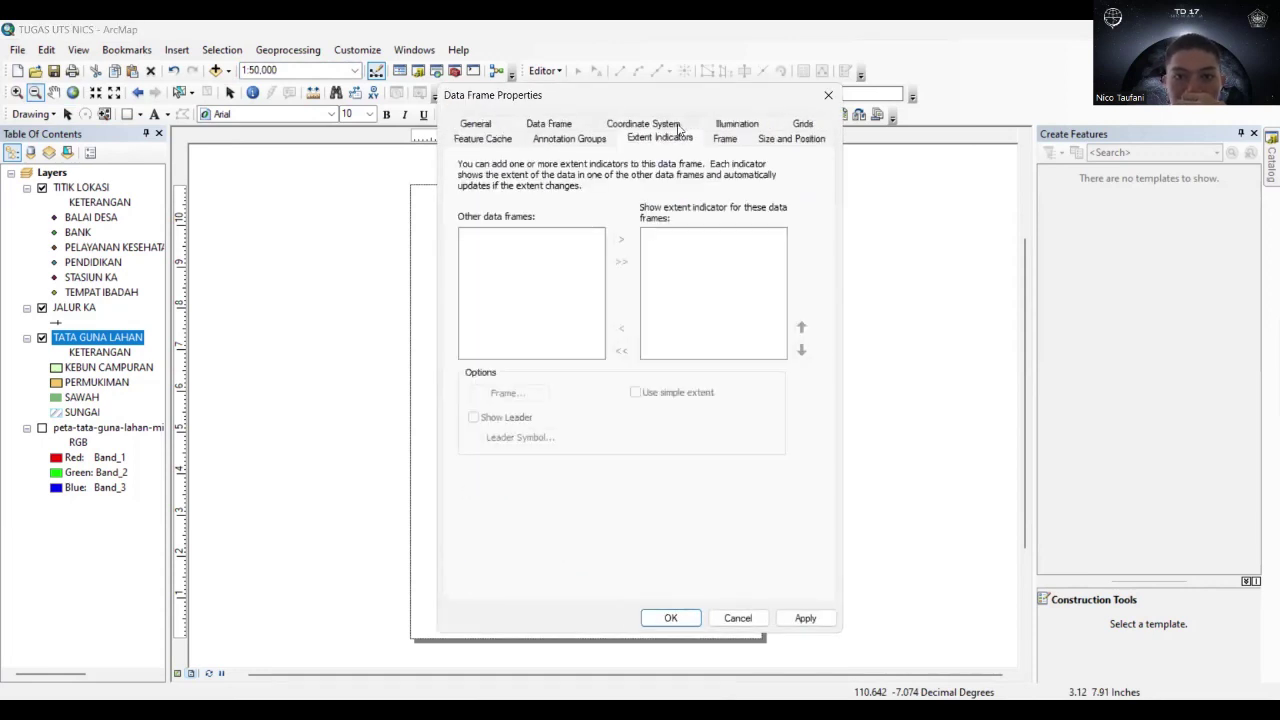
pyautogui.click(722, 138)
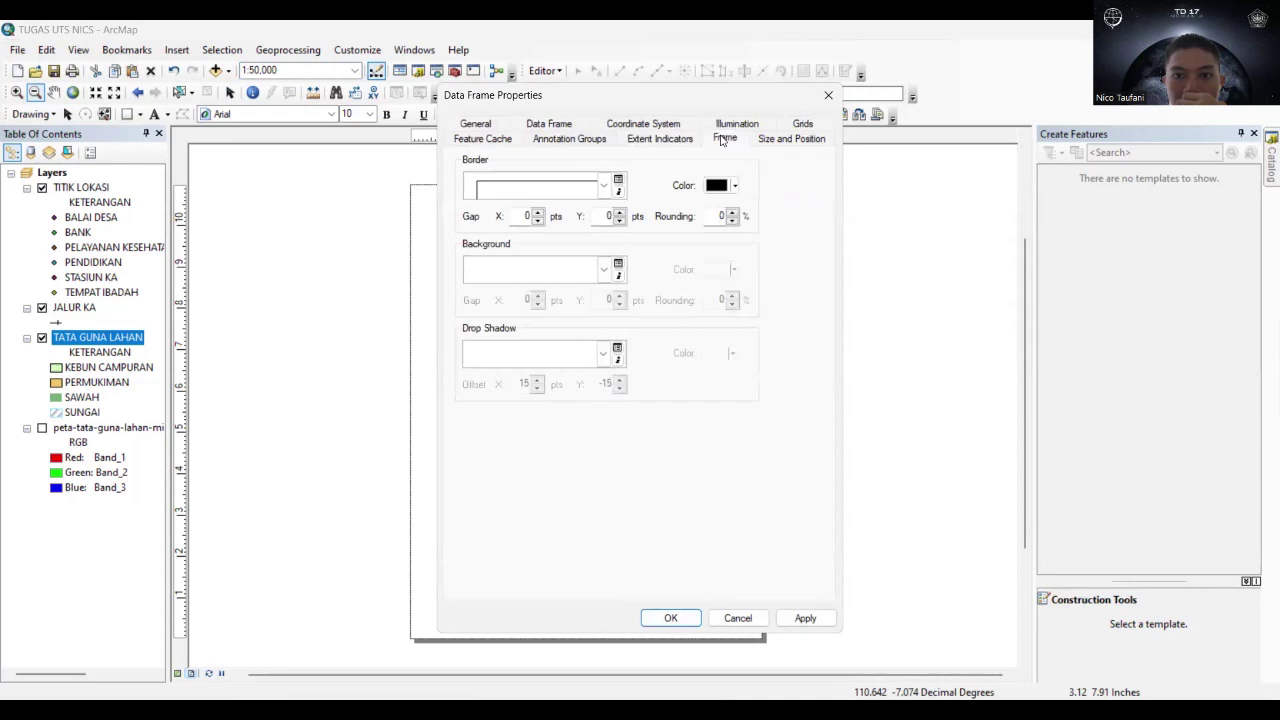
pyautogui.click(545, 140)
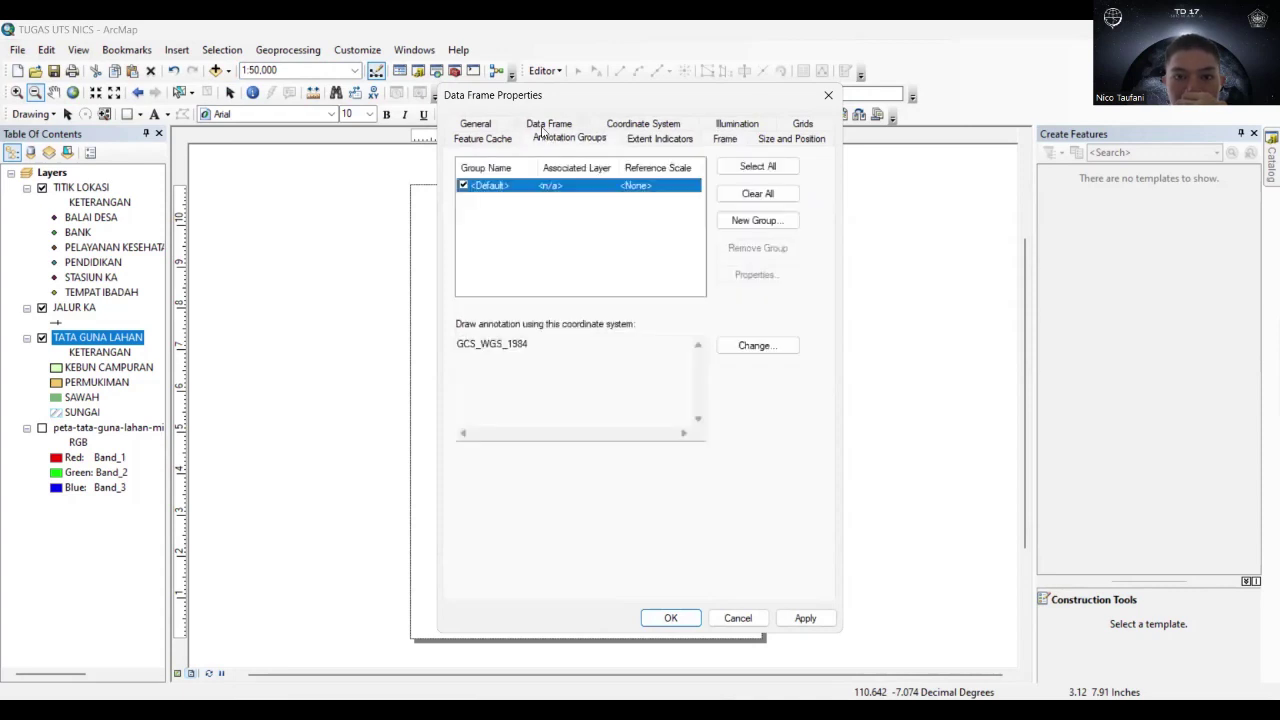
pyautogui.click(547, 124)
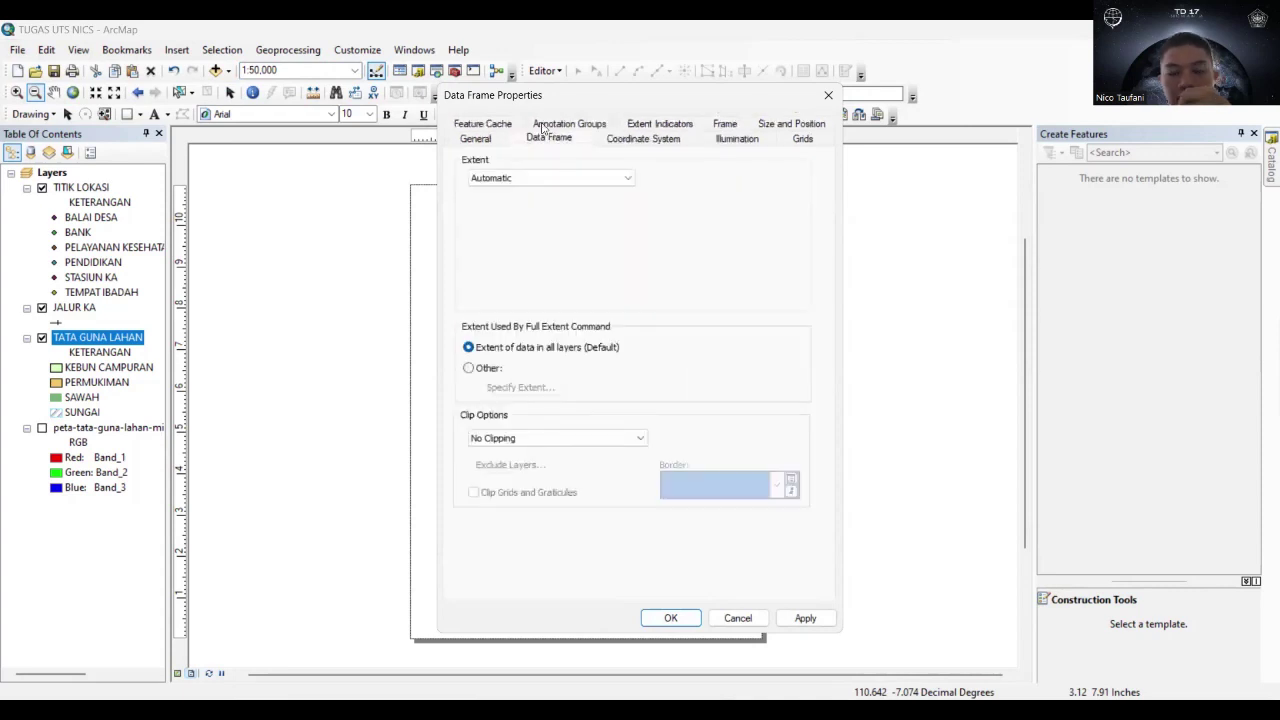
pyautogui.click(684, 124)
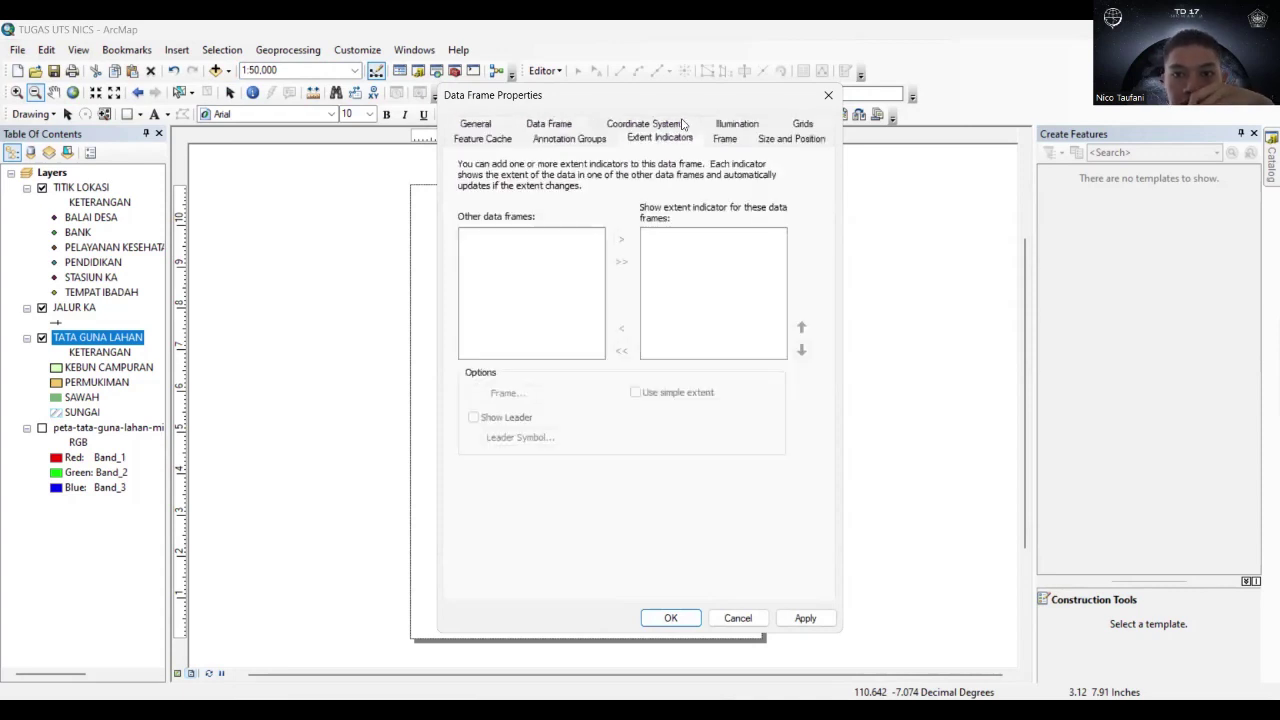
pyautogui.click(795, 124)
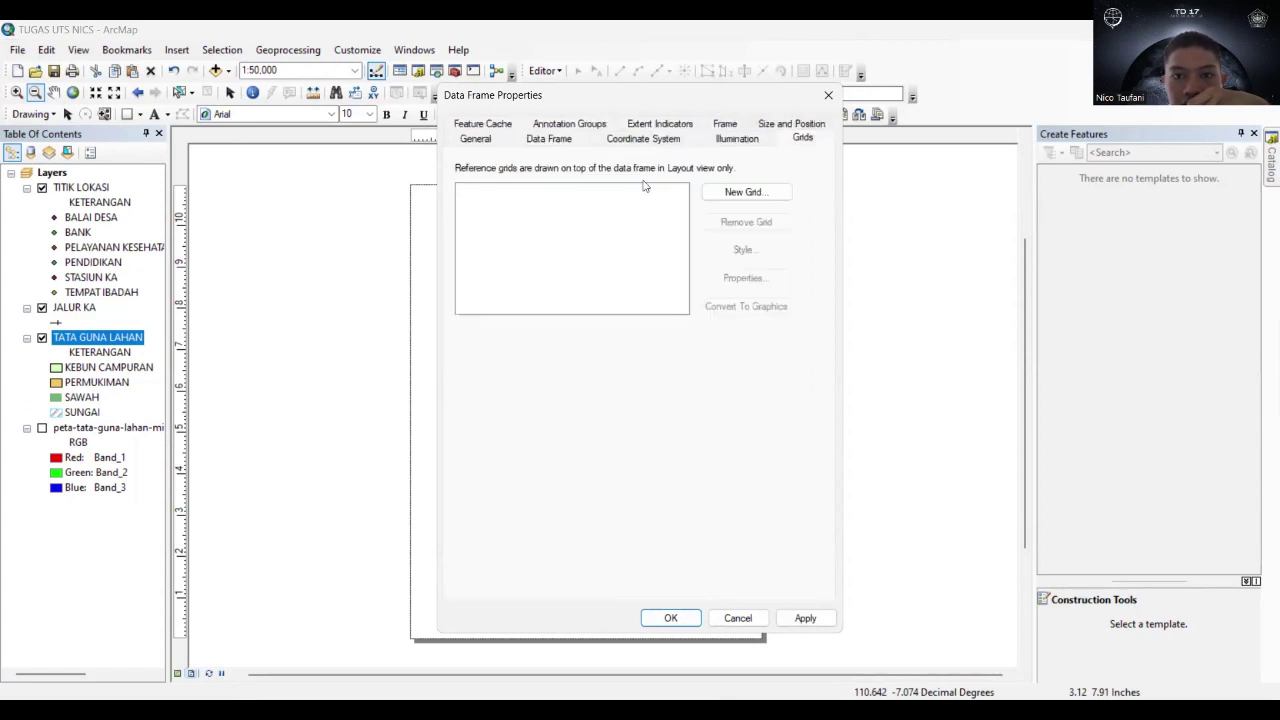
# Start a new reference grid of the Graticule type, dividing the map by meridians and parallels.
pyautogui.click(746, 192)
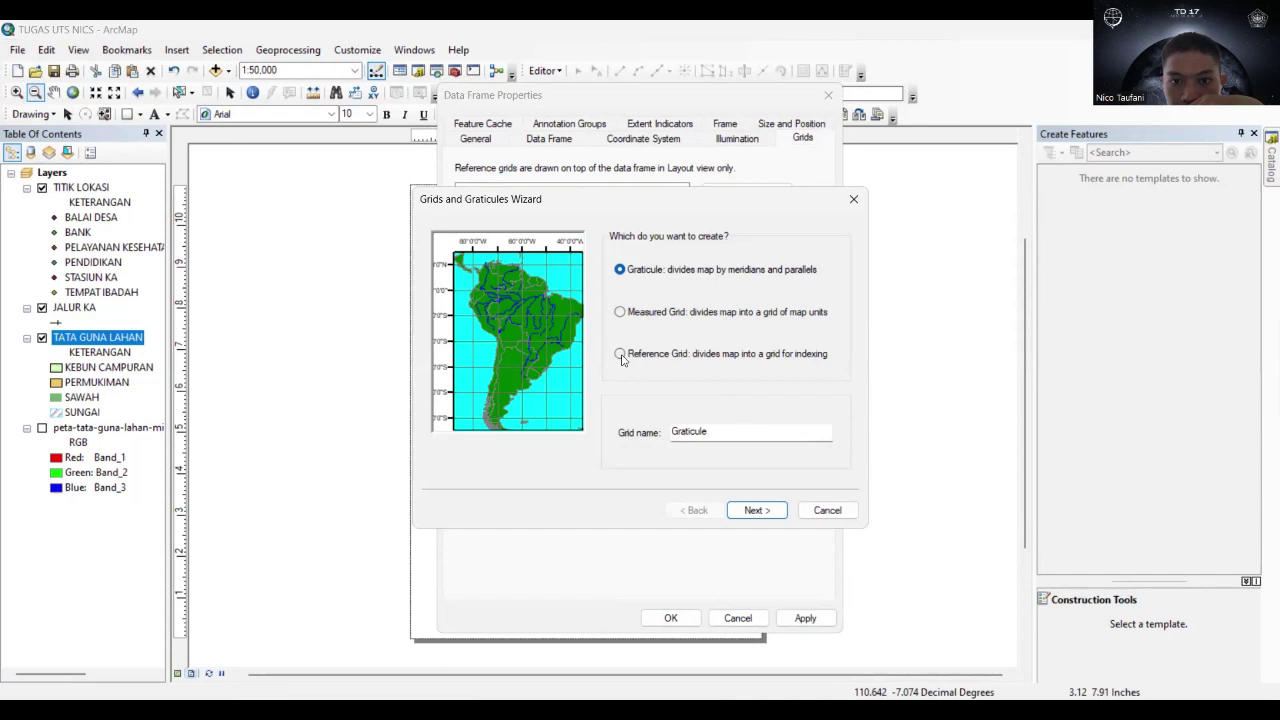
pyautogui.click(620, 314)
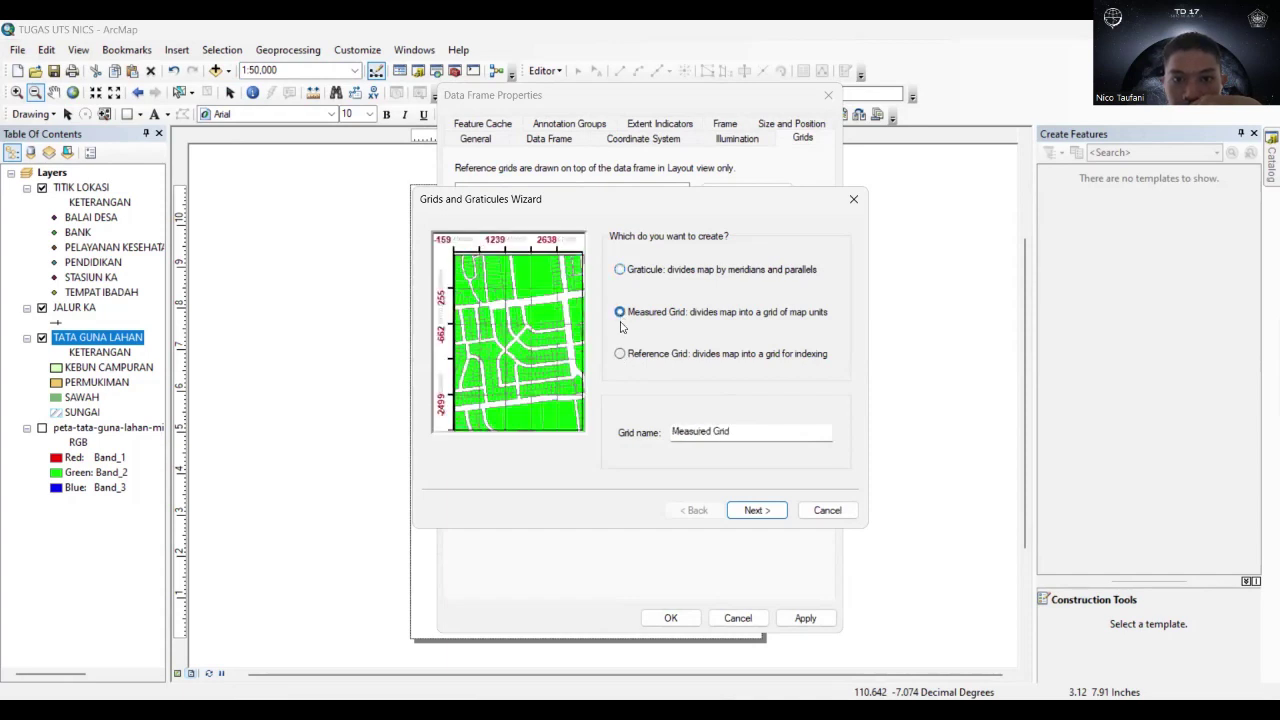
pyautogui.click(620, 354)
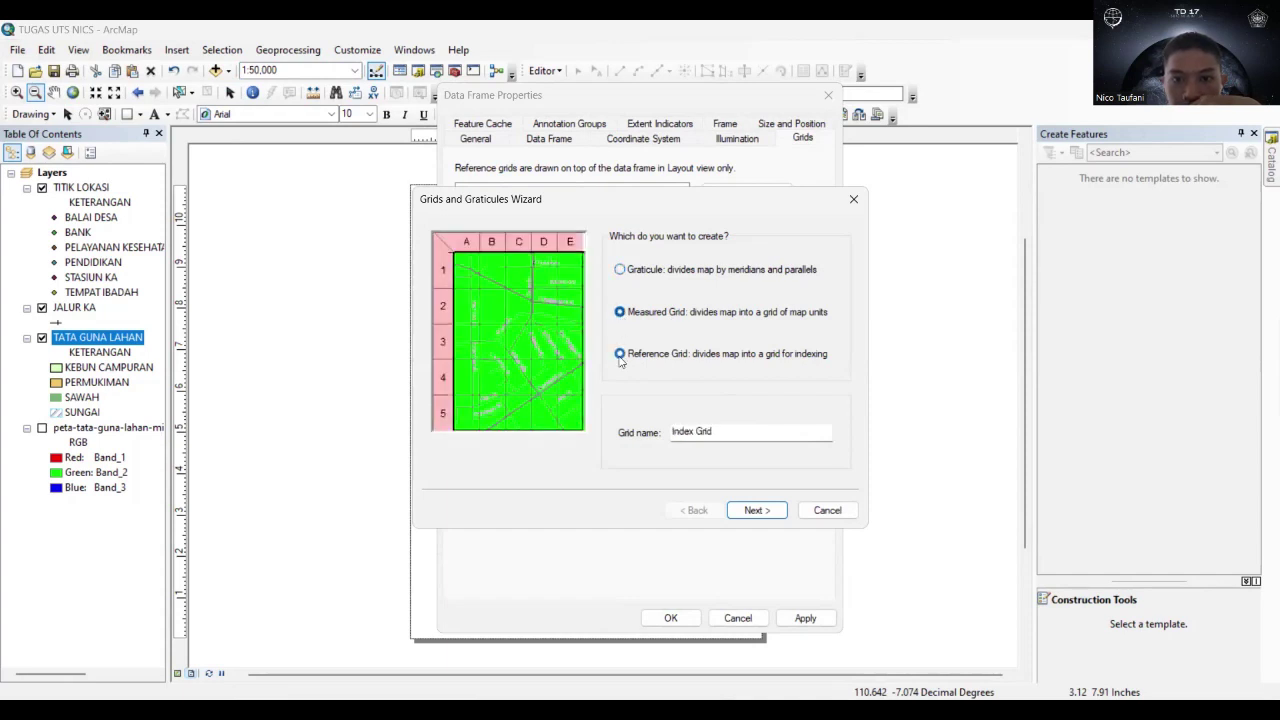
pyautogui.click(620, 272)
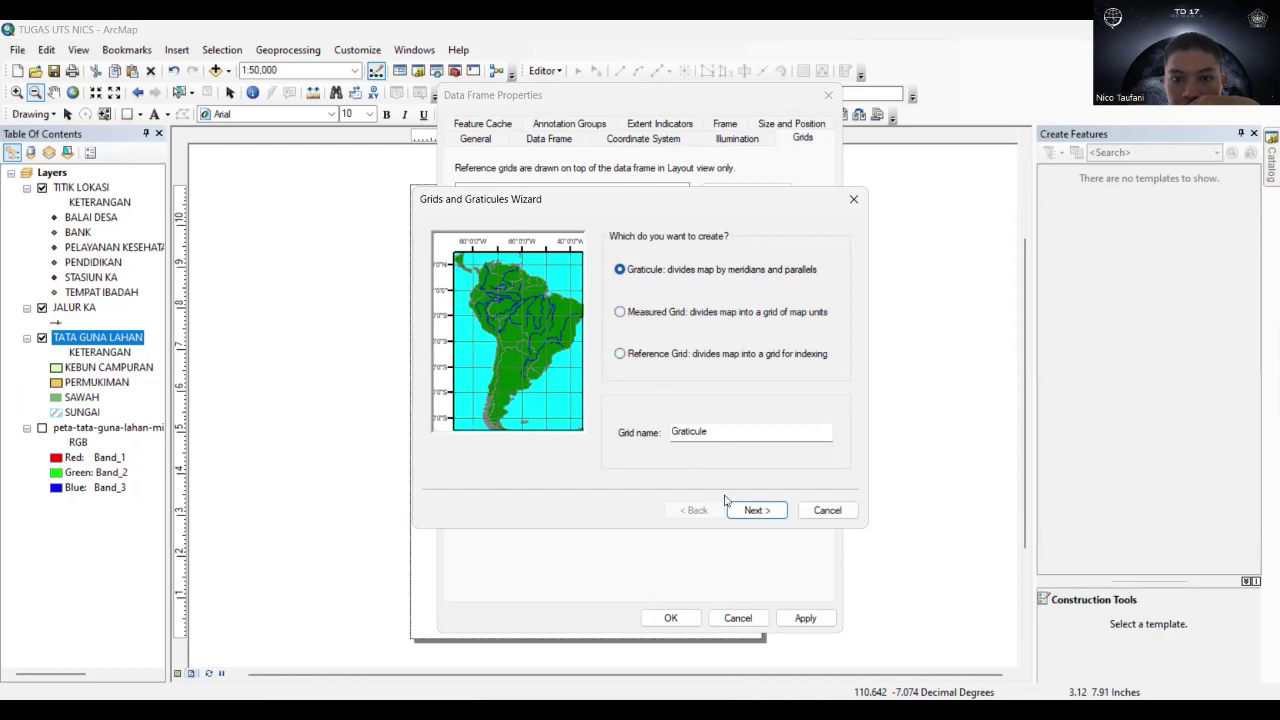
pyautogui.click(752, 510)
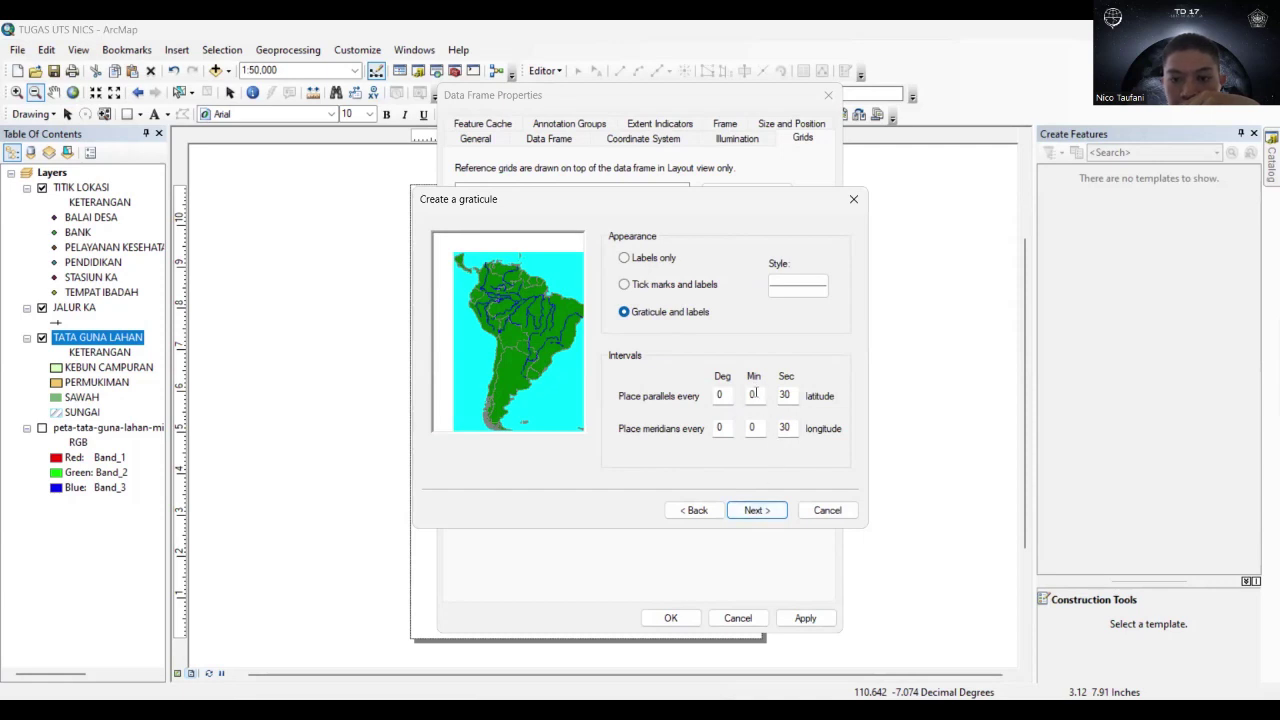
# Set the graticule's parallel and meridian intervals to 0 degrees, 1 minute, 30 seconds, keeping both graticule lines and labels.
pyautogui.doubleClick(752, 394)
pyautogui.write('1')
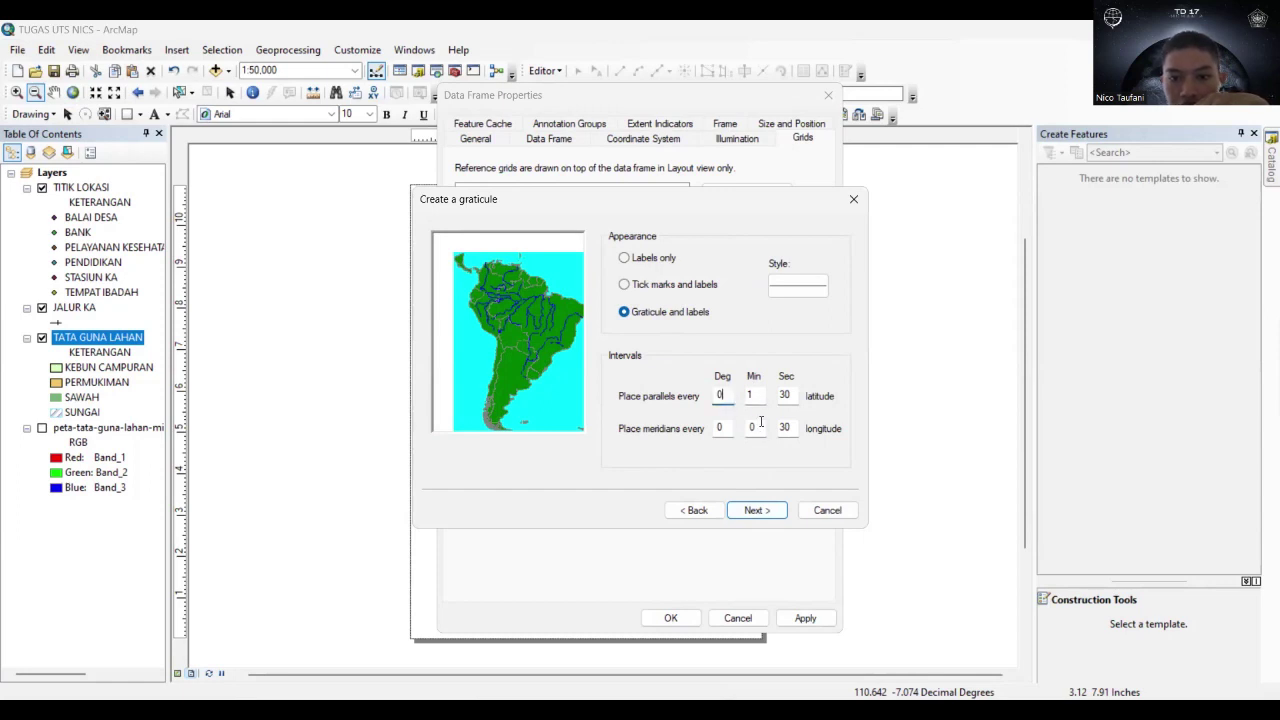
pyautogui.press('BackSpace')
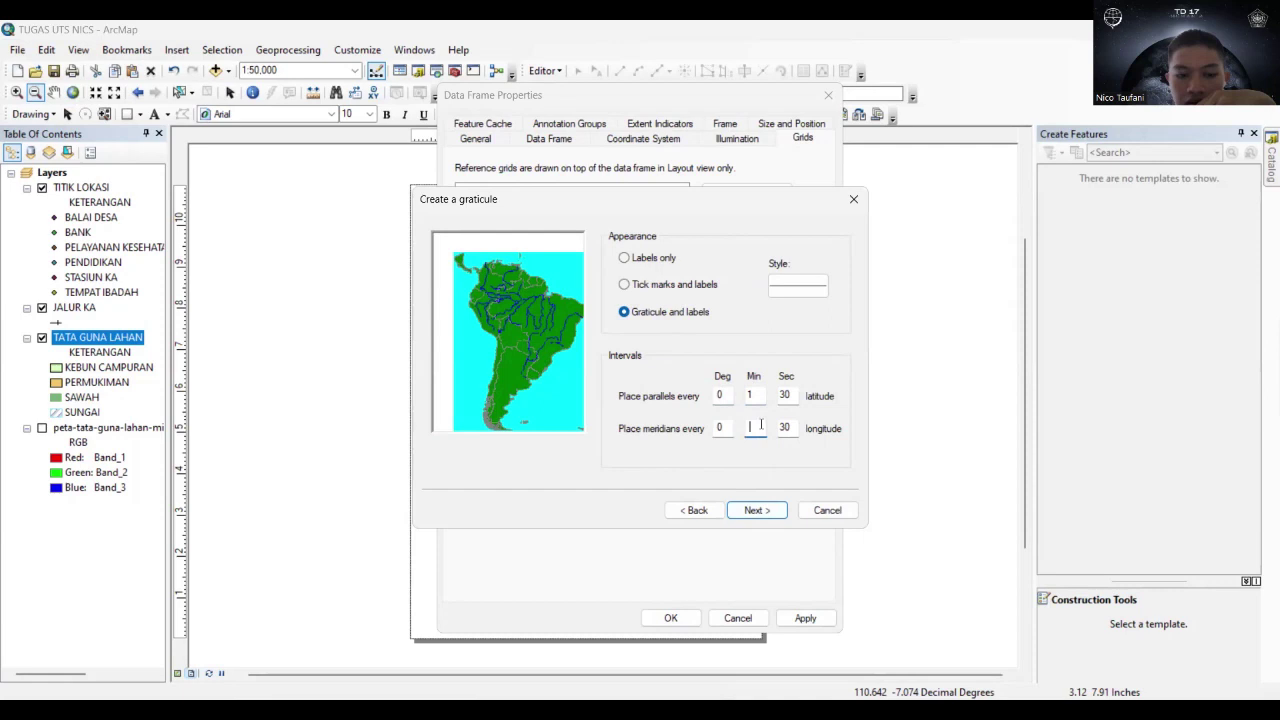
pyautogui.write('1')
pyautogui.click(758, 512)
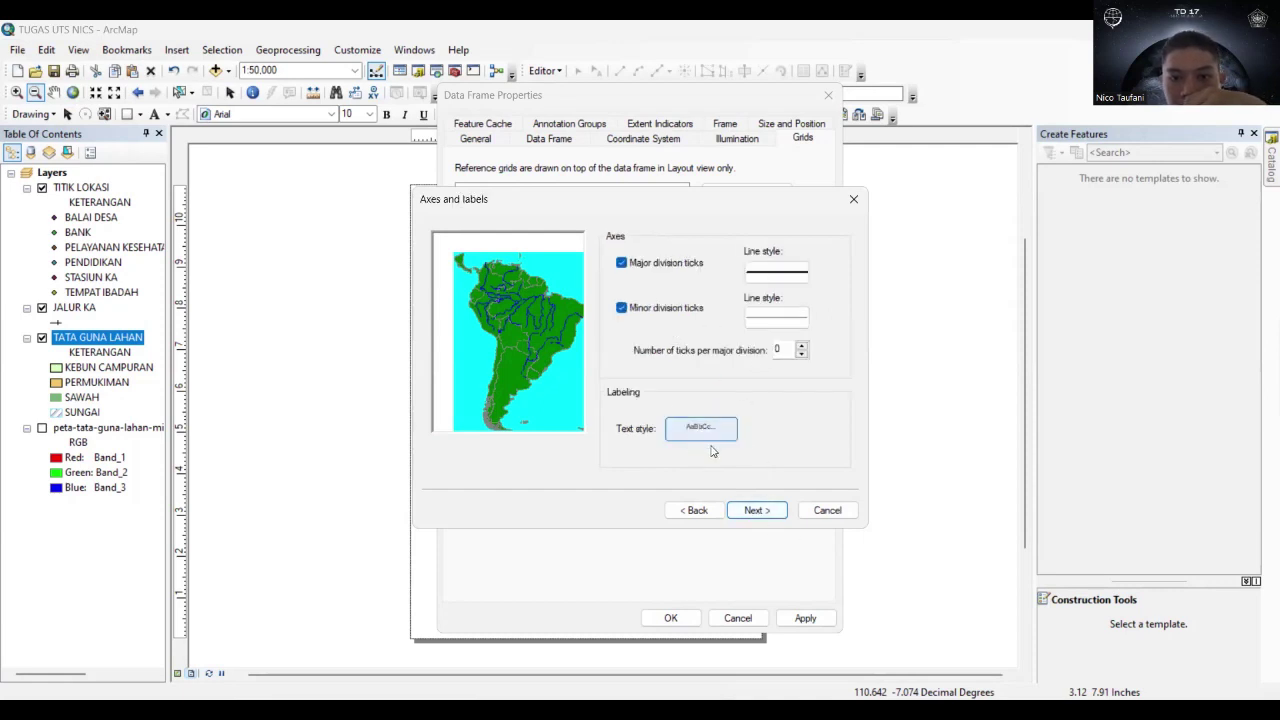
# Finish the graticule with the default axes, labels and simple border, and apply it to the data frame.
pyautogui.click(752, 512)
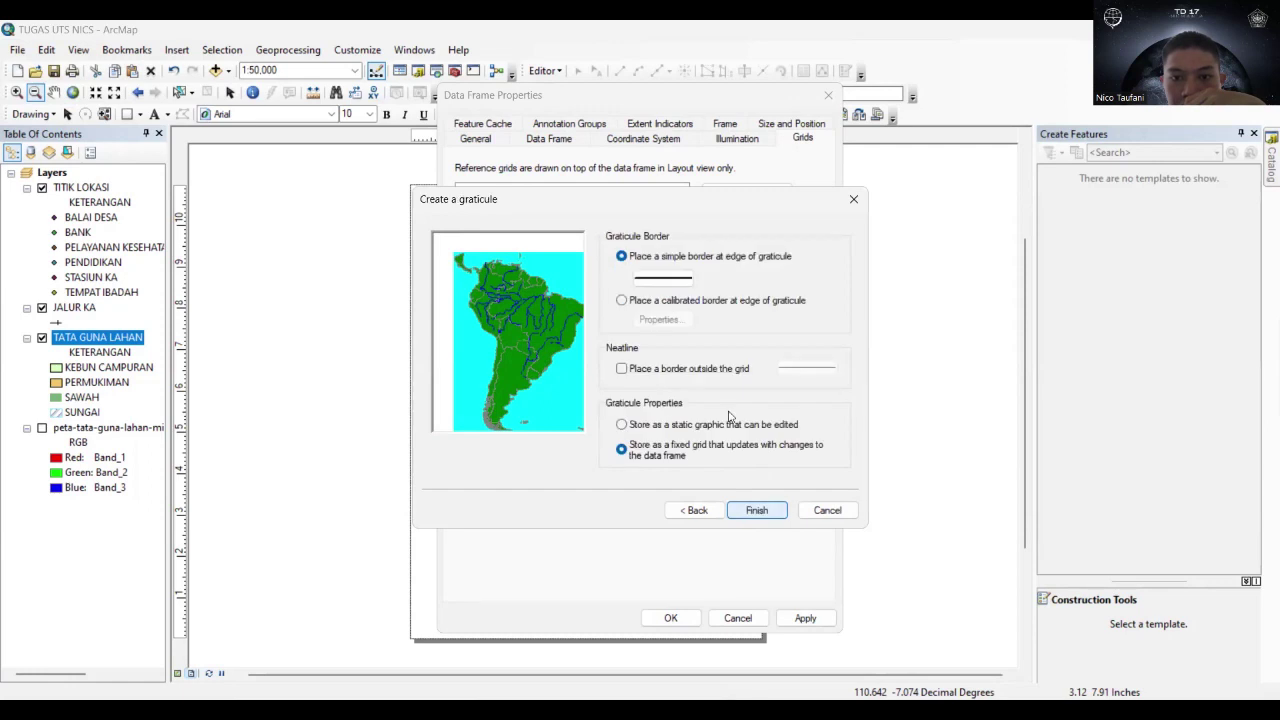
pyautogui.click(757, 511)
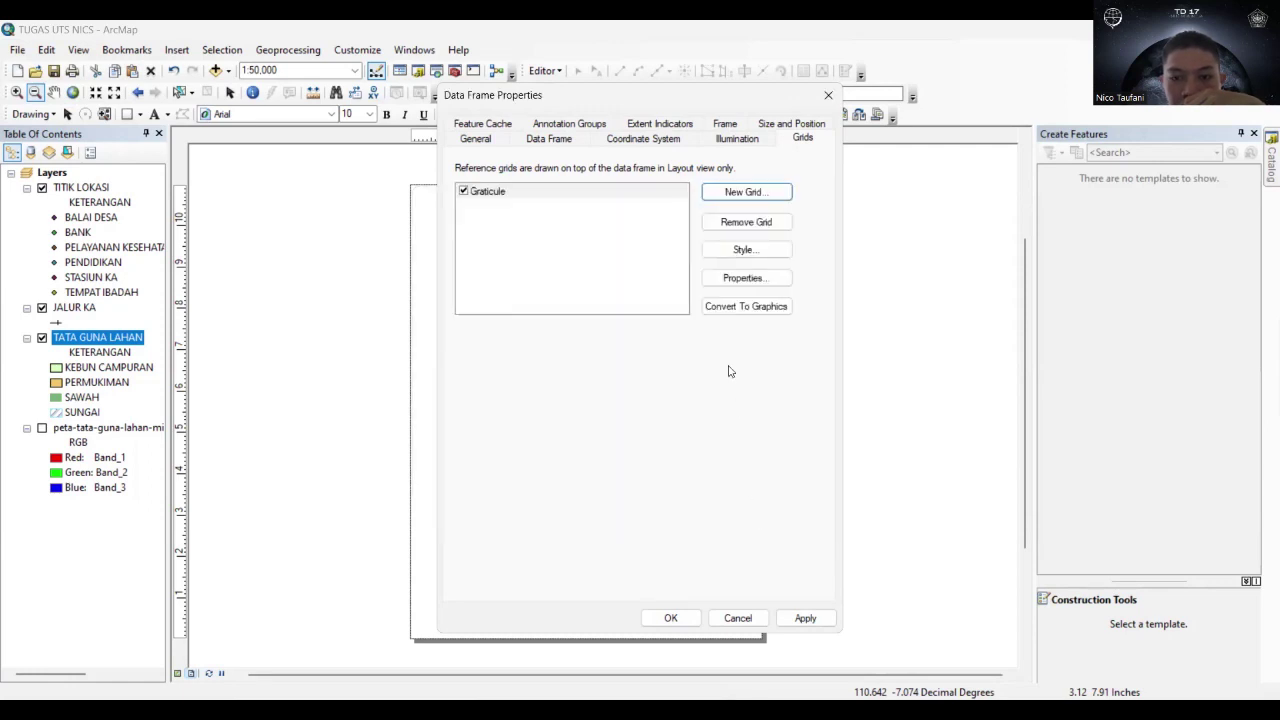
pyautogui.click(795, 618)
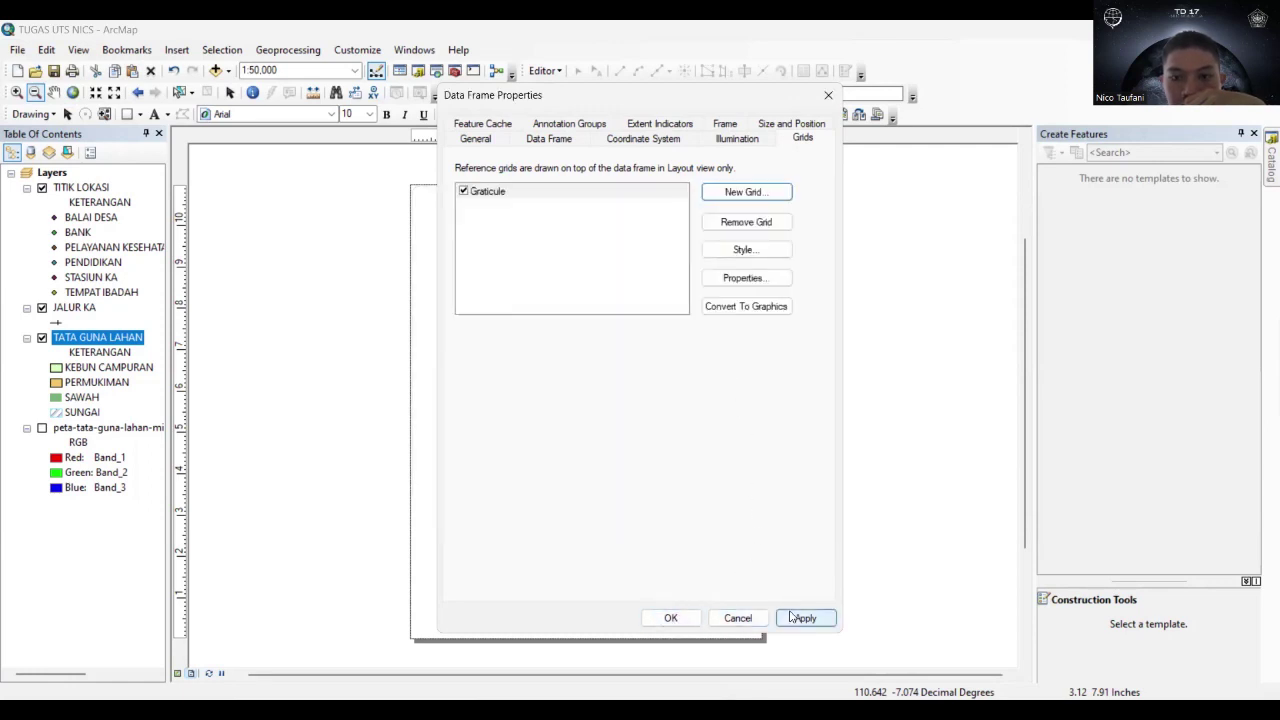
pyautogui.click(670, 618)
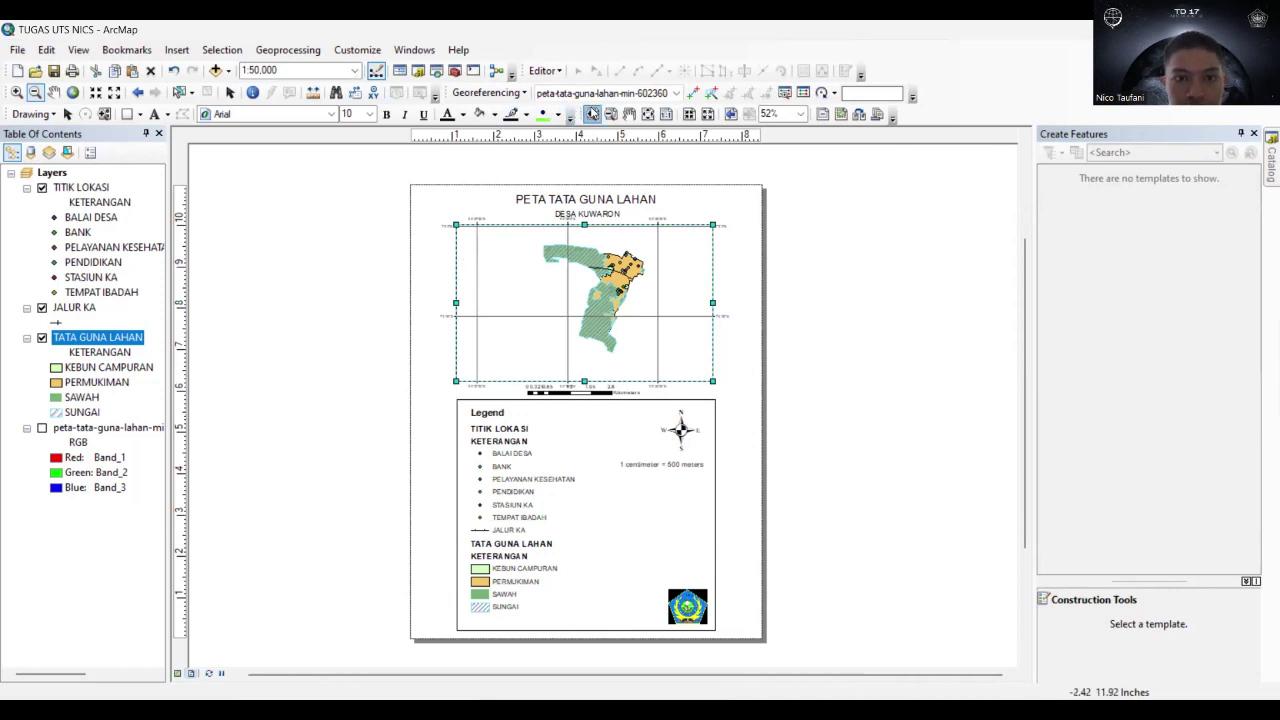
# Reposition the village map inside its data frame so that the whole area sits near the middle.
pyautogui.click(592, 113)
pyautogui.click(540, 253)
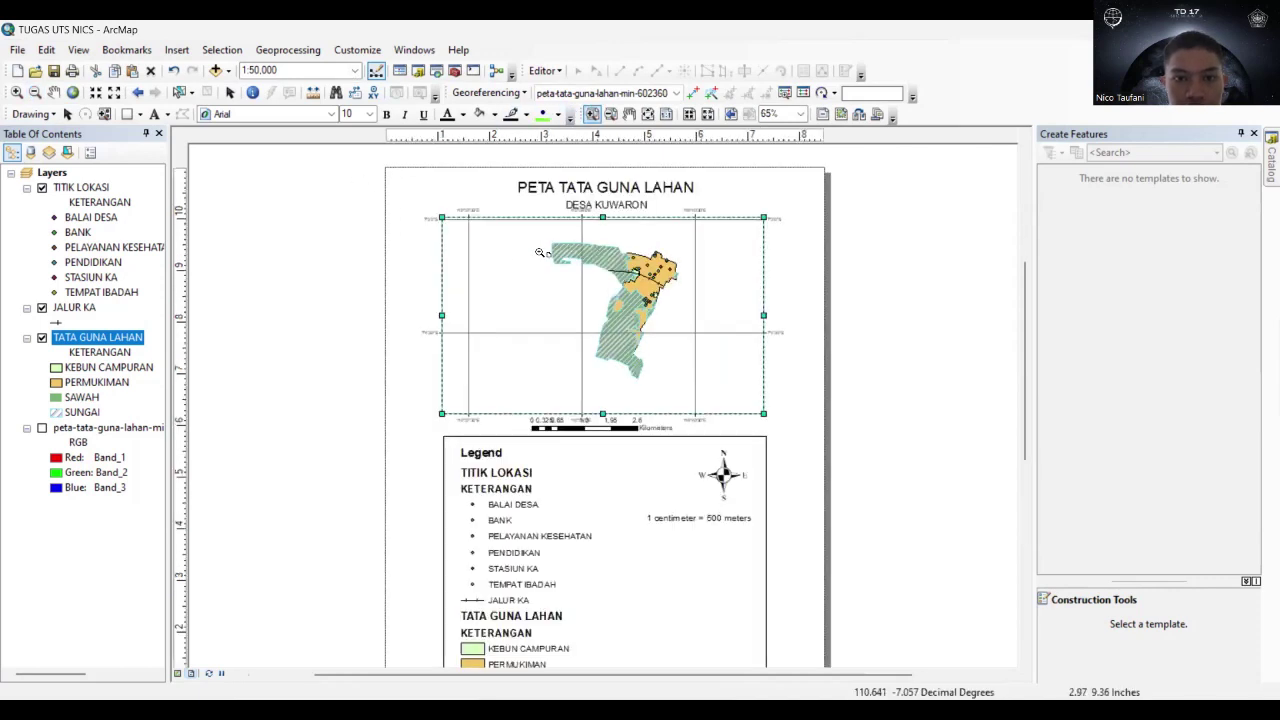
pyautogui.scroll(2, 535, 251)
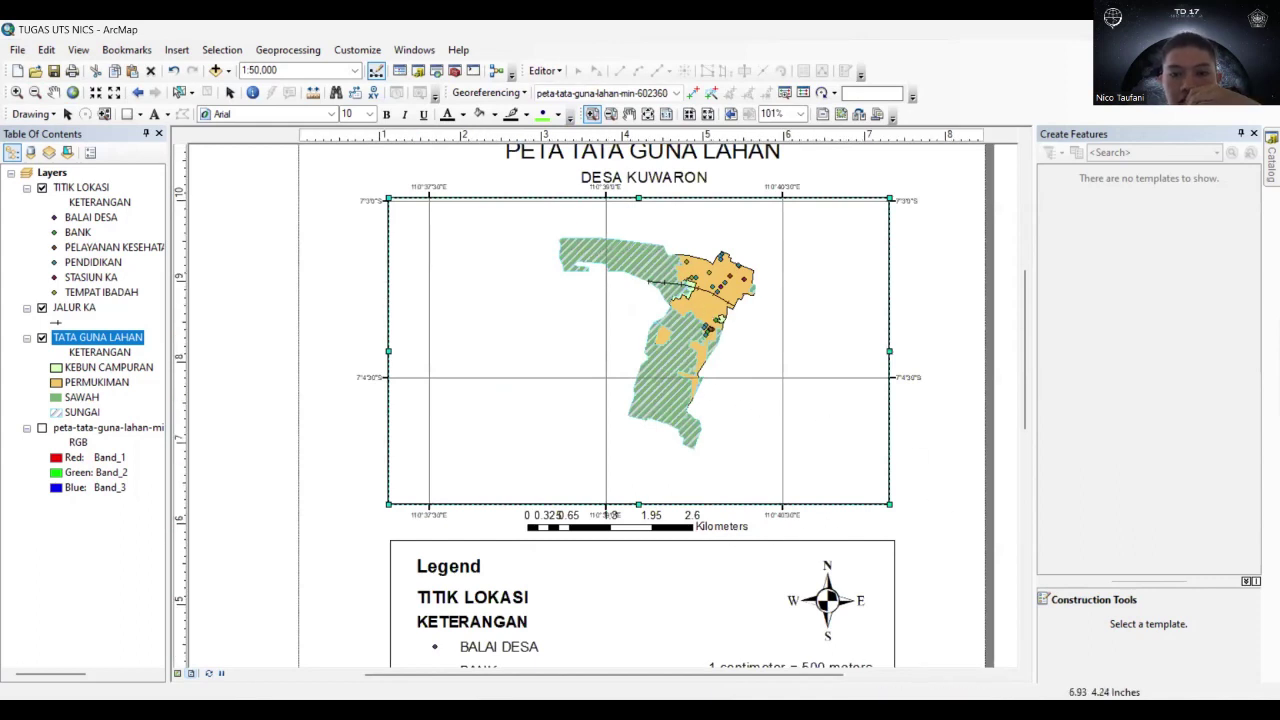
pyautogui.click(54, 92)
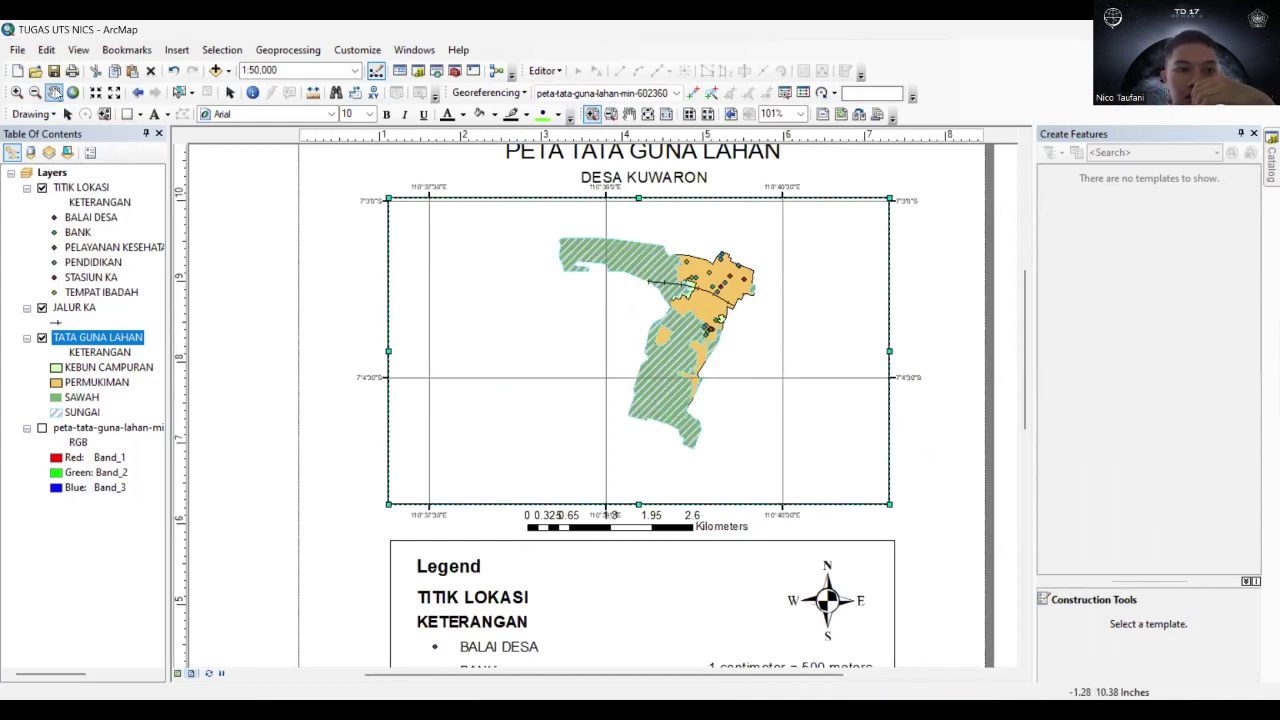
pyautogui.moveTo(395, 230); pyautogui.dragTo(449, 249)
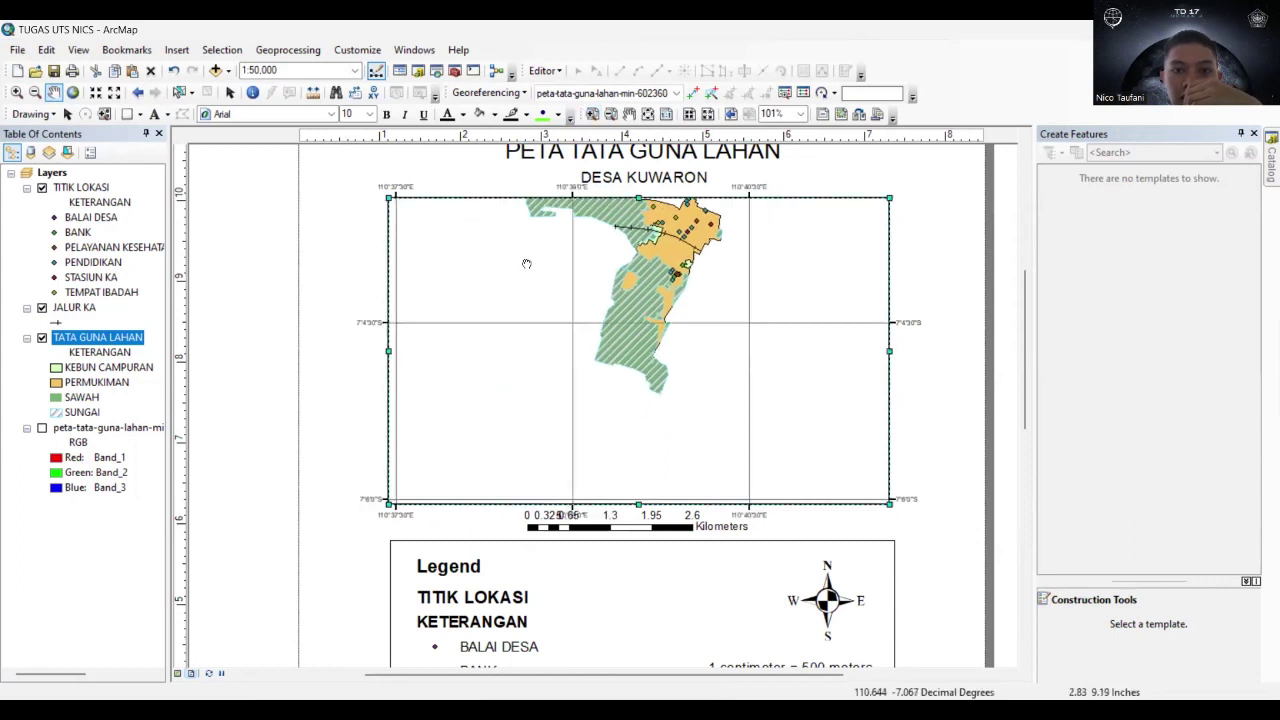
pyautogui.moveTo(523, 263); pyautogui.dragTo(548, 324)
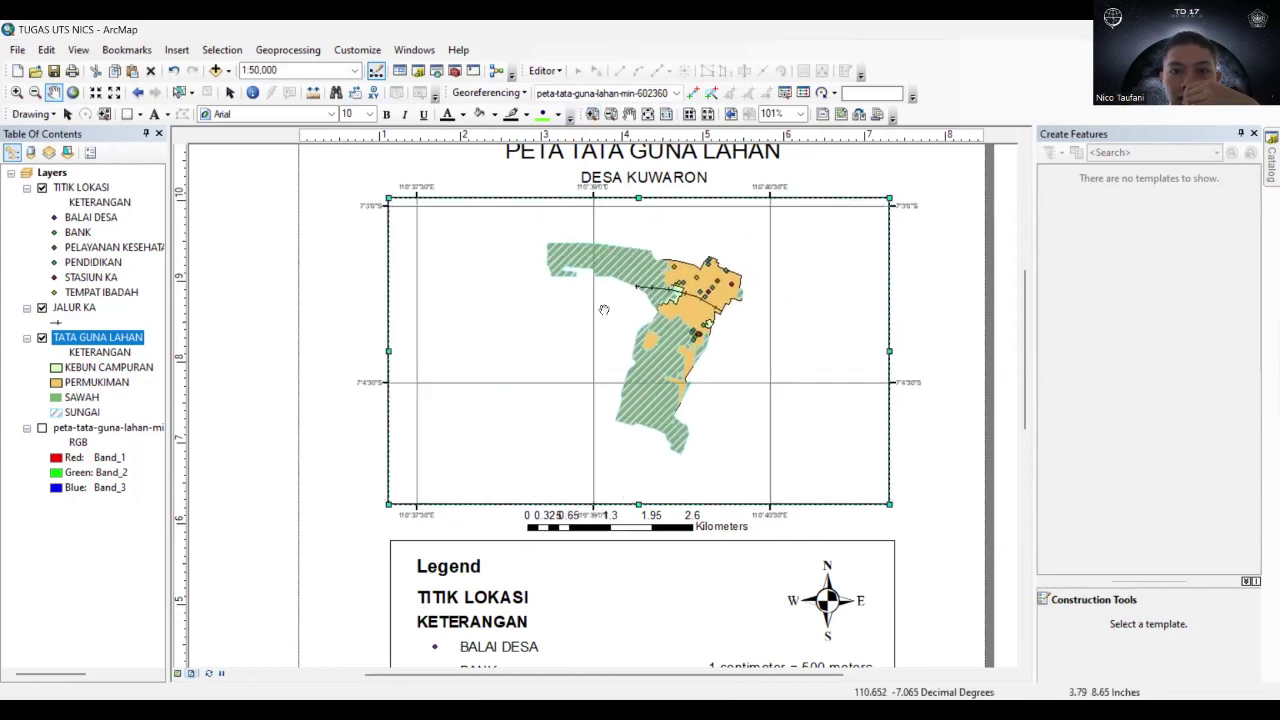